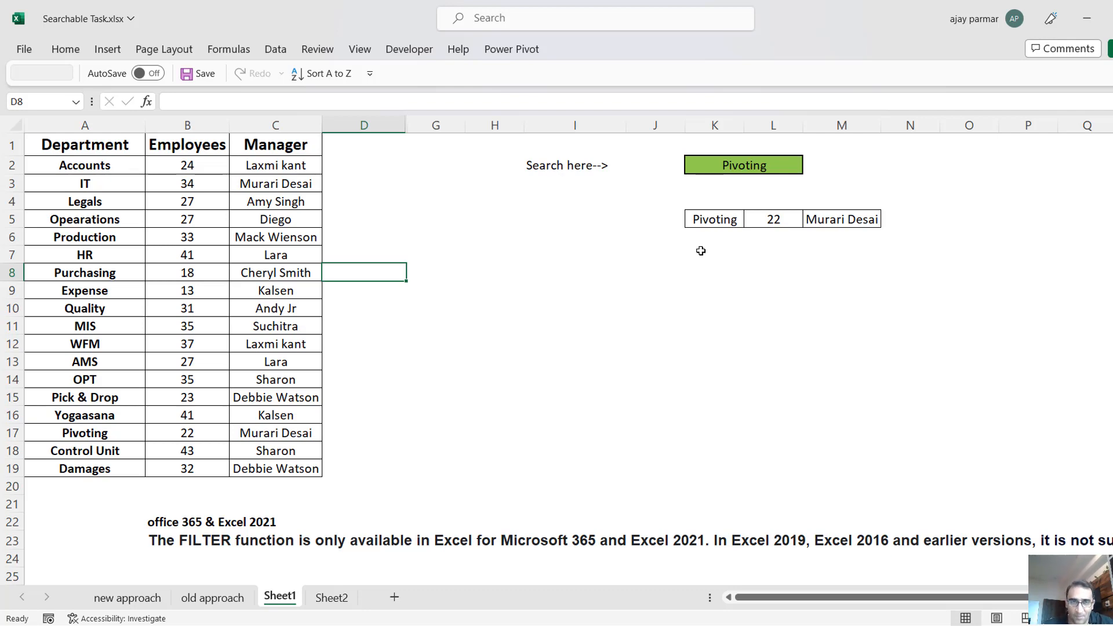
Examine the Department list in A1:A19 and the drop-down of search cell K2 on Sheet1.
left_click(659, 257)
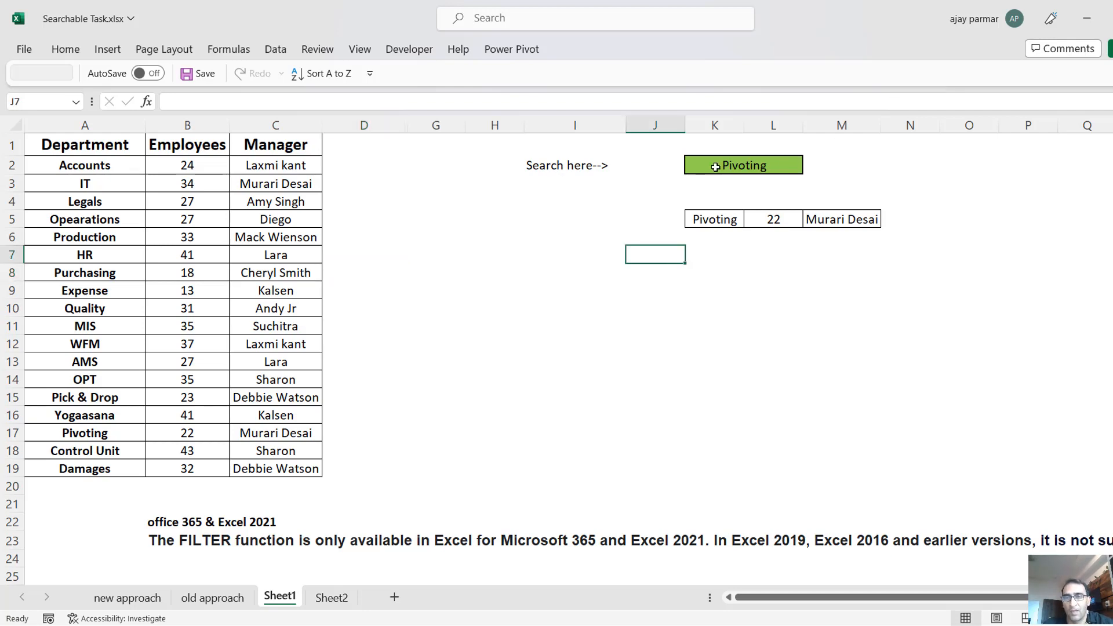
left_click(716, 167)
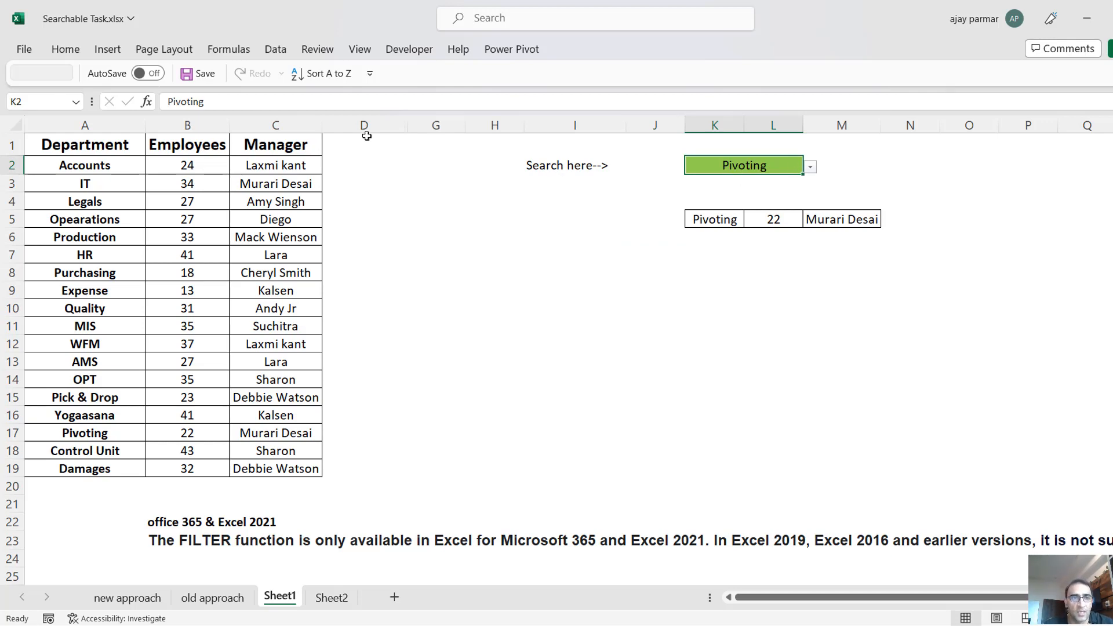
left_click(110, 146)
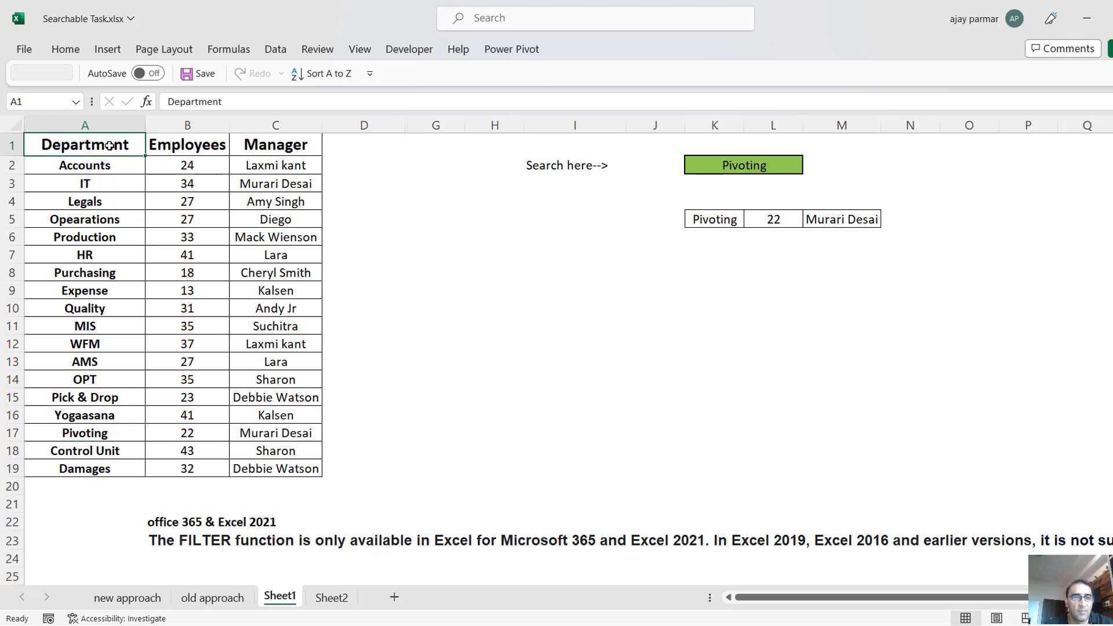
left_click(96, 460, "shift")
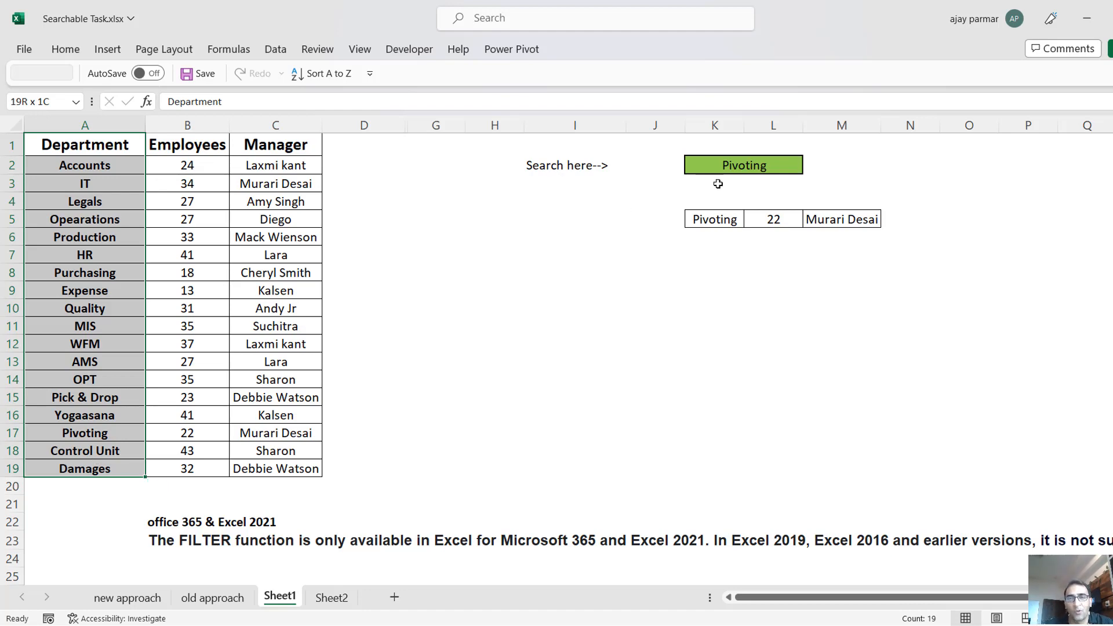
left_click(733, 170)
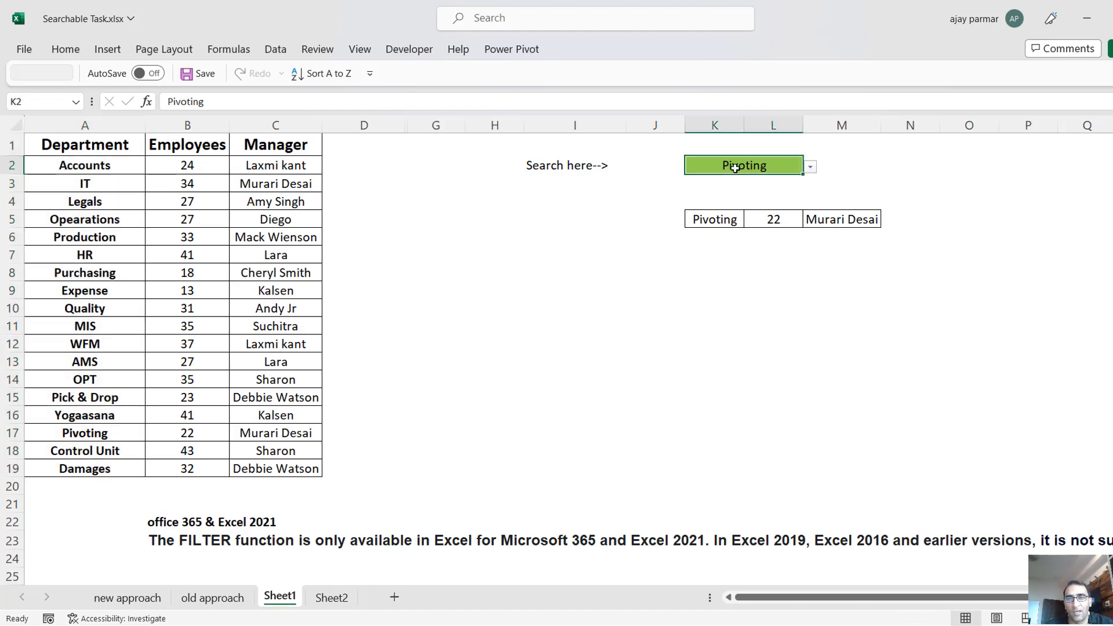
left_click(811, 168)
Enter LE in search cell K2 and display the matching departments in its drop-down list.
left_click(759, 170)
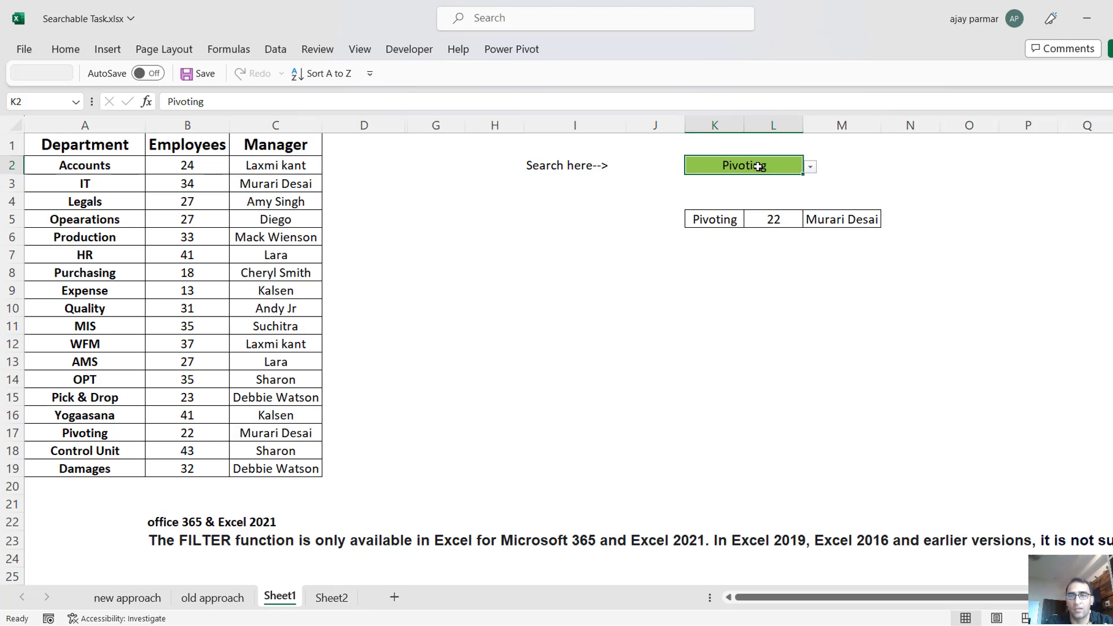
type("LE")
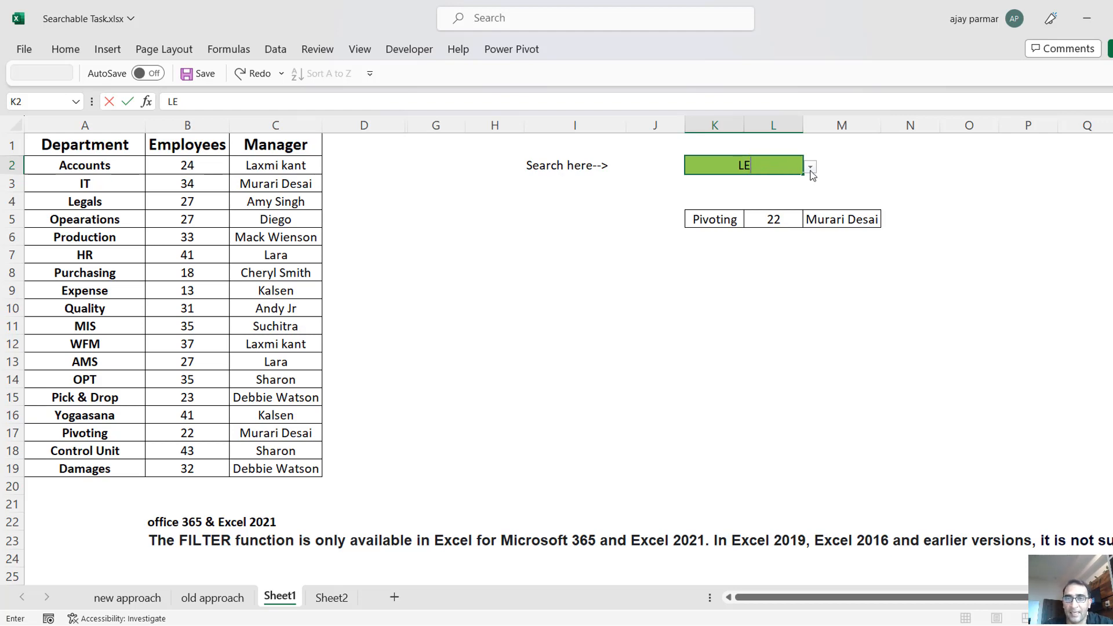
left_click(811, 171)
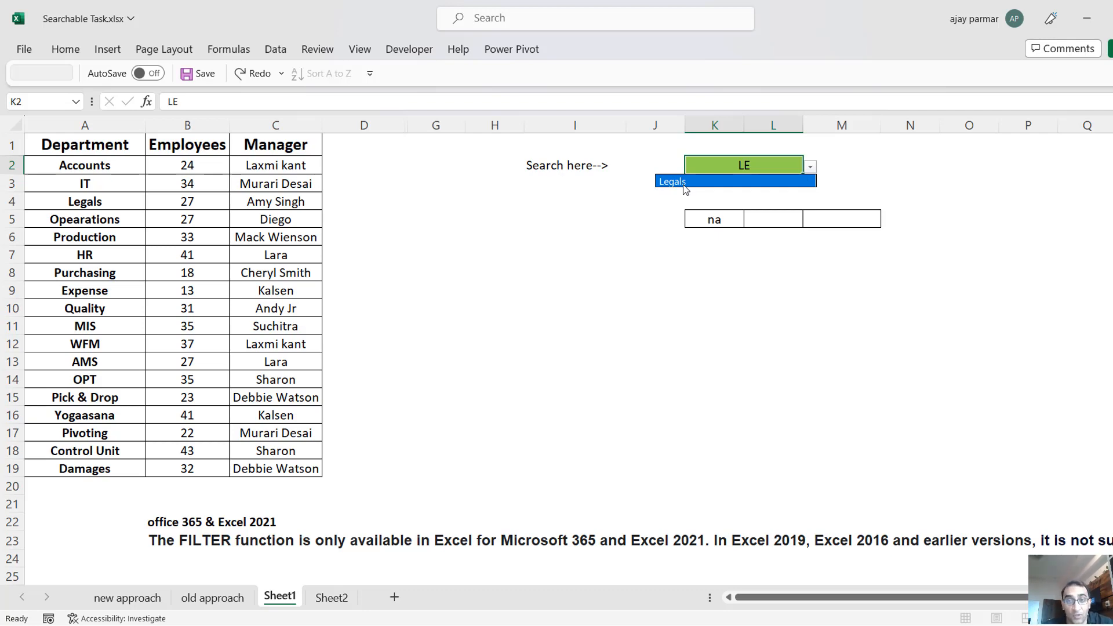
left_click(761, 169)
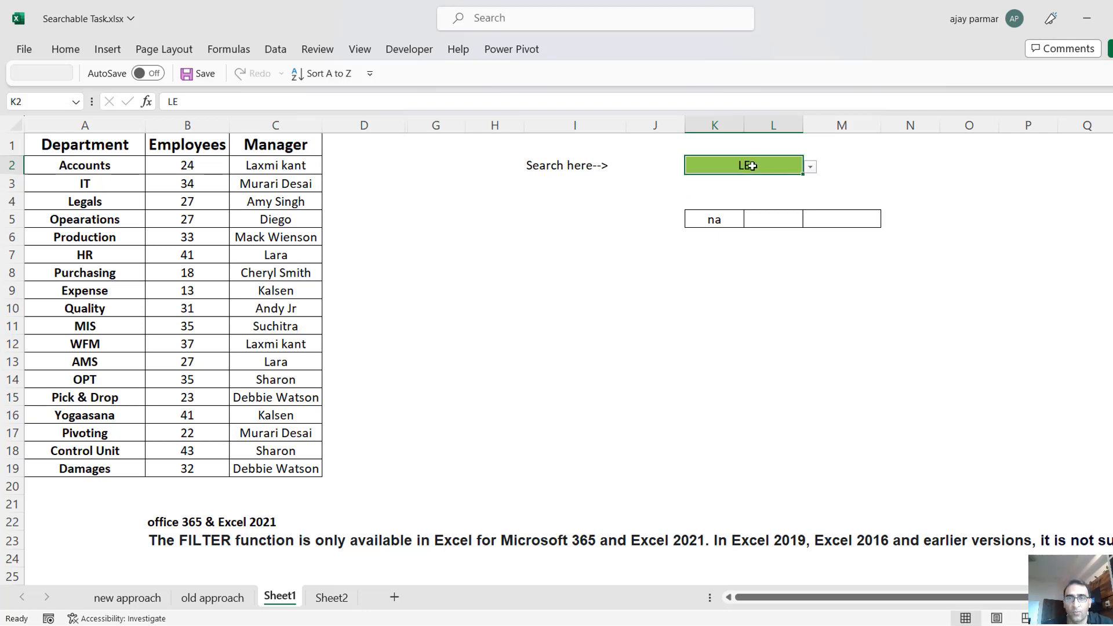
Replace the entry in search cell K2 with E and display the matching departments in its drop-down list.
double_click(748, 166)
key("BackSpace")
key("BackSpace")
type("E")
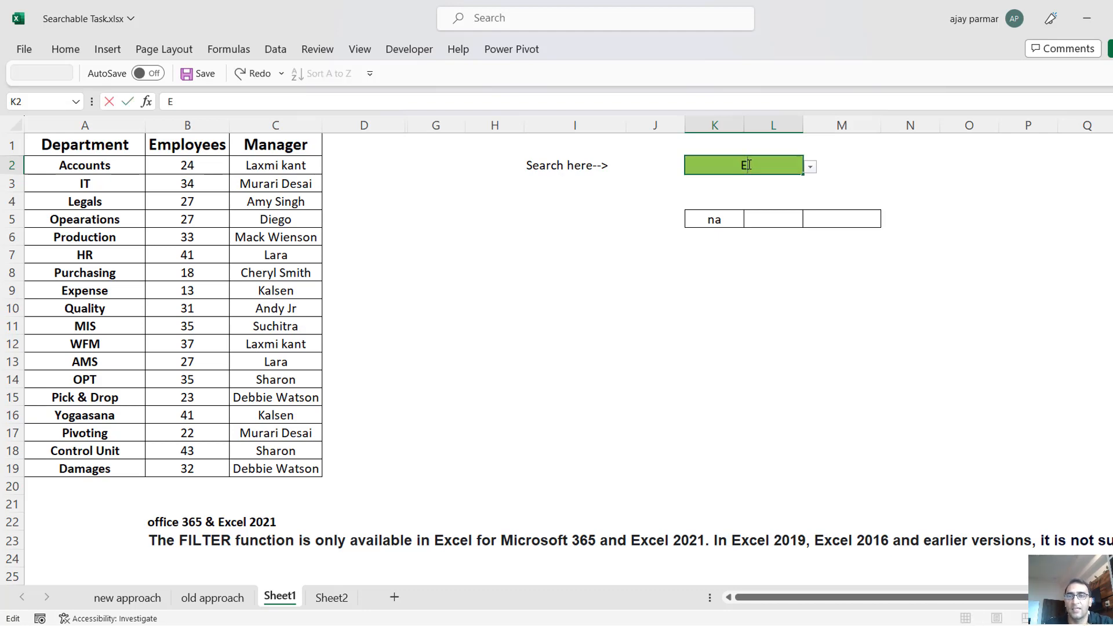
left_click(810, 169)
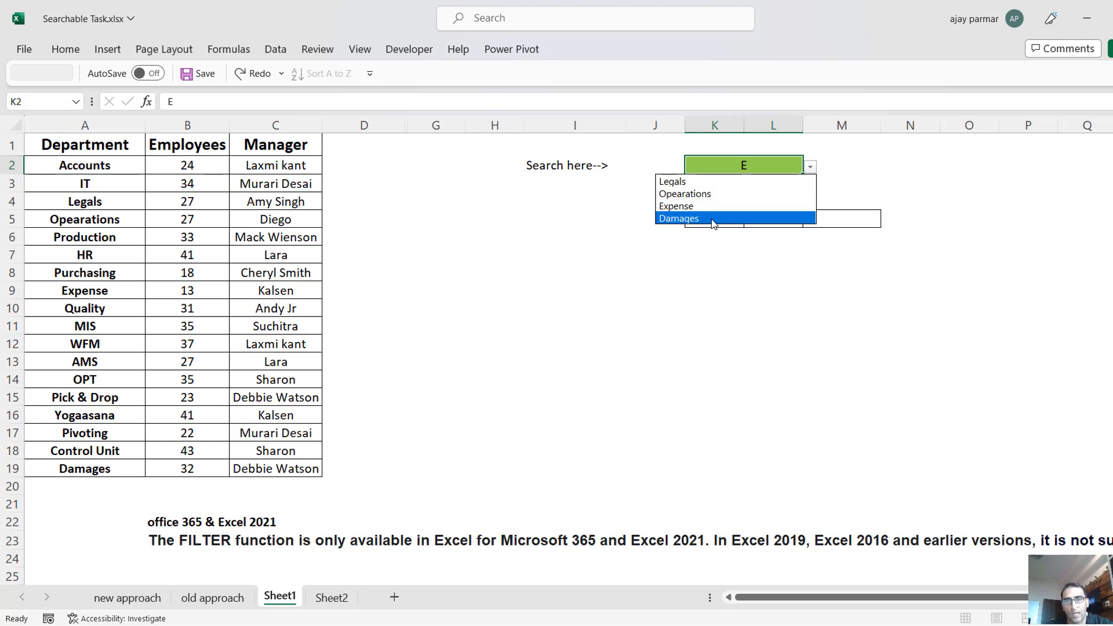
left_click(579, 279)
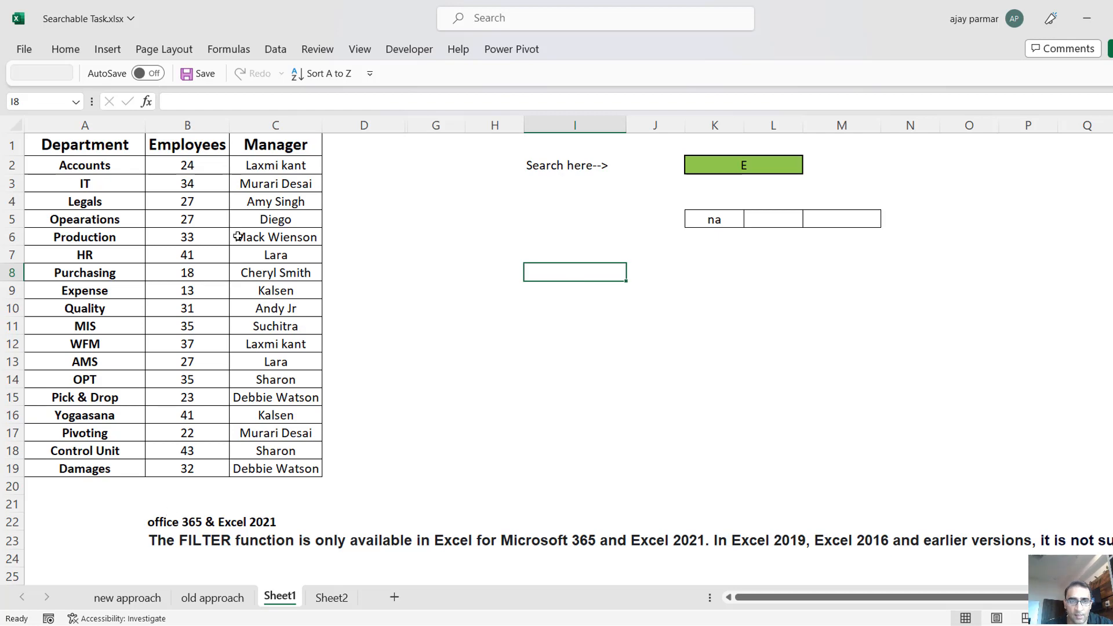
Read the note in B23 about which Excel versions support the FILTER function.
left_click(381, 314)
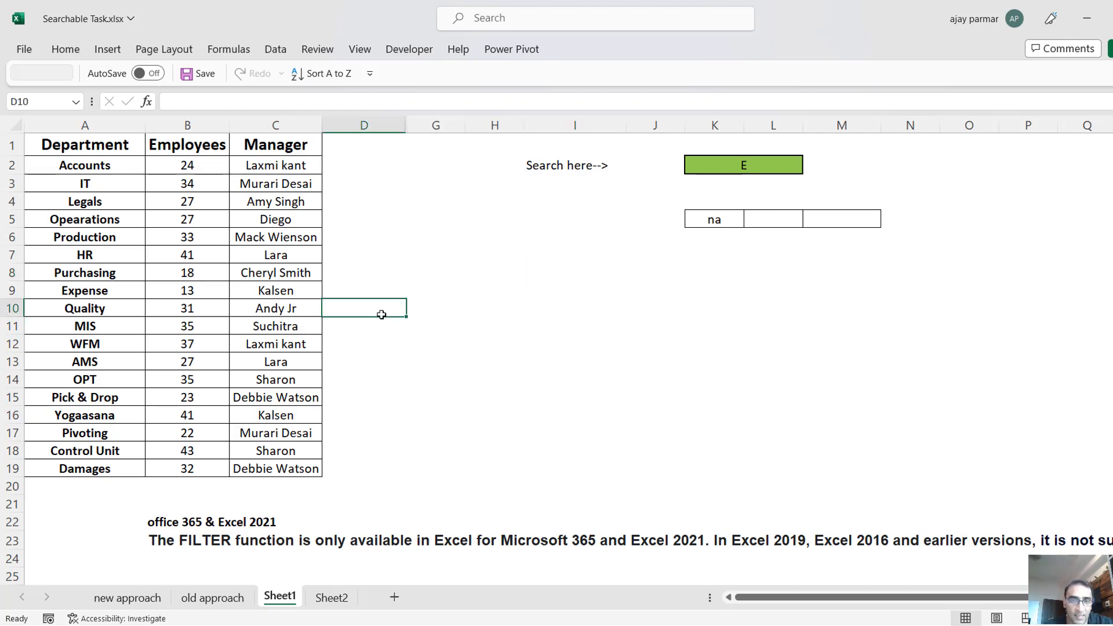
left_click(466, 337)
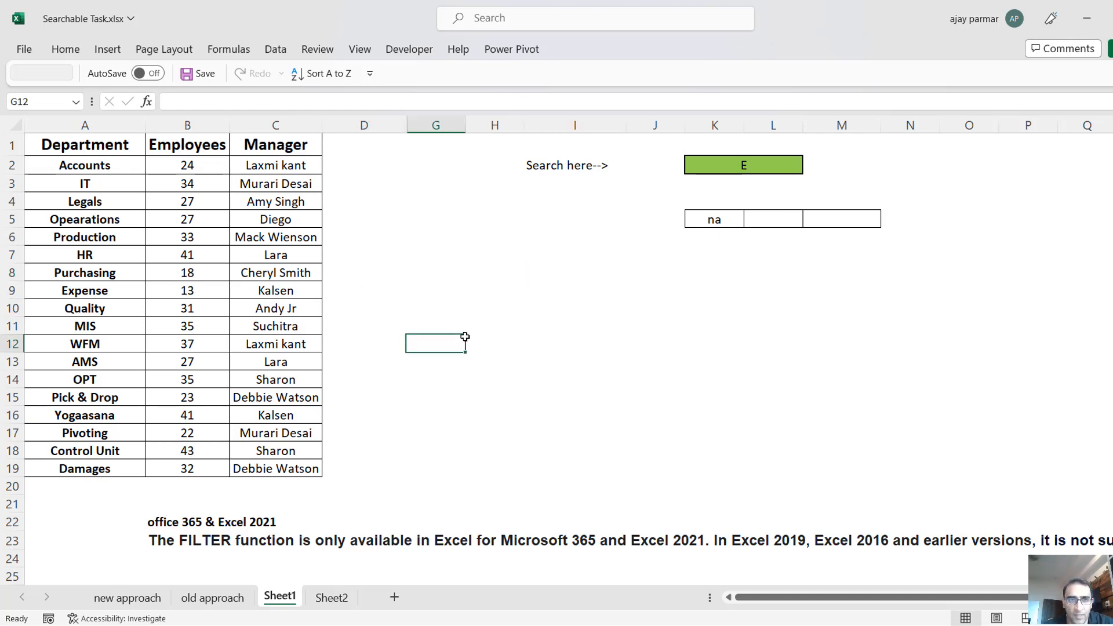
left_click(172, 542)
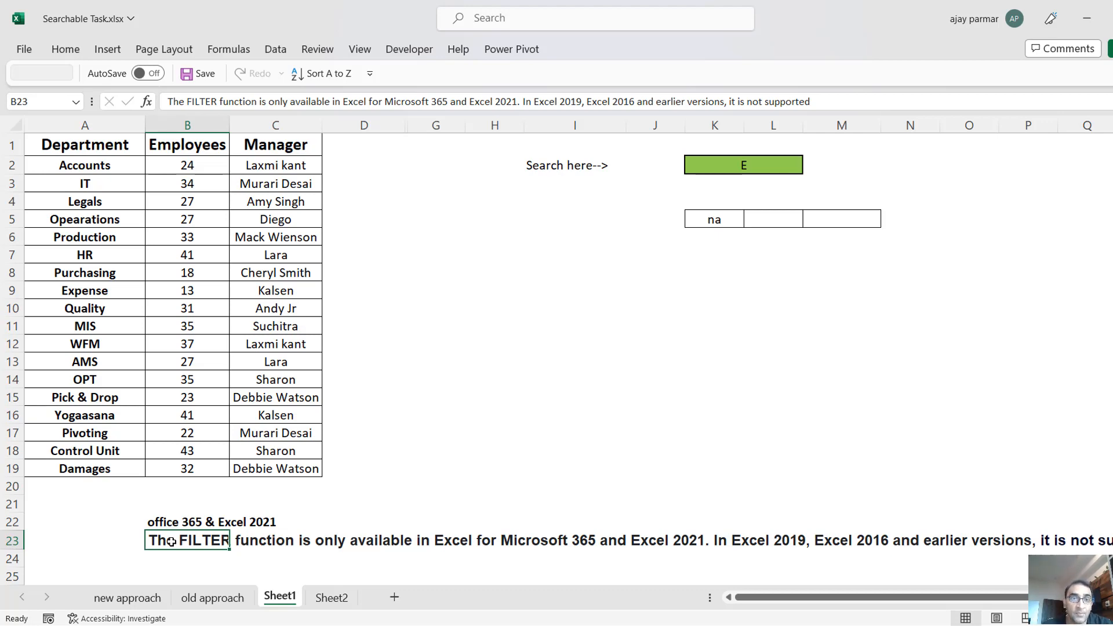
left_click(574, 389)
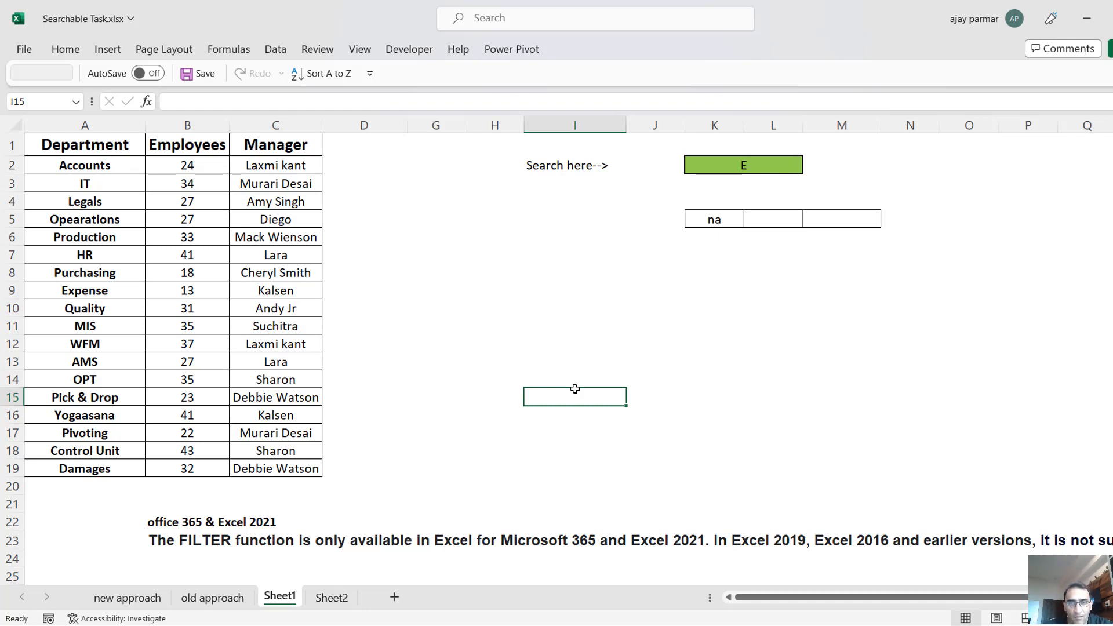
left_click(562, 247)
left_click(485, 302)
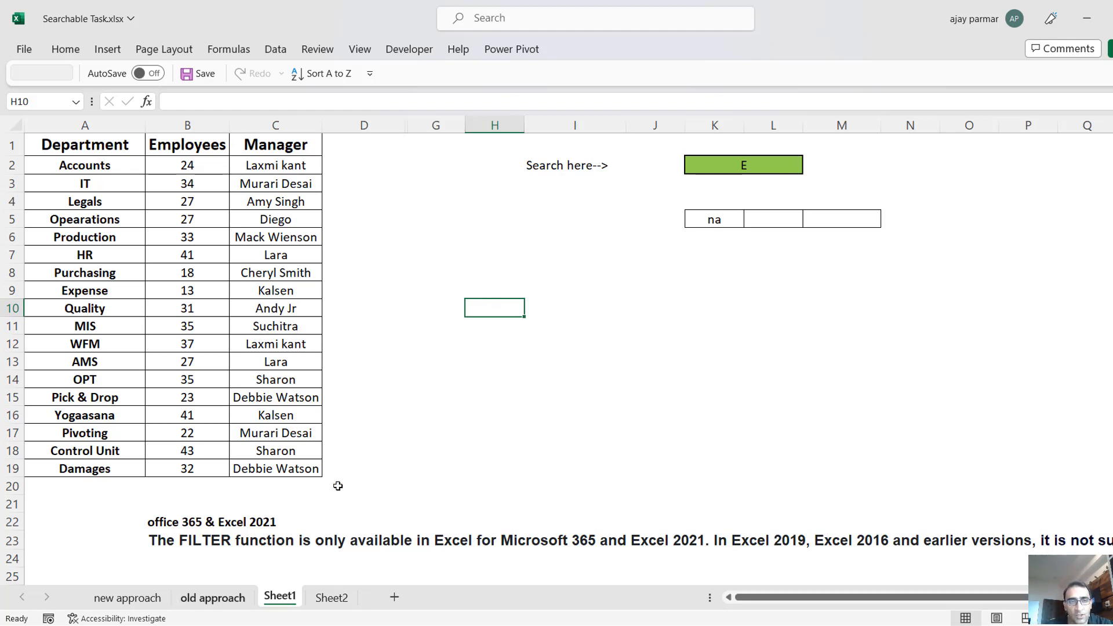
left_click(579, 213)
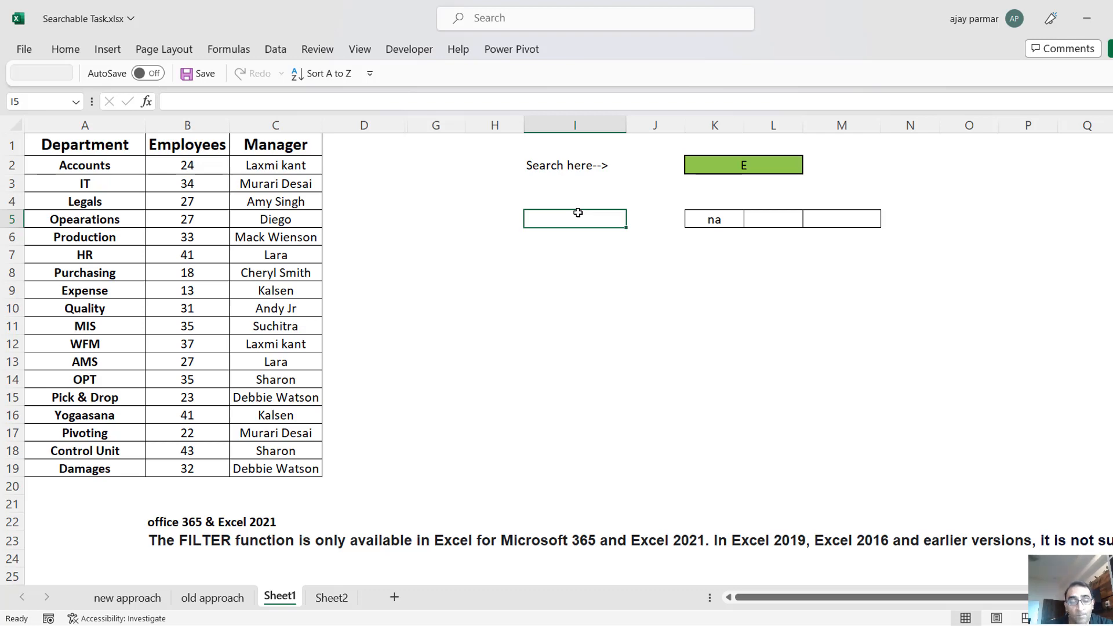
left_click(637, 181)
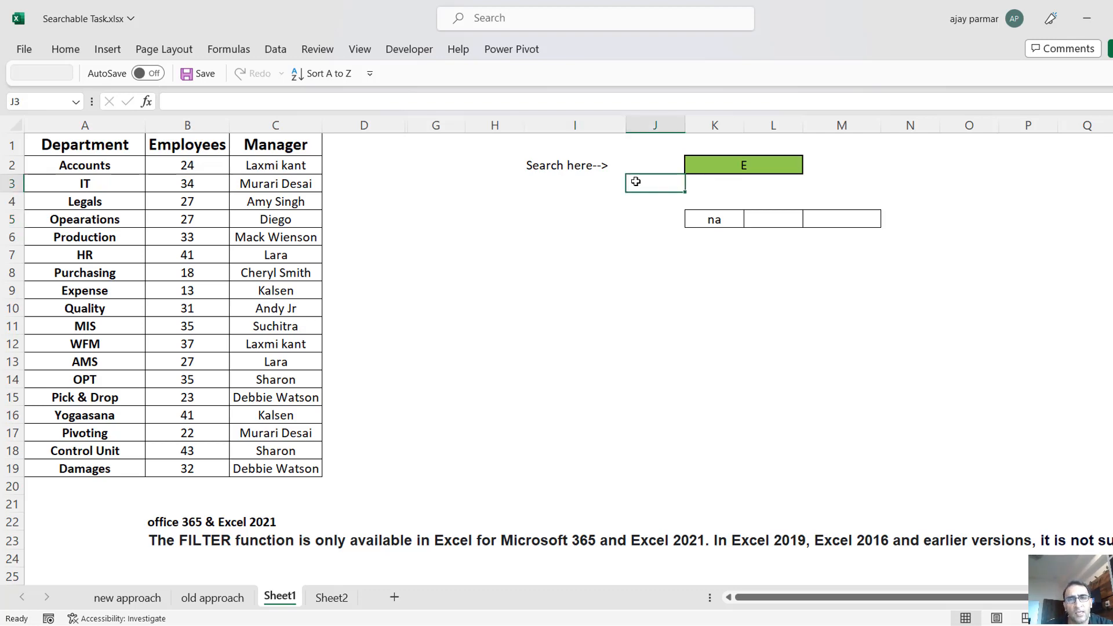
left_click(561, 175)
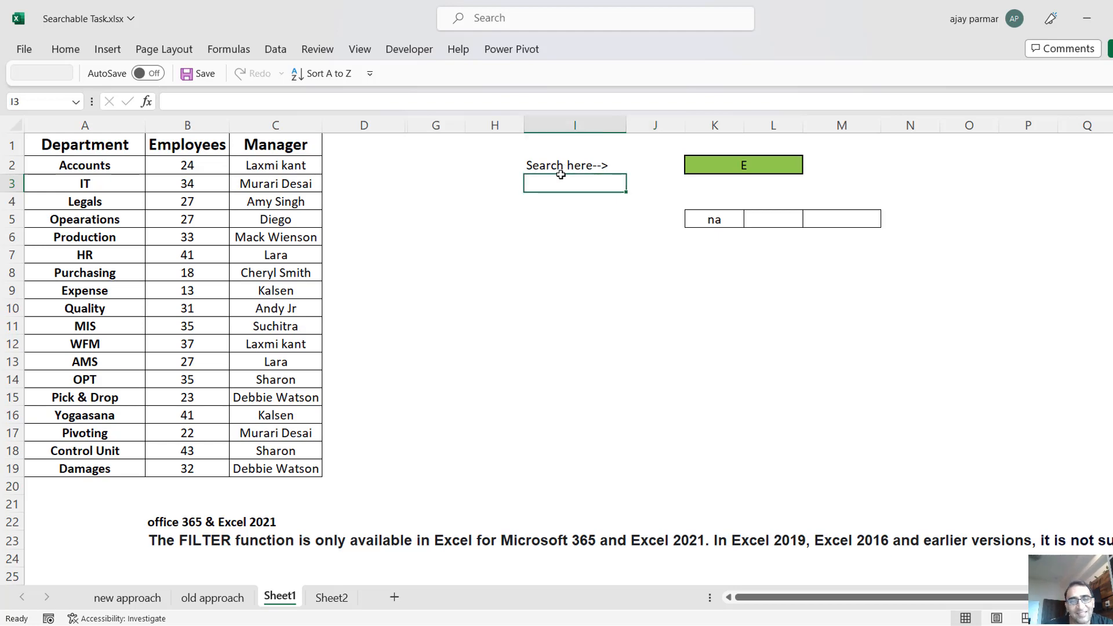
Display the drop-down list of search cell K2 again and switch to the new approach sheet.
left_click(725, 164)
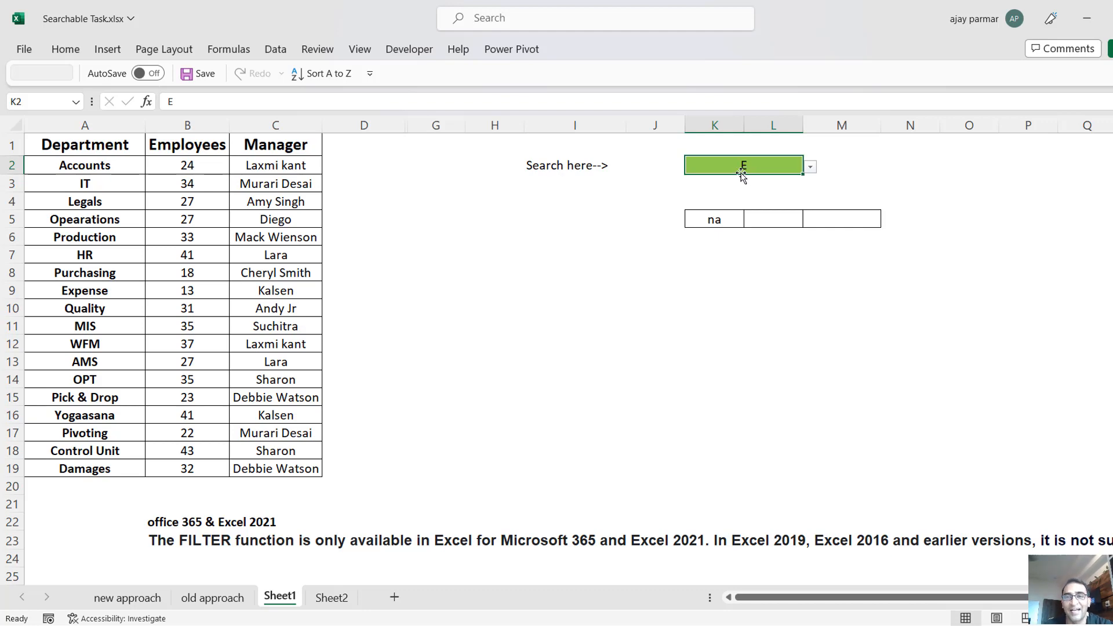
left_click(810, 167)
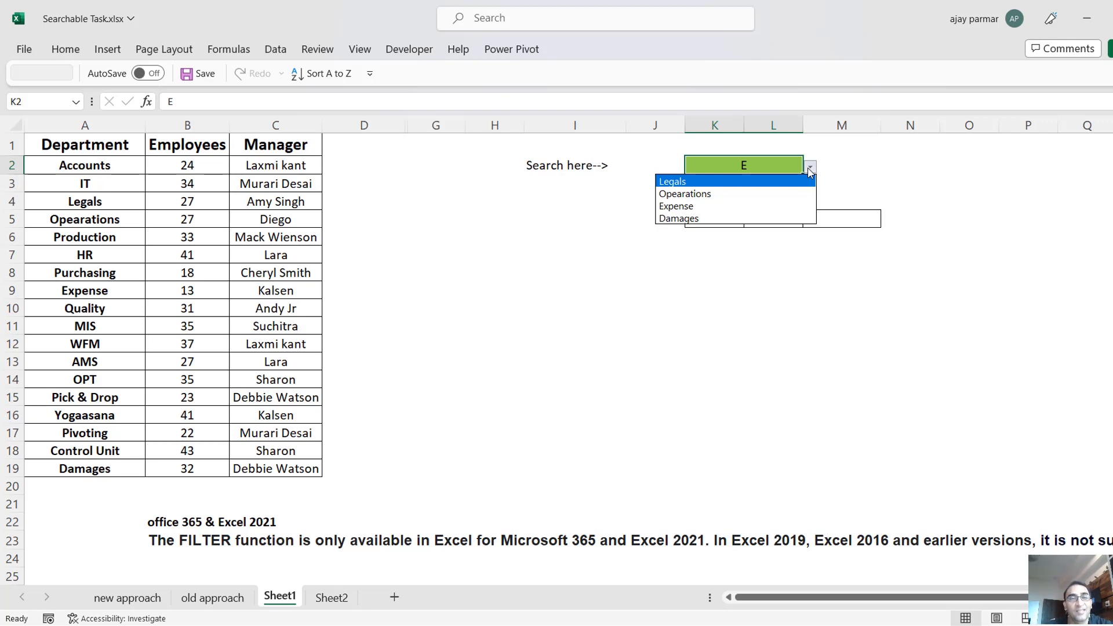
left_click(810, 173)
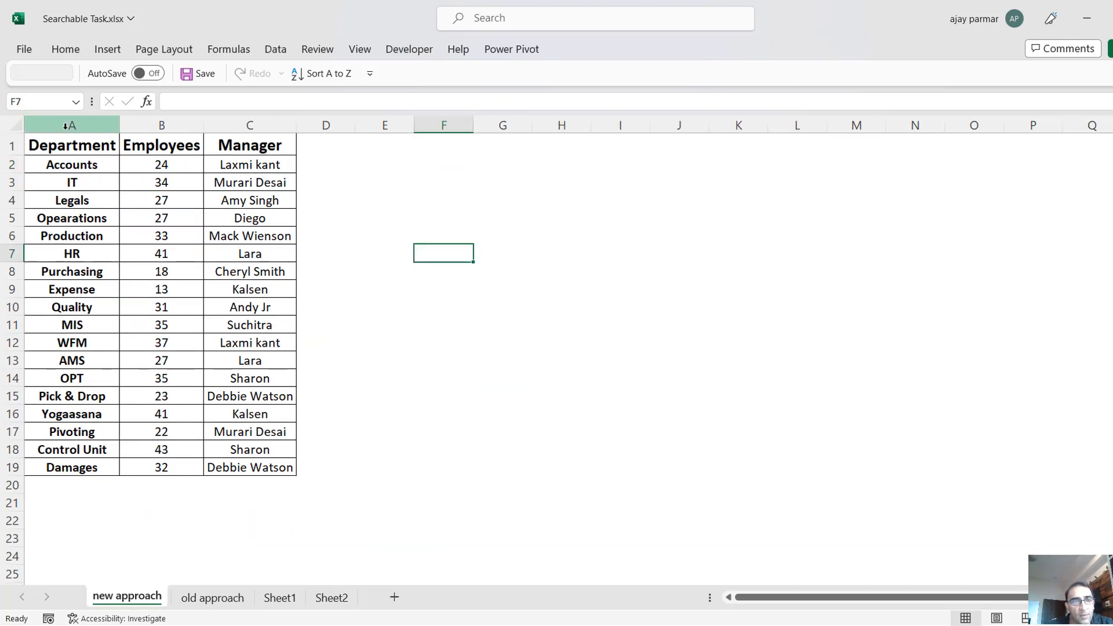
left_click(81, 125)
left_click(448, 172)
left_click(401, 51)
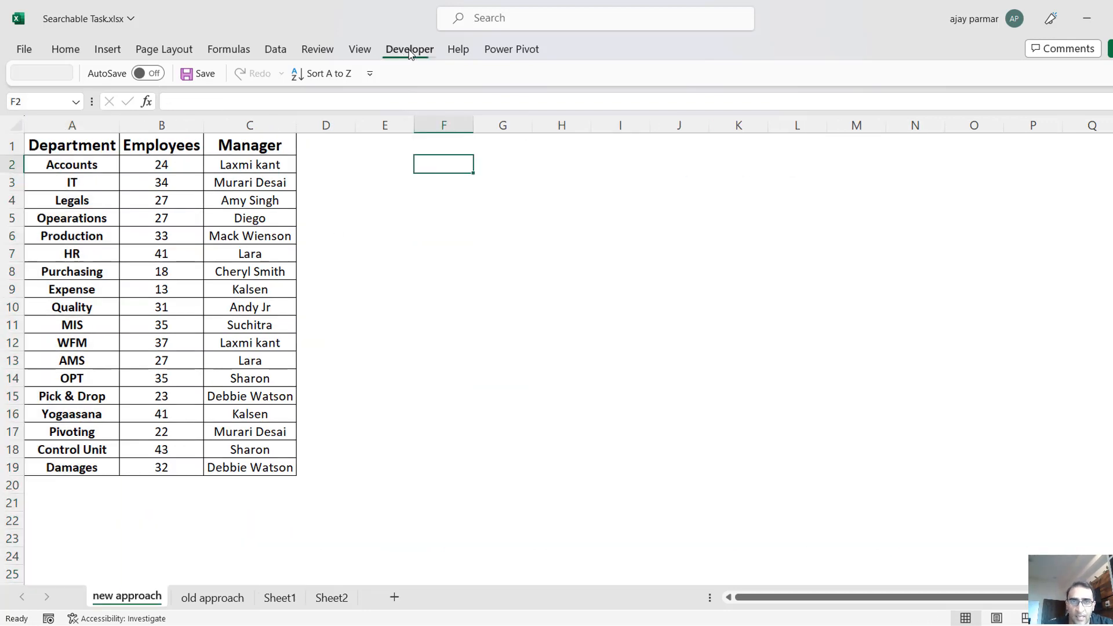
left_click(589, 316)
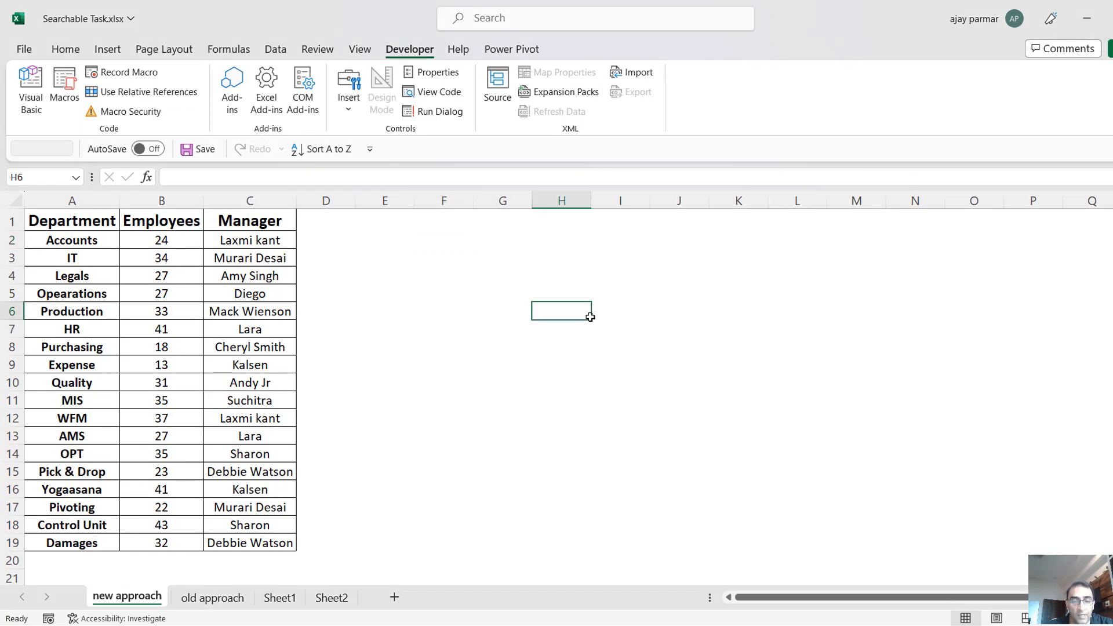
left_click(507, 253)
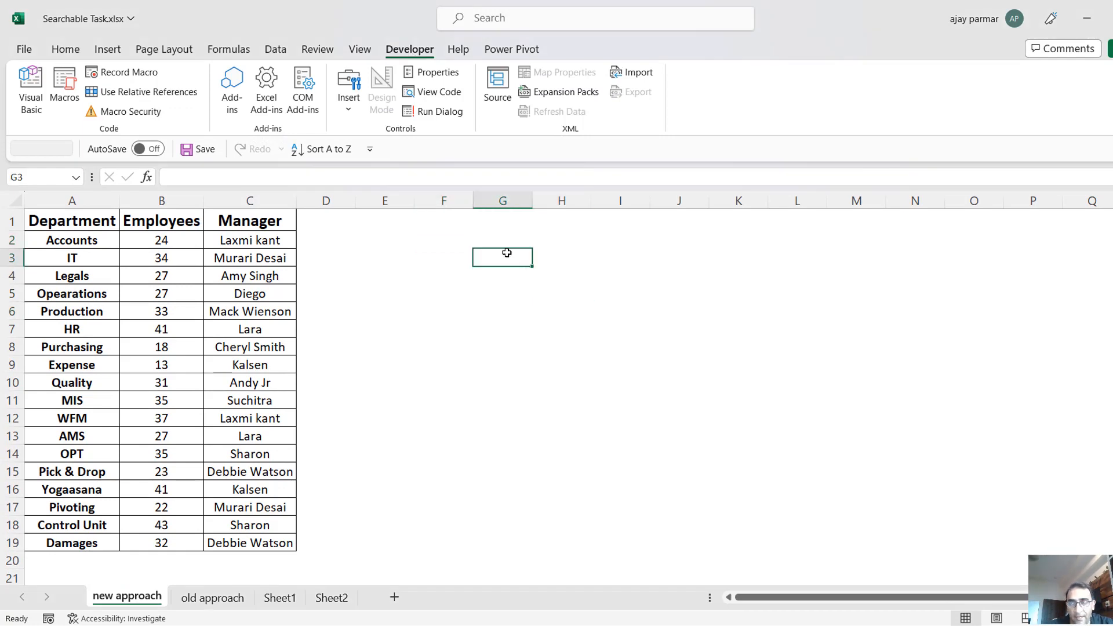
Add a list data validation to cell H2 with the departments in =$A$2:$A$19 as its source.
left_click(575, 245)
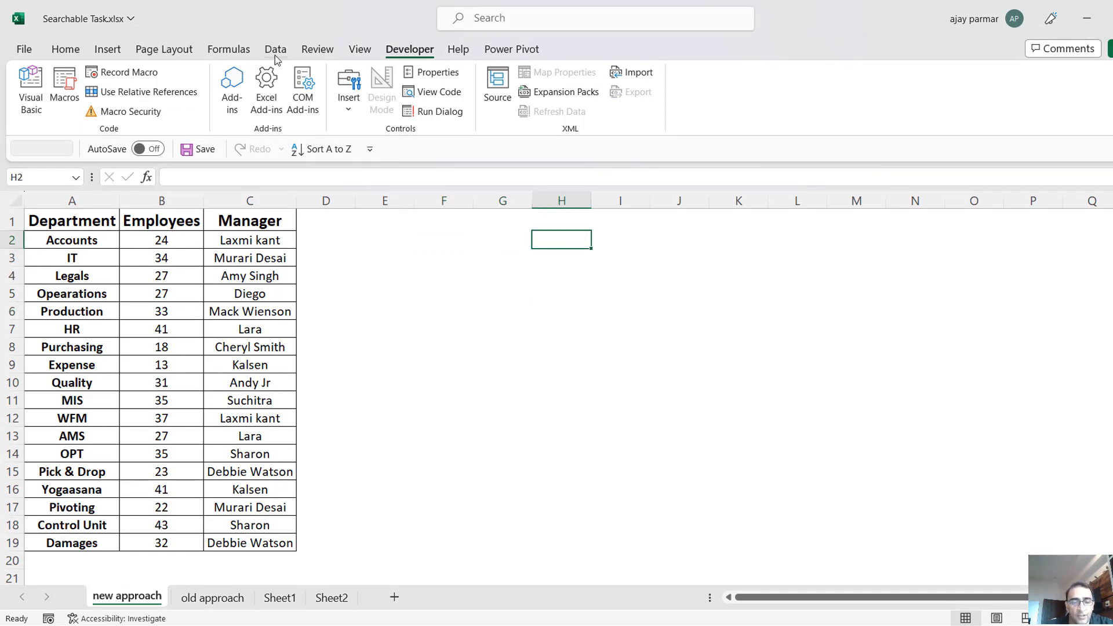
key("alt+d")
key("l")
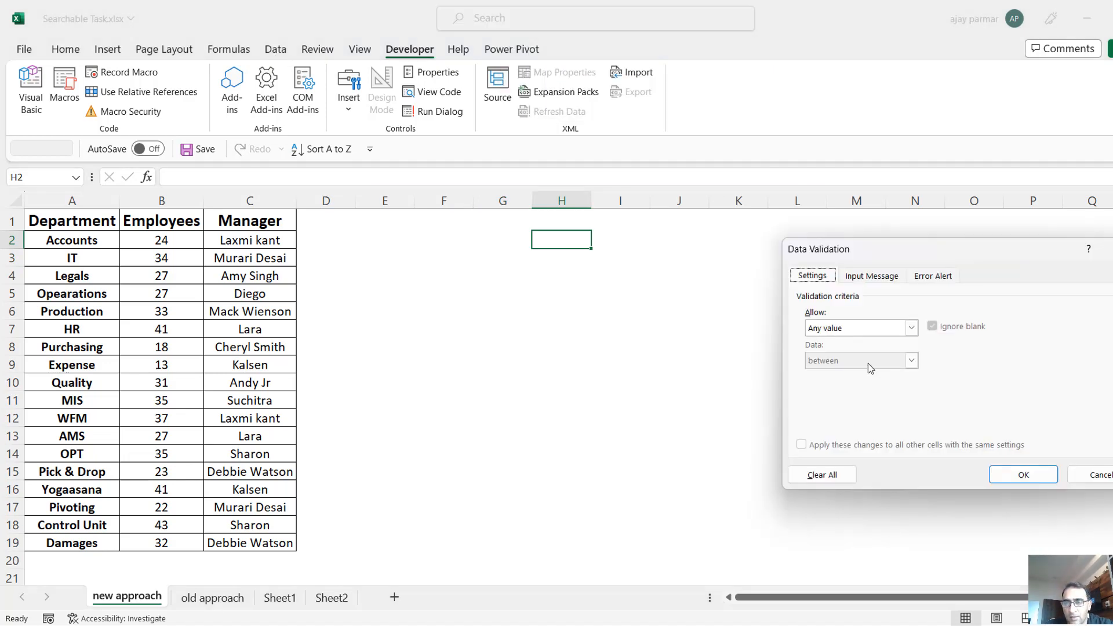
left_click(912, 328)
left_click(858, 369)
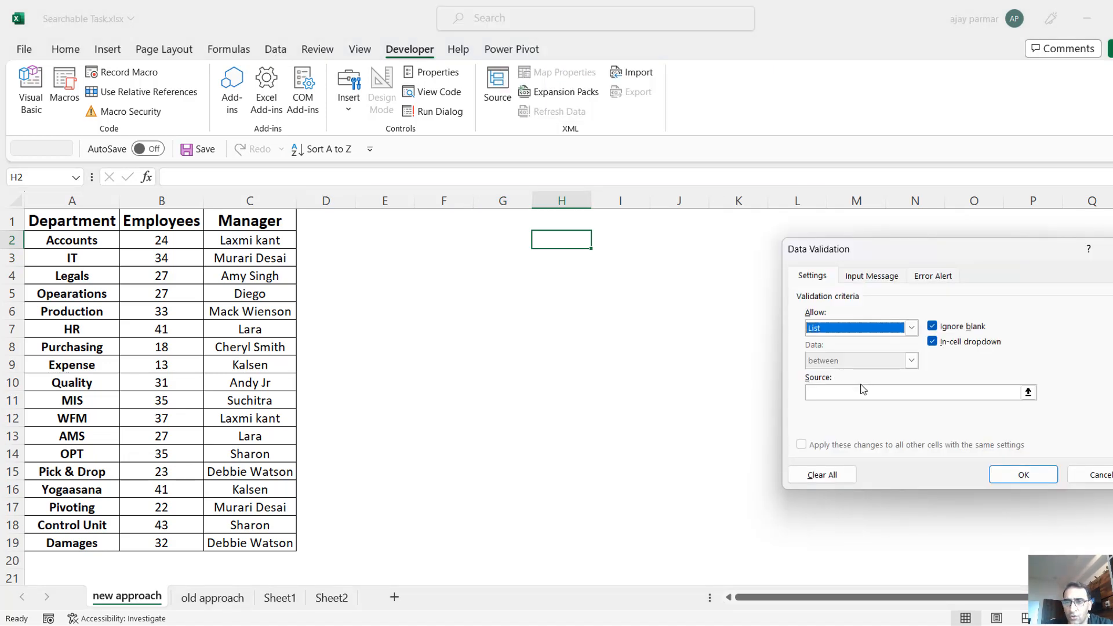
left_click(833, 392)
left_click(106, 232)
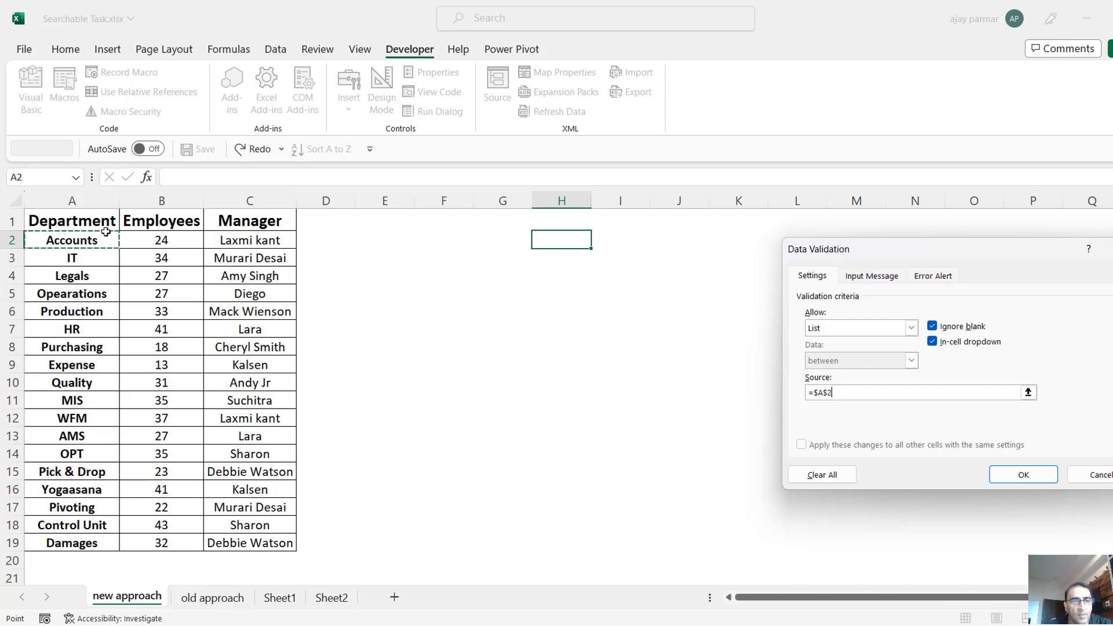
left_click_drag(106, 232, 83, 537)
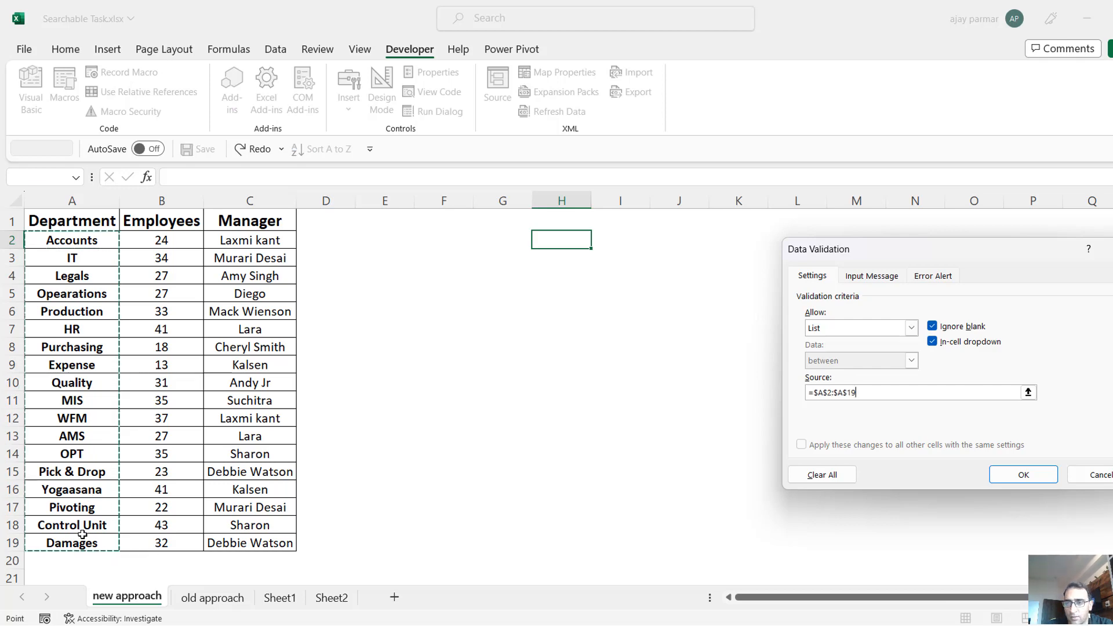
left_click(1009, 477)
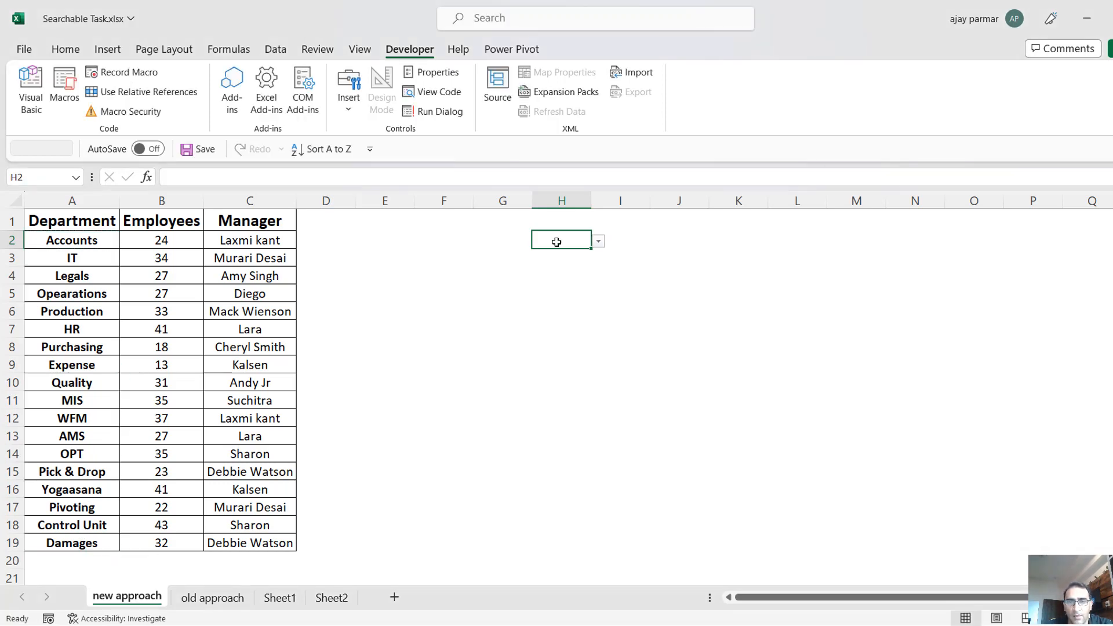
Check the department drop-down list in H2 and widen column H to roughly three times its width.
left_click(599, 243)
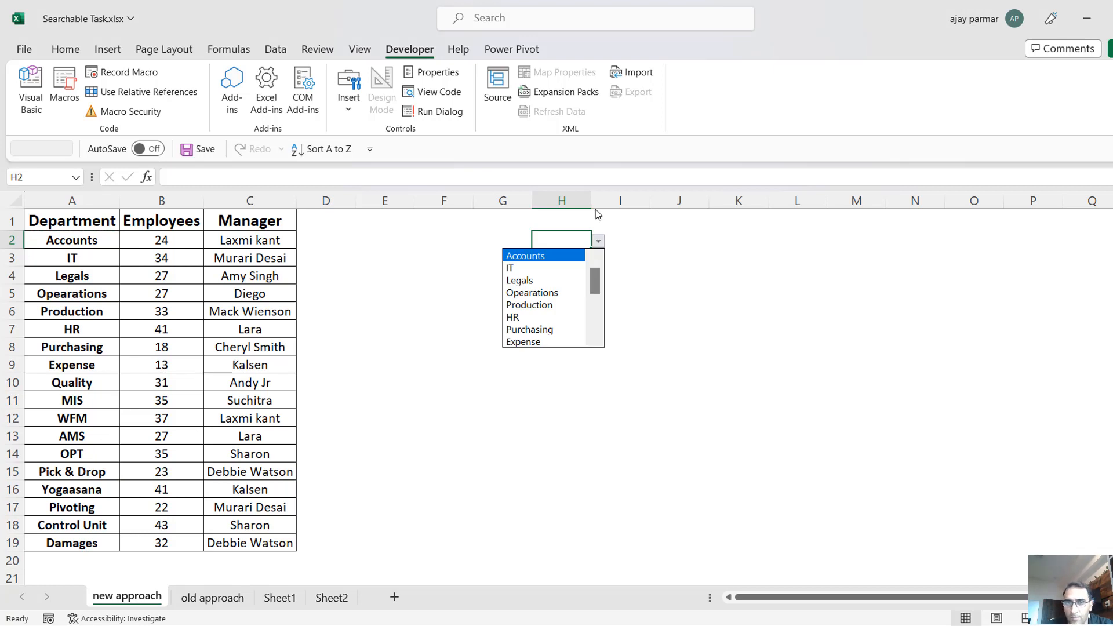
left_click(561, 240)
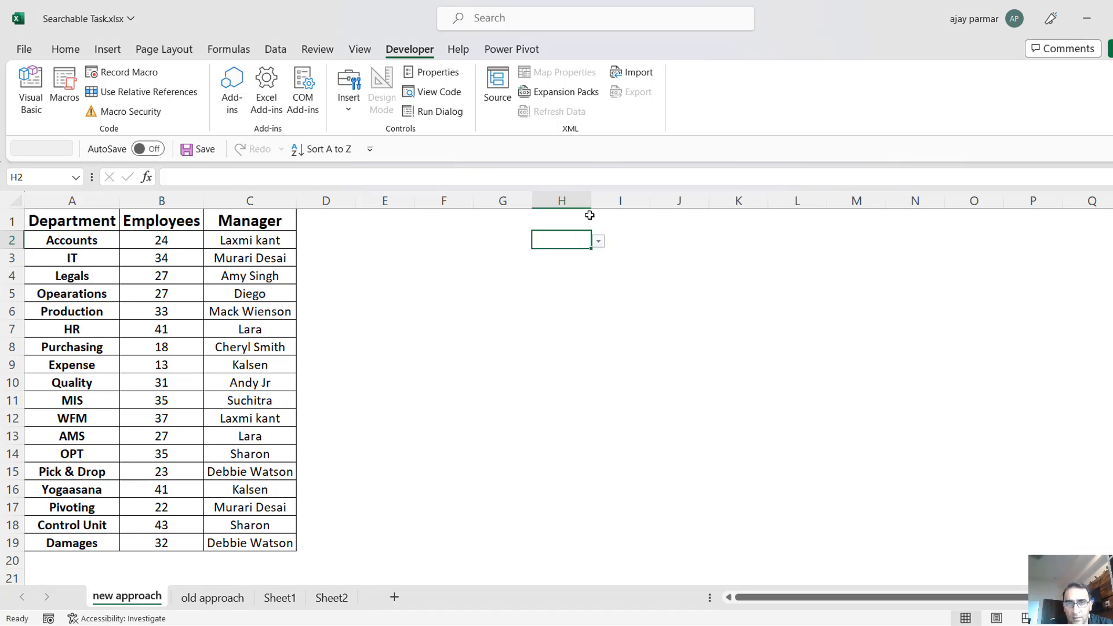
left_click_drag(591, 200, 702, 201)
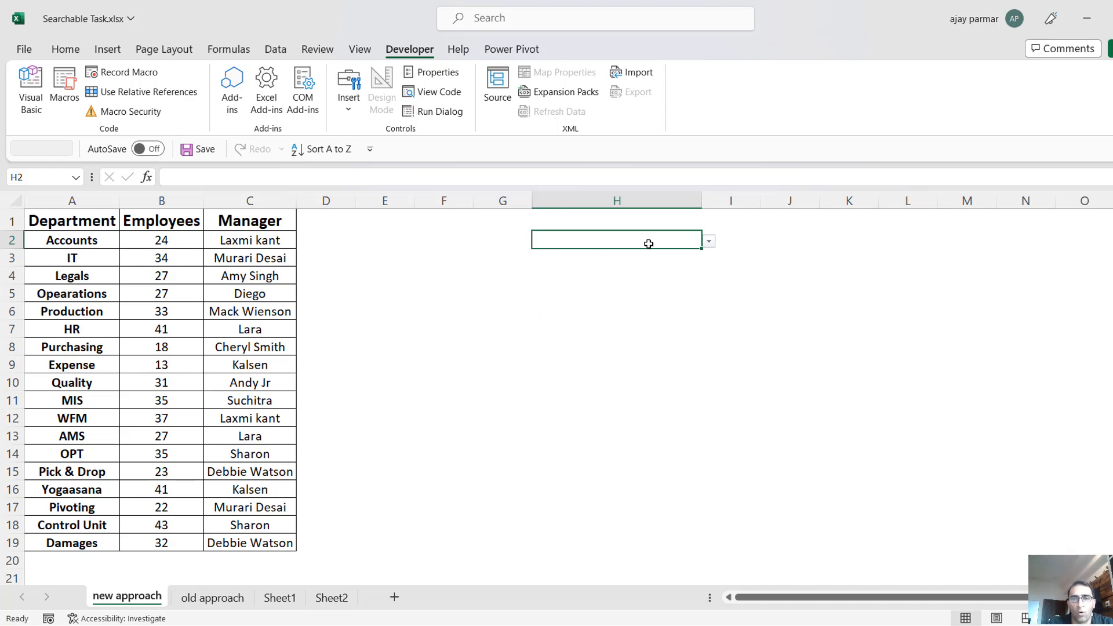
Try entering the partial text Pr in cell H2 with the list validation active and cancel the entry.
type("Pr")
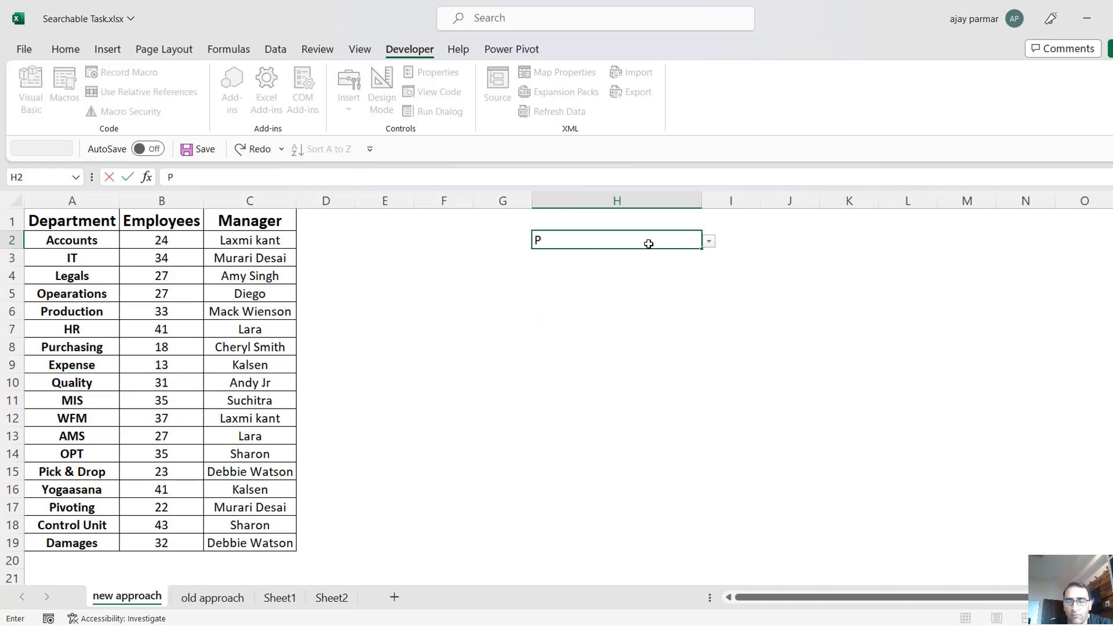
left_click(709, 244)
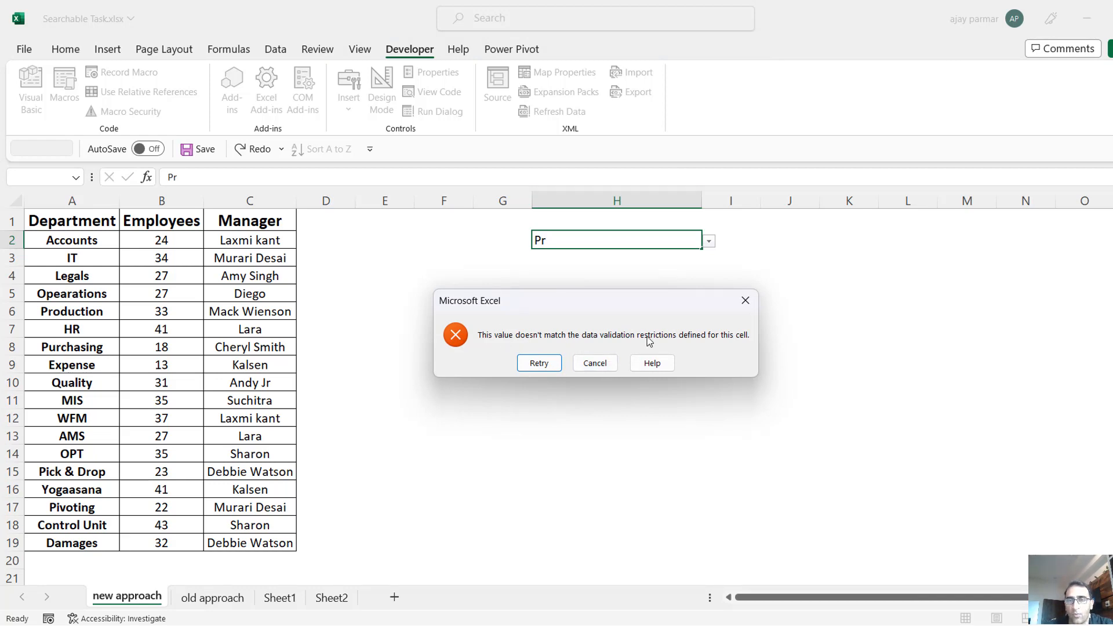
left_click(597, 363)
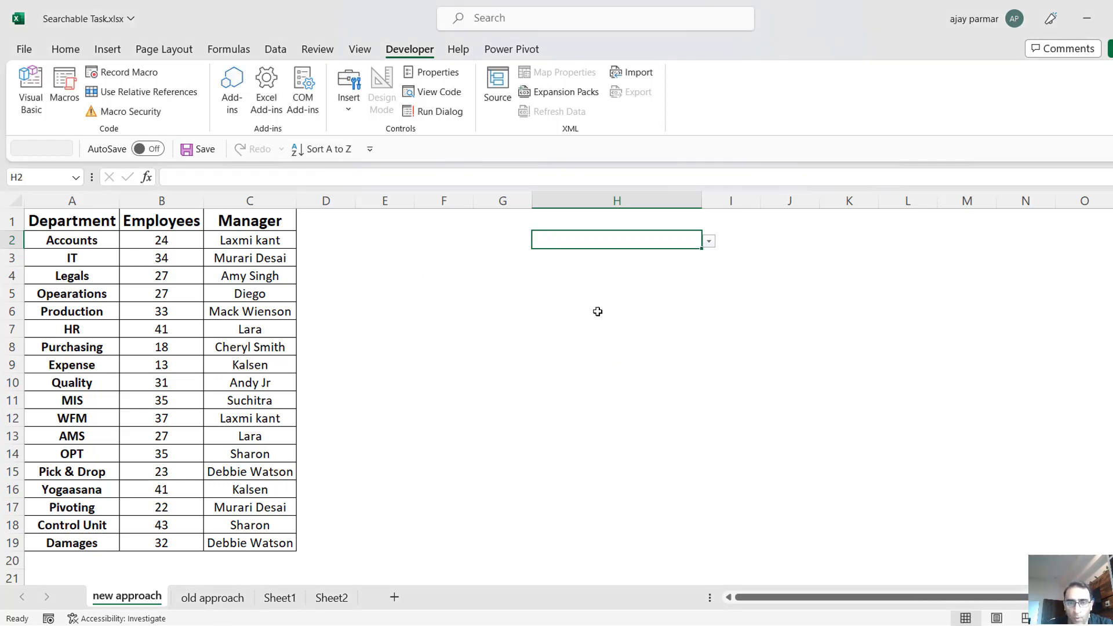
Turn off the error alert for invalid data in the data validation of cell H2.
key("alt+a")
key("v")
key("v")
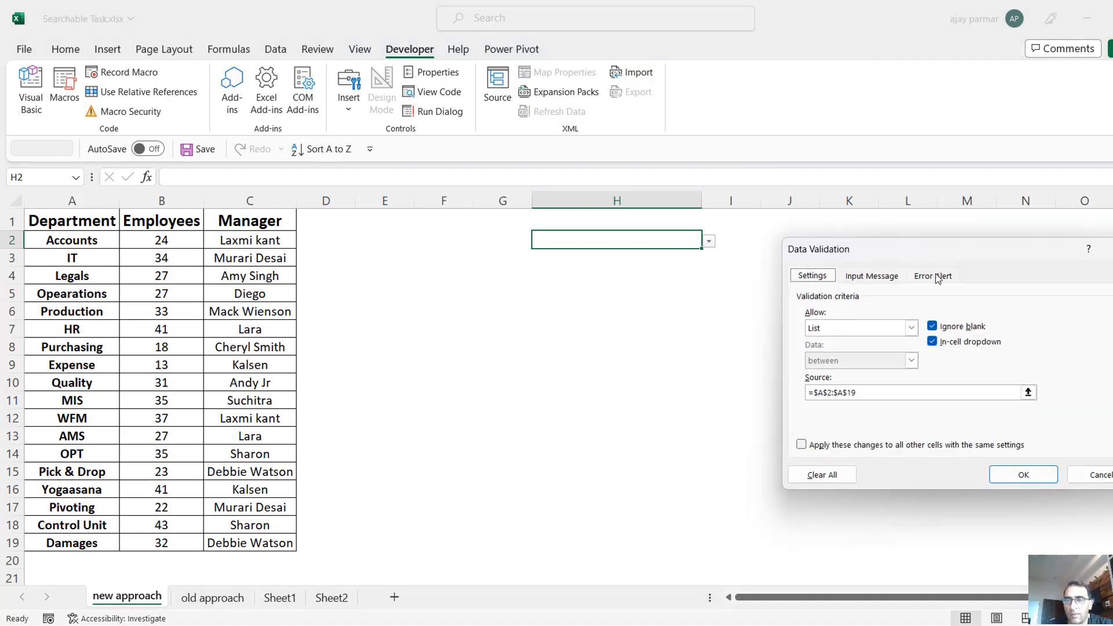
left_click(934, 276)
left_click(802, 298)
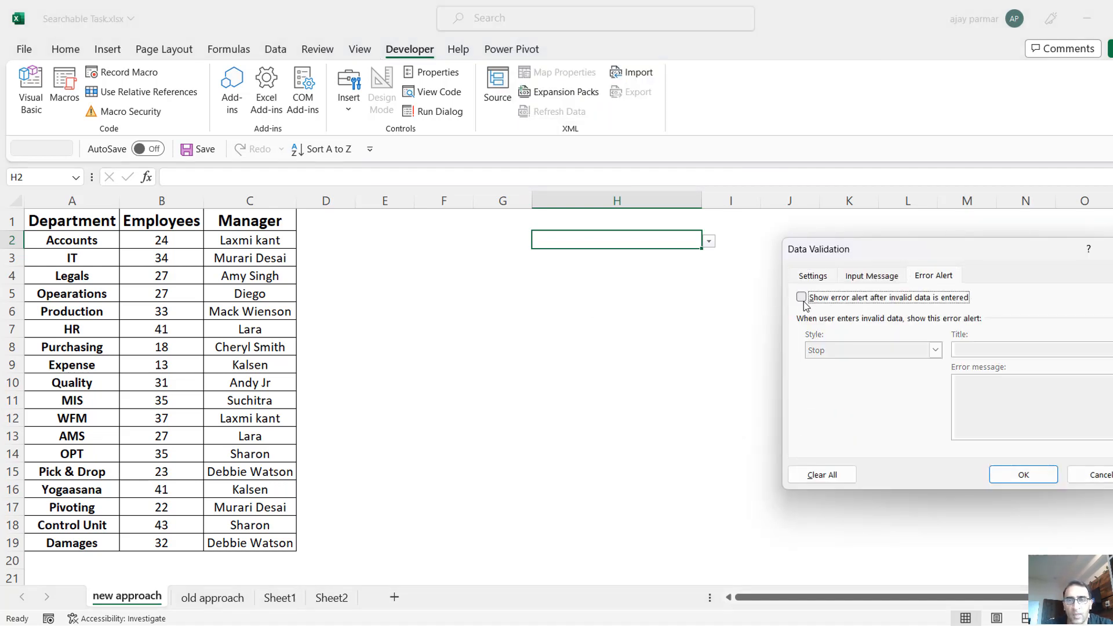
left_click(1024, 476)
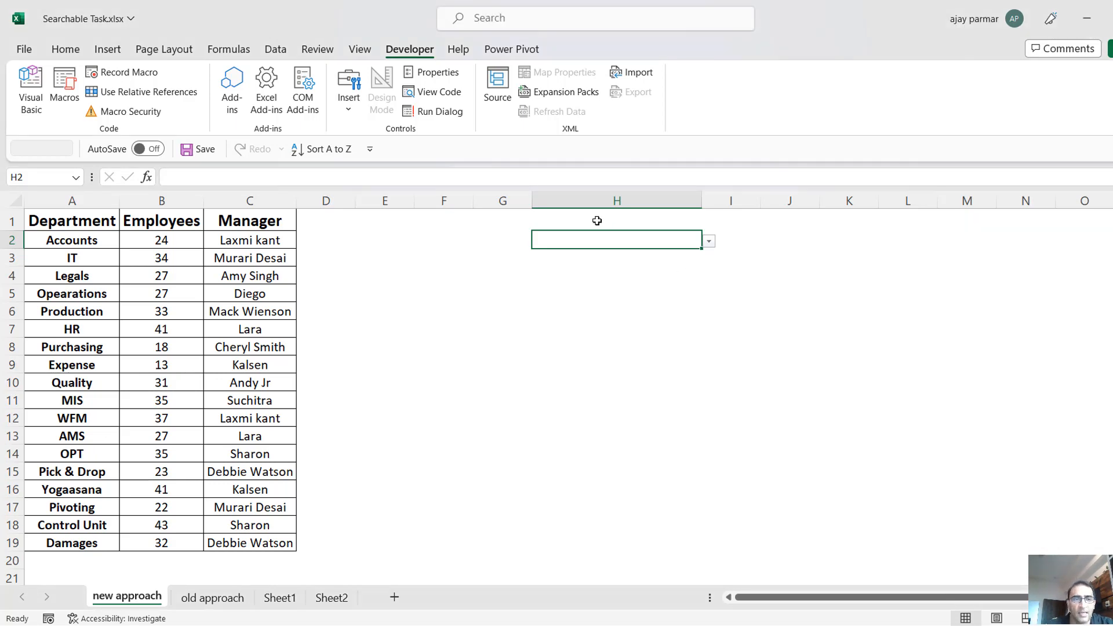
Enter q in cell H2 and check which departments its drop-down list offers.
type("q")
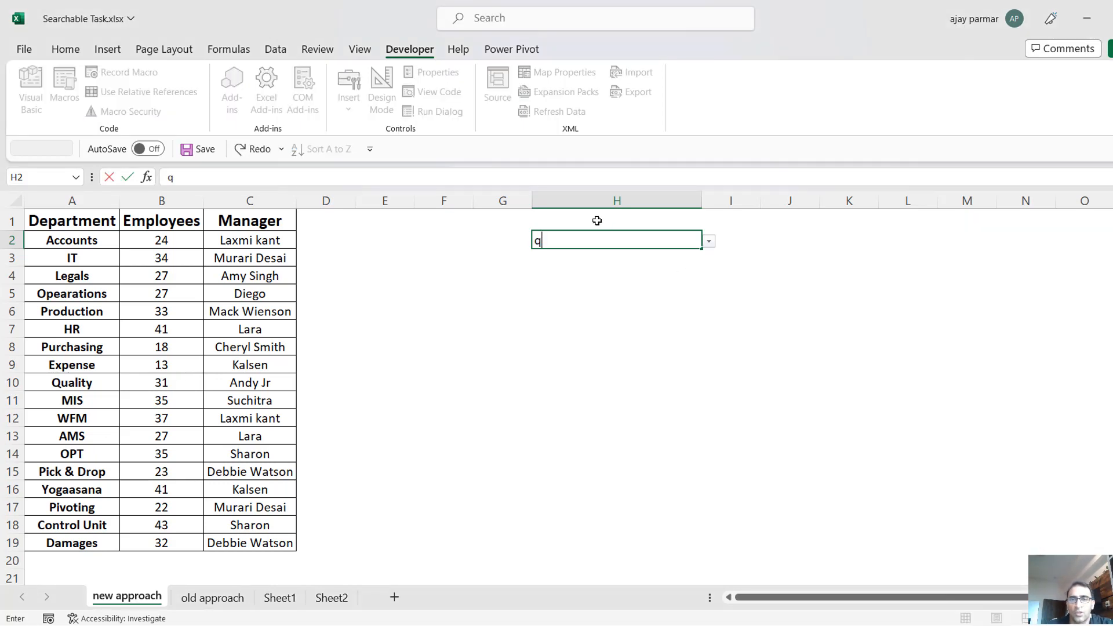
left_click(708, 241)
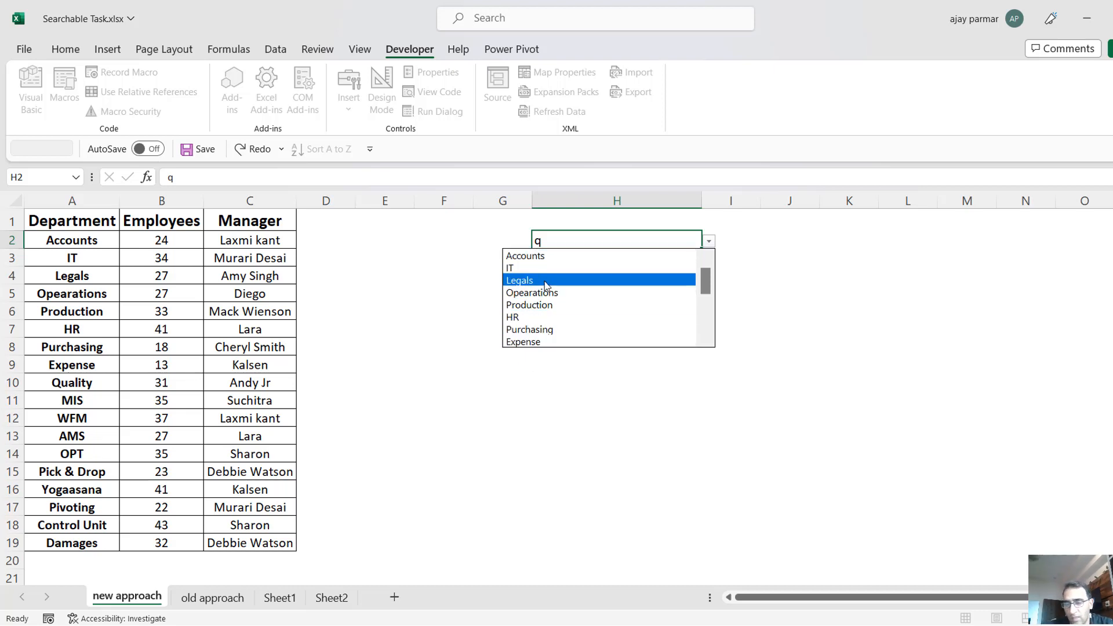
key("Escape")
left_click(786, 262)
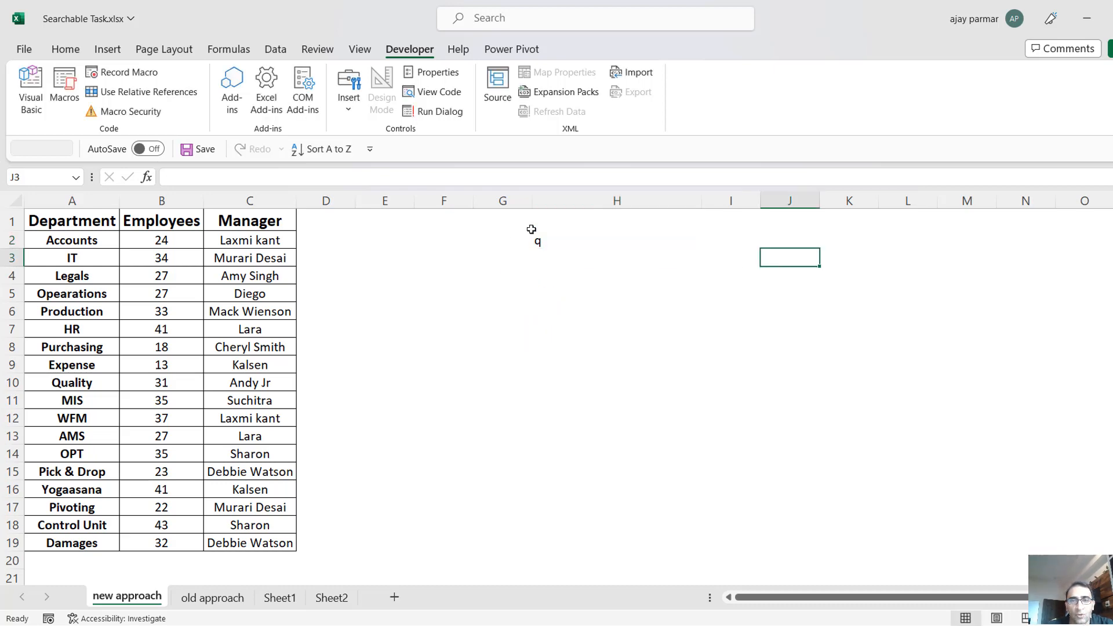
left_click(559, 241)
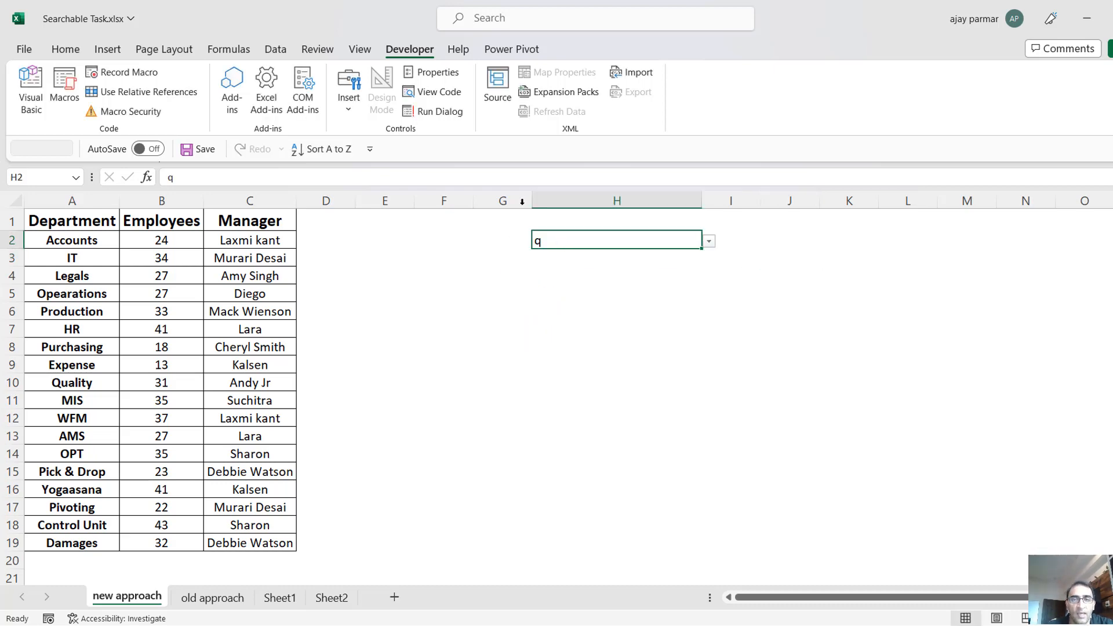
Widen column G to roughly three and a half times its width and clear both the entry and the data validation of cell H2.
left_click_drag(532, 200, 679, 216)
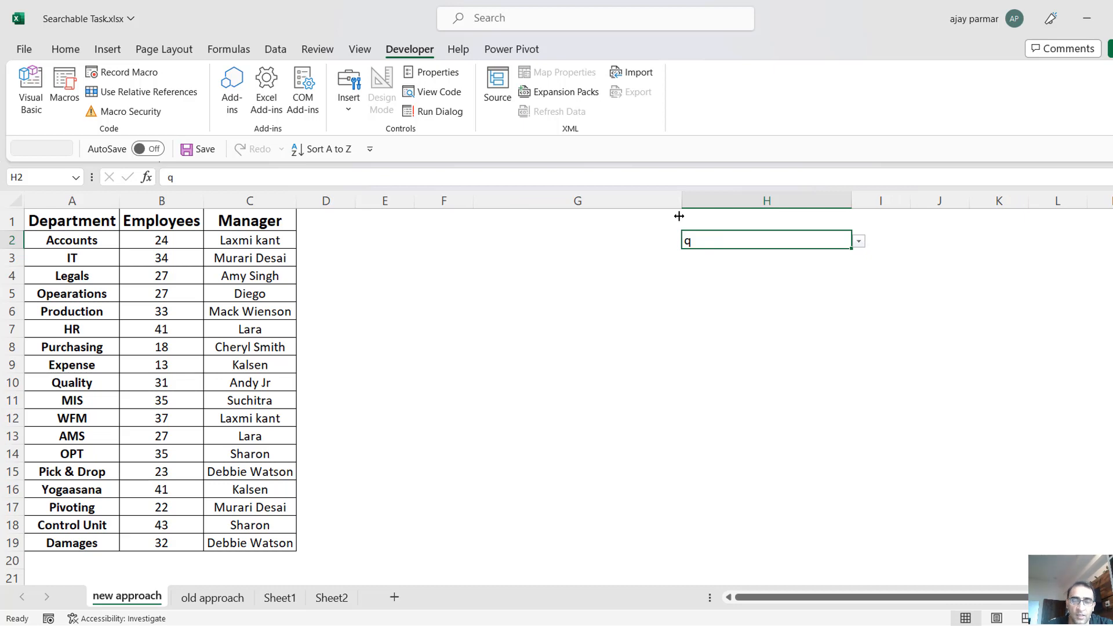
key("Delete")
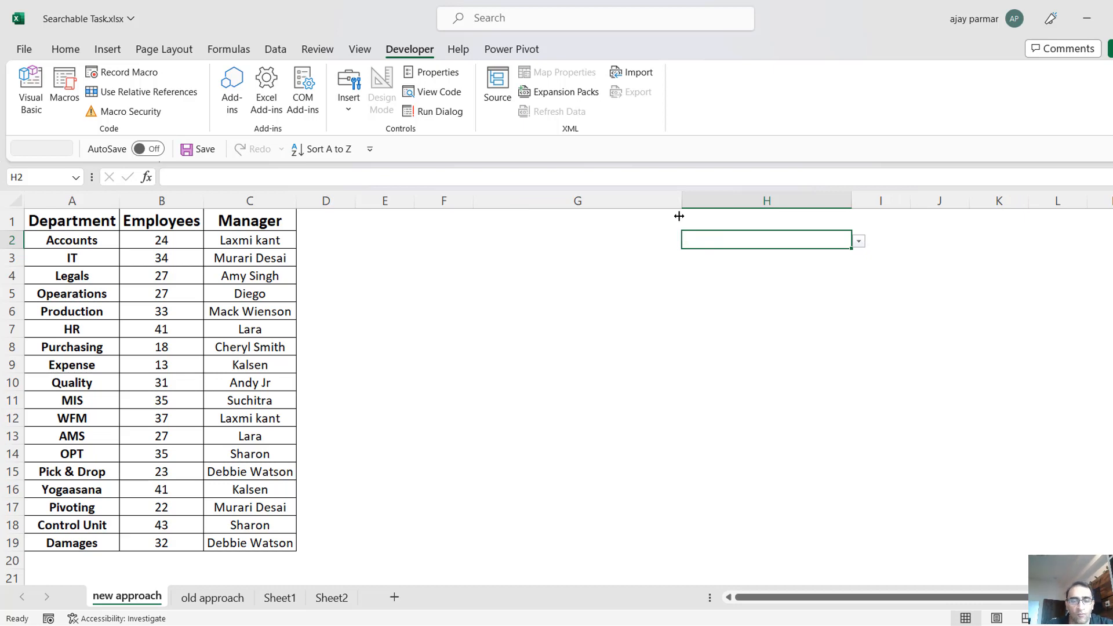
key("alt+a")
key("v")
key("v")
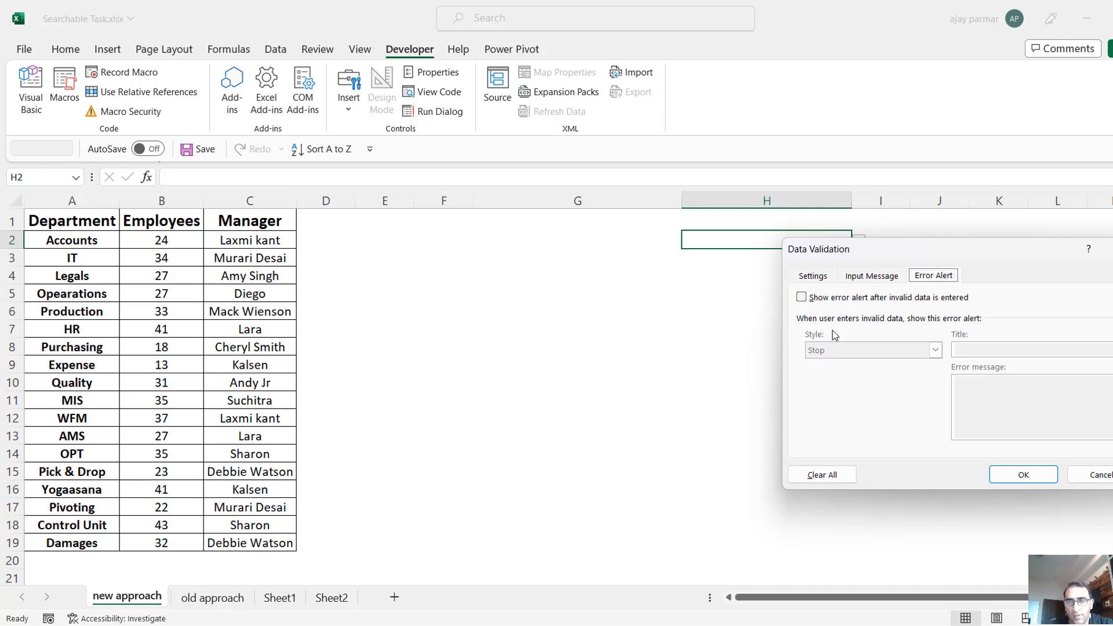
left_click(820, 281)
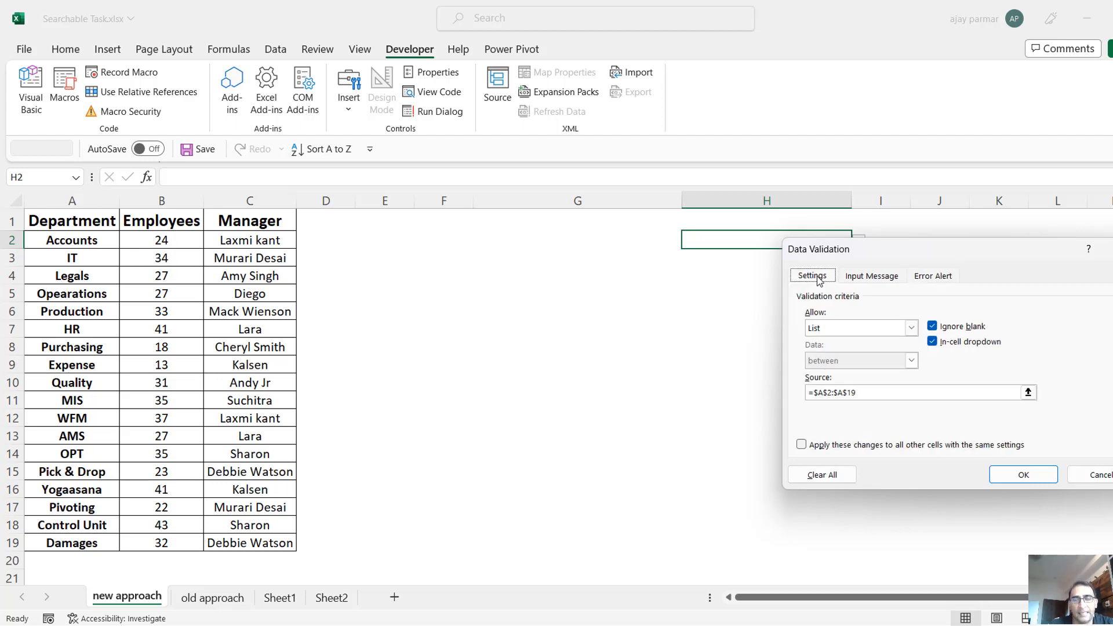
left_click(833, 475)
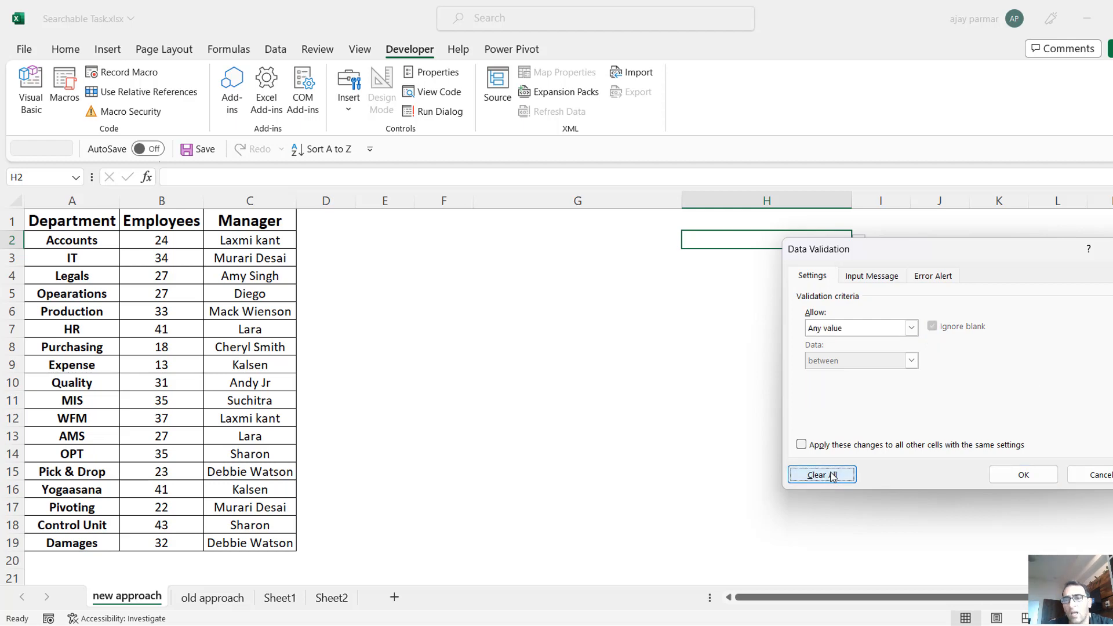
left_click(1031, 474)
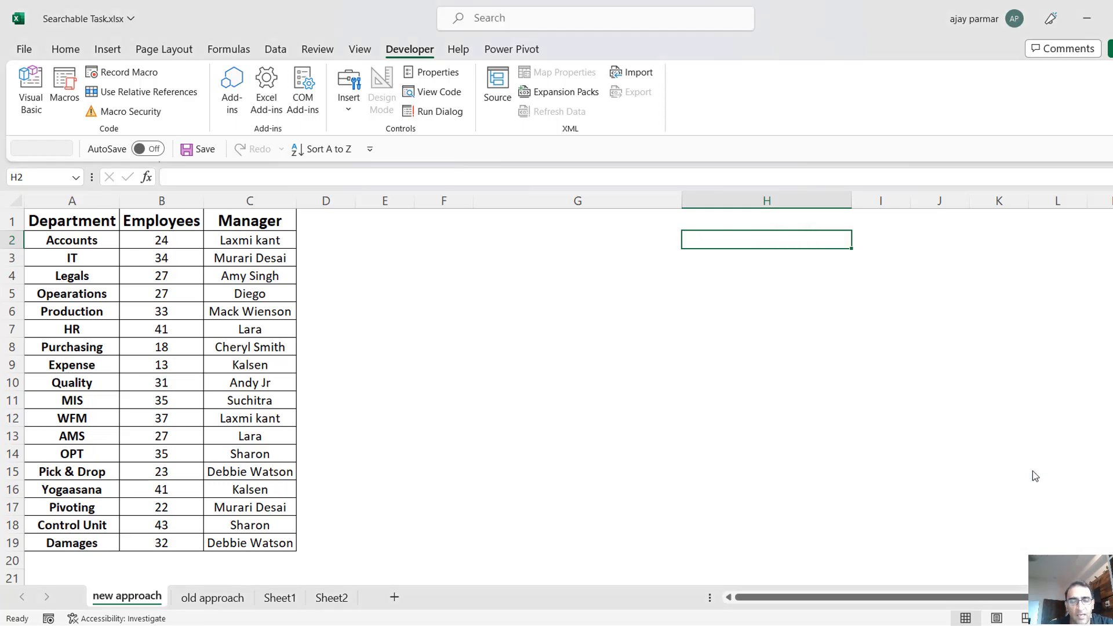
left_click(733, 310)
left_click(436, 274)
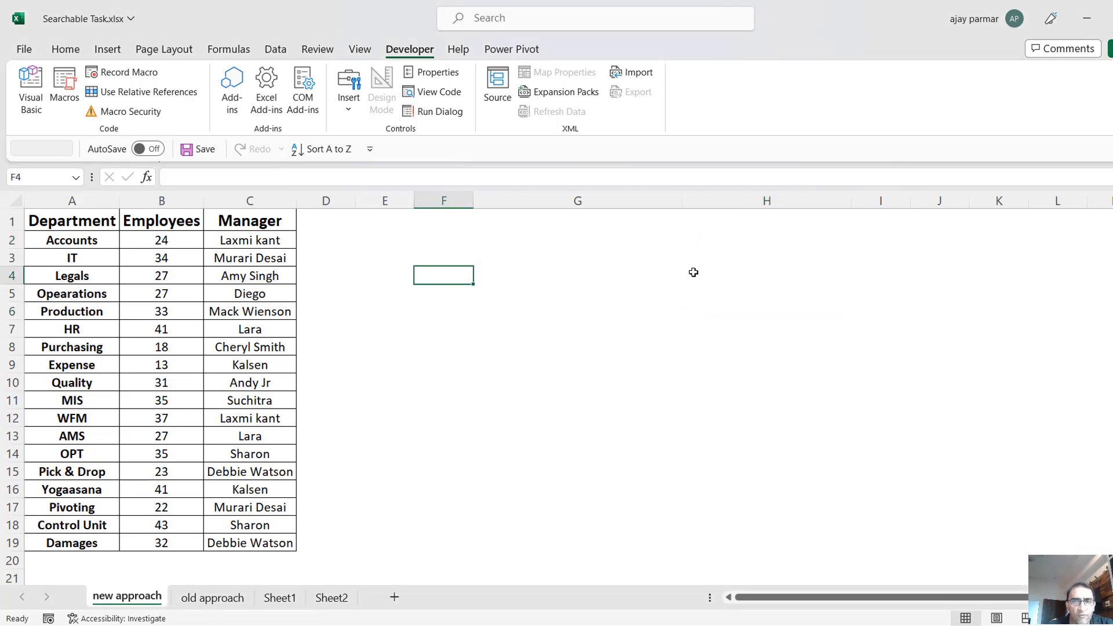
left_click(792, 290)
key("Up")
key("Up")
key("Up")
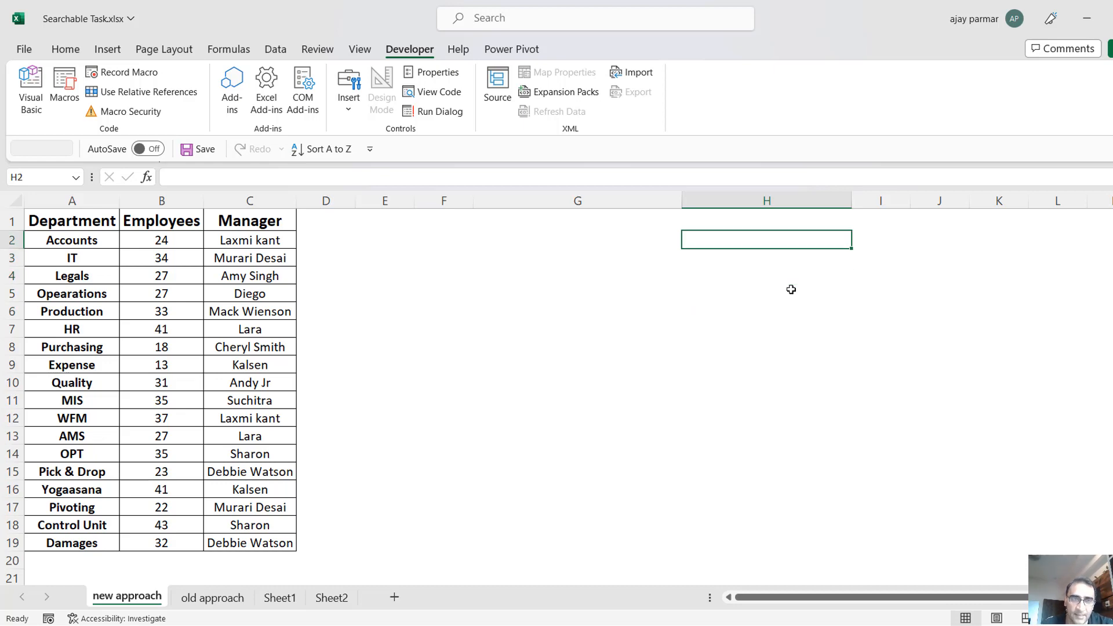
left_click(470, 269)
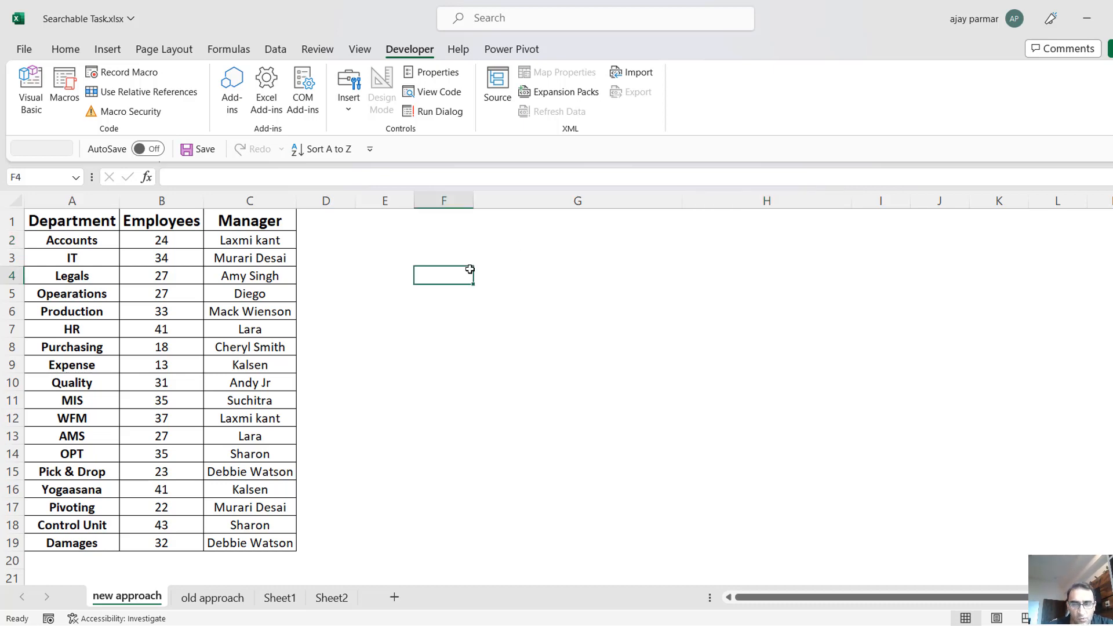
Fill cell G1 with green as the search cell and enter the letter t in it.
left_click(589, 219)
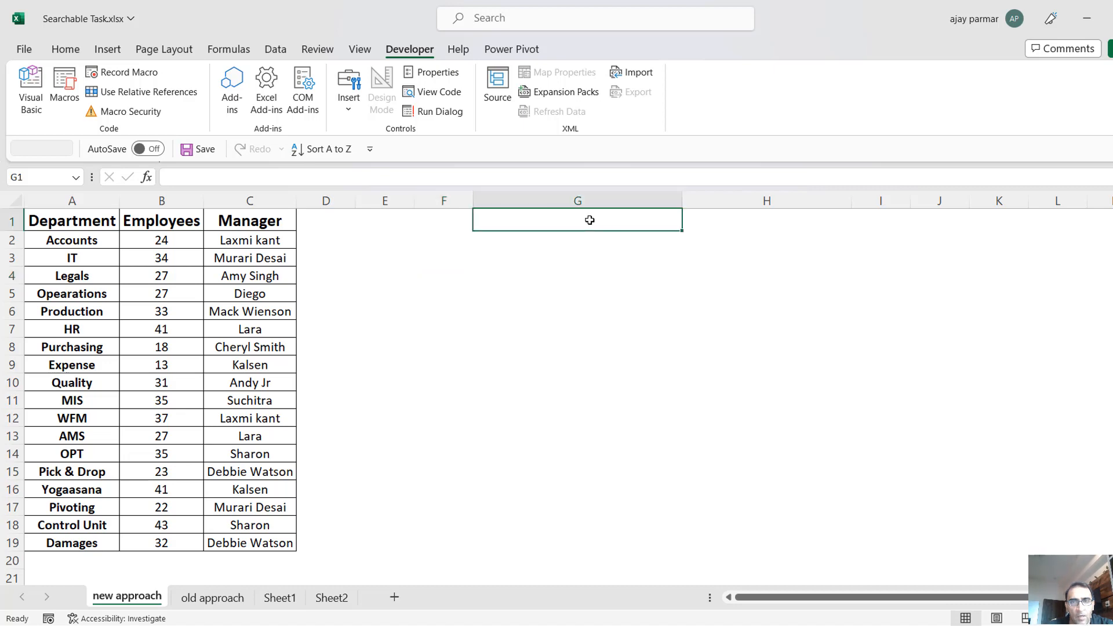
left_click(66, 49)
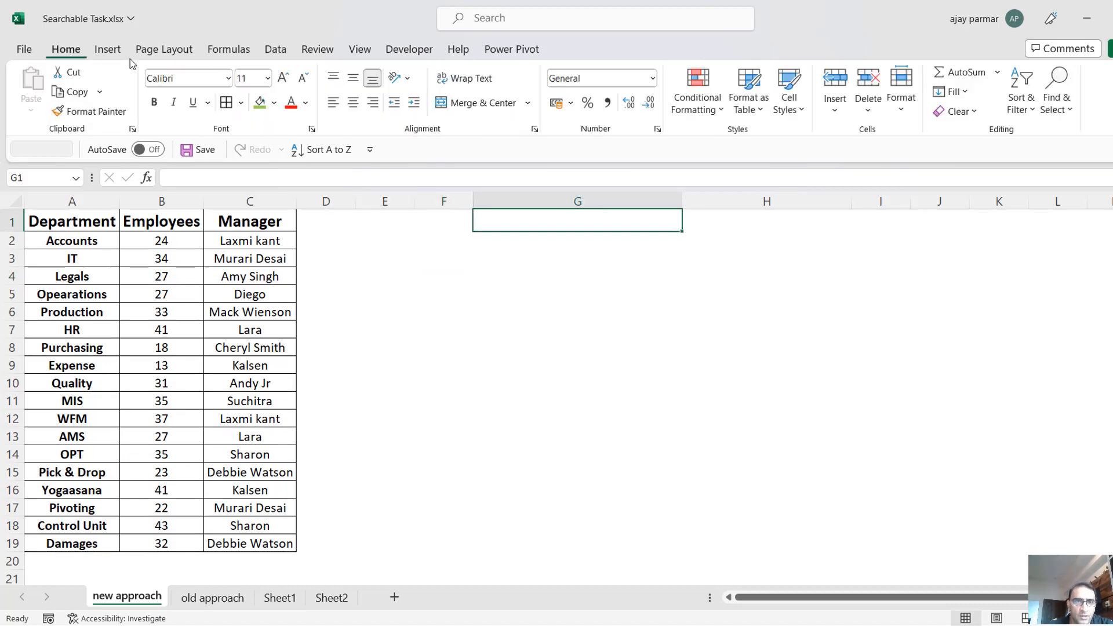
left_click(261, 104)
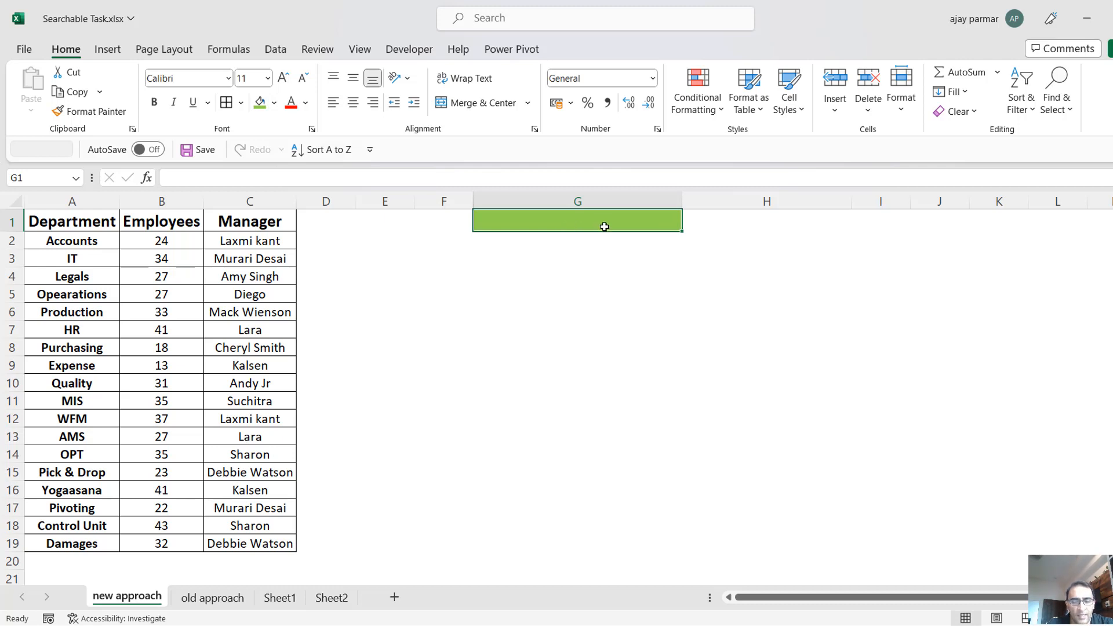
type("t")
key("Return")
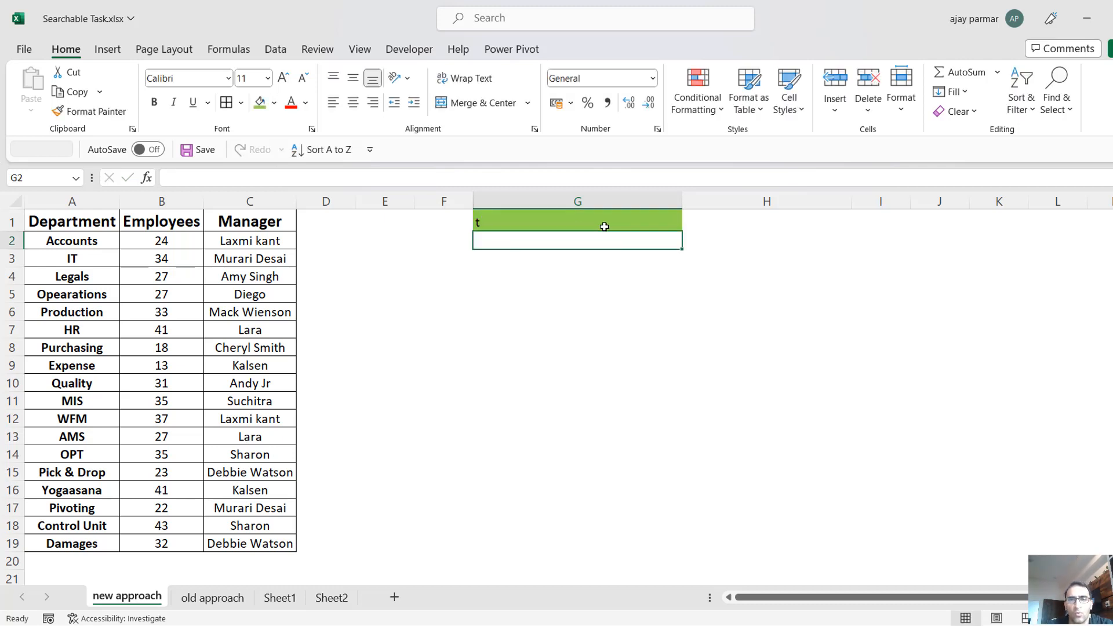
Compare the department range A2:A19 with the empty range G2:G12 below the search cell G1.
left_click(550, 218)
key("Down")
key("shift+Down")
key("shift+Down")
key("shift+Down")
key("shift+Down")
key("shift+Down")
key("shift+Down")
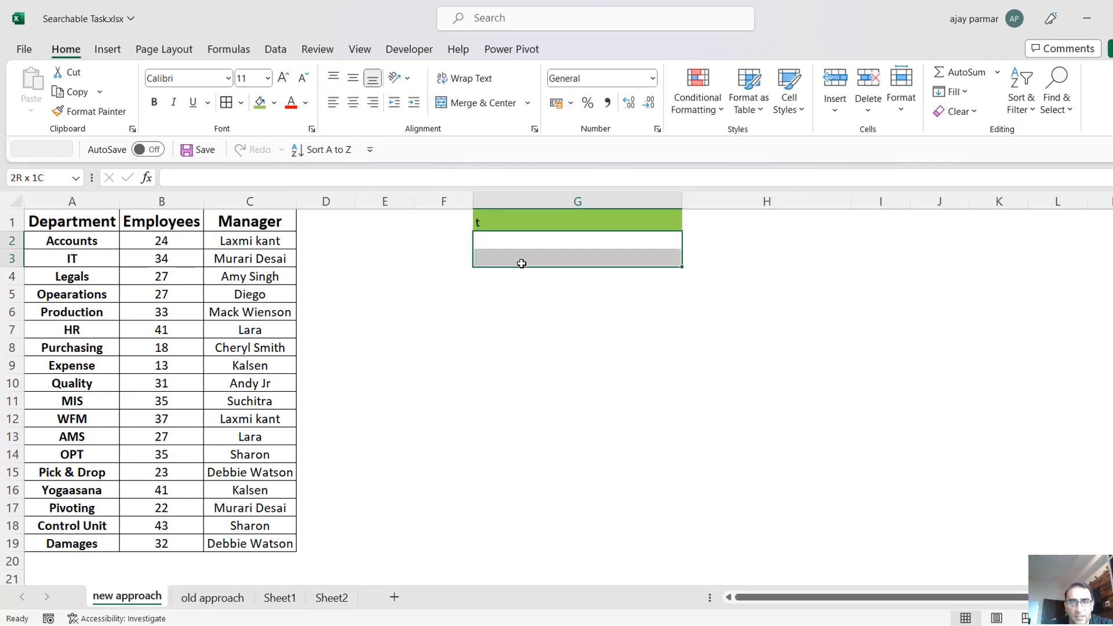
key("shift+Down")
key("shift+Down")
key("shift+Down")
key("shift+Down")
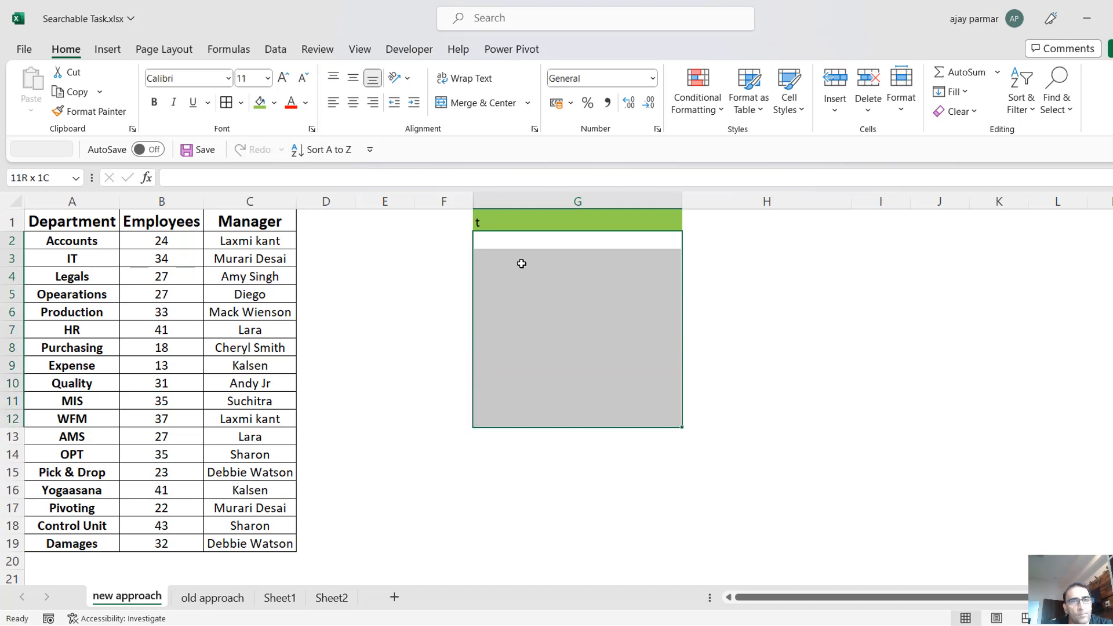
left_click(553, 240)
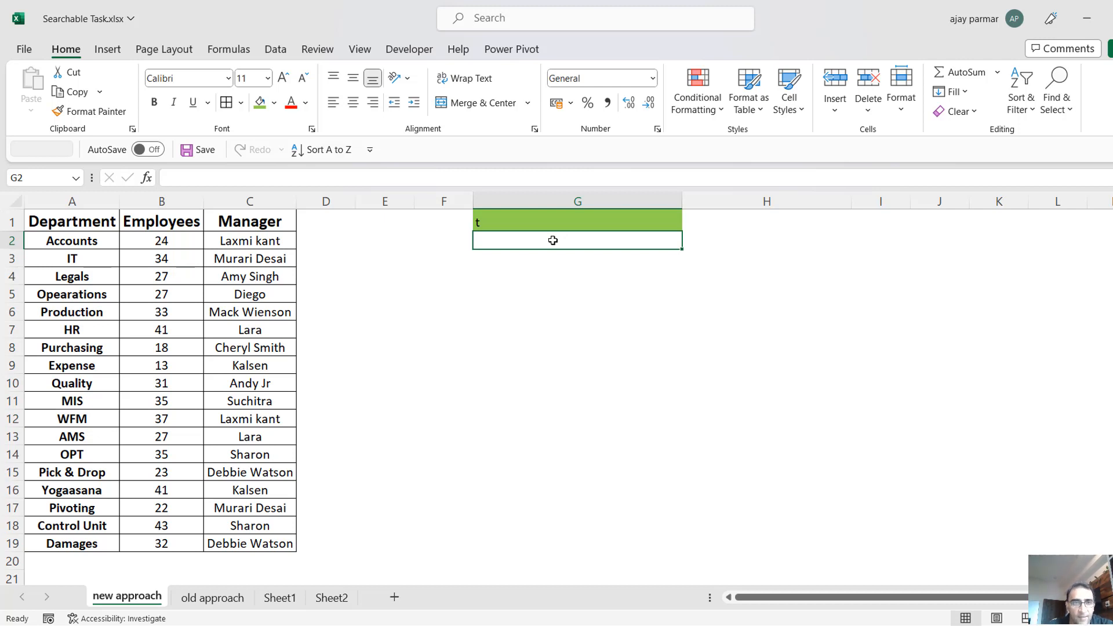
left_click(67, 241)
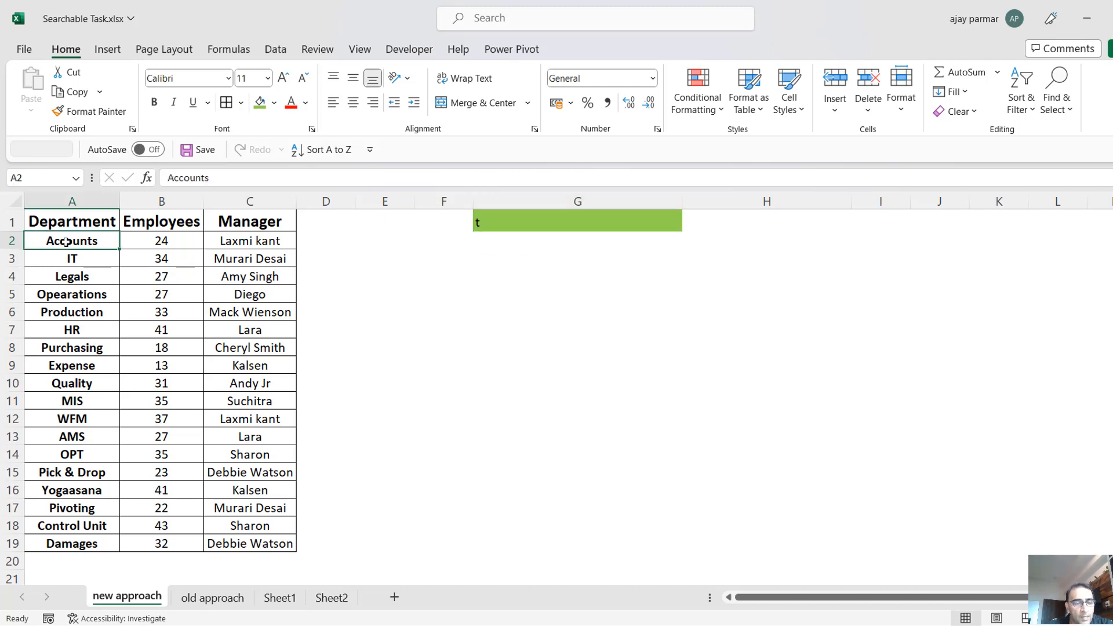
left_click(83, 536, "shift")
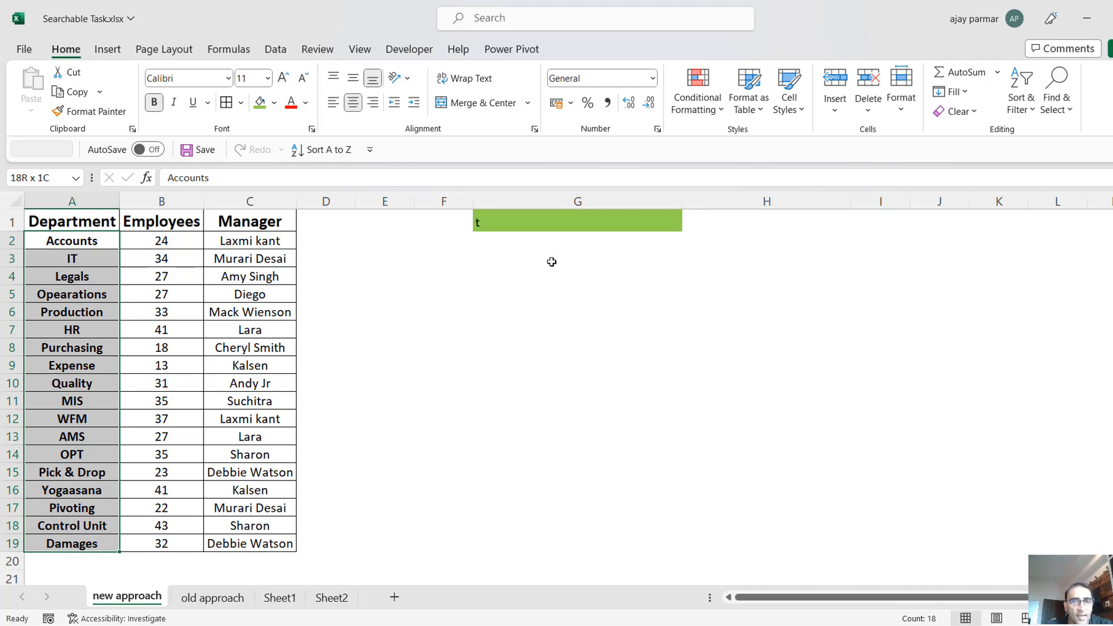
left_click(551, 242)
left_click(553, 425, "shift")
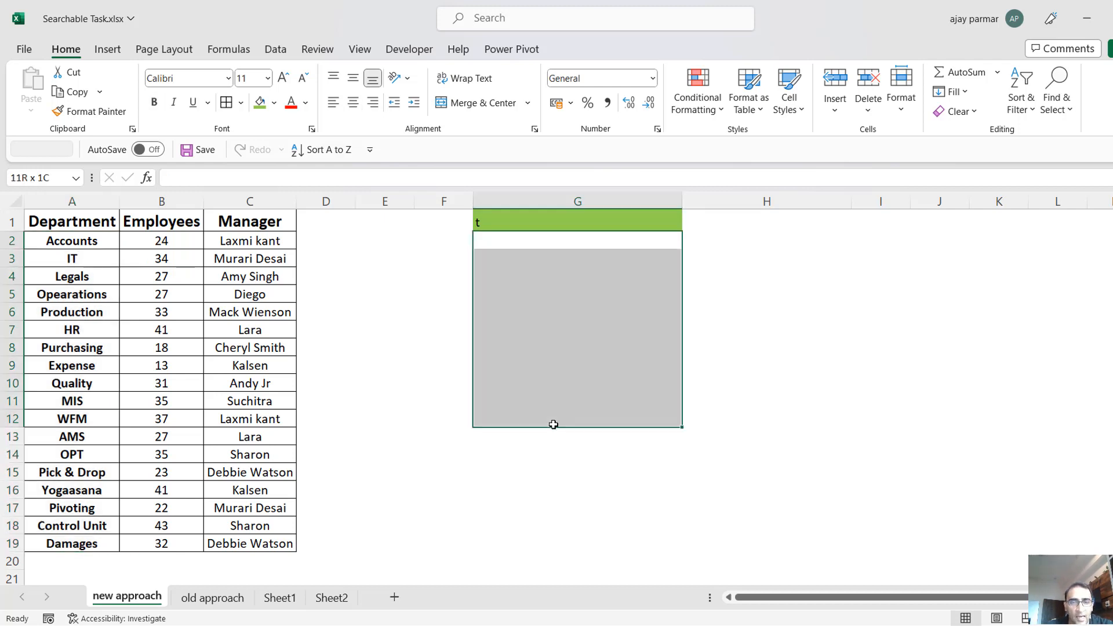
left_click(549, 237)
left_click(59, 237)
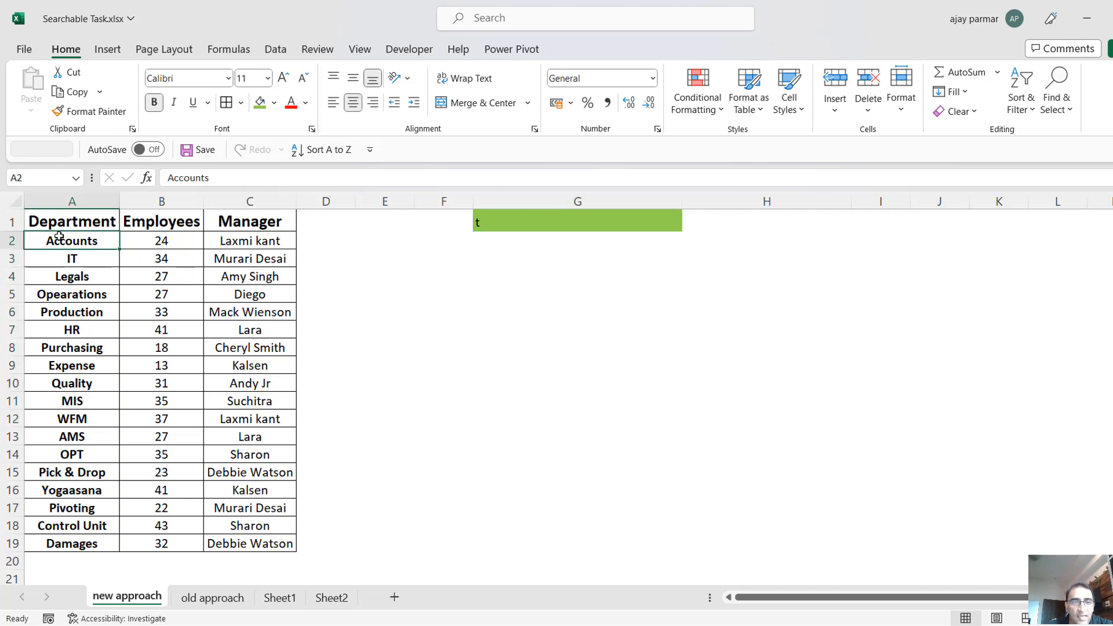
left_click(92, 549, "shift")
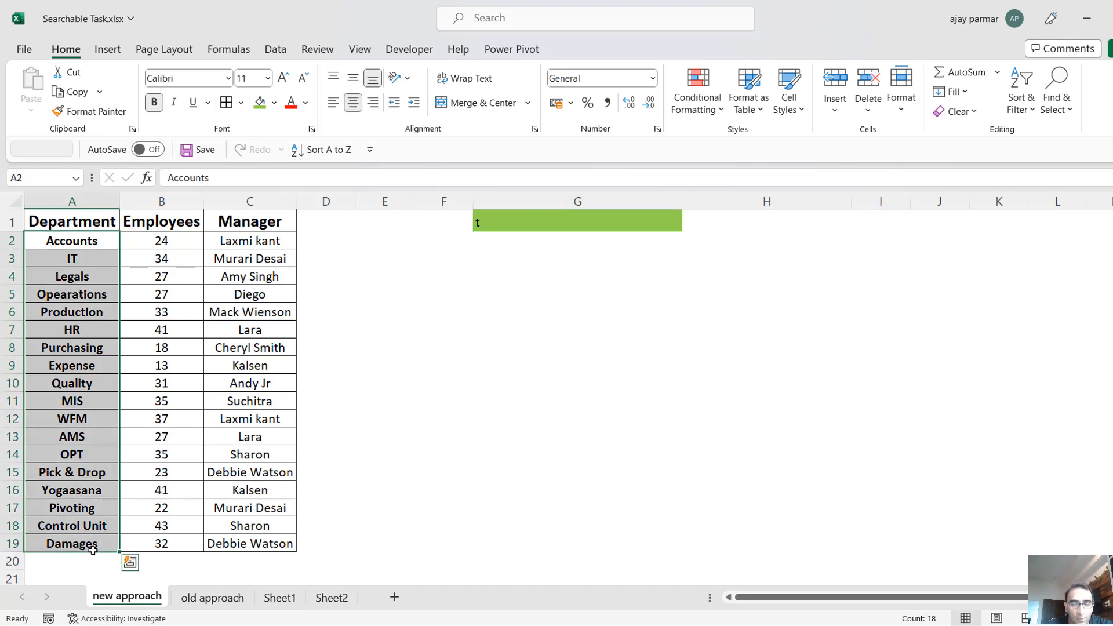
Start a SEARCH formula in cell E2 with the green cell G1 as the text to find.
left_click(460, 252)
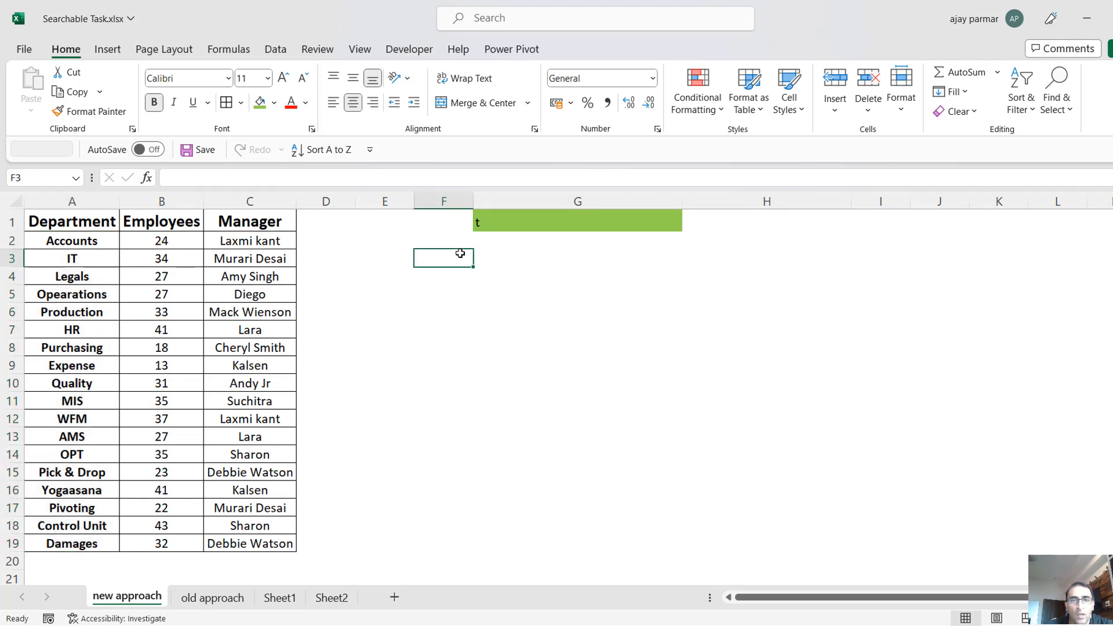
key("Right")
key("Up")
key("Left")
key("Left")
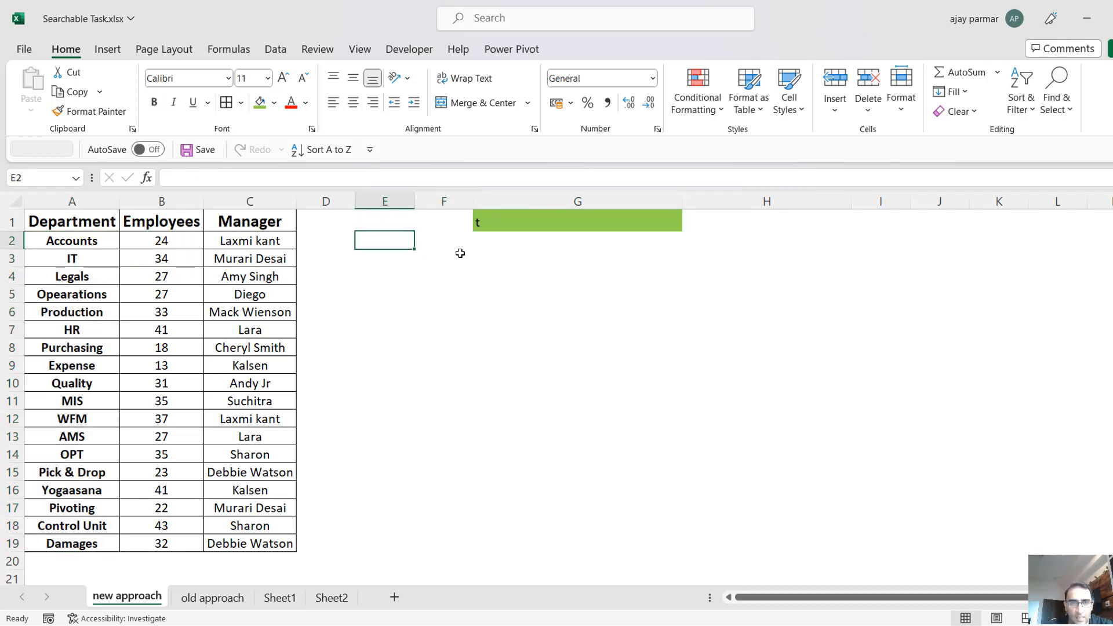
type("=sera")
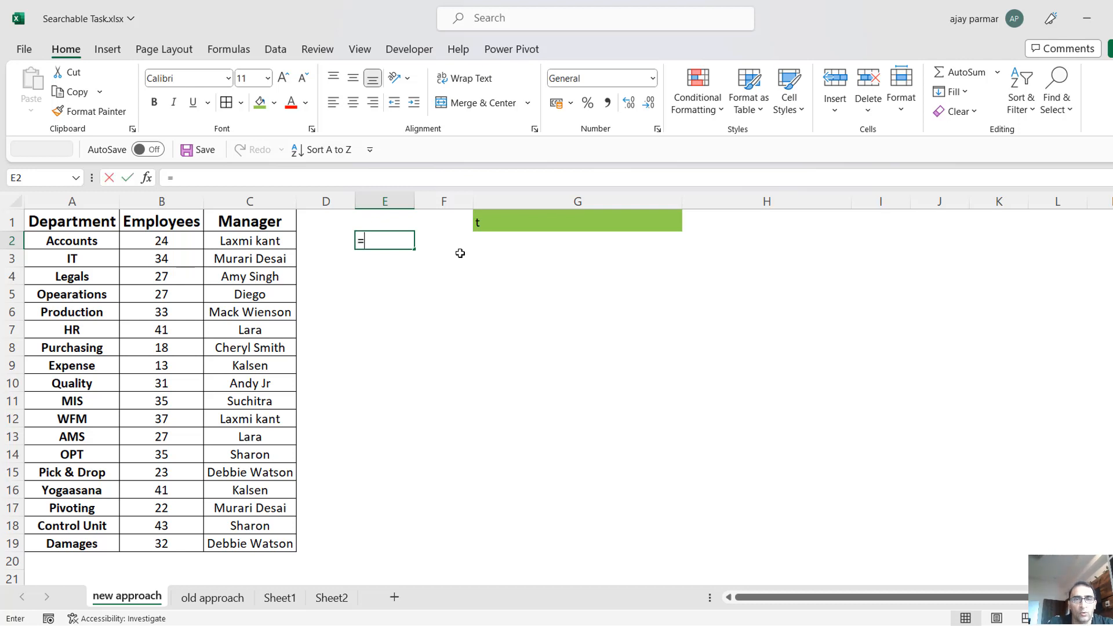
key("BackSpace")
key("BackSpace")
type("arch(")
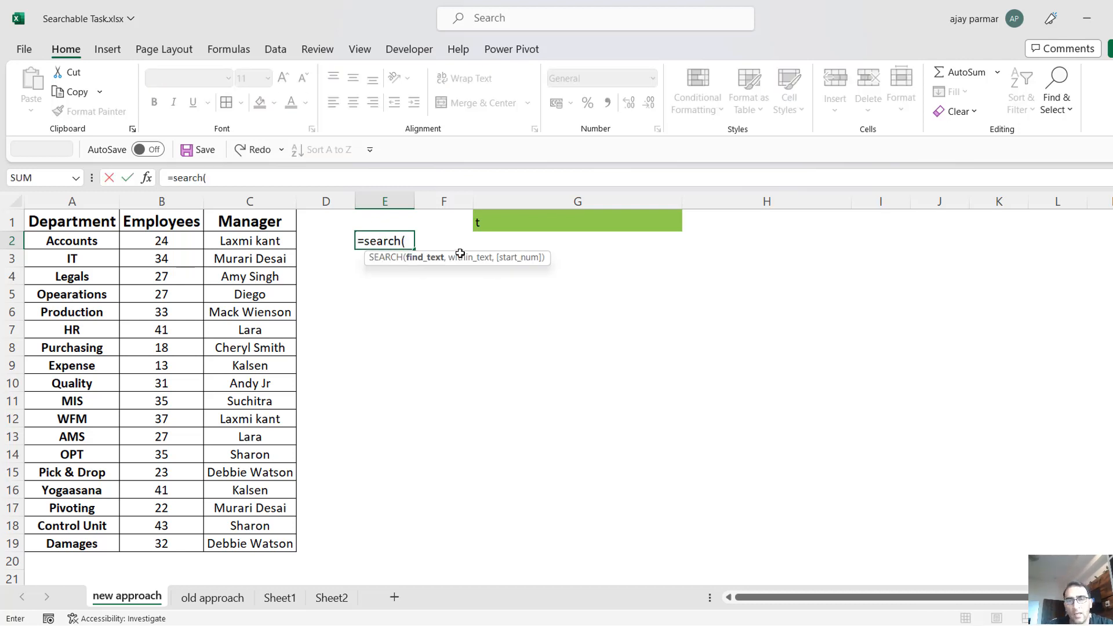
left_click(506, 235)
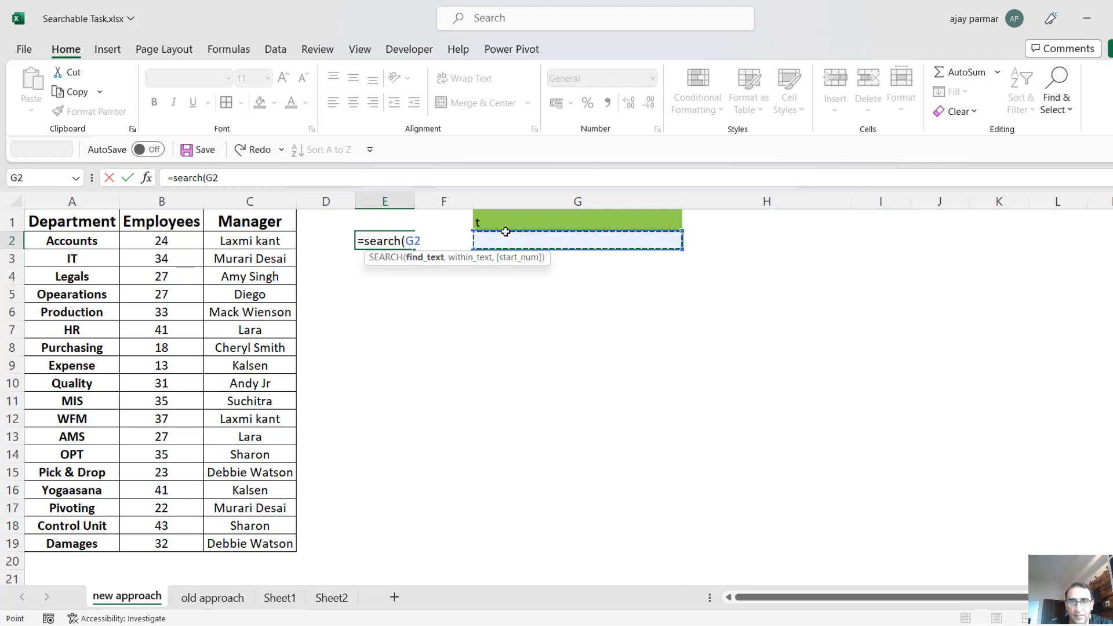
left_click(492, 221)
type(",")
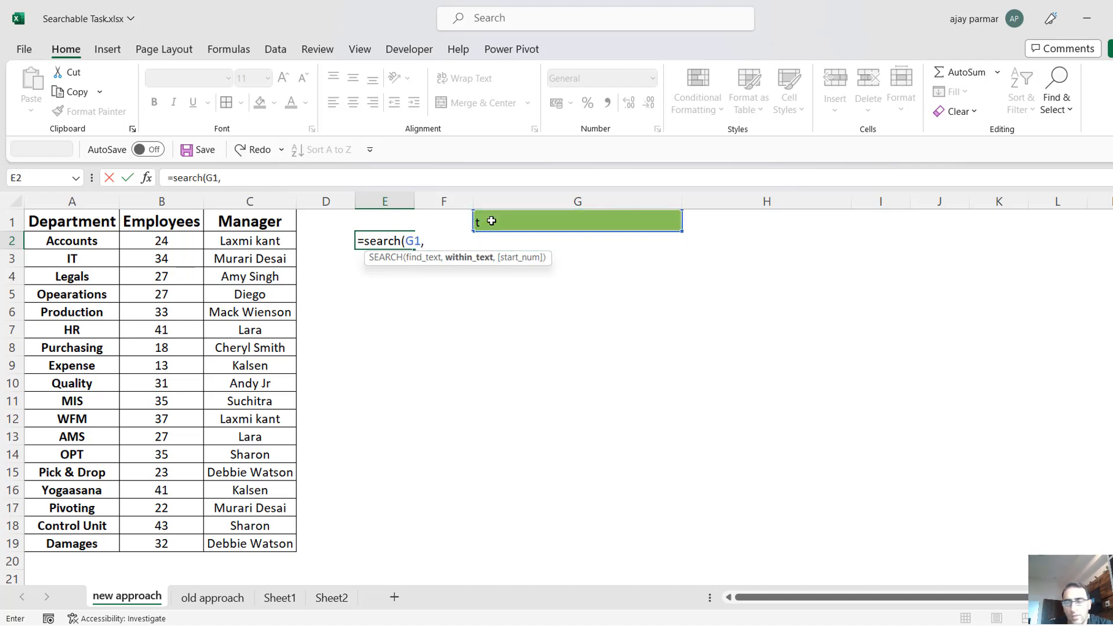
Complete the E2 formula as =SEARCH(G1,A2:A19), using the department range as the text to search within.
left_click(88, 242)
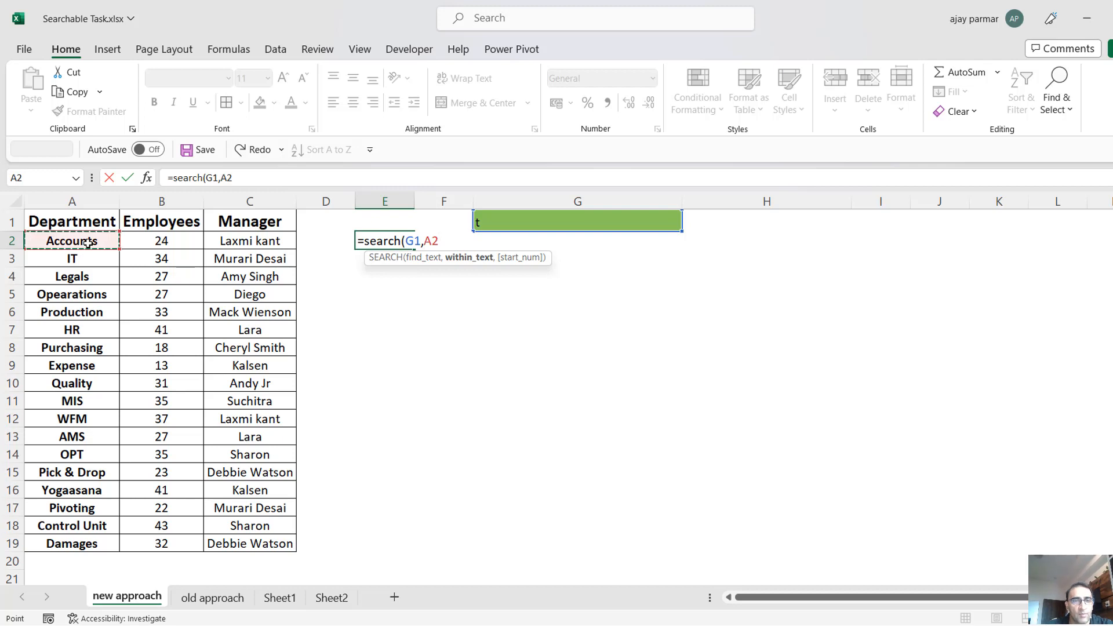
key("ctrl+shift+Down")
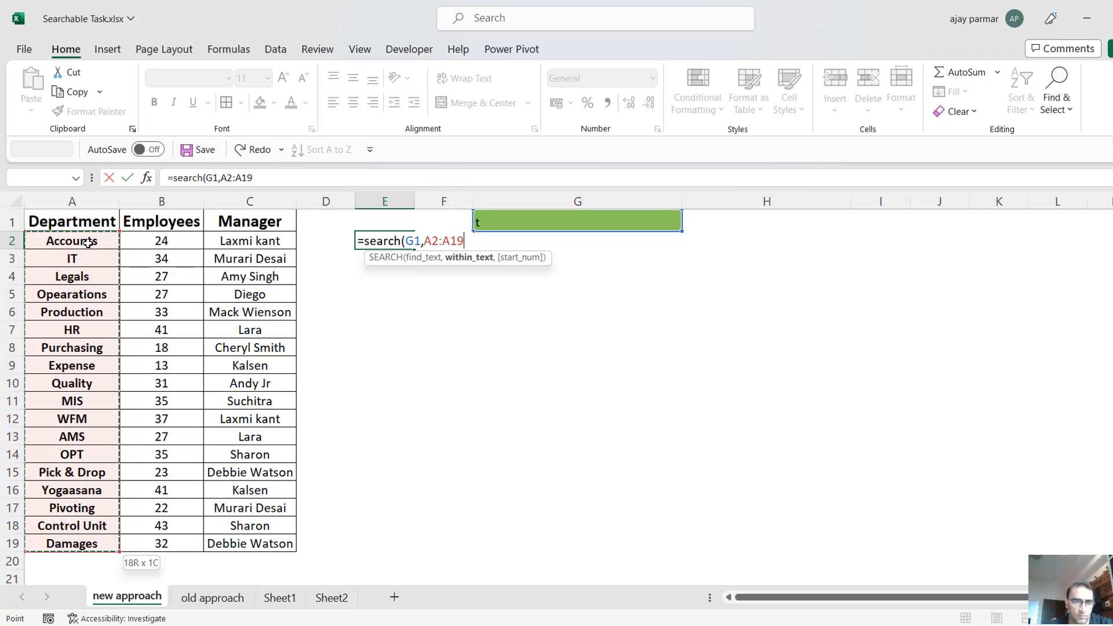
left_click(88, 243)
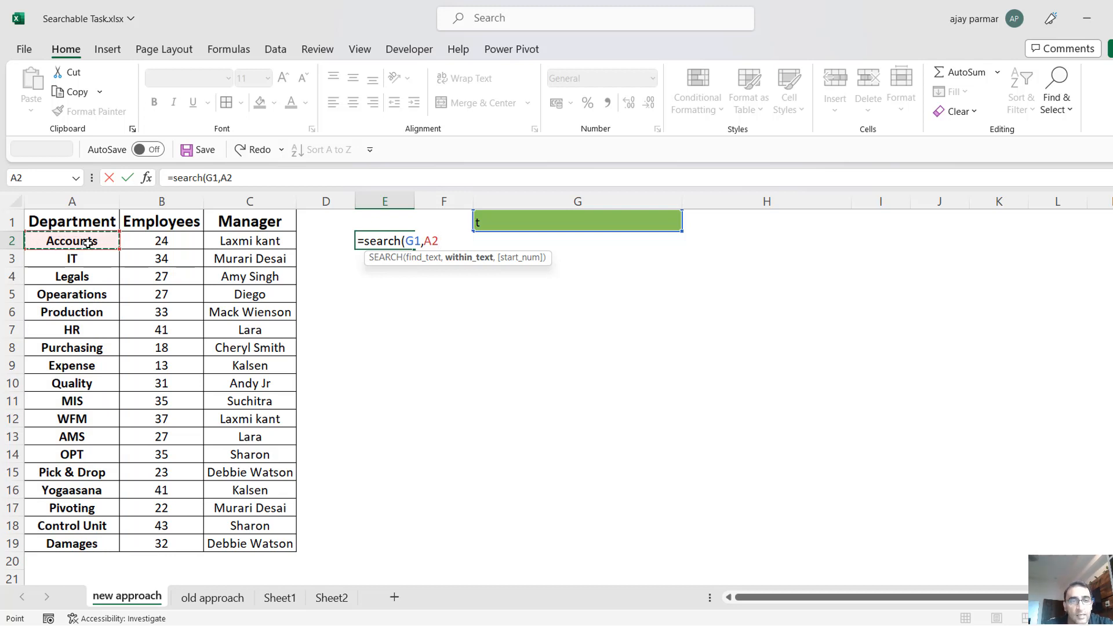
key("ctrl+shift+Down")
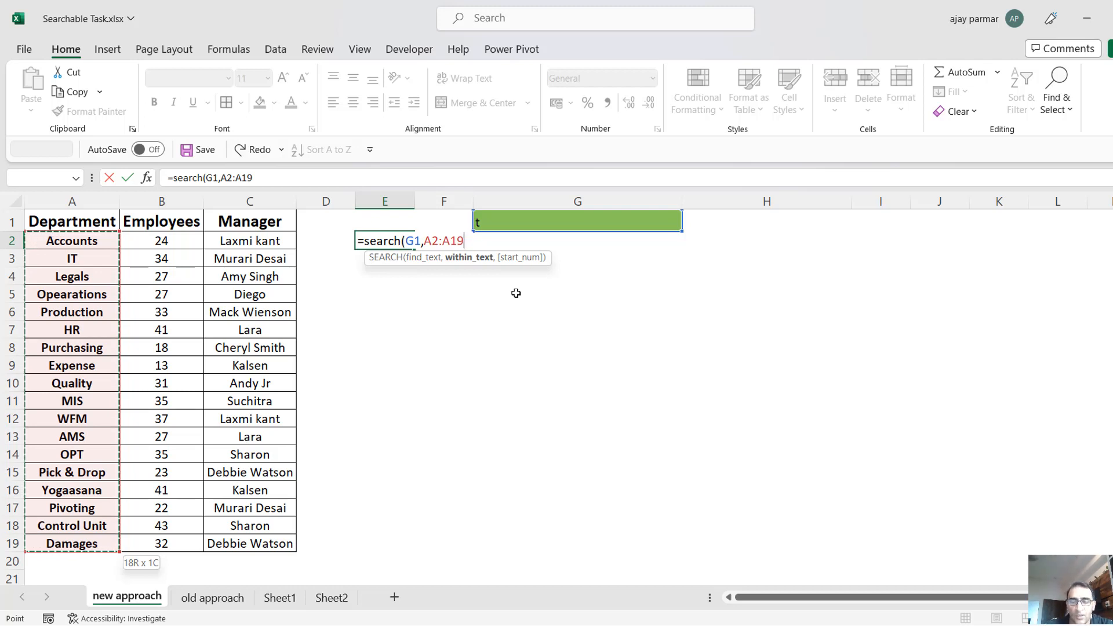
type(")")
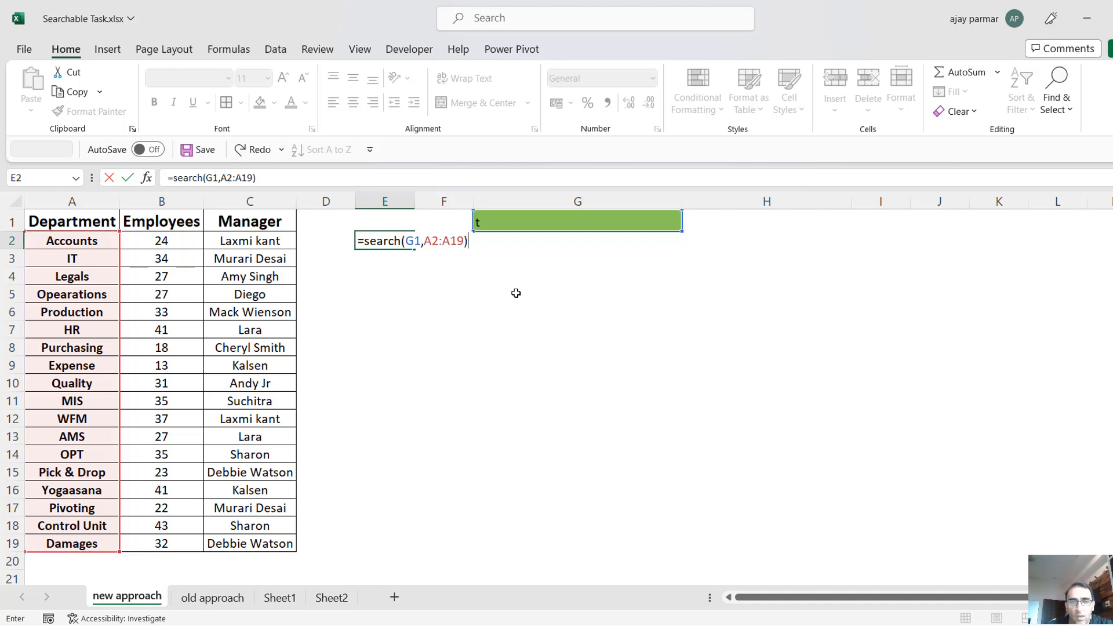
key("Return")
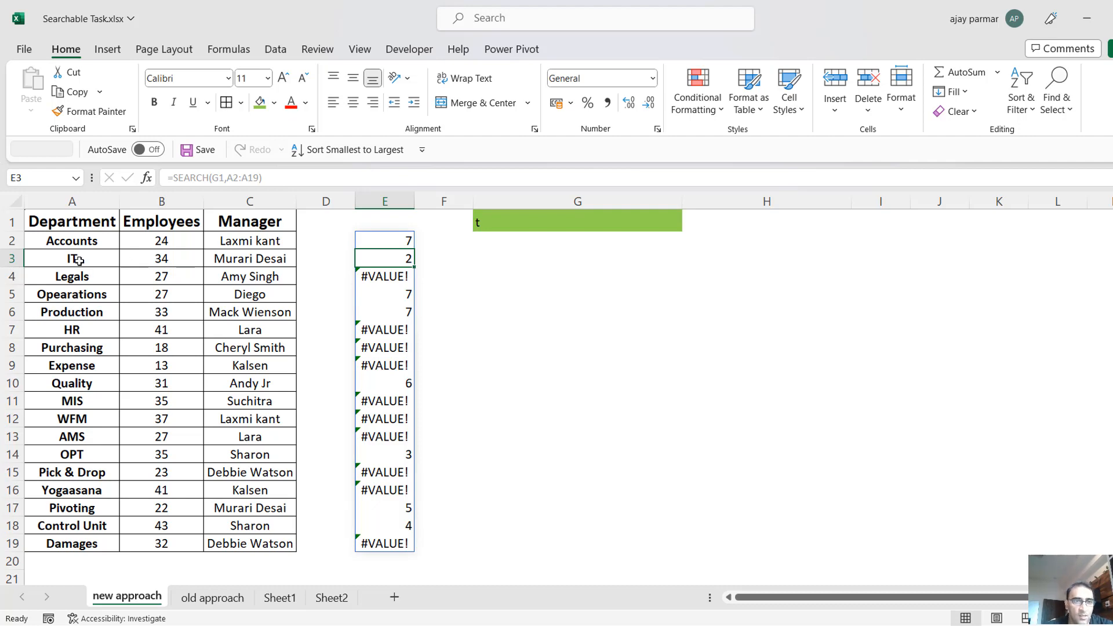
Examine the SEARCH results in E2:E10 alongside their departments in column A.
left_click(68, 240)
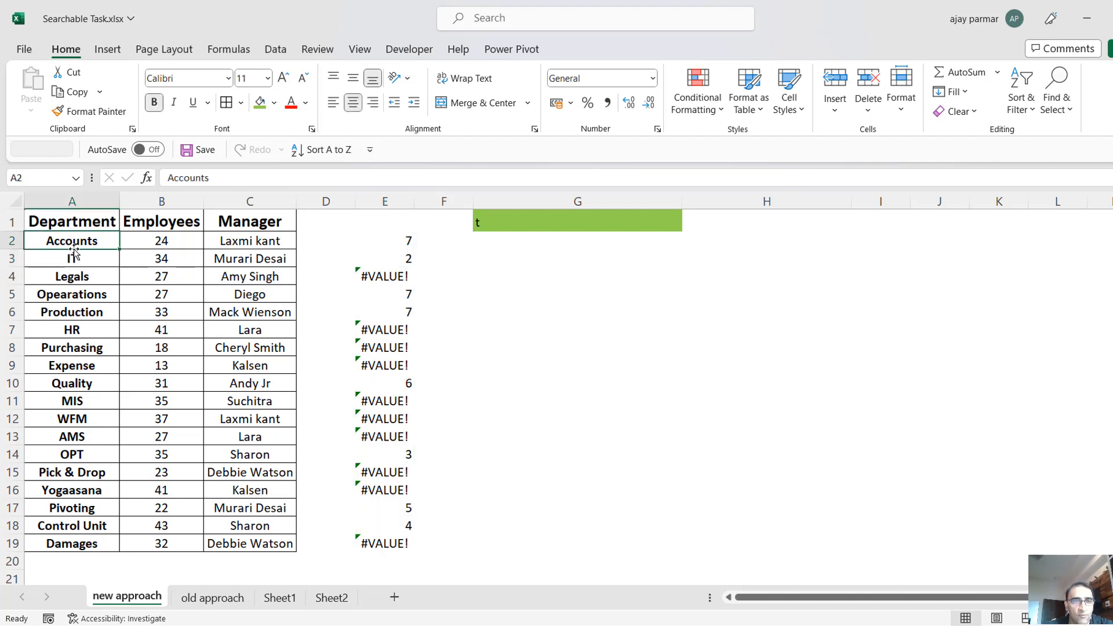
left_click(398, 242)
key("Down")
key("Down")
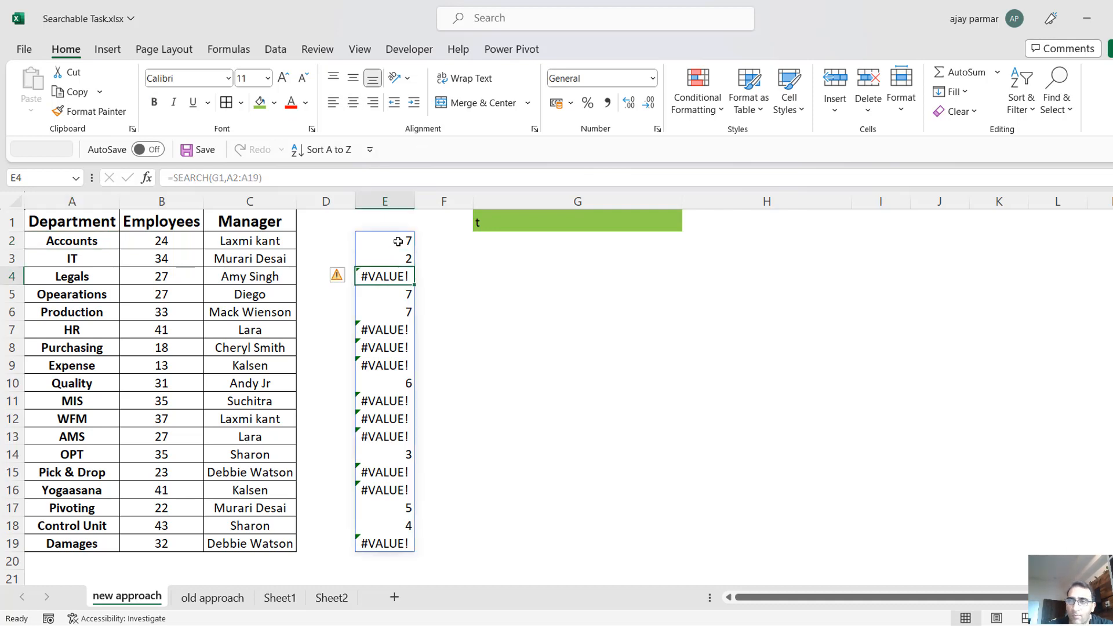
left_click(493, 287)
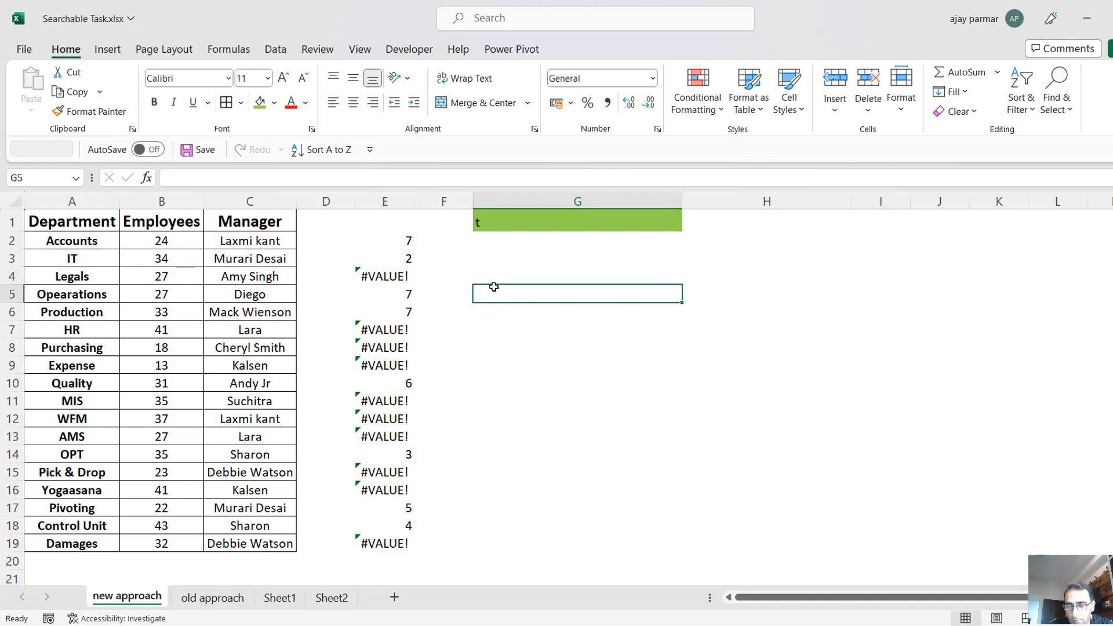
left_click(394, 238)
key("Down")
key("Down")
key("Down")
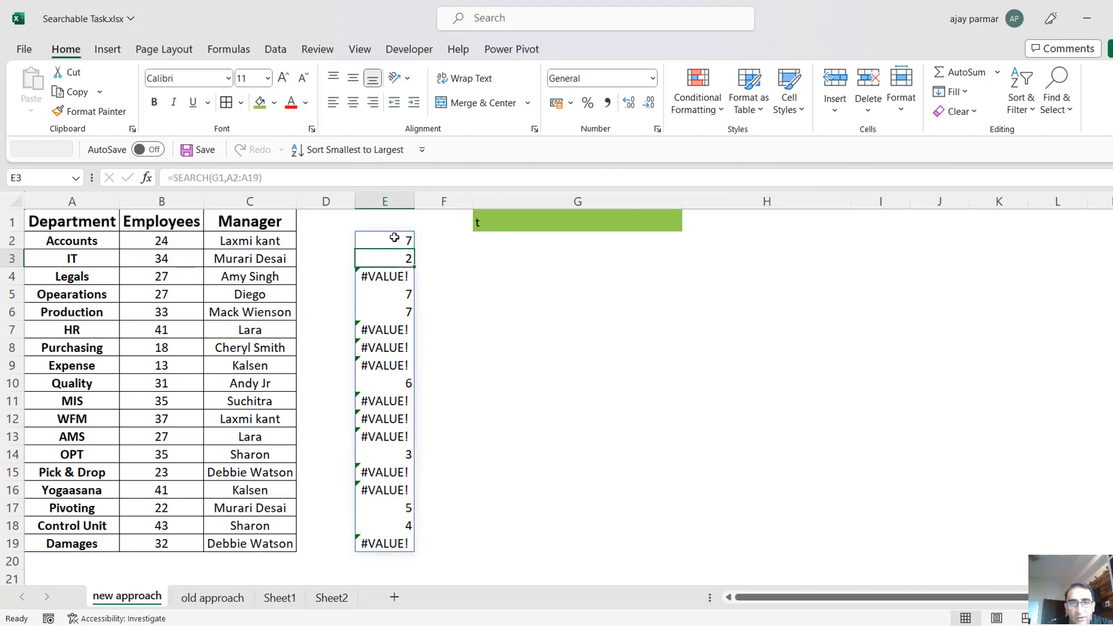
key("Down")
key("Down")
key("Down")
key("Down")
key("Down")
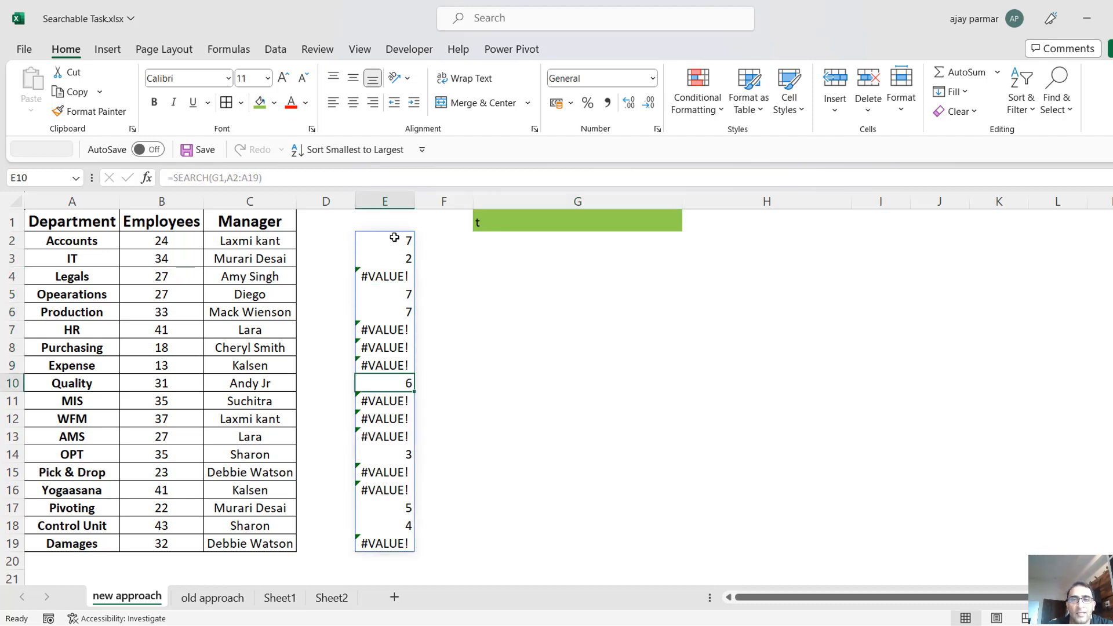
Go through the department names in A2:A19 and check which ones contain the letter t.
left_click(109, 325)
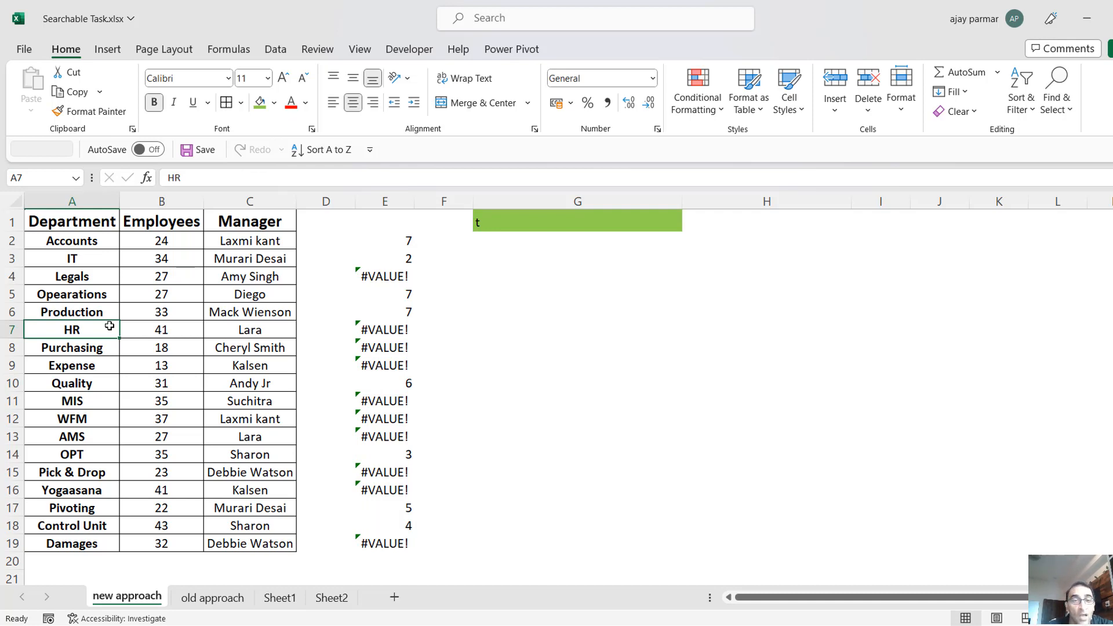
left_click(79, 233)
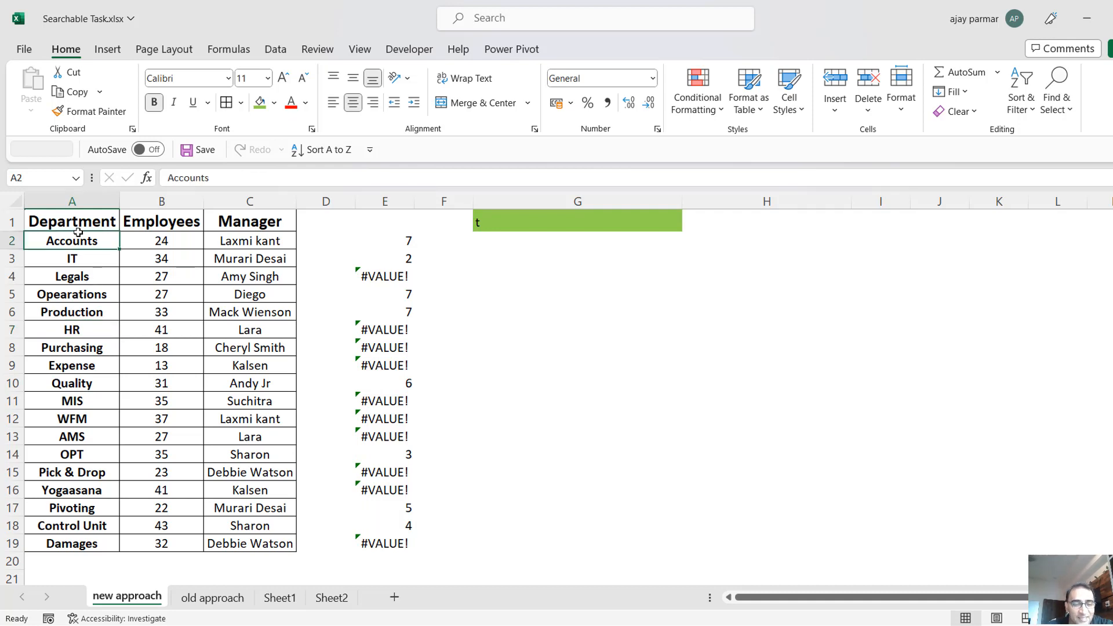
key("ctrl+shift+Down")
left_click(78, 232)
key("Down")
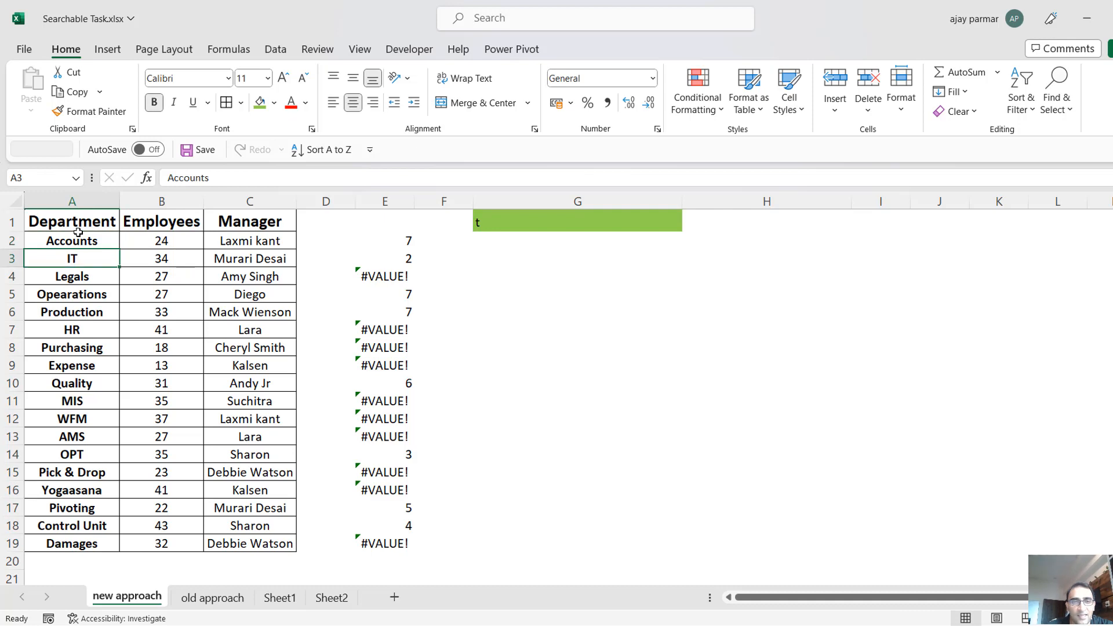
key("Down")
key("Down")
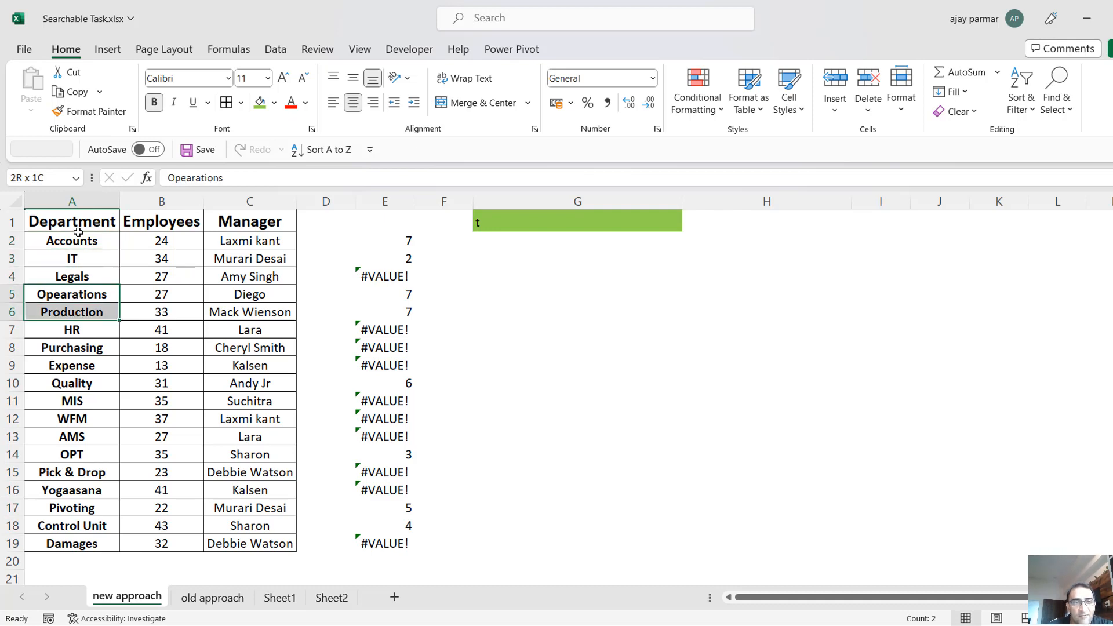
key("shift+Down")
key("Down")
key("Down")
key("Down")
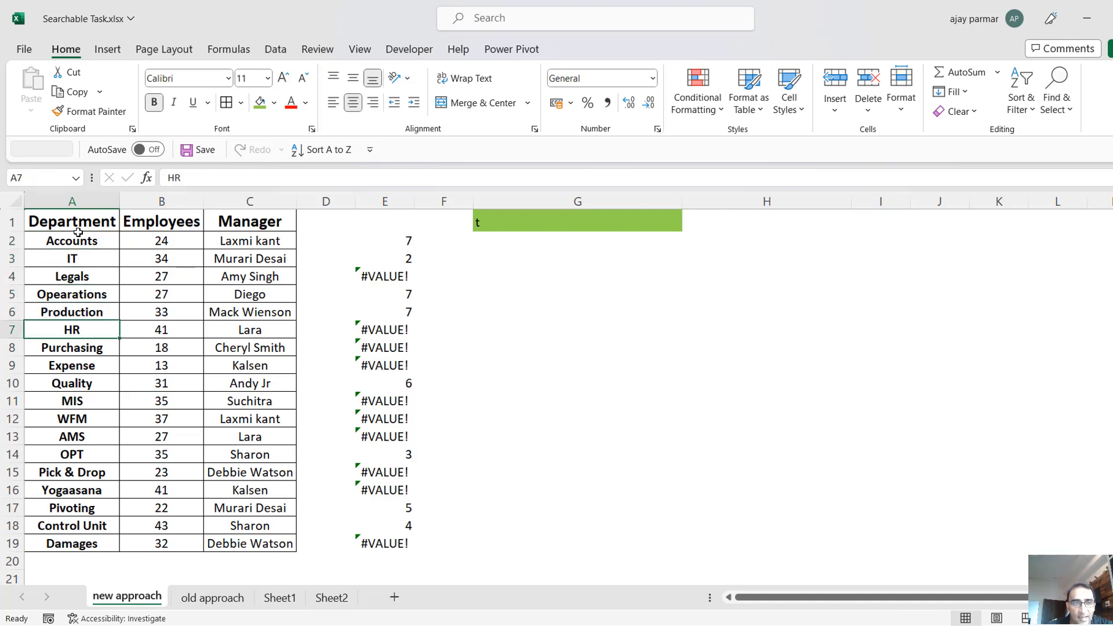
key("Down")
key("Down")
key("Down")
key("Down")
key("Down")
key("Down")
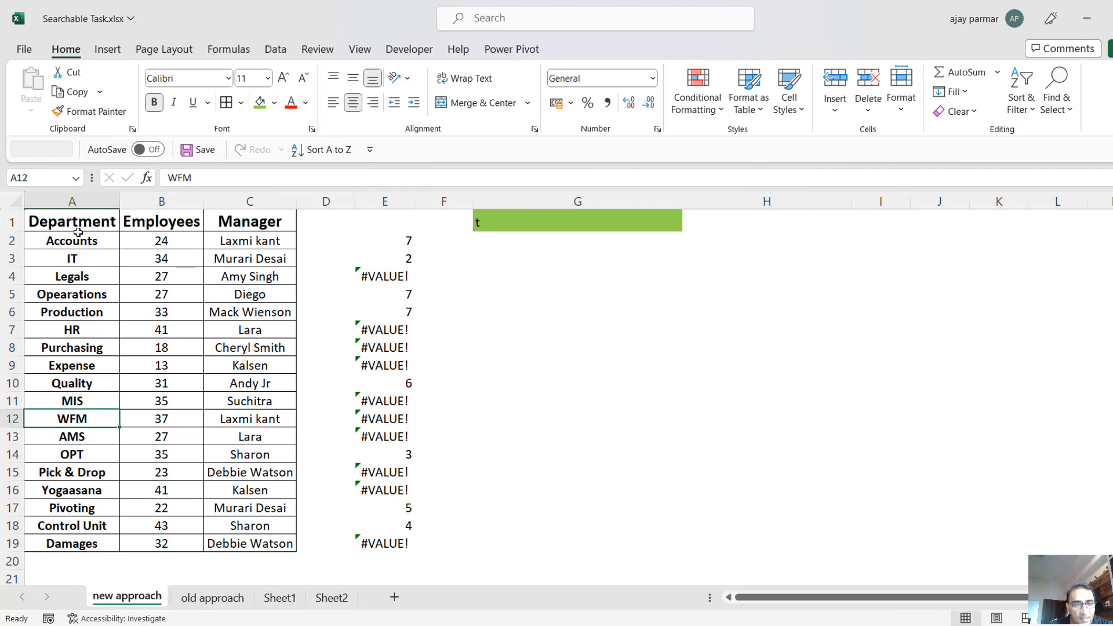
key("Down")
key("Down")
key("Down")
key("Down")
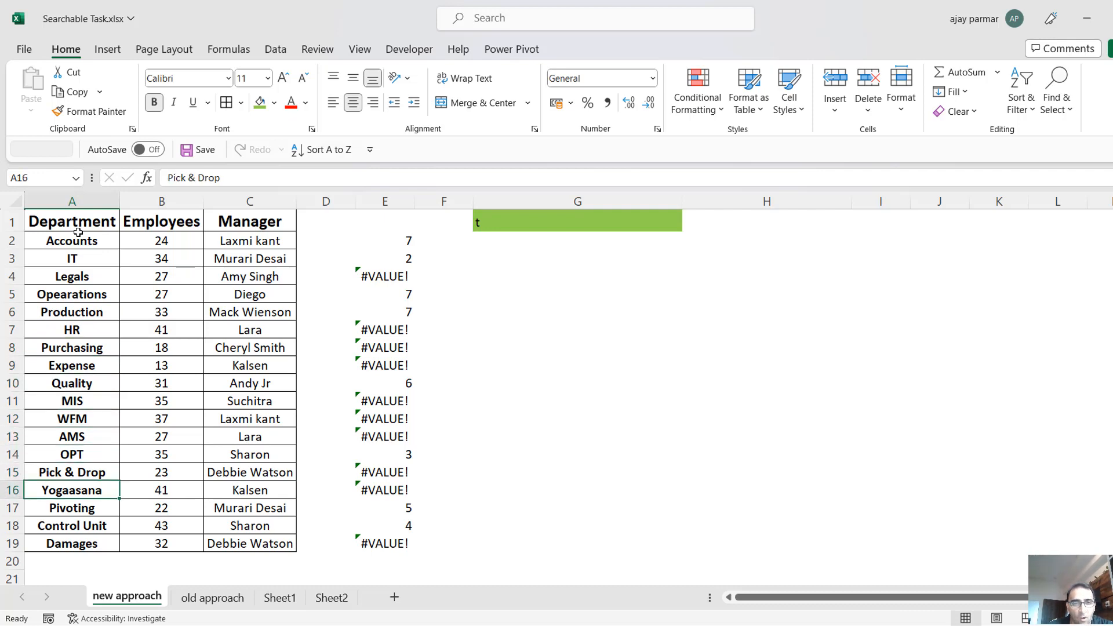
key("shift+Down")
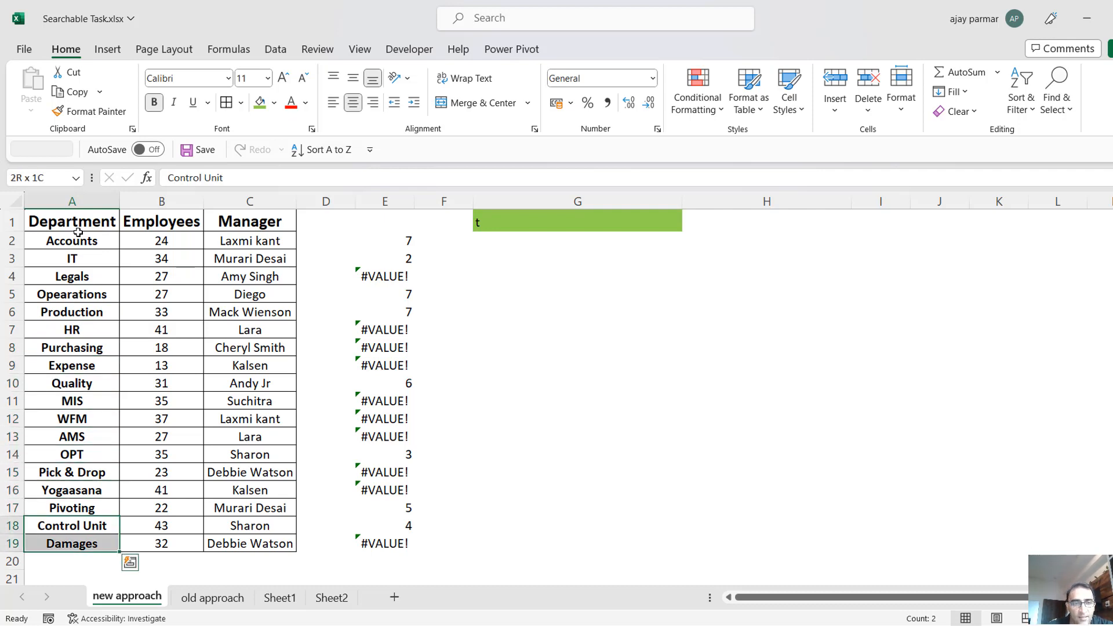
key("shift+Up")
key("Up")
key("shift+Down")
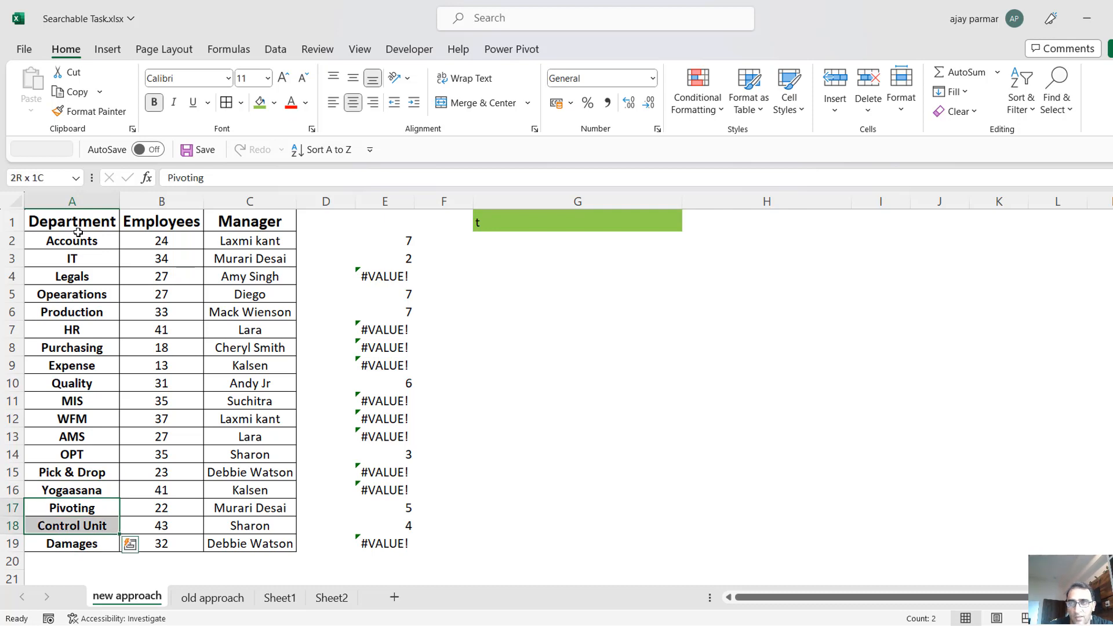
Review the numbers and errors across the formula's result range E2:E19.
left_click(396, 508)
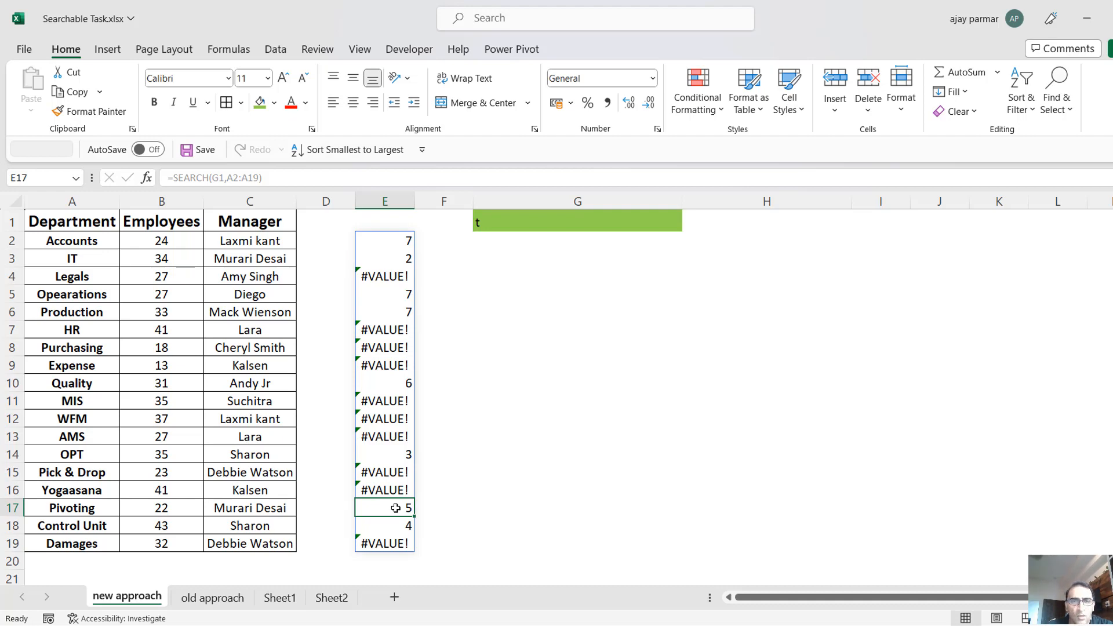
left_click(388, 242)
key("Down")
key("Down")
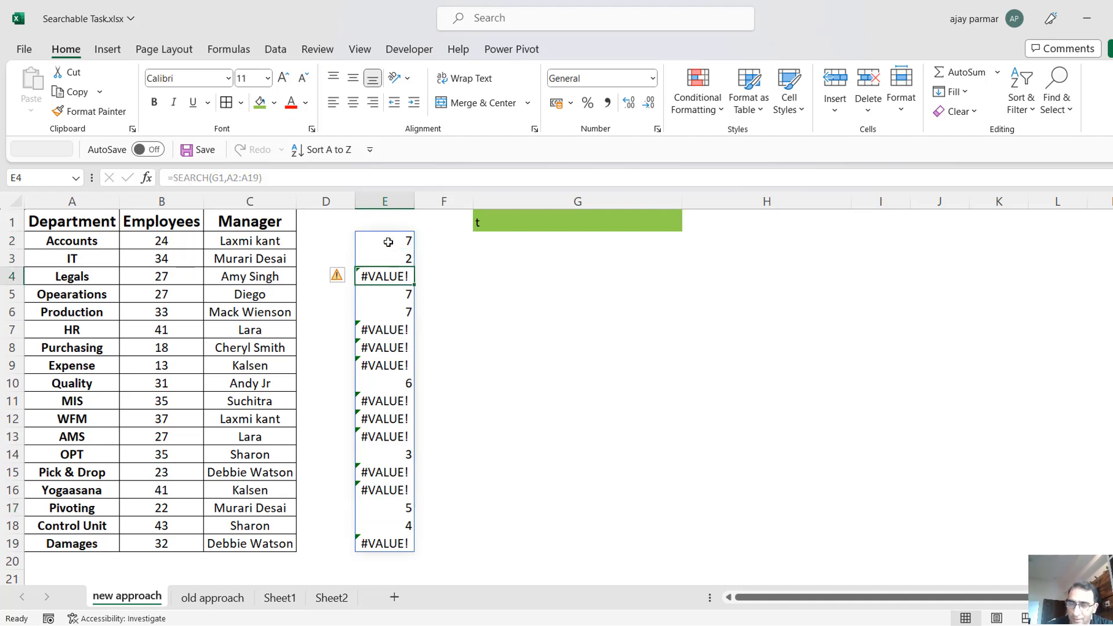
key("Up")
key("Up")
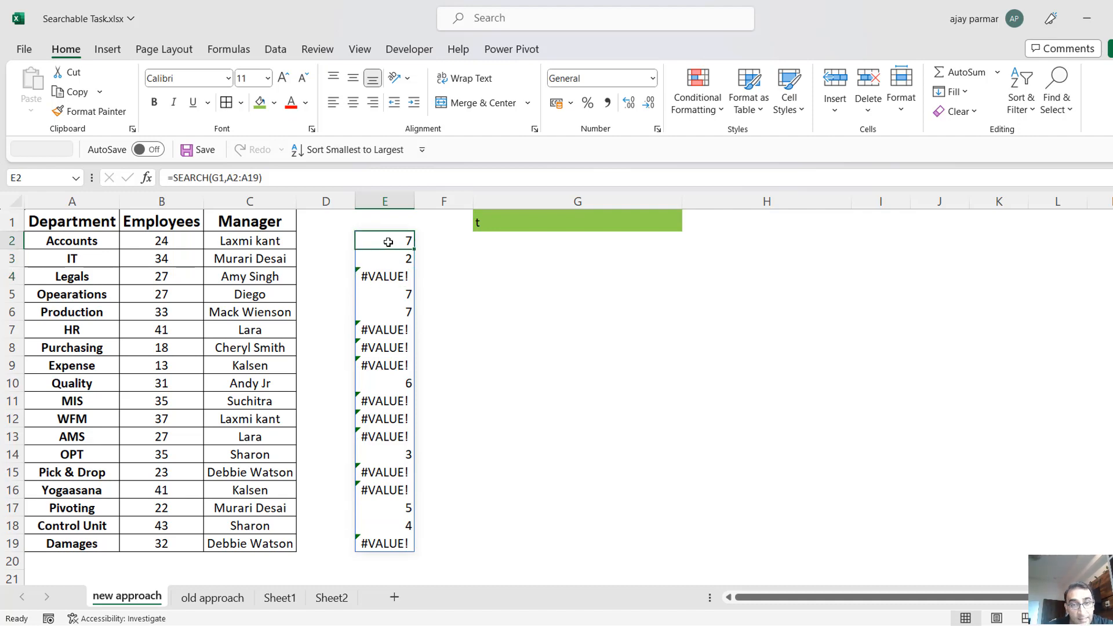
key("ctrl+shift+Down")
key("Up")
key("Down")
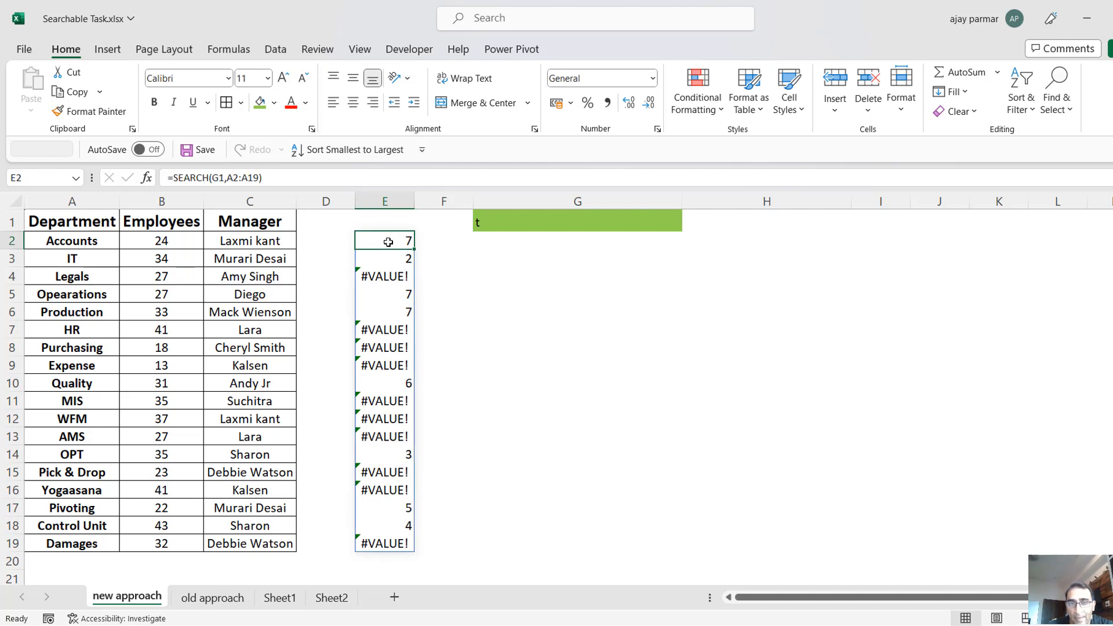
key("ctrl+shift+Down")
key("Up")
key("Down")
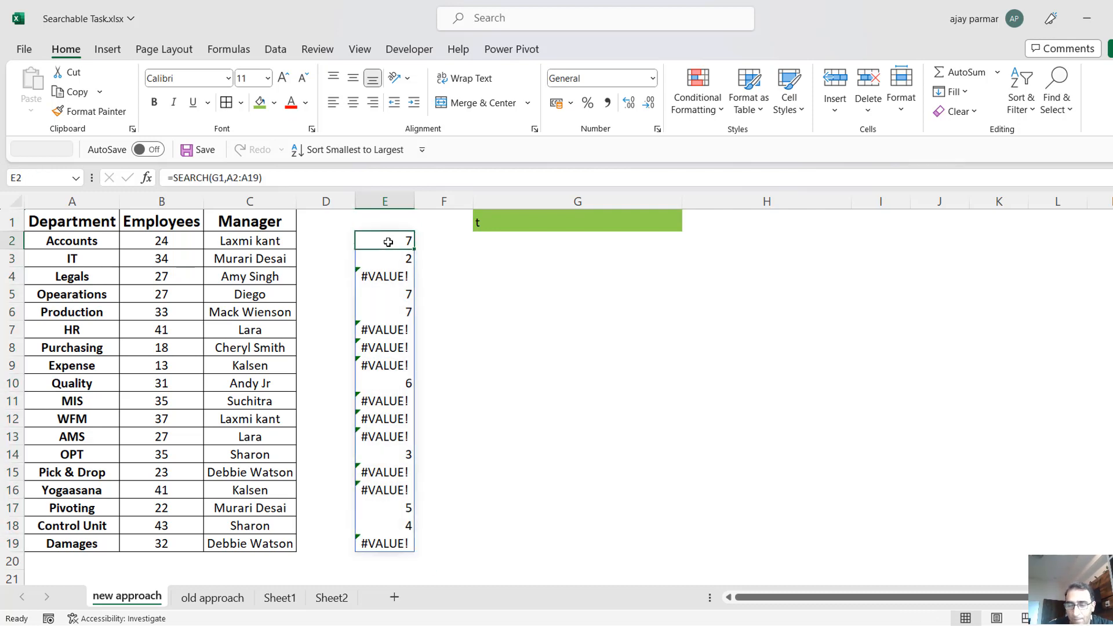
Compare the first departments in column A with their SEARCH results, and review the whole range E2:E19 again.
key("Left")
key("Left")
key("Left")
key("Left")
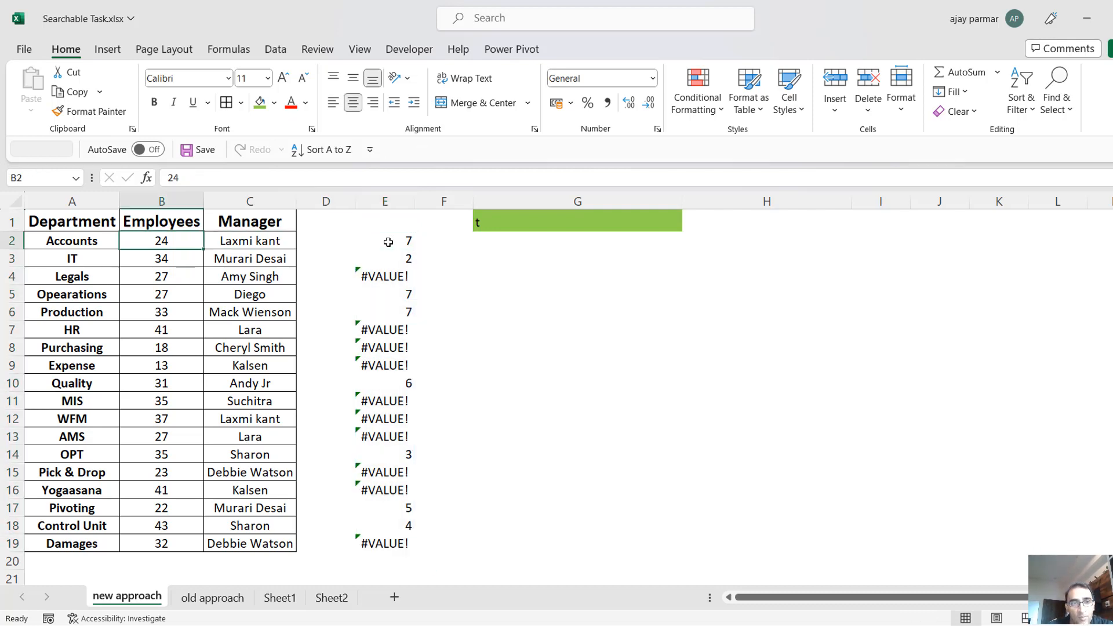
key("Right")
key("Right")
key("Right")
key("Right")
key("Left")
key("Left")
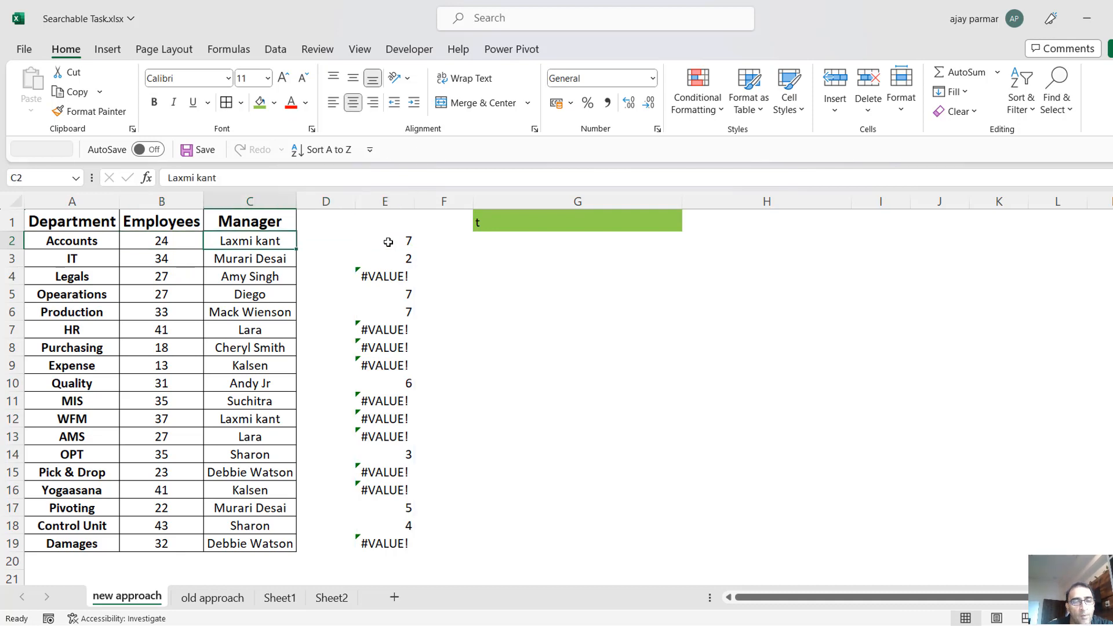
key("Down")
key("Left")
key("Left")
key("Down")
key("Up")
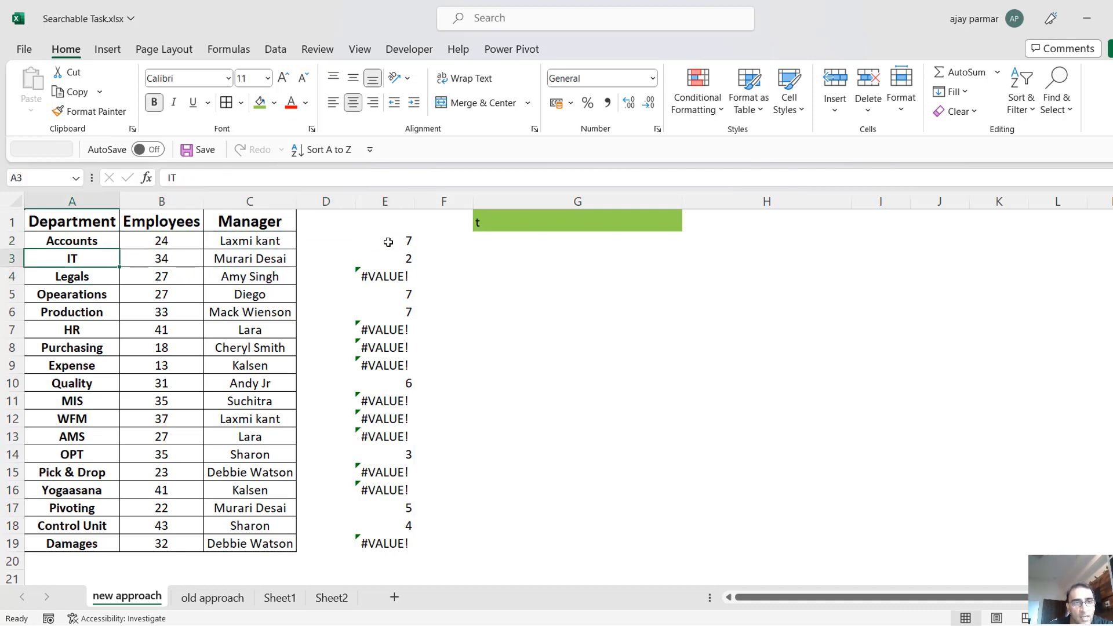
left_click(397, 242)
key("ctrl+shift+Down")
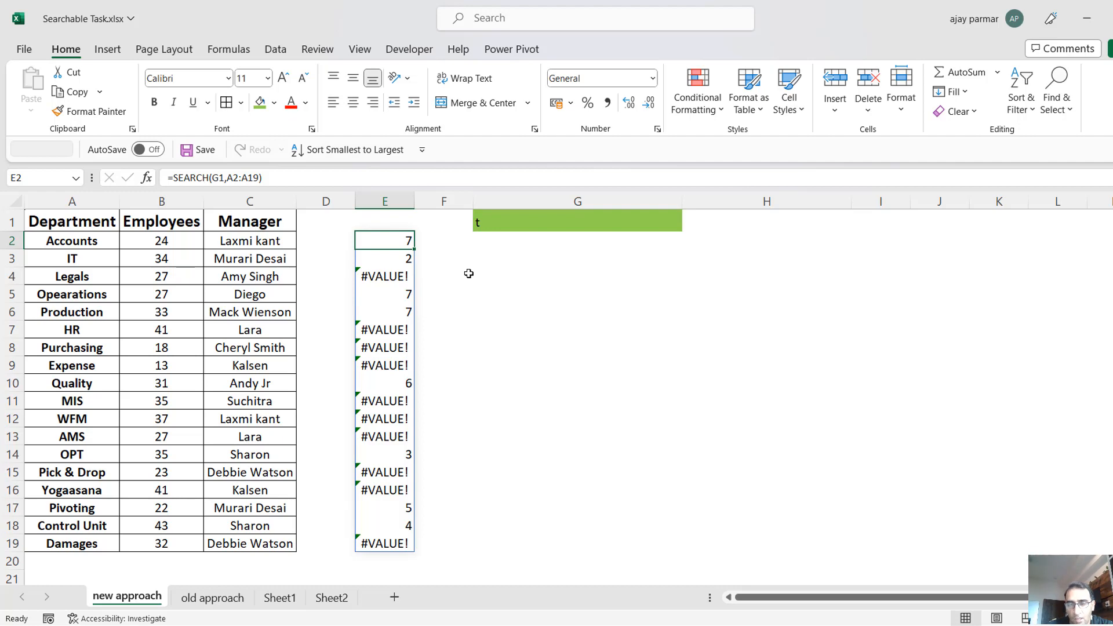
Enter =FILTER(A2:A19,A2:A19="IT") in cell G9 to filter the departments by an exact name.
left_click(468, 274)
left_click(528, 370)
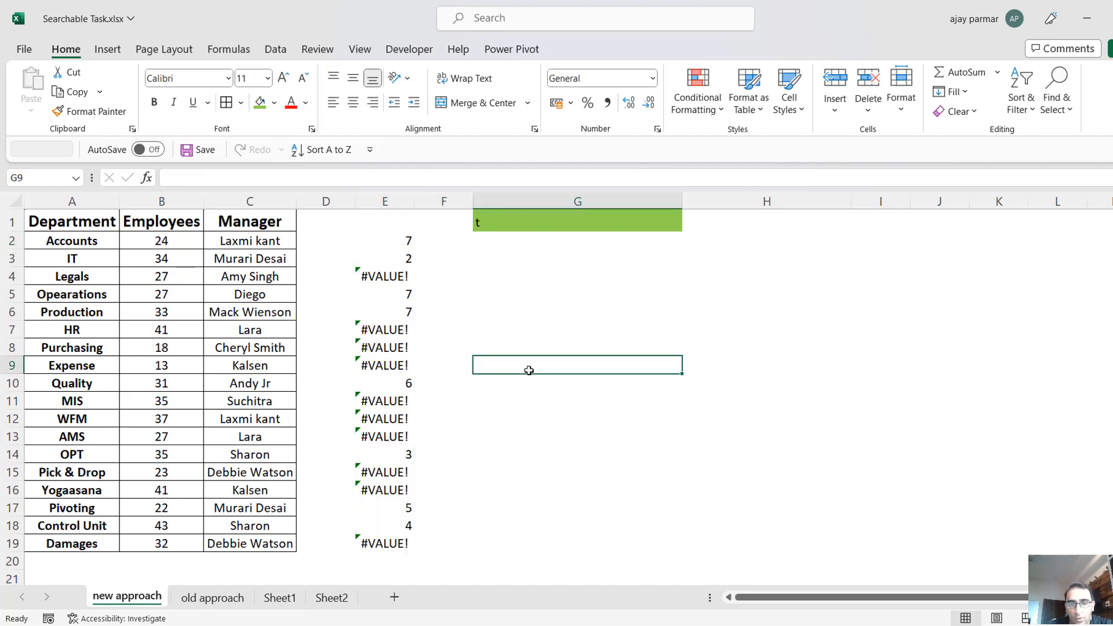
type("=filter(")
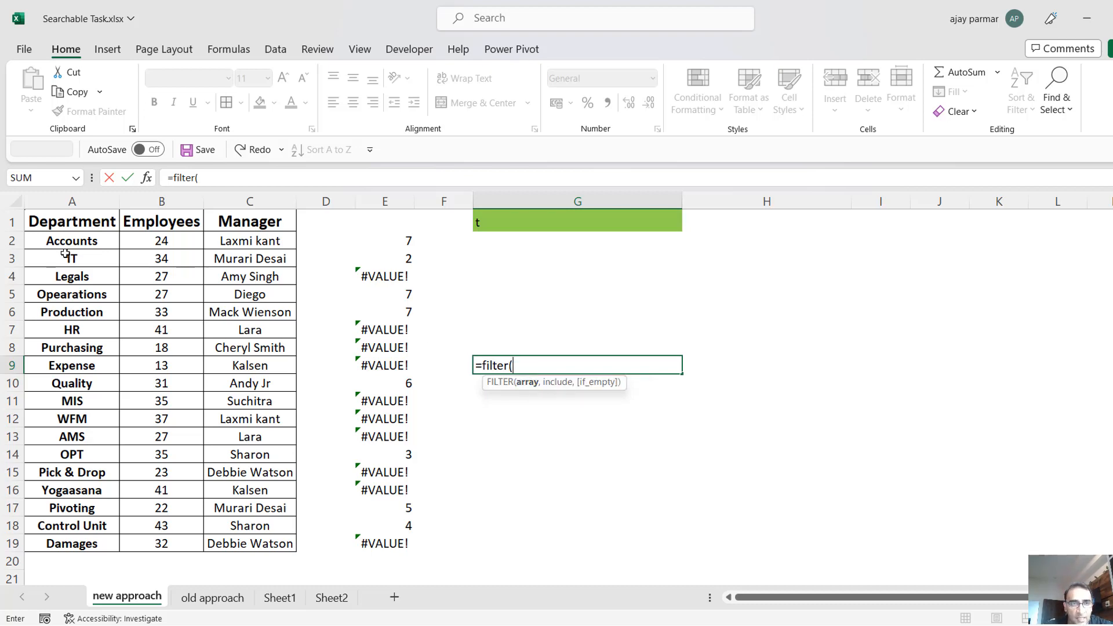
left_click(65, 244)
left_click(70, 544, "shift")
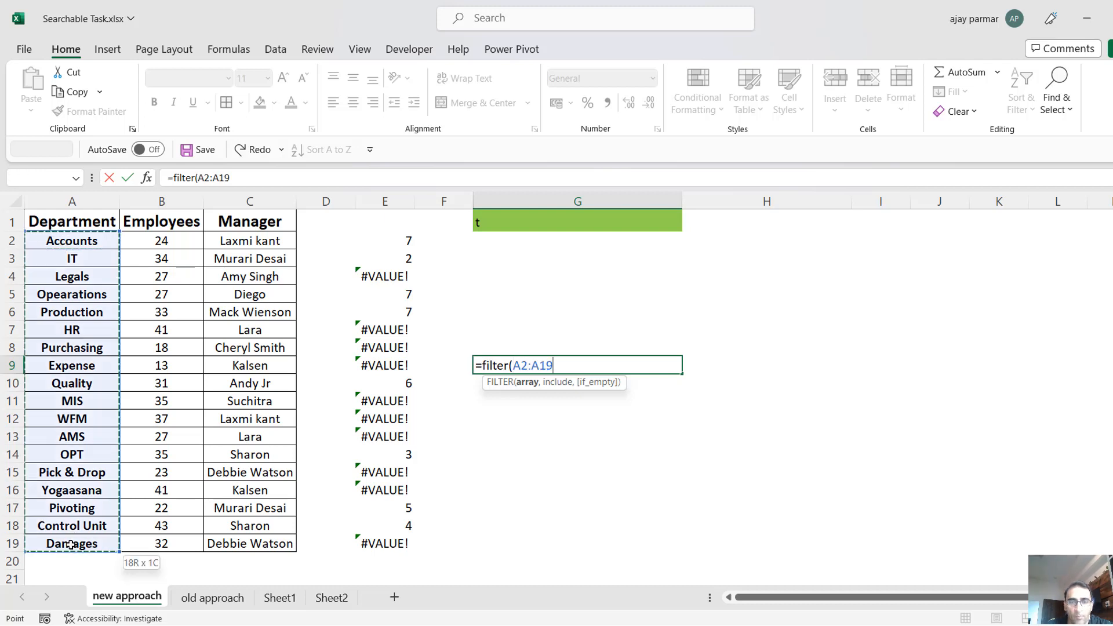
type(",")
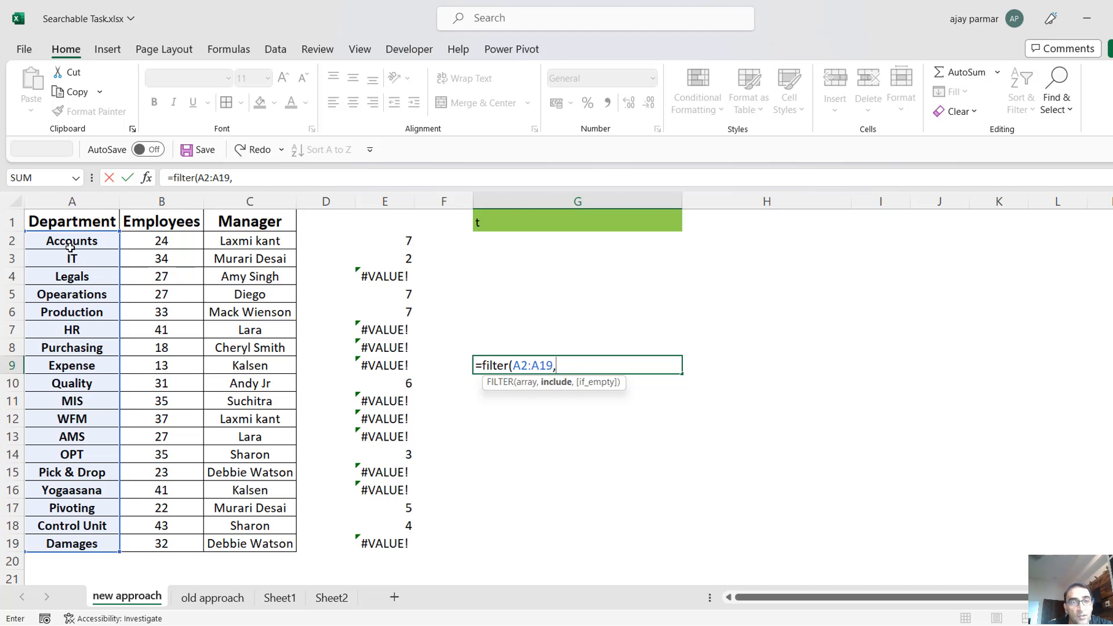
left_click_drag(65, 244, 80, 544)
type("=\"")
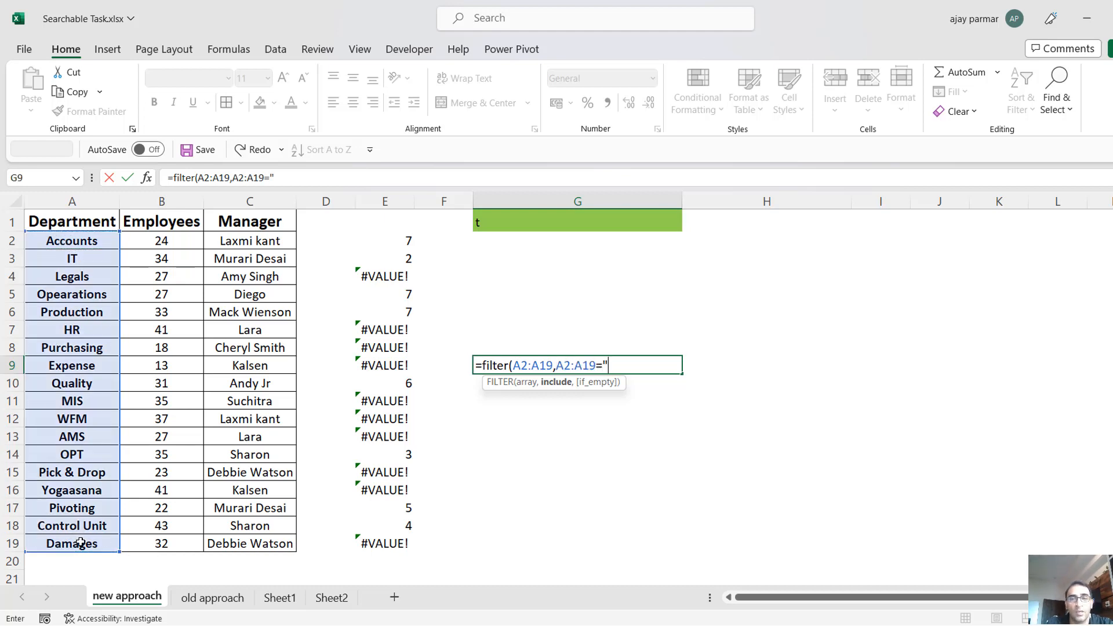
type("IT\"")
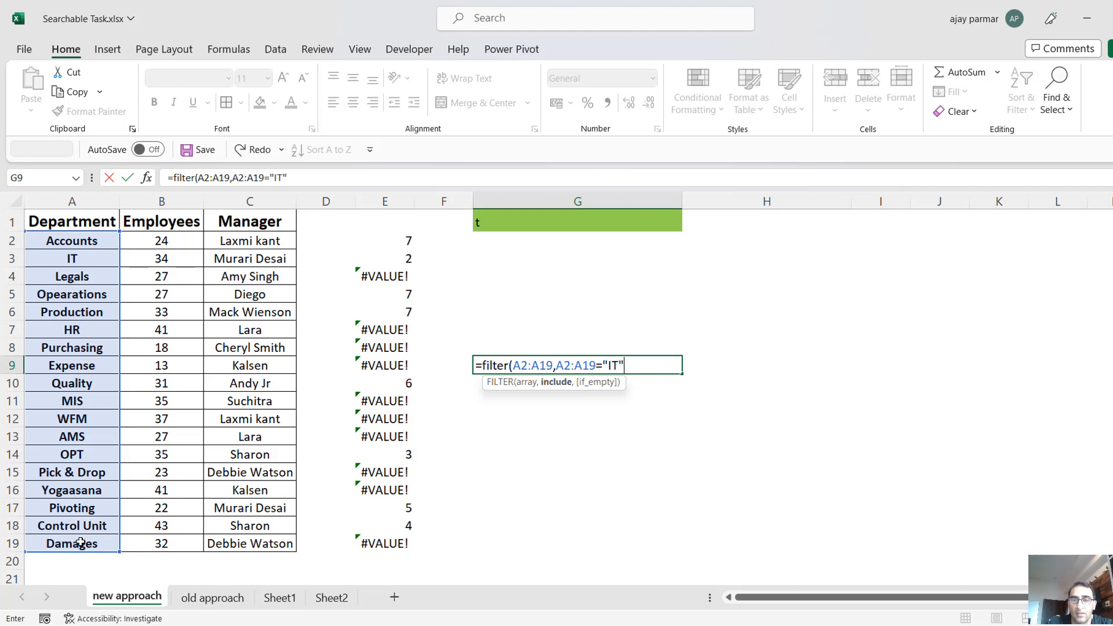
type(")")
key("Return")
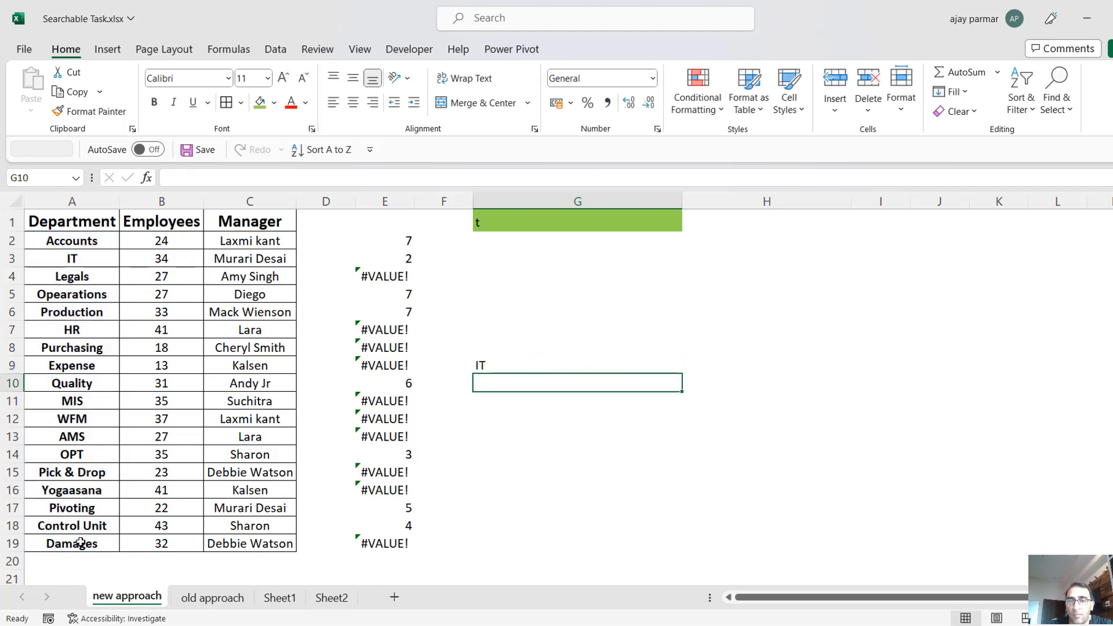
key("Up")
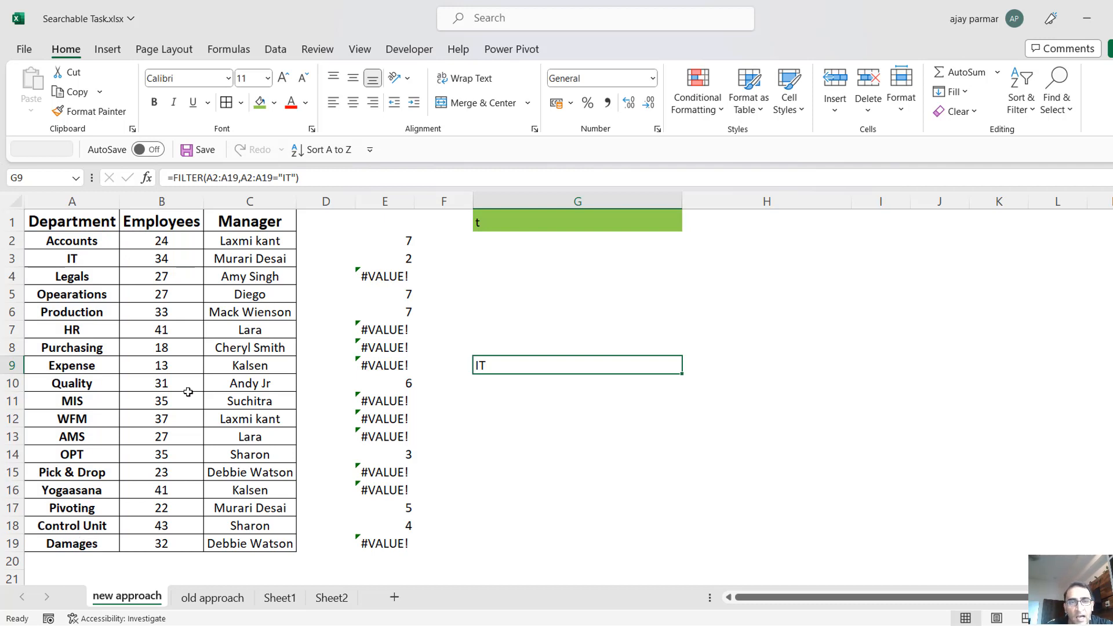
Change the FILTER condition in G9 so that C2:C19 equals the name of the HR department's manager.
left_click(326, 180)
key("BackSpace")
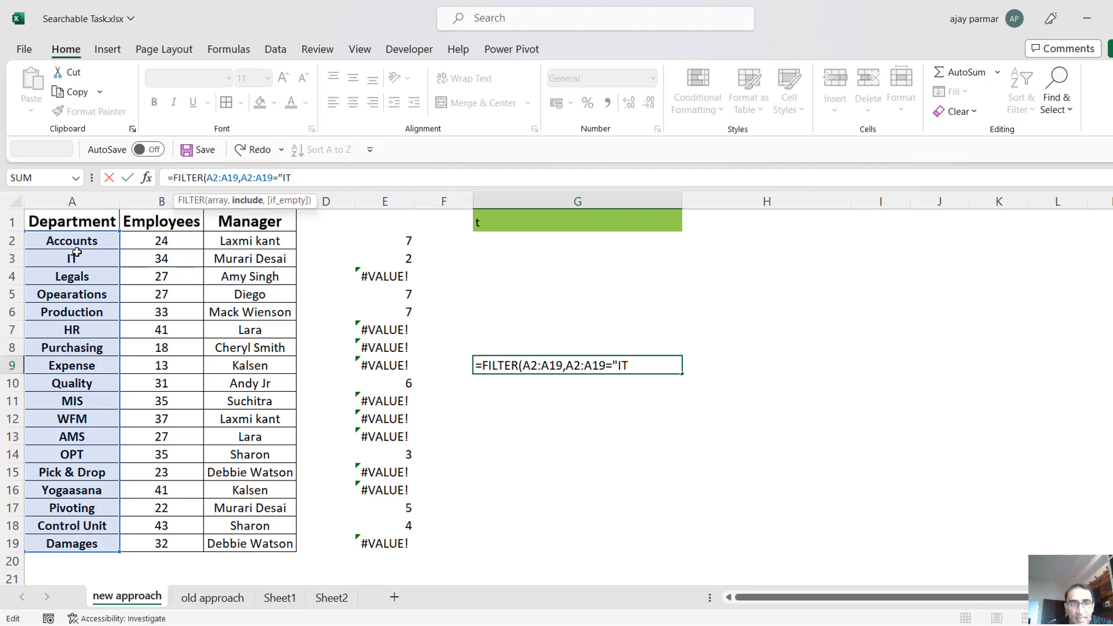
key("BackSpace")
key("BackSpace")
key("BackSpace")
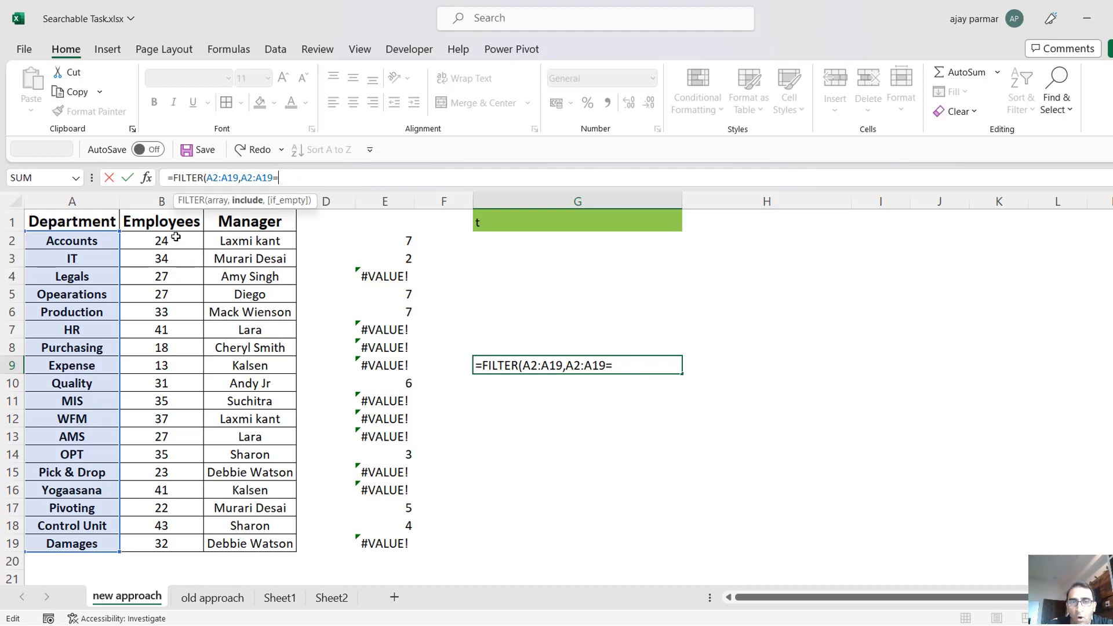
key("BackSpace")
key("BackSpace")
key("BackSpace")
key("BackSpace")
key("BackSpace")
key("BackSpace")
key("BackSpace")
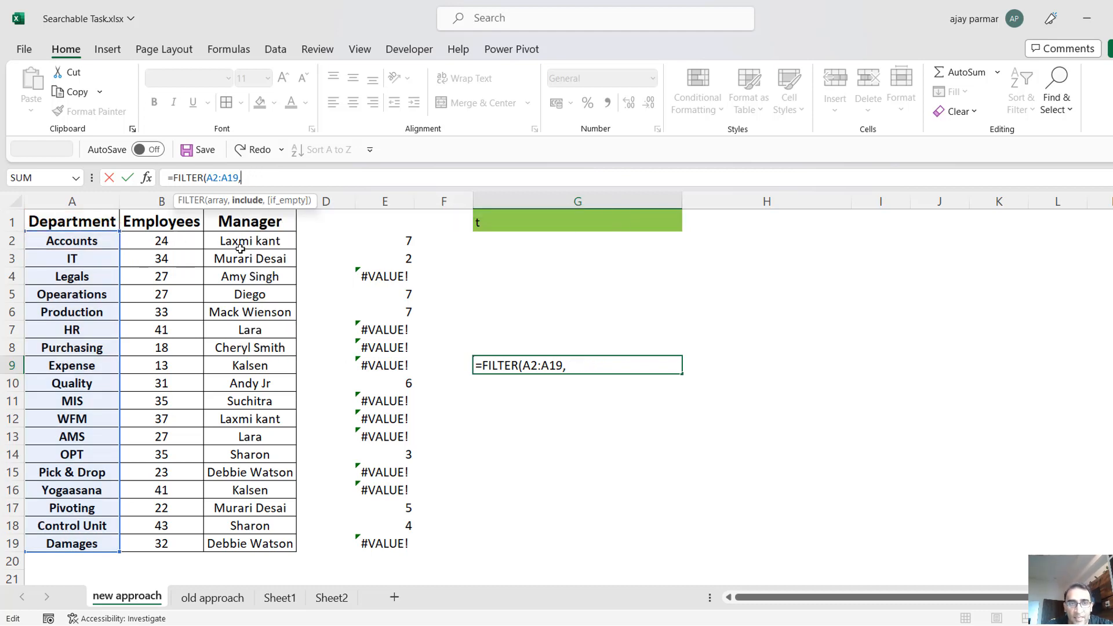
left_click(256, 244)
key("ctrl+shift+Down")
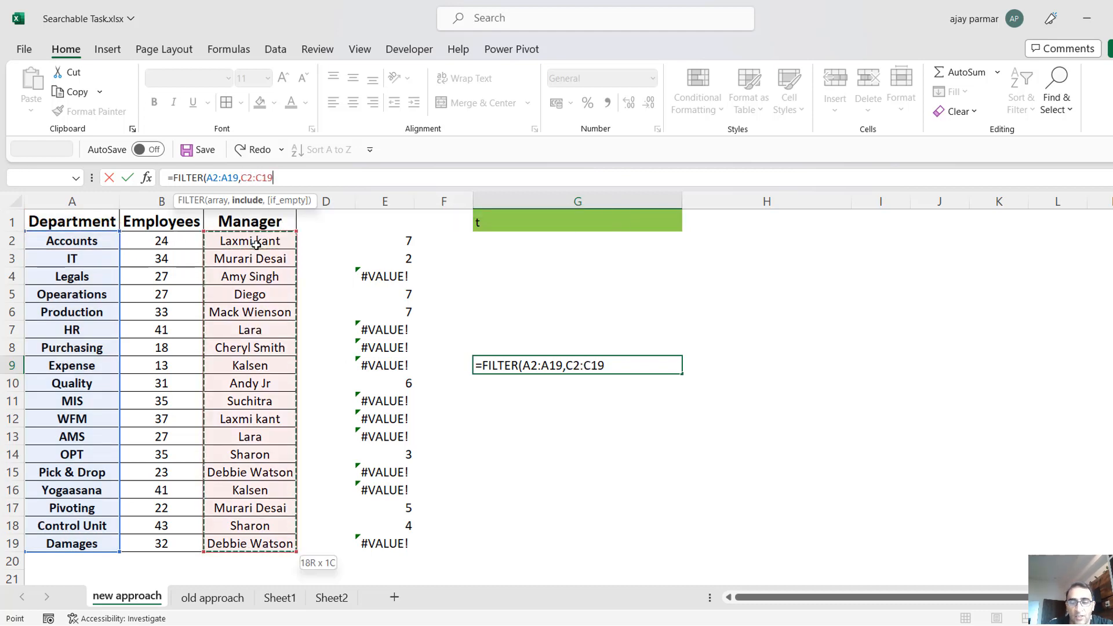
type("=")
type("\"LA")
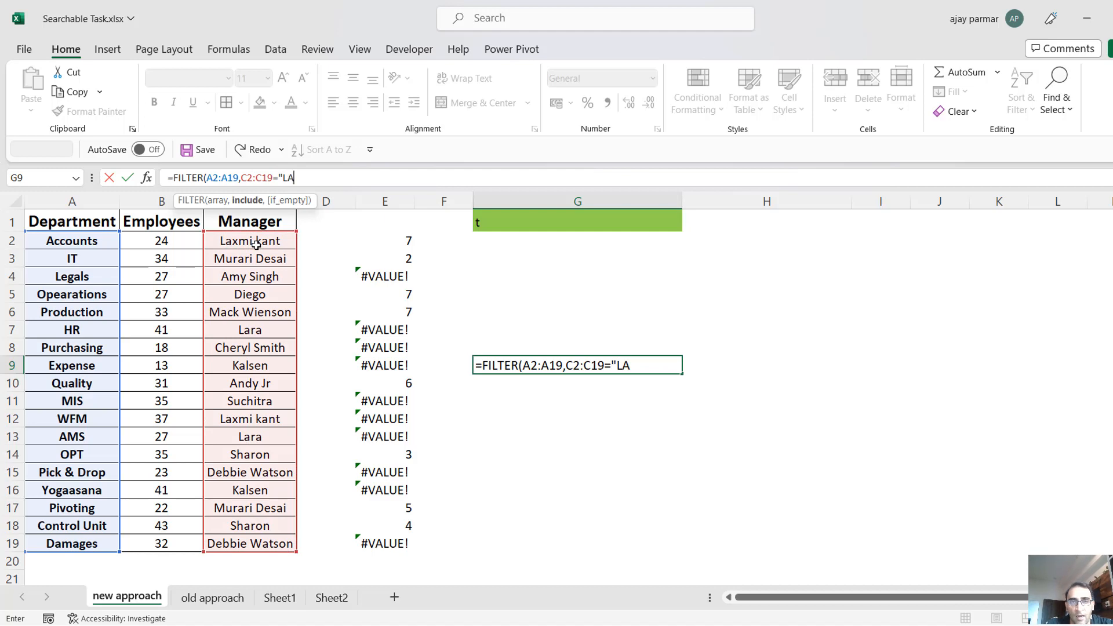
type("RA\")")
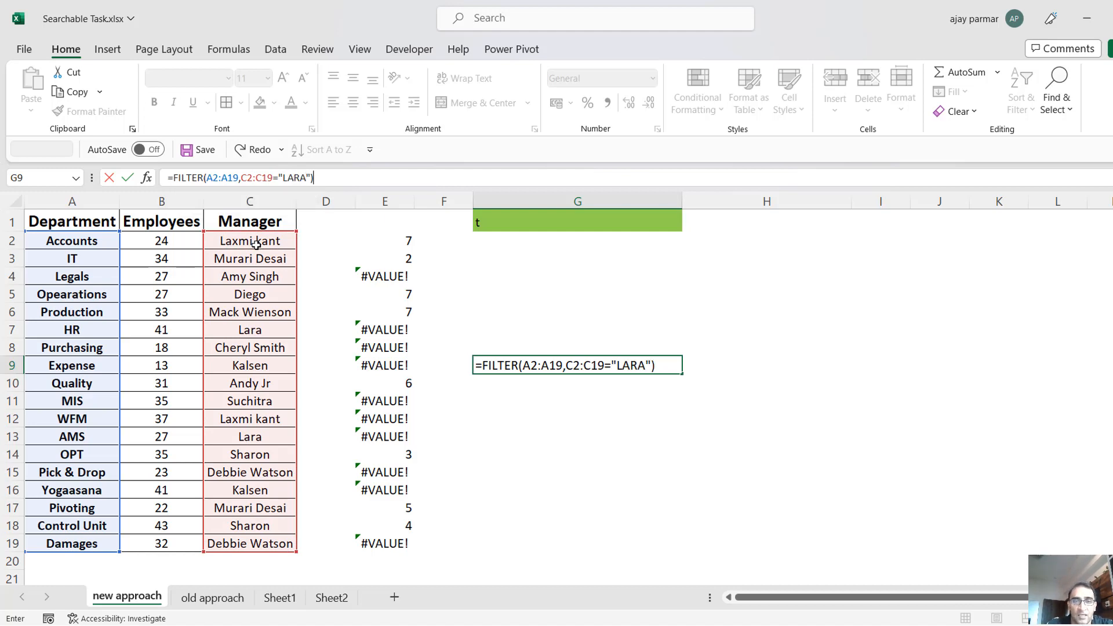
key("Return")
Review the departments returned by the manager-based FILTER formula in G9:G10.
key("Up")
key("shift+Down")
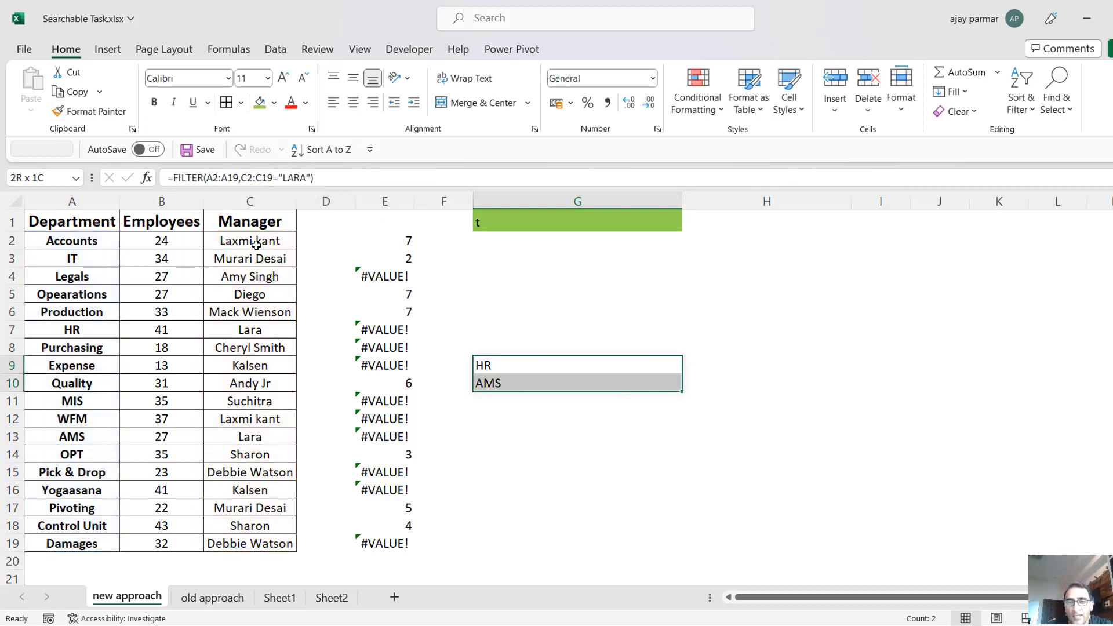
key("Down")
key("Up")
key("shift+Down")
key("Down")
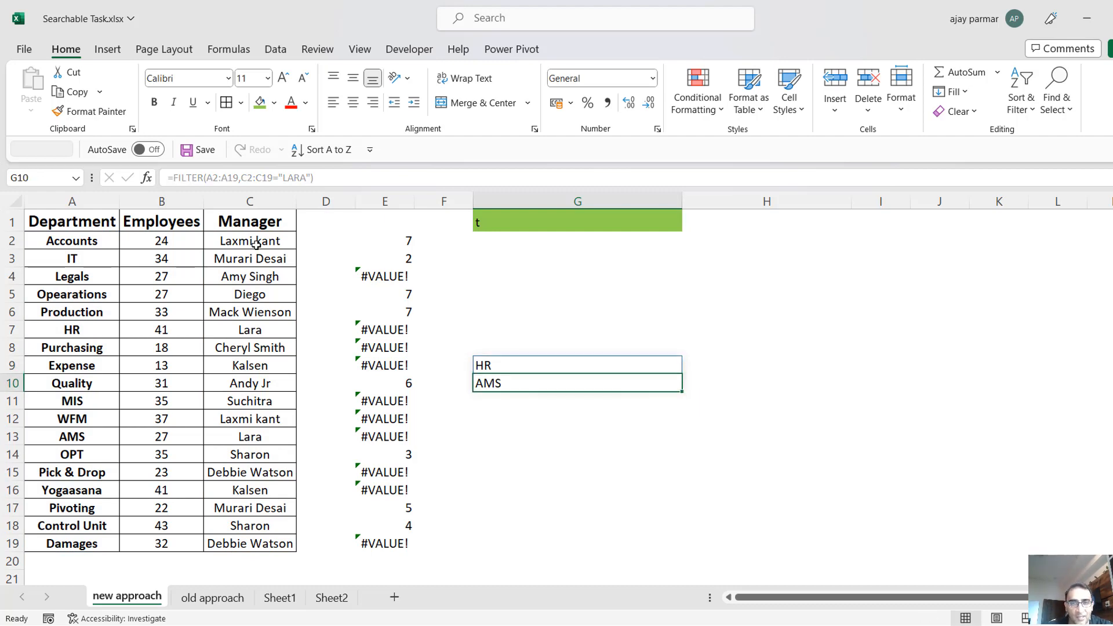
key("Up")
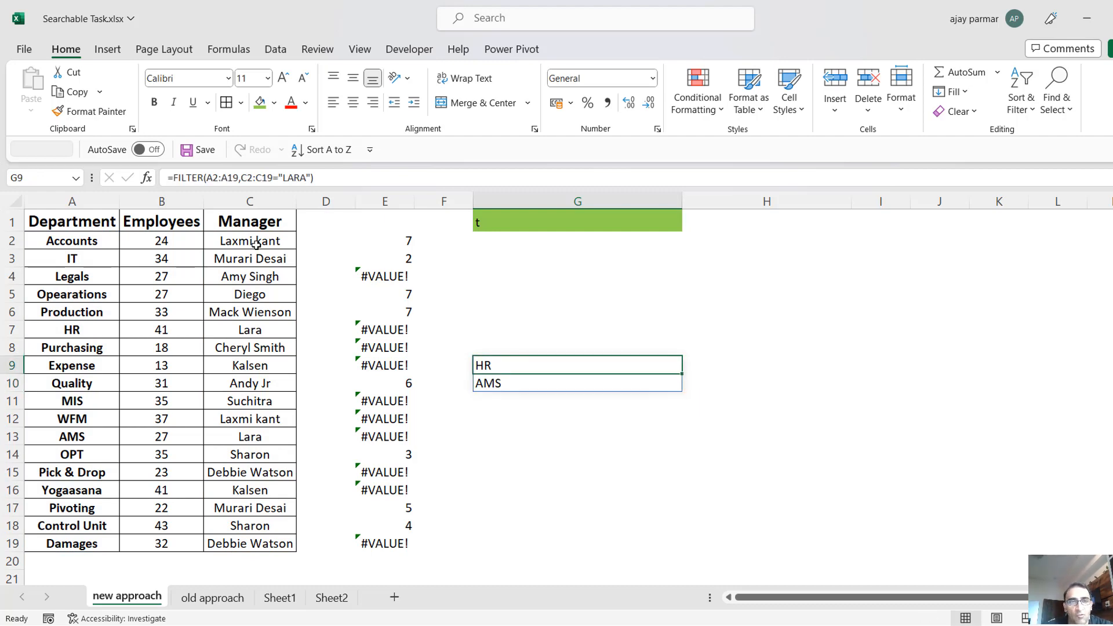
key("shift+Down")
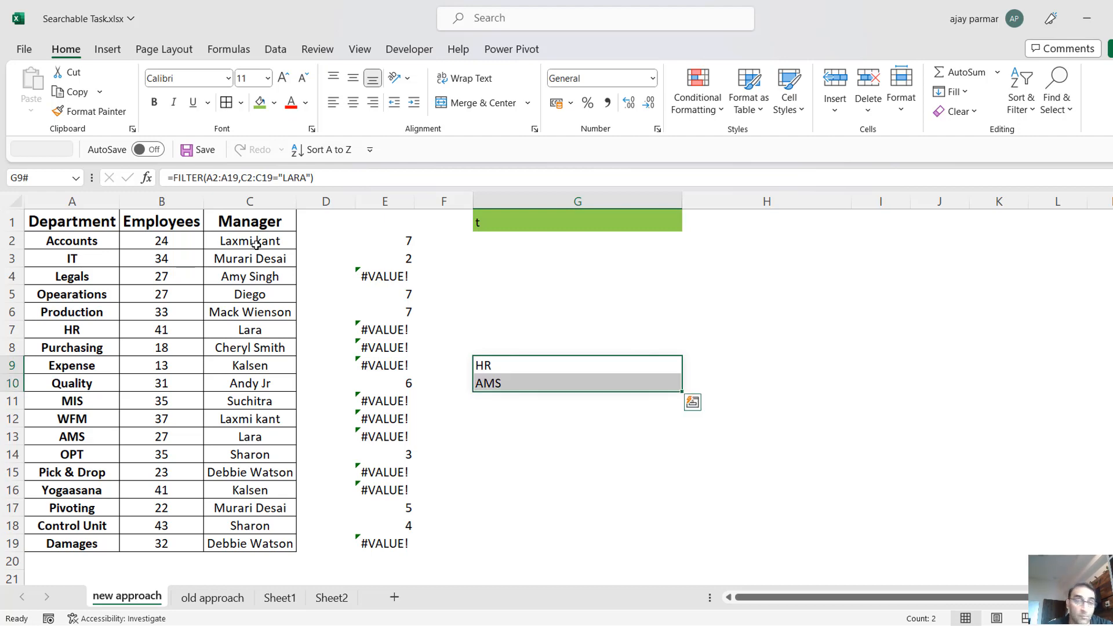
key("shift+Up")
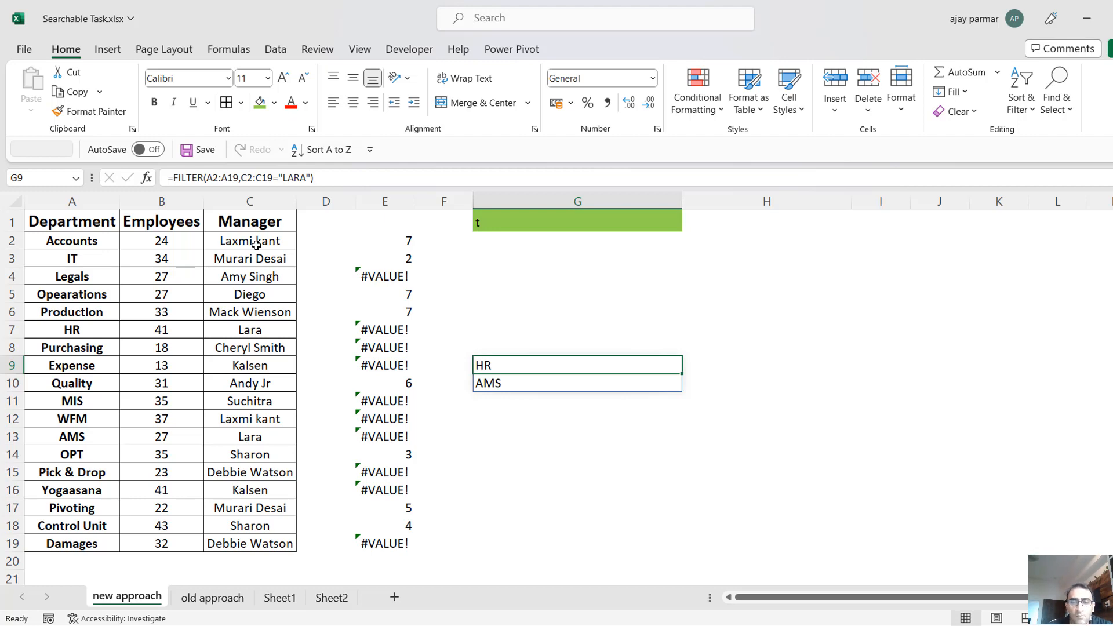
Clear the test FILTER formula and its output from G9:G10.
key("shift+Down")
key("Delete")
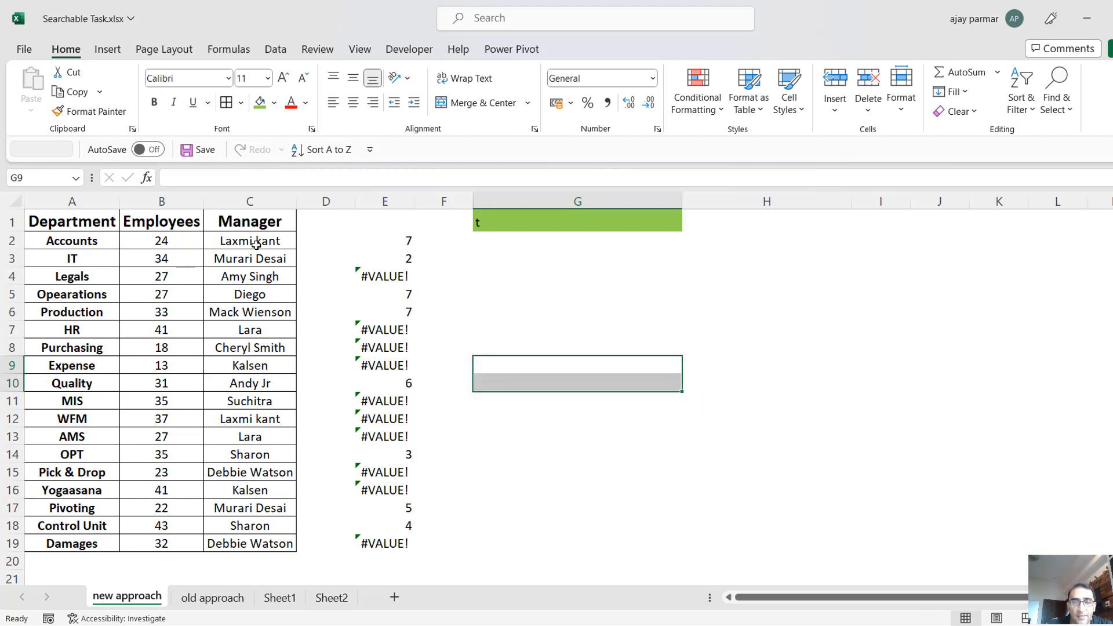
key("Left")
Compare the SEARCH results in column E with the Manager range C2:C19 and the Employees range B2:B19.
left_click(385, 242)
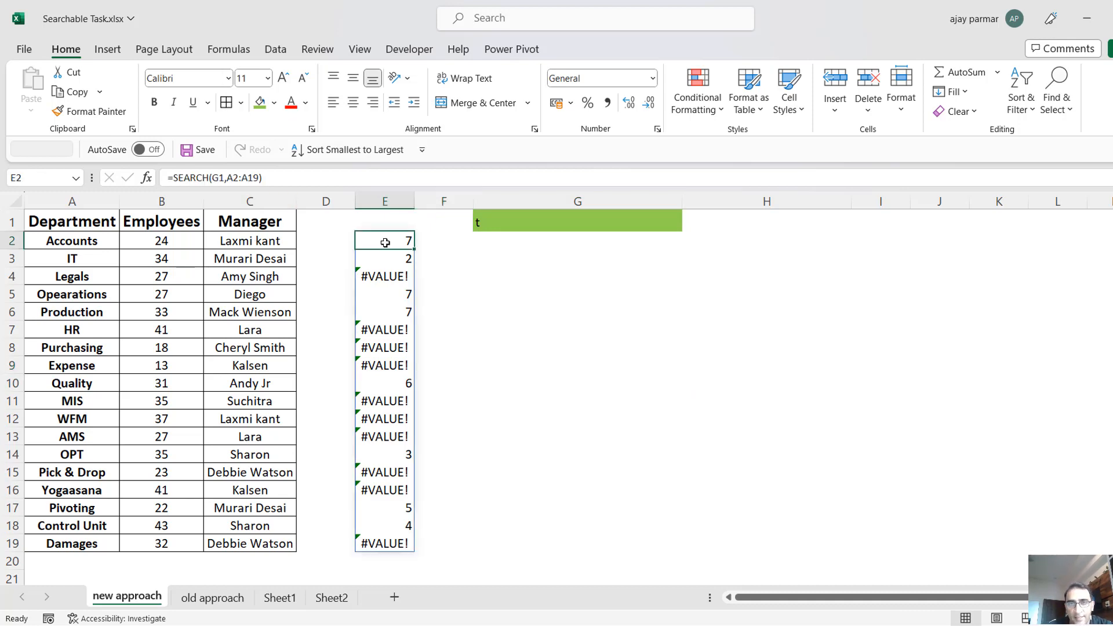
left_click(273, 247)
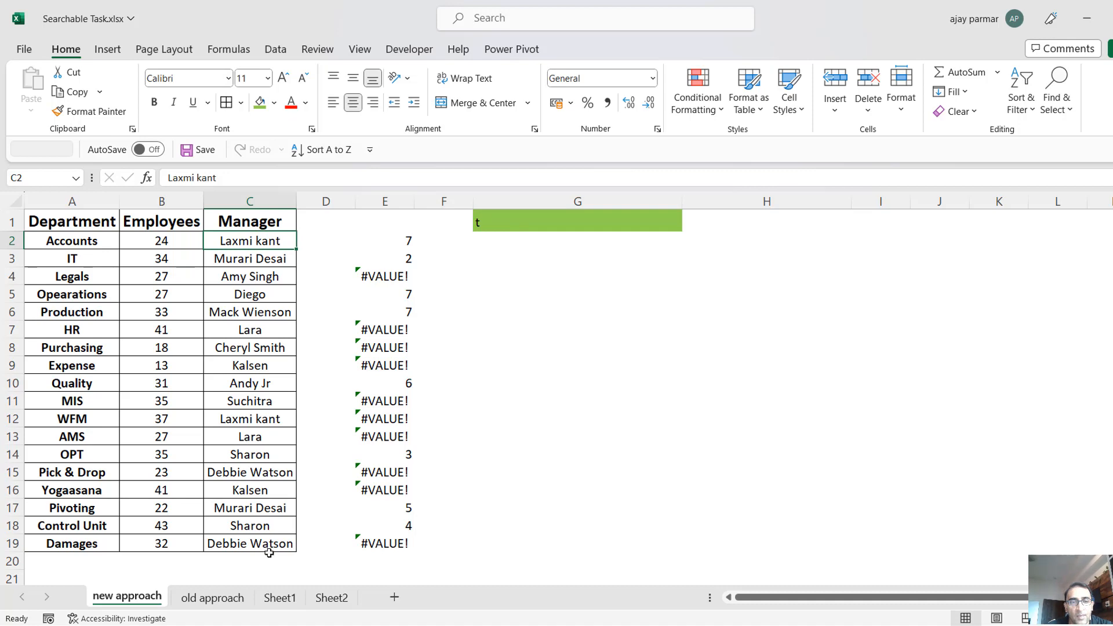
left_click(262, 546, "shift")
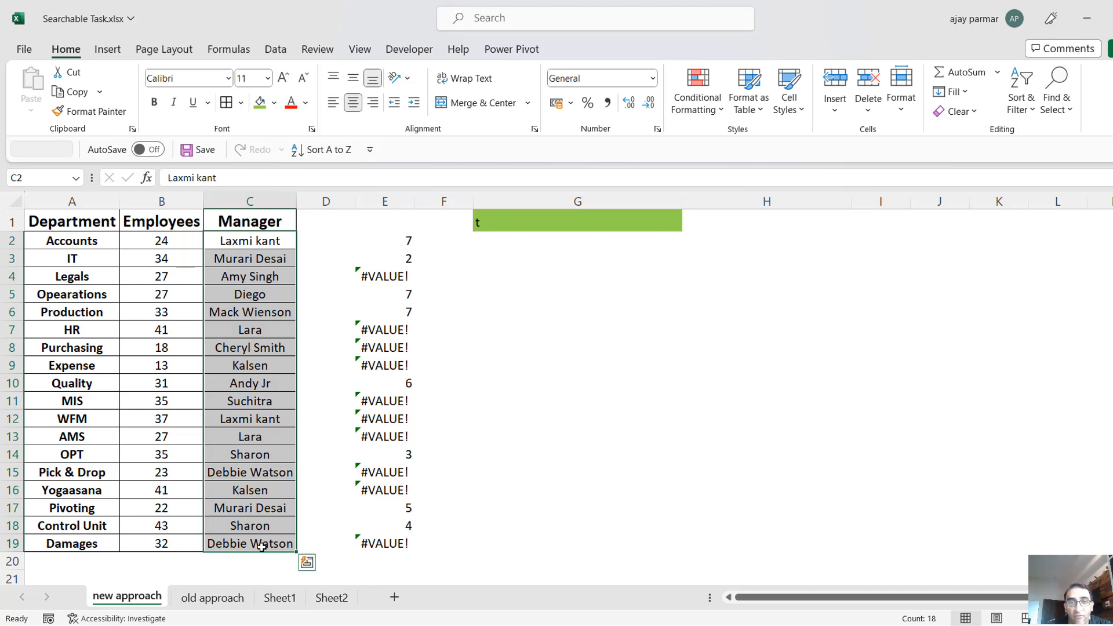
left_click(388, 242)
key("ctrl+shift+Down")
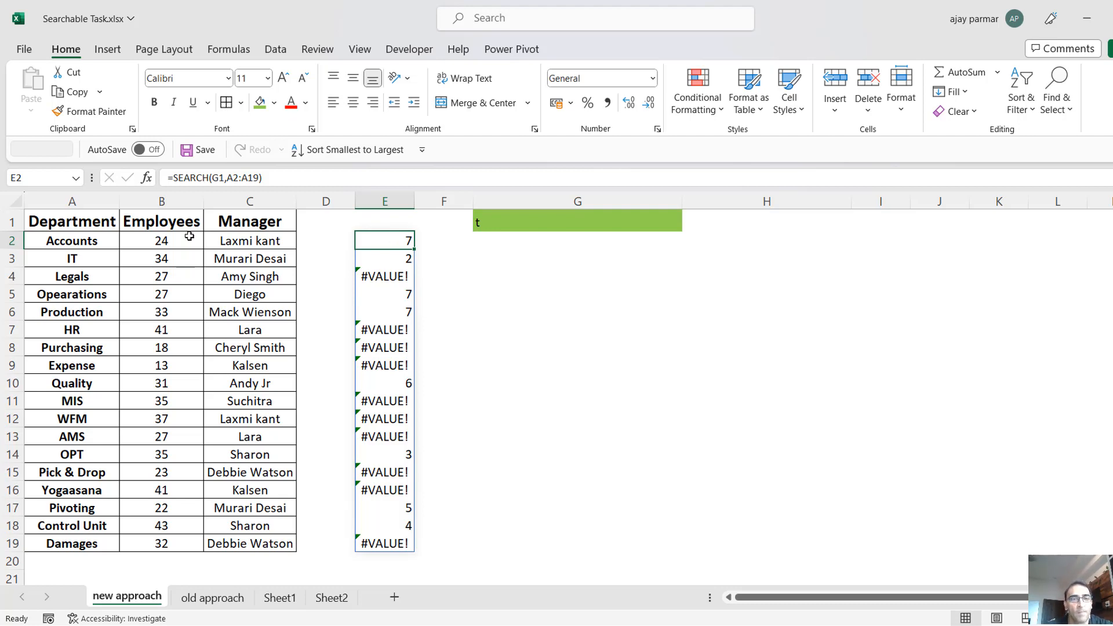
left_click(165, 241)
key("ctrl+shift+Down")
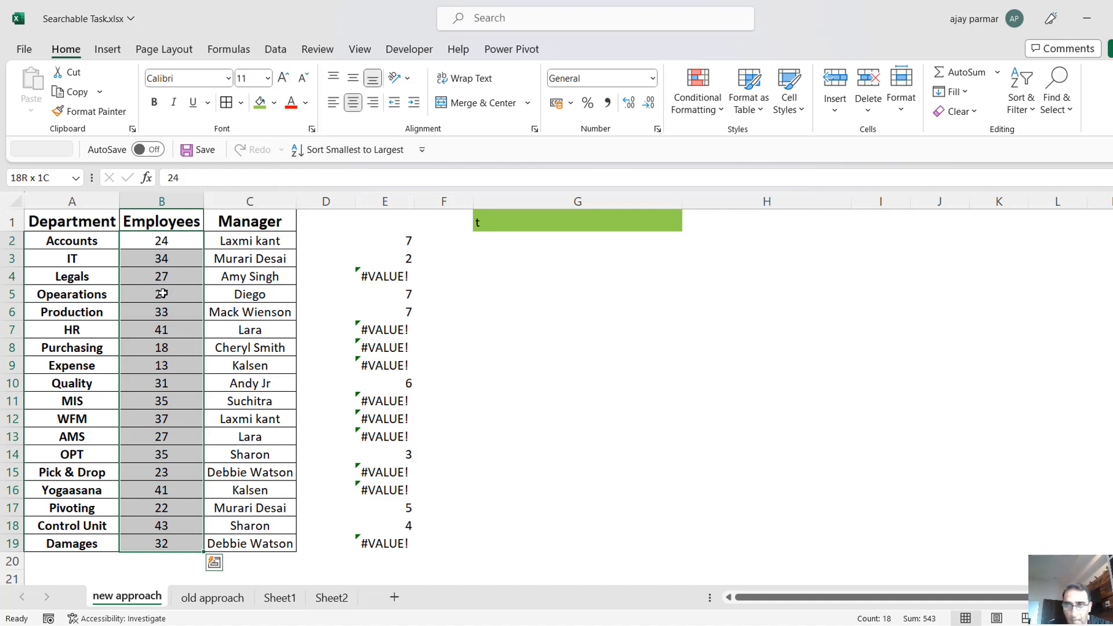
Go through the first SEARCH results in E2:E5 and return to the formula in E2.
left_click(385, 250)
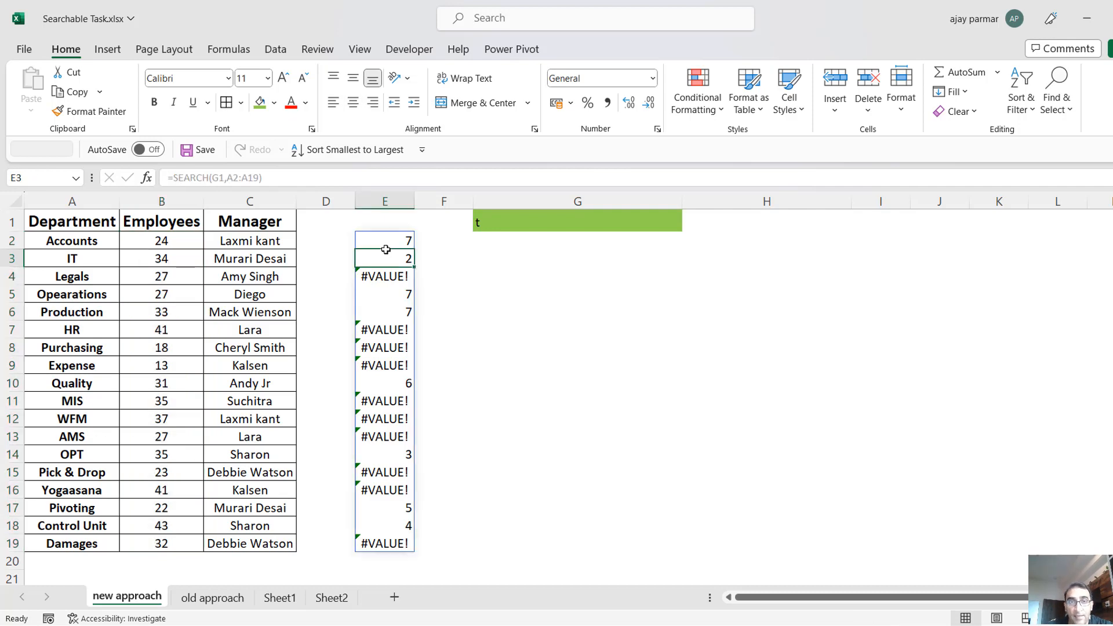
left_click(386, 248)
key("Down")
key("Down")
key("Down")
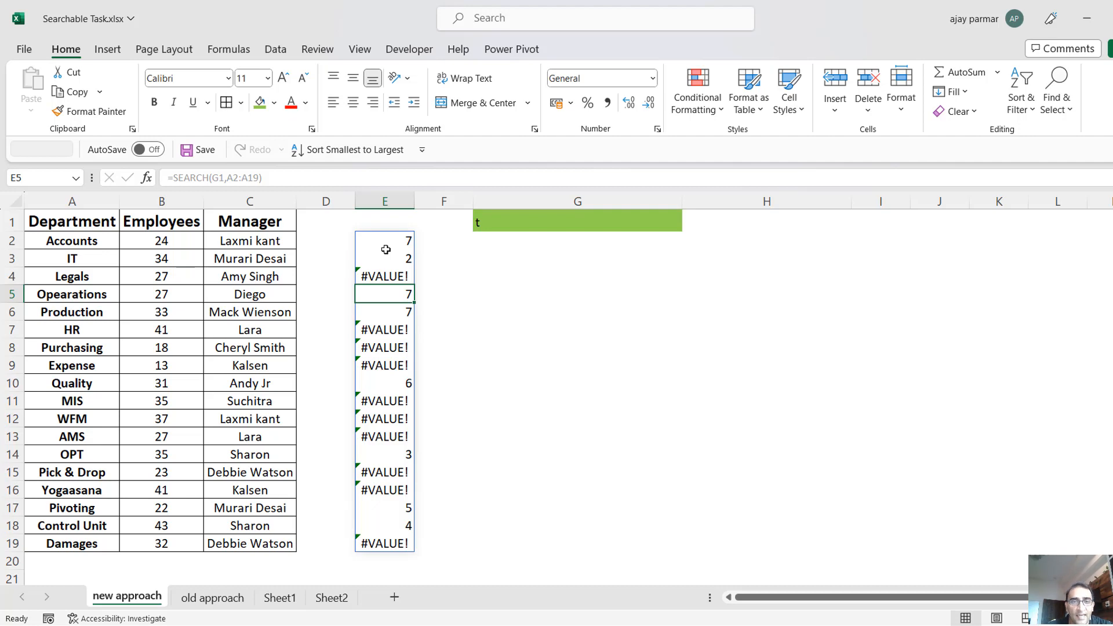
left_click(385, 269)
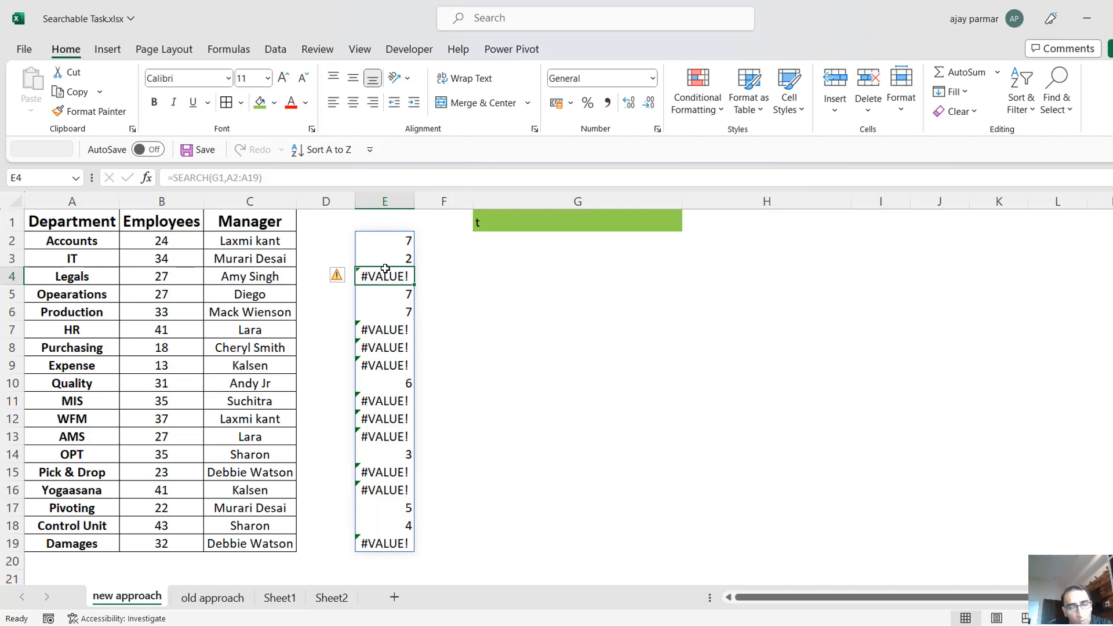
key("Up")
key("Up")
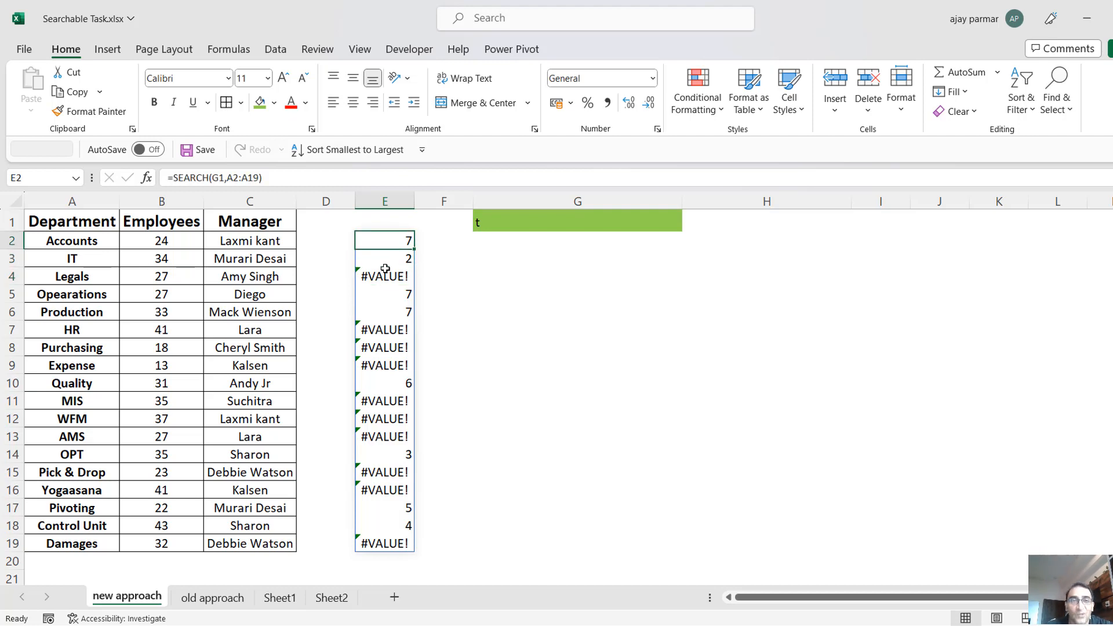
Wrap the formula in E2 with ISNUMBER, making it =ISNUMBER(SEARCH(G1,A2:A19)), and accept the parenthesis correction.
left_click(177, 178)
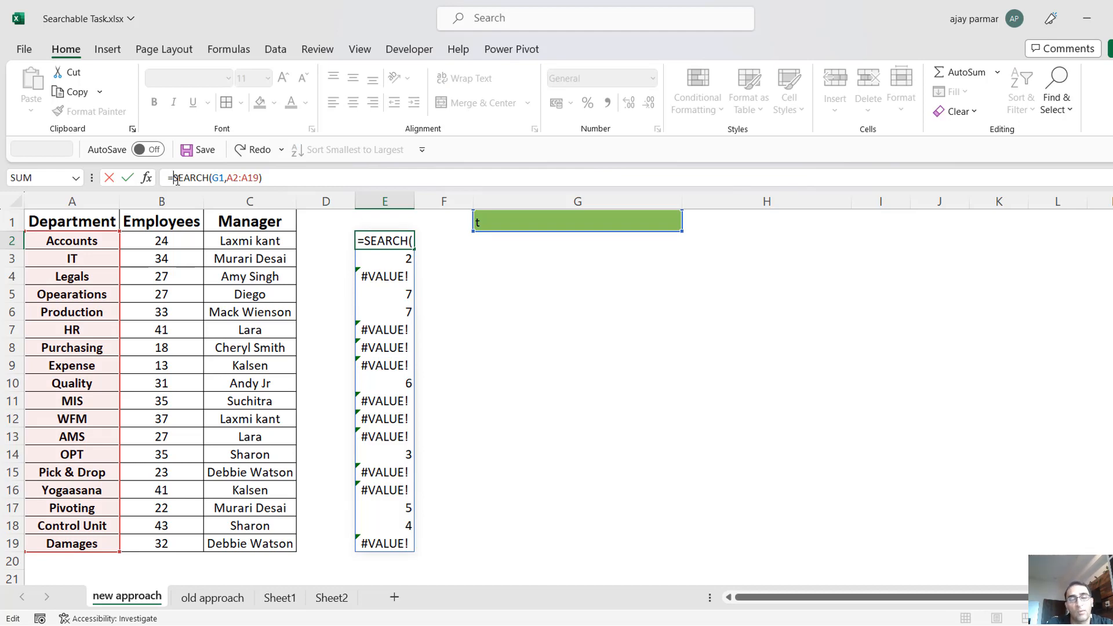
type("ISNUMBER")
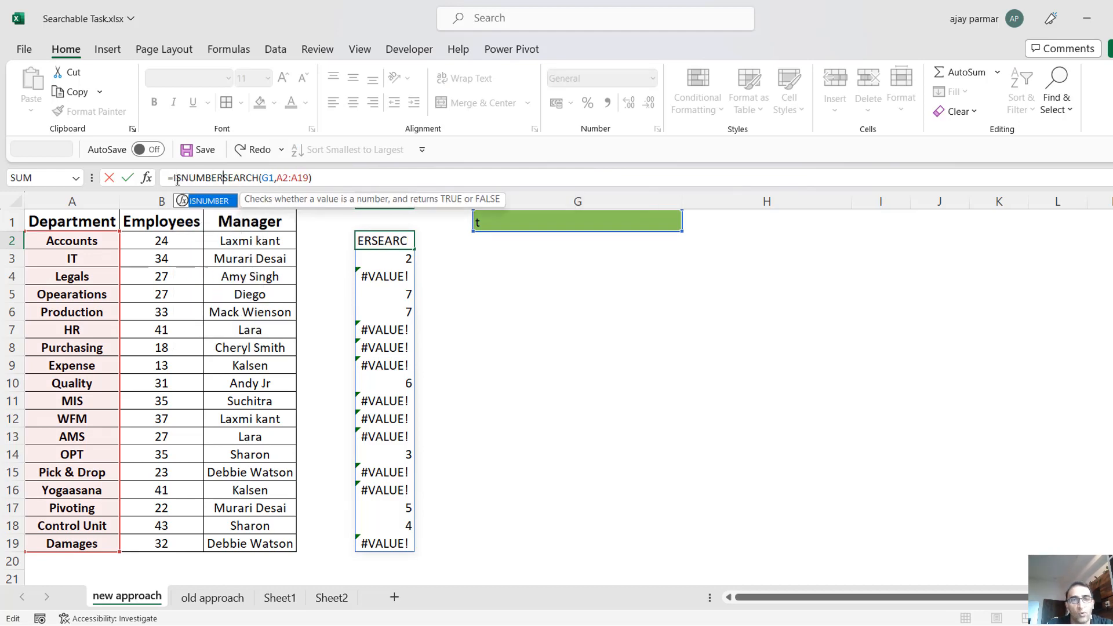
type("(")
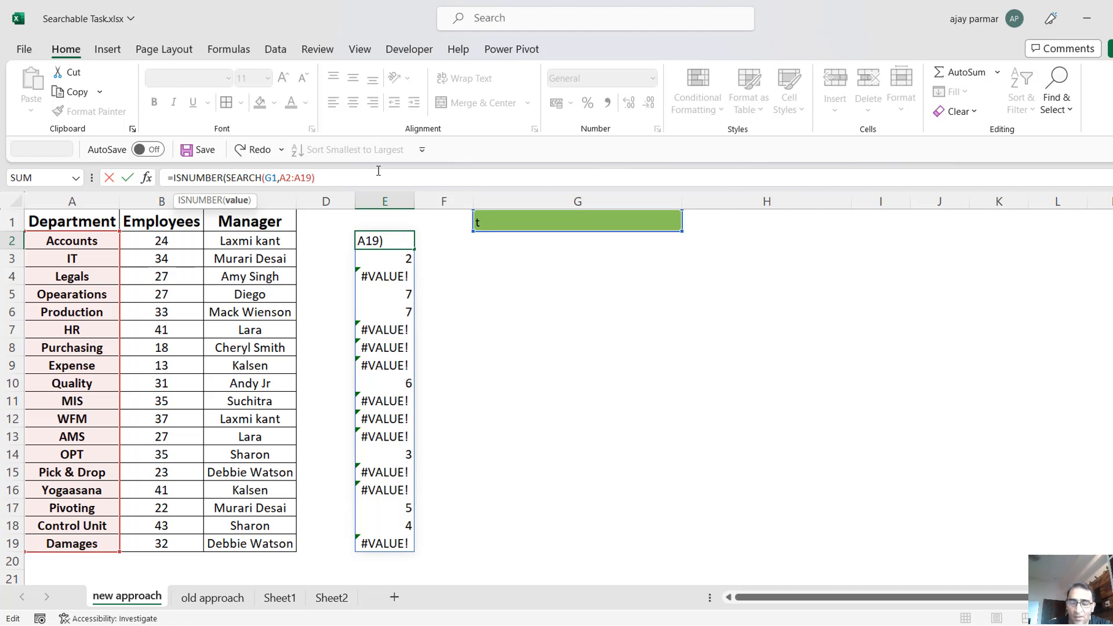
key("Return")
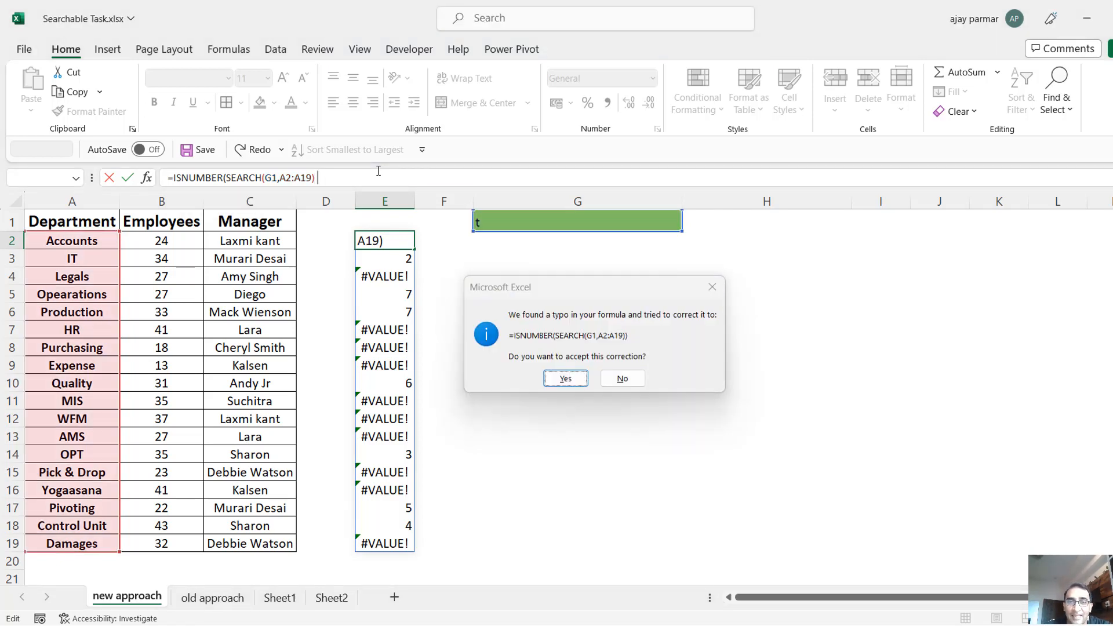
key("Return")
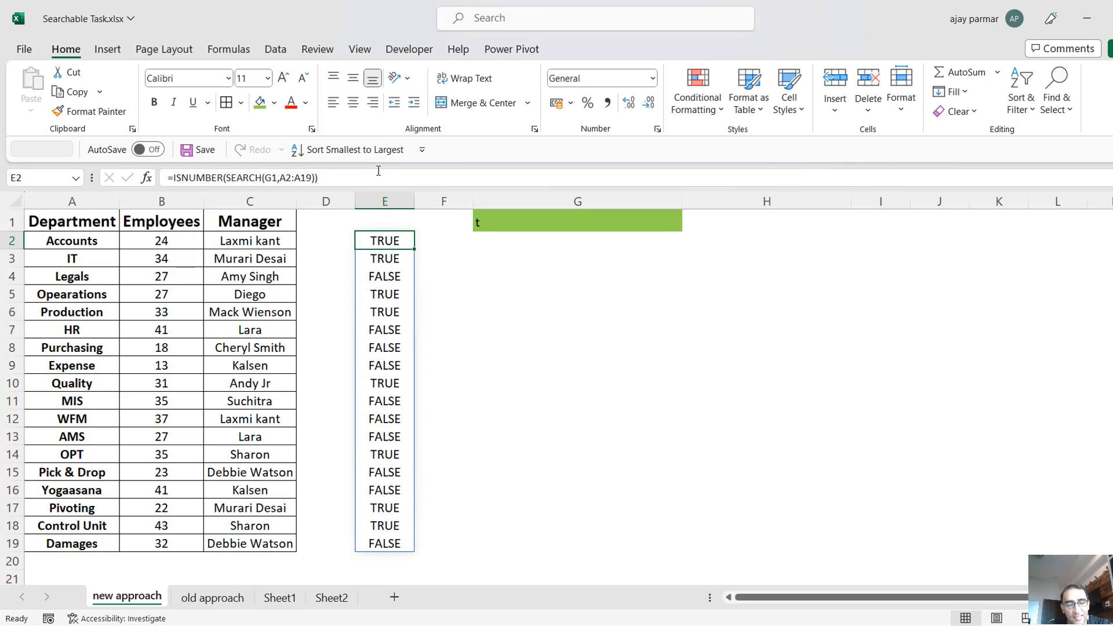
Review the ISNUMBER results across E2:E19.
key("ctrl+shift+Down")
key("Down")
key("Down")
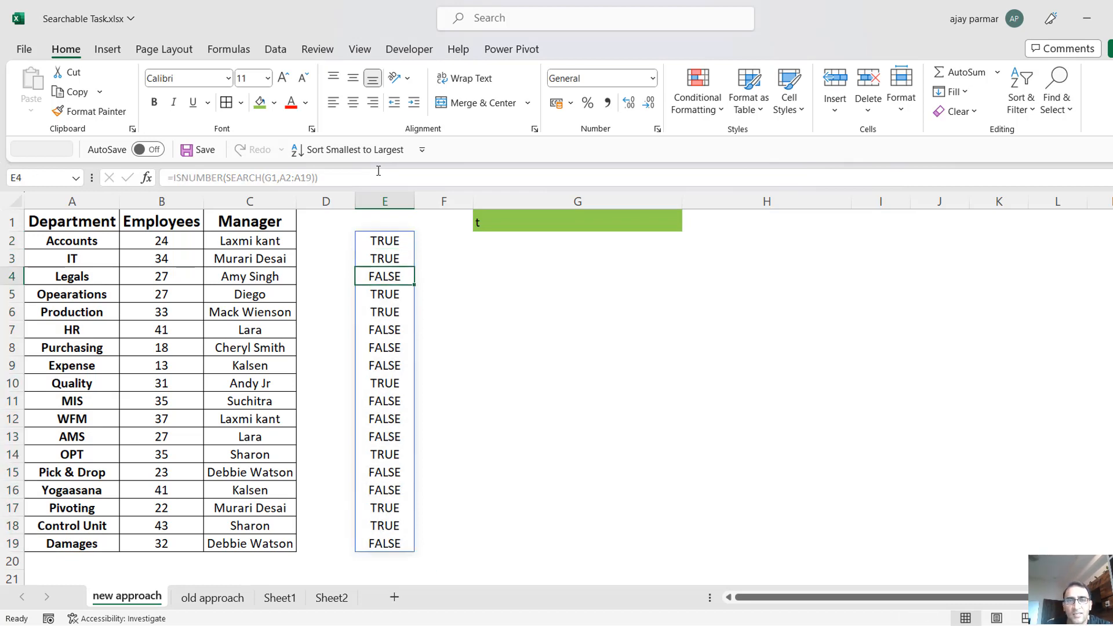
Wrap the ISNUMBER formula in E2 with FILTER, using A2:B19 as the array and the ISNUMBER expression as the include argument.
key("Up")
key("Up")
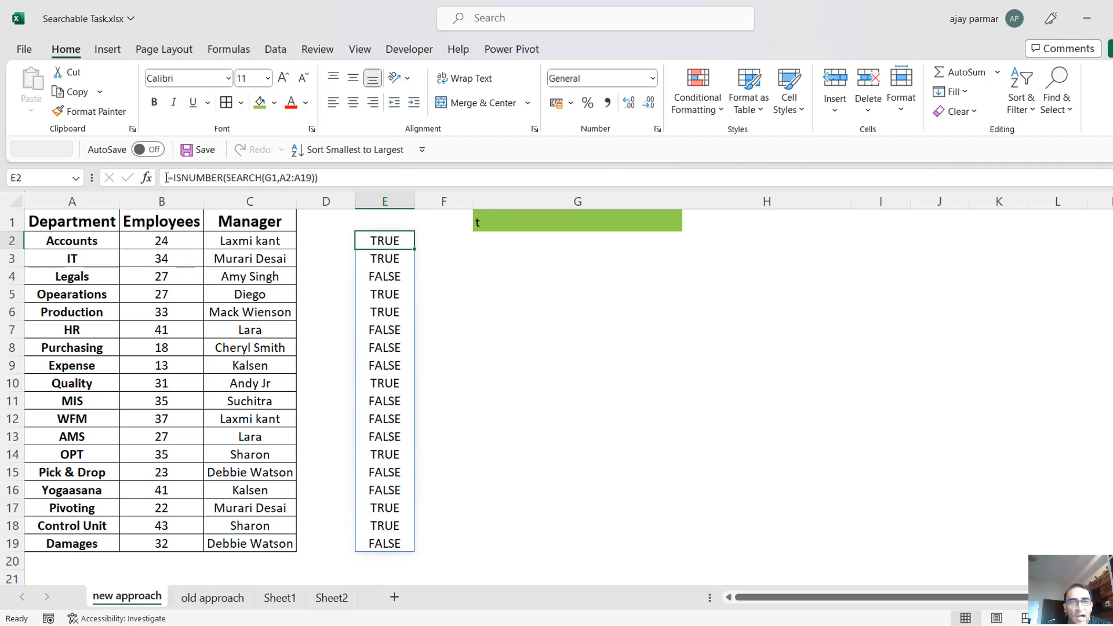
left_click(175, 181)
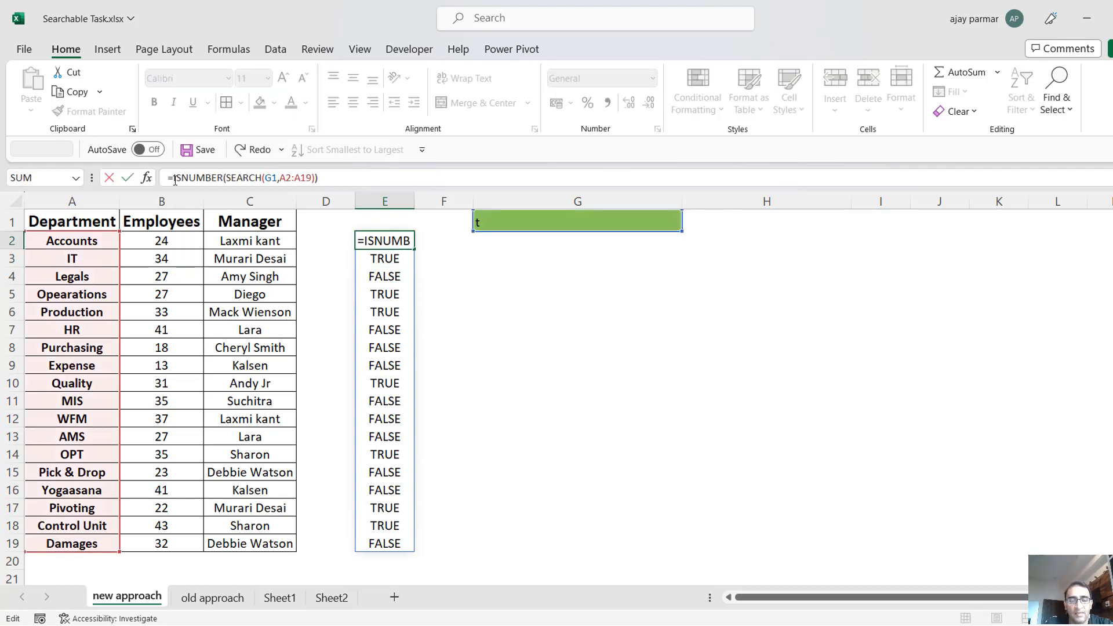
type("FILTER(")
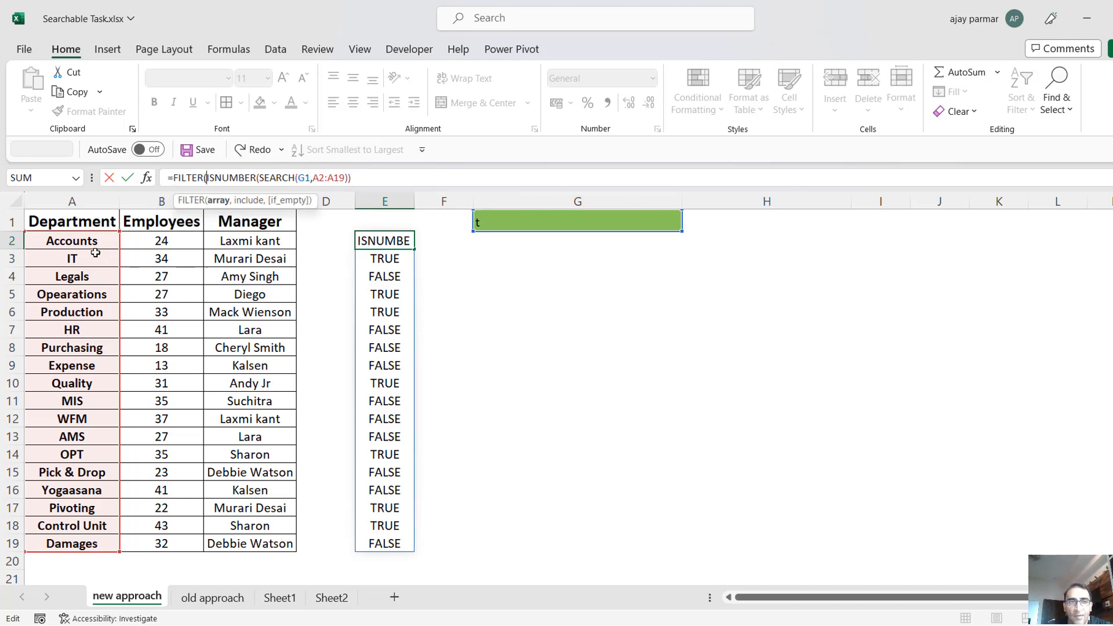
left_click(92, 244)
key("shift+Right")
key("shift+Right")
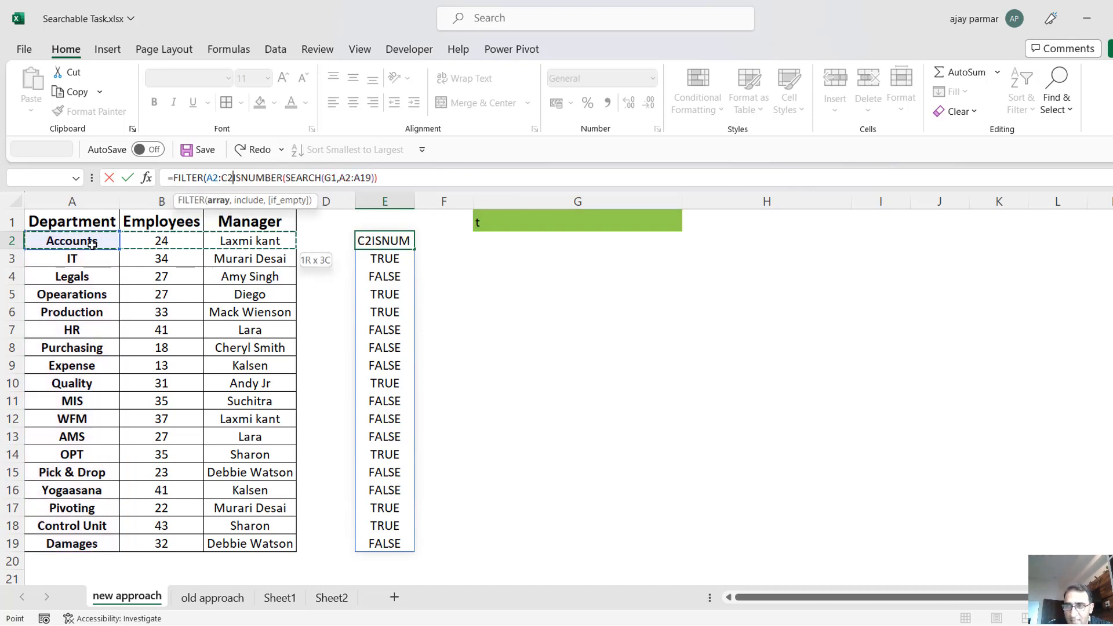
key("shift+Left")
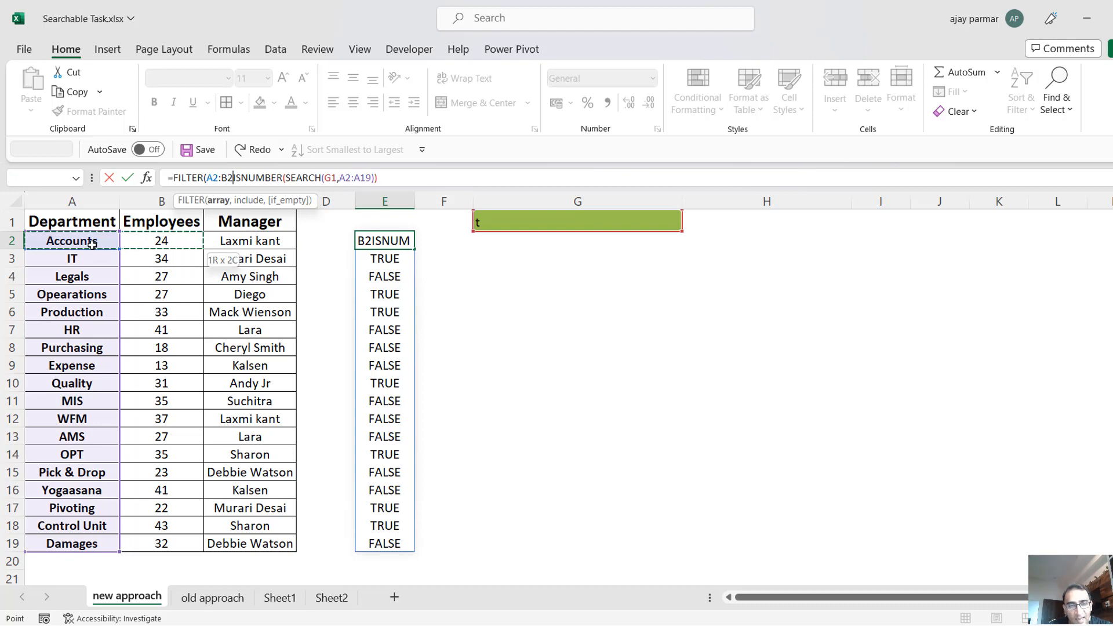
key("ctrl+shift+Down")
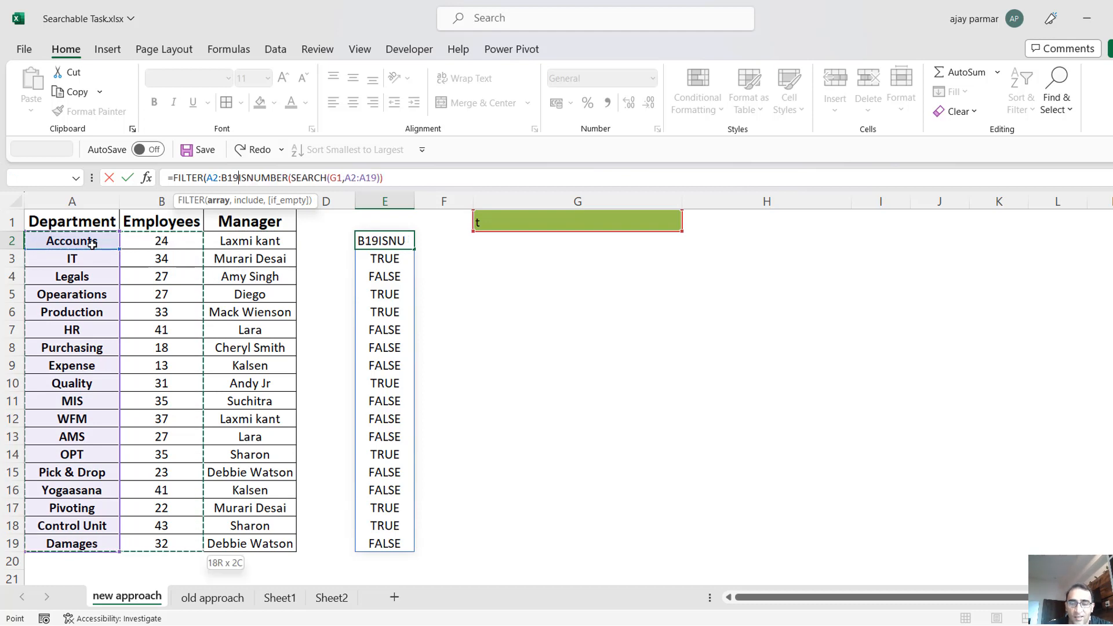
type(",")
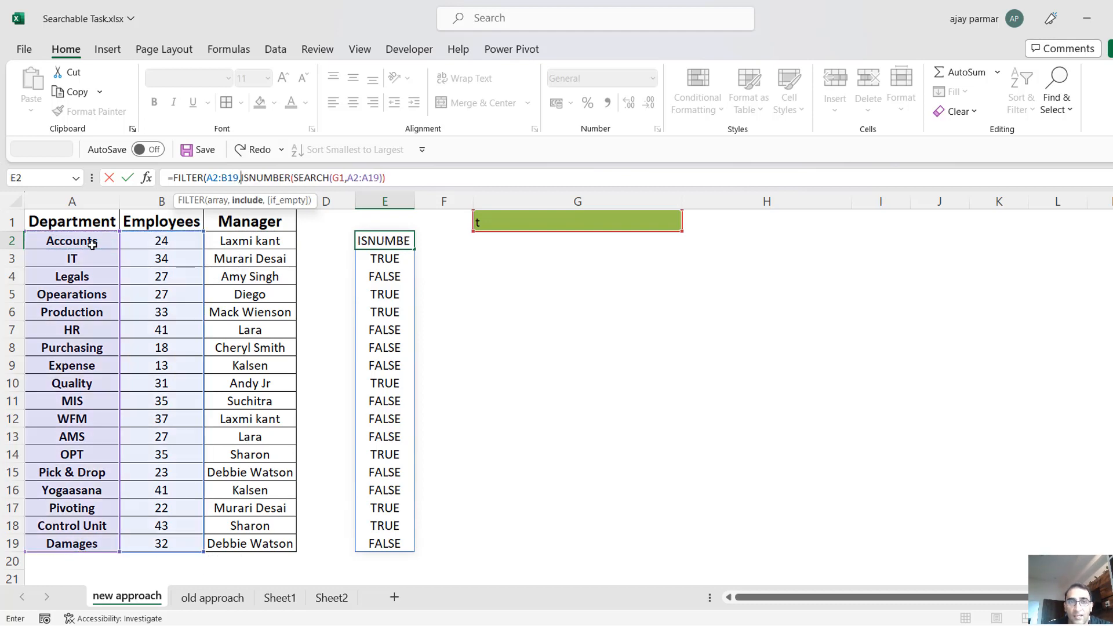
Check the ISNUMBER include argument of the FILTER formula in E2, and commit the formula with the parenthesis correction.
left_click(406, 181, "shift")
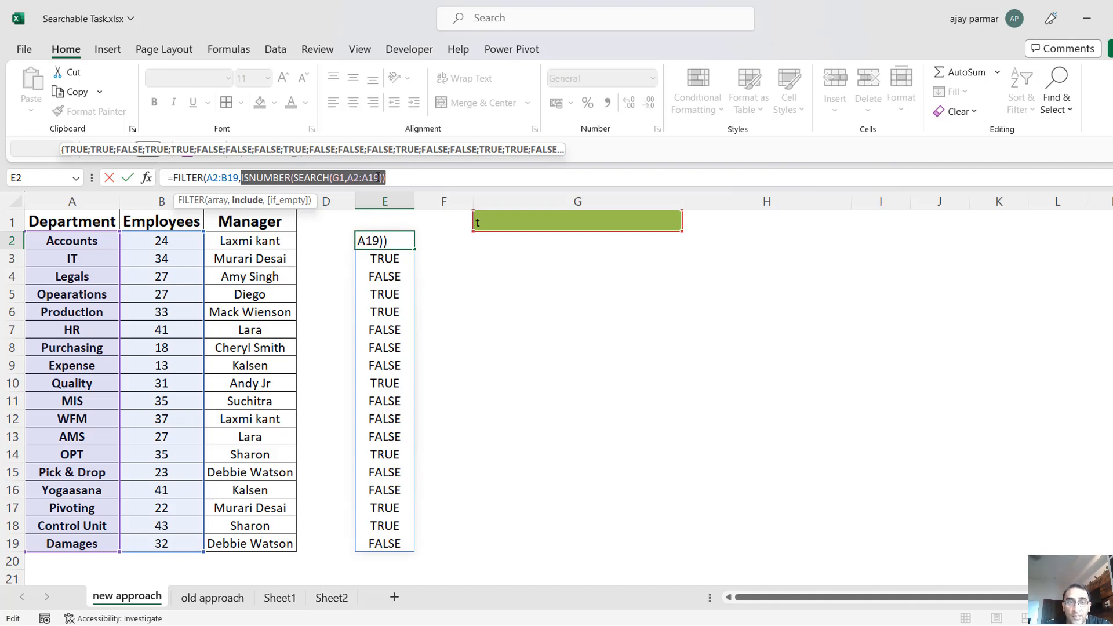
left_click(425, 176)
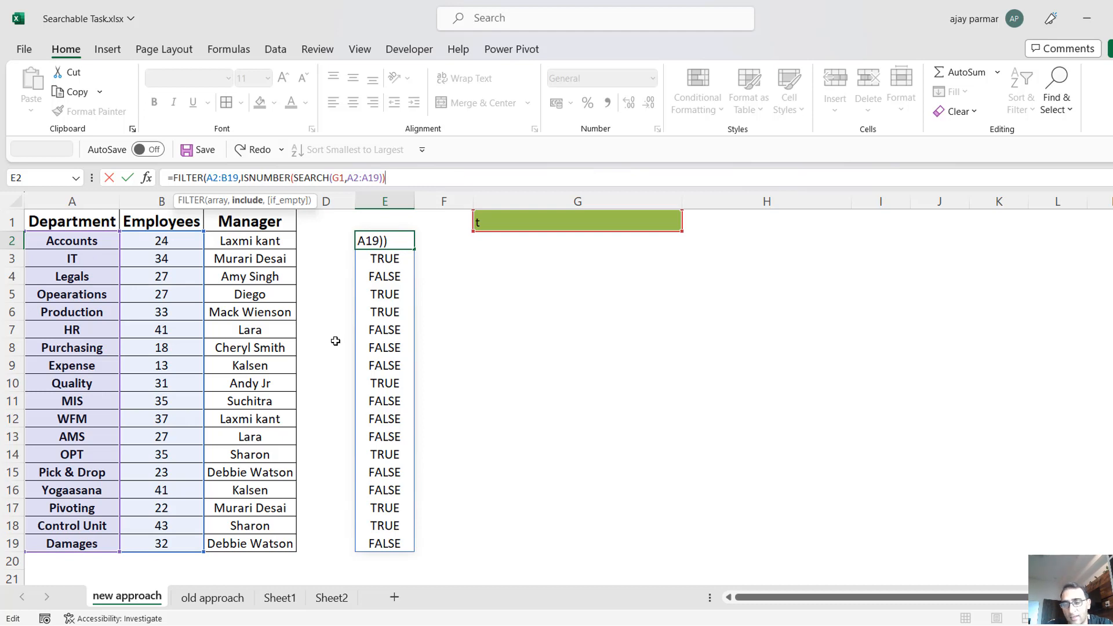
key("Return")
key("Return")
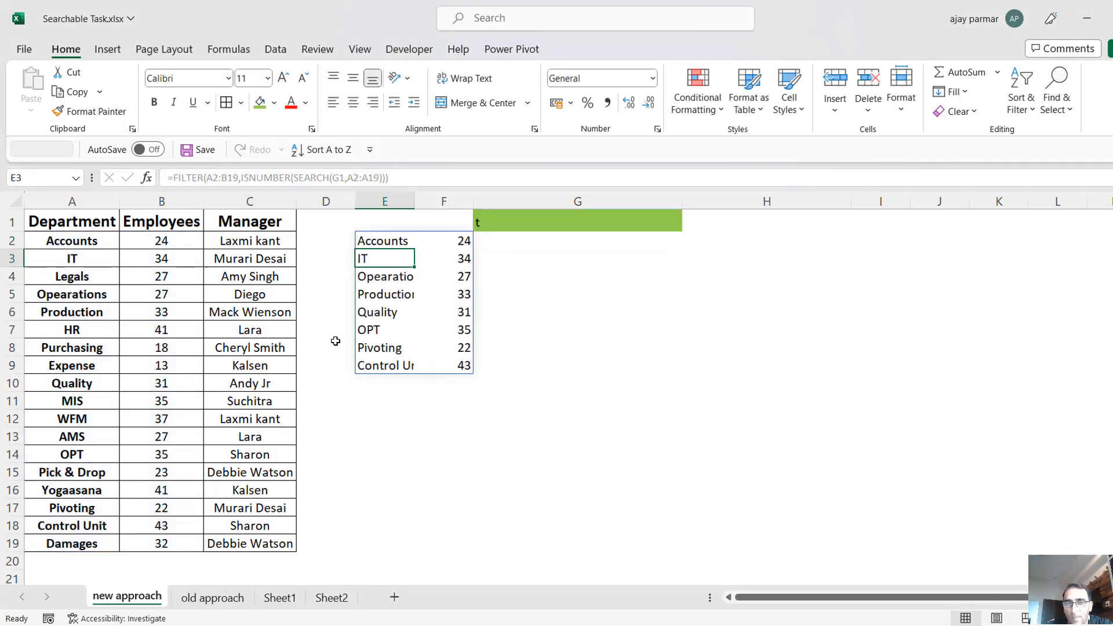
Look through the first filtered results in column E and autofit the column to the department names.
key("Up")
key("Down")
key("Down")
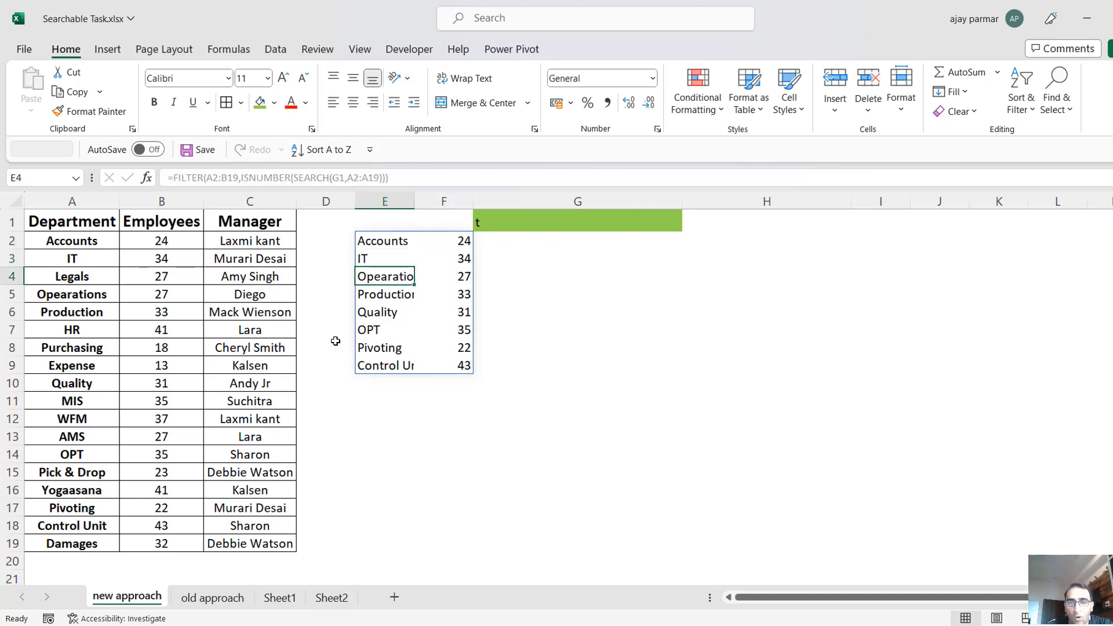
key("Down")
key("Up")
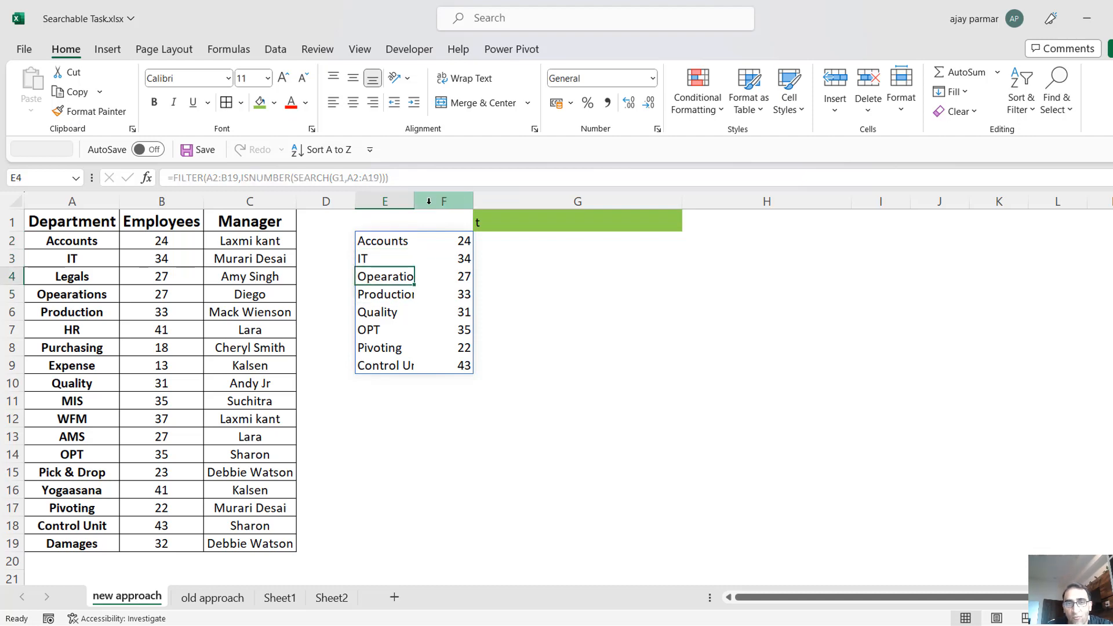
double_click(415, 201)
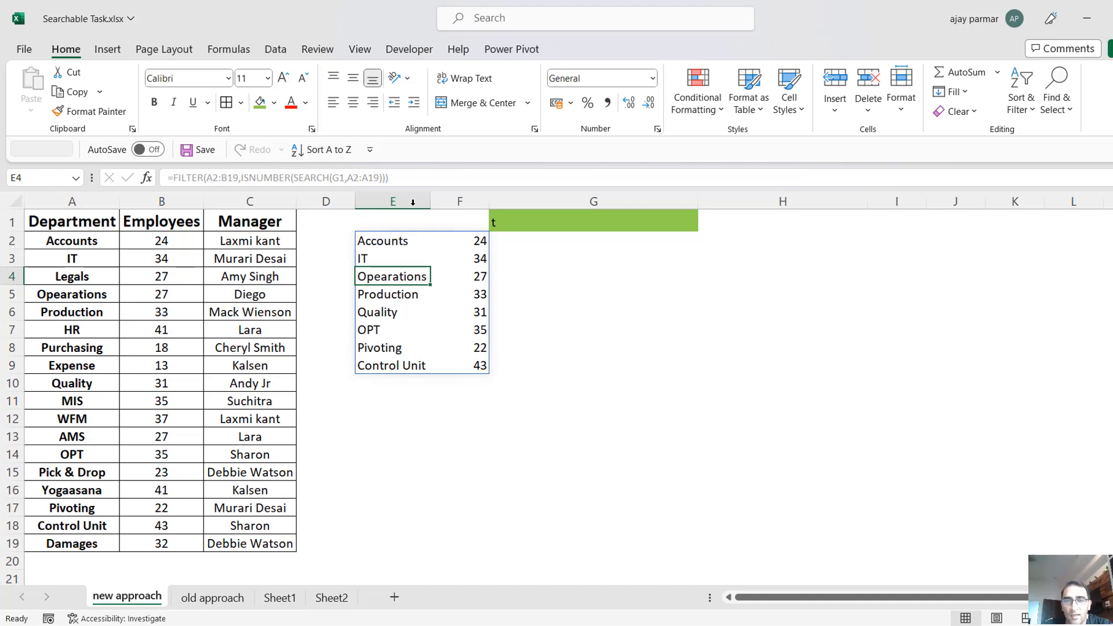
Change the FILTER array in E2 to A2:A19, making the formula =FILTER(A2:A19,ISNUMBER(SEARCH(G1,A2:A19))).
left_click(505, 220)
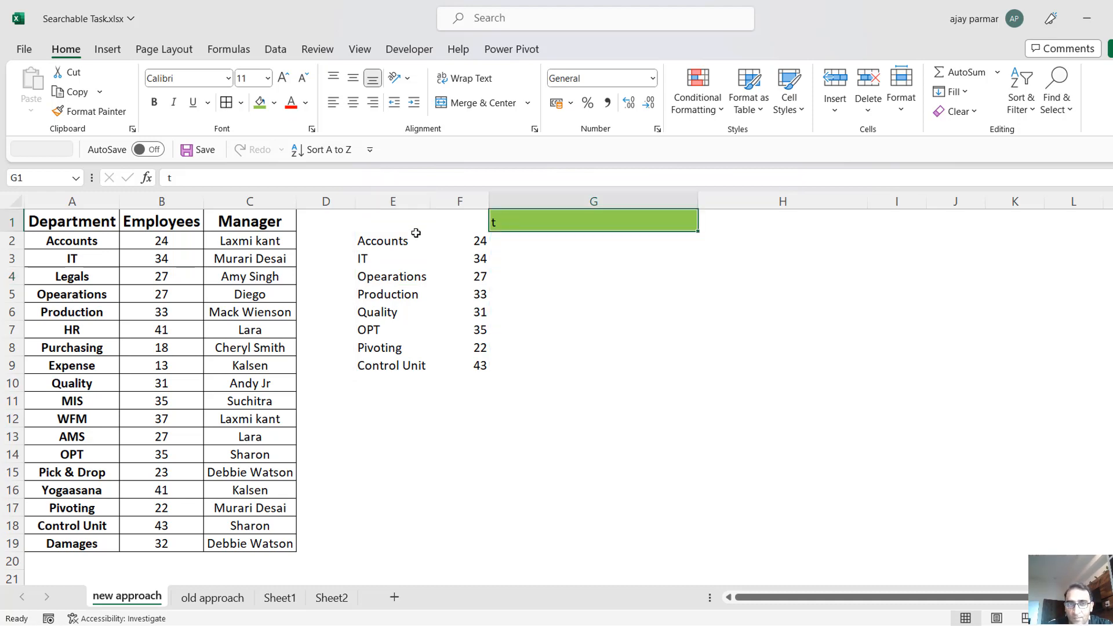
left_click(388, 249)
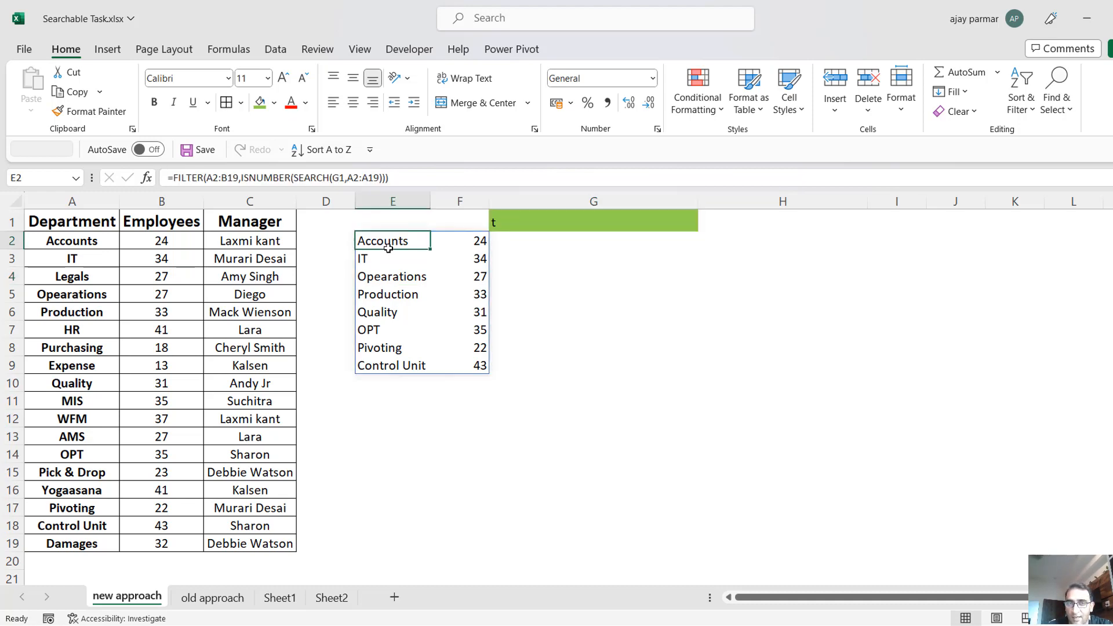
left_click(238, 177)
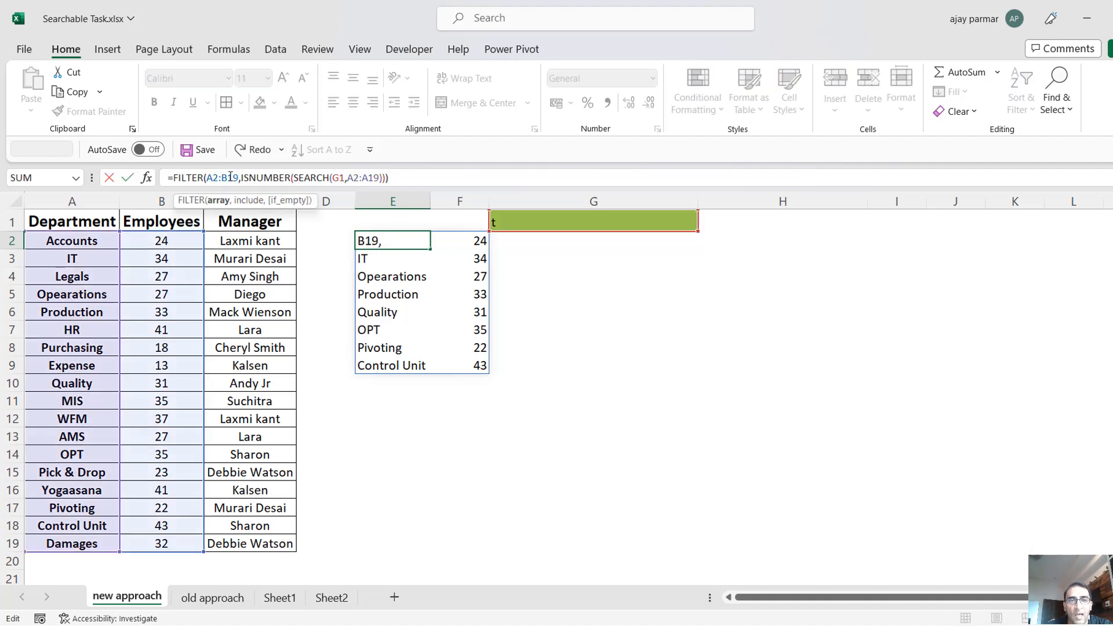
key("BackSpace")
type("A")
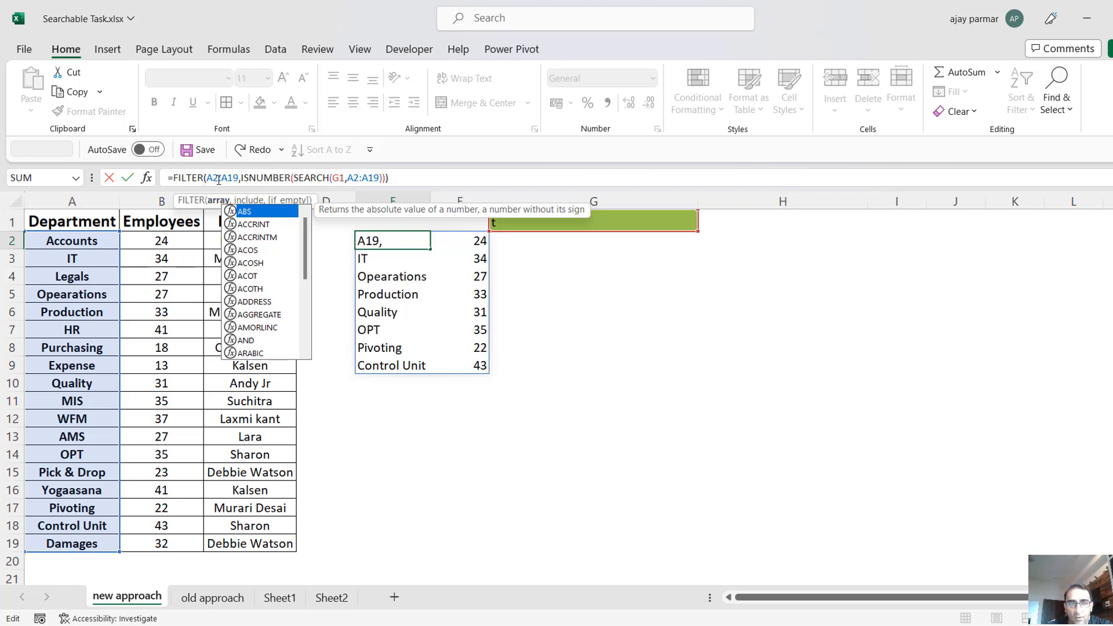
key("Return")
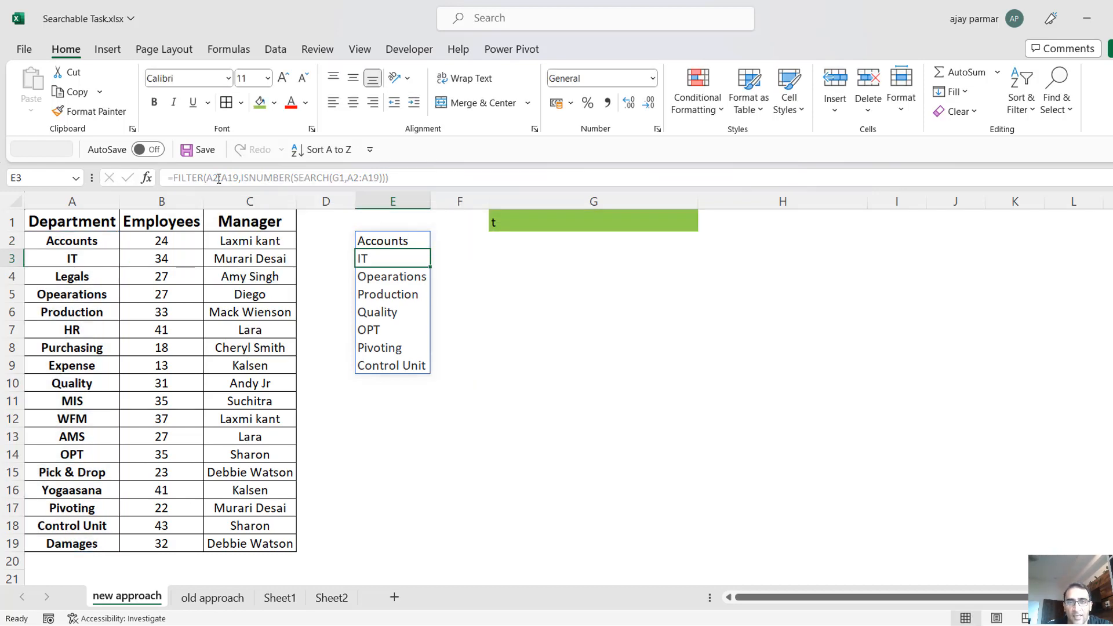
Shade the filtered department list in E2:E9 with a light blue-gray theme fill.
left_click(409, 298)
key("Up")
key("Up")
key("Up")
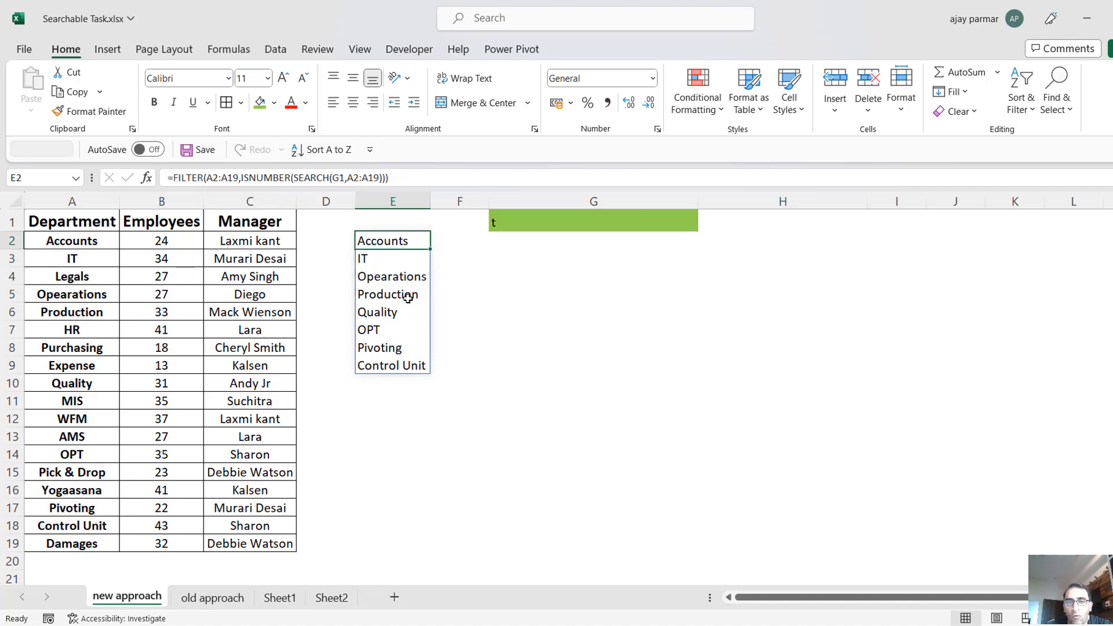
key("ctrl+shift+Down")
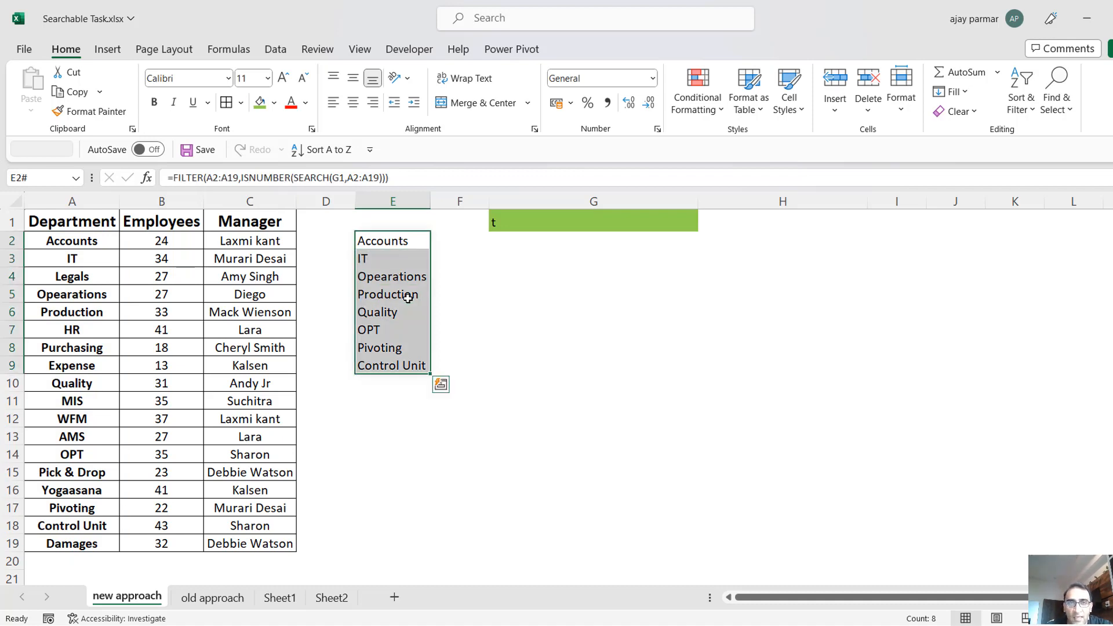
left_click(279, 109)
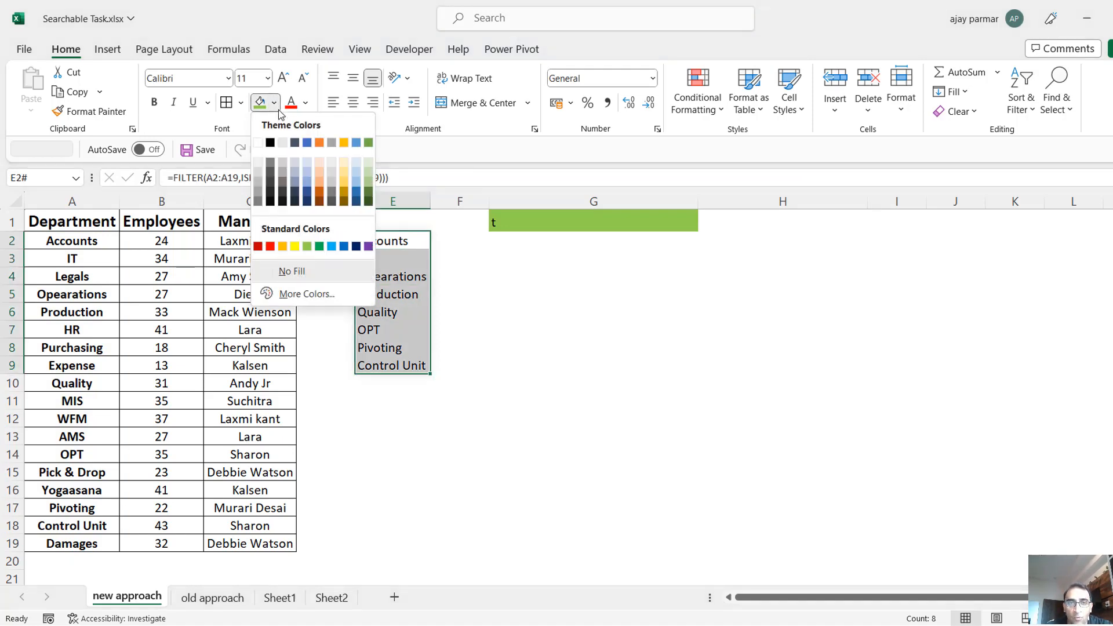
left_click(295, 163)
left_click(508, 335)
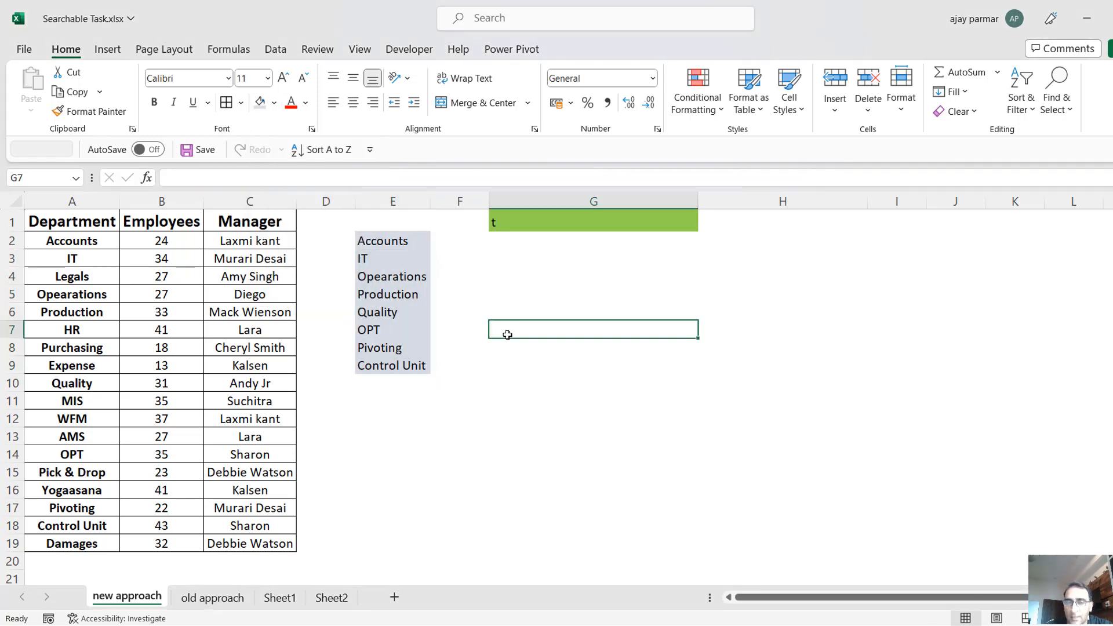
Enter A as the search text in G1 to test the filtered list.
left_click(538, 215)
type("A")
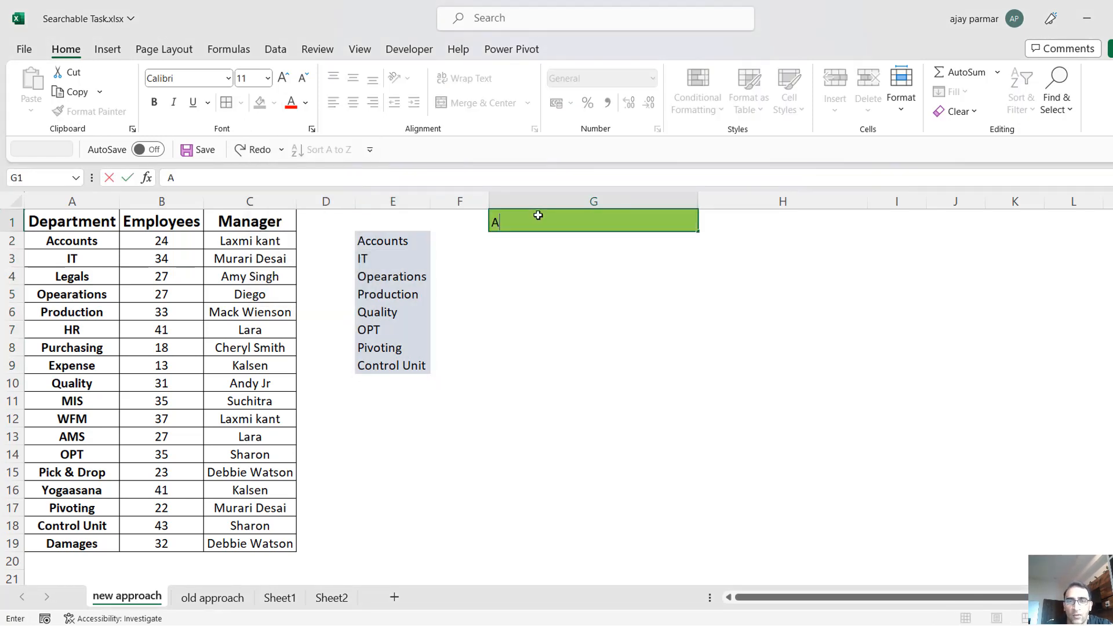
key("Return")
Review the filtered departments in E2:E9 for the search text A, and check the extent of the spilled list.
left_click(411, 241)
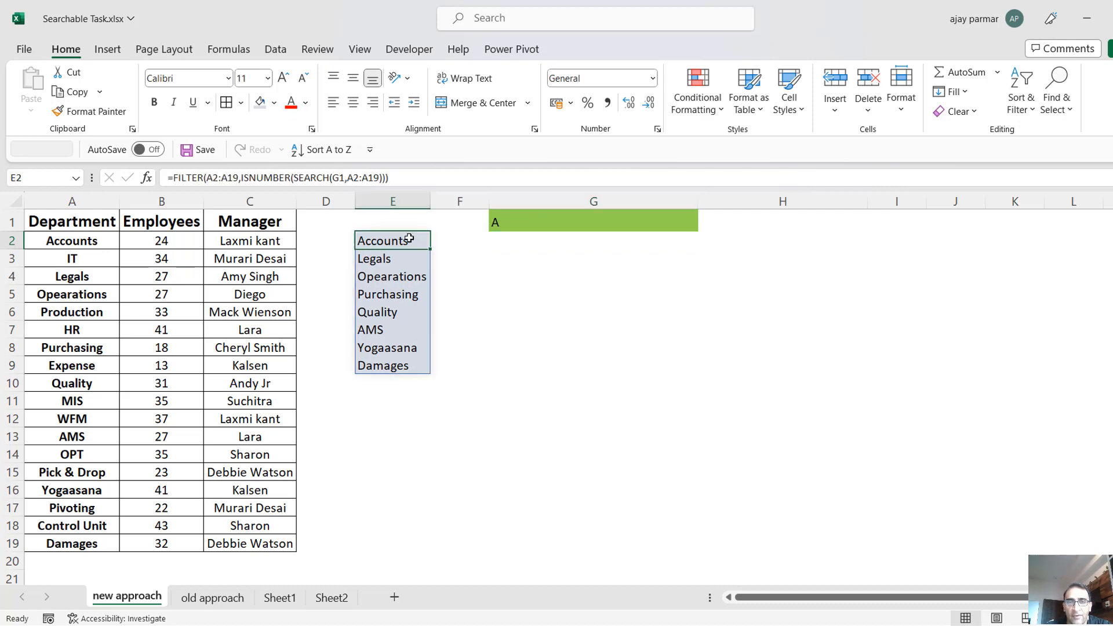
key("Down")
key("Down")
key("Down")
key("Down")
key("Down")
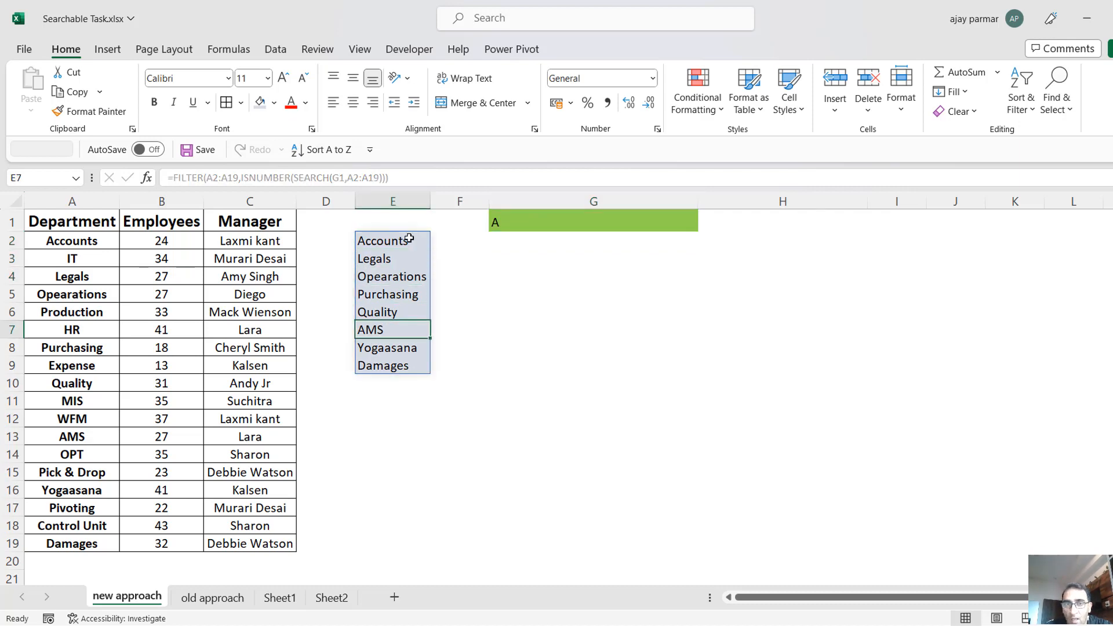
left_click(409, 239)
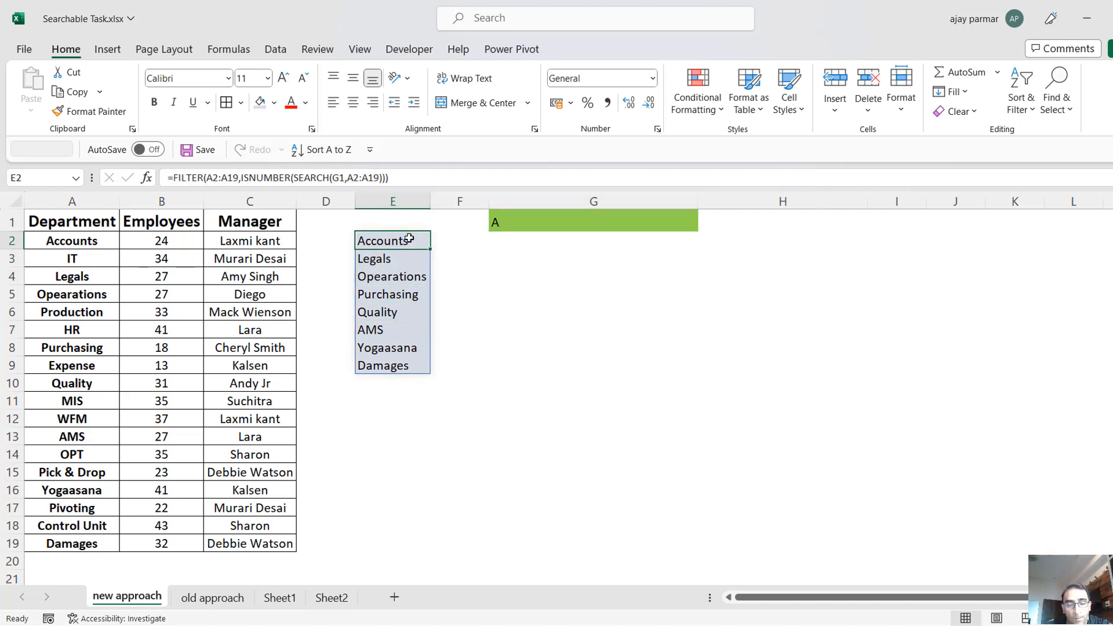
key("ctrl+shift+Down")
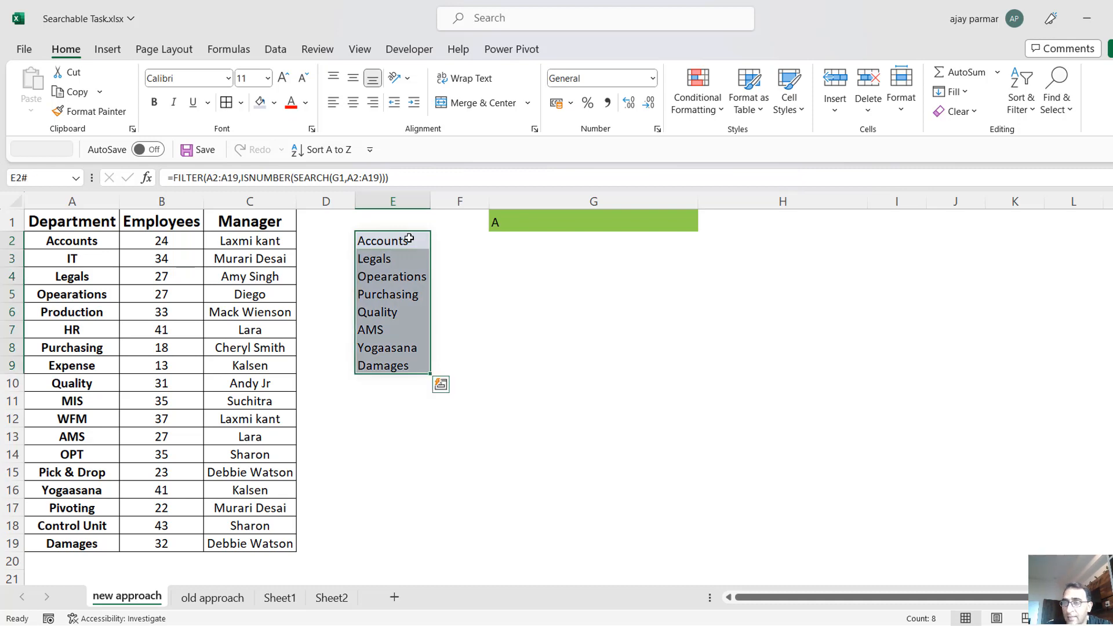
left_click(410, 239)
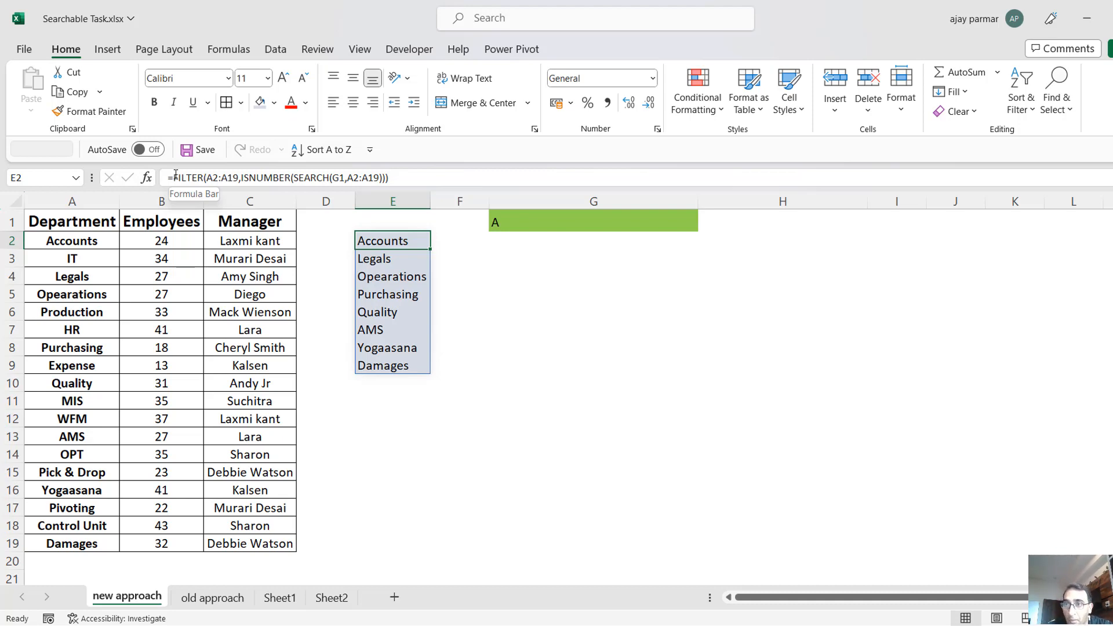
Replace the search text in G1 with r.
left_click(561, 221)
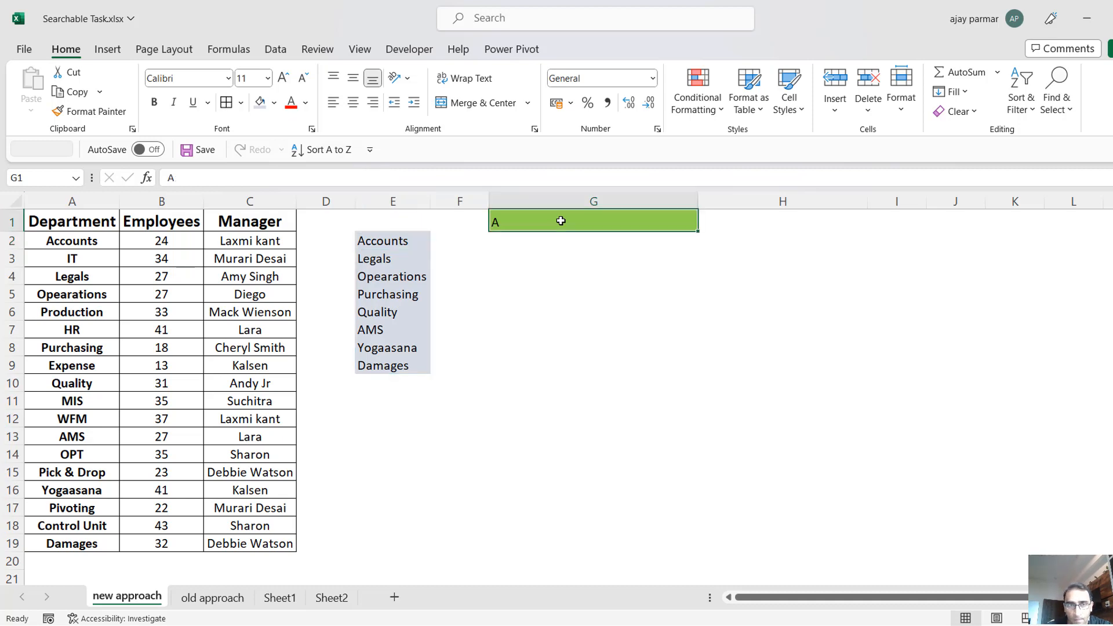
left_click(224, 174)
key("BackSpace")
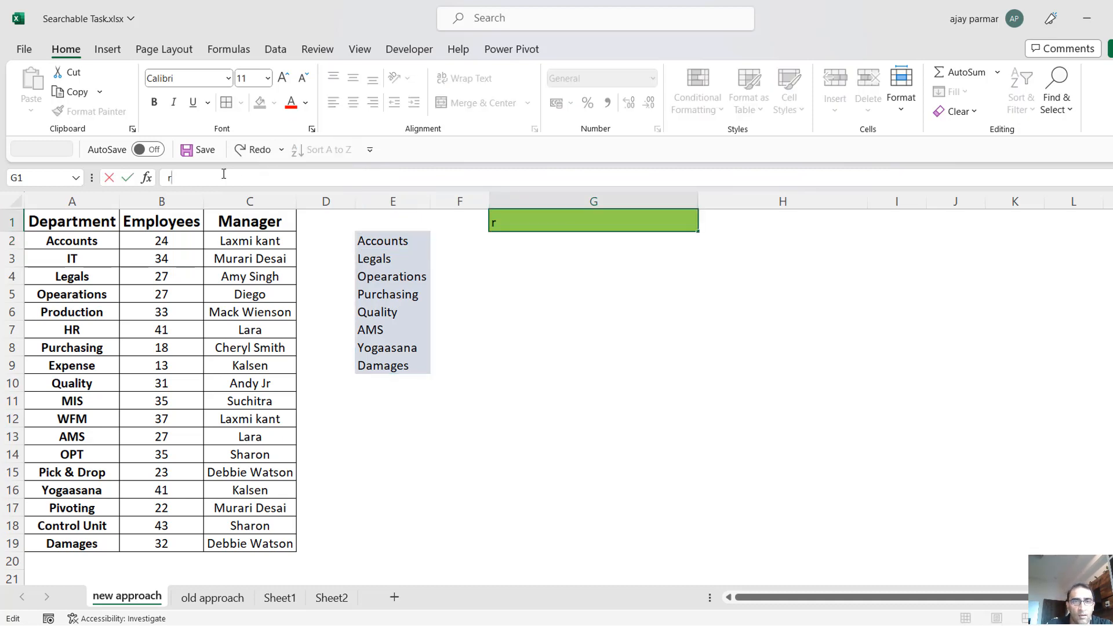
key("Return")
Review the filtered departments in E2:E7 for the search text r and compare them with search cell G1.
key("Left")
key("Left")
key("shift+Down")
key("shift+Down")
key("shift+Down")
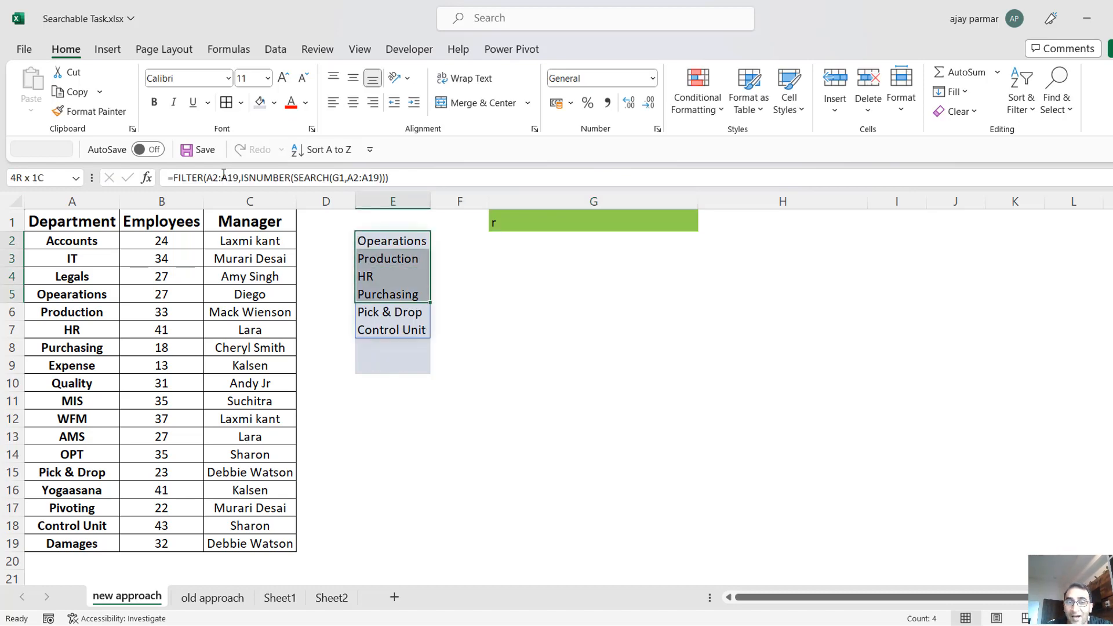
key("shift+Down")
key("shift+Down")
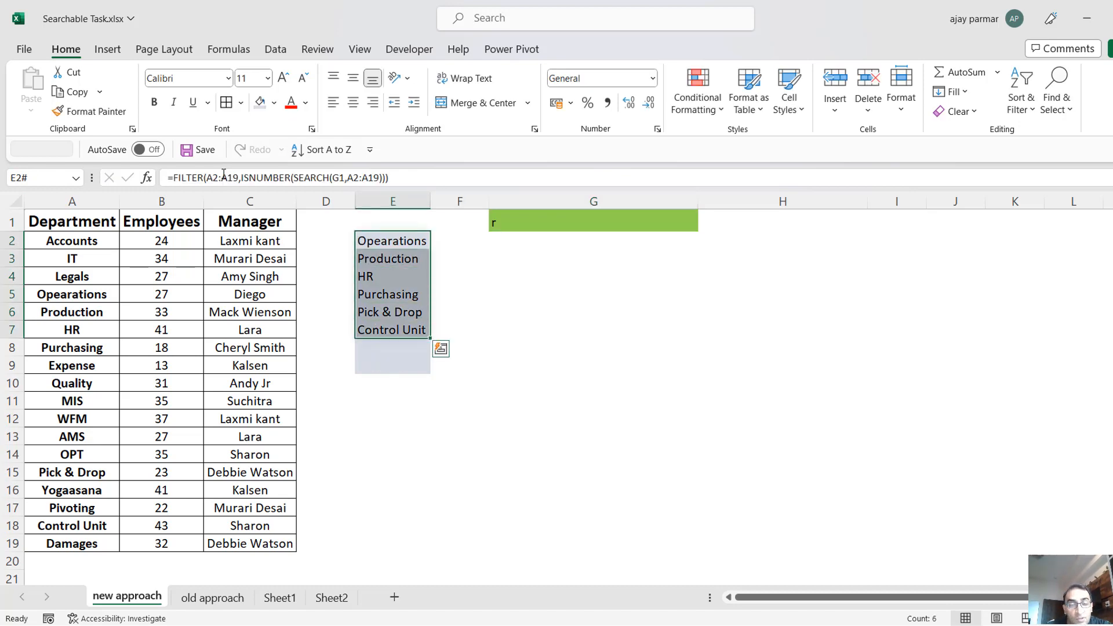
key("Up")
key("Down")
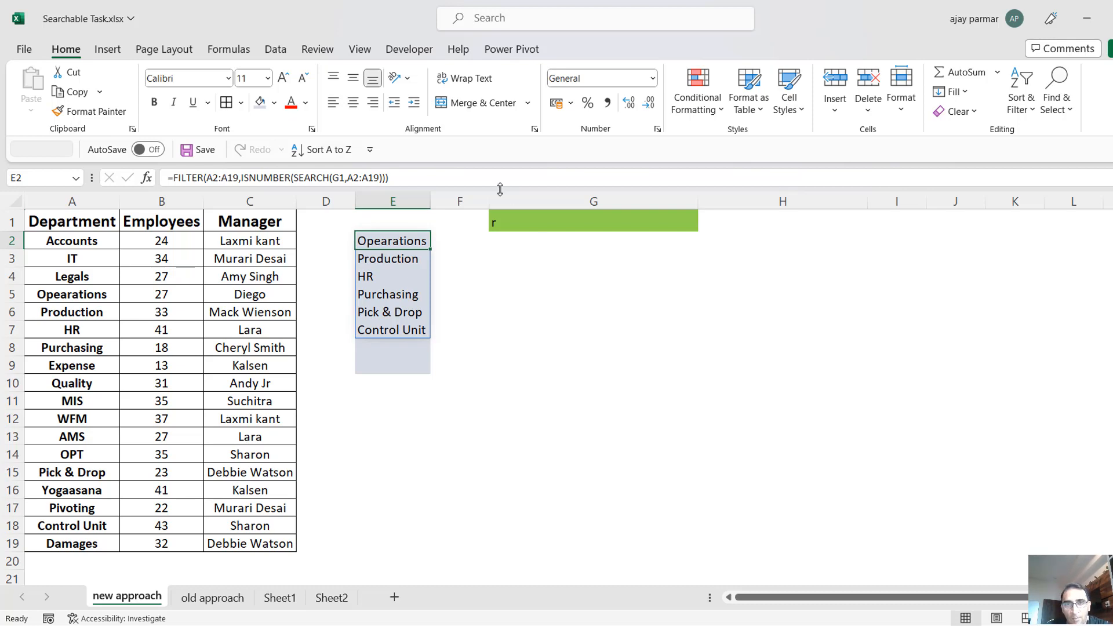
left_click(525, 222)
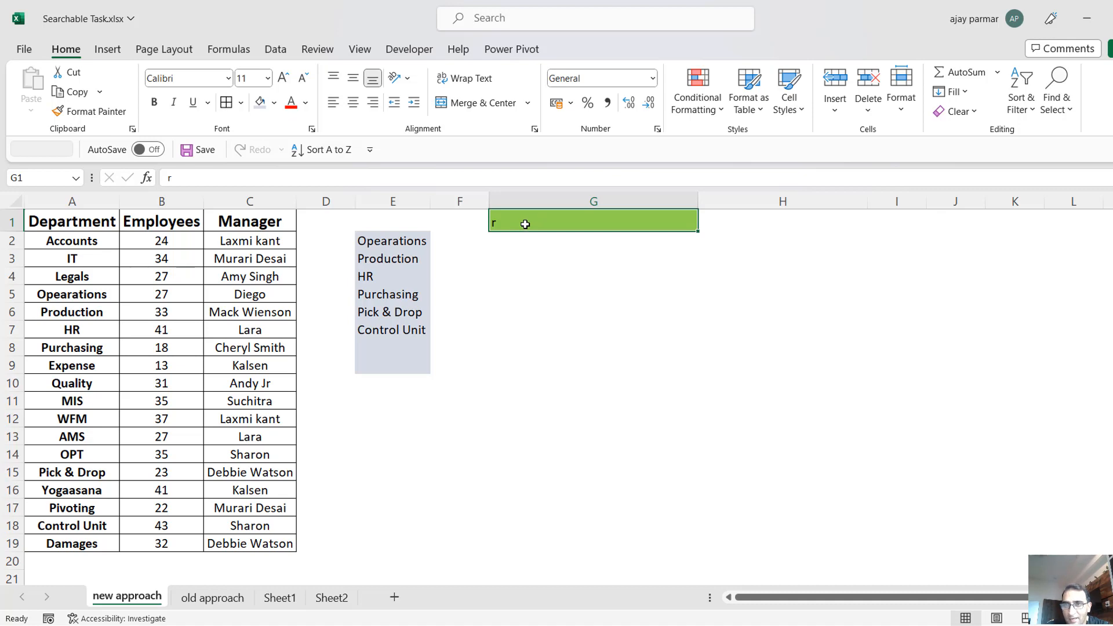
left_click(423, 235)
left_click(677, 236)
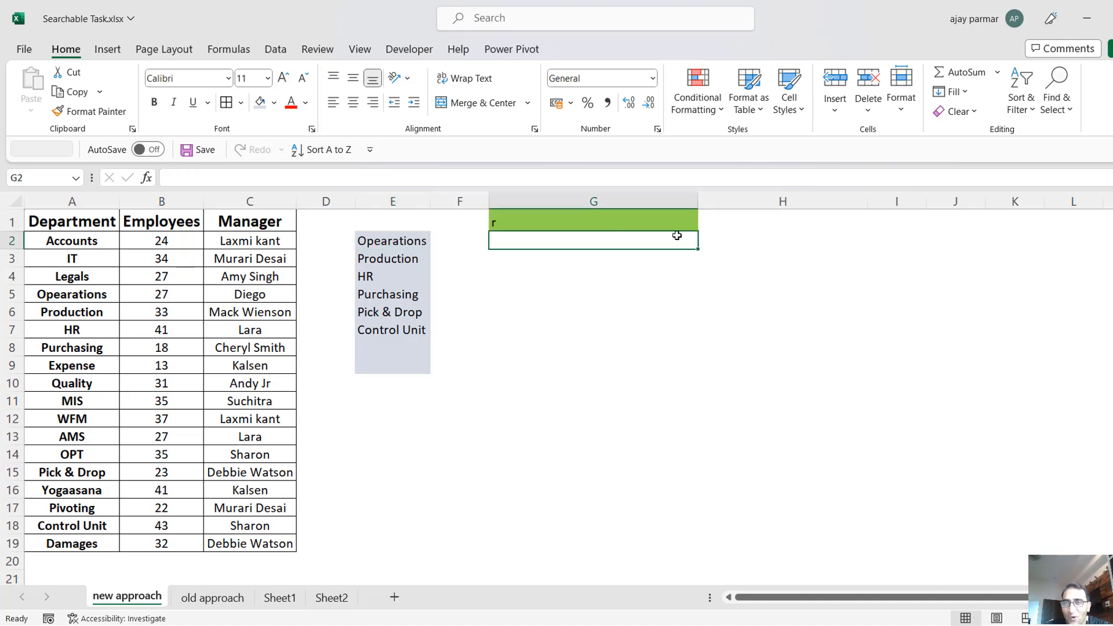
Label H2 as search bar in bold and set the data validation of H3 to allow a List.
left_click(818, 244)
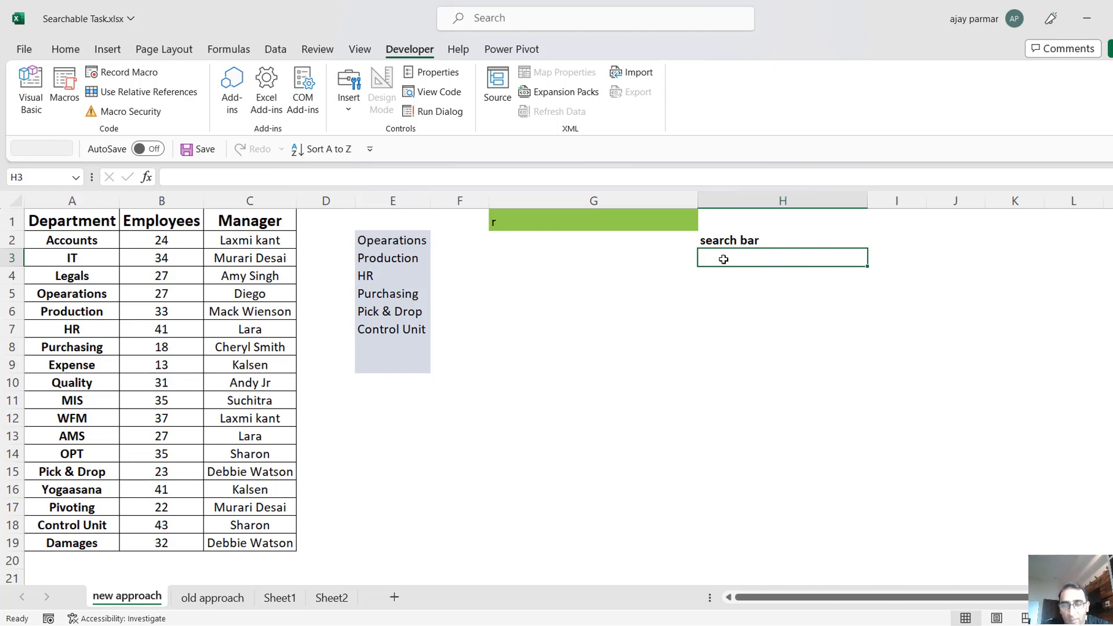
key("alt+a")
key("v")
key("v")
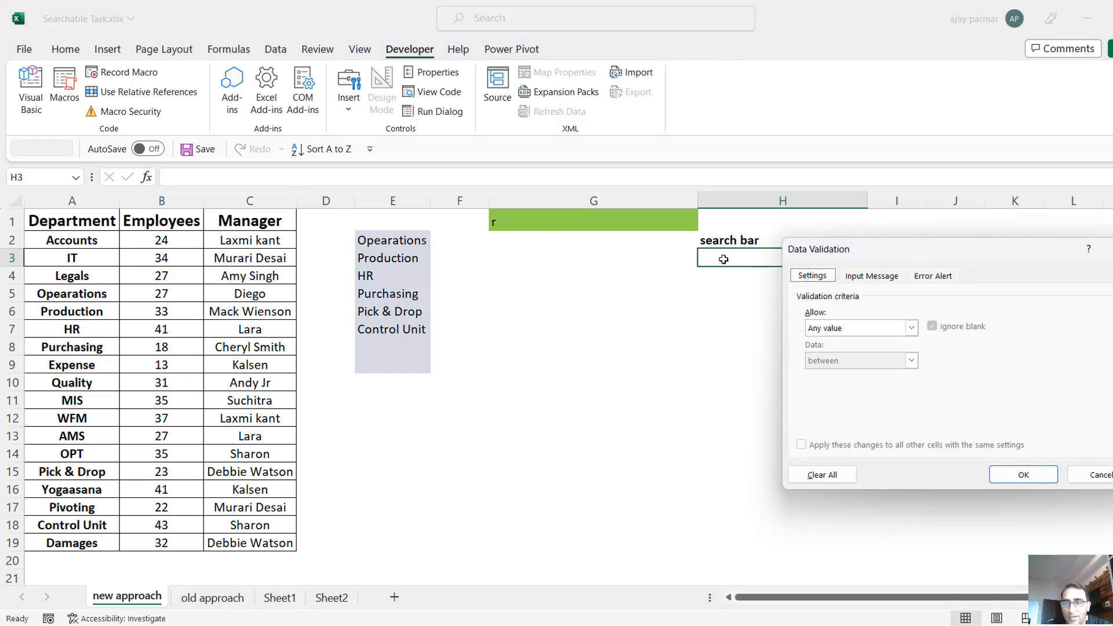
left_click(915, 328)
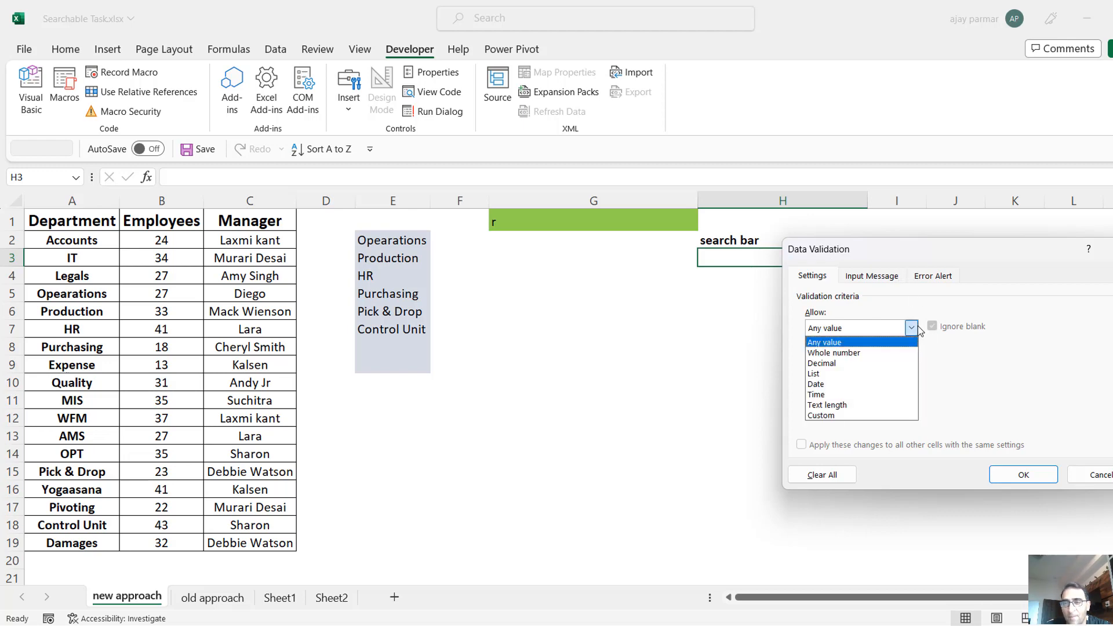
left_click(831, 374)
Set the source of H3's validation list to =$E$2:$E$18, apply it, and check the options in its drop-down.
left_click(824, 392)
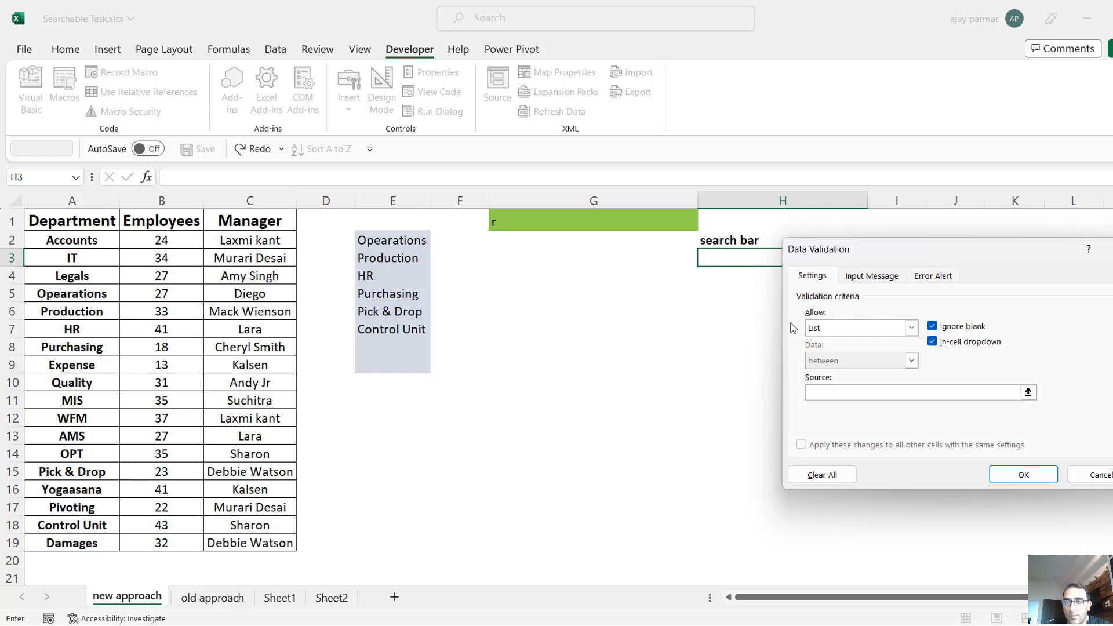
left_click_drag(954, 257, 994, 311)
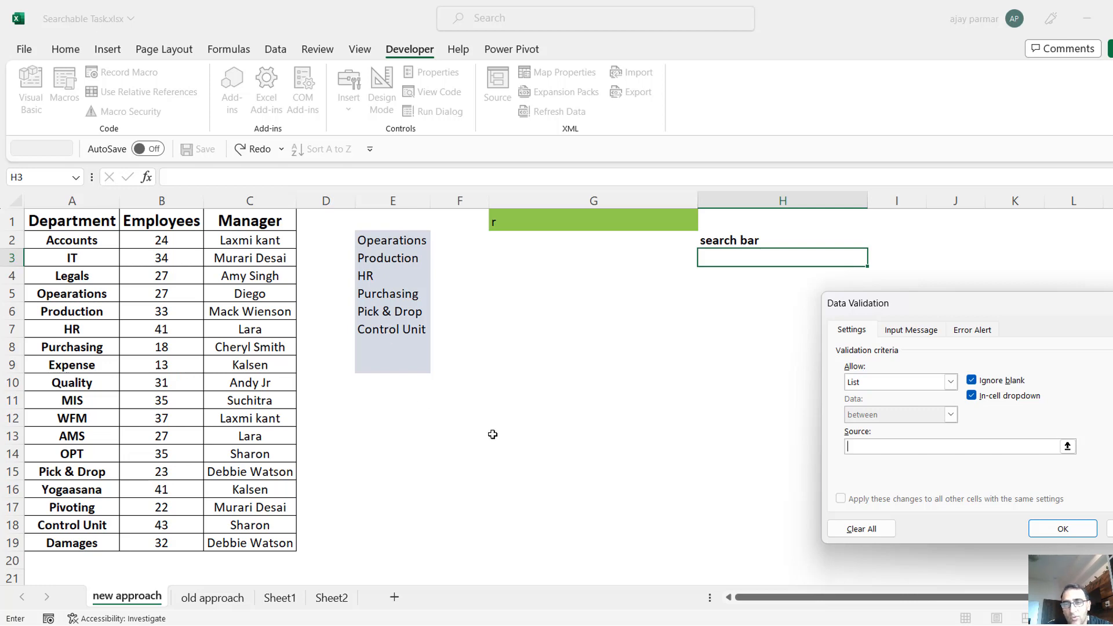
left_click(876, 447)
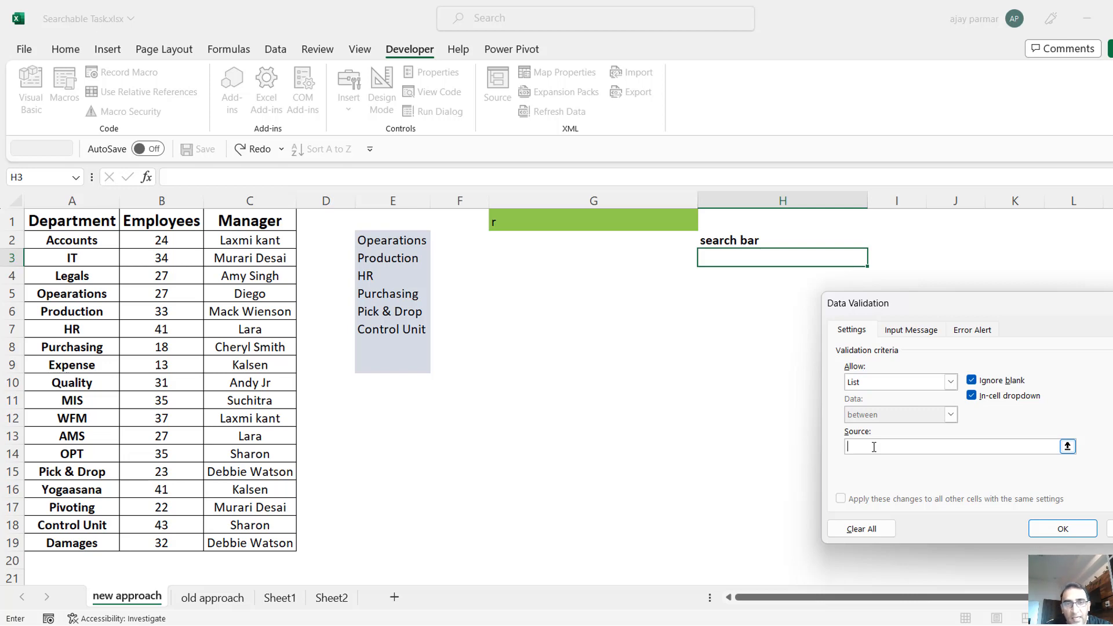
left_click(390, 237)
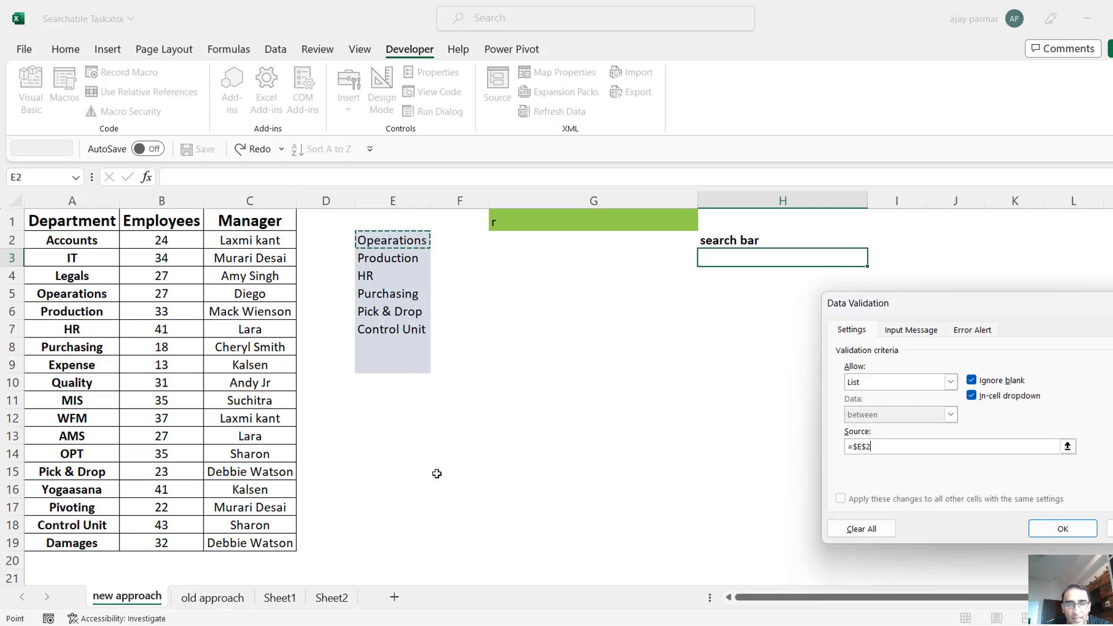
left_click_drag(437, 474, 400, 522)
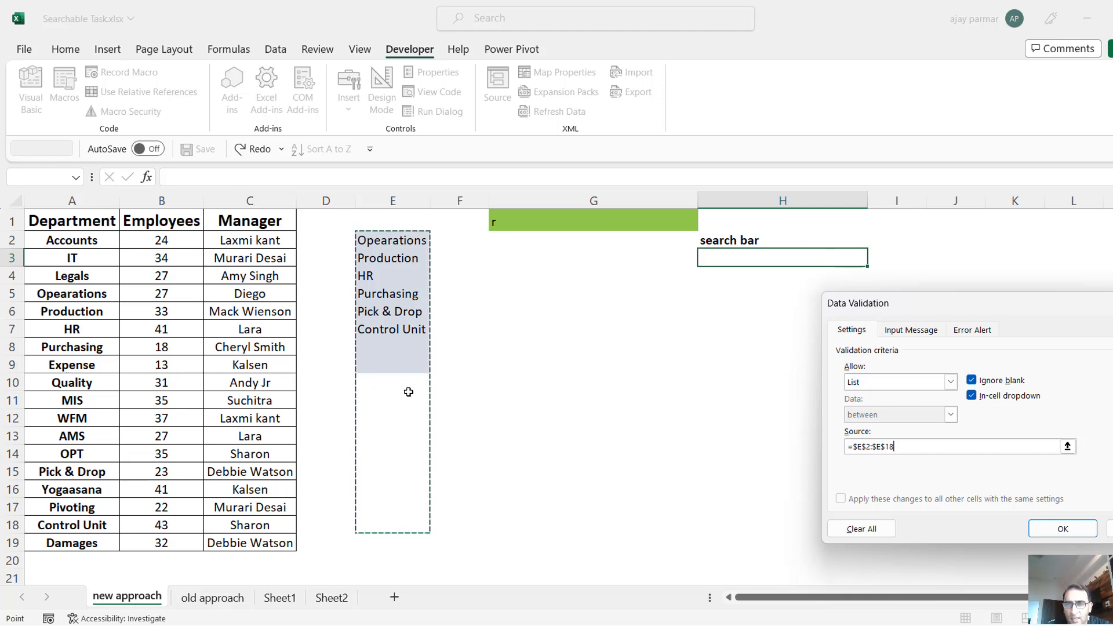
left_click(1059, 530)
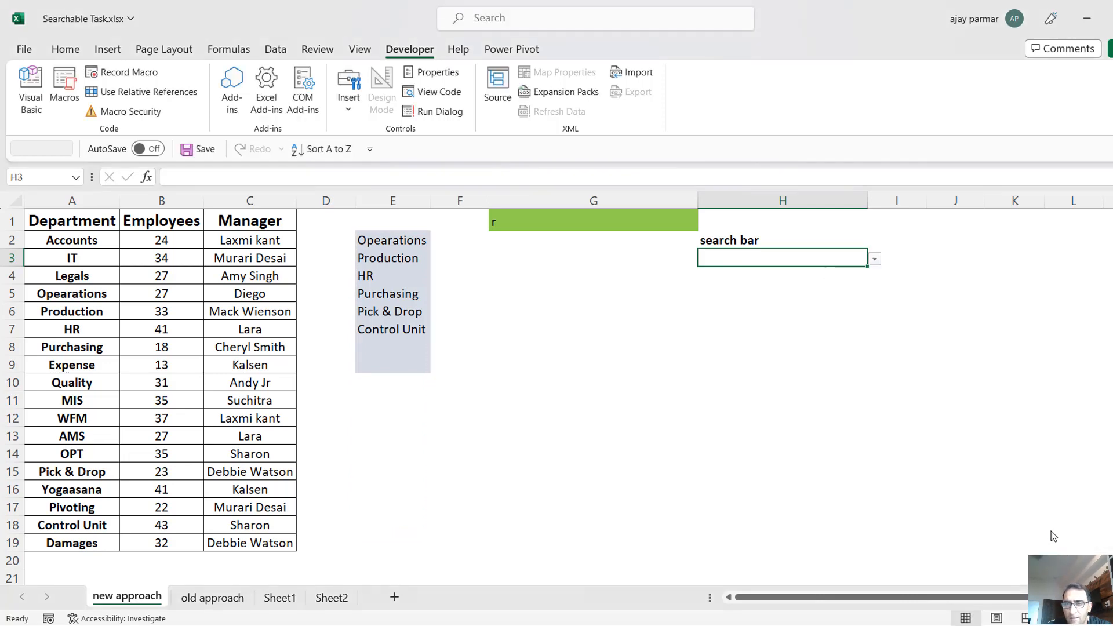
left_click(875, 260)
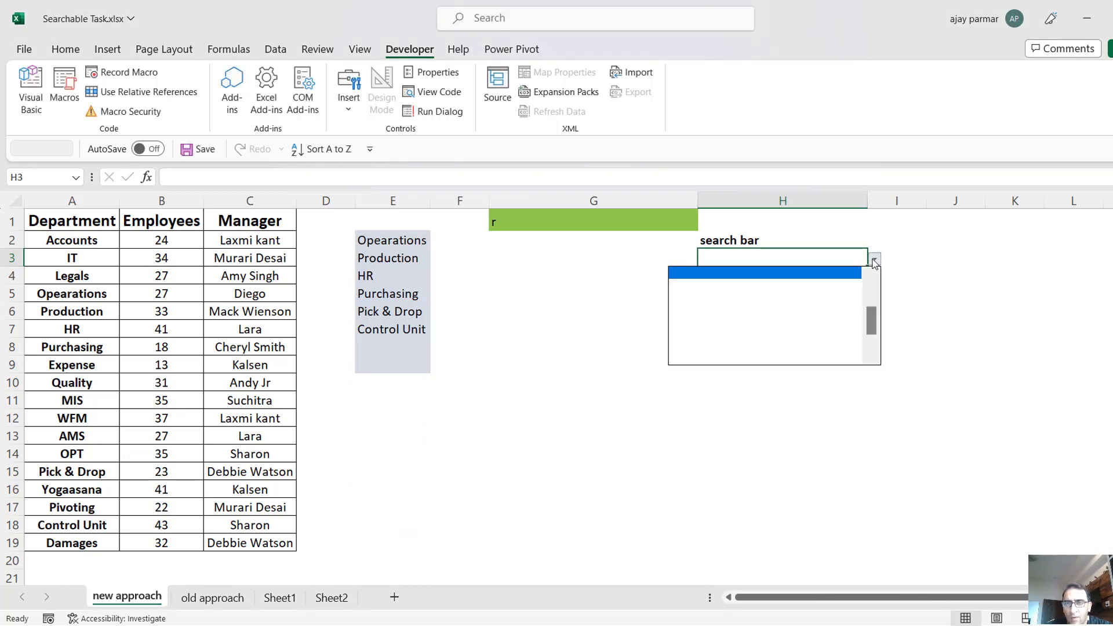
scroll(871, 328, "up", 2)
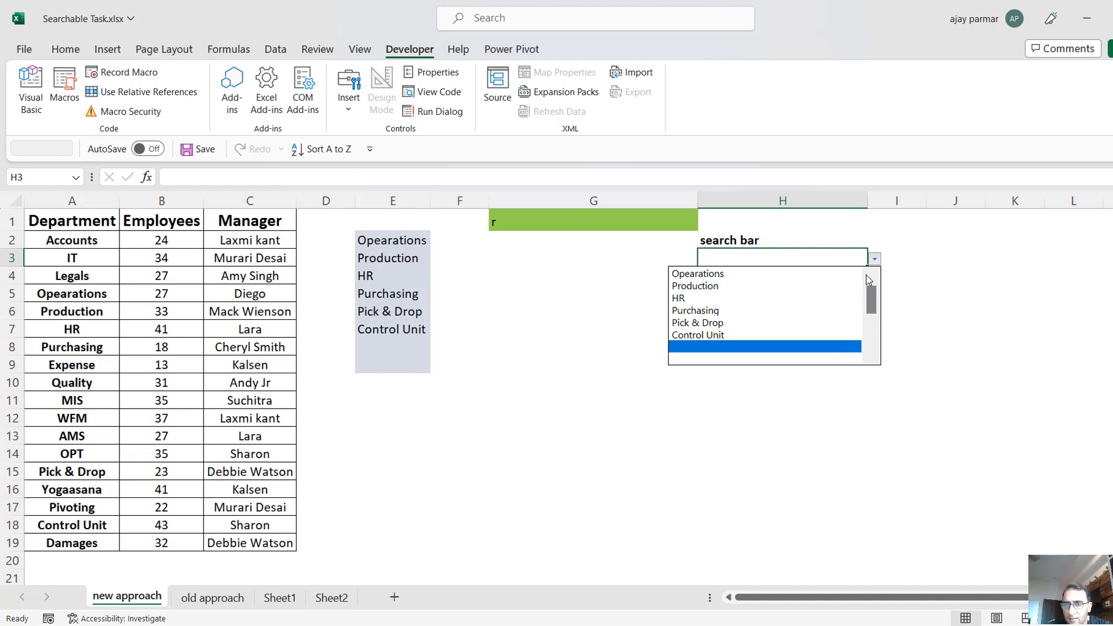
Replace the search text in G1 with u to test the list behind the drop-down.
left_click(564, 219)
left_click(563, 222)
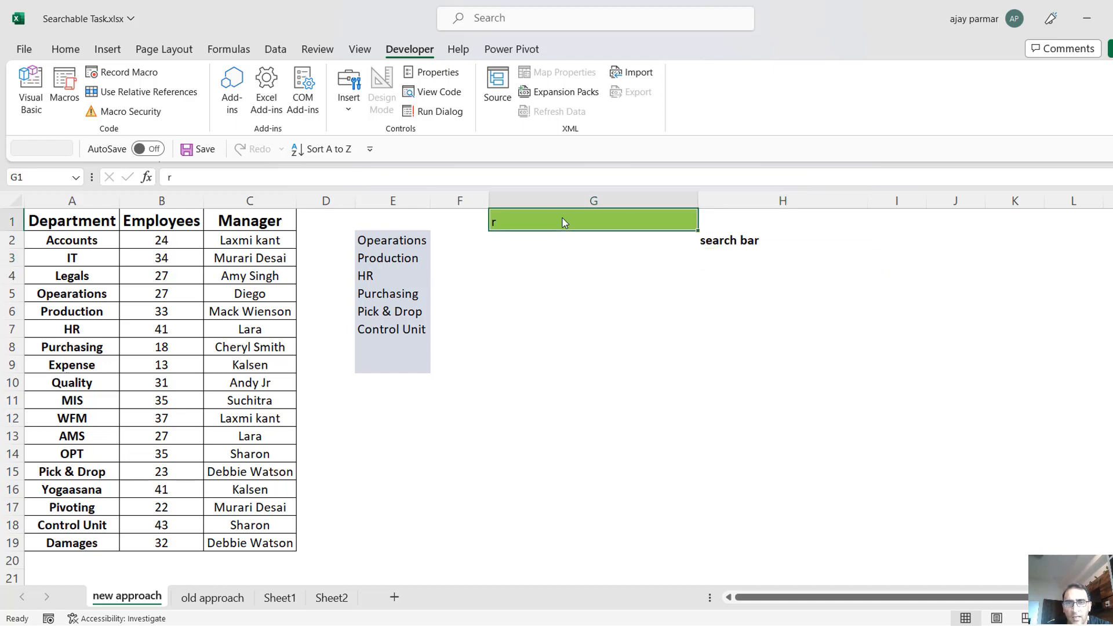
type("u")
key("Return")
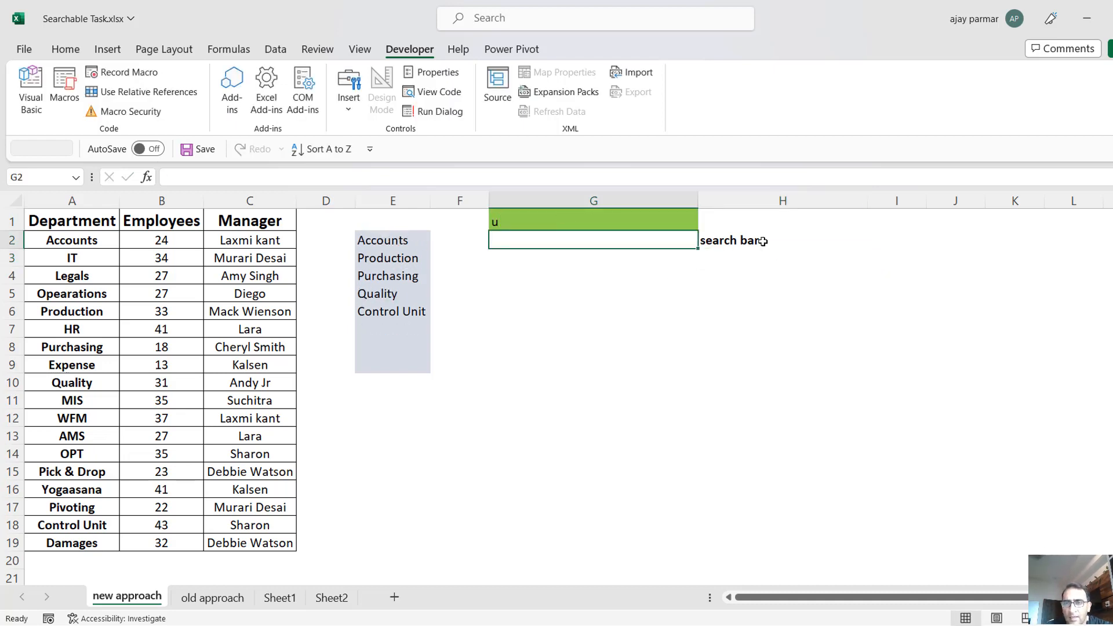
Review the full drop-down list in H3 for the search text u, including the entries at its end.
left_click(729, 258)
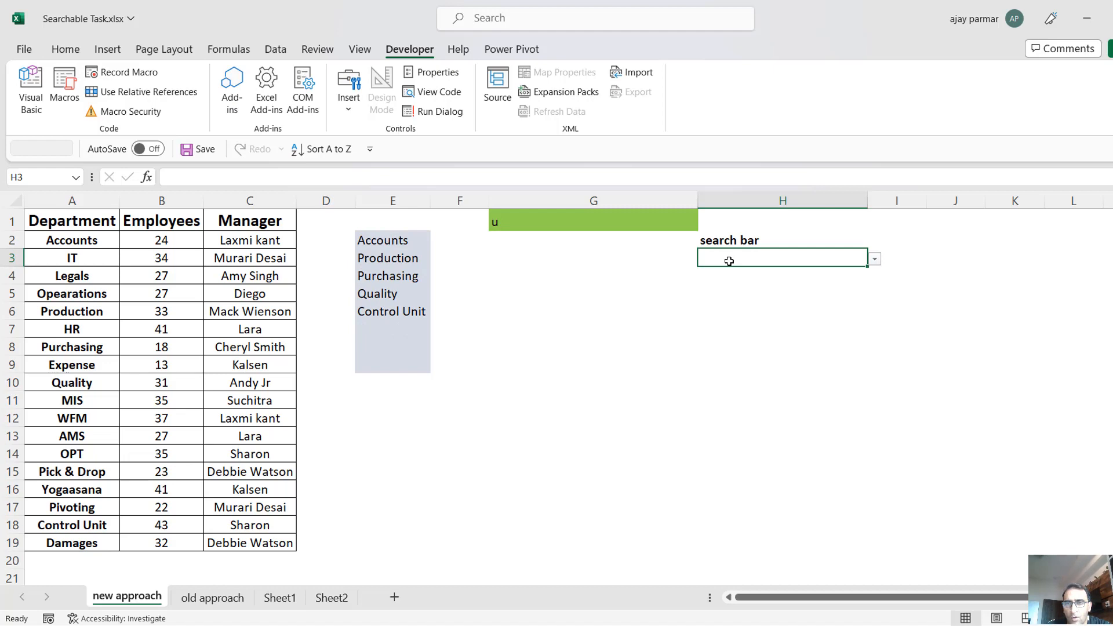
left_click(875, 260)
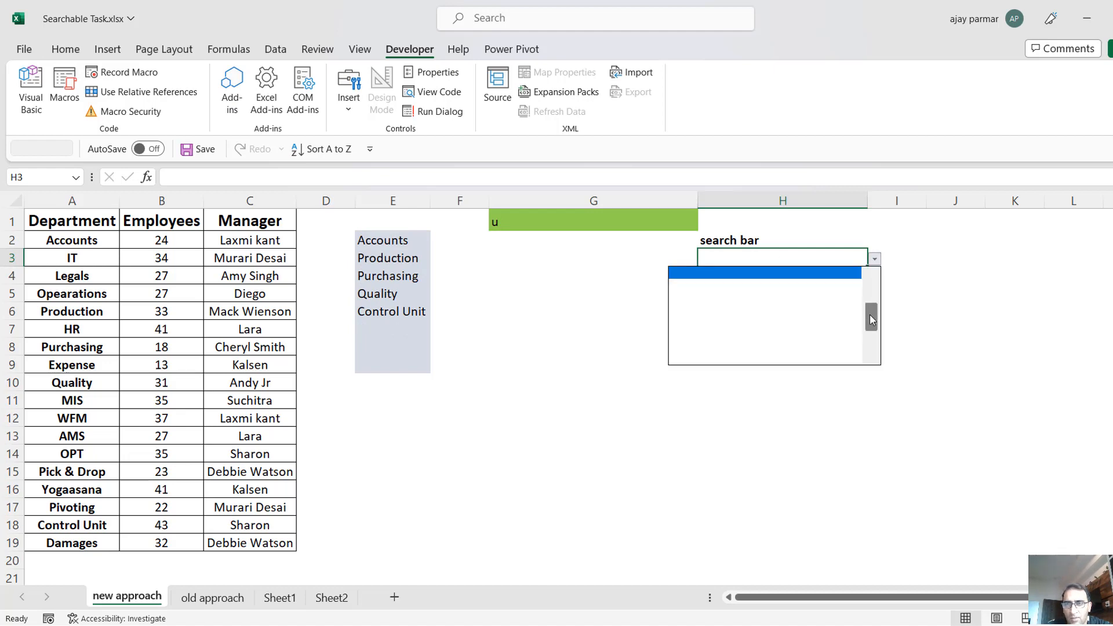
left_click_drag(872, 318, 873, 282)
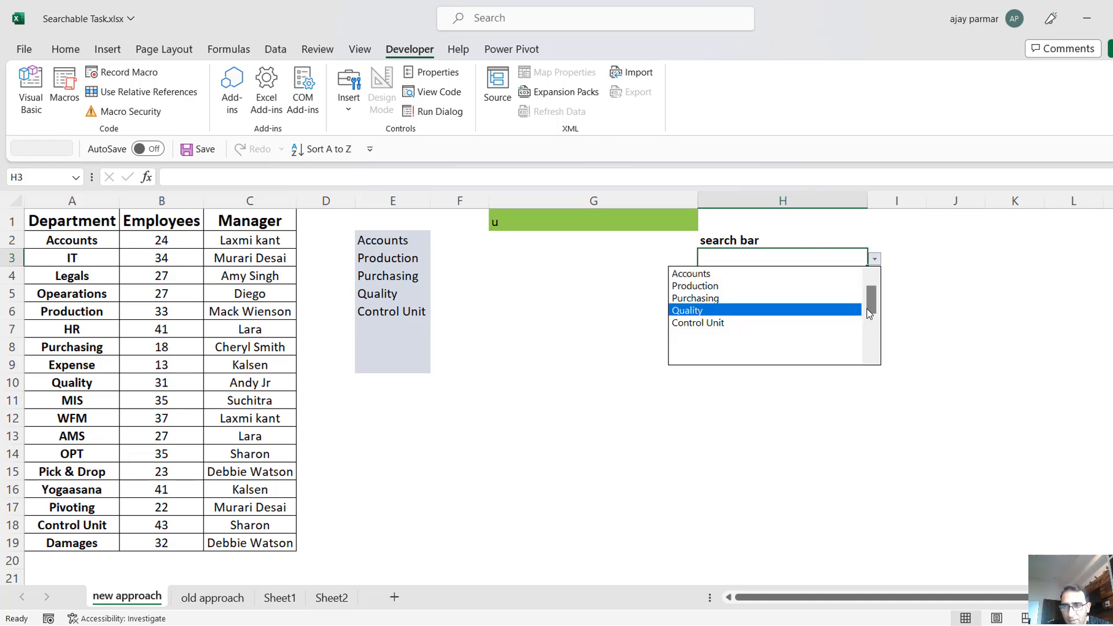
left_click_drag(871, 305, 870, 366)
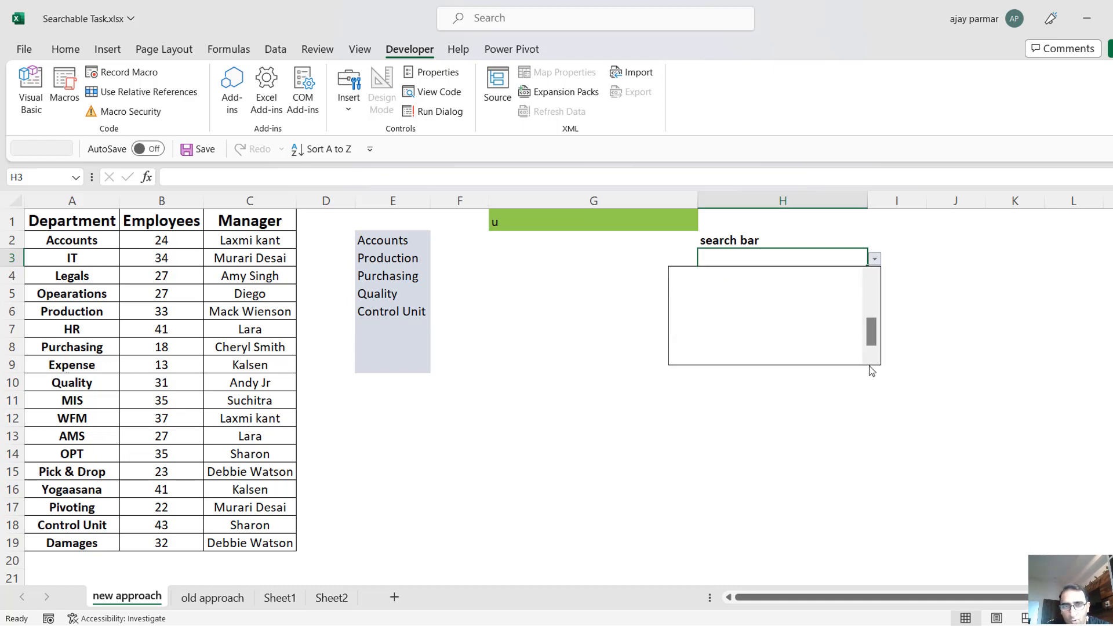
left_click_drag(872, 337, 876, 282)
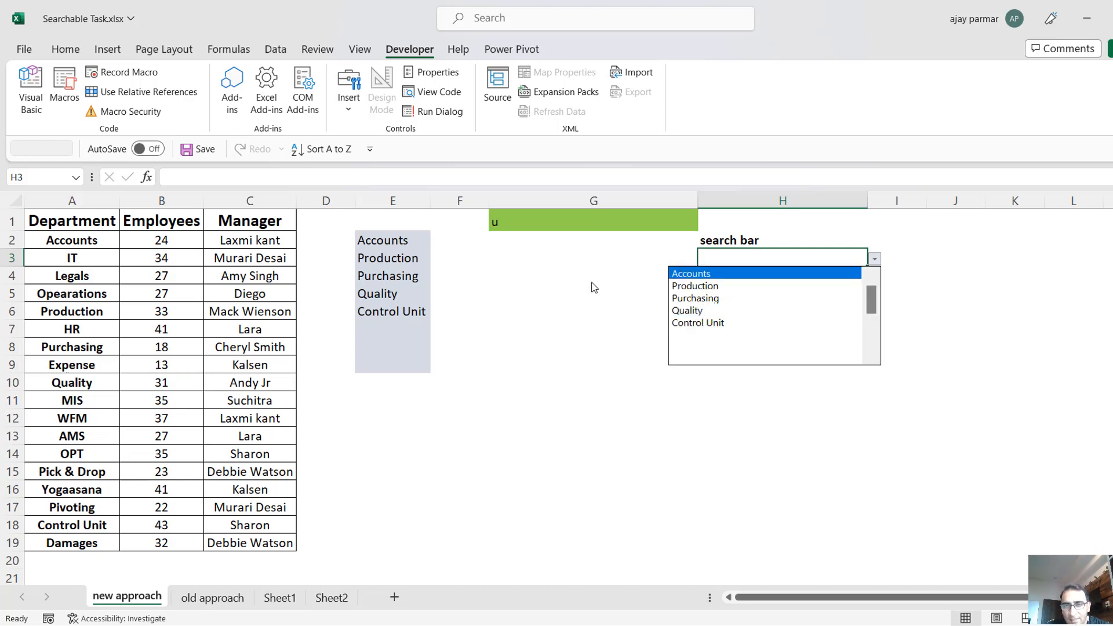
left_click(399, 337)
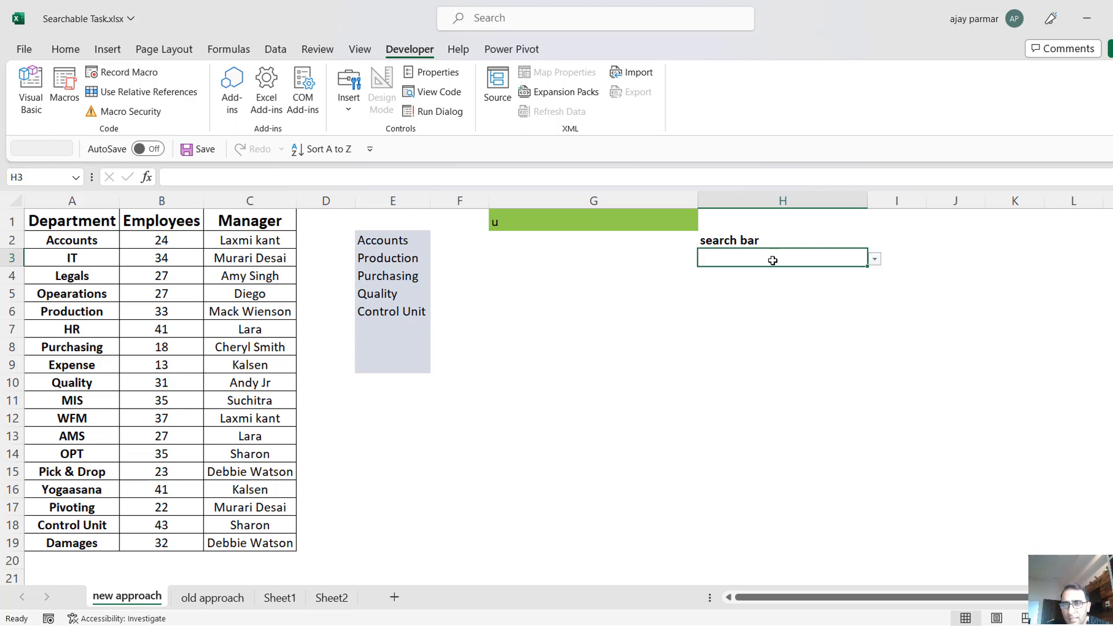
Put a black outside border around search cell H3.
left_click(495, 222)
left_click(743, 262)
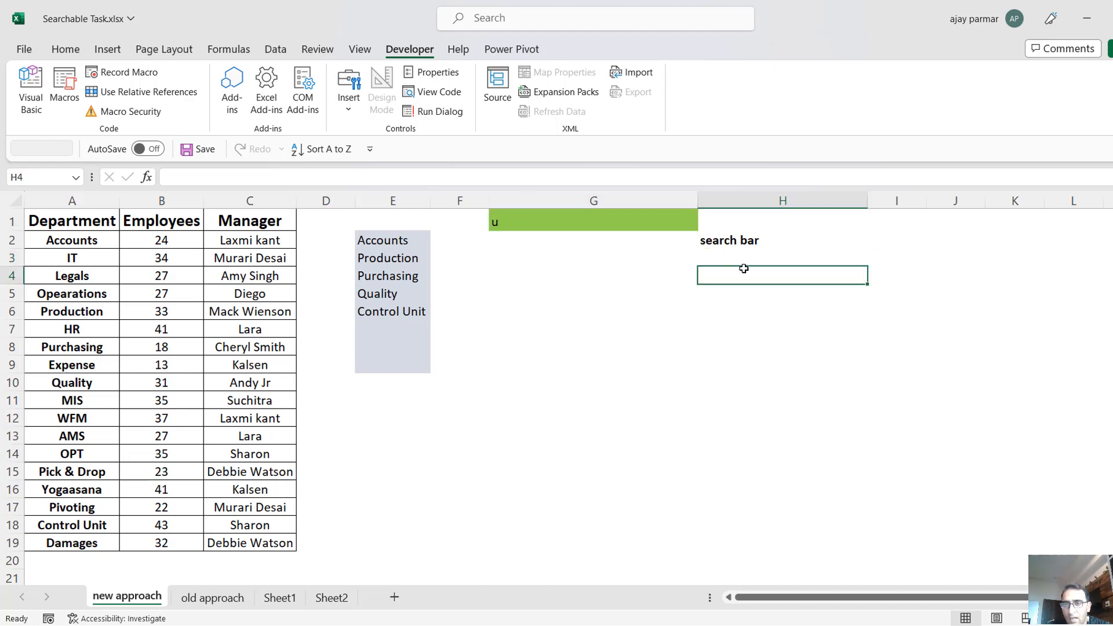
left_click(74, 51)
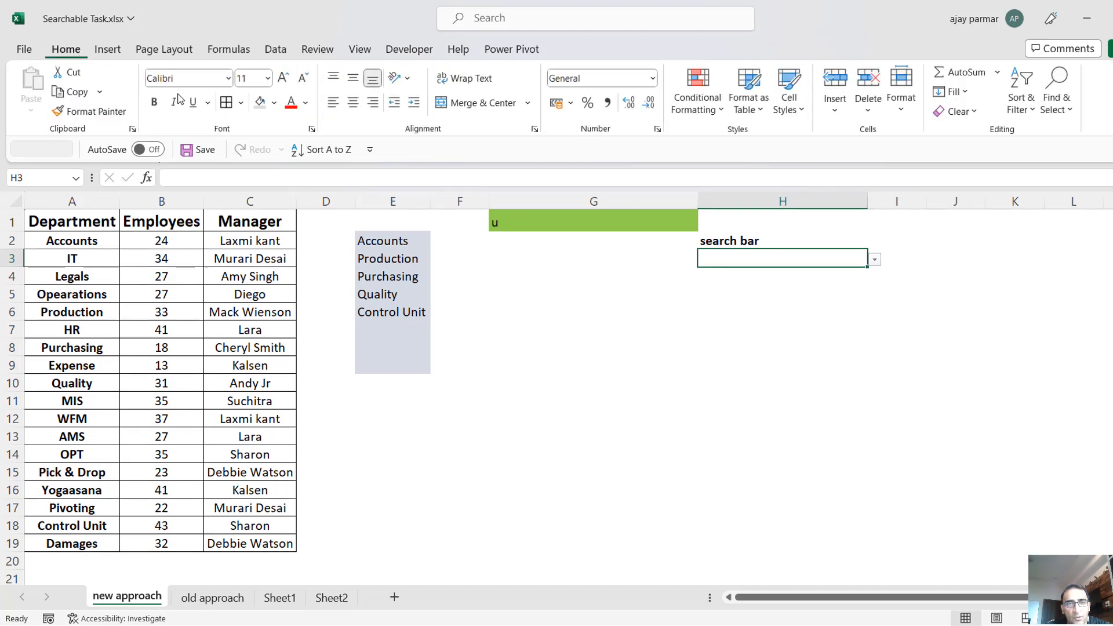
left_click(240, 103)
left_click(238, 303)
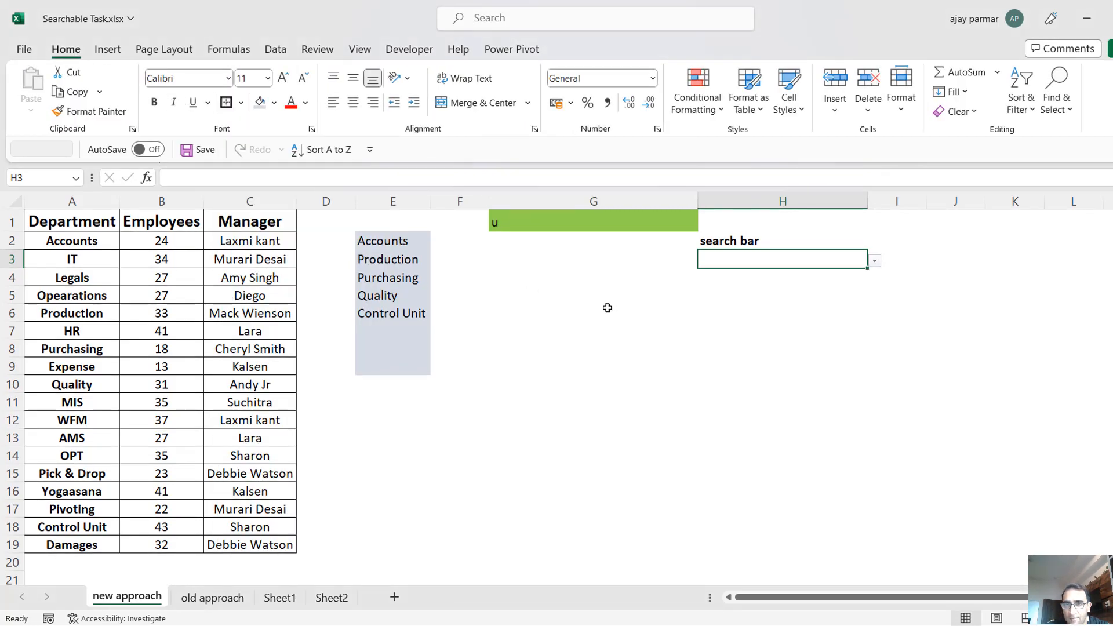
left_click(608, 310)
Point the search text reference in the E2 formula to H3, giving =FILTER(A2:A19,ISNUMBER(SEARCH(H3,A2:A19))).
left_click(743, 260)
left_click(538, 221)
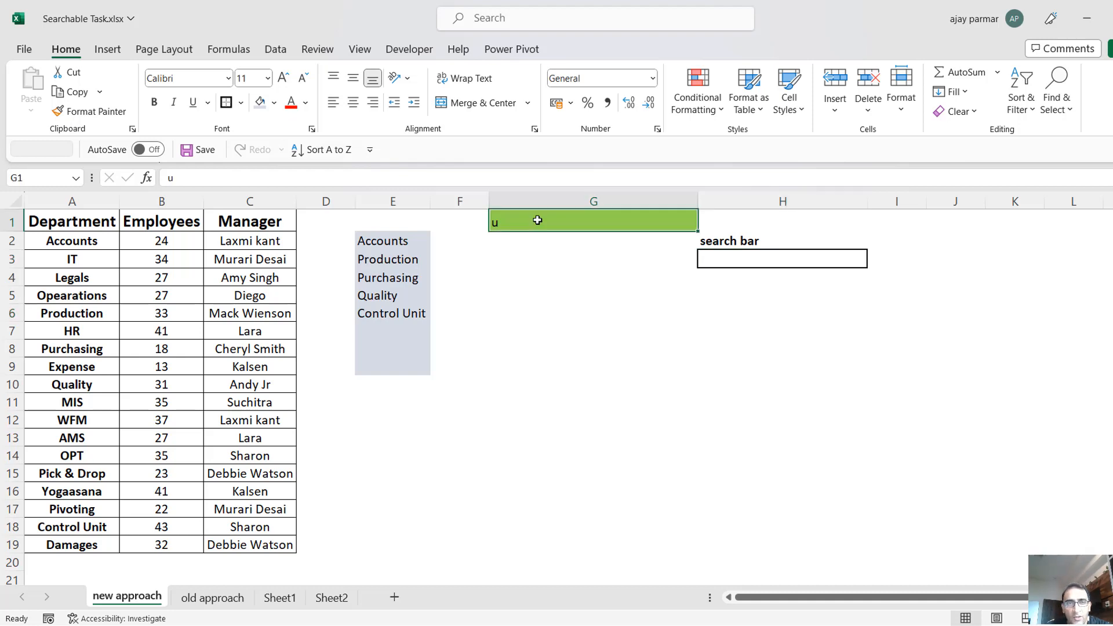
left_click(369, 239)
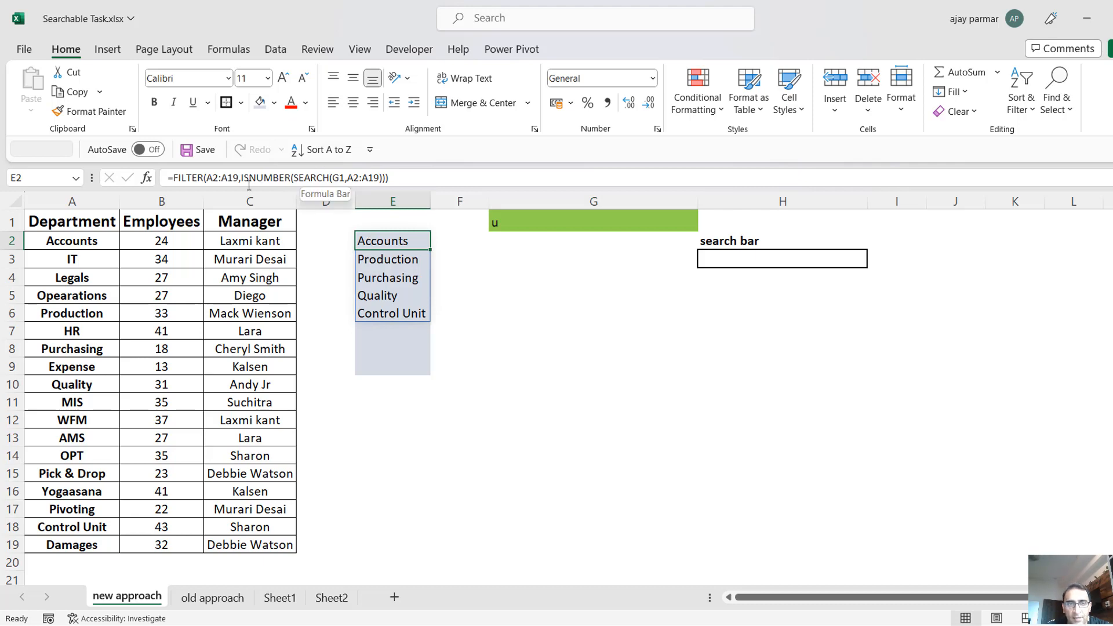
left_click(252, 181)
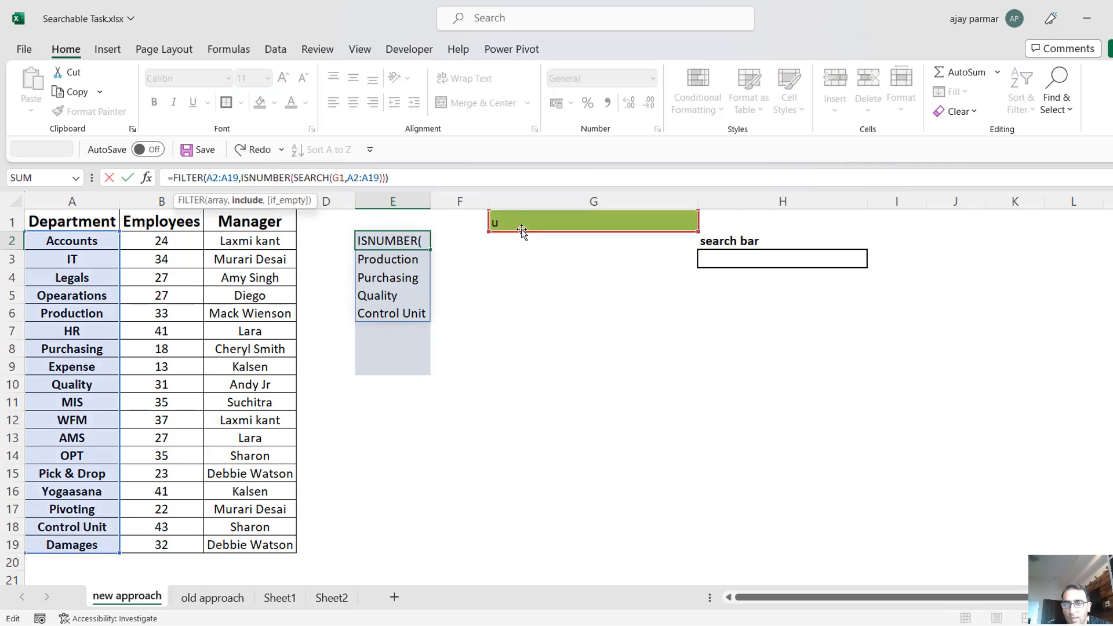
left_click_drag(522, 231, 780, 266)
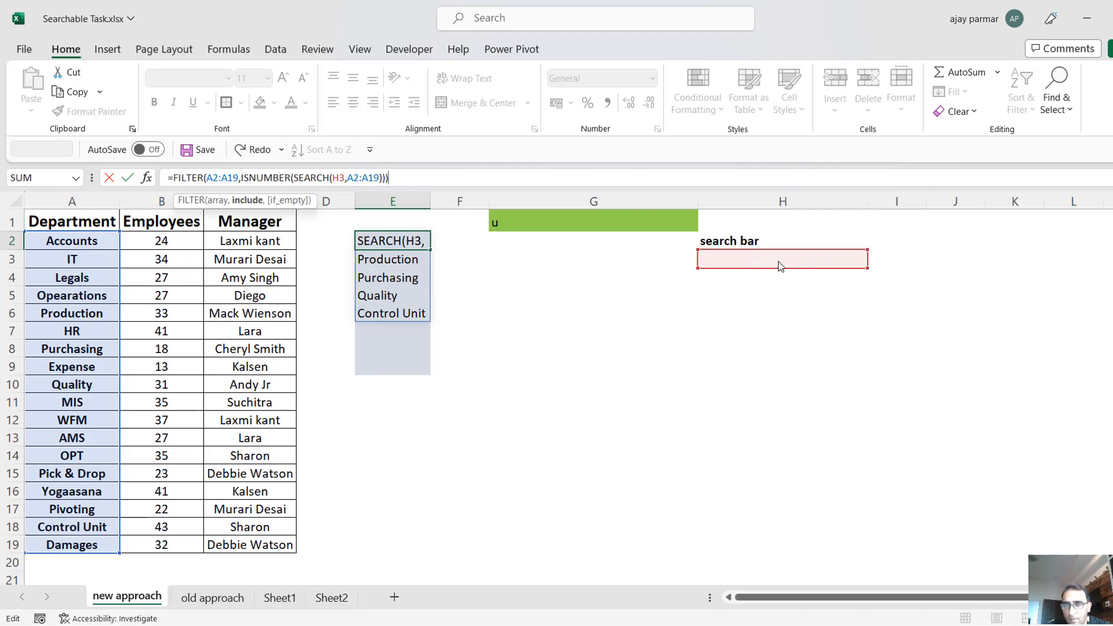
key("Return")
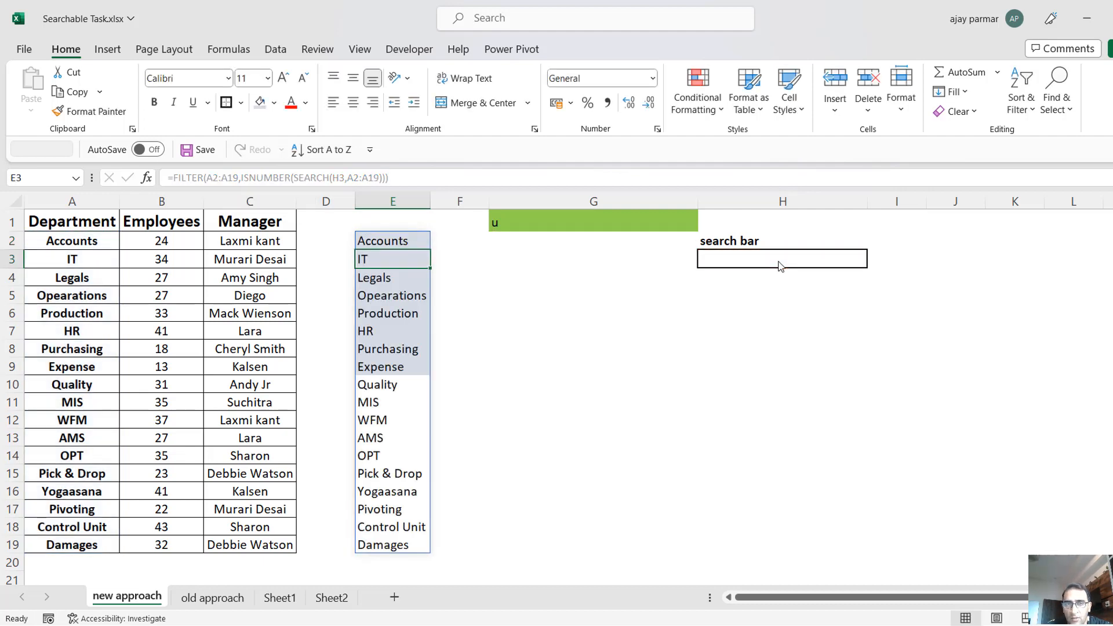
Check the department options in H3's drop-down and clear the search text from G1.
left_click(726, 265)
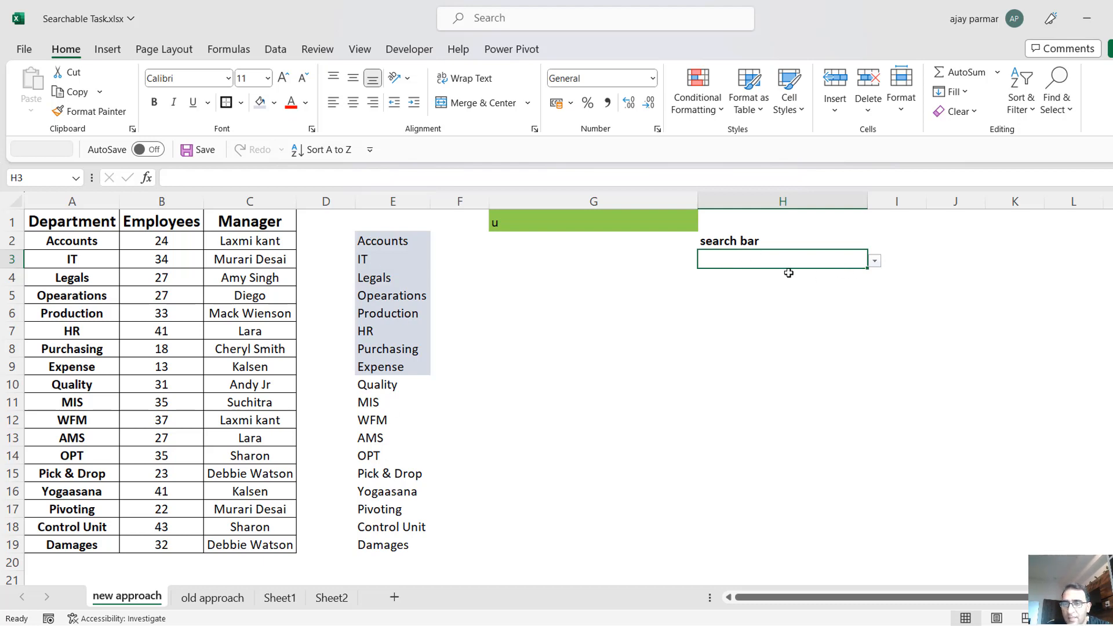
left_click(875, 262)
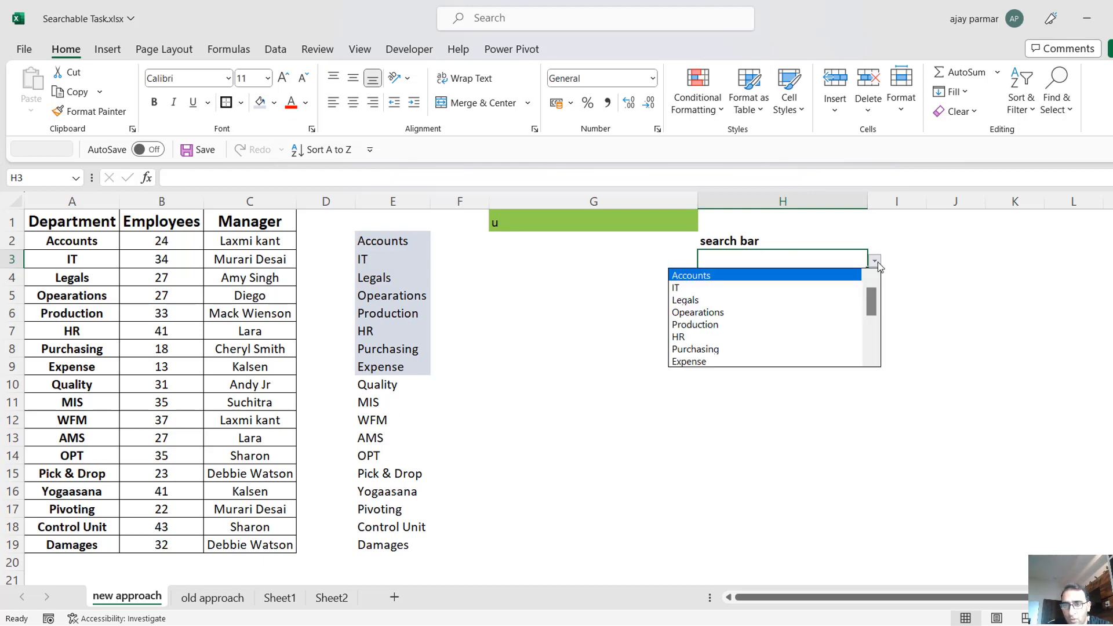
mouse_move(868, 297)
left_mouse_down()
mouse_move(871, 329)
mouse_move(869, 294)
left_mouse_up()
left_click(759, 259)
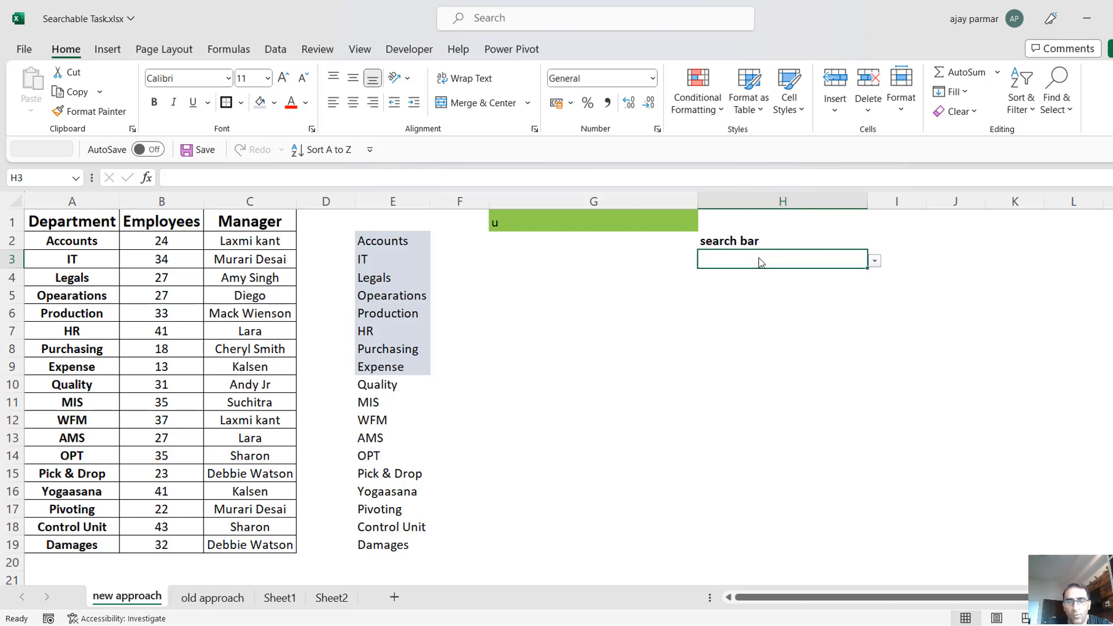
left_click(592, 223)
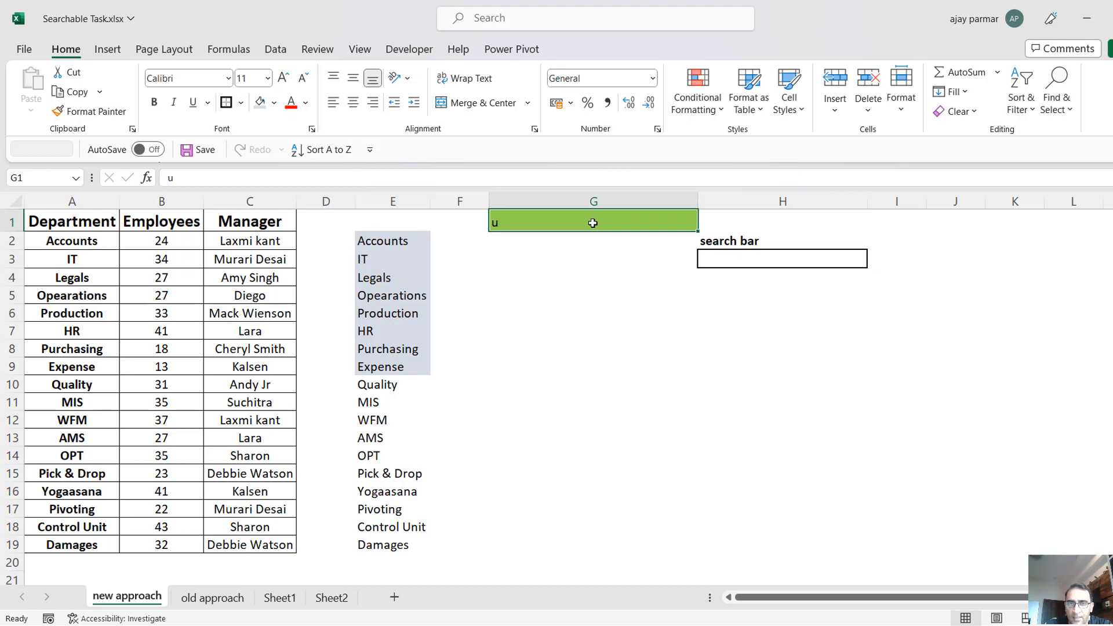
key("Delete")
Try to enter the search text u in H3 and open its drop-down list.
left_click(720, 258)
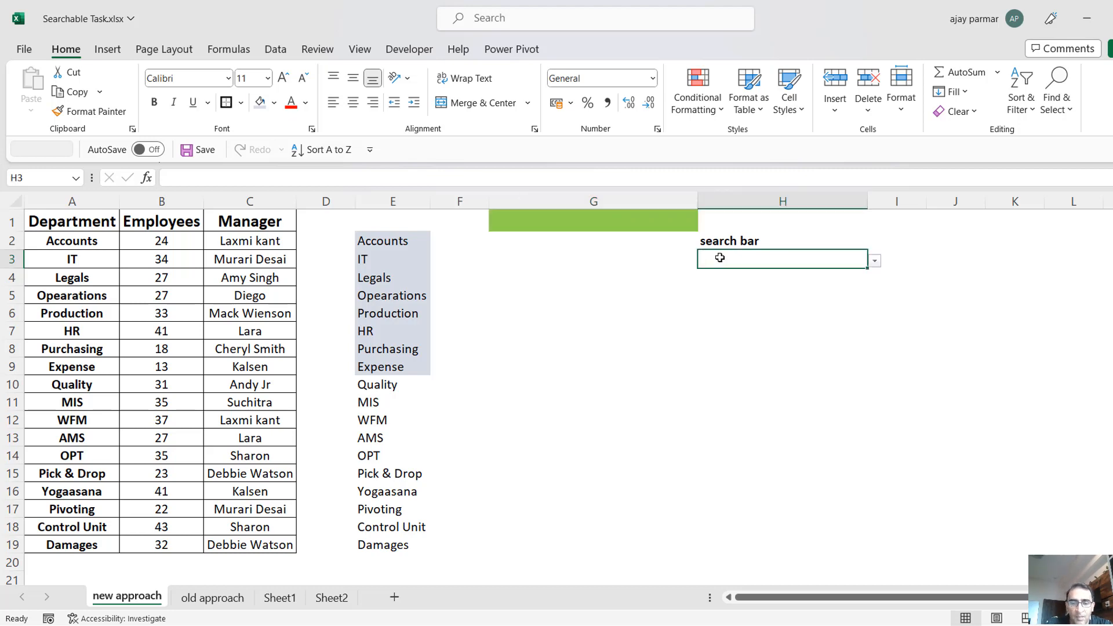
type("u")
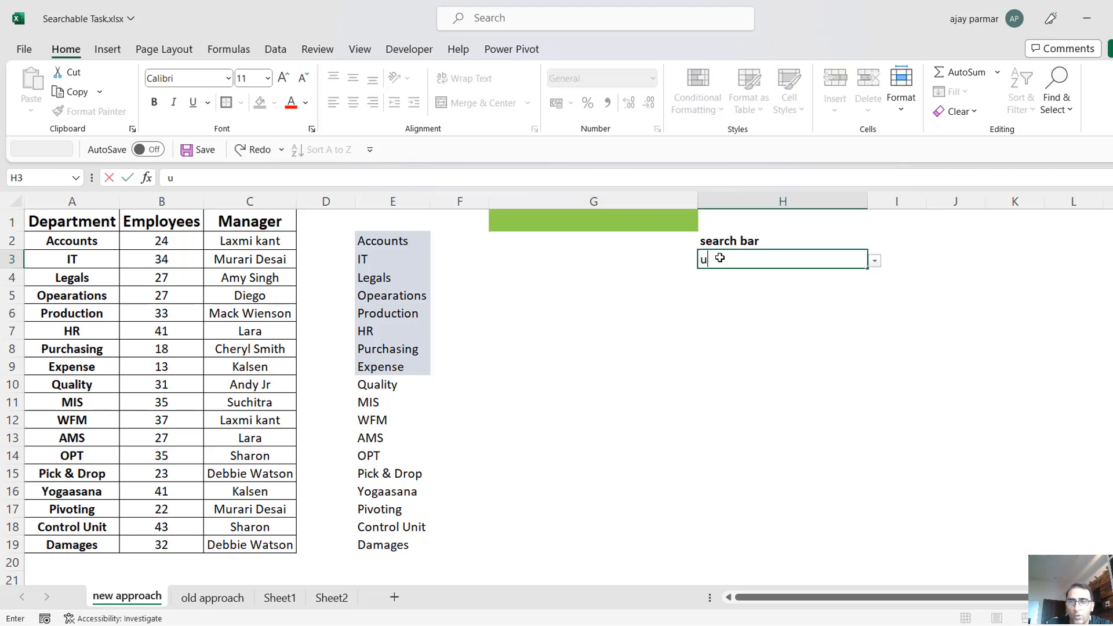
left_click(877, 264)
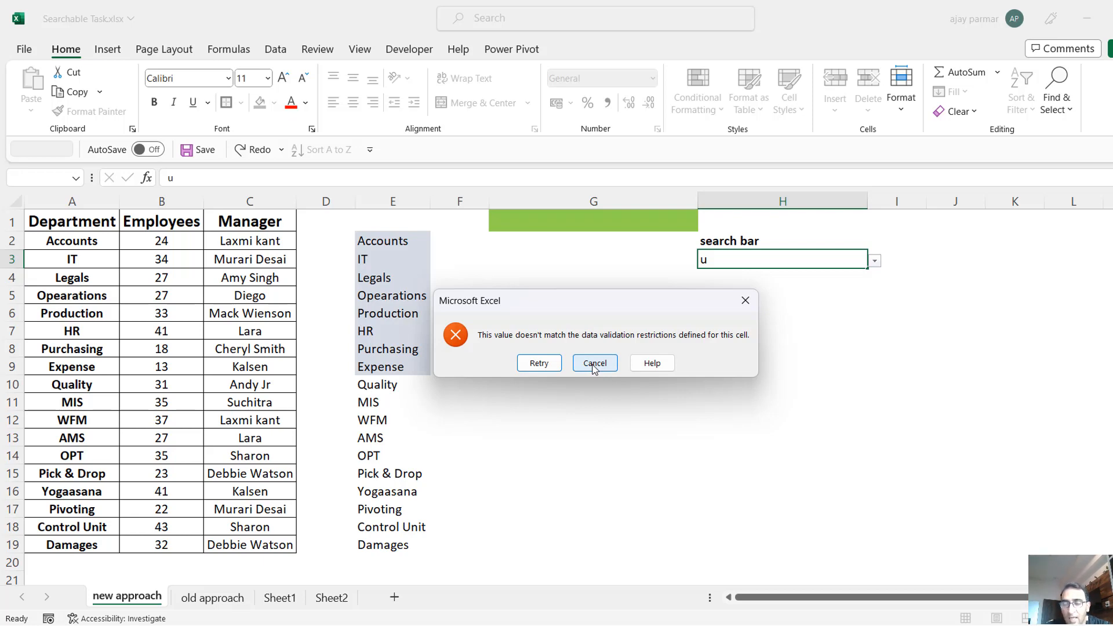
left_click(595, 364)
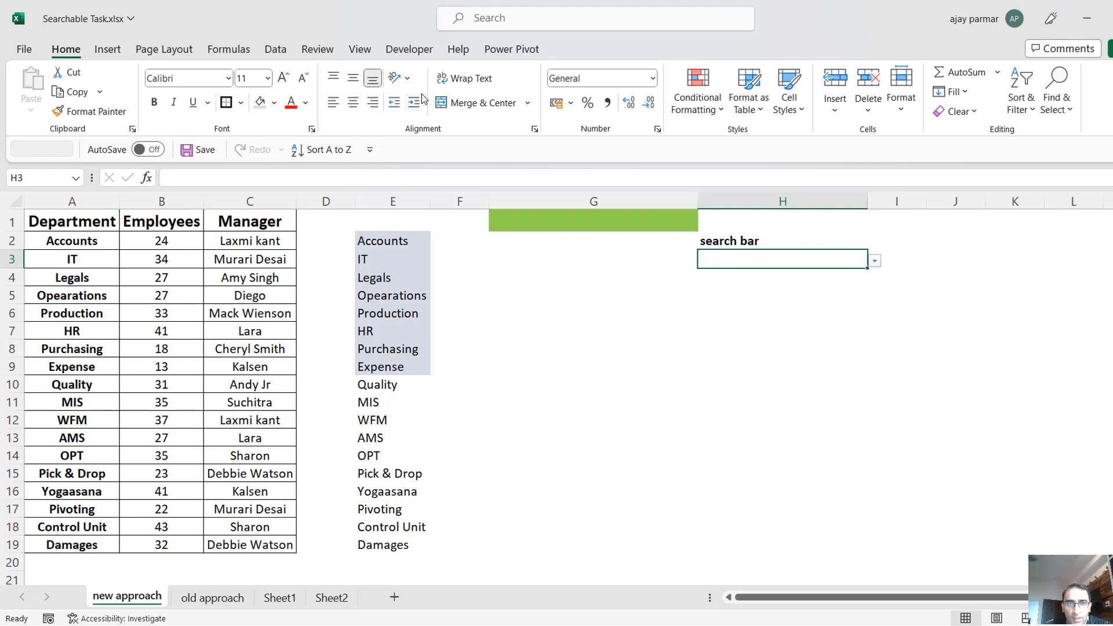
Turn off the error alert for invalid data in the data validation of search cell H3.
left_click(277, 50)
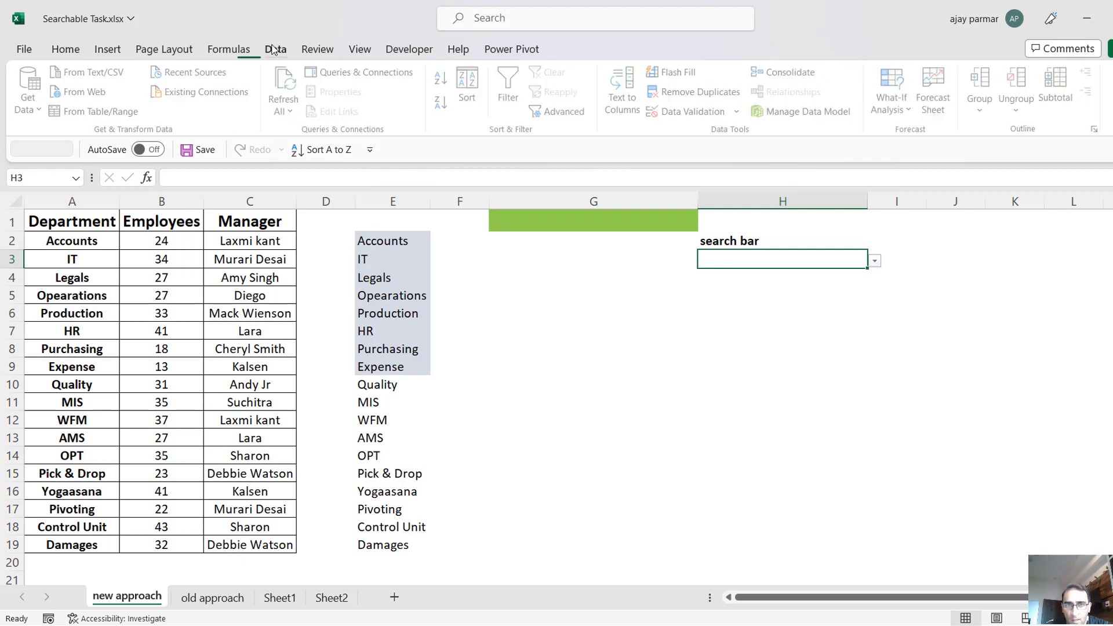
left_click(696, 113)
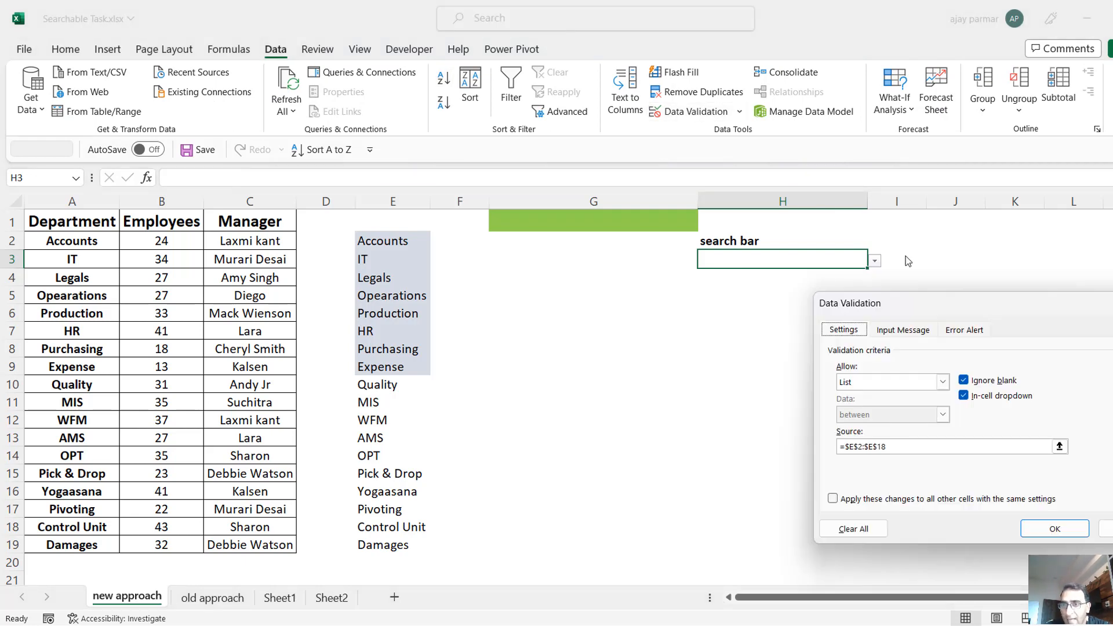
left_click(965, 332)
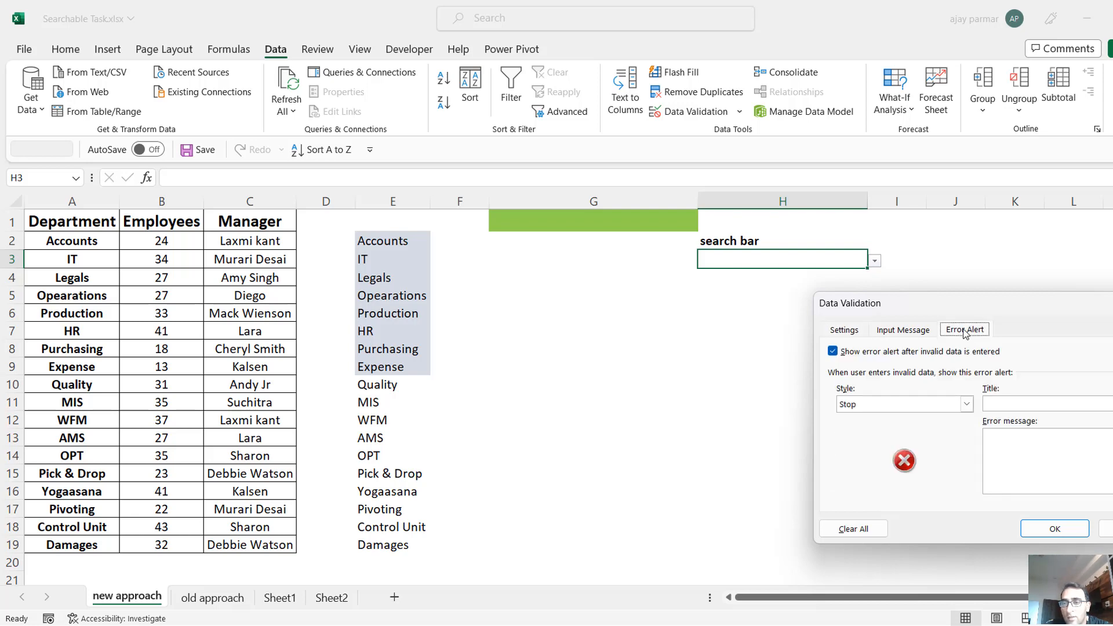
left_click(833, 352)
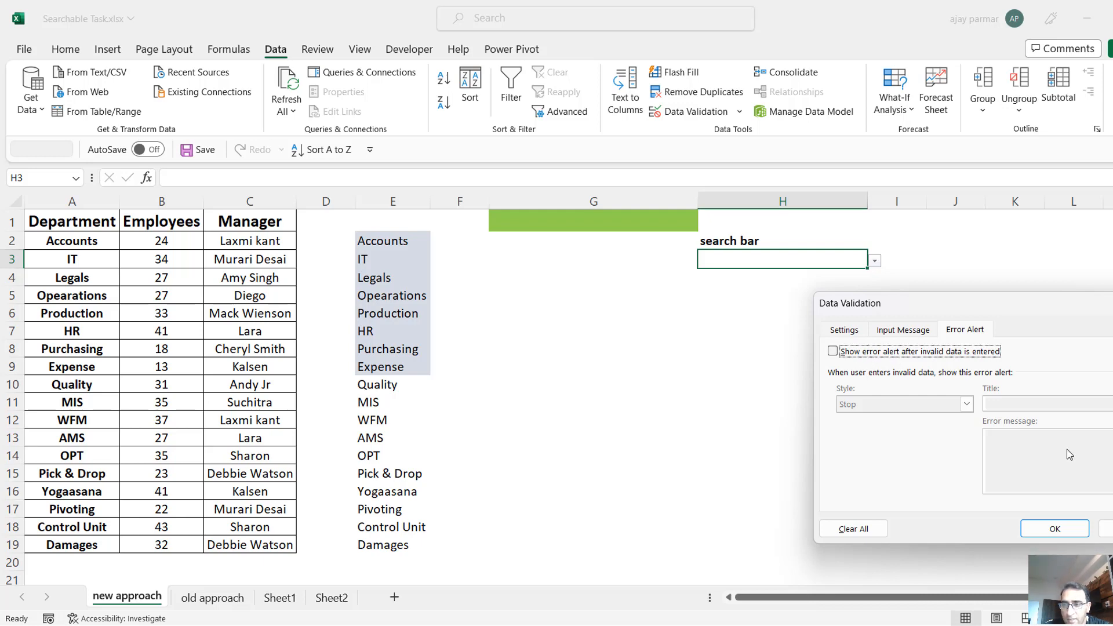
left_click(1061, 528)
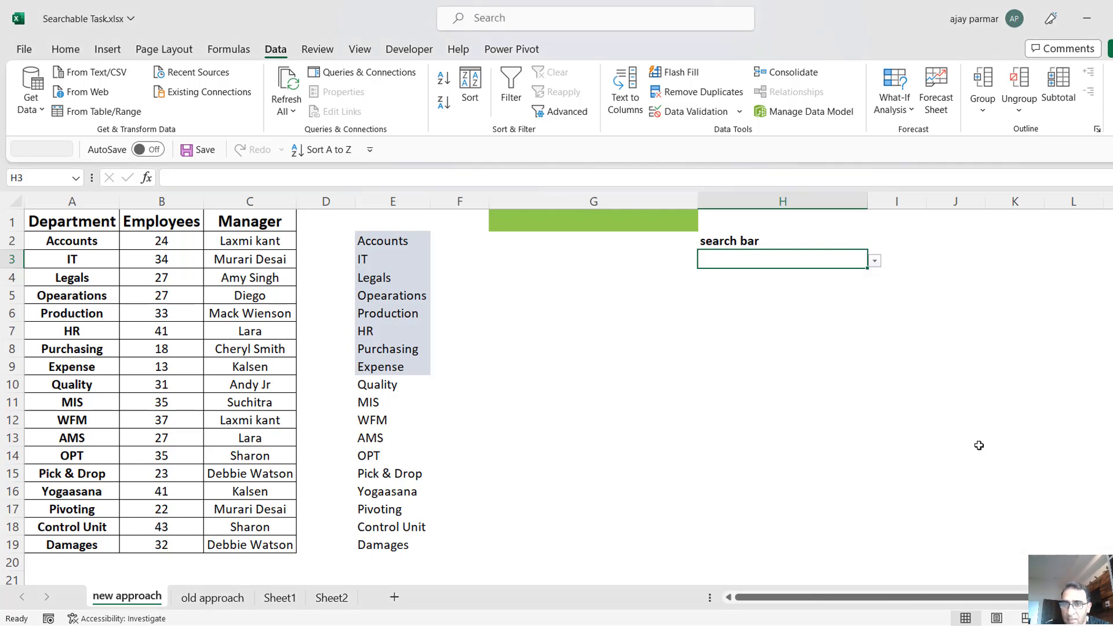
Enter the search text u in H3 and check the departments offered in its drop-down list.
type("u")
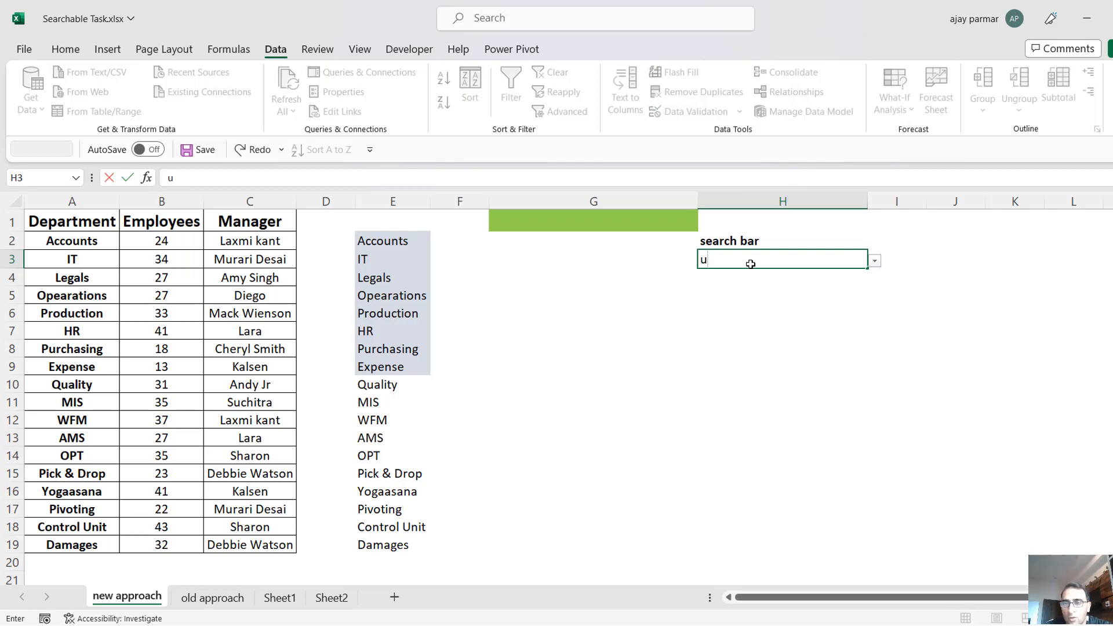
left_click(876, 262)
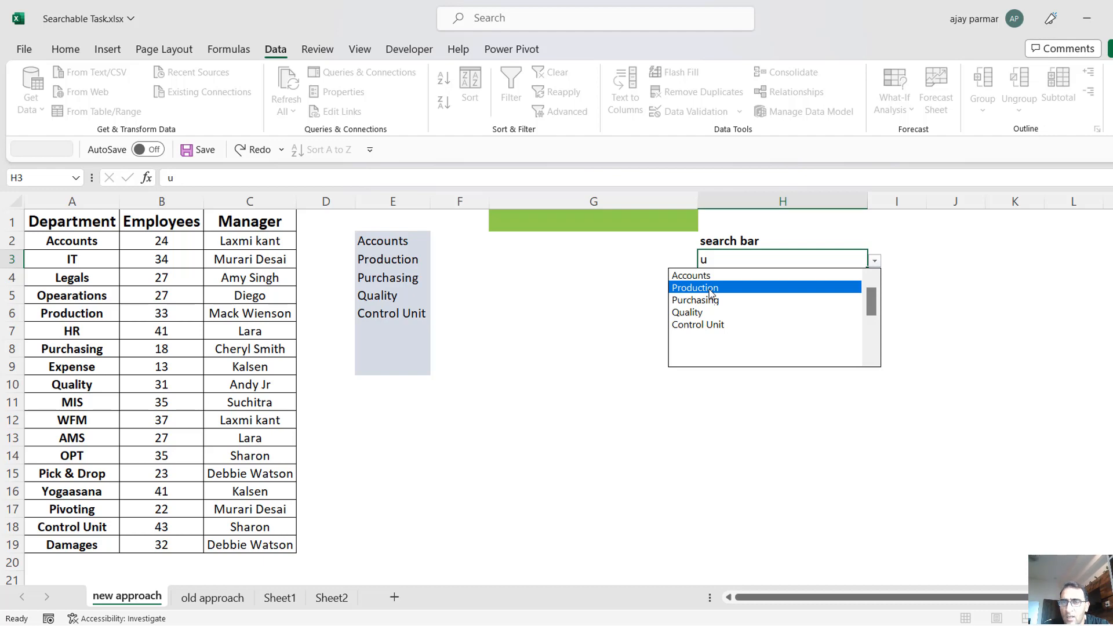
left_click(731, 262)
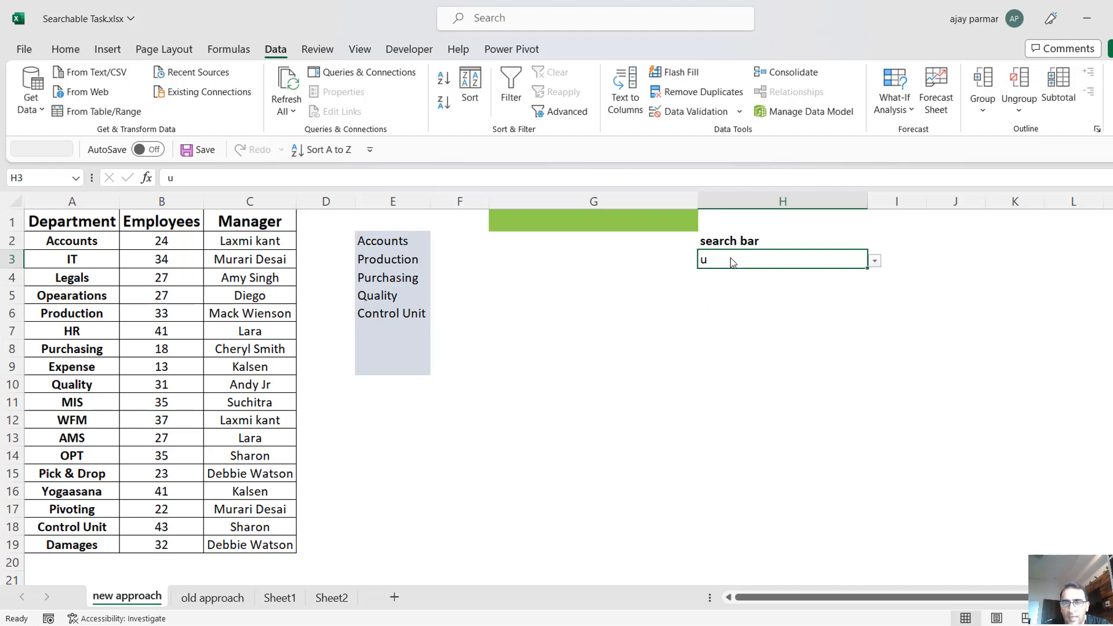
Extend the search text in H3 to uct and check the narrowed drop-down list.
double_click(717, 259)
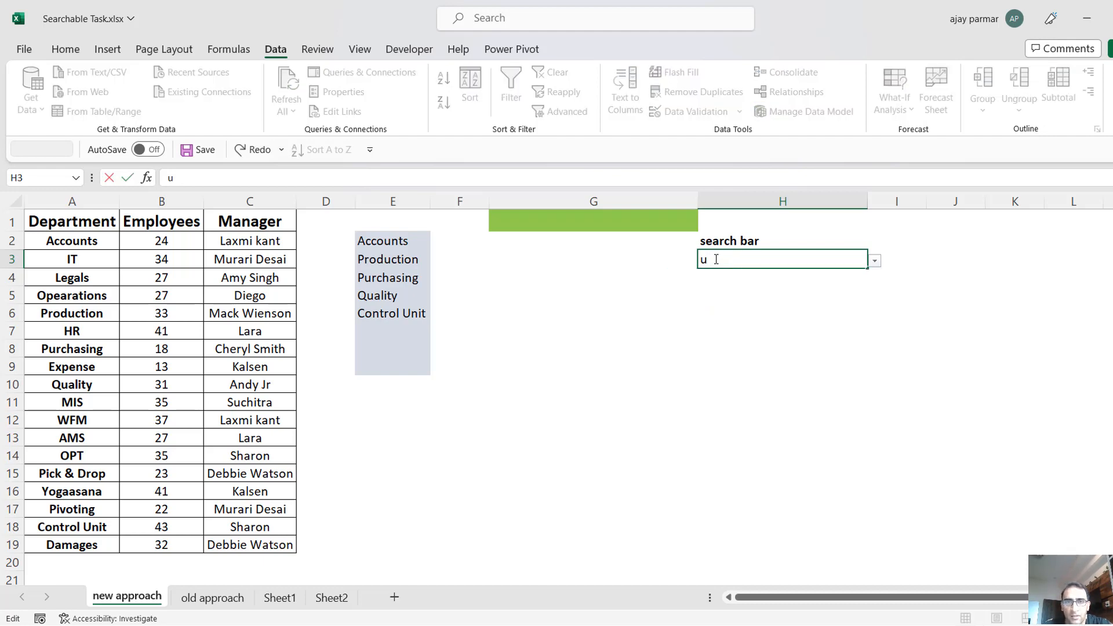
type("ct")
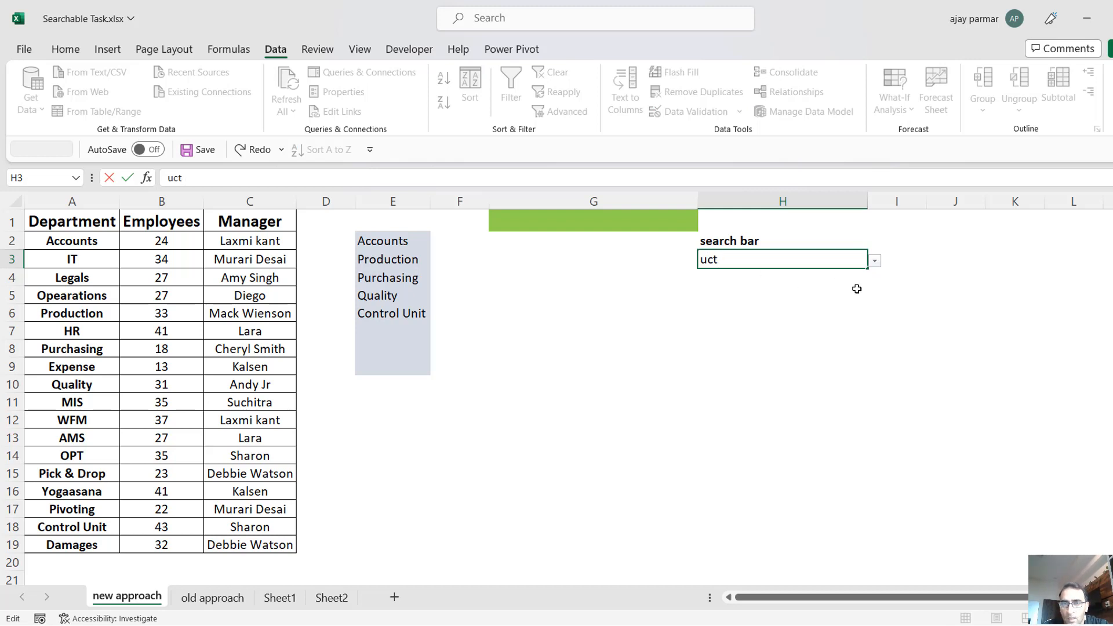
left_click(875, 262)
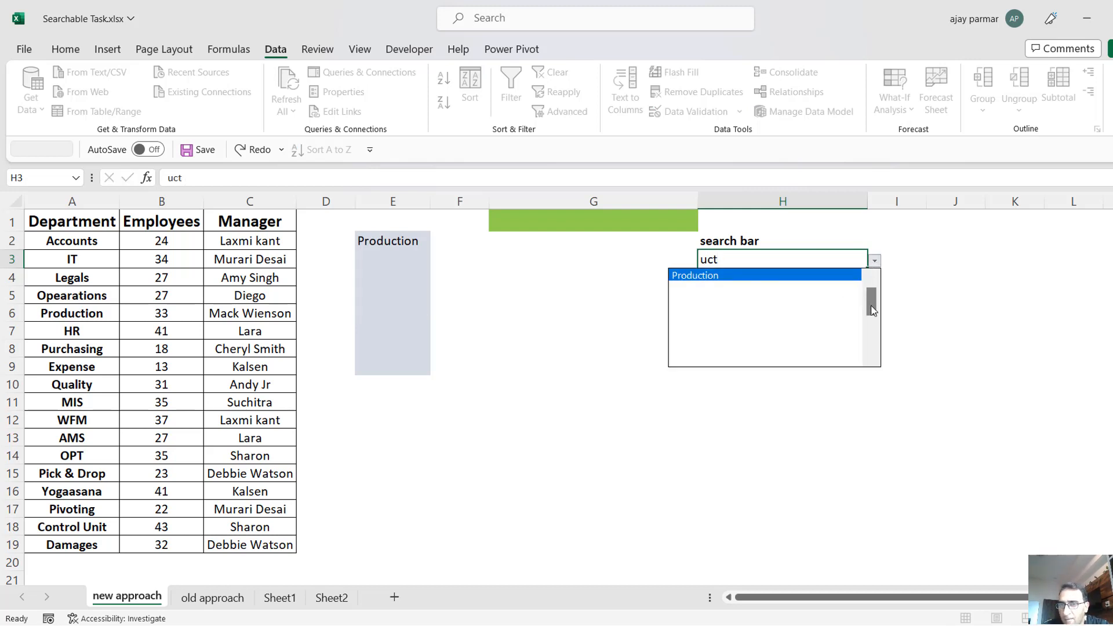
left_click(733, 259)
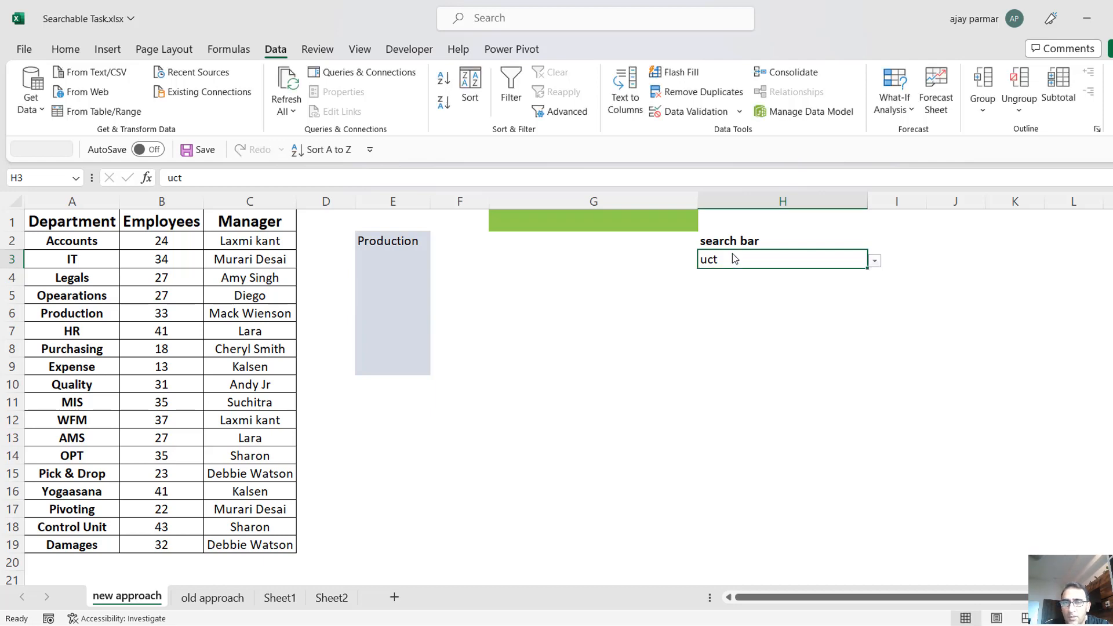
Replace the search text in H3 with t and open its drop-down list.
double_click(722, 260)
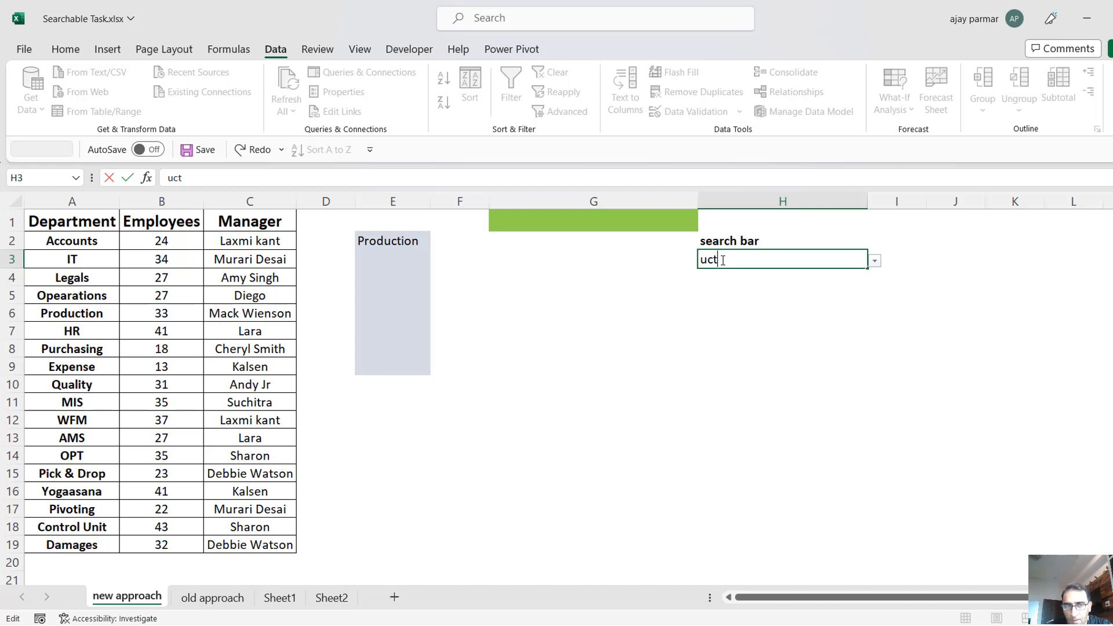
key("BackSpace")
key("BackSpace")
key("BackSpace")
type("t")
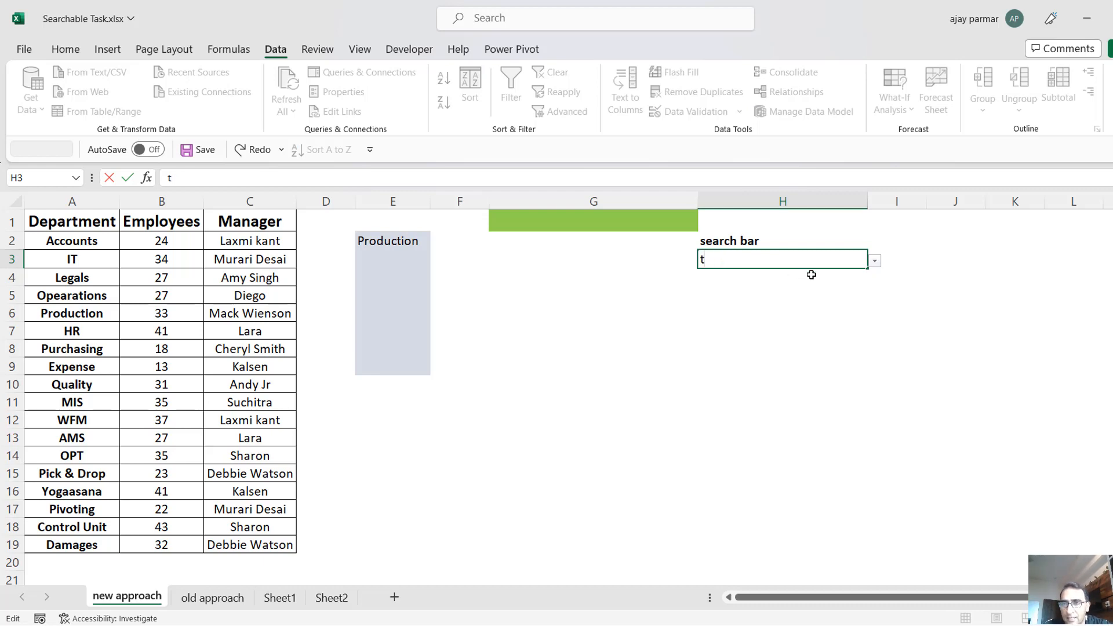
left_click(880, 266)
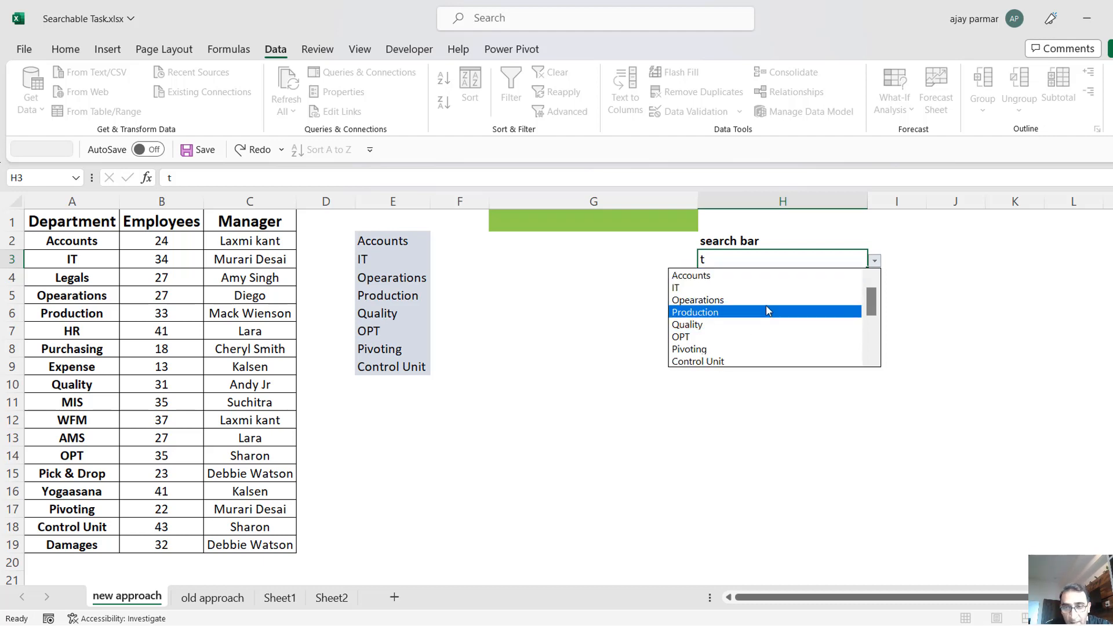
Examine H3's drop-down list for blank entries past the matches and compare it with the filtered list in column E.
left_click_drag(873, 302, 879, 371)
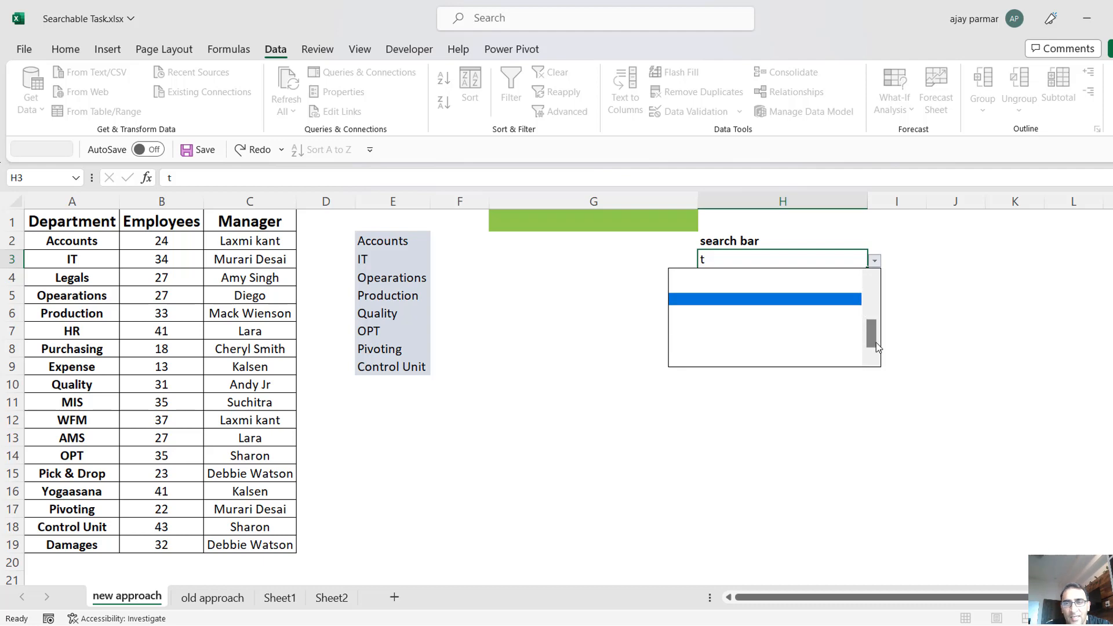
left_click_drag(870, 339, 871, 273)
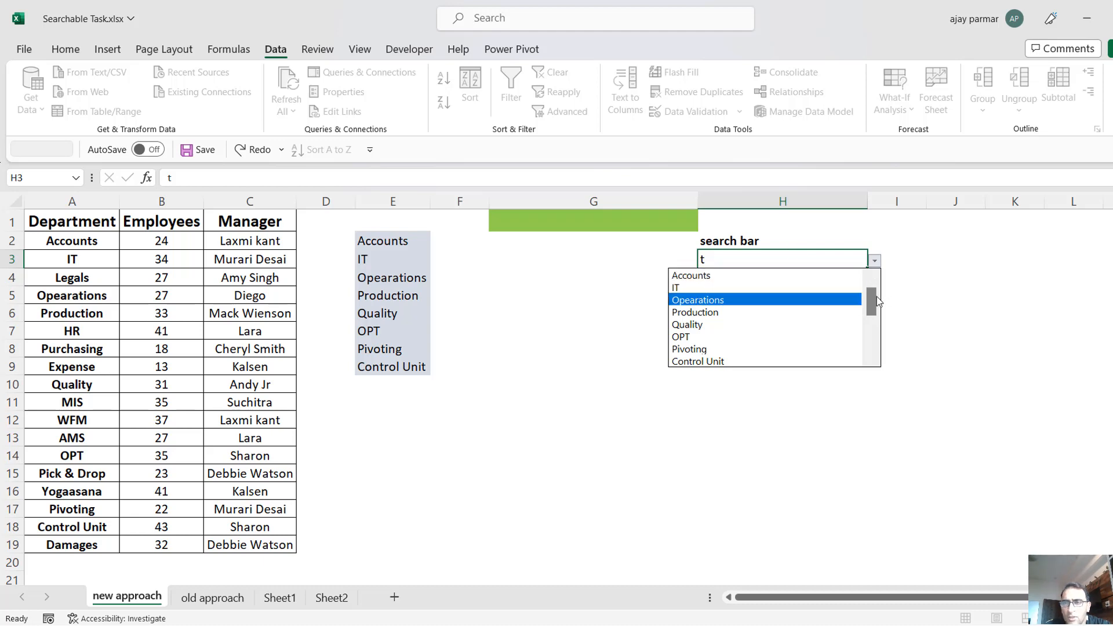
mouse_move(871, 315)
left_mouse_down()
mouse_move(870, 369)
mouse_move(870, 294)
left_mouse_up()
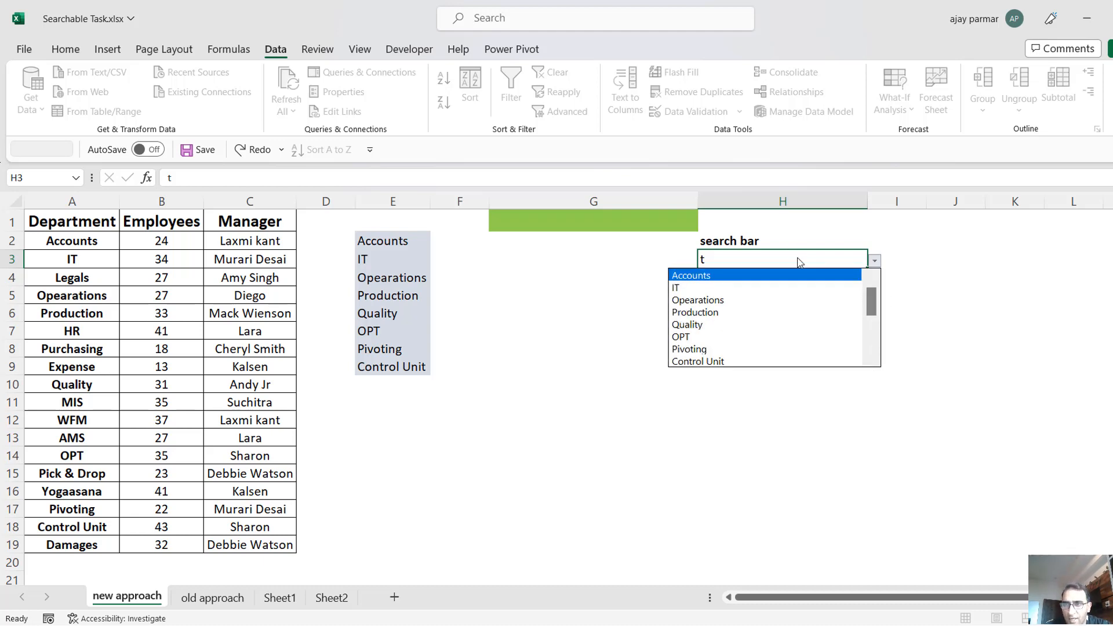
left_click_drag(871, 298, 872, 340)
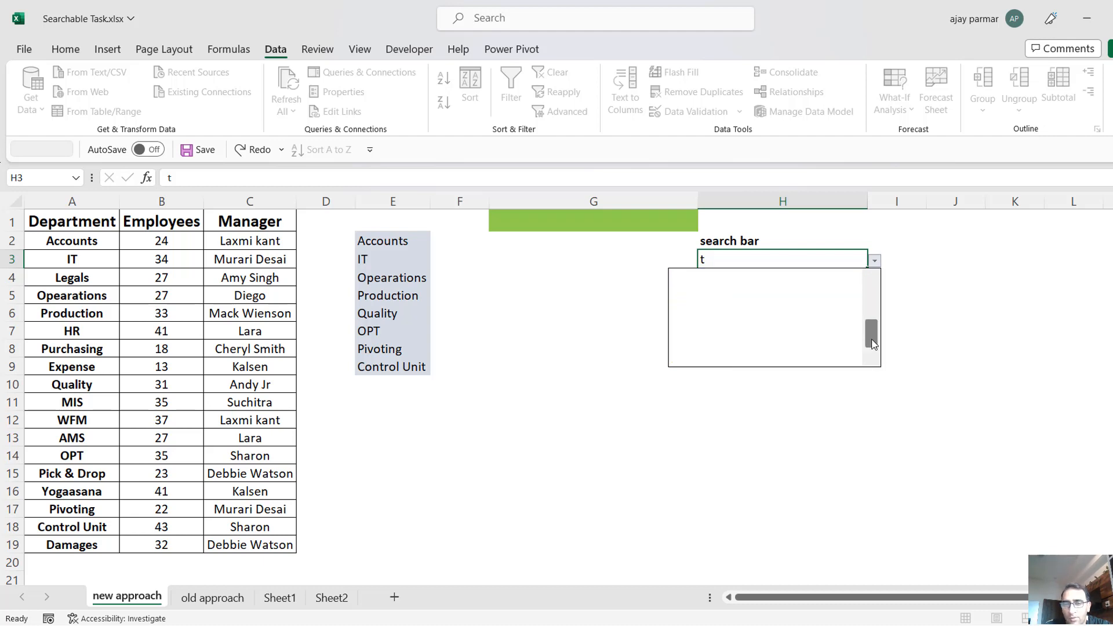
left_click(439, 405)
left_click(401, 407)
left_click(398, 527)
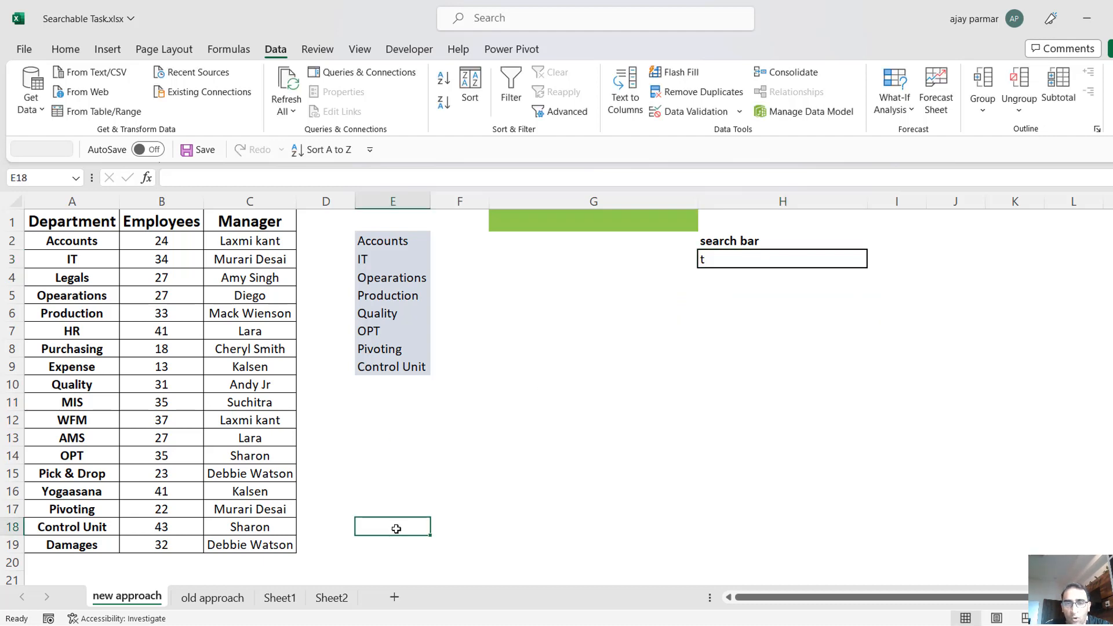
left_click(74, 332)
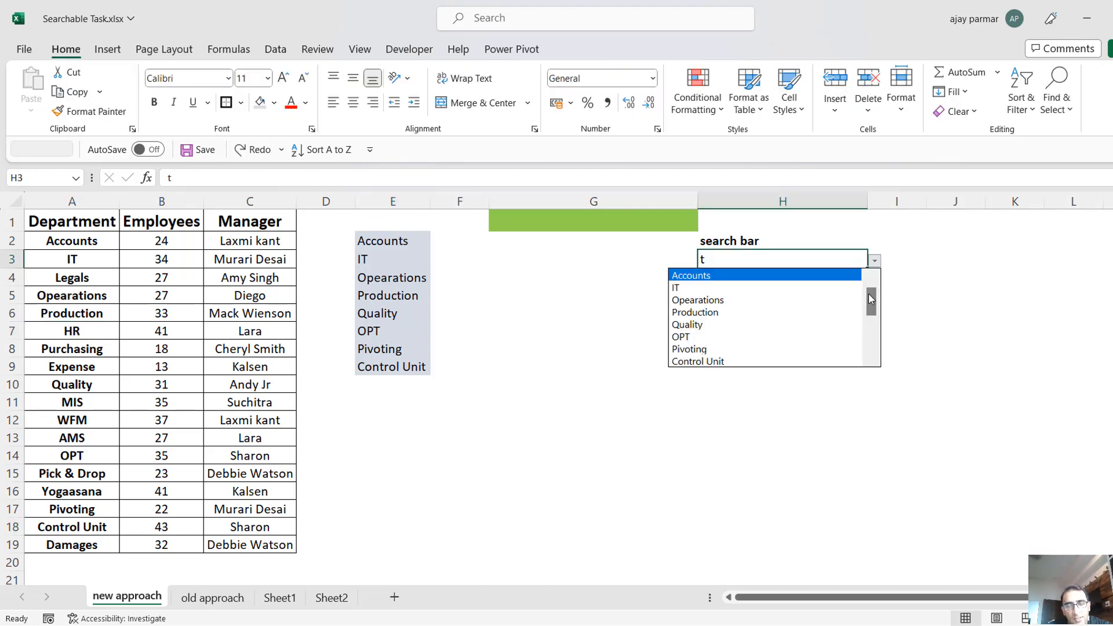
mouse_move(869, 299)
left_mouse_down()
mouse_move(878, 360)
mouse_move(872, 293)
left_mouse_up()
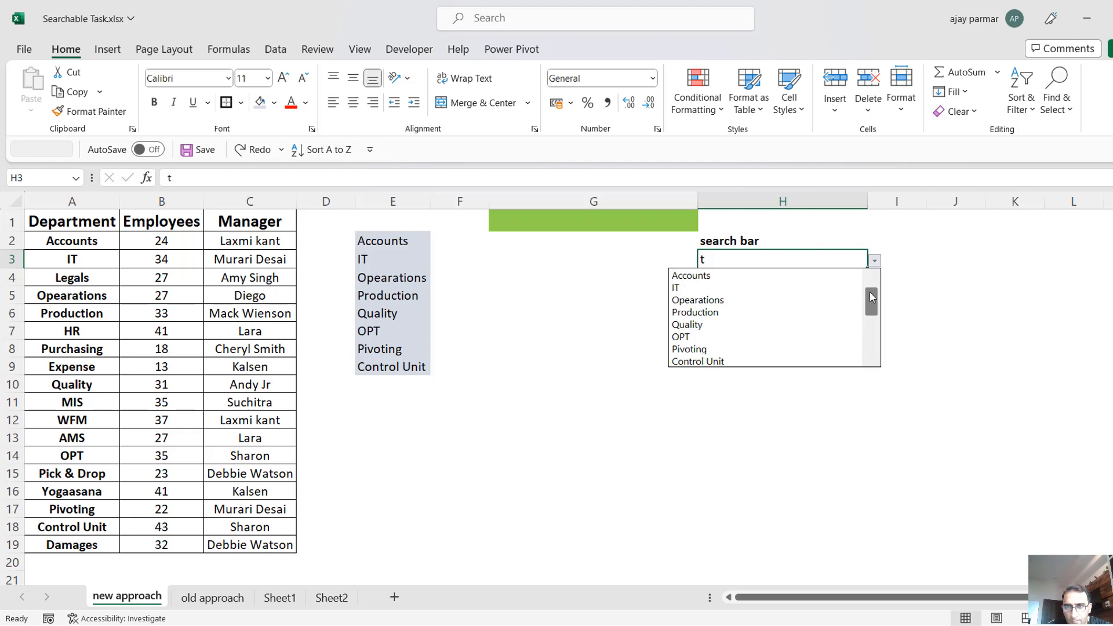
left_click(766, 259)
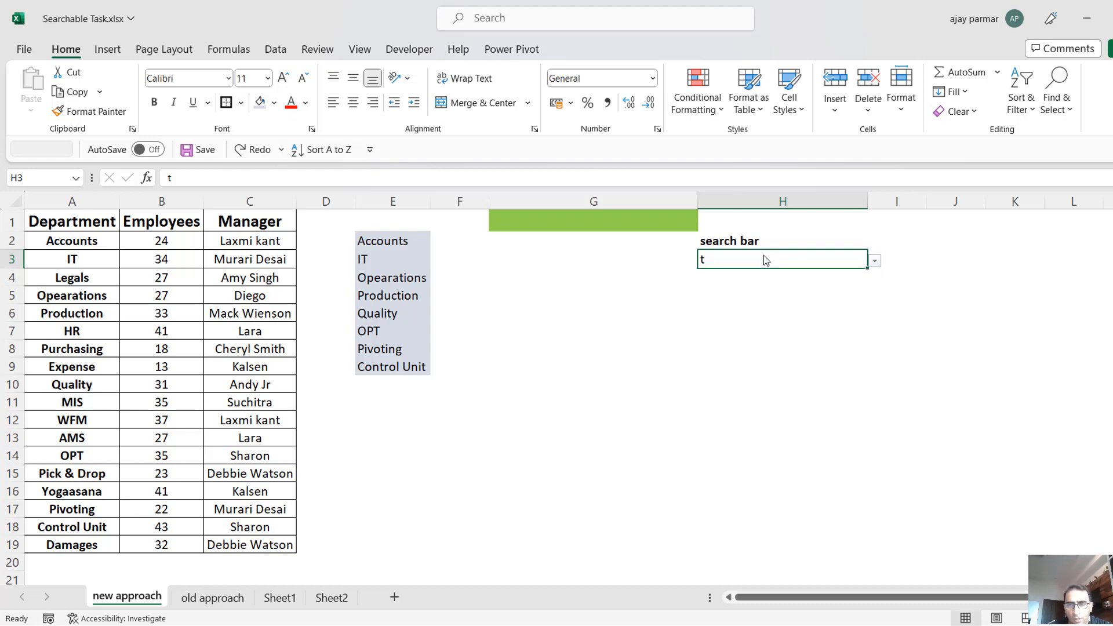
Clear all data validation settings from search cell H3.
left_click(276, 49)
left_click(701, 111)
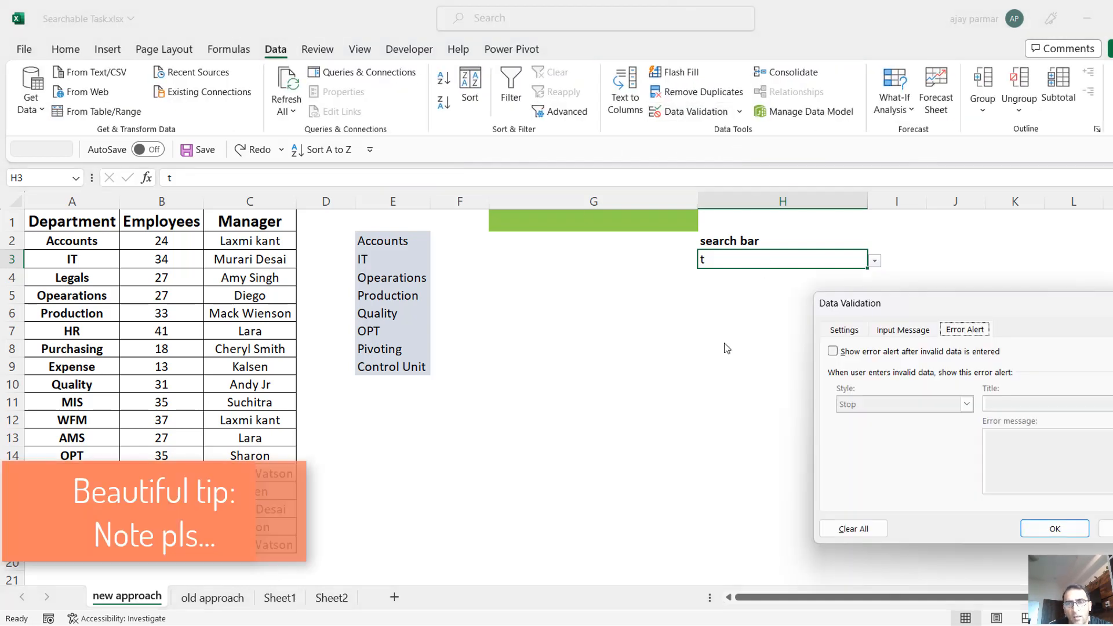
left_click(859, 331)
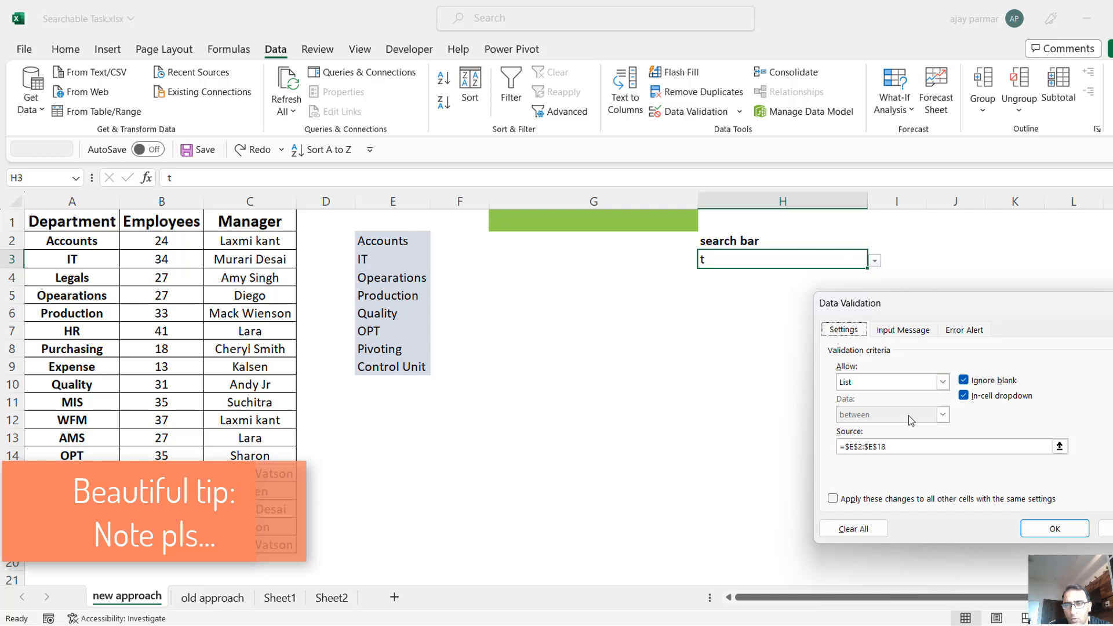
left_click(1038, 447)
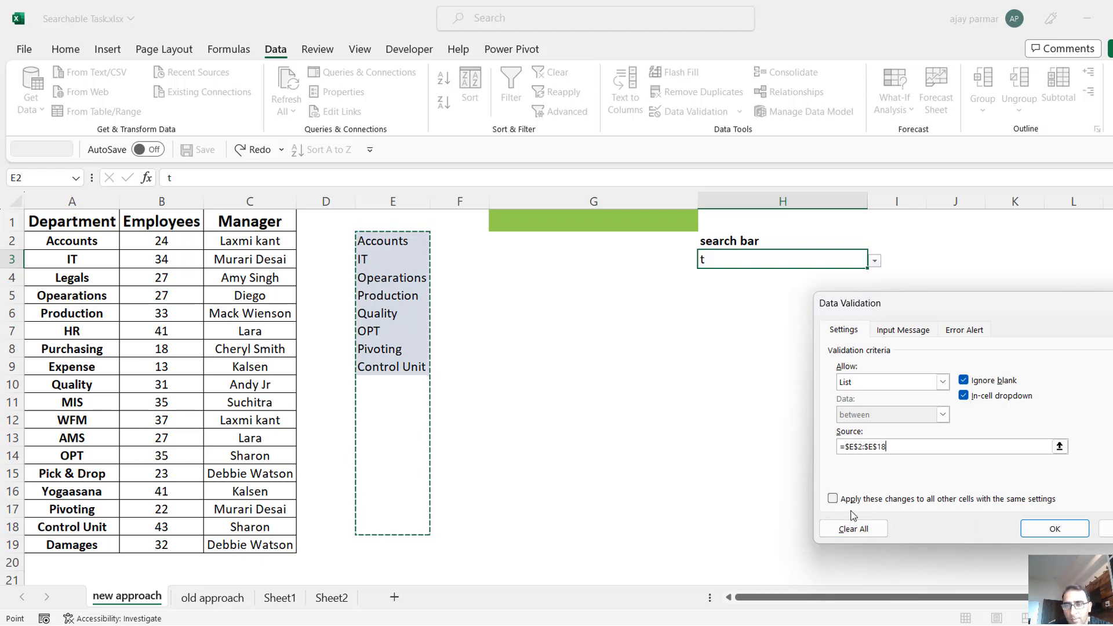
left_click(855, 529)
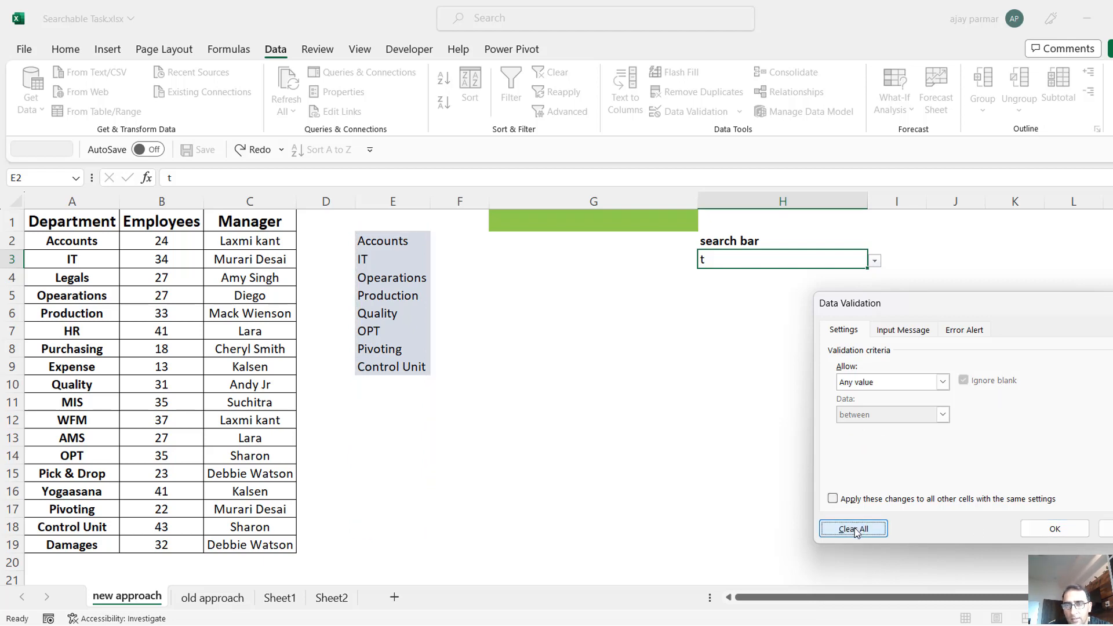
left_click(1055, 528)
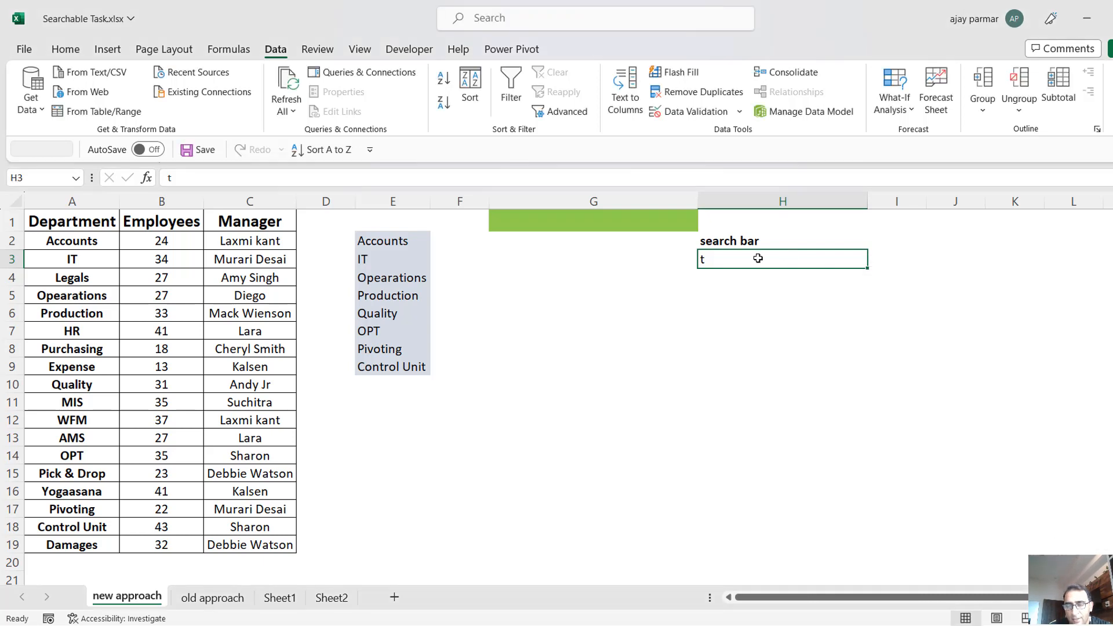
Examine the FILTER formula in E2 and how it spills into the cells below it.
left_click(392, 244)
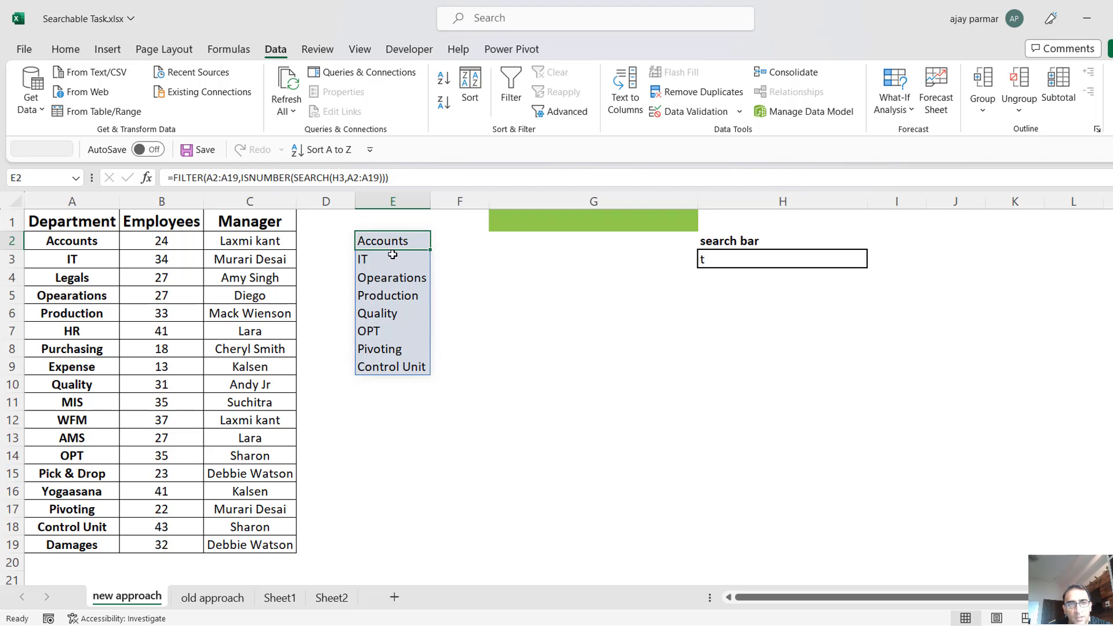
left_click(393, 256)
key("Down")
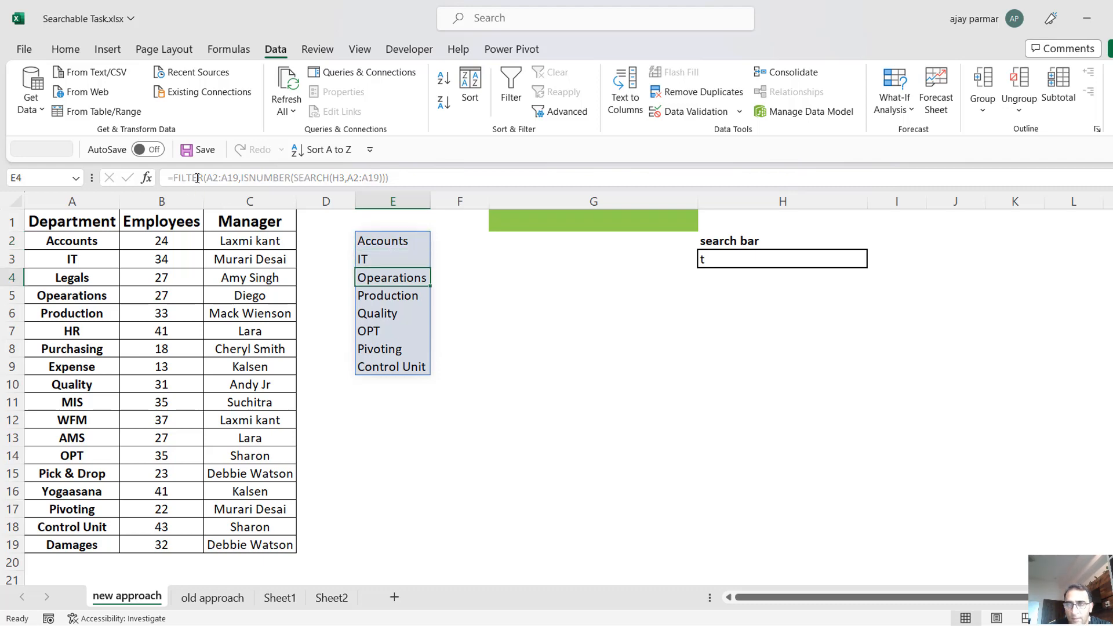
key("Up")
key("Up")
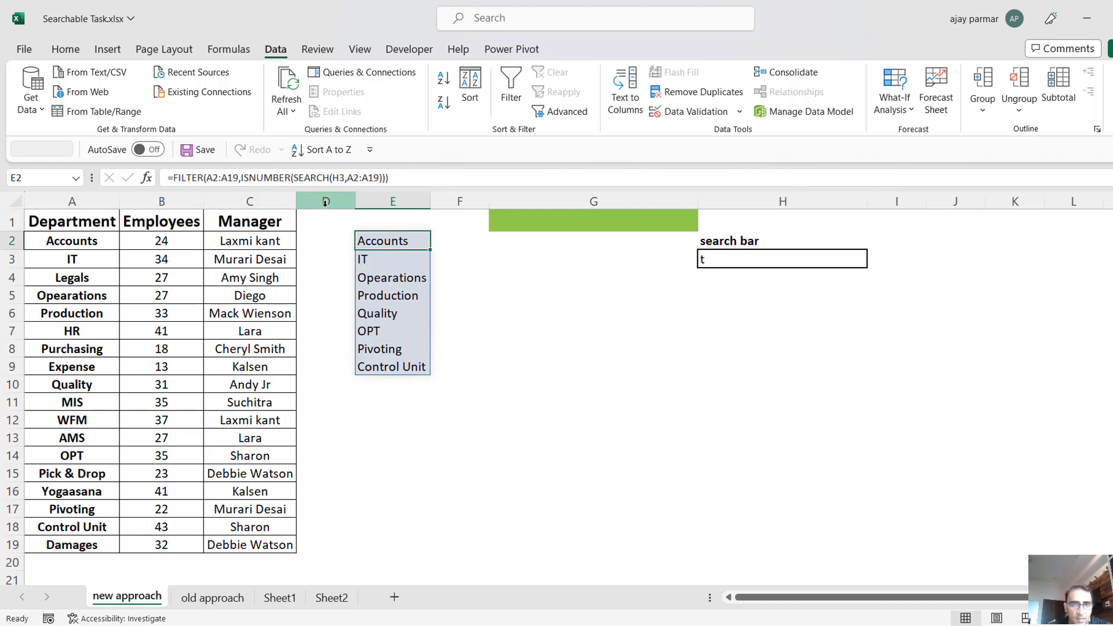
key("Down")
key("Up")
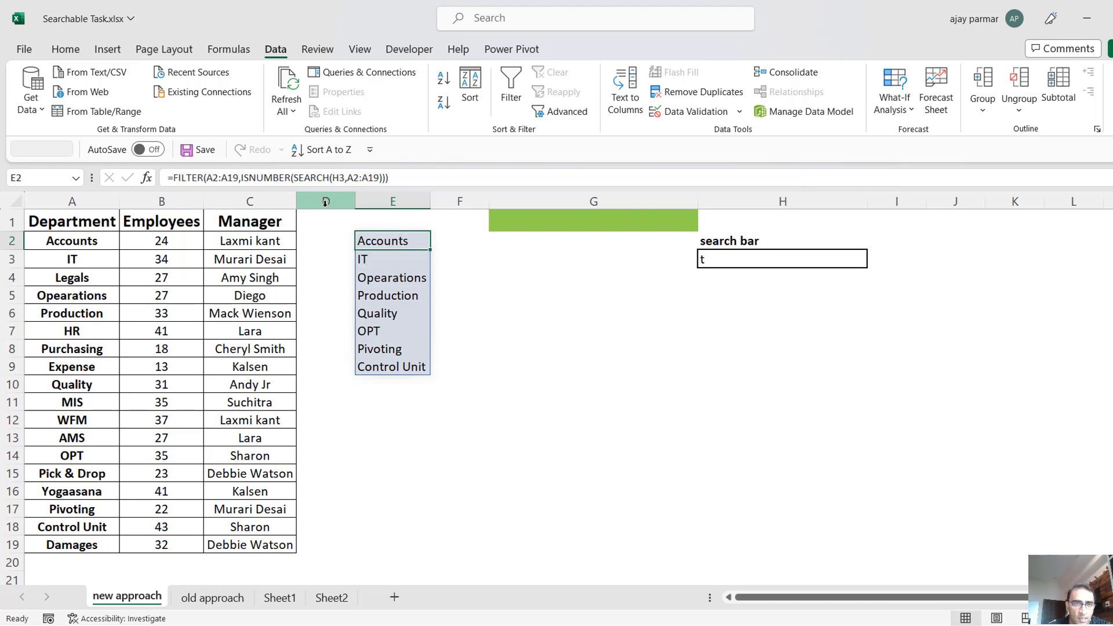
key("Down")
key("Up")
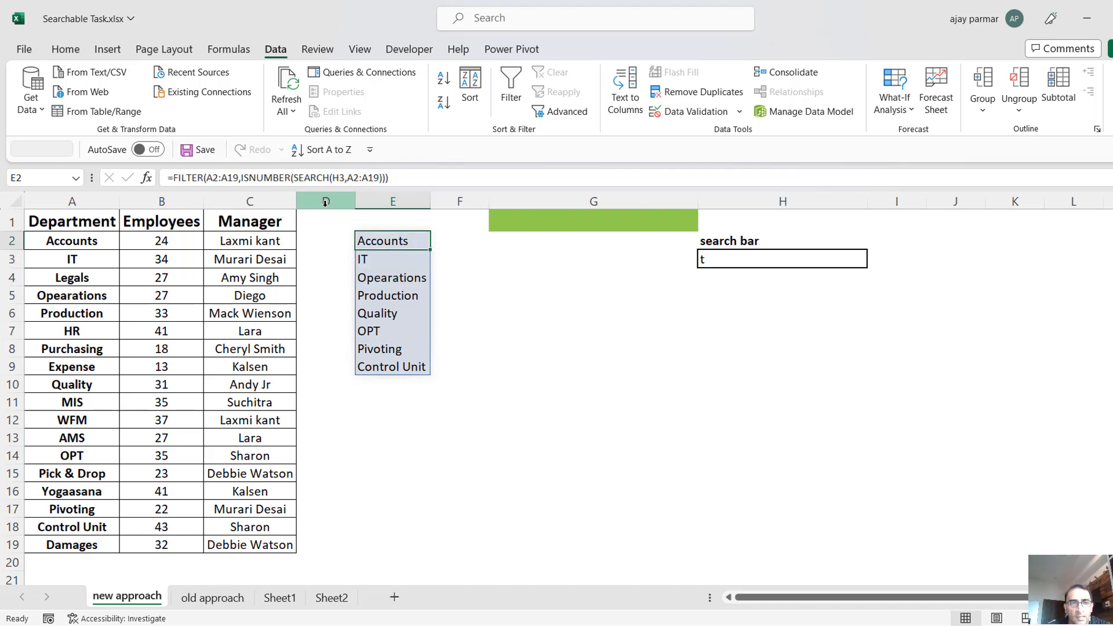
Add list data validation to H3 with the spilled range =$E$2# as source and open its drop-down list.
left_click(737, 259)
key("alt+a")
key("v")
key("v")
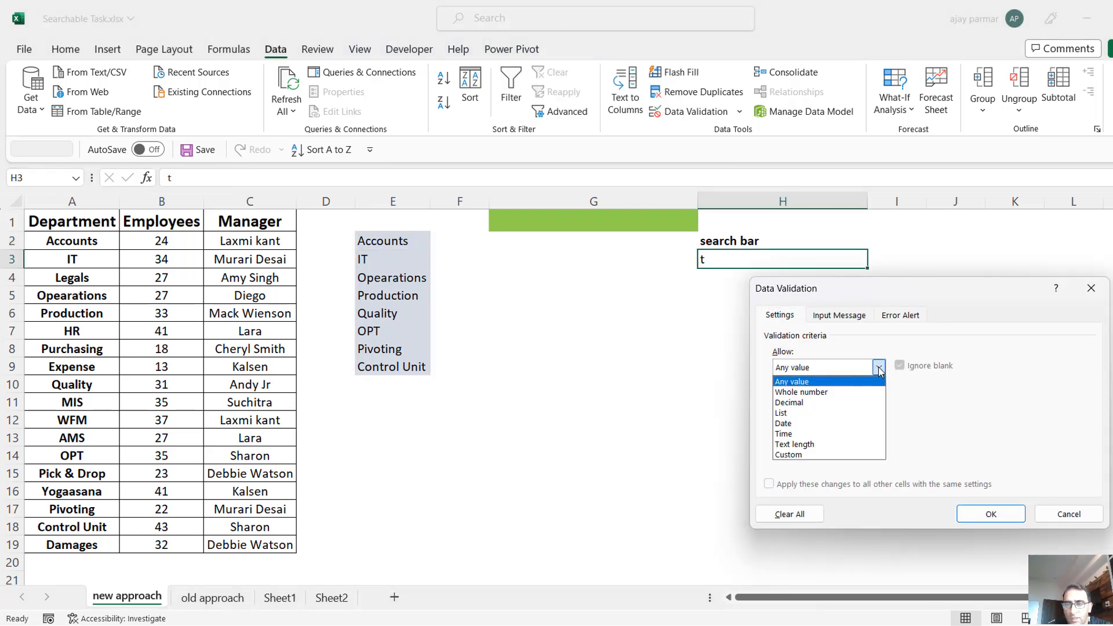
left_click(879, 368)
left_click(786, 413)
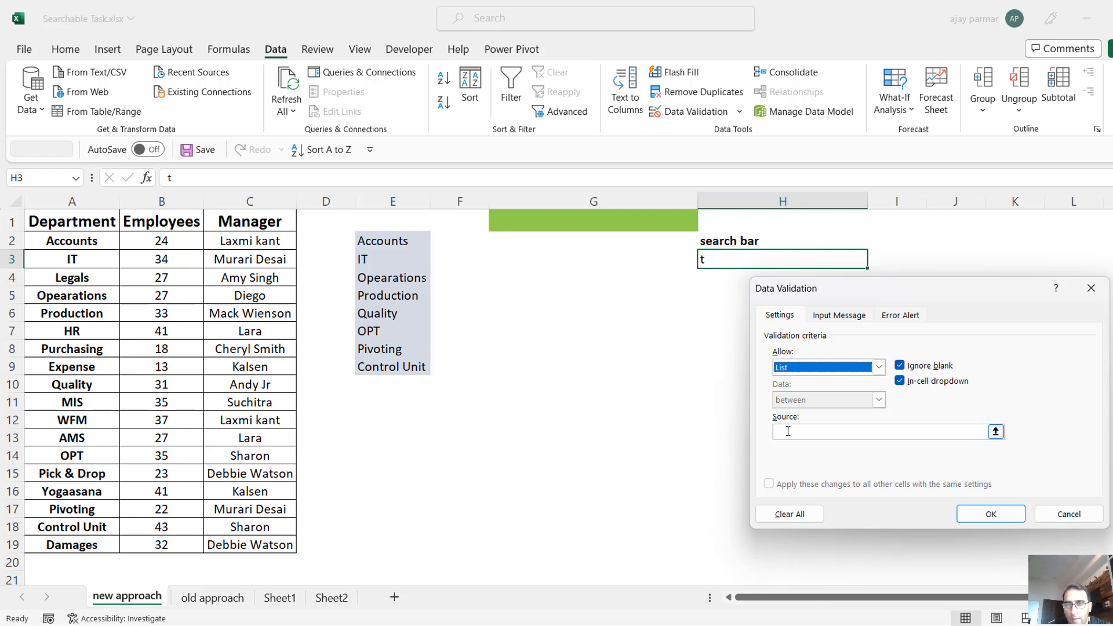
left_click(385, 239)
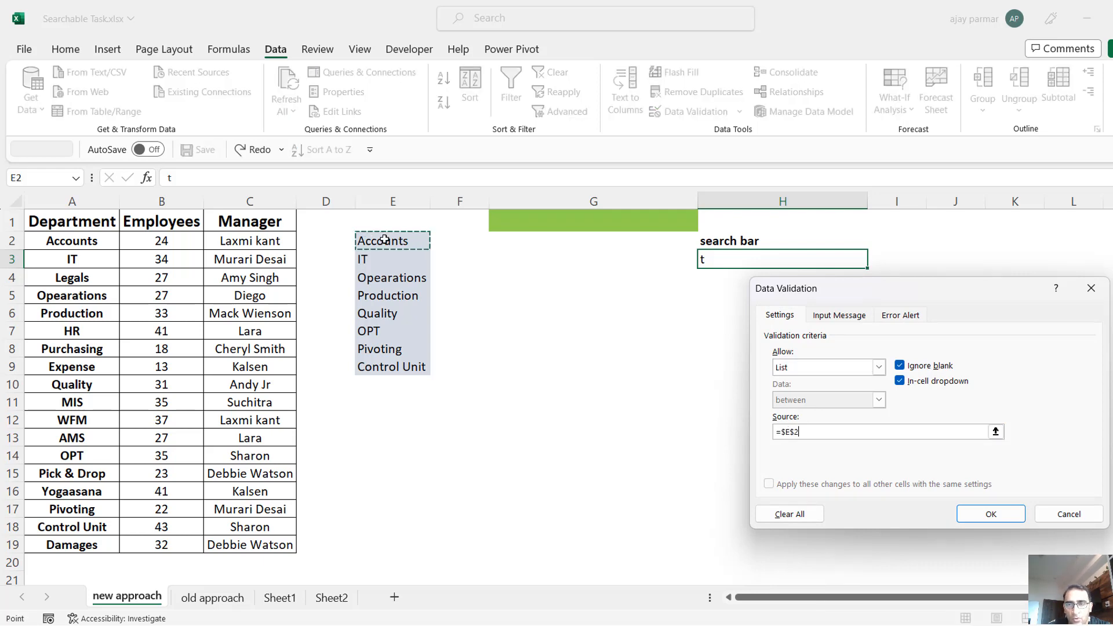
type("#")
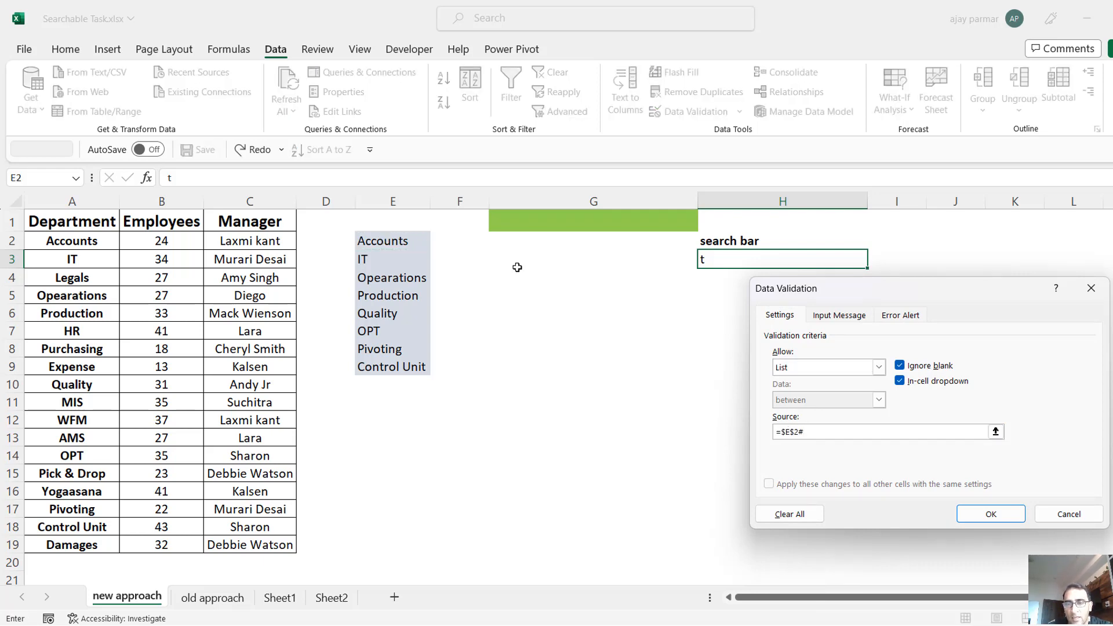
left_click(991, 514)
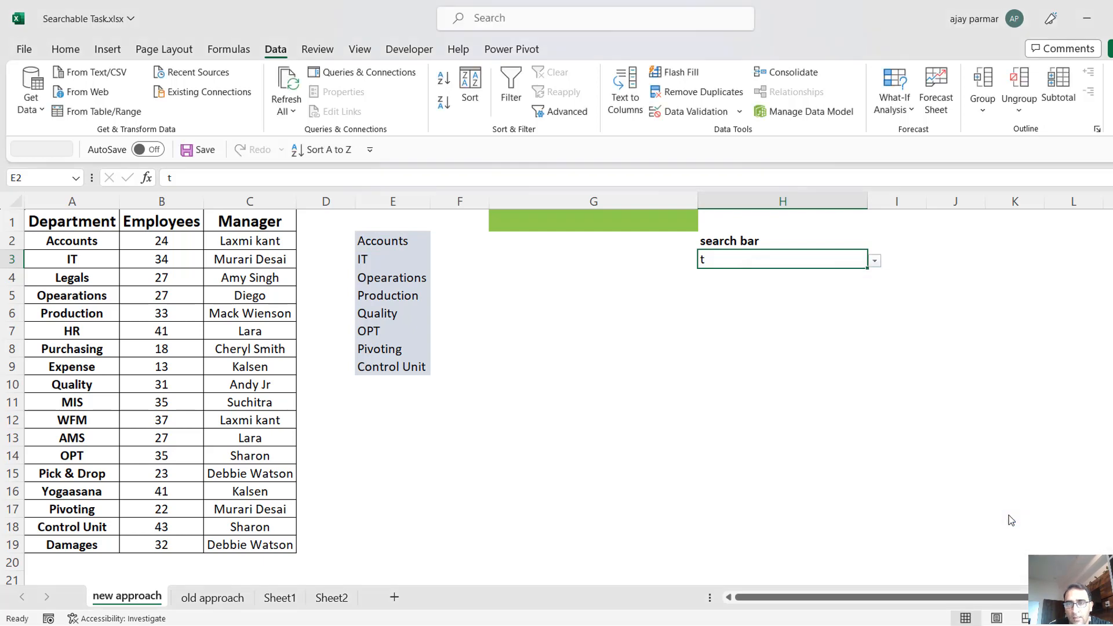
left_click(875, 261)
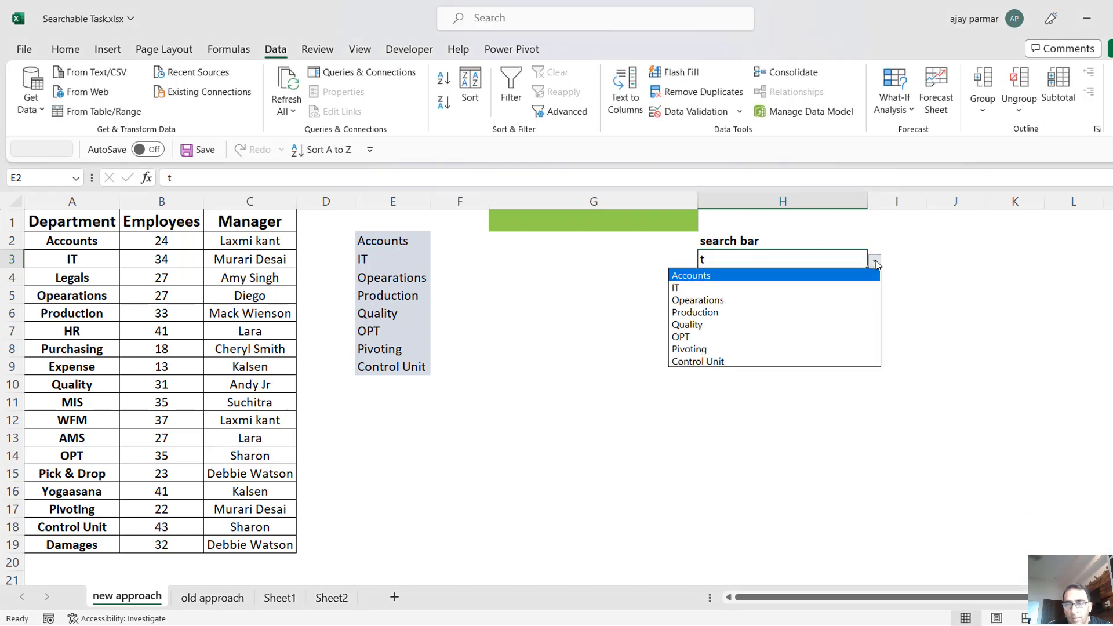
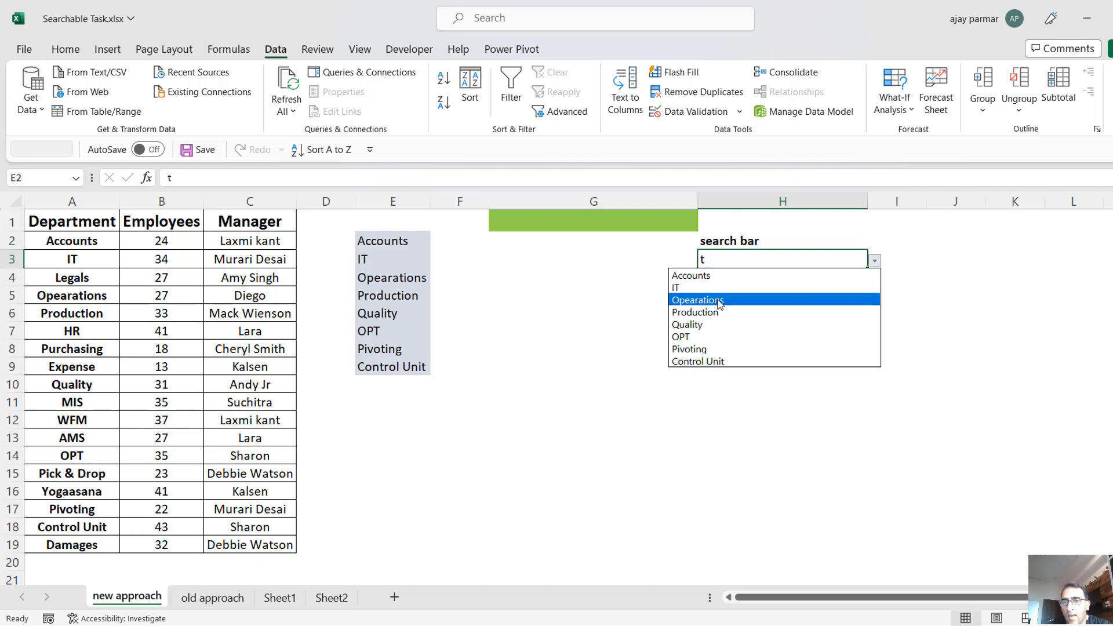
Choose Opearations from the drop-down list of search cell H3.
left_click(719, 300)
left_click(753, 281)
left_click(743, 328)
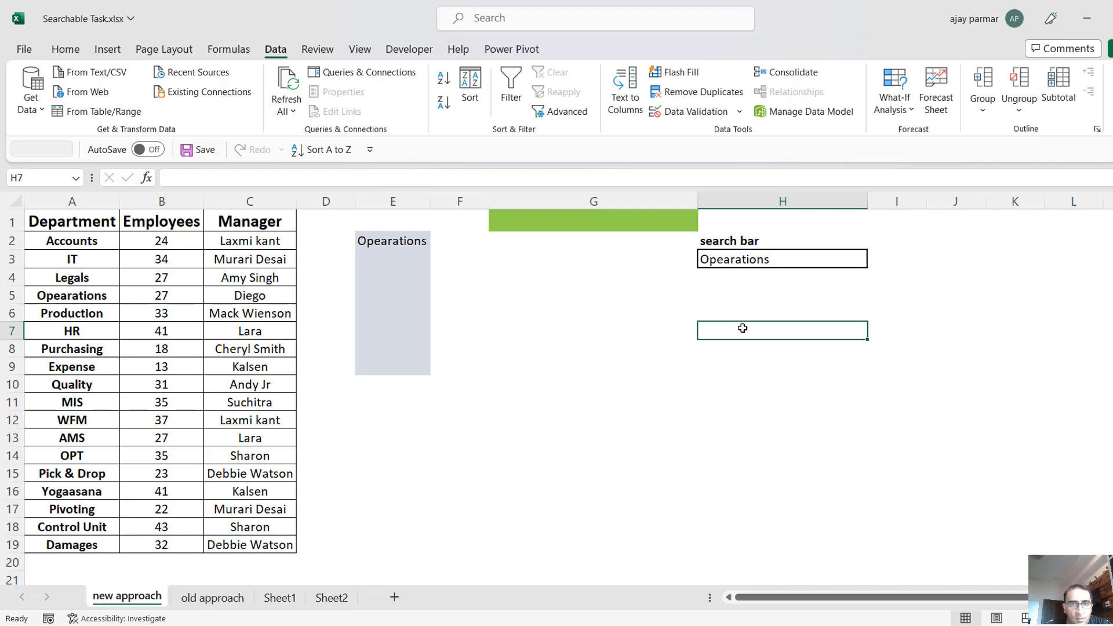
Examine the empty area around H7 for the department details and the Opearations record in the source table.
left_click(676, 329)
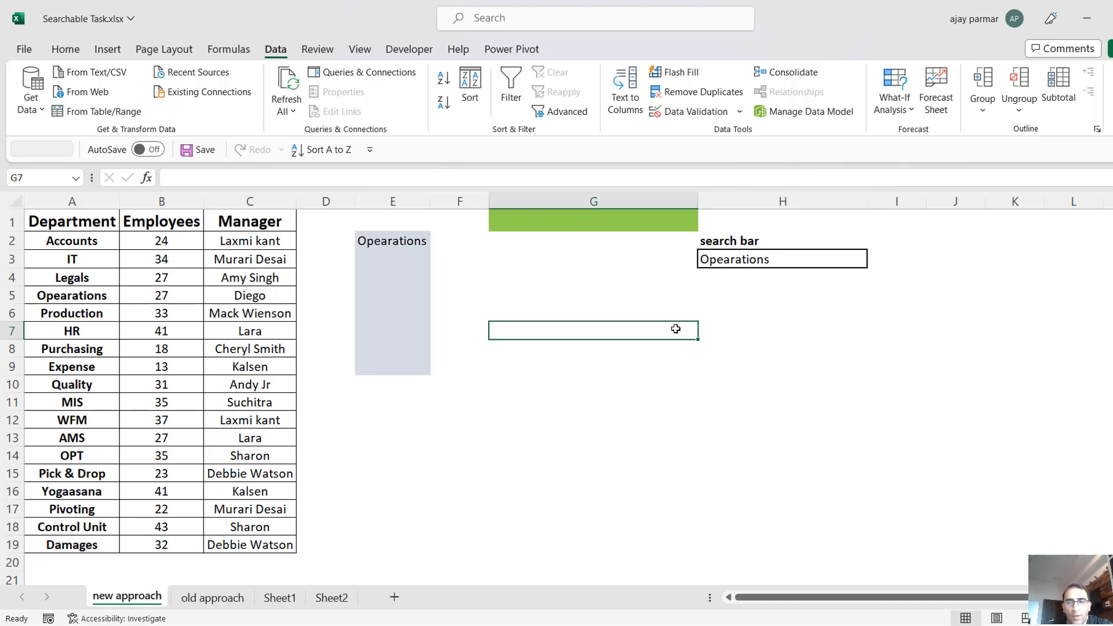
key("shift+Right")
key("shift+Right")
key("shift+Right")
key("Down")
key("Up")
key("Right")
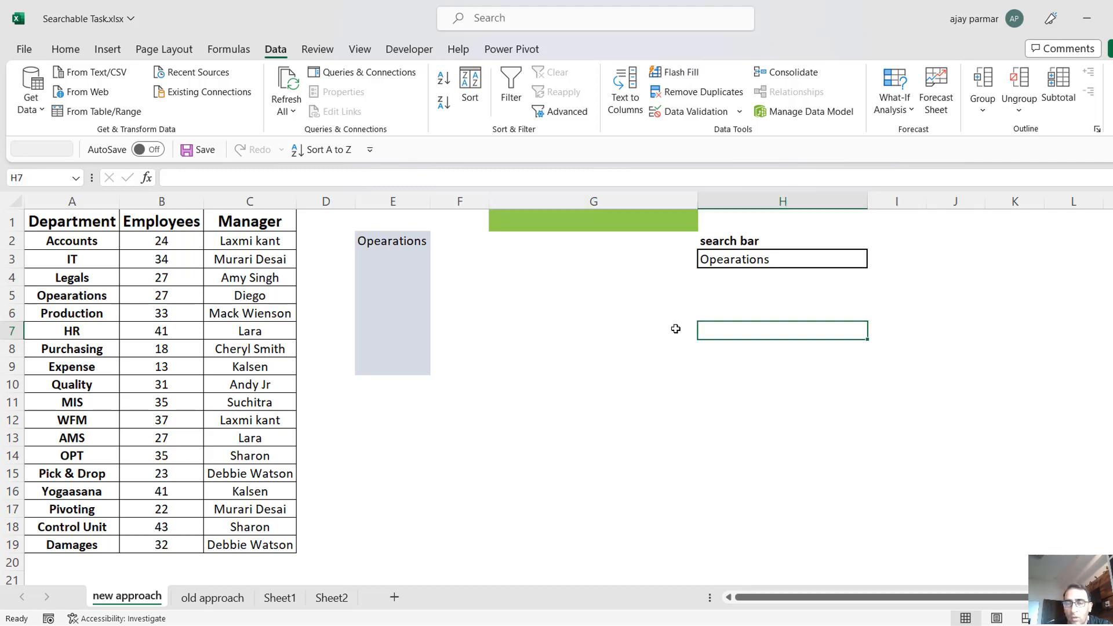
left_click(734, 260)
left_click(738, 348)
key("Up")
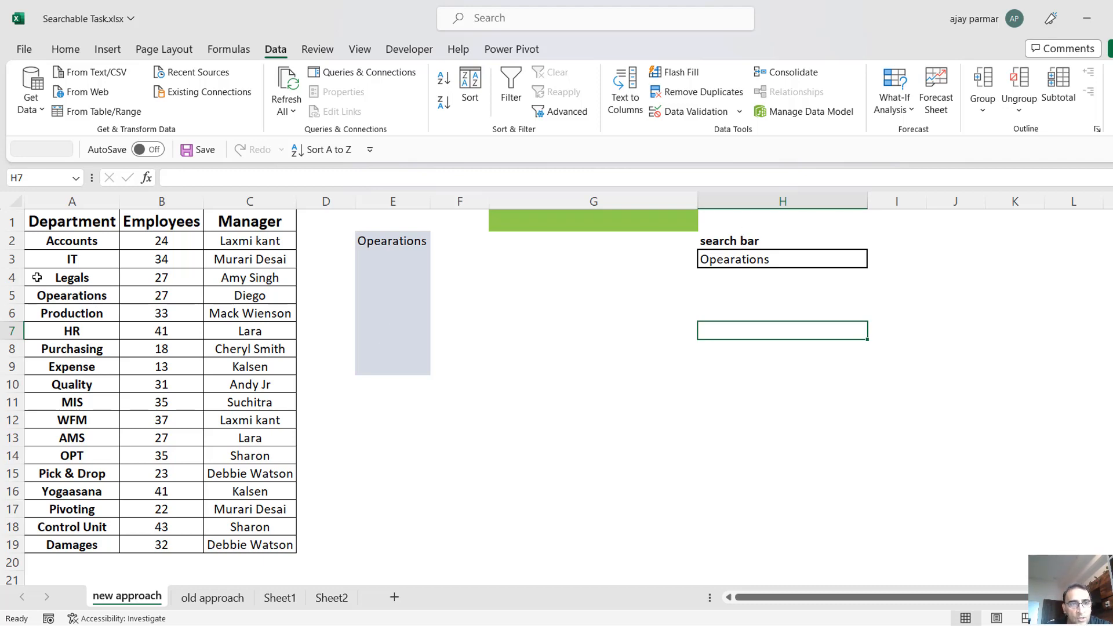
left_click(81, 295)
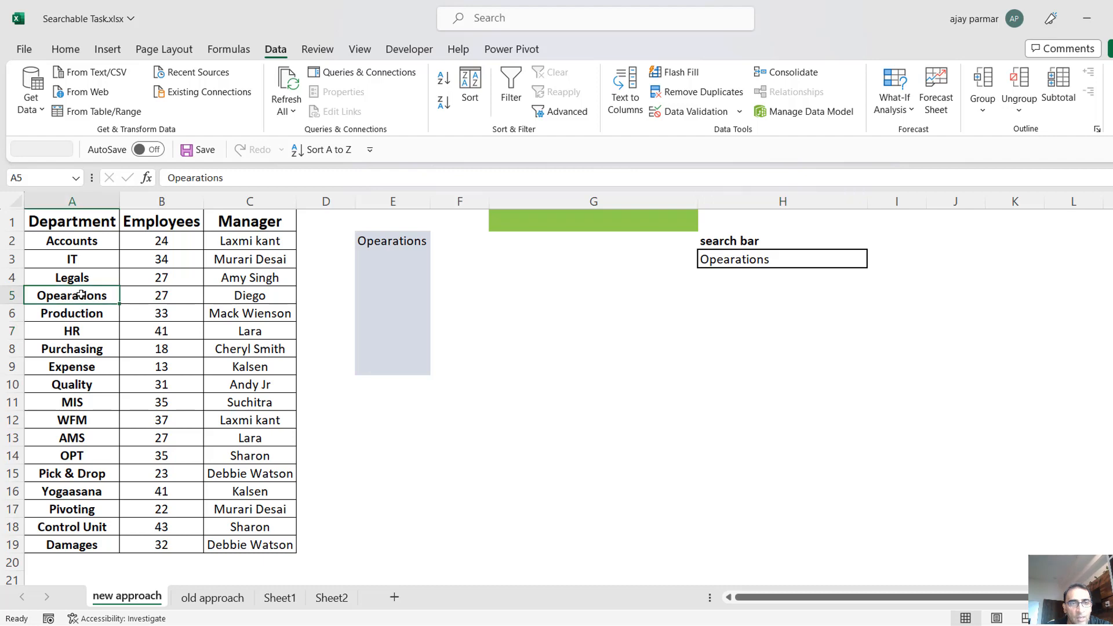
left_click(249, 300)
Start a FILTER formula in H7 with the full department table A1:C19 as its array.
left_click(703, 330)
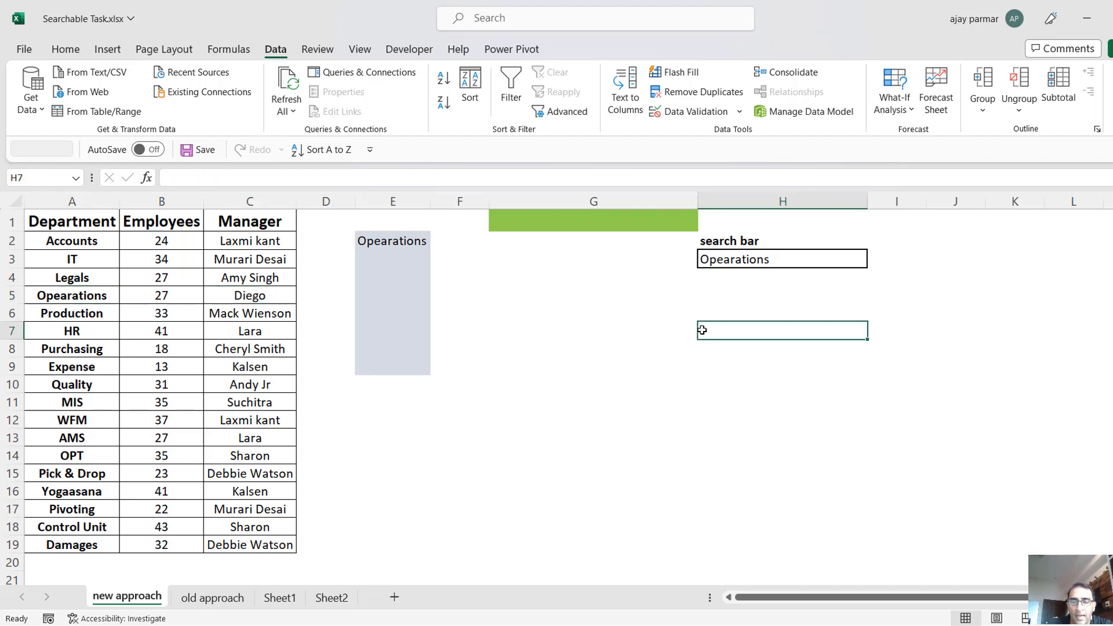
type("=filter")
key("BackSpace")
key("BackSpace")
key("BackSpace")
key("BackSpace")
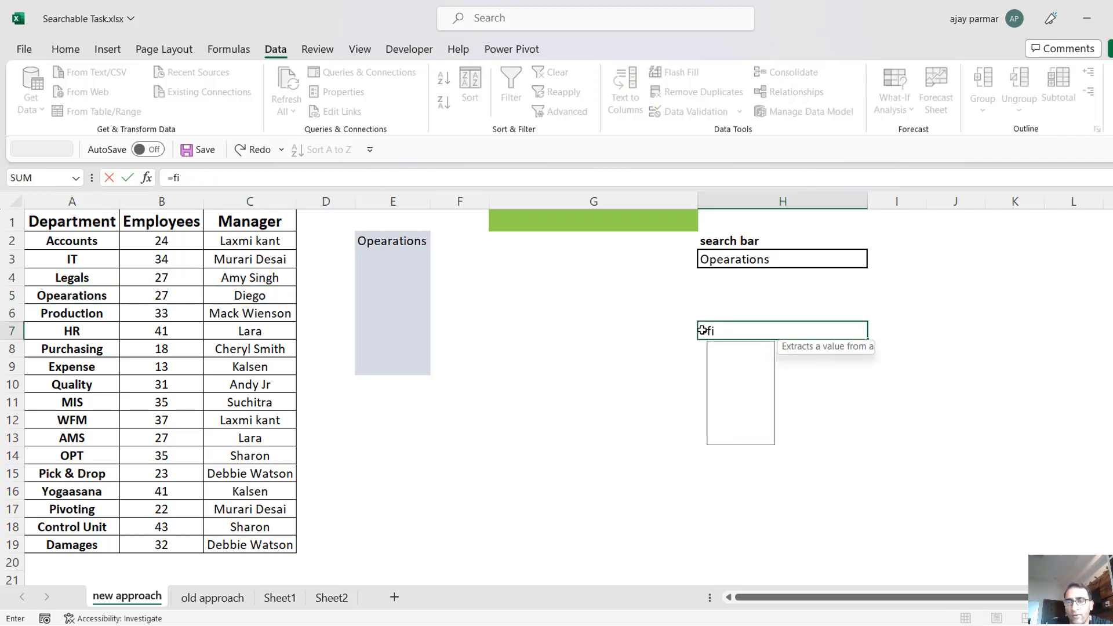
type("lter(")
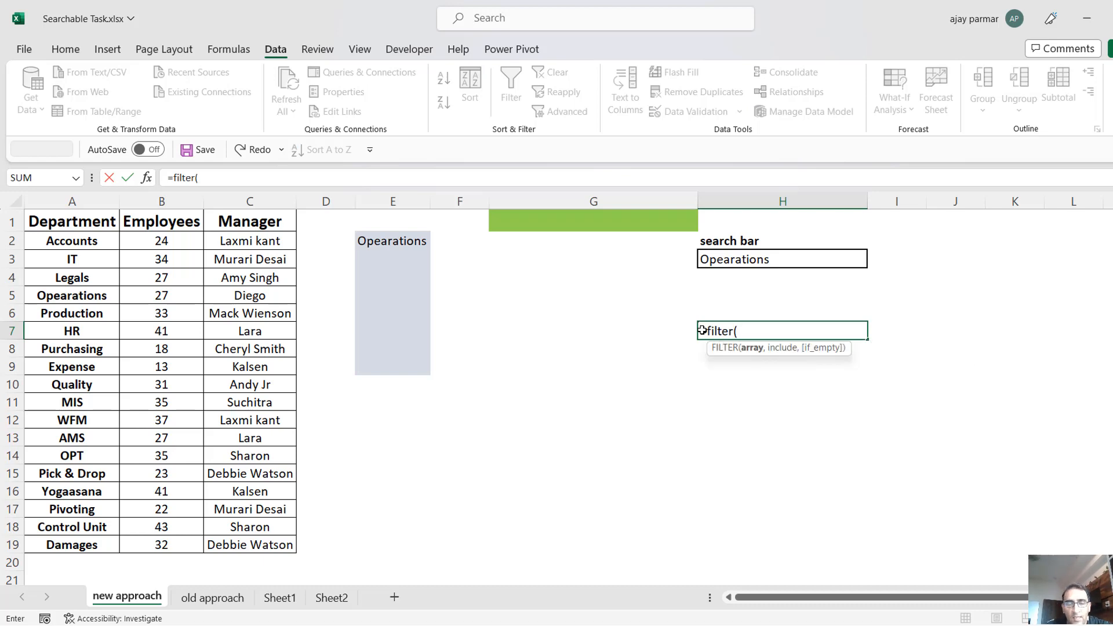
left_click(233, 235)
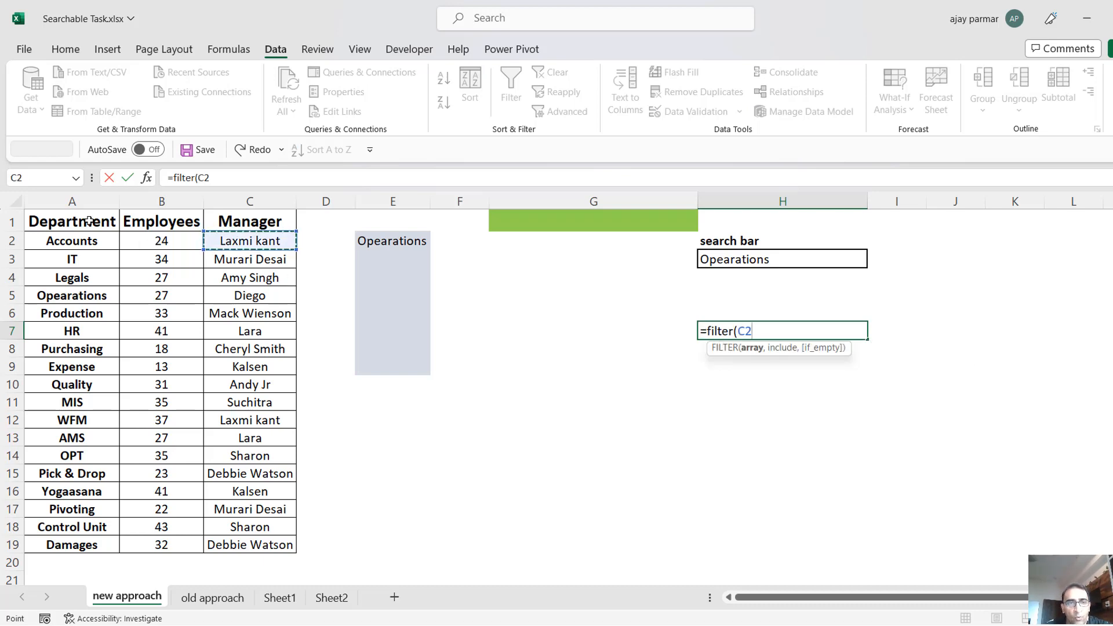
left_click(88, 221)
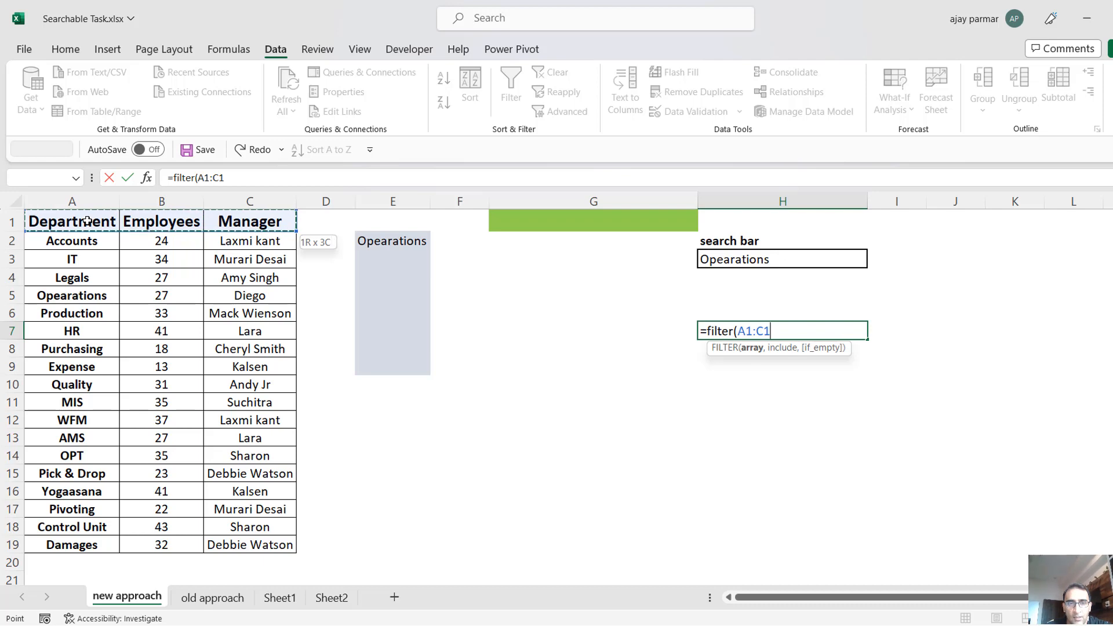
key("ctrl+shift+Down")
type(",")
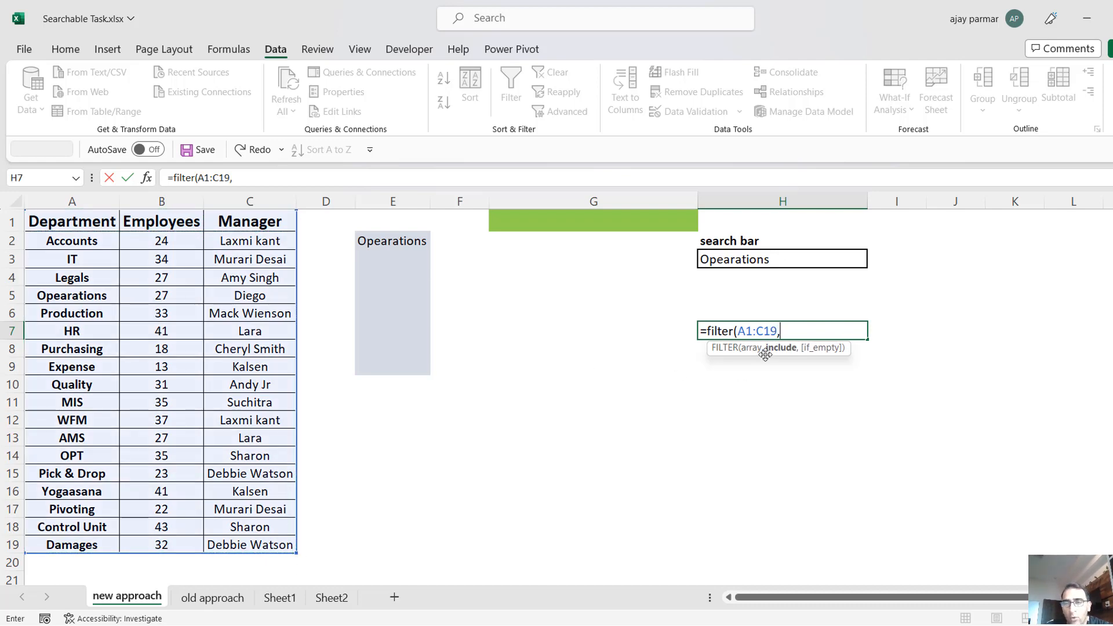
Complete the H7 FILTER formula with the include condition A1:A19=H3 and no if_empty argument.
left_click(61, 239)
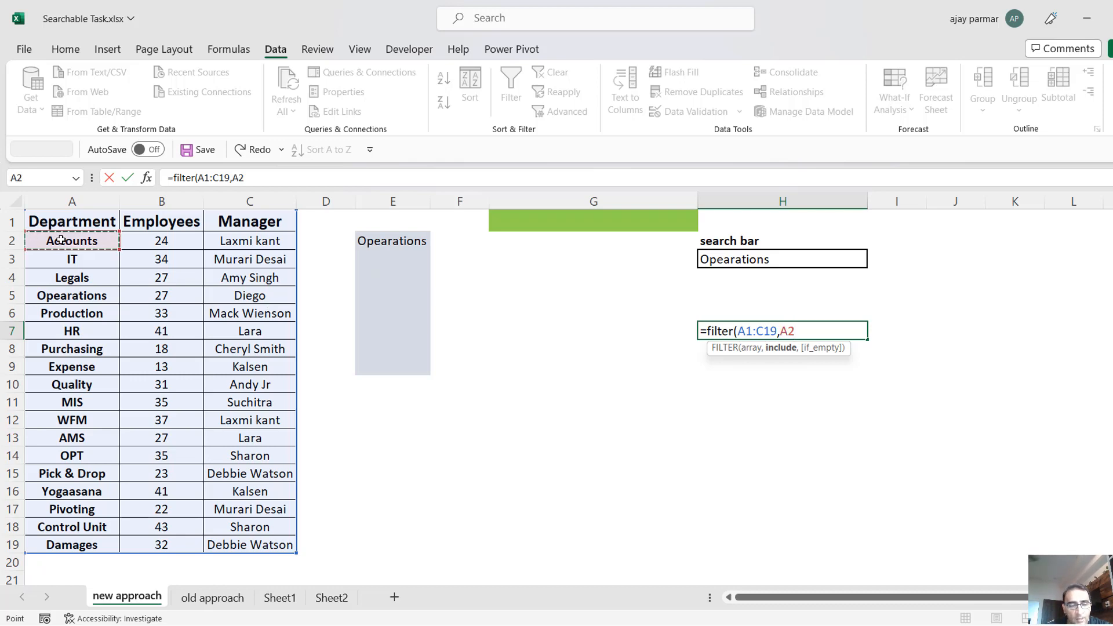
key("ctrl+shift+Down")
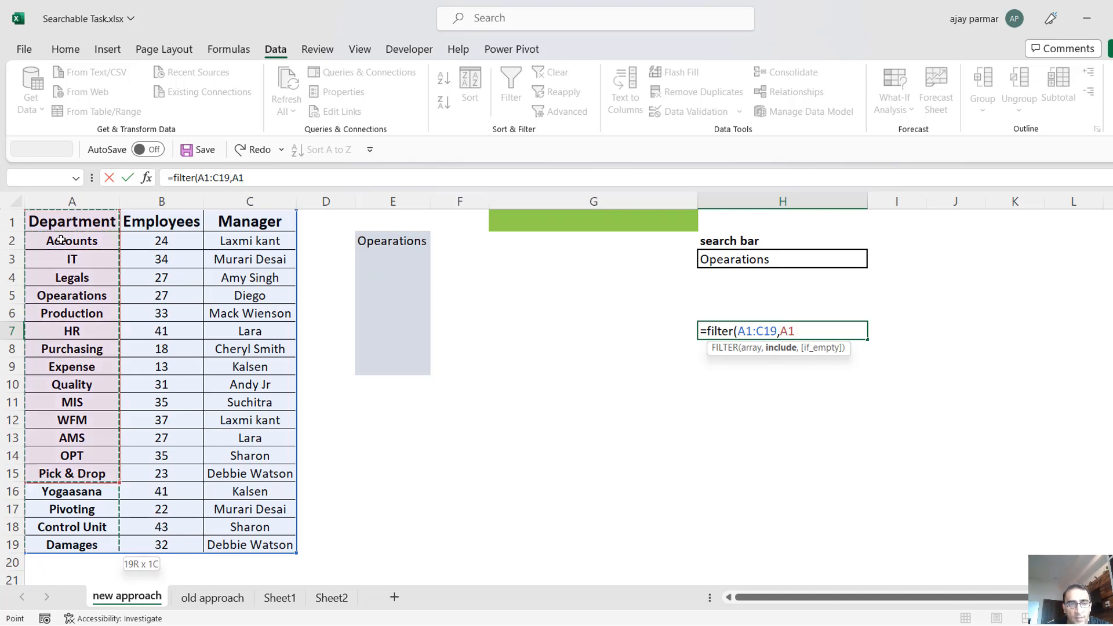
type("=")
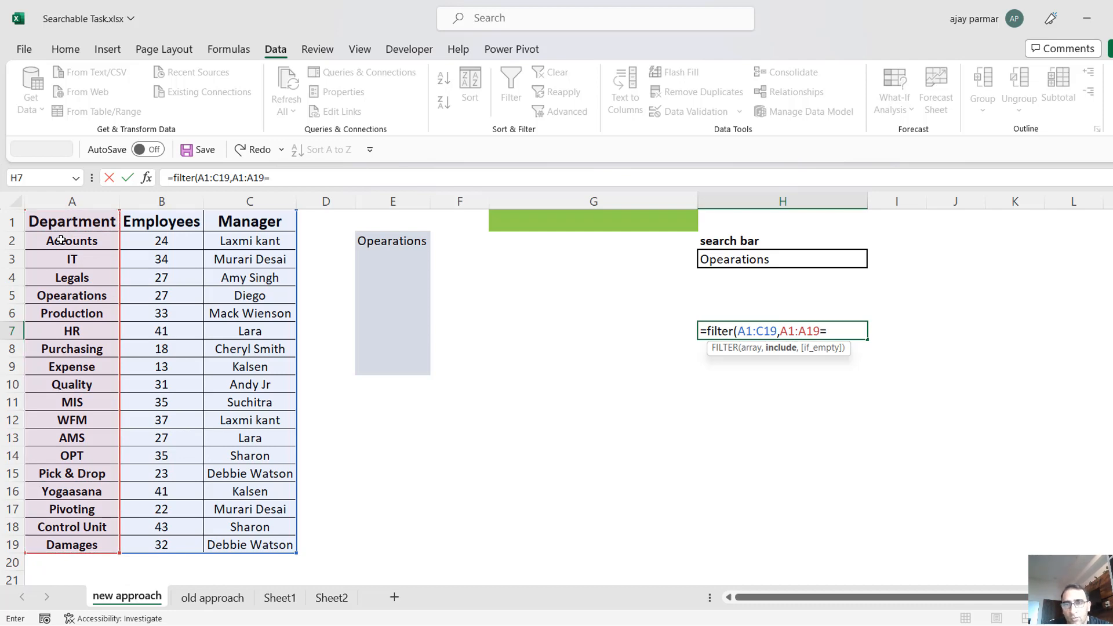
left_click(752, 258)
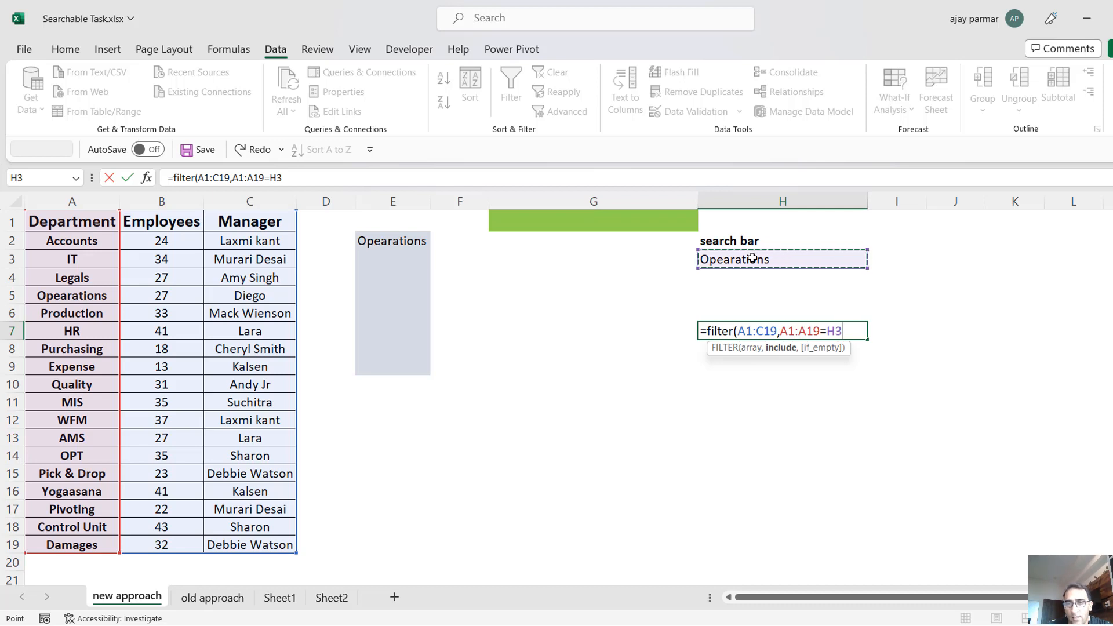
type(",")
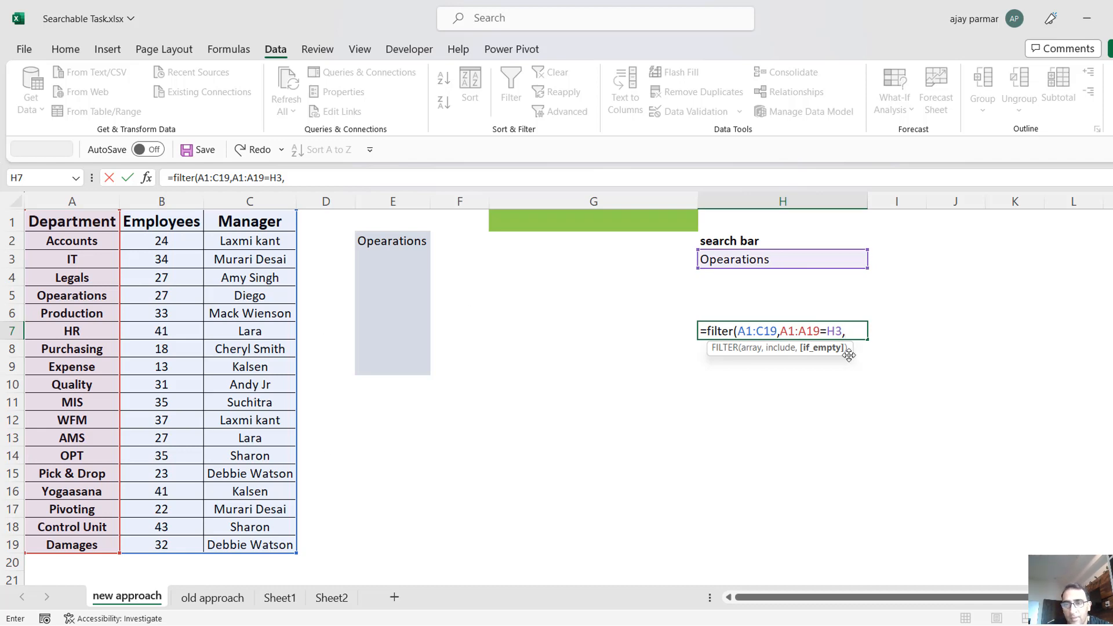
key("BackSpace")
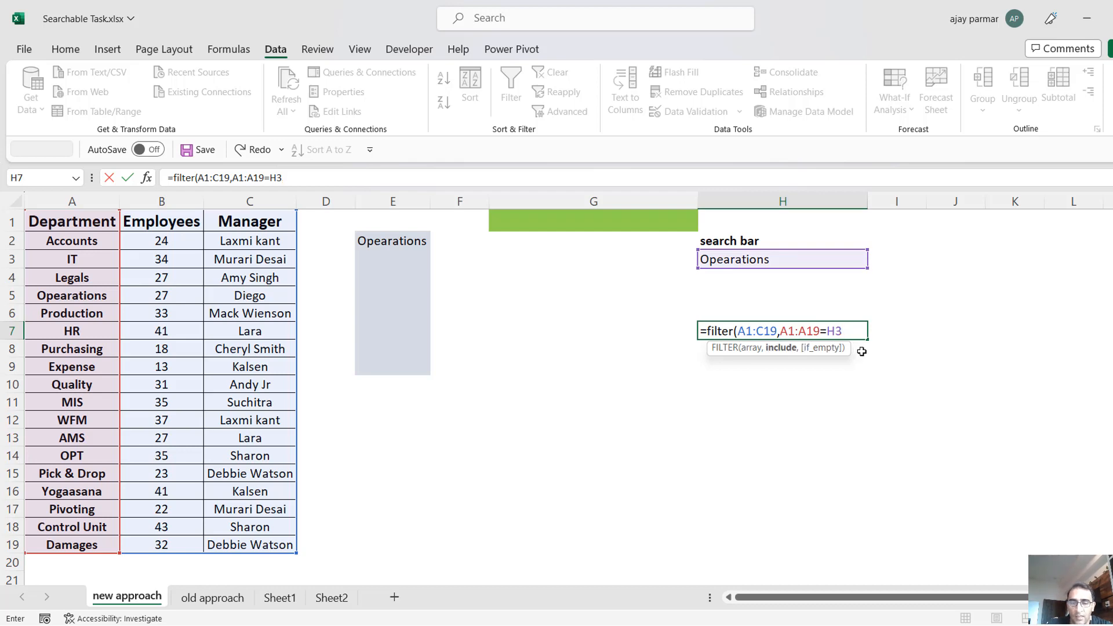
type(")")
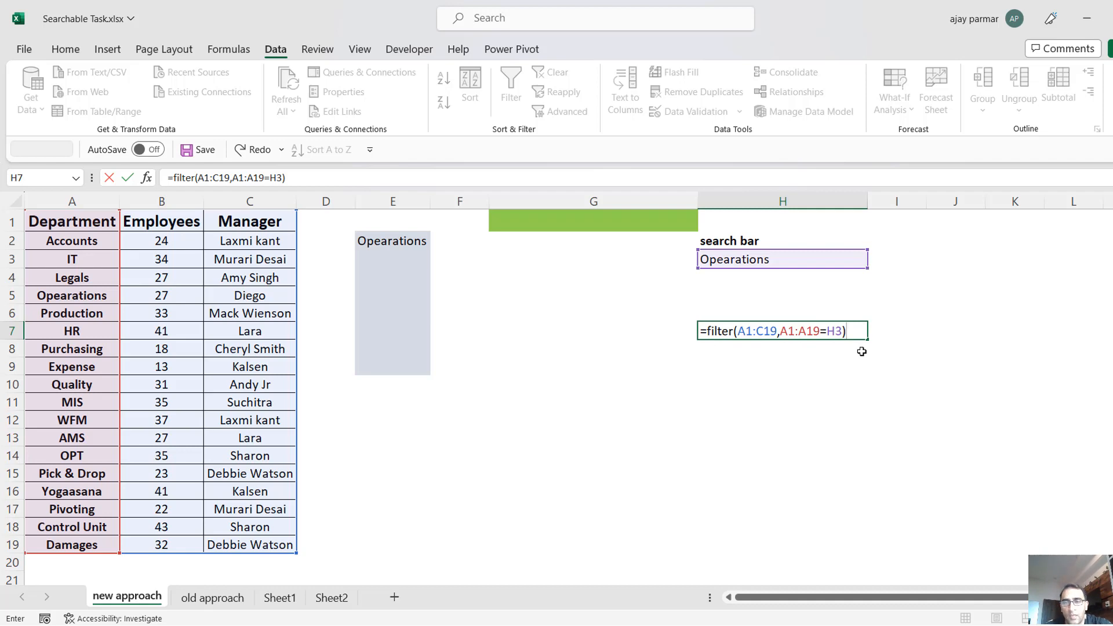
key("Return")
key("Up")
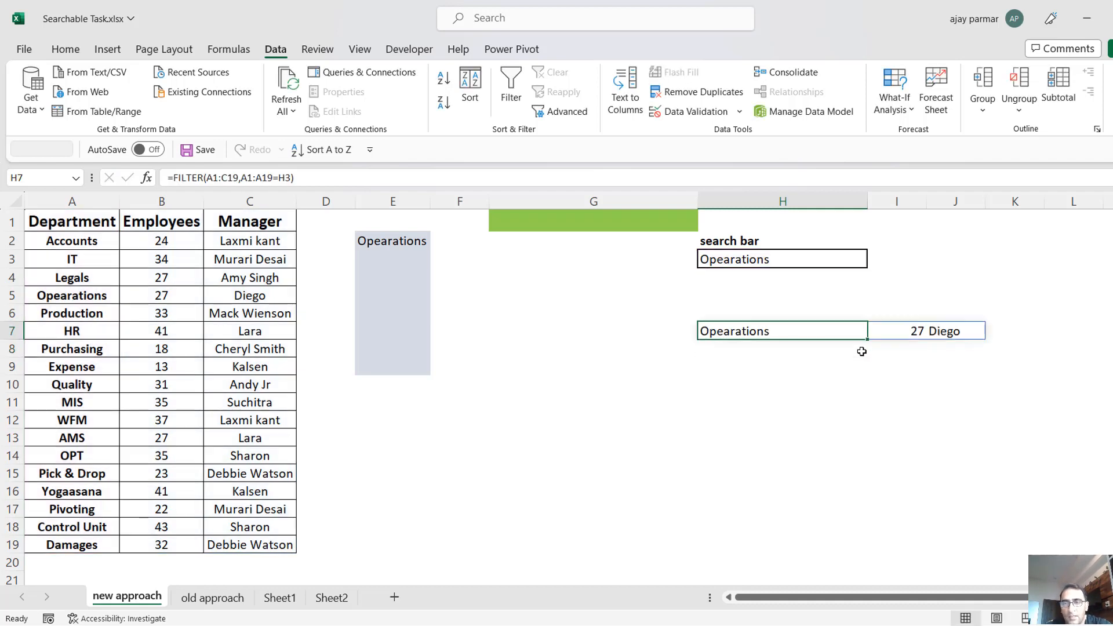
Compare the spilled record in H7:J7 with the Opearations row of the source table.
key("shift+Right")
key("shift+Left")
key("shift+Right")
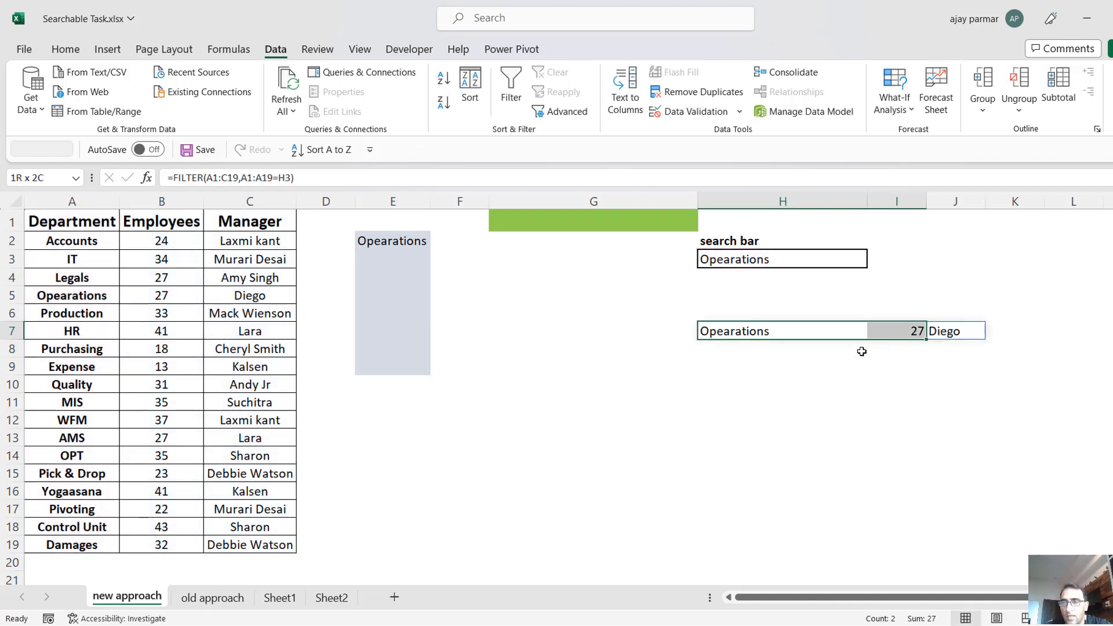
key("shift+Right")
left_click(76, 244)
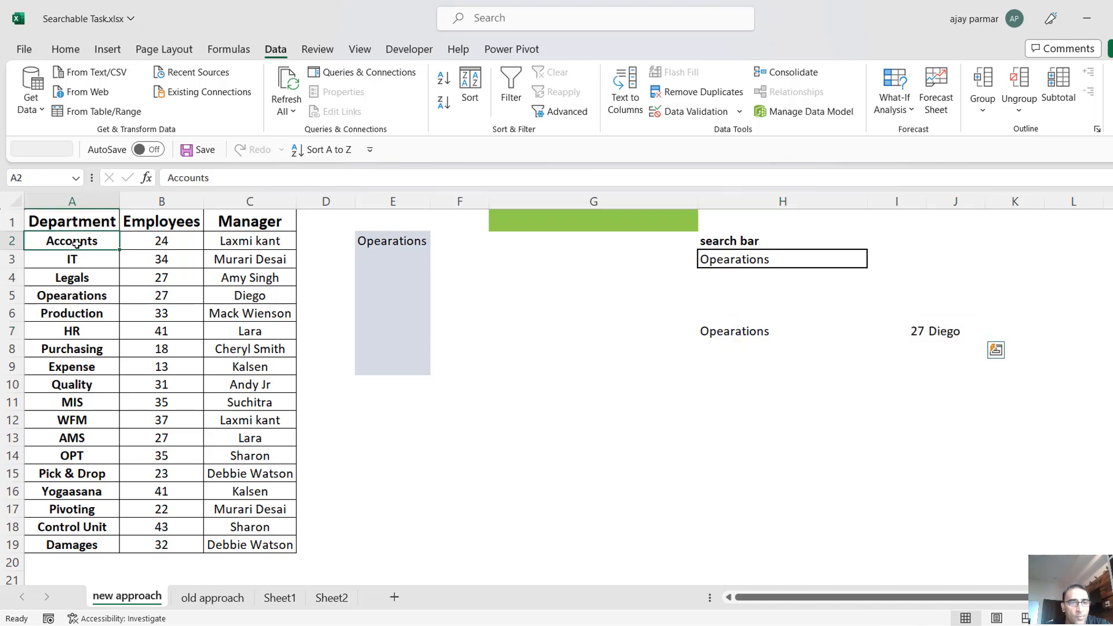
key("Down")
key("Down")
key("Down")
key("Right")
key("Right")
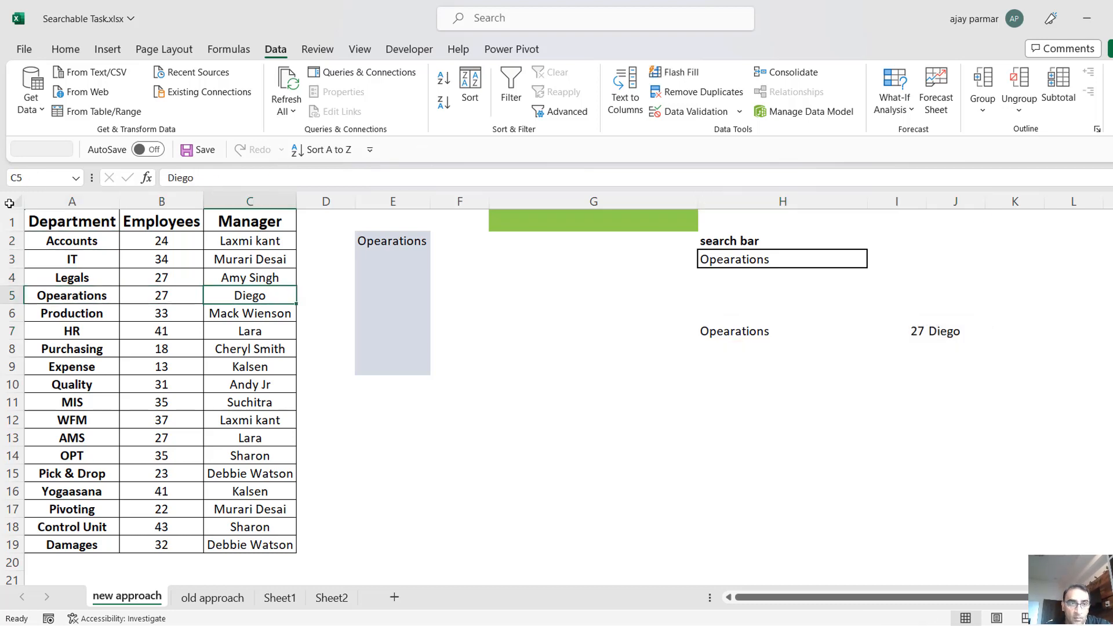
Copy the Department, Employees and Manager headers from A1:C1 to H6:J6 above the filtered record.
left_click(74, 233)
key("Up")
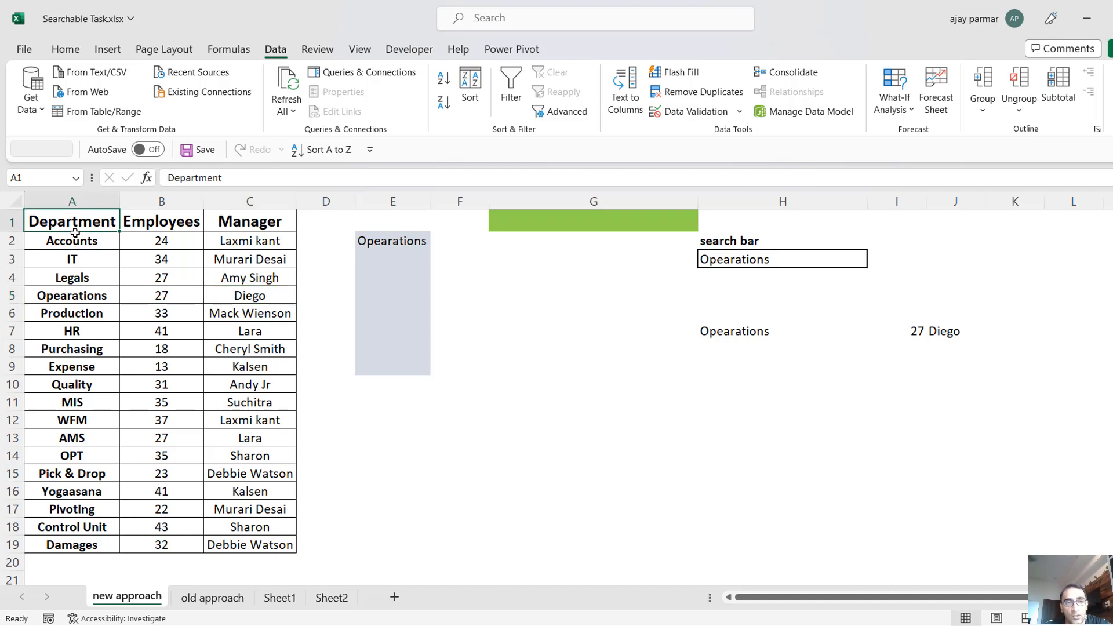
key("shift+Right")
key("shift+Right")
key("ctrl+q")
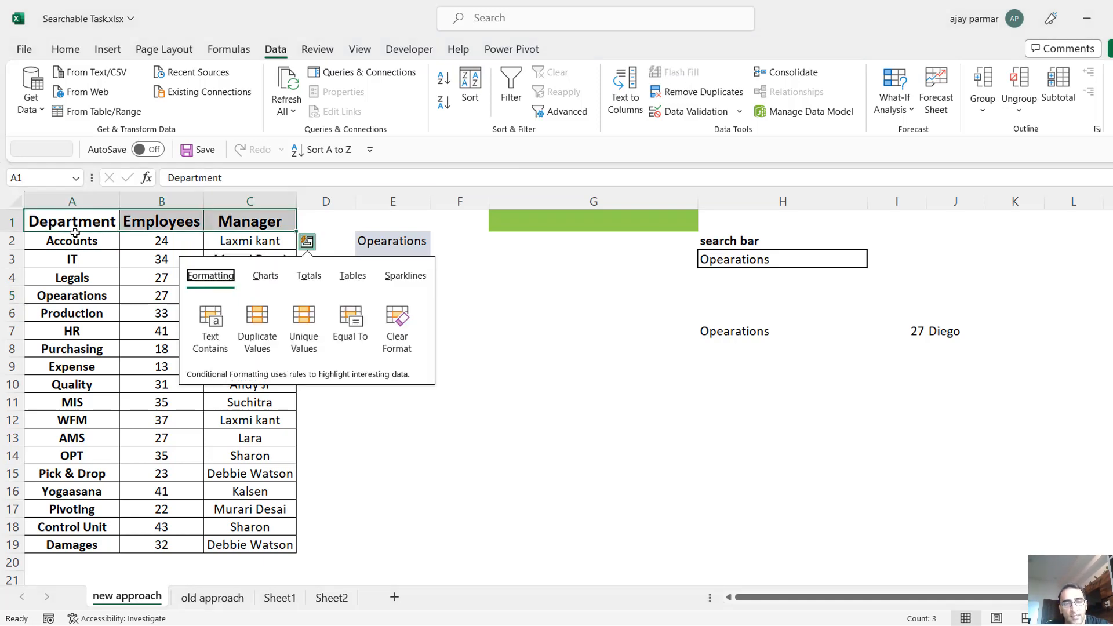
key("Escape")
key("ctrl+c")
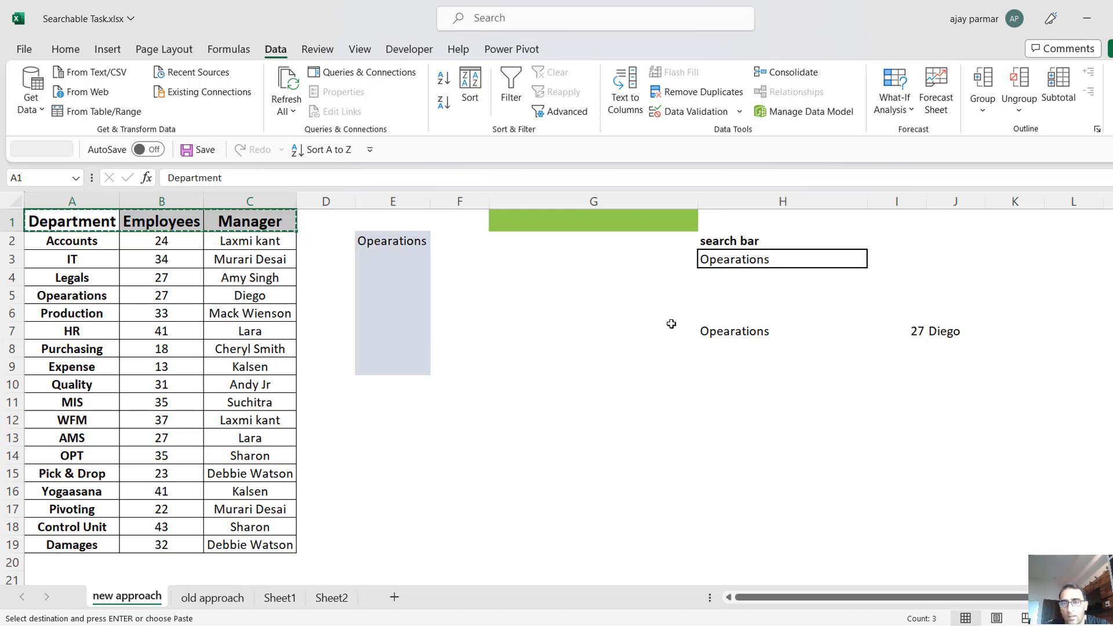
left_click(728, 325)
key("Up")
key("ctrl+v")
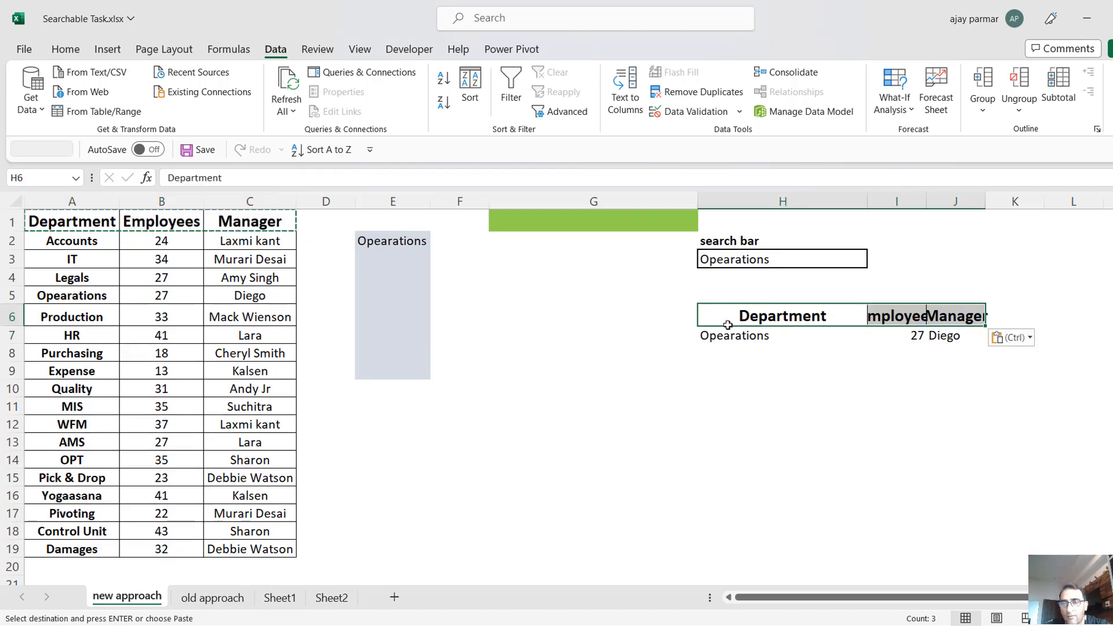
Apply all borders and centre alignment to the result table H6:J7.
key("shift+Down")
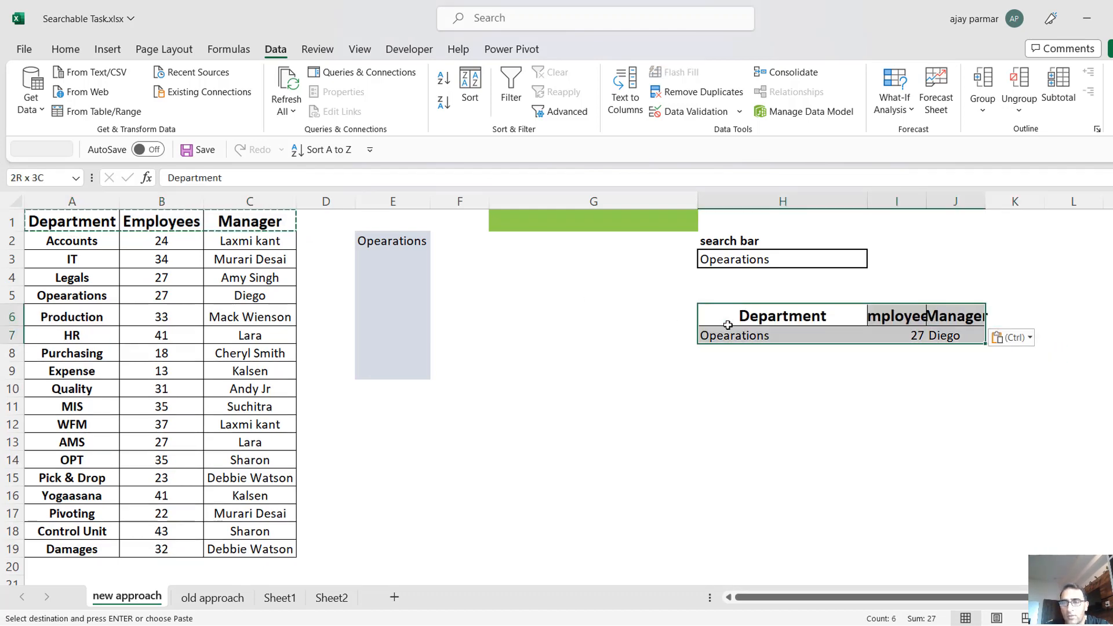
left_click(68, 51)
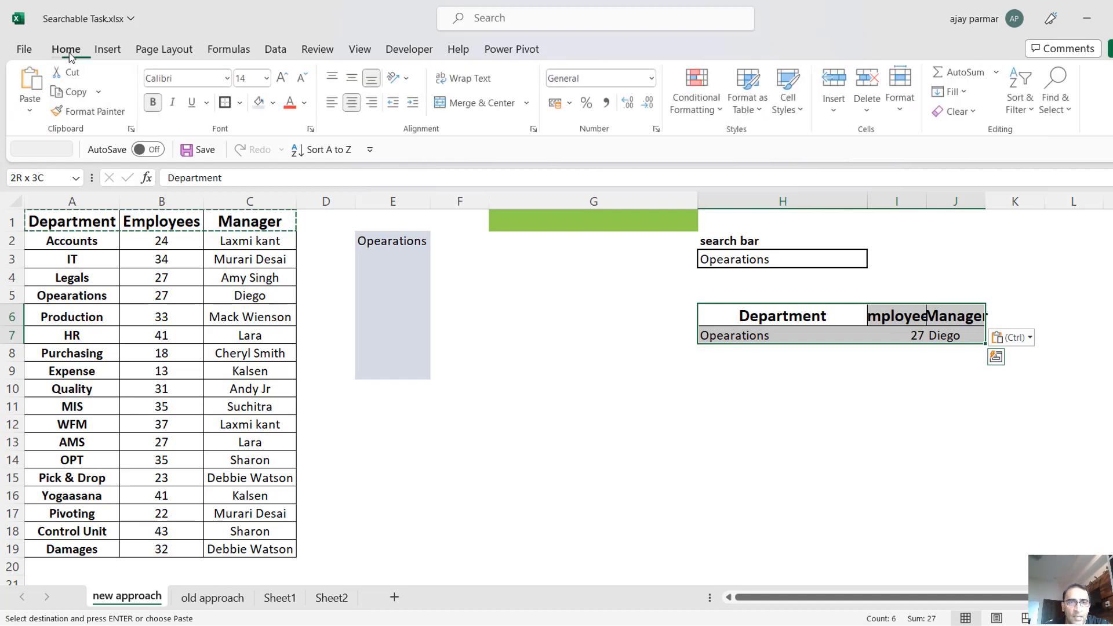
left_click(240, 103)
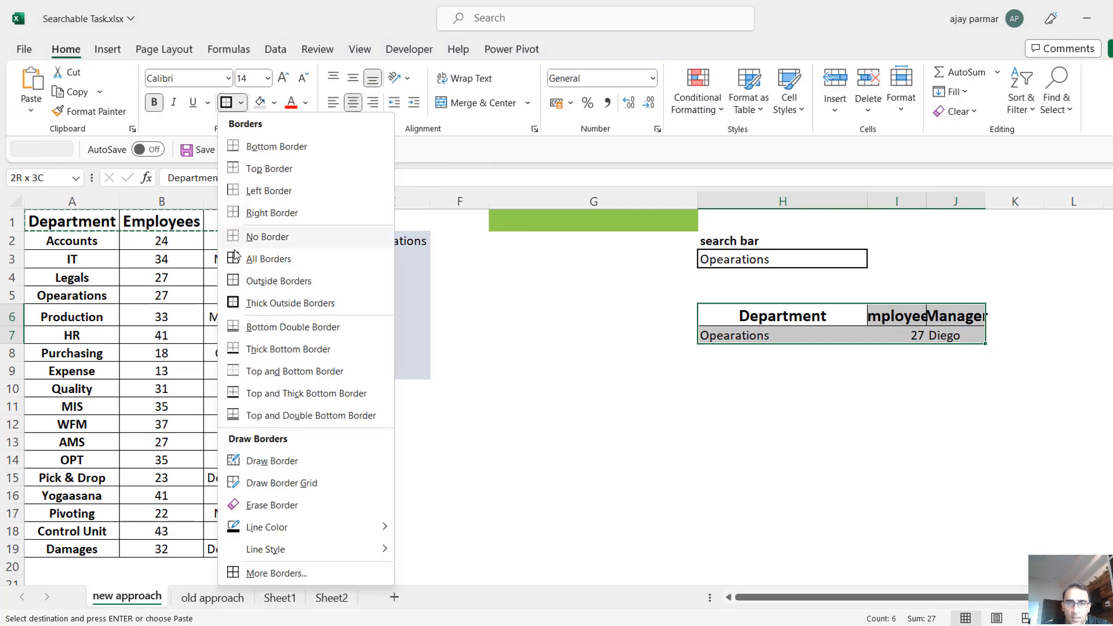
left_click(234, 259)
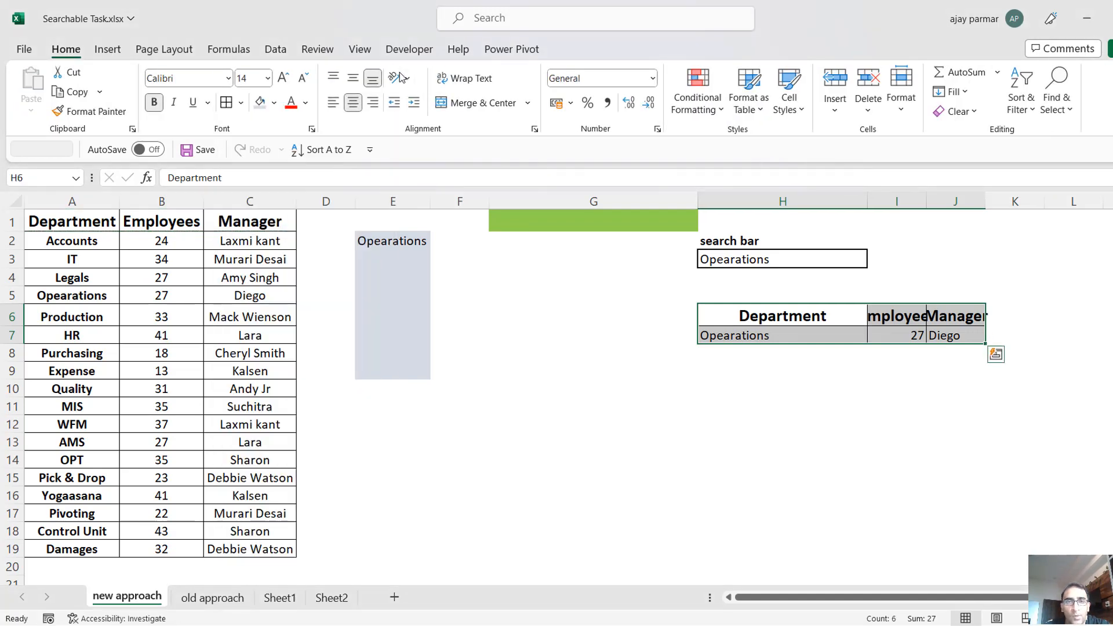
left_click(355, 108)
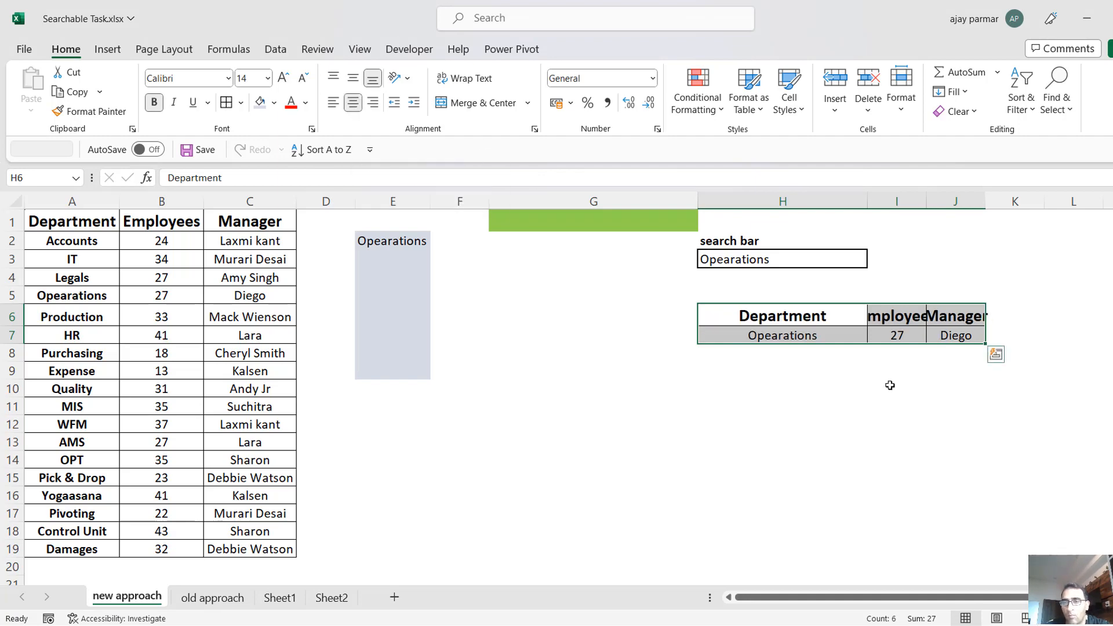
Autofit the widths of columns I and J to their headers.
left_click(890, 385)
double_click(927, 202)
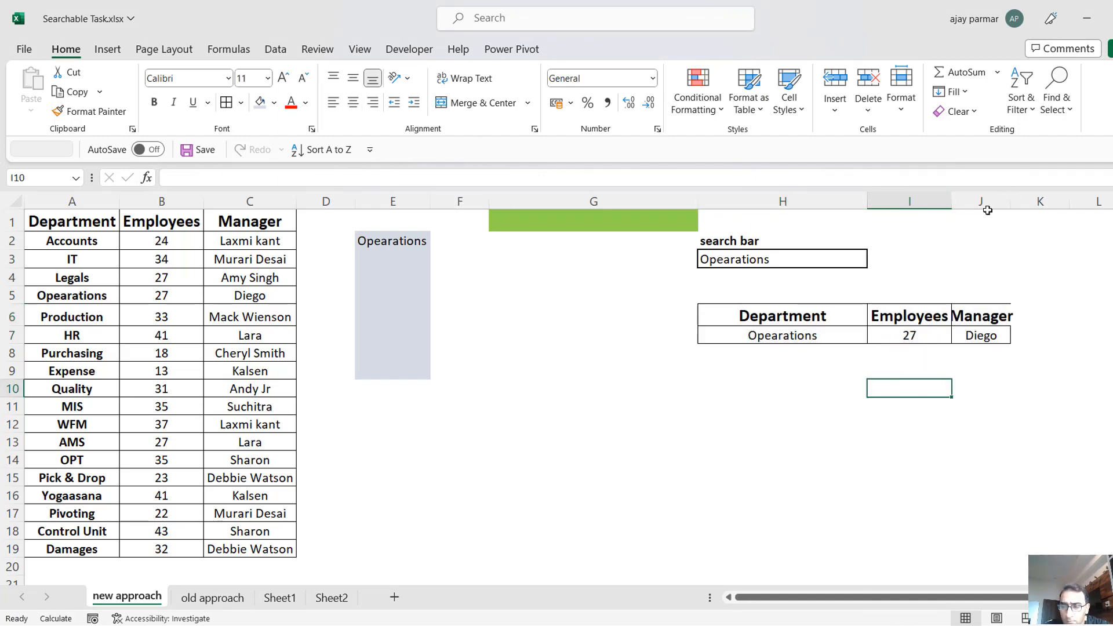
double_click(1010, 202)
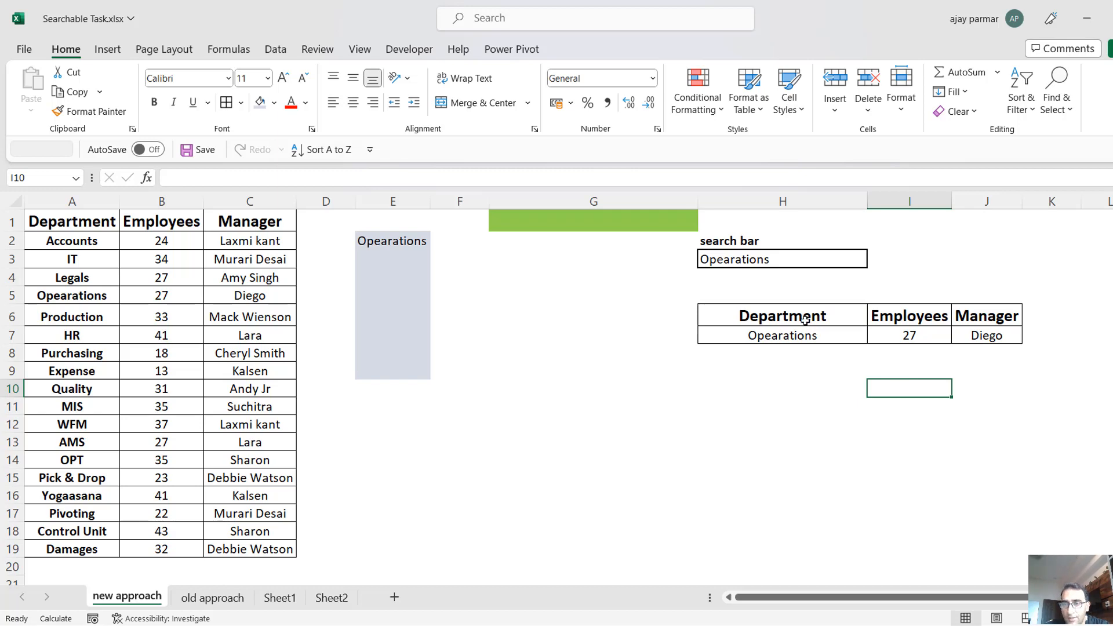
Try to replace the department in search cell H3 with the search text h and list the matching departments.
left_click(806, 320)
left_click(769, 248)
left_click(780, 258)
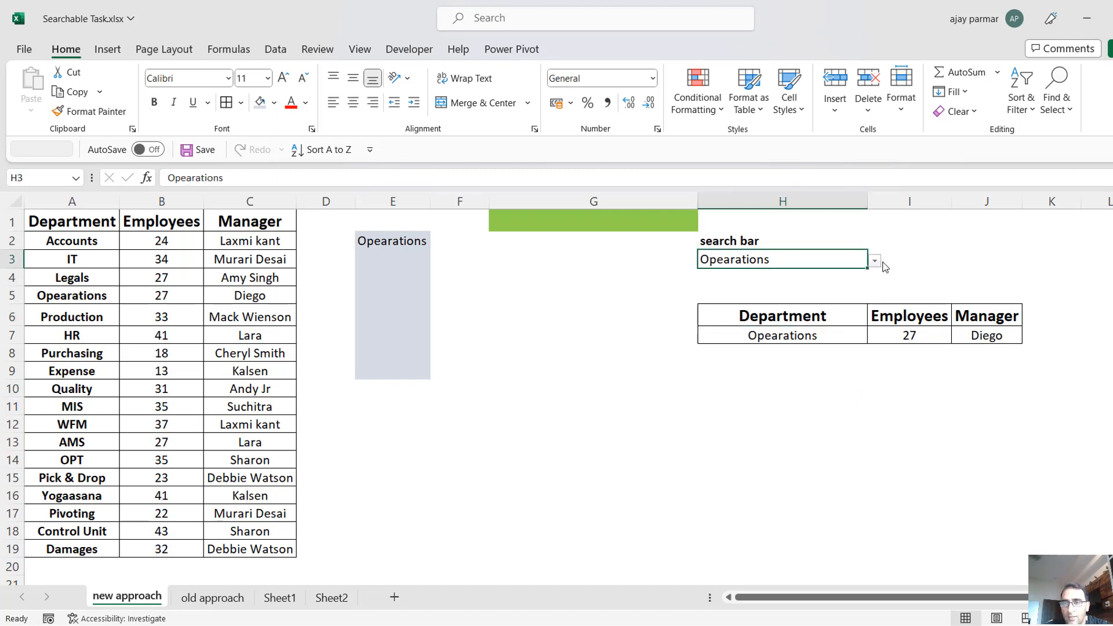
left_click(875, 262)
left_click(815, 263)
double_click(815, 262)
key("BackSpace")
key("BackSpace")
key("BackSpace")
key("BackSpace")
key("BackSpace")
key("BackSpace")
key("BackSpace")
key("BackSpace")
key("BackSpace")
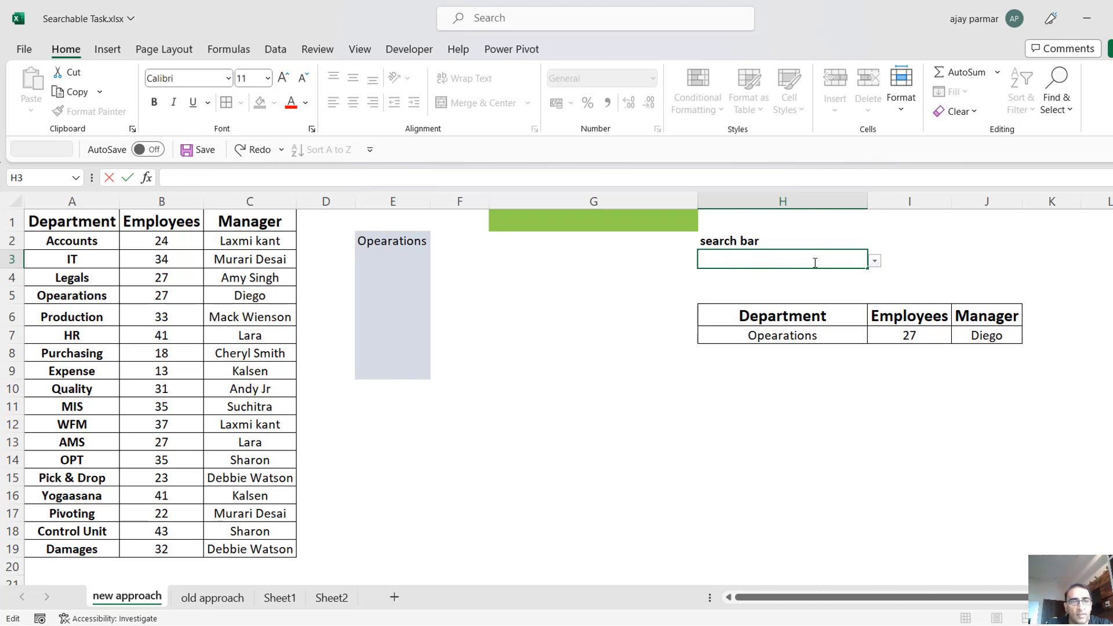
type("h")
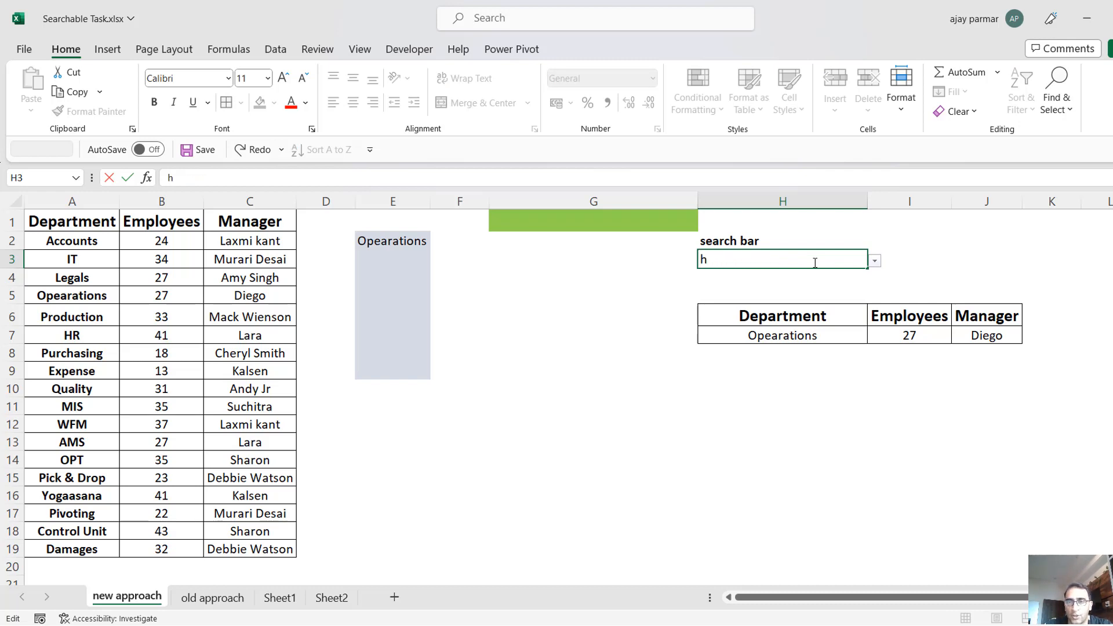
left_click(876, 262)
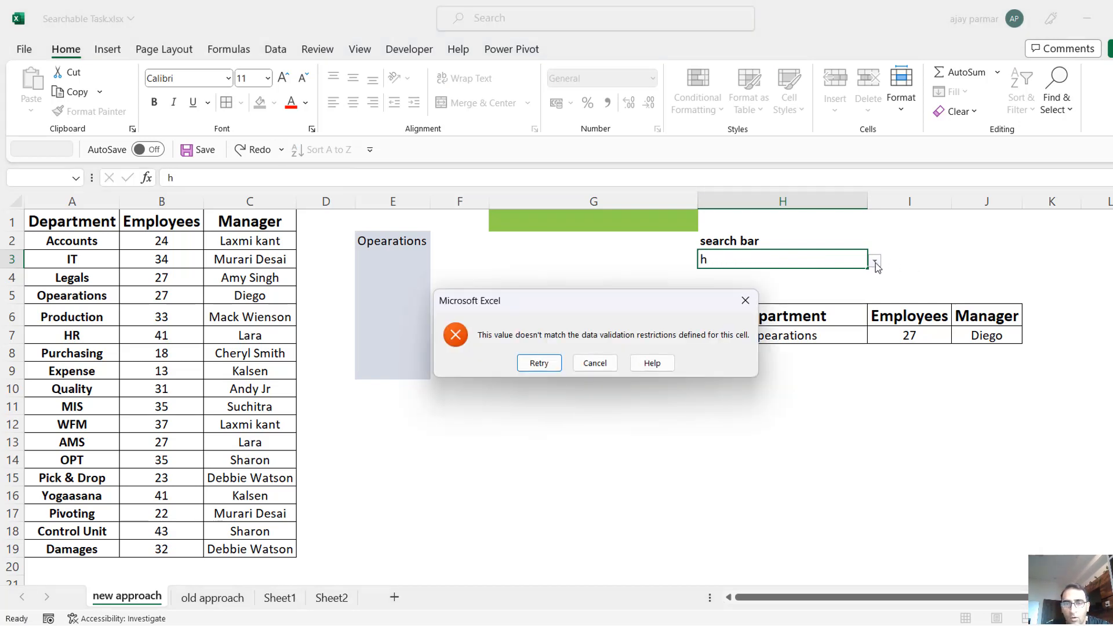
left_click(595, 366)
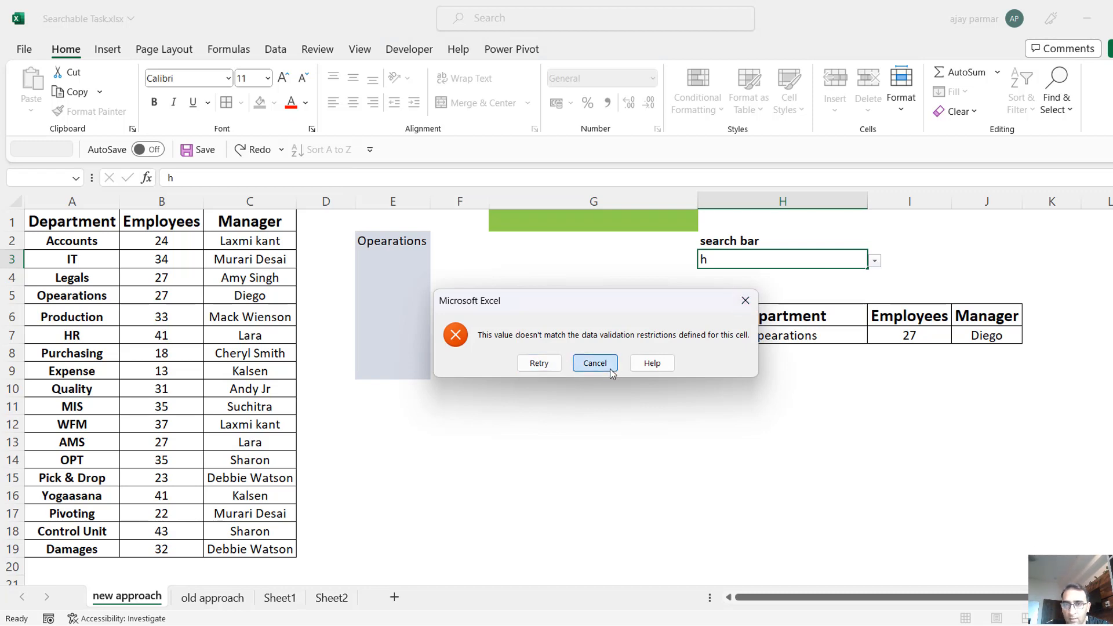
Turn off the error alert for invalid data in the data validation of H3.
key("alt+a")
key("v")
key("v")
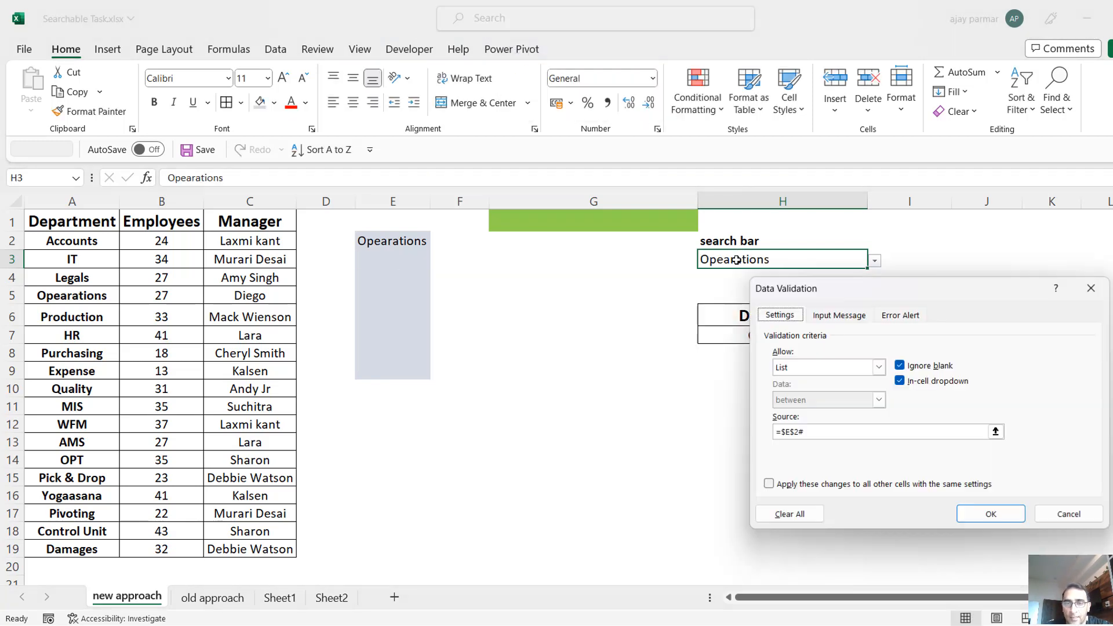
left_click(906, 316)
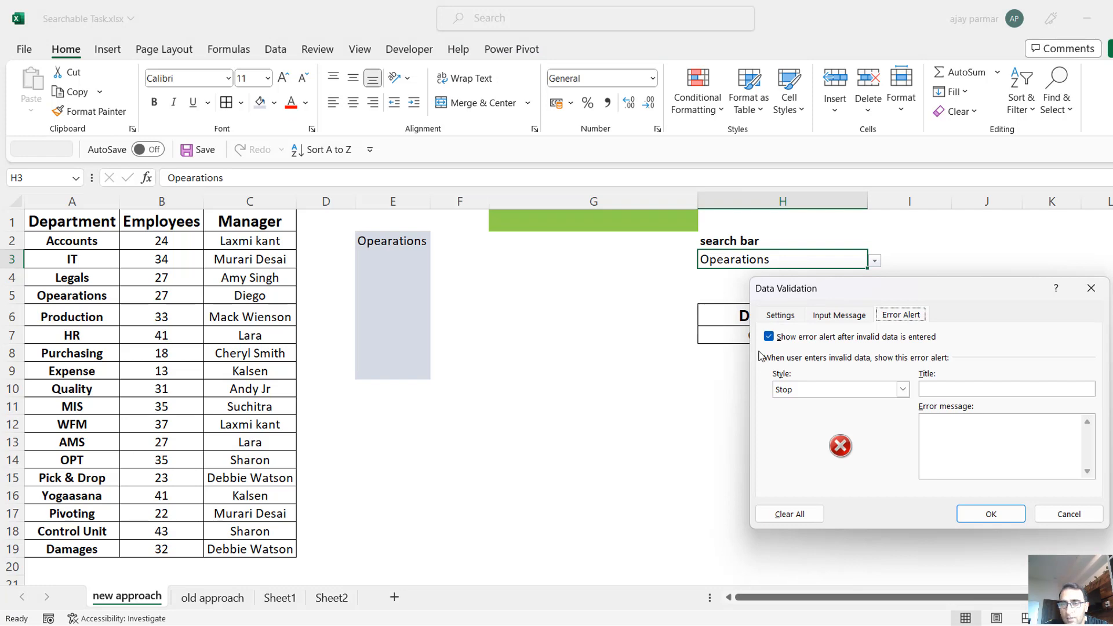
left_click(769, 337)
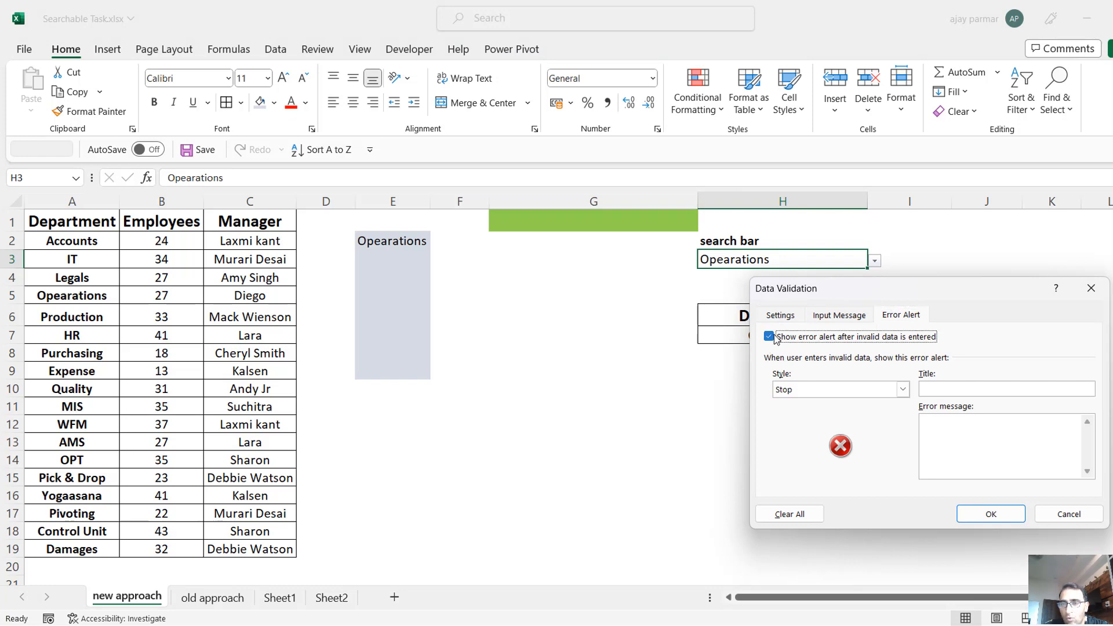
left_click(991, 515)
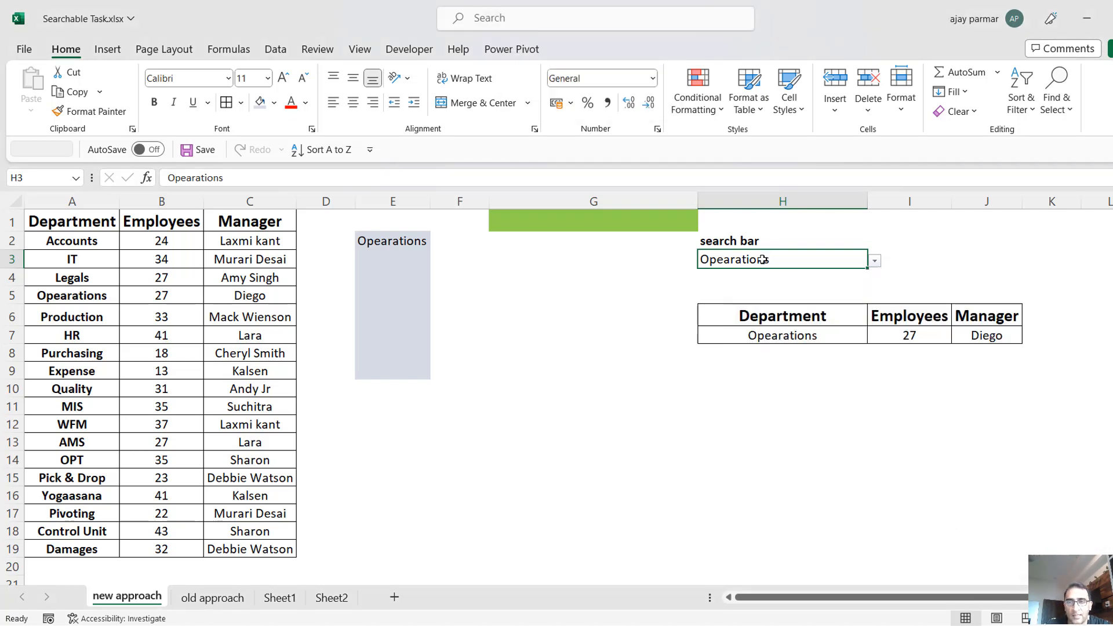
Review the data validation criteria of H3 and close them without changes.
key("alt+a")
key("v")
key("v")
left_click(779, 316)
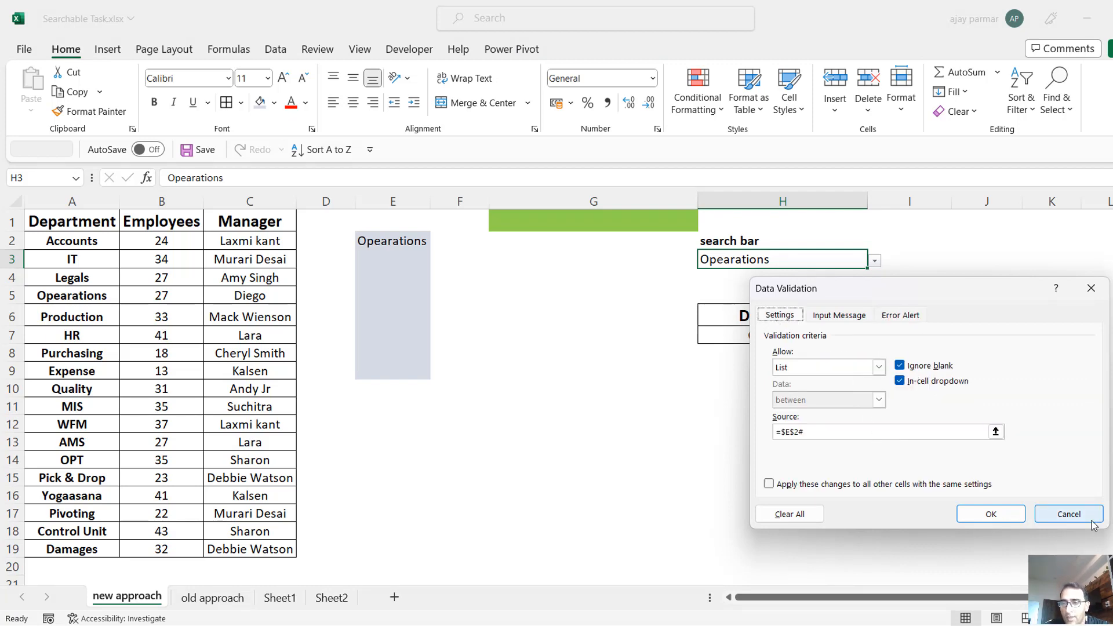
left_click(1069, 514)
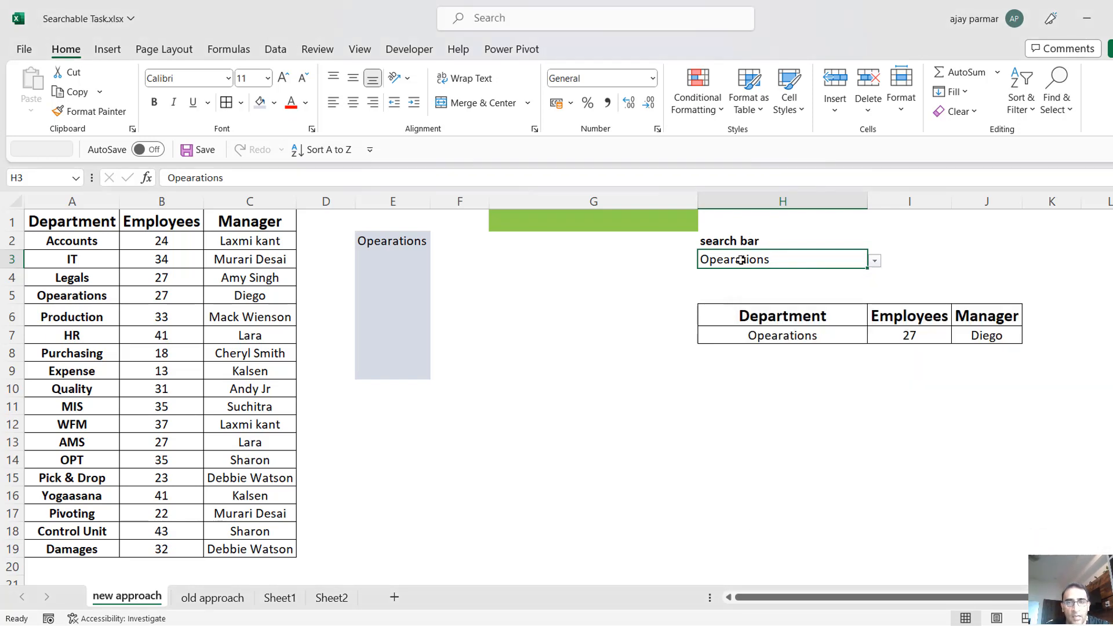
Enter the search text m in H3 and choose AMS from the matching departments.
double_click(742, 259)
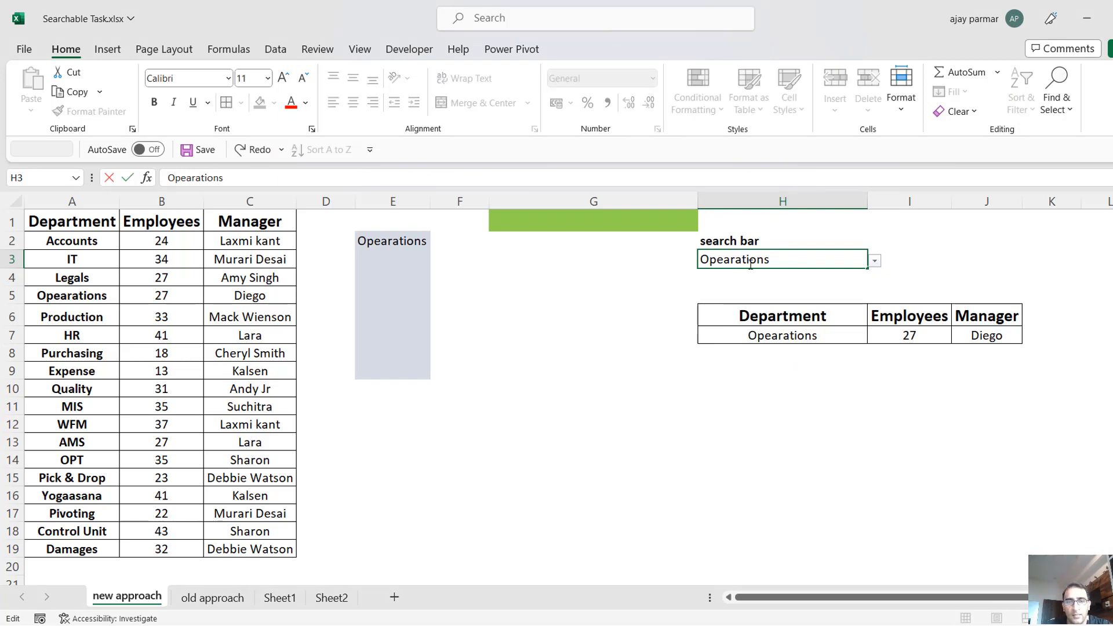
double_click(750, 262)
type("m")
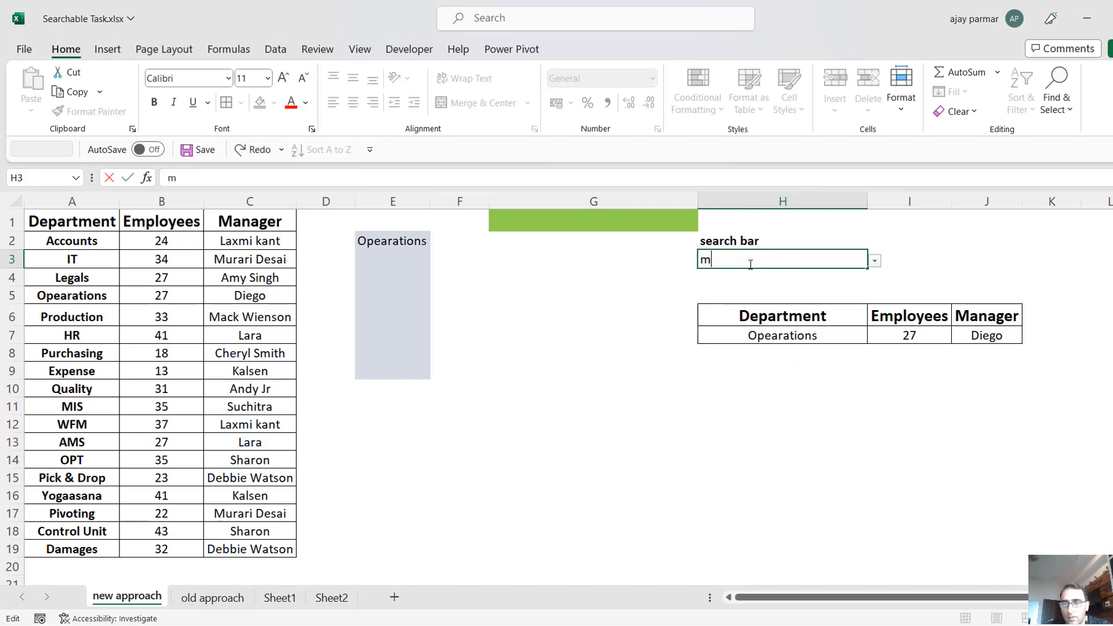
left_click(875, 261)
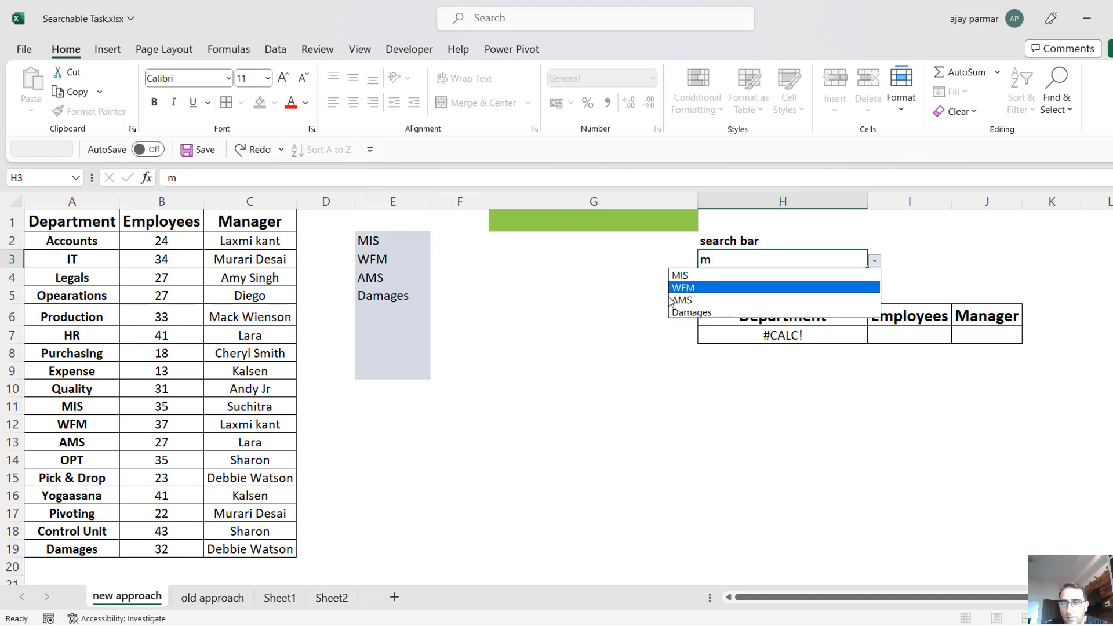
left_click(719, 300)
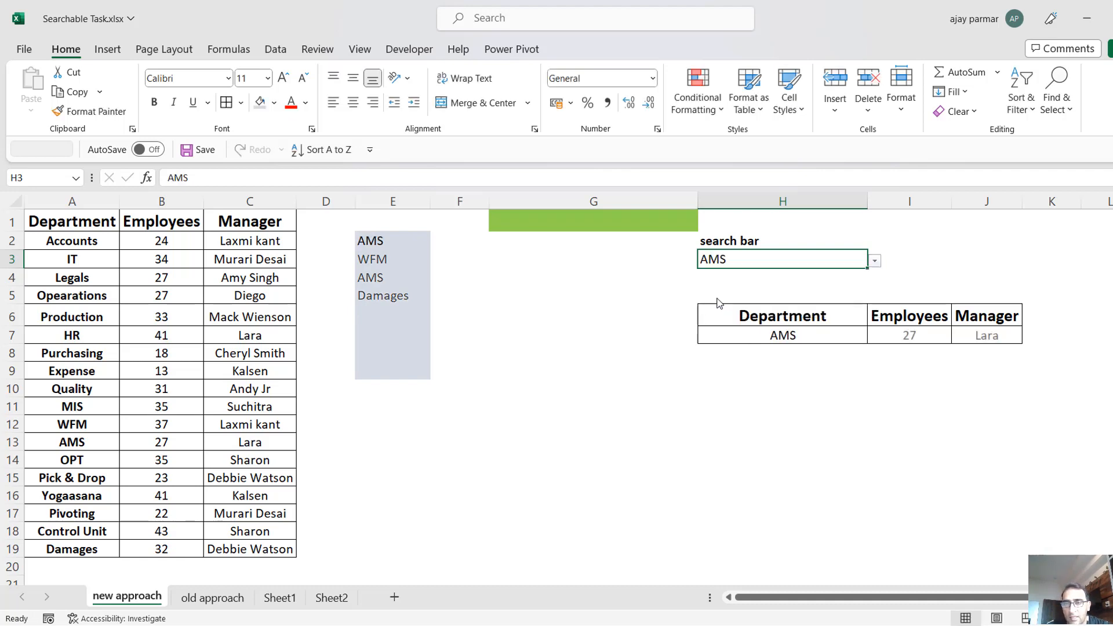
left_click(774, 328)
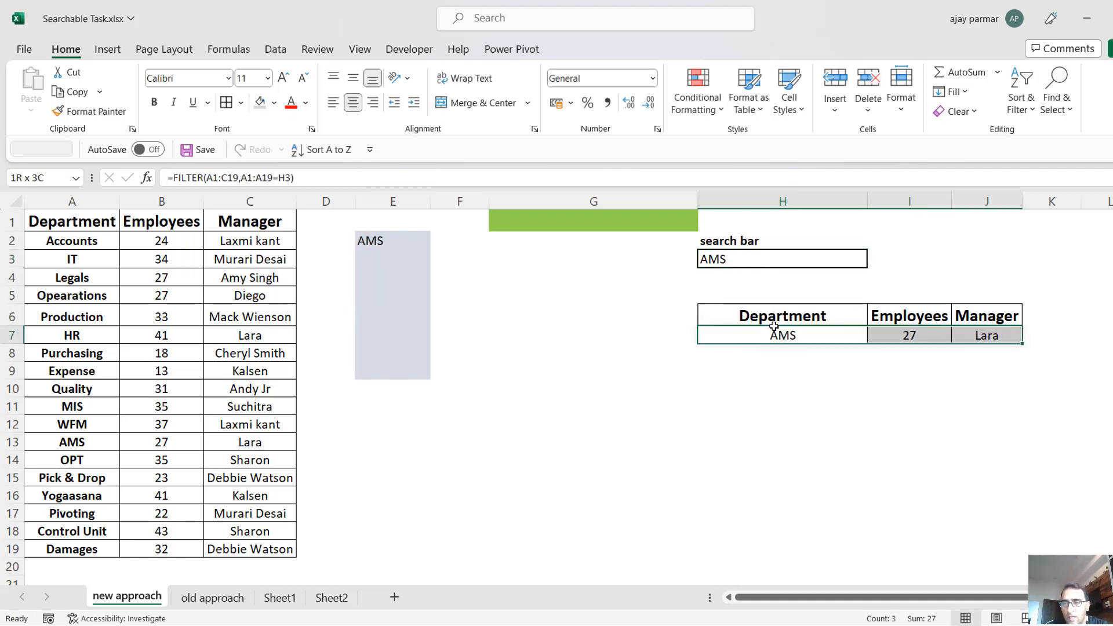
left_click(798, 398)
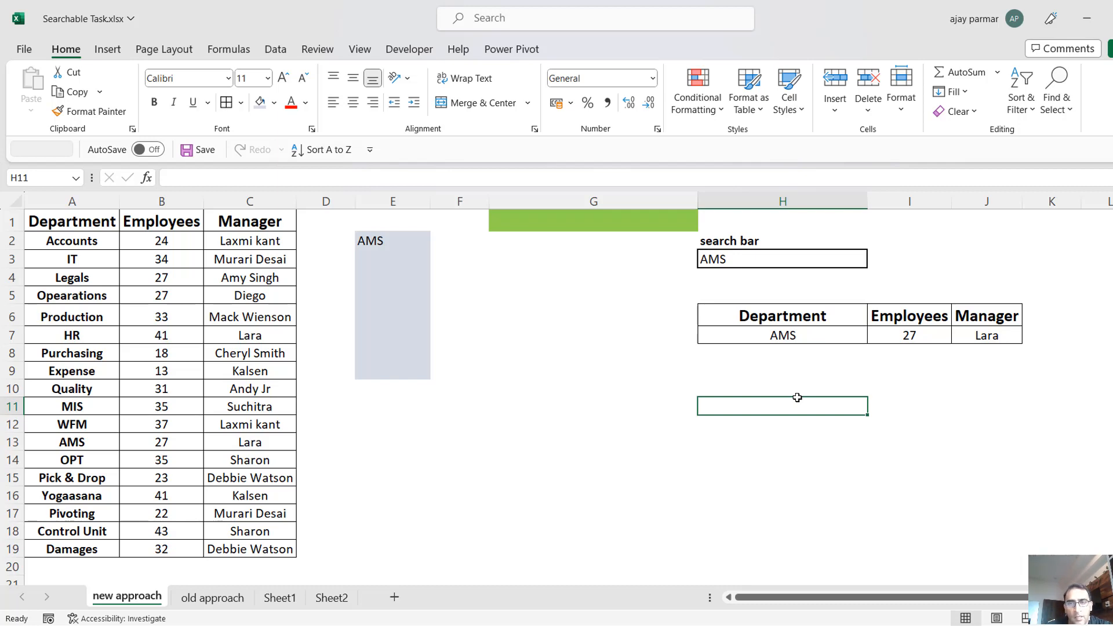
Fill the search bar heading in H2 with Orange, Accent 2 and make its text white.
left_click(729, 238)
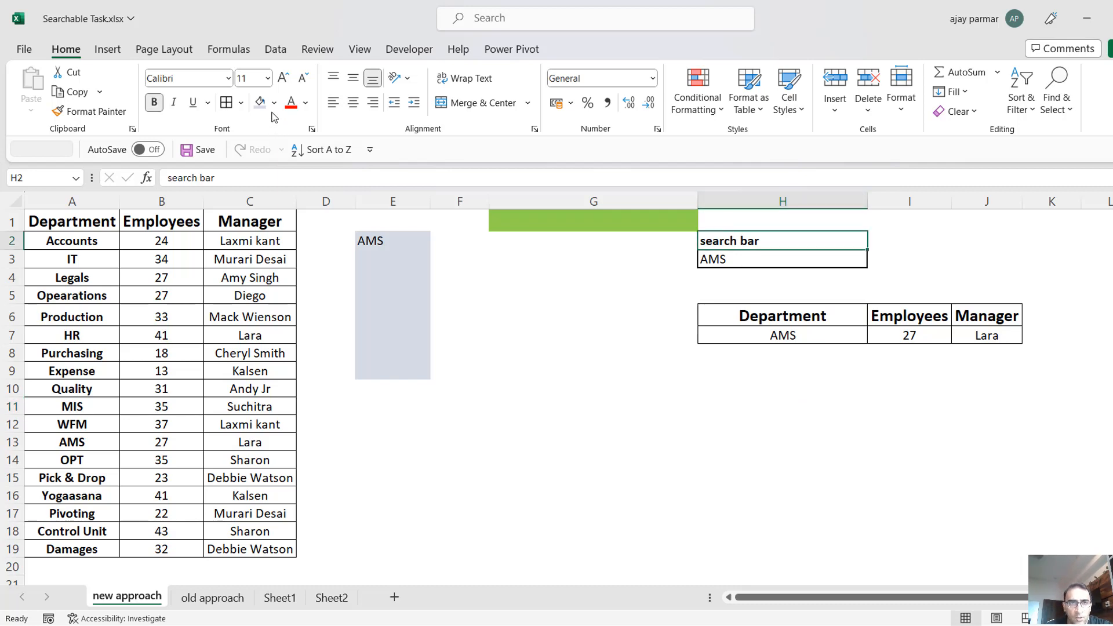
left_click(274, 103)
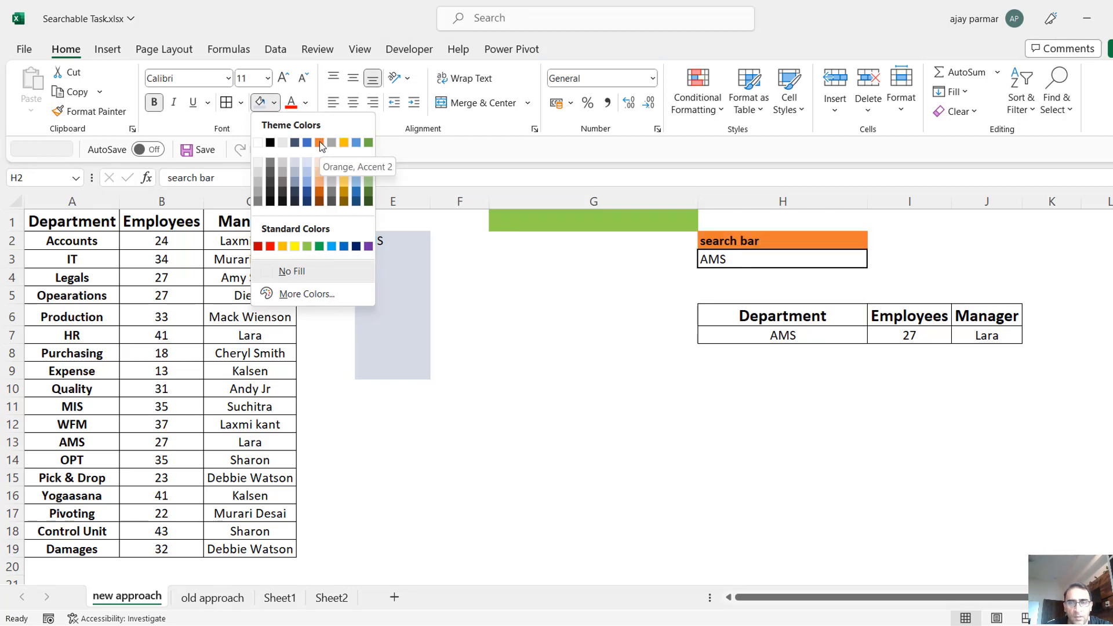
left_click(319, 142)
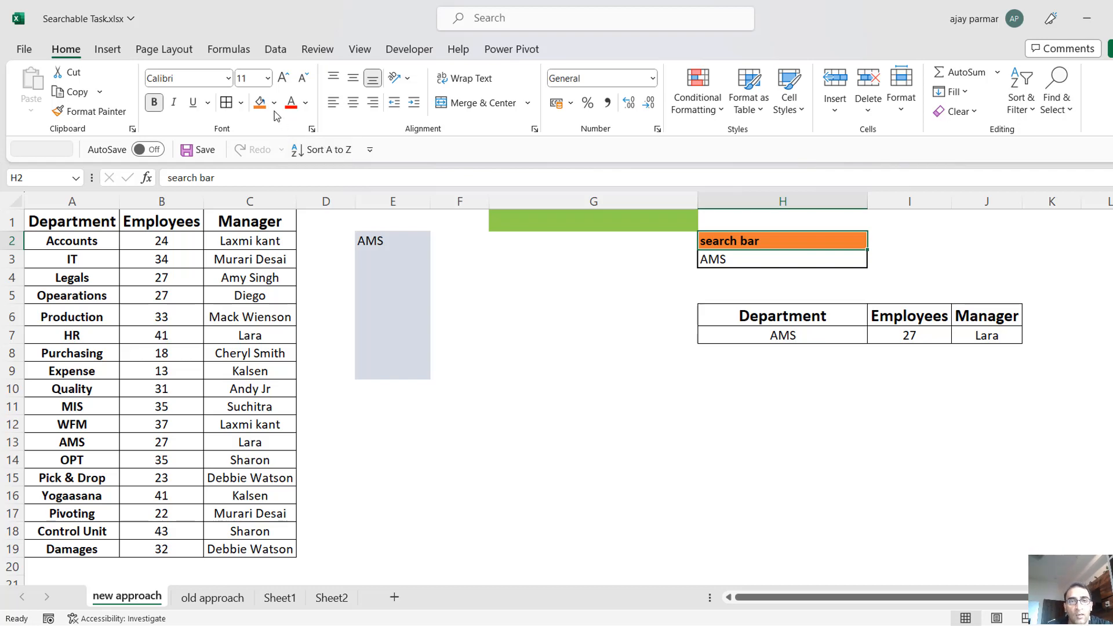
left_click(306, 105)
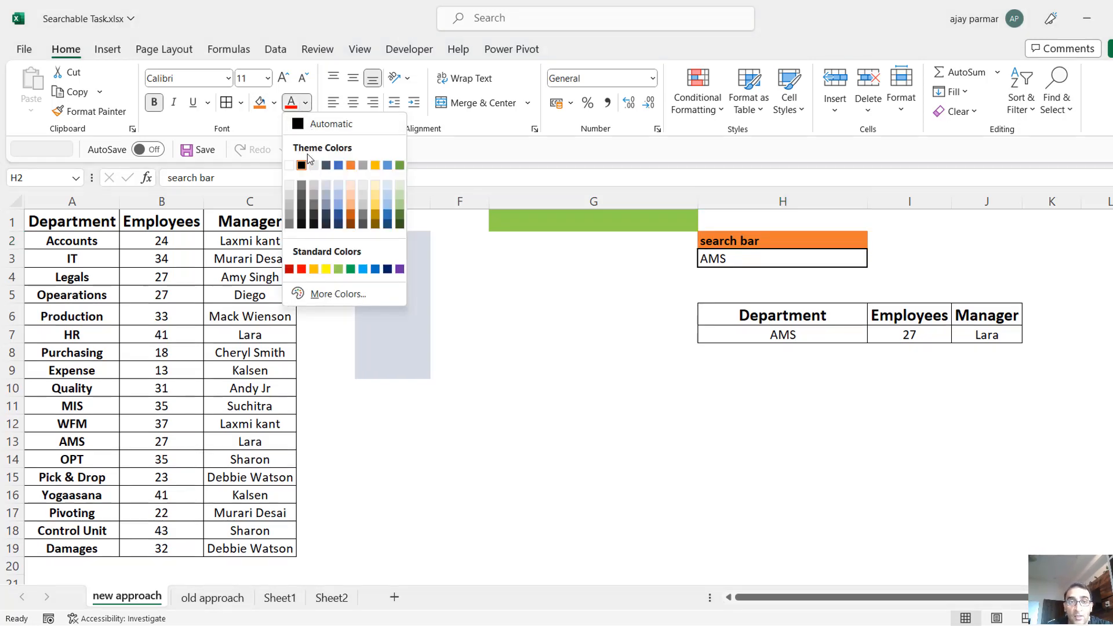
left_click(290, 171)
left_click(643, 377)
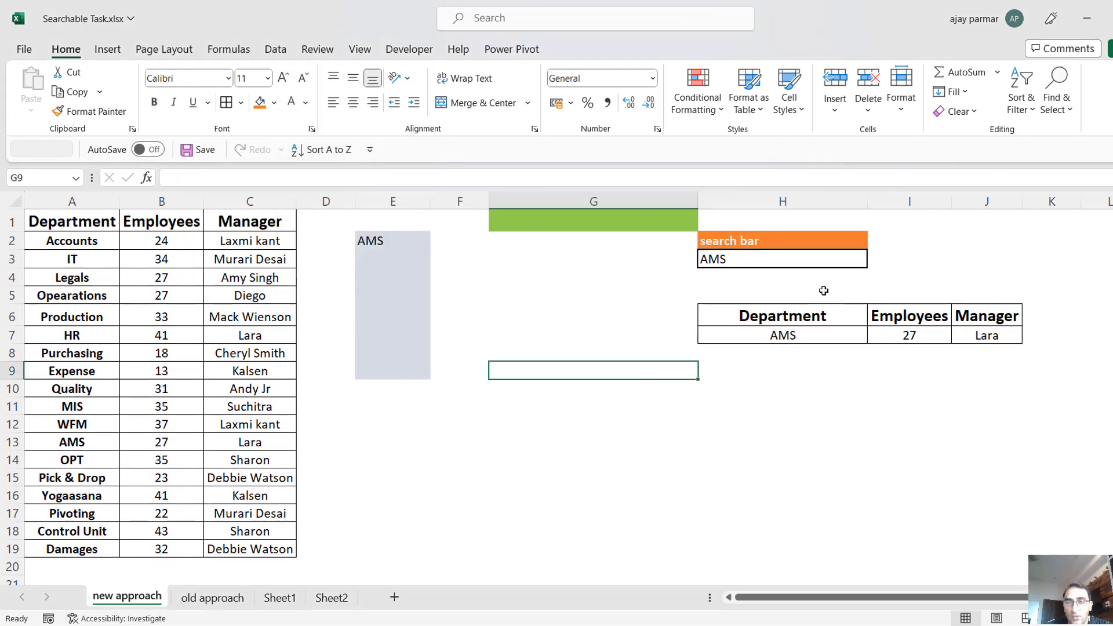
left_click(771, 243)
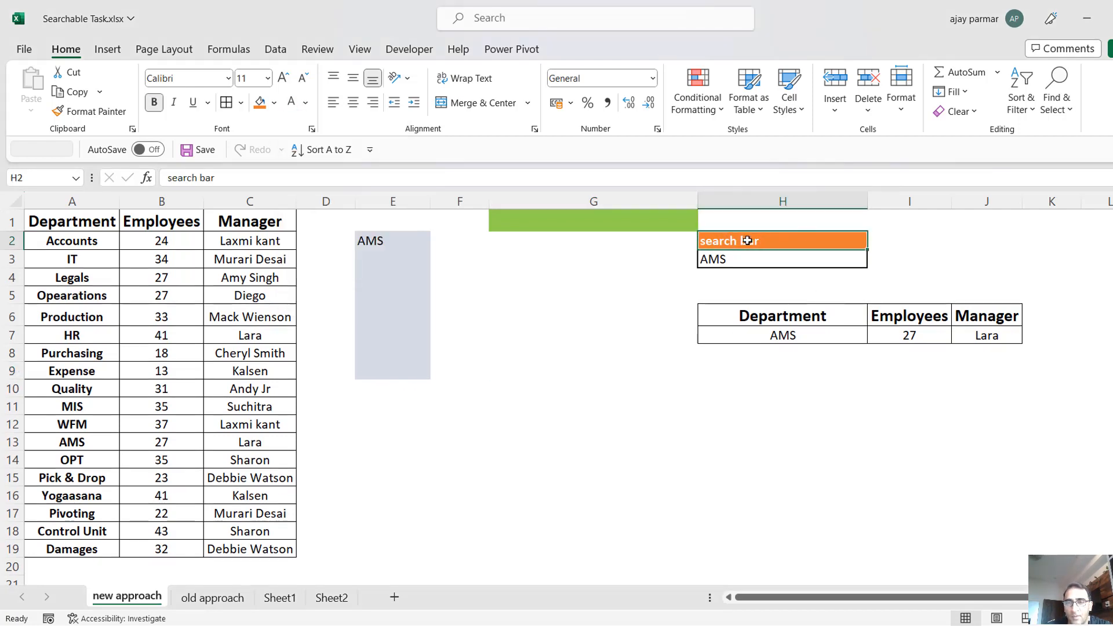
left_click(748, 241)
left_click(768, 313)
key("shift+Right")
key("shift+Right")
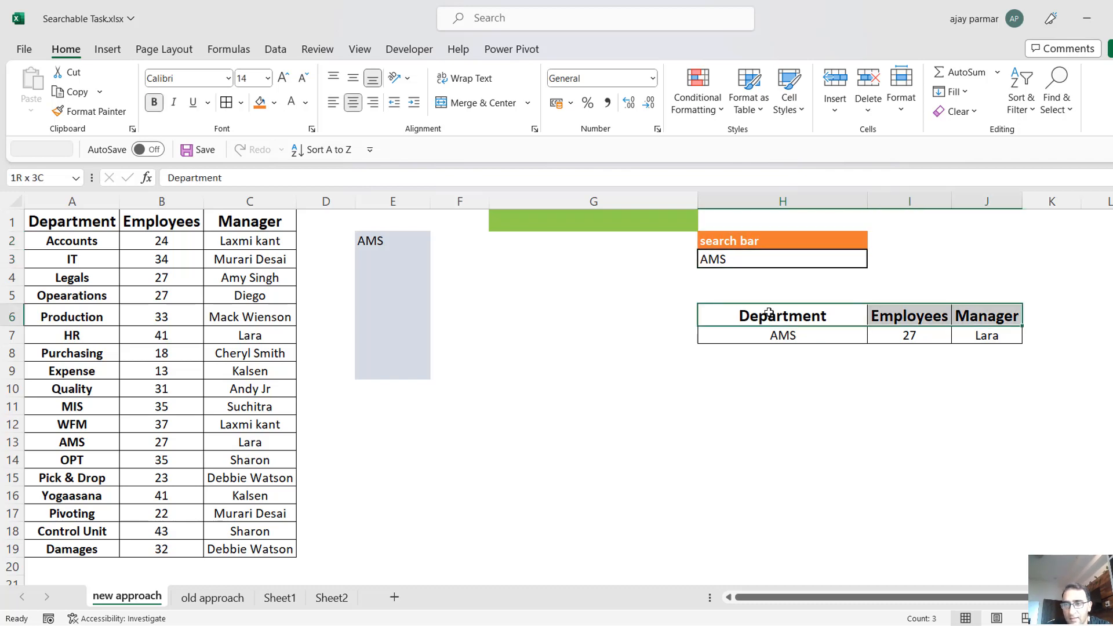
key("ctrl+v")
Copy the search bar heading from H2 to H11 and change the copy's text to "search bar excluding".
left_click(749, 241)
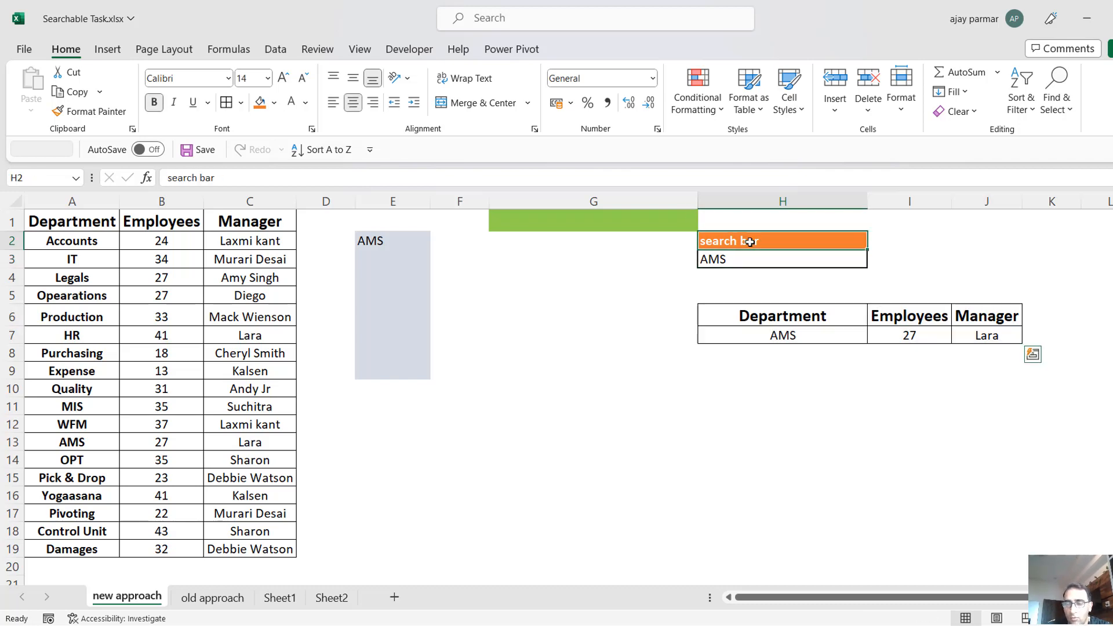
key("ctrl+c")
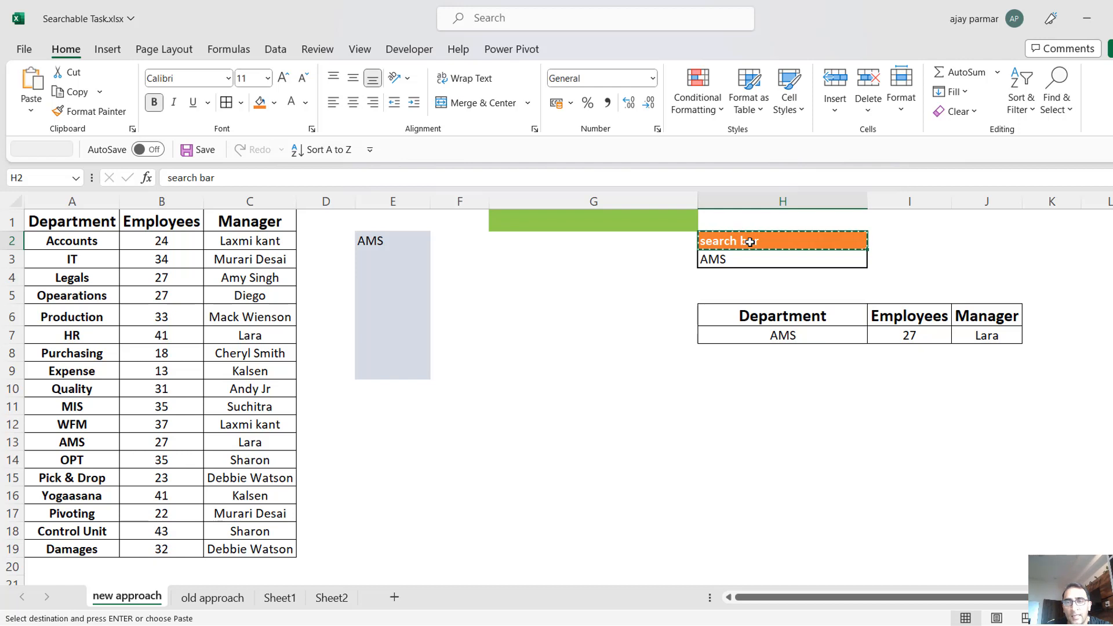
left_click(733, 401)
key("ctrl+v")
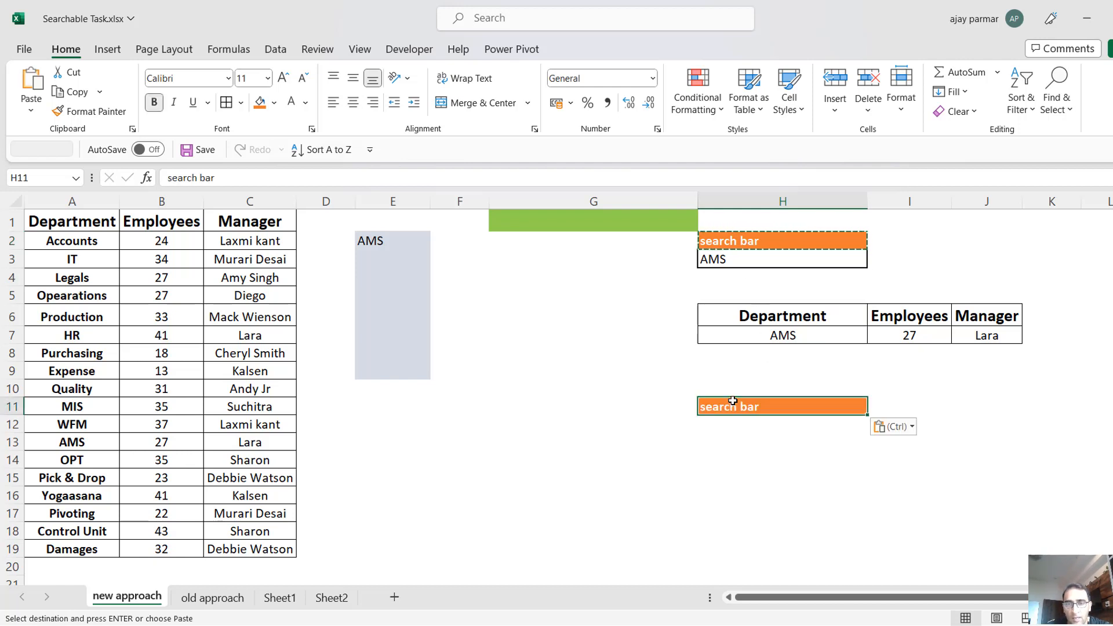
left_click(262, 182)
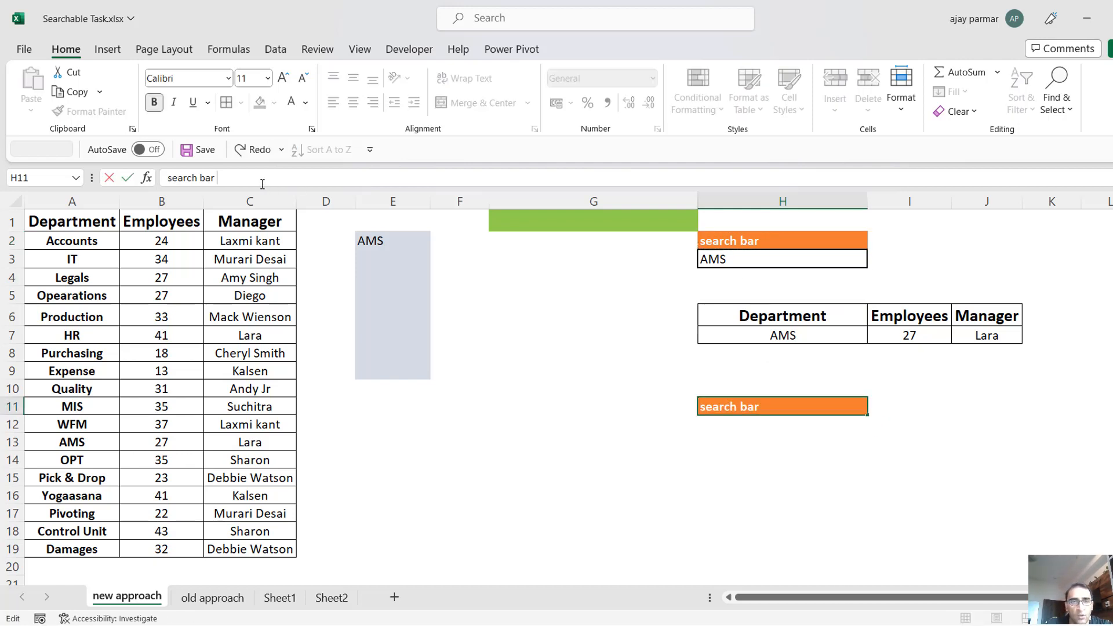
type("excluding")
key("Return")
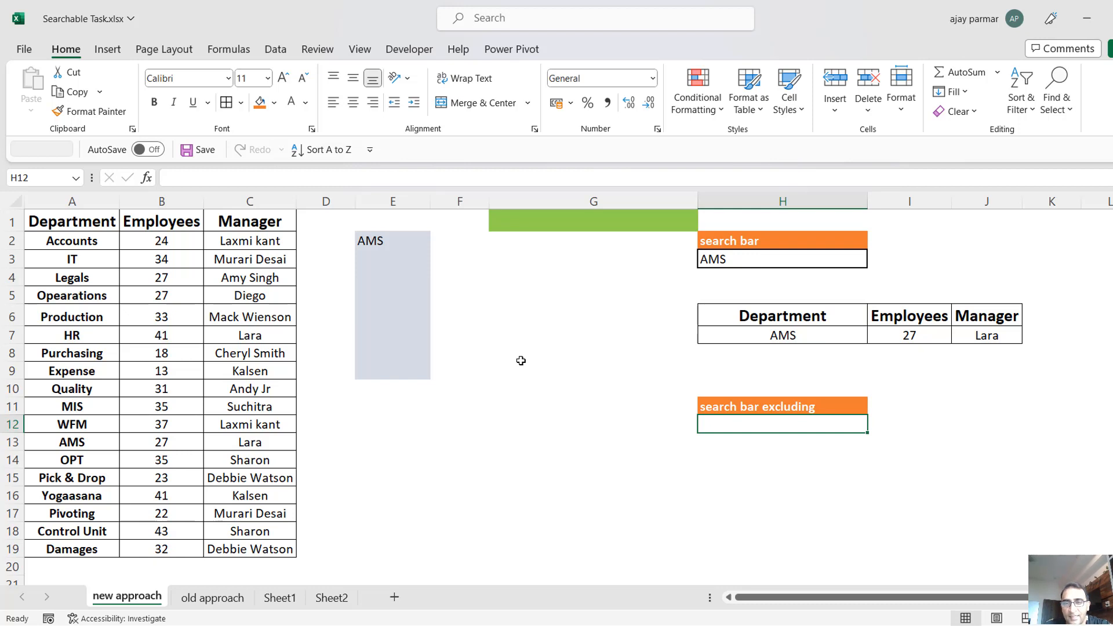
type("f")
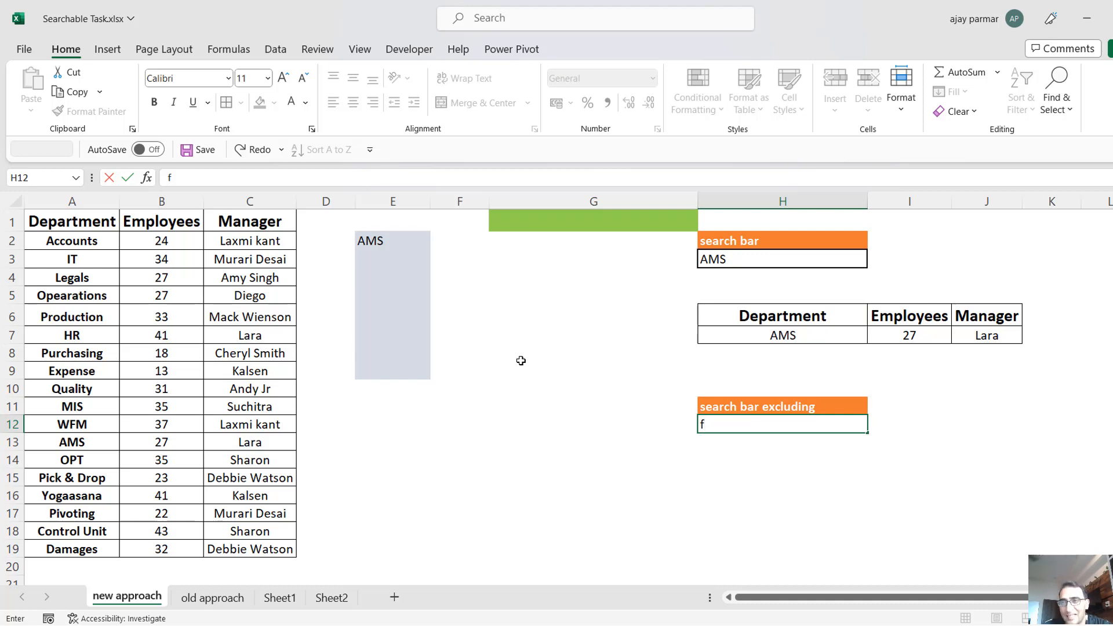
key("Escape")
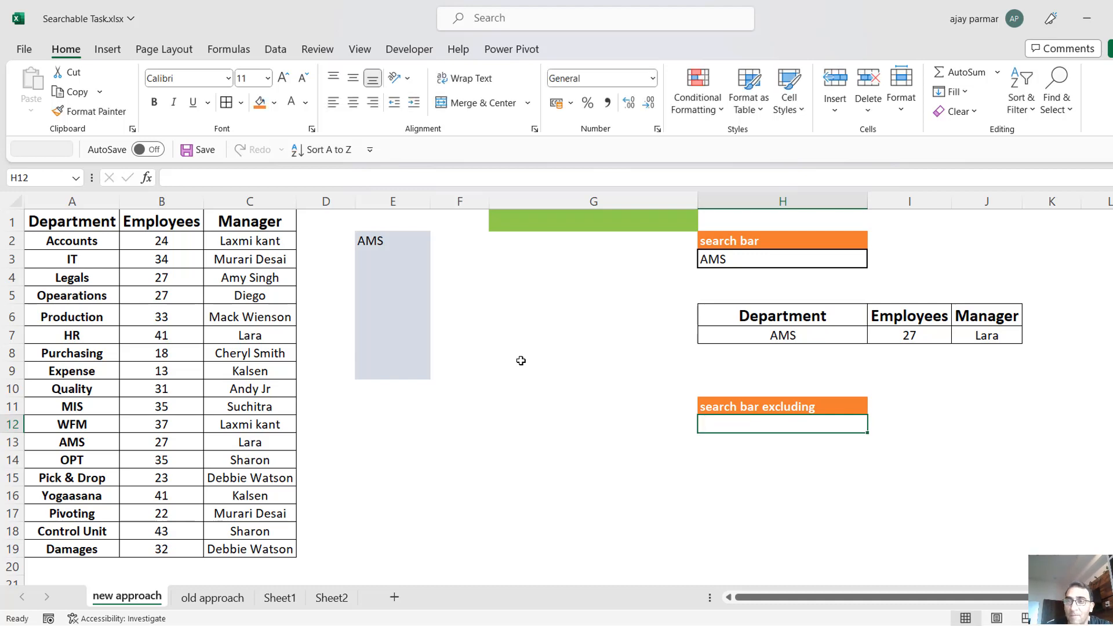
Copy the SEARCH(H3,A2:A19) part of the formula in E2 and enter it in F2 as =SEARCH(H3,A2:A19).
left_click(393, 240)
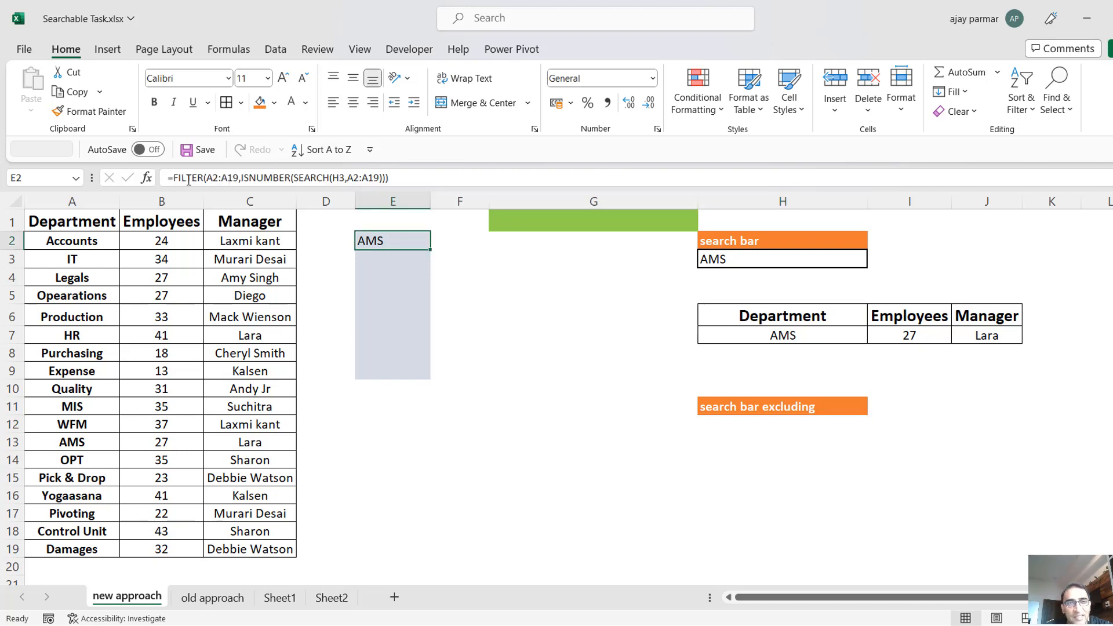
left_click(174, 177)
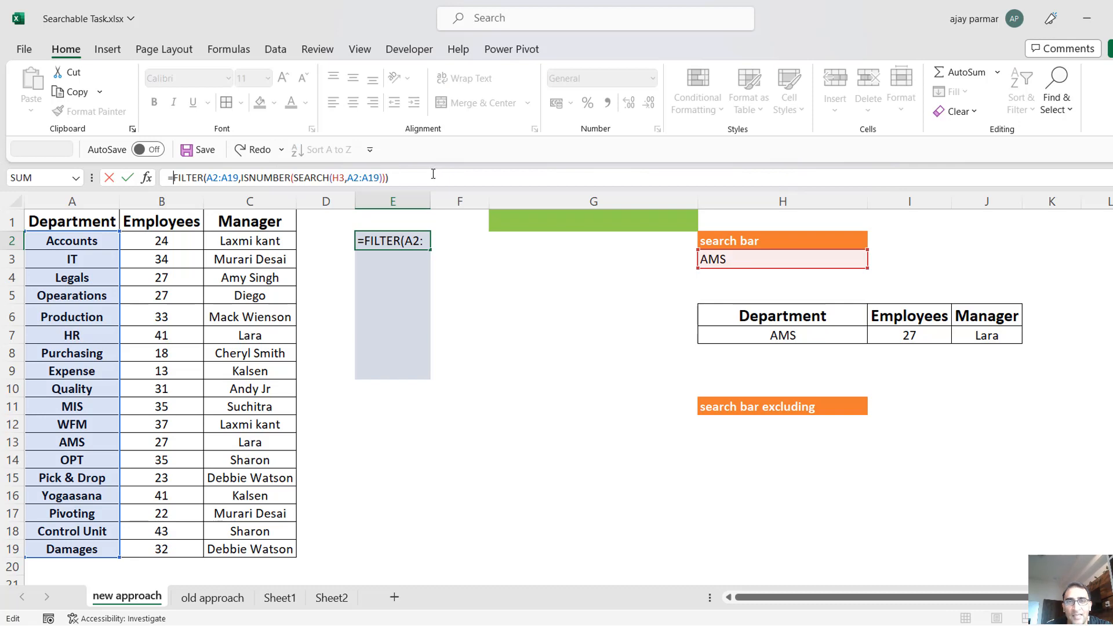
key("Escape")
left_click(296, 178)
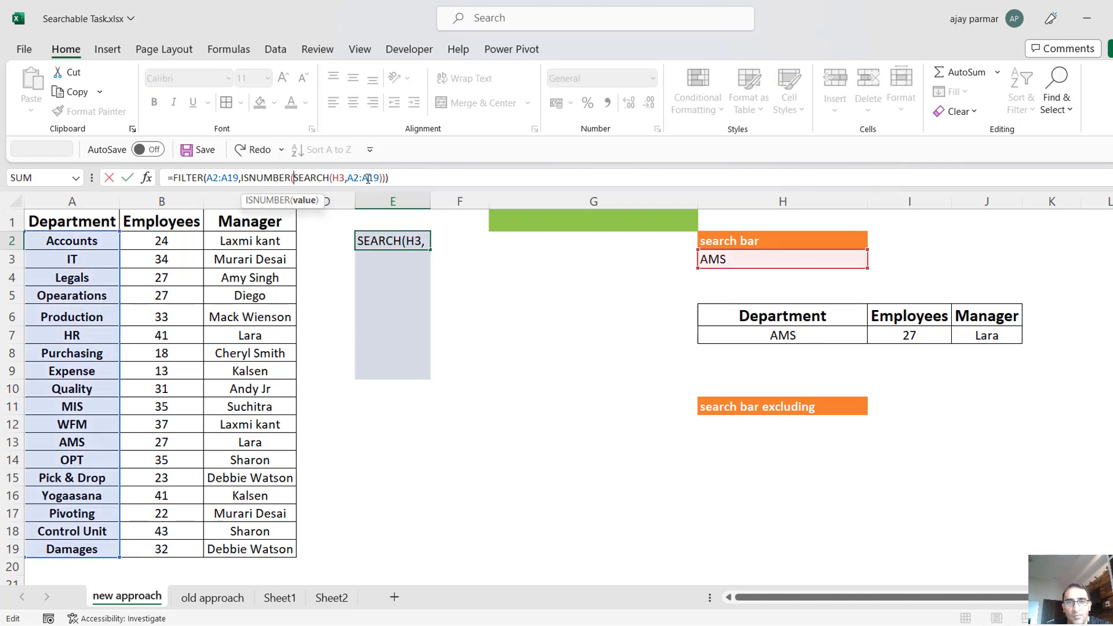
left_click_drag(382, 178, 292, 178)
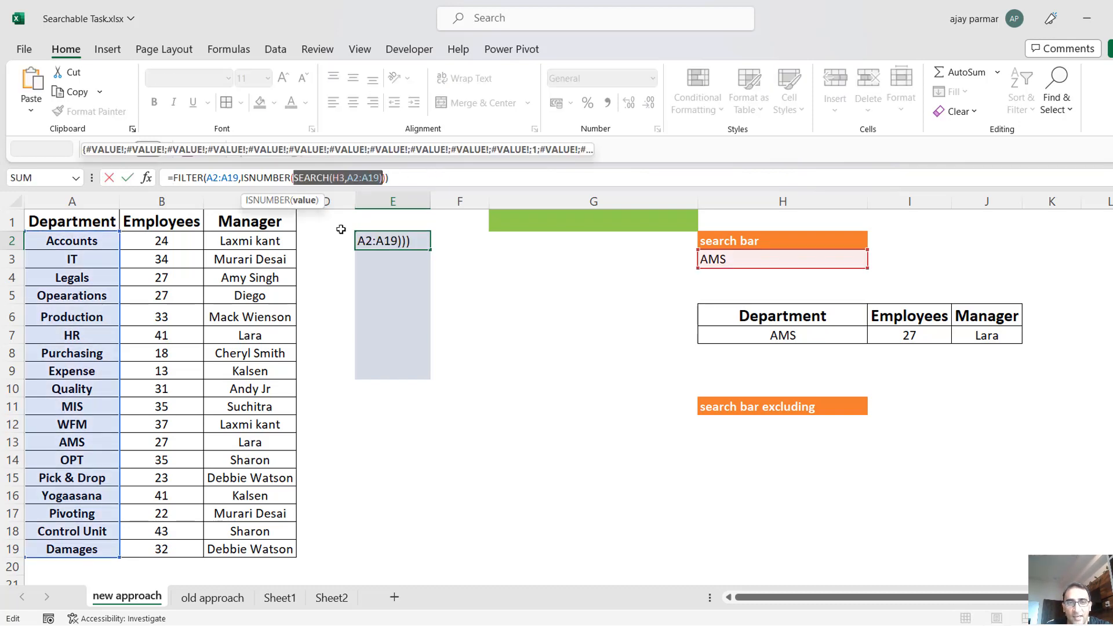
key("Escape")
key("Left")
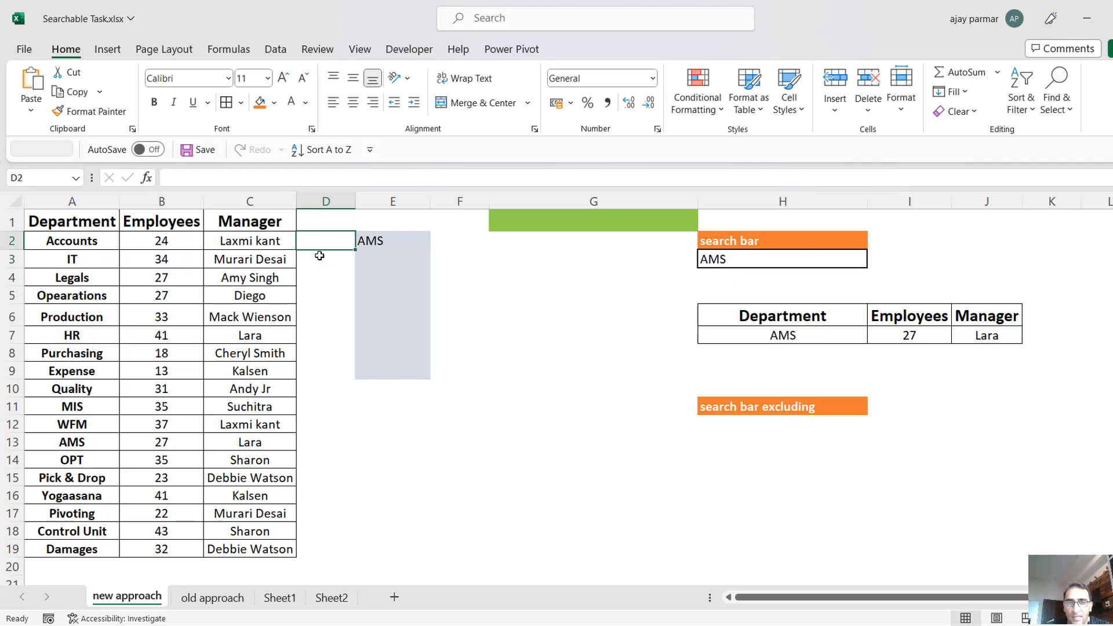
key("Right")
key("Right")
type("=")
key("ctrl+v")
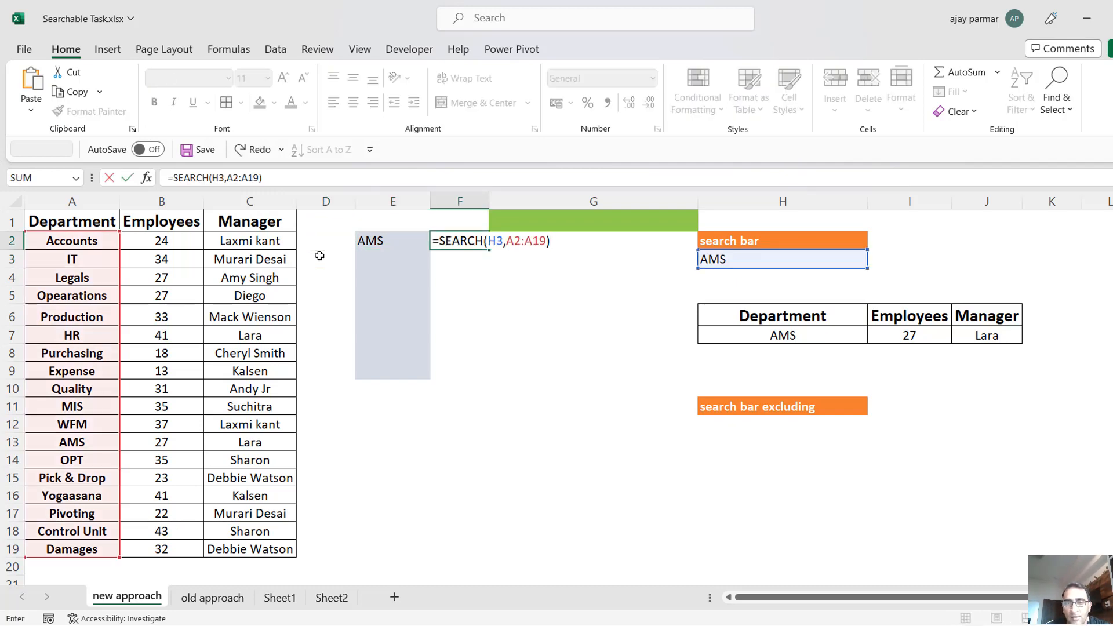
key("Return")
Add borders to the excluding search cell H12 and change the F2 formula to =SEARCH(H12,A2:A19).
left_click(769, 425)
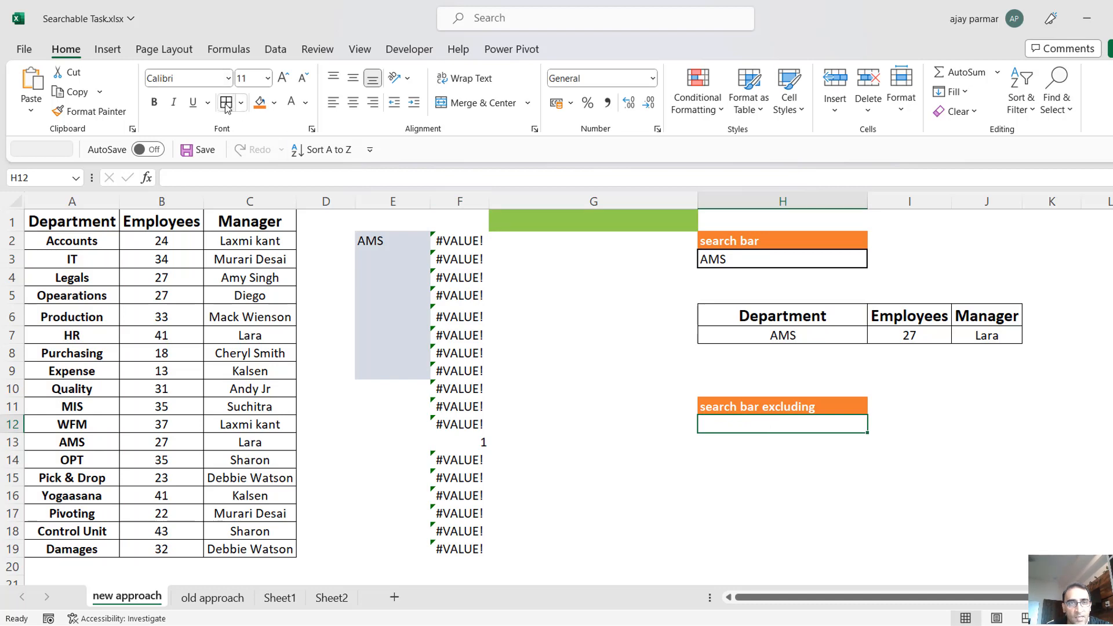
left_click(464, 244)
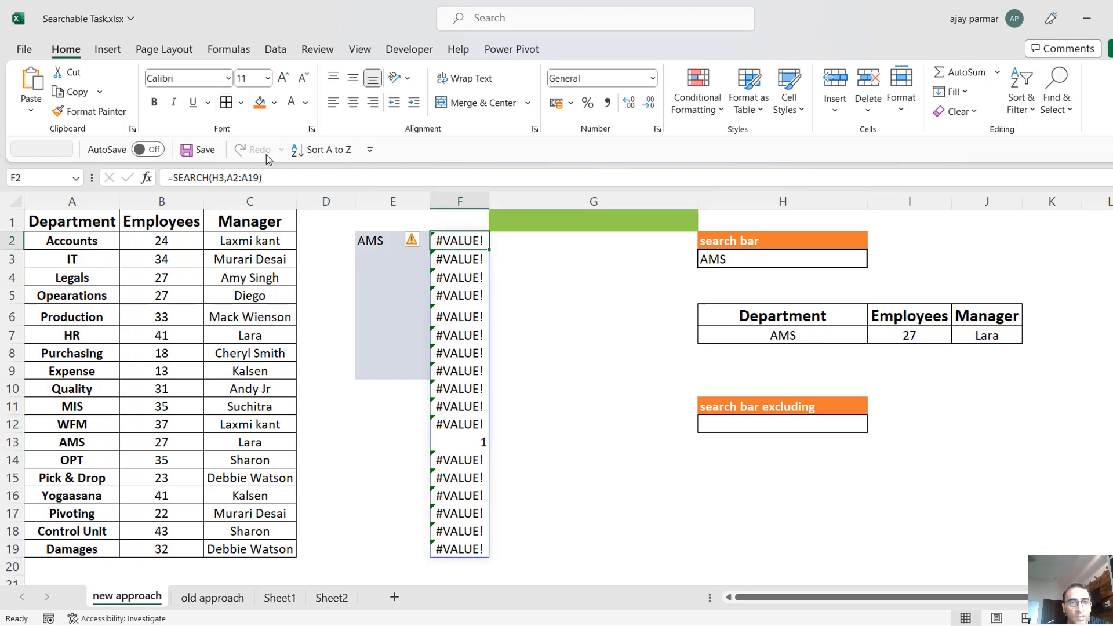
left_click(222, 178)
key("BackSpace")
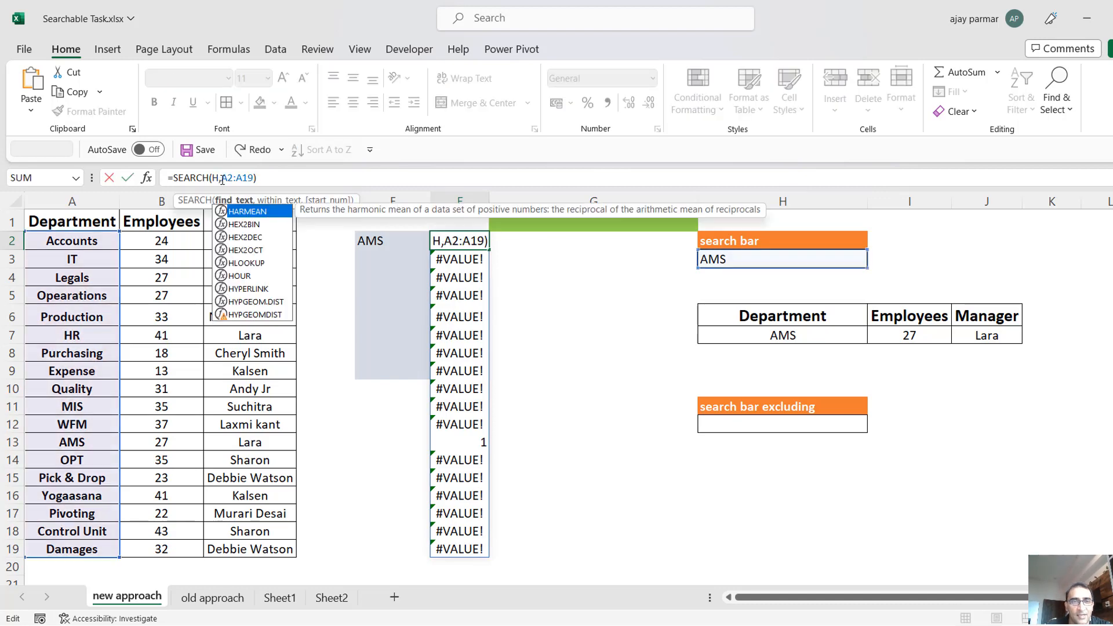
type("12")
key("Return")
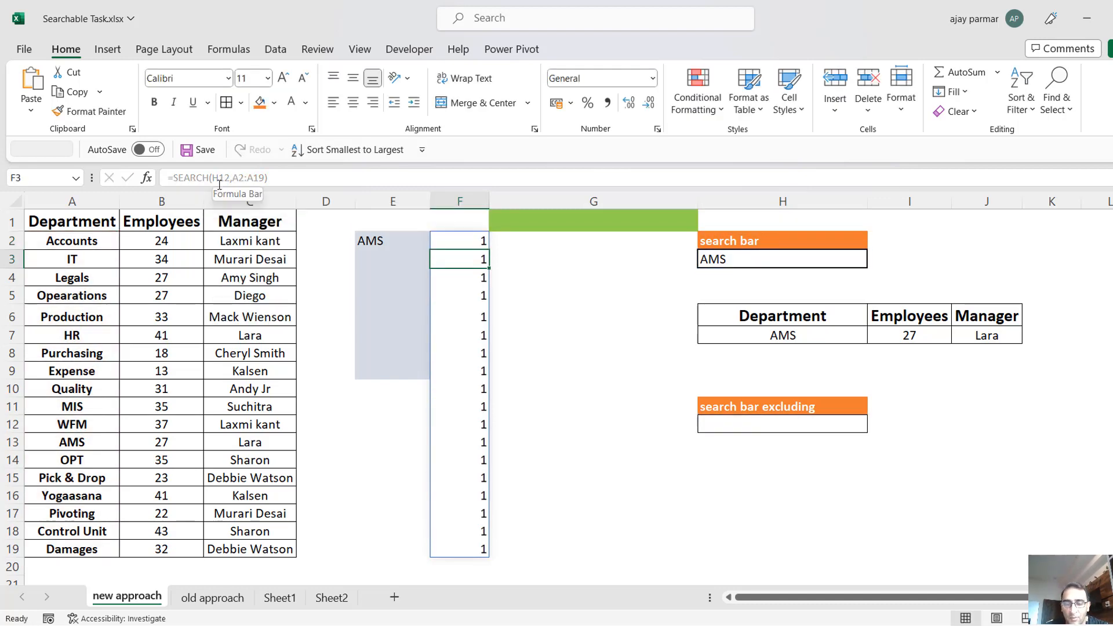
key("Up")
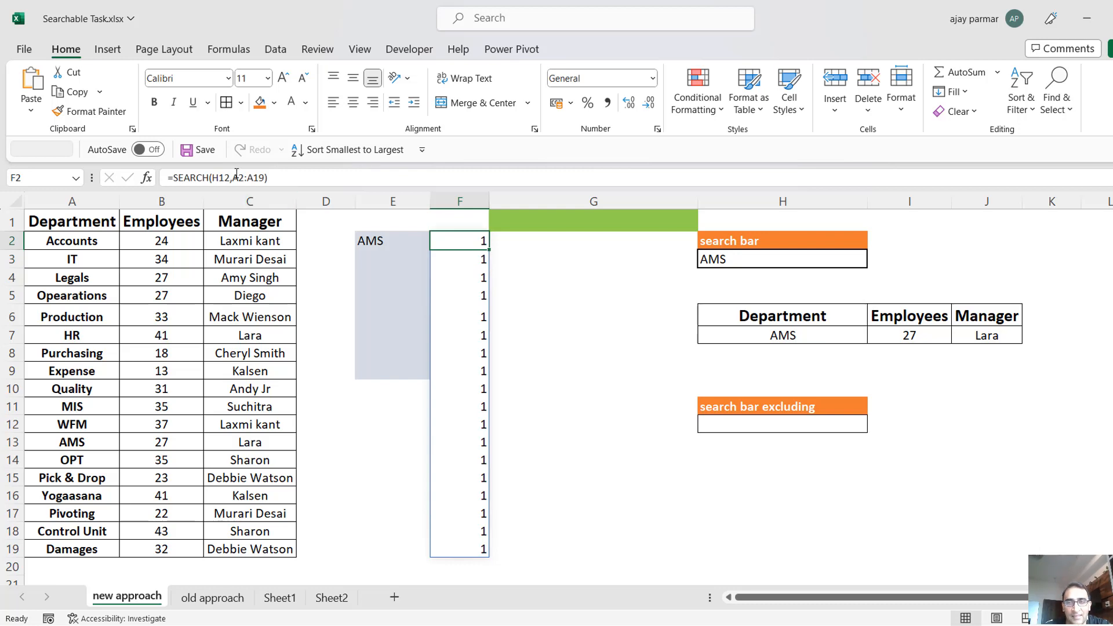
Enter the search text m in H12 under the search bar excluding heading.
left_click(776, 425)
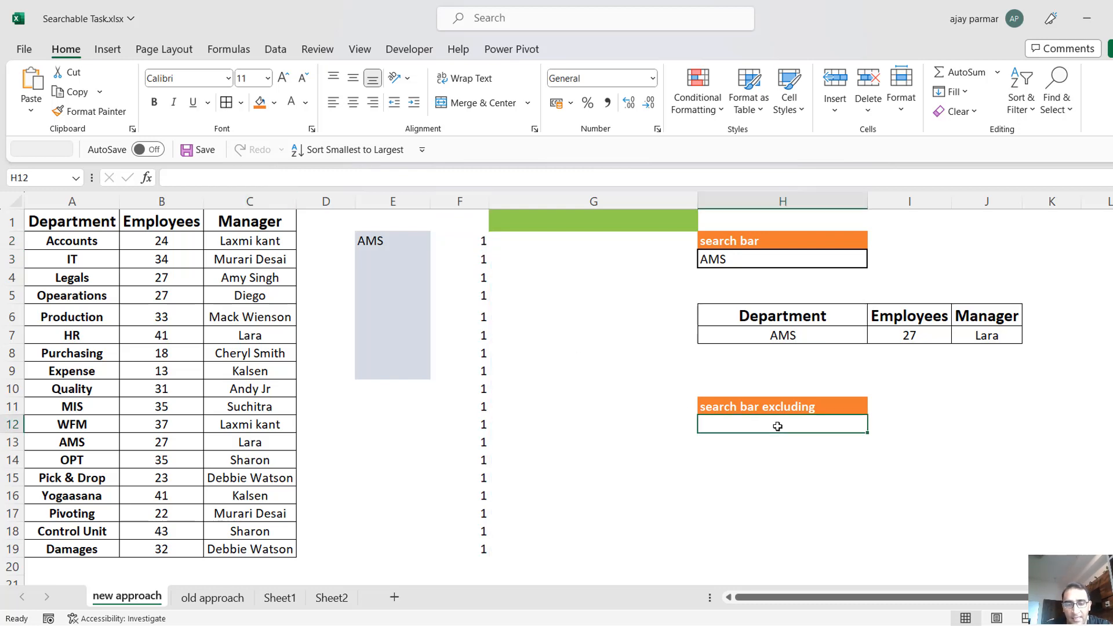
type("m")
key("Return")
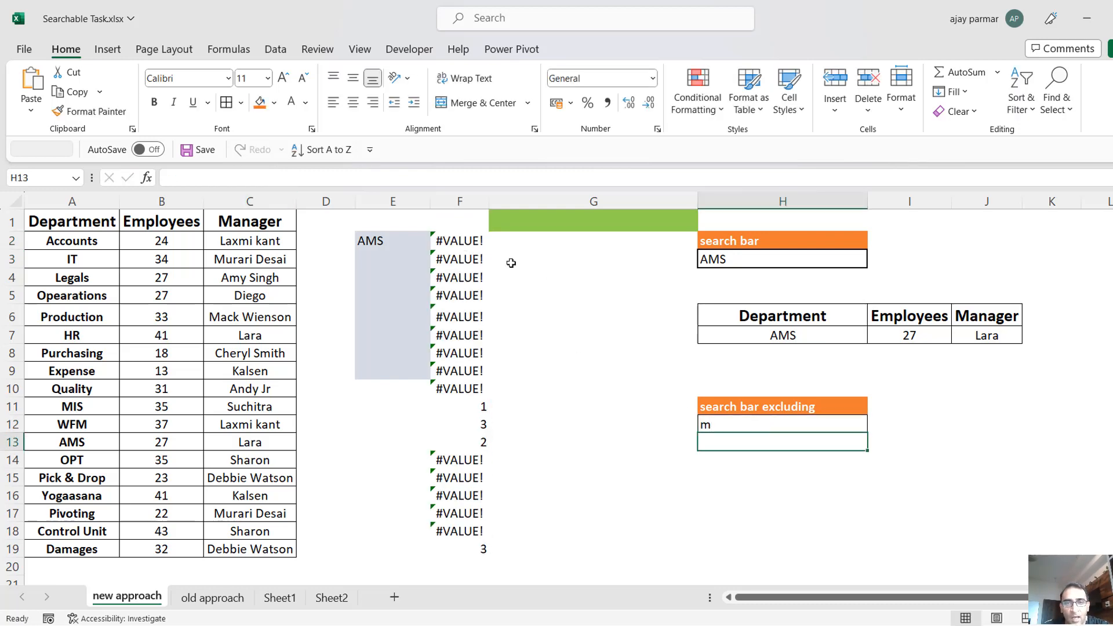
Examine the SEARCH results in column F to compare matching and non-matching departments.
left_click(448, 239)
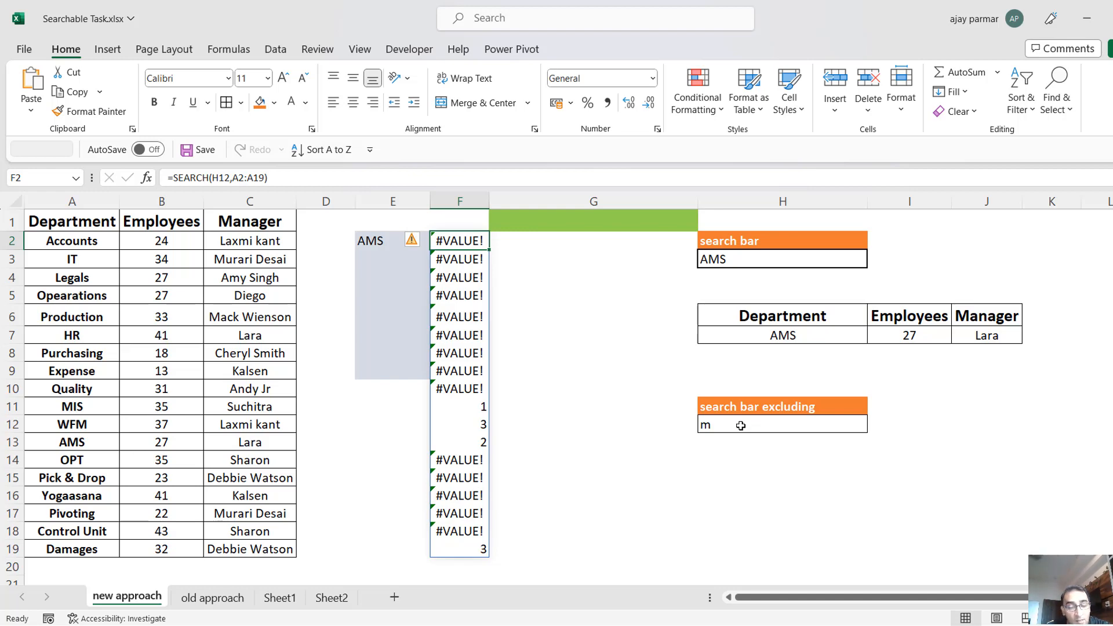
left_click(467, 279)
key("Up")
key("Up")
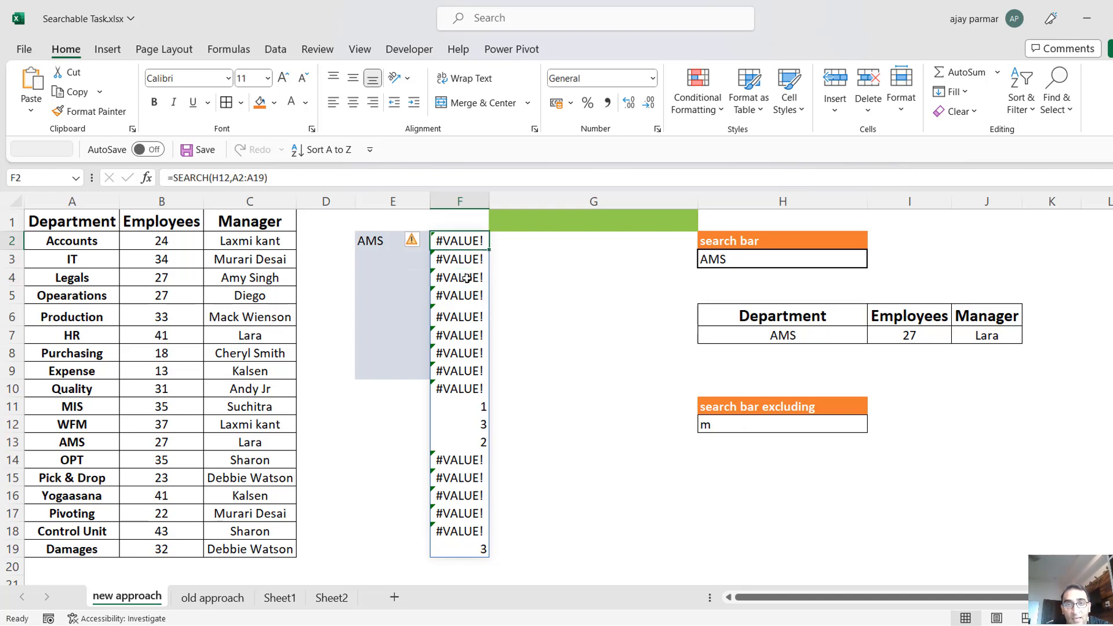
key("Down")
key("Down")
key("Down")
key("Down")
key("Down")
key("Down")
key("Down")
key("Down")
key("Down")
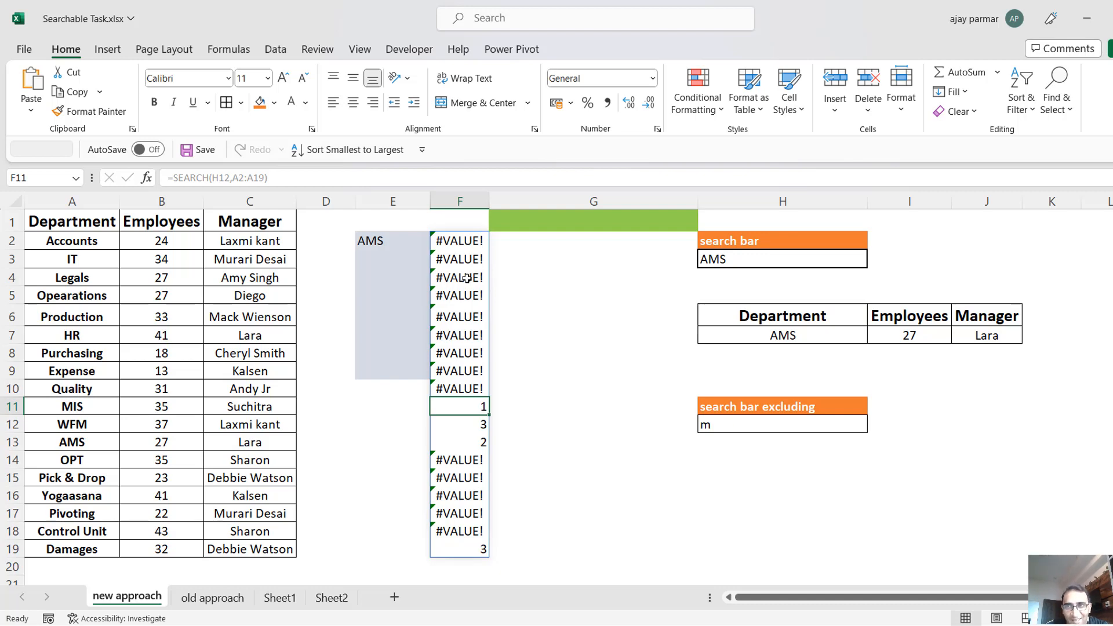
Wrap the SEARCH formula in F2 in ISERROR, giving =ISERROR(SEARCH(H12,A2:A19)).
left_click(460, 241)
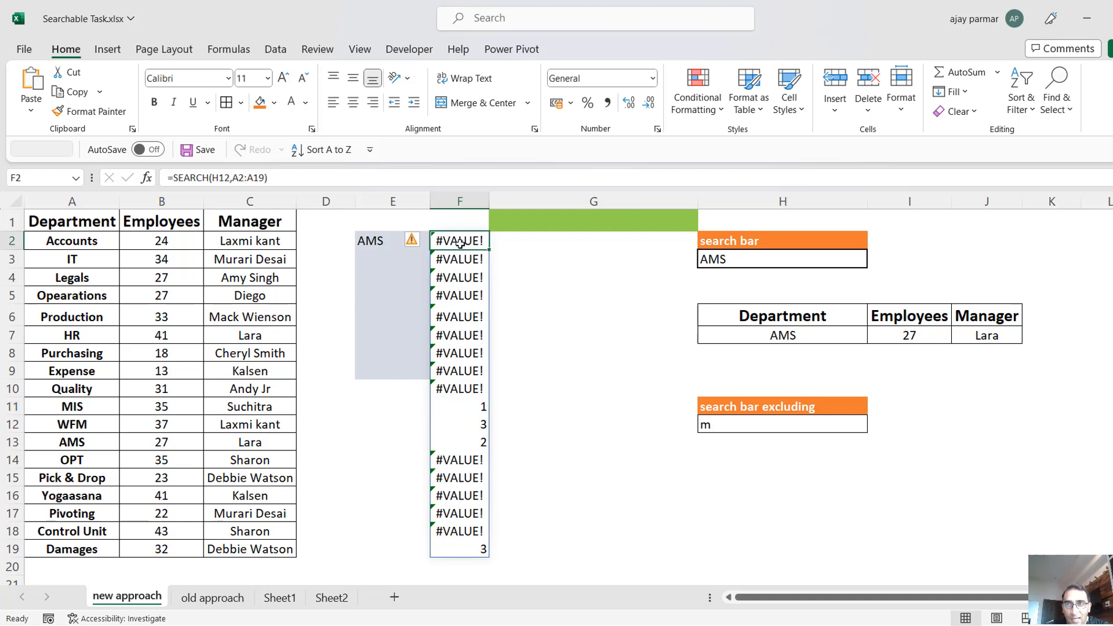
left_click(174, 178)
type("iserror")
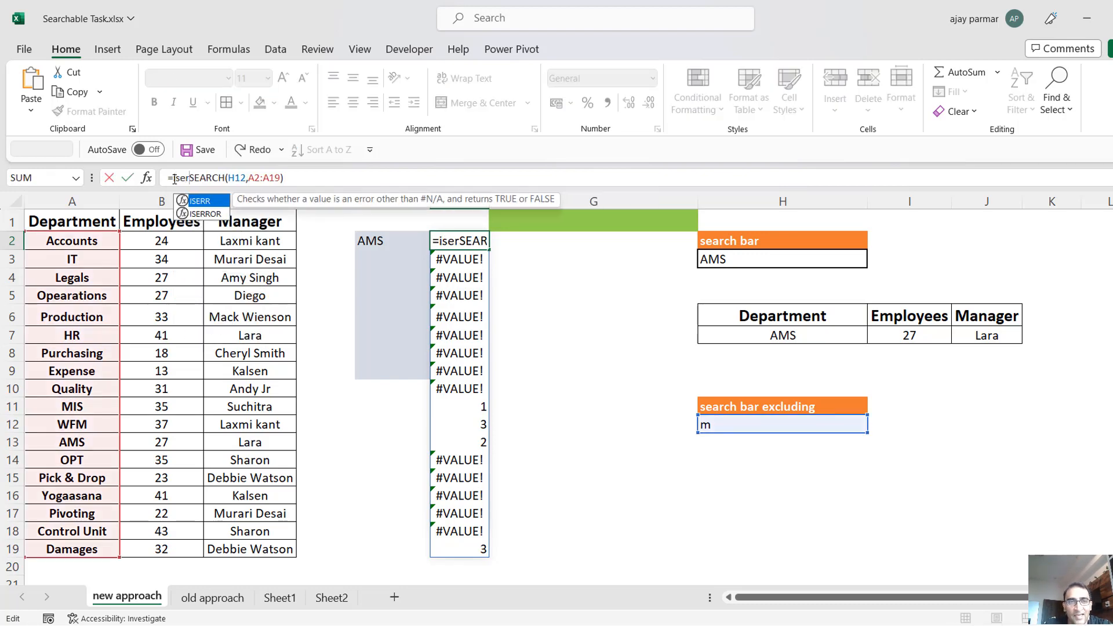
type("(")
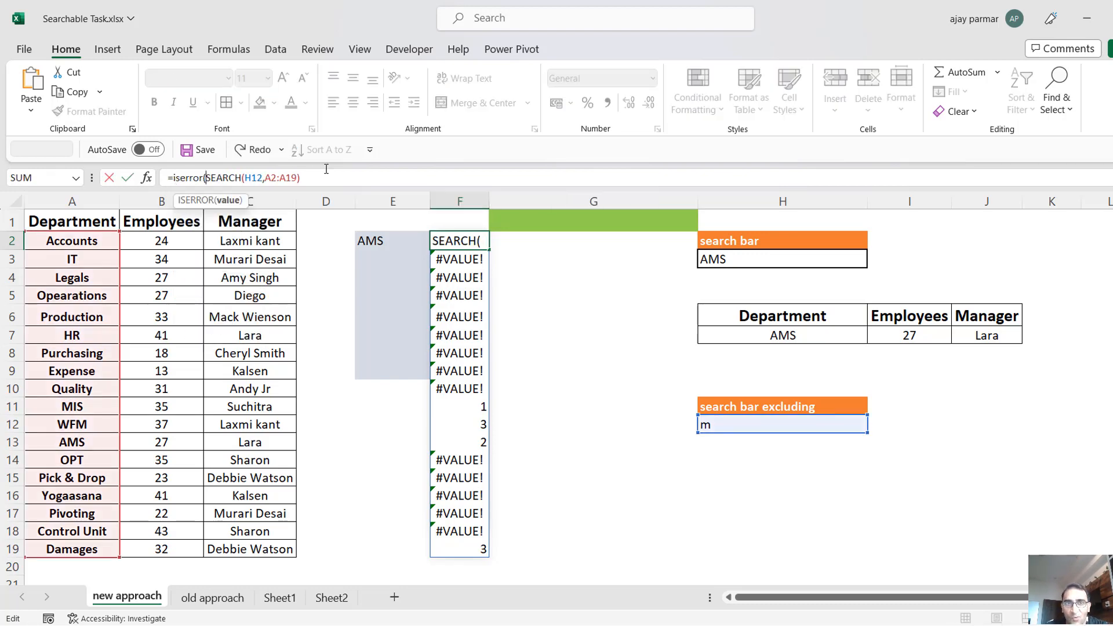
type(")")
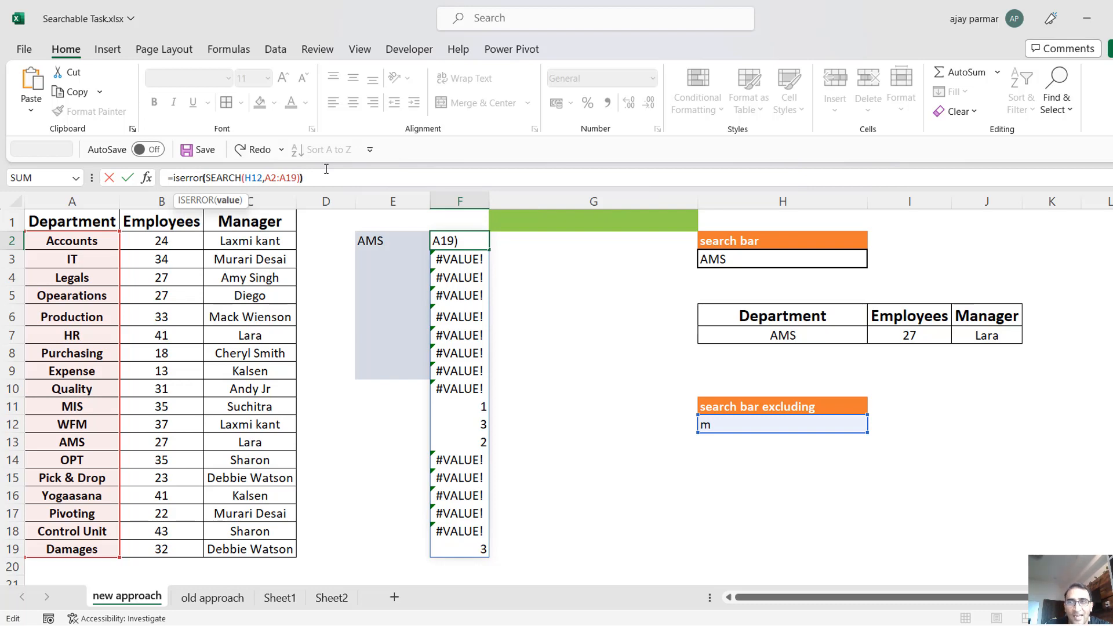
key("Return")
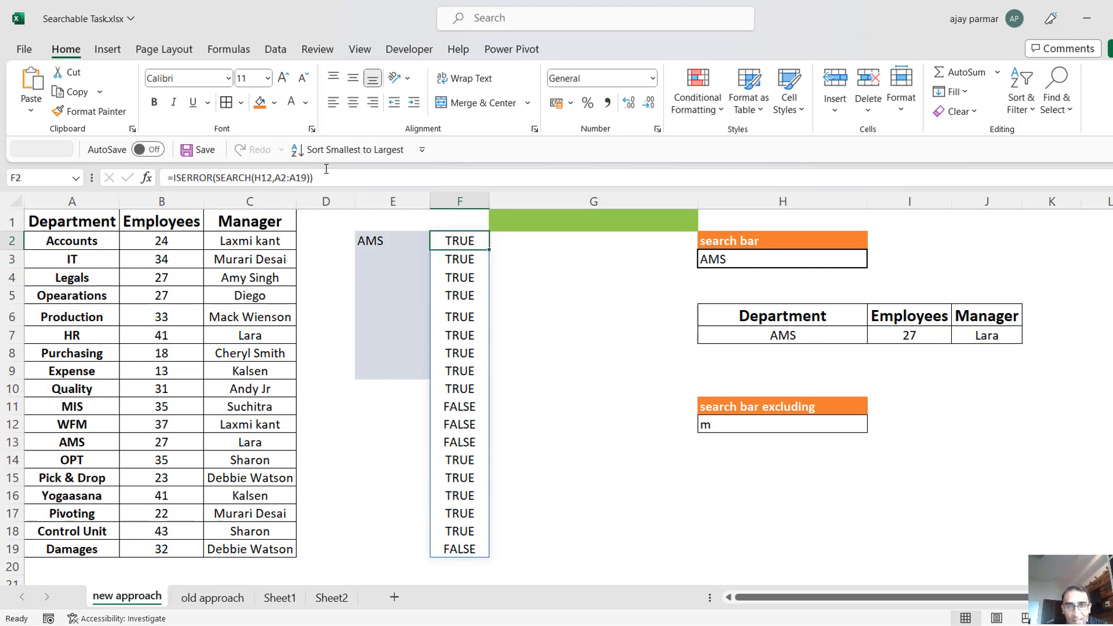
Extend the F2 formula to =FILTER(A2:A19,ISERROR(SEARCH(H12,A2:A19))) and widen column F to fit the department names.
left_click(174, 177)
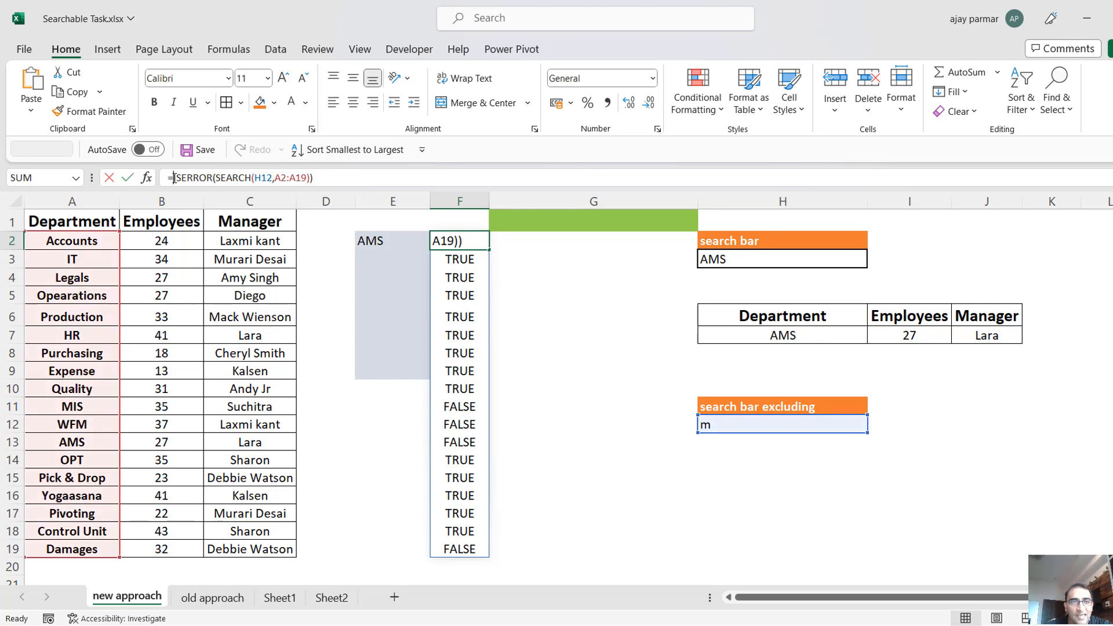
type("filter(")
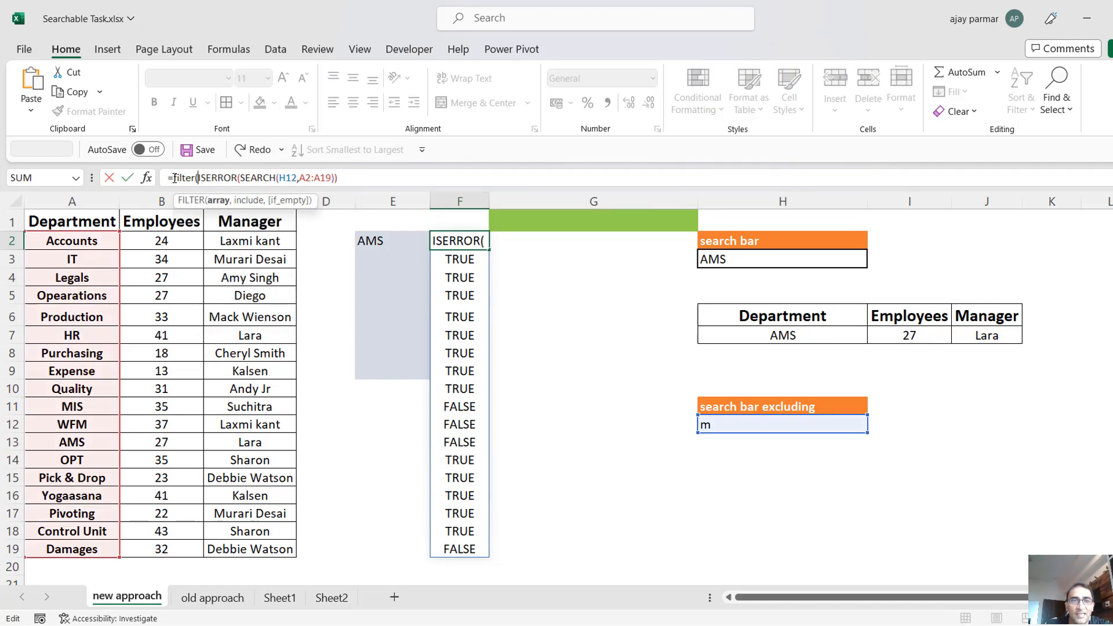
left_click(76, 243)
key("ctrl+shift+Down")
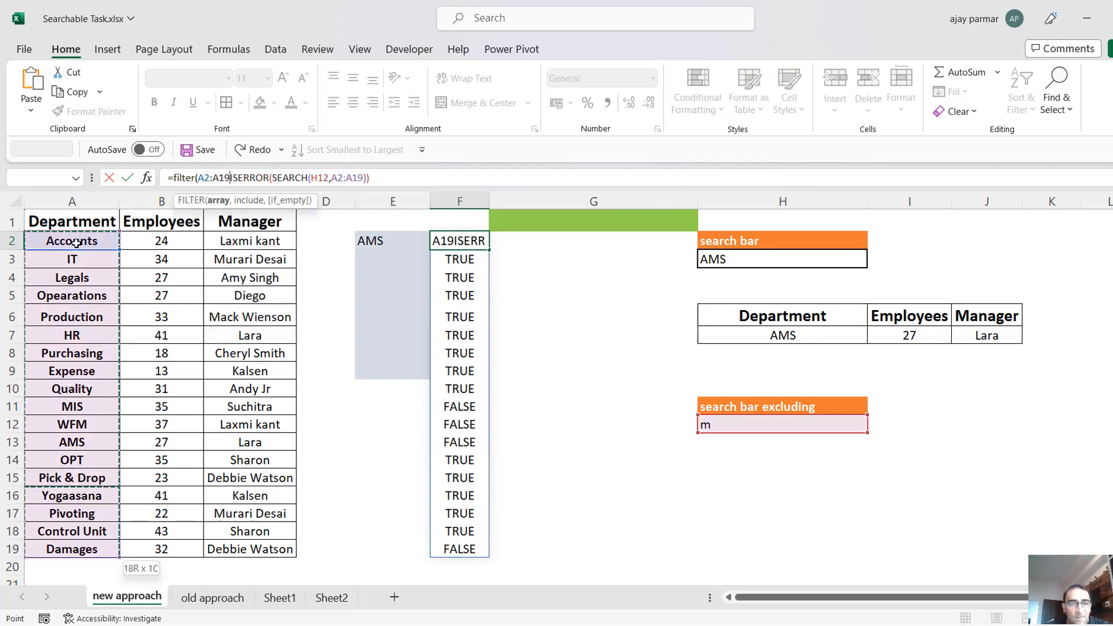
type(",")
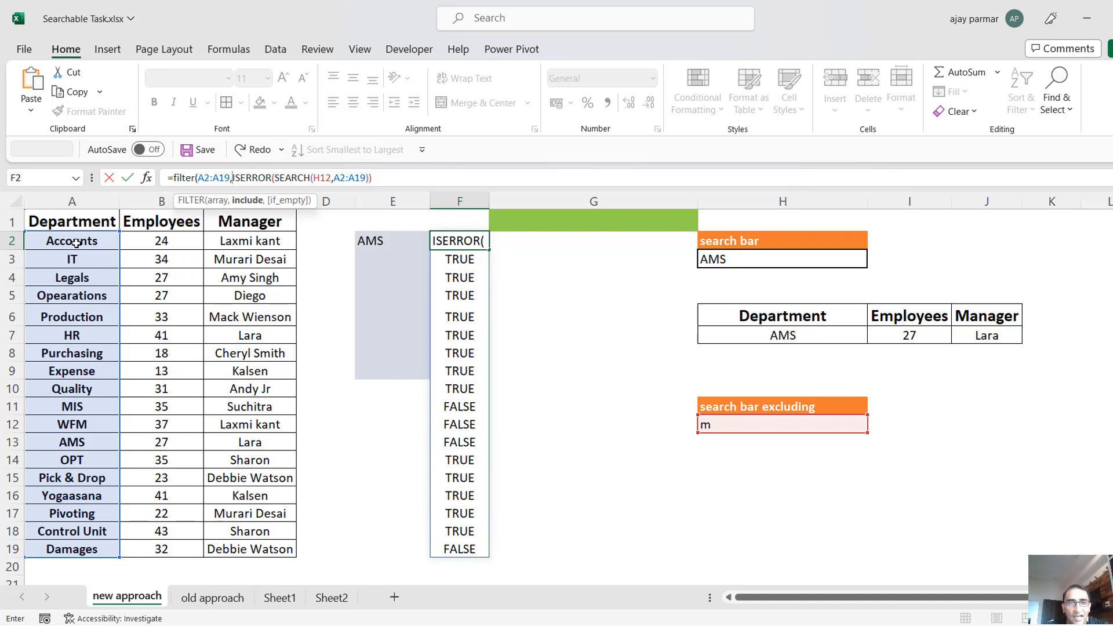
left_click(389, 178)
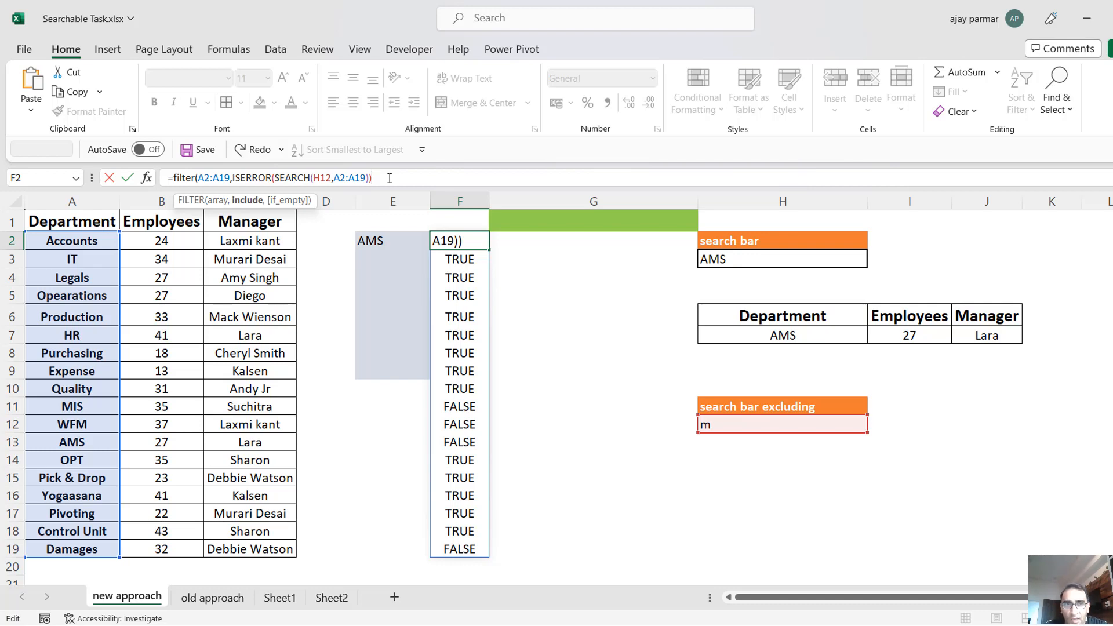
key("Return")
key("Return")
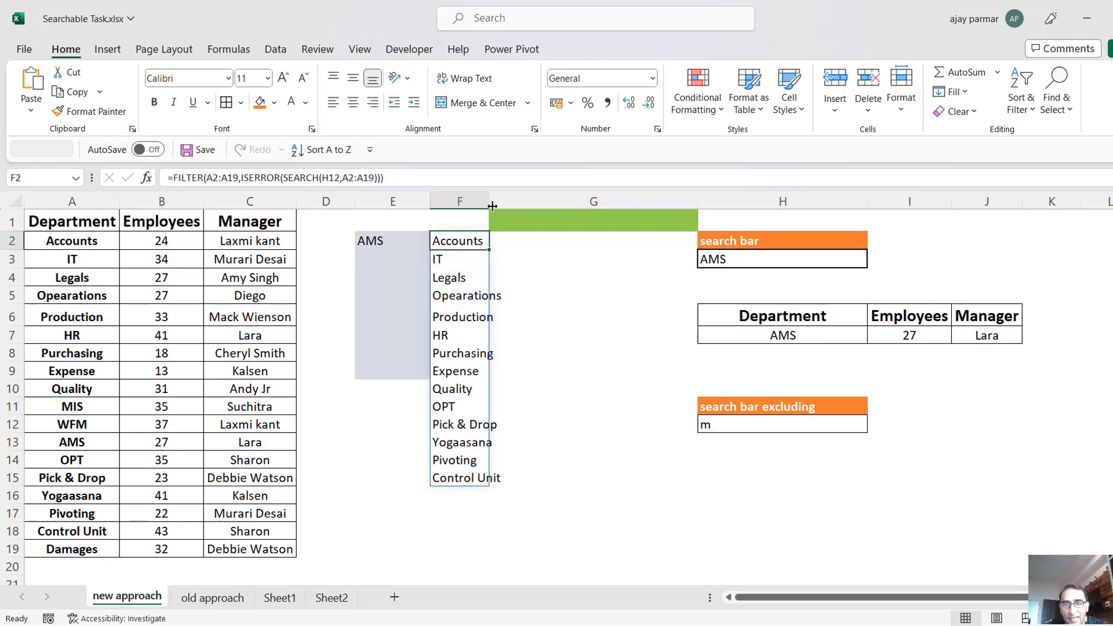
left_click_drag(489, 201, 503, 201)
Enter the search text m in the first search bar, cell H3.
left_click(744, 262)
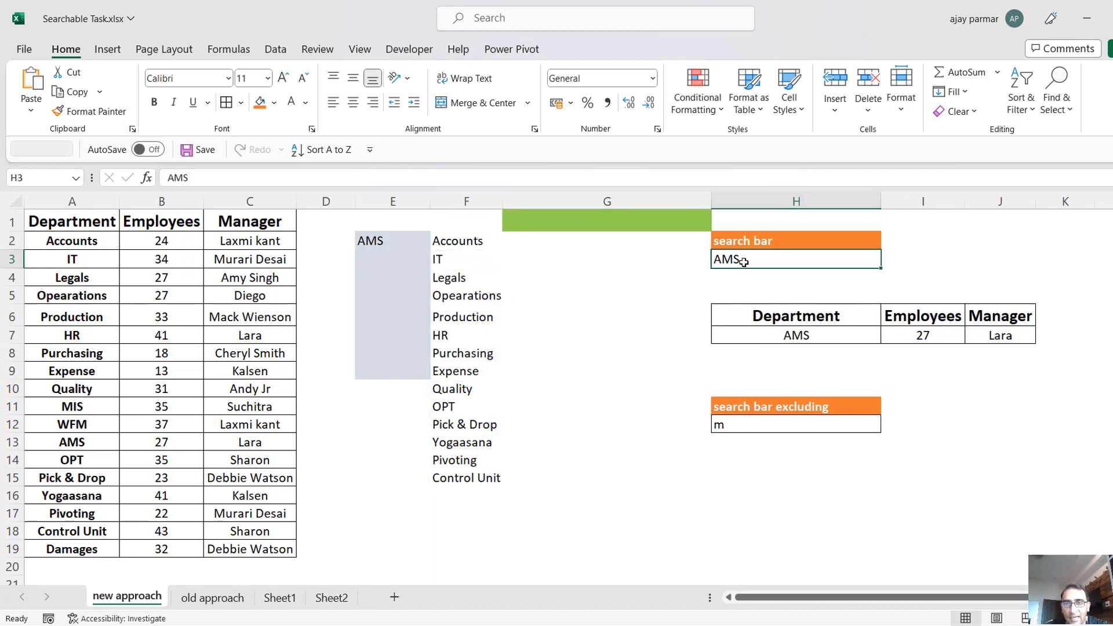
type("m")
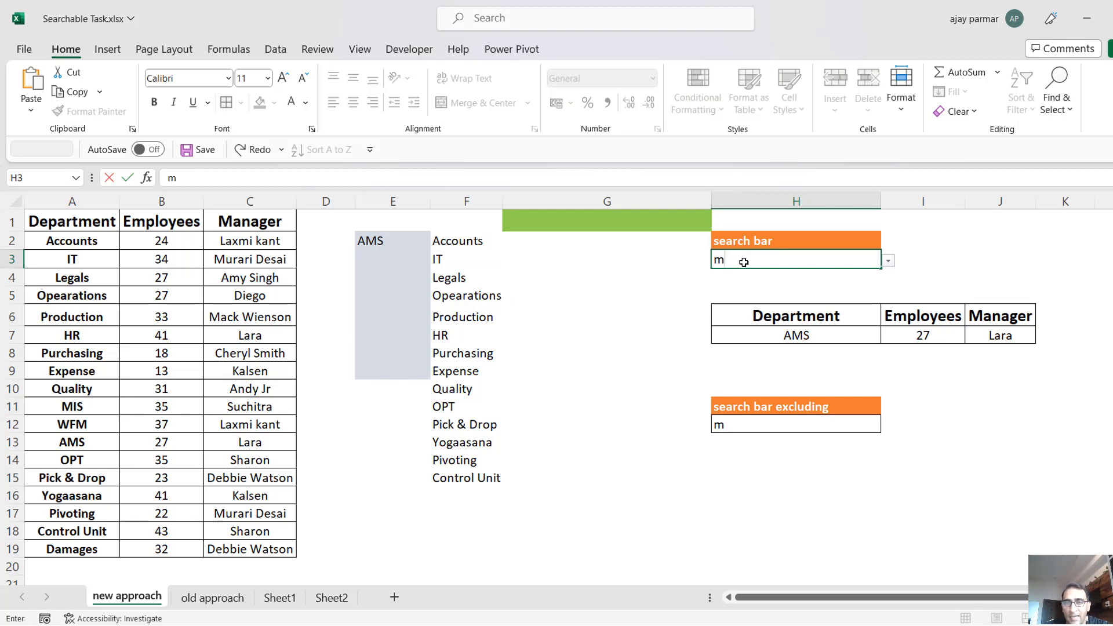
key("Return")
Compare the list of matching departments in column E with the list of excluded-match departments in column F.
left_click(397, 246)
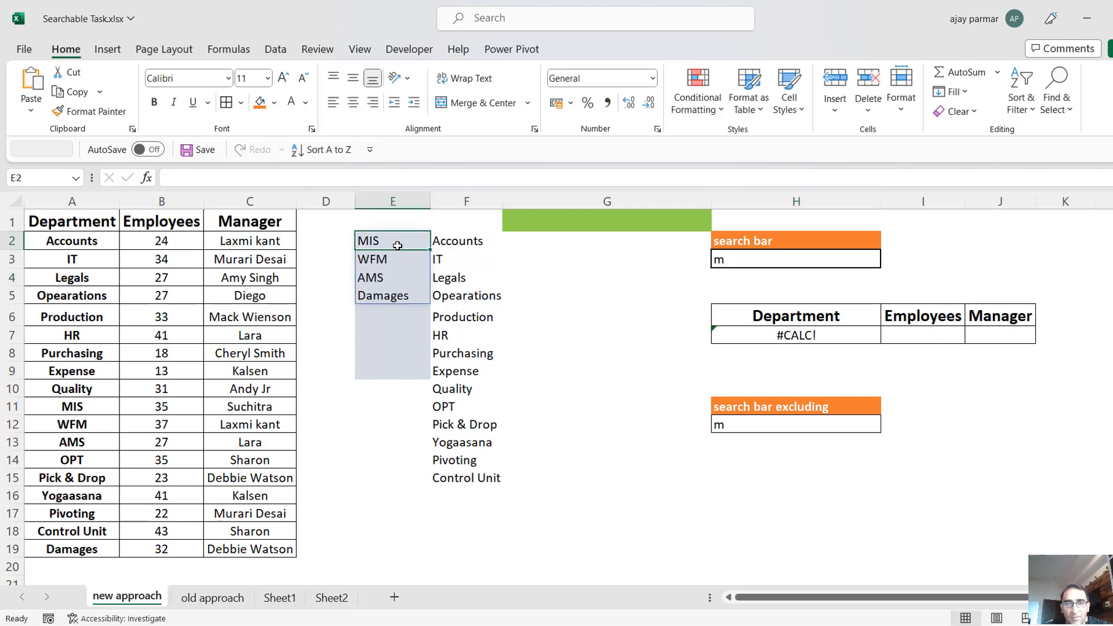
key("shift+Down")
key("shift+Down")
key("shift+Down")
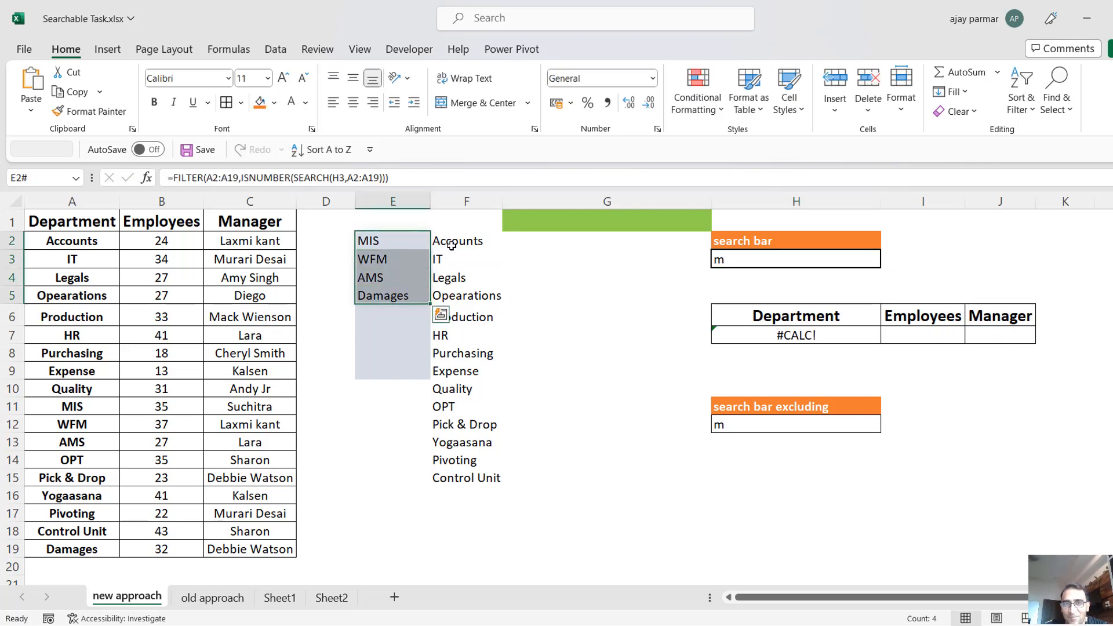
left_click(452, 245)
left_click(456, 476, "shift")
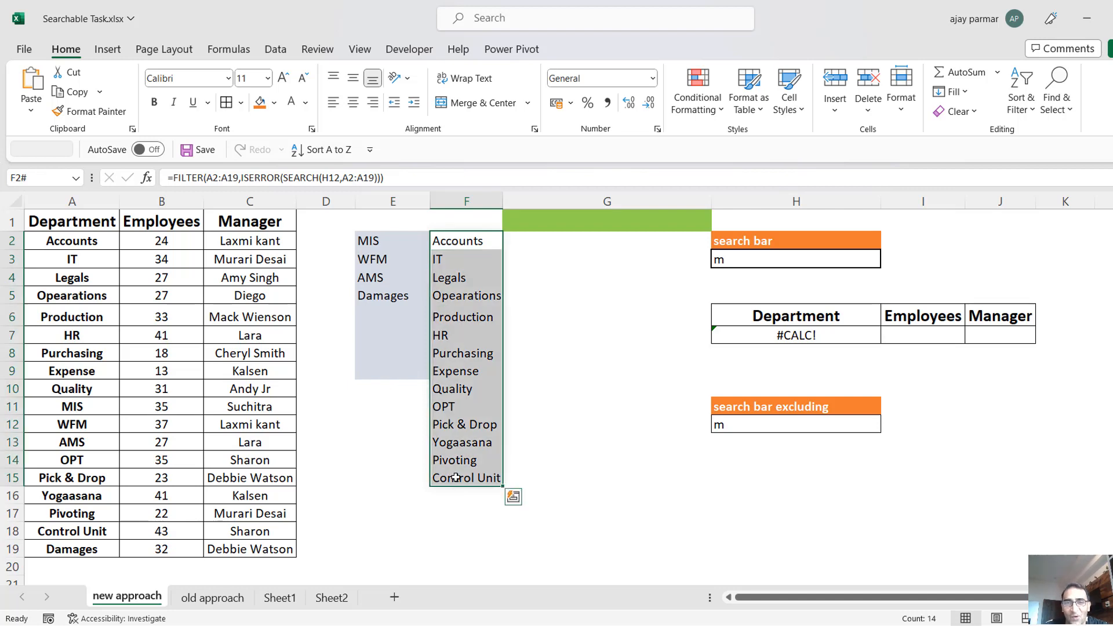
left_click(465, 275)
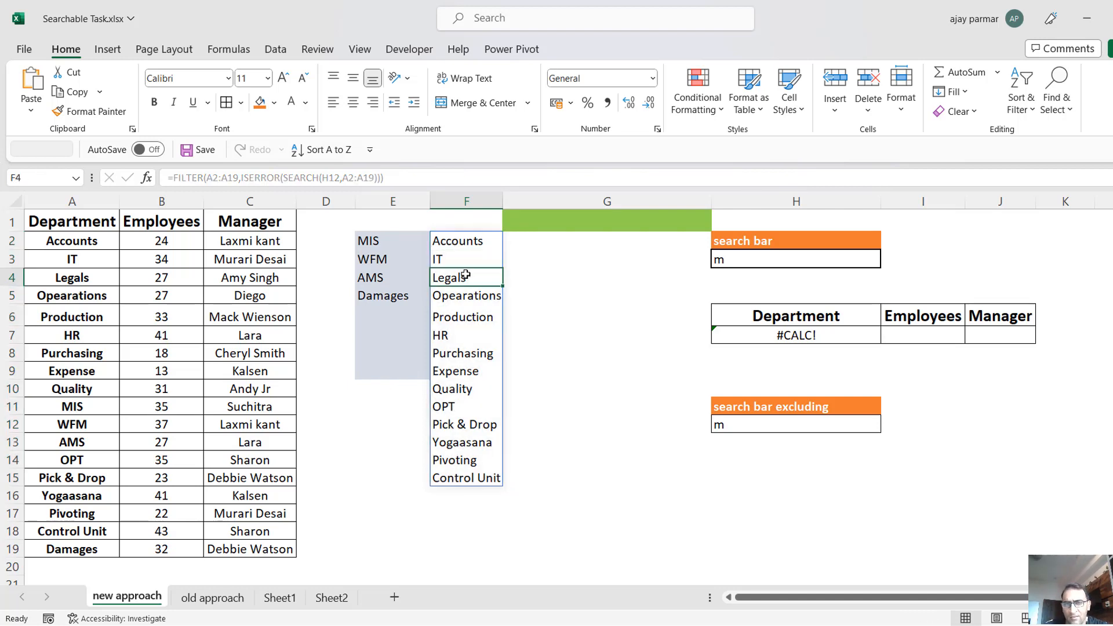
key("Down")
key("Down")
key("Up")
key("Up")
key("Up")
key("Up")
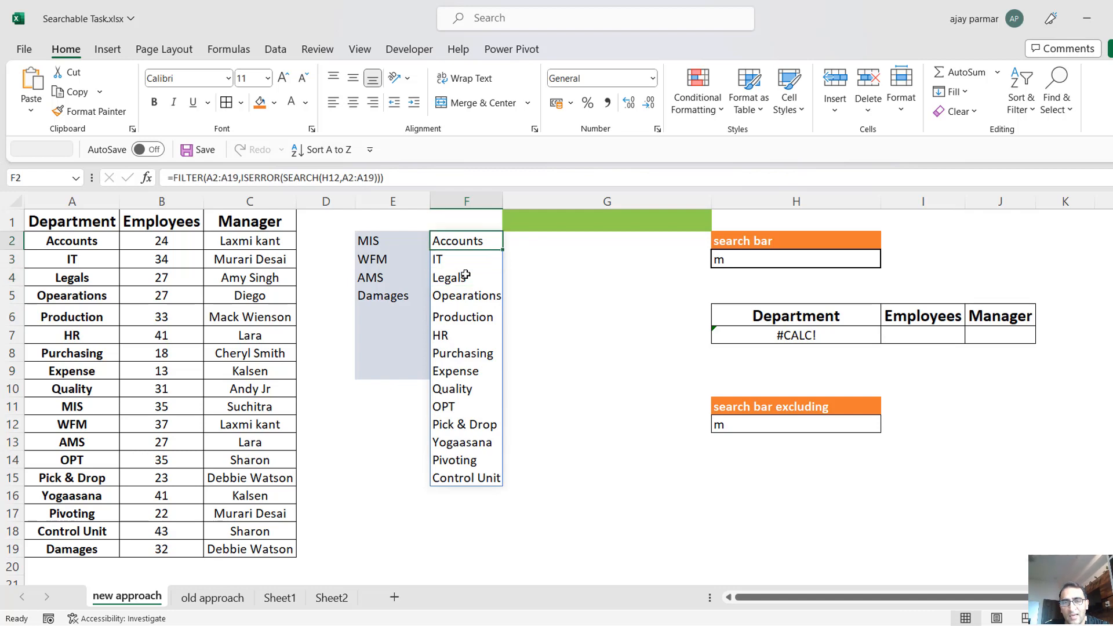
key("Down")
key("Down")
key("Down")
key("Down")
key("Down")
key("Down")
key("Down")
key("Down")
key("Down")
key("Down")
key("Down")
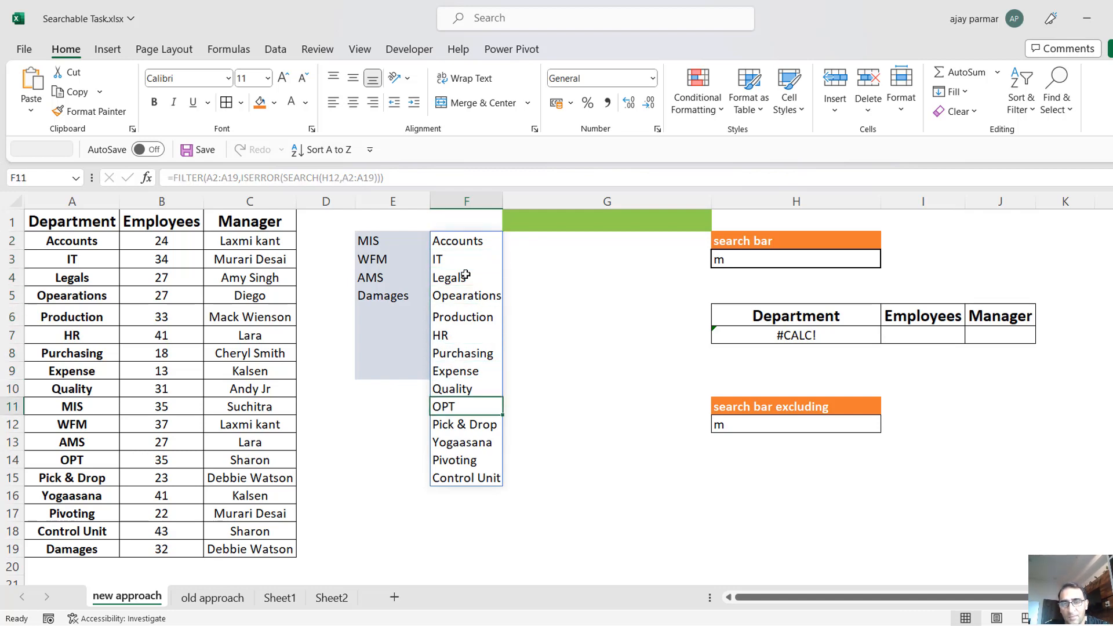
Widen column F a little and check the department names listed in it.
left_click_drag(503, 197, 529, 197)
left_click(505, 350)
key("Down")
key("Down")
key("Down")
key("Down")
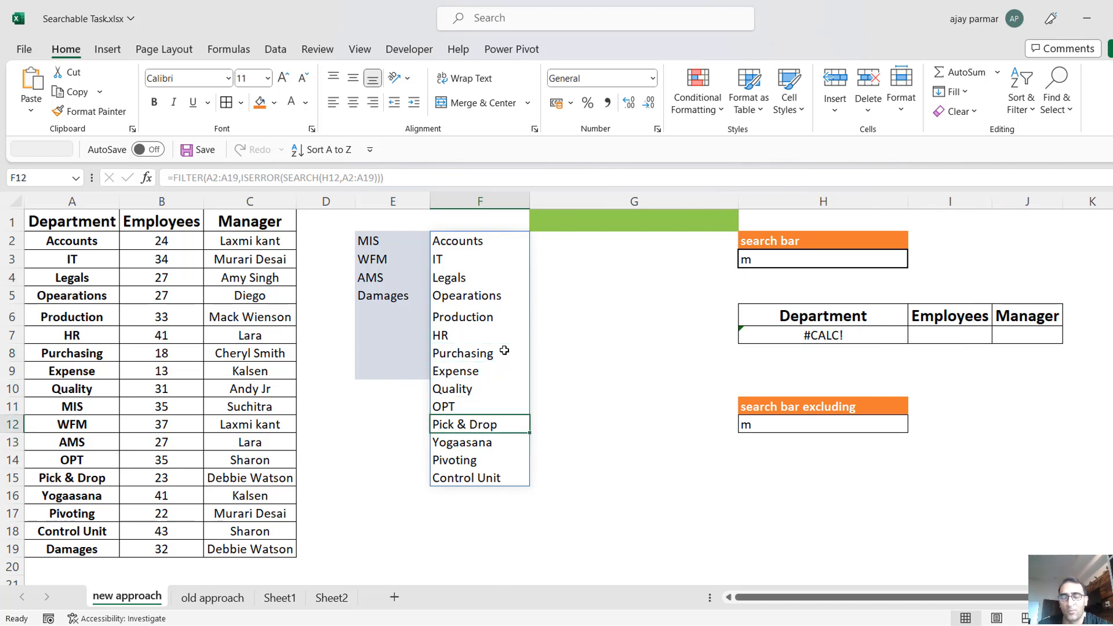
key("Down")
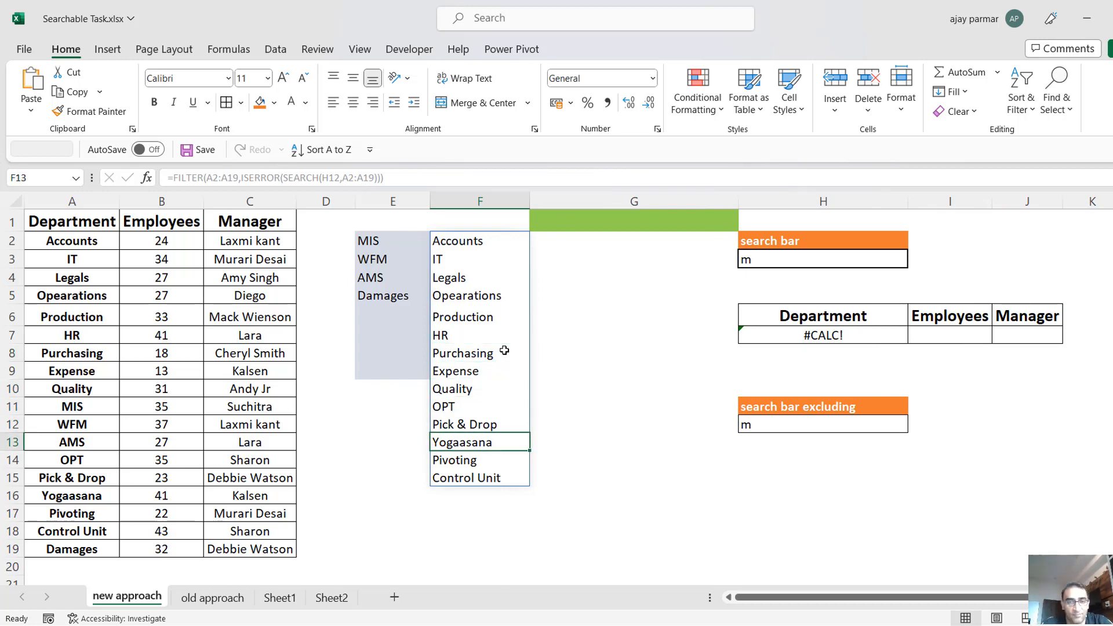
key("Down")
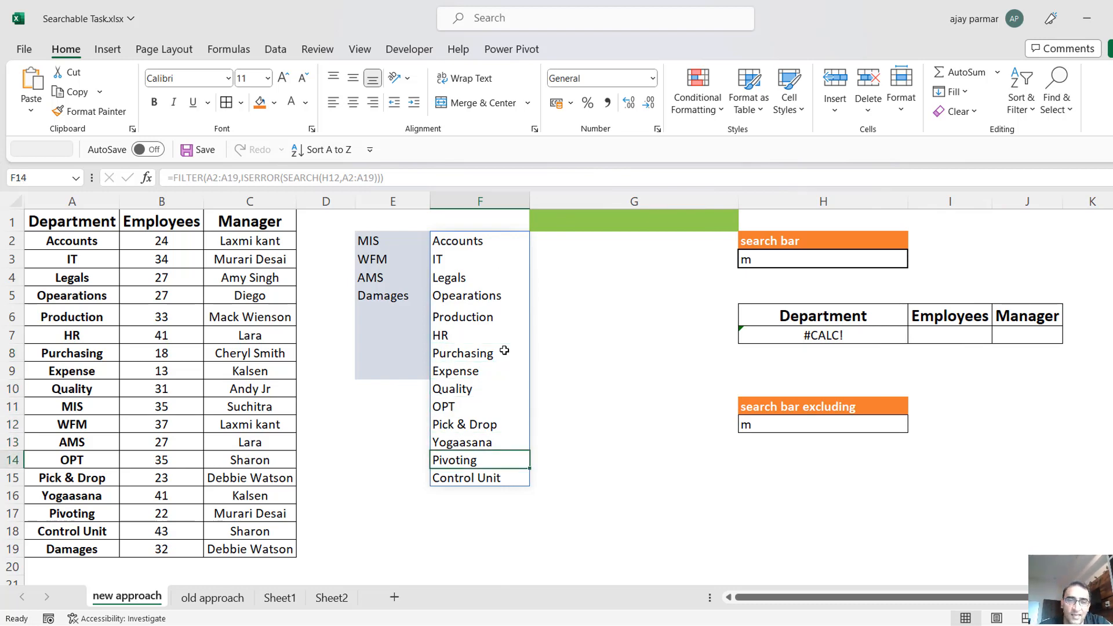
key("Up")
key("Up")
key("Down")
key("Down")
key("Up")
key("Up")
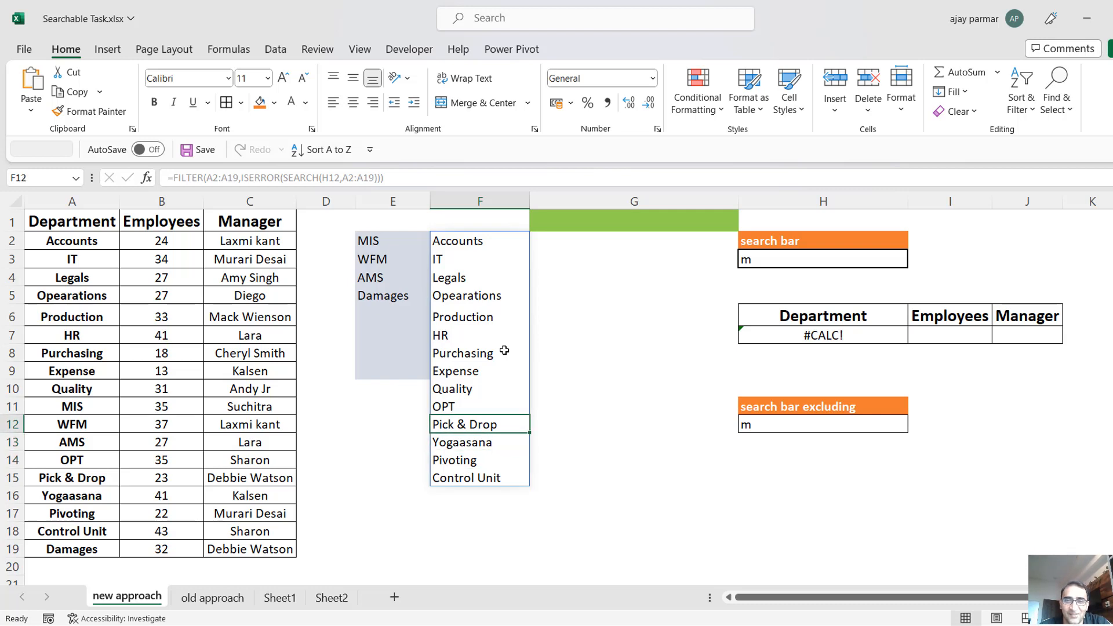
key("Up")
key("Up")
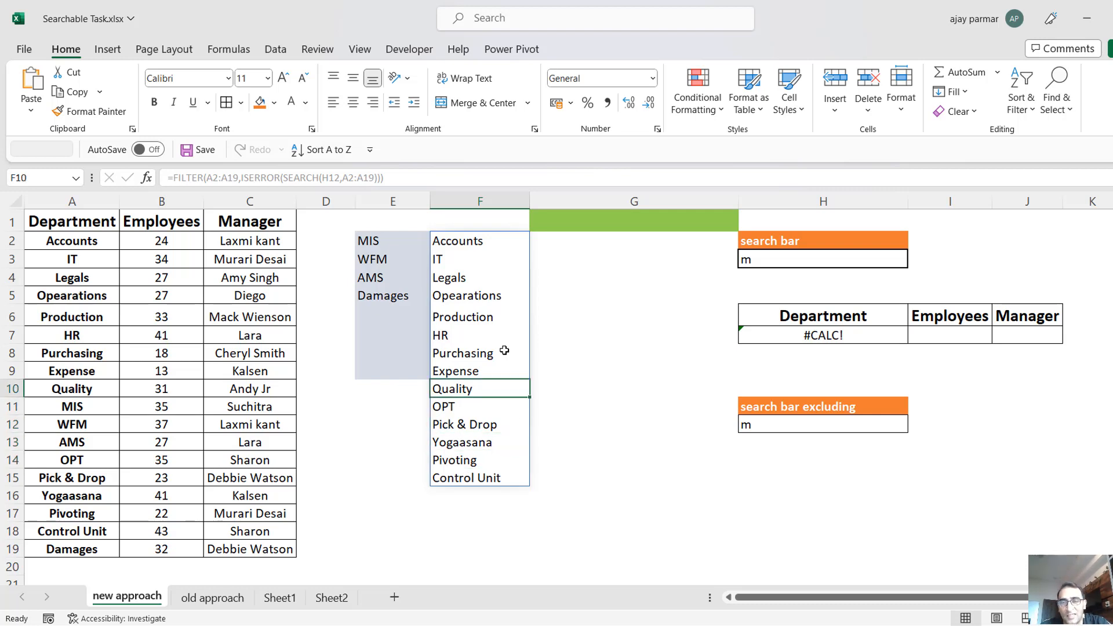
Enter the search text t in both H12 and H3 and compare the departments listed in columns E and F.
left_click(775, 422)
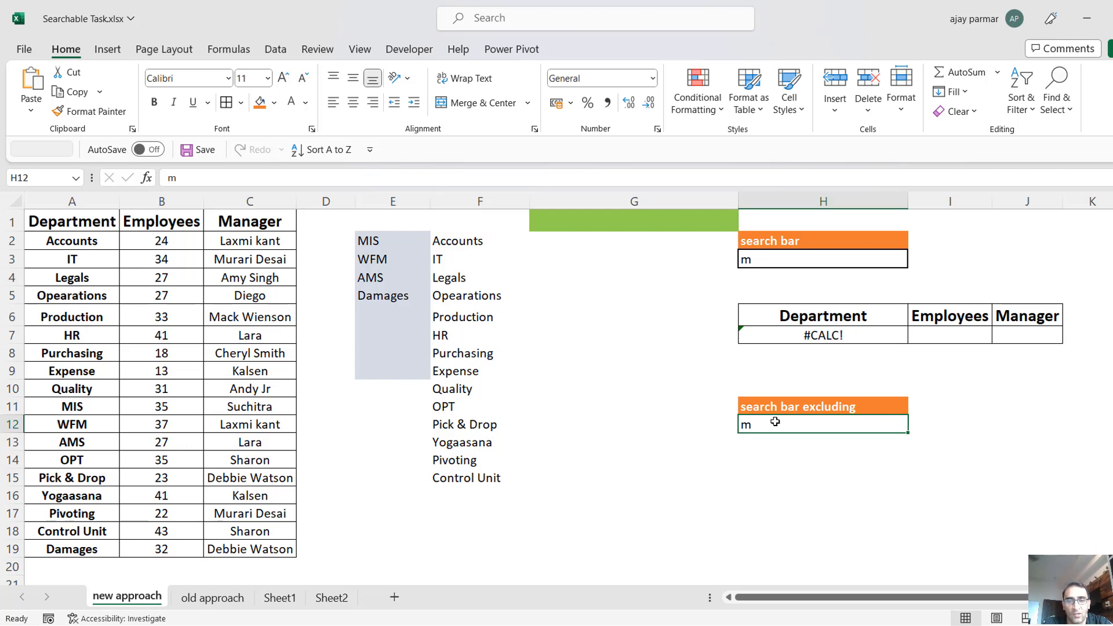
type("t")
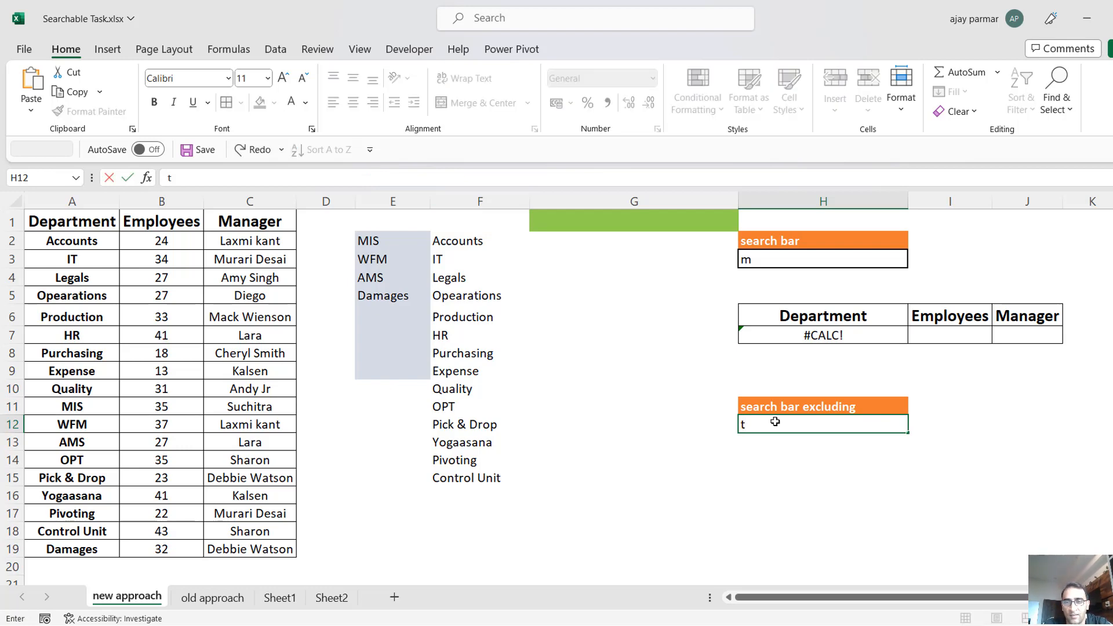
key("Return")
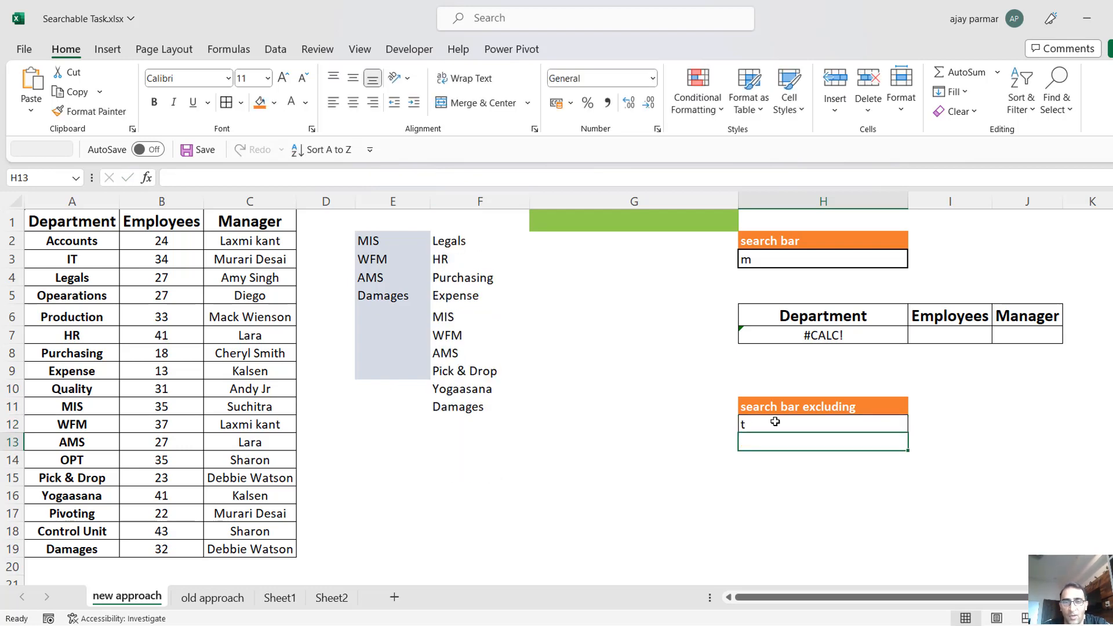
left_click(767, 261)
type("t")
key("Return")
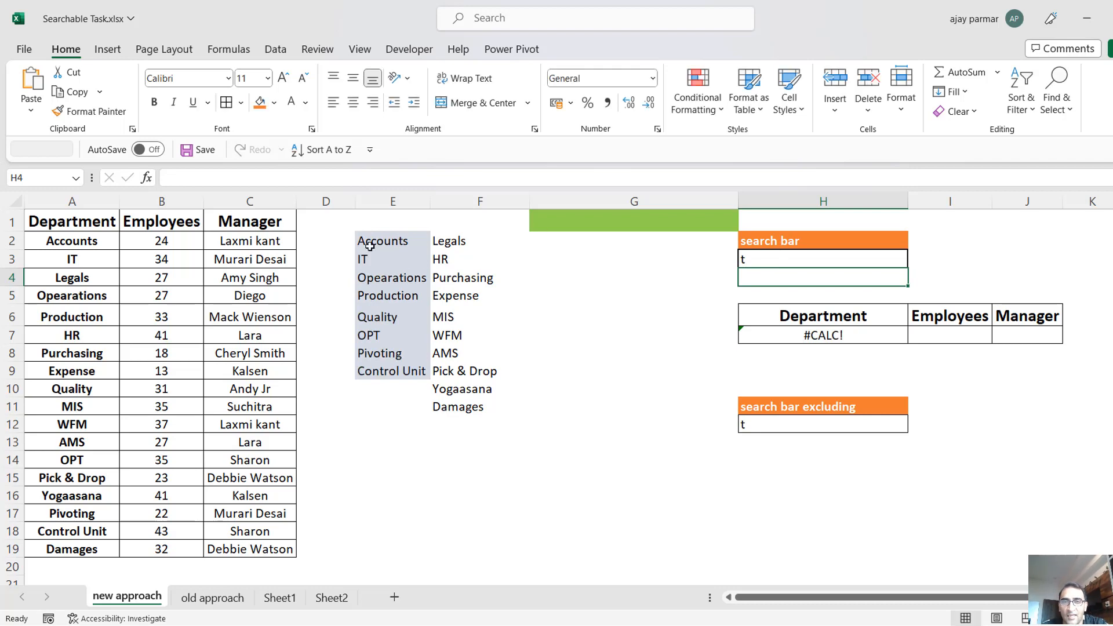
left_click(369, 245)
left_click(461, 248)
left_click(475, 407, "shift")
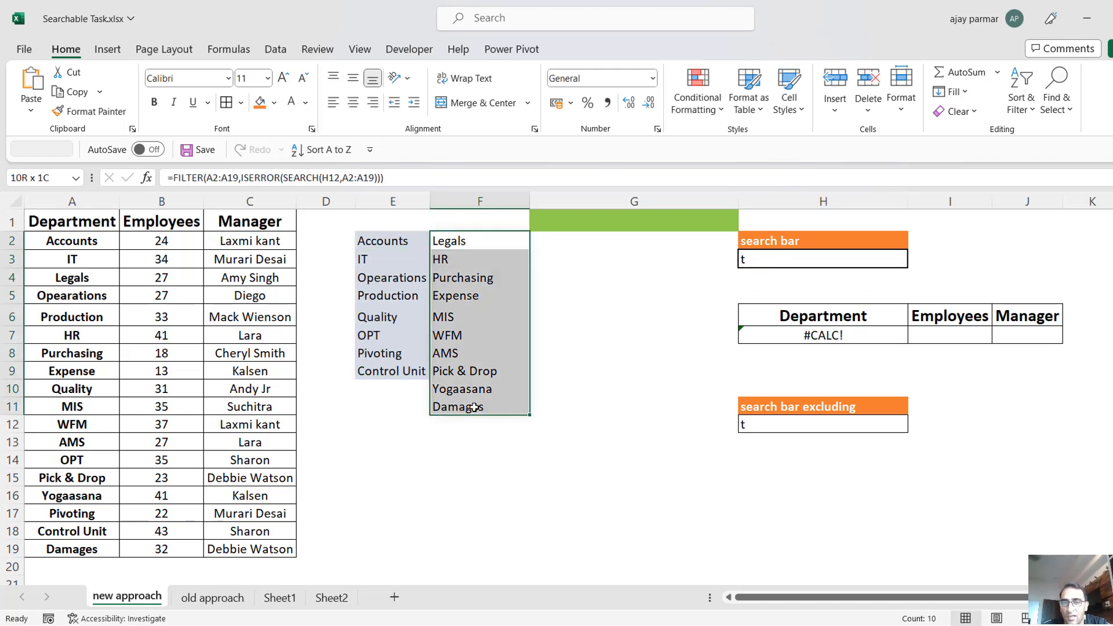
Add the header iseror in F1 and the header isnumber in E1 above the two filtered lists.
left_click(466, 221)
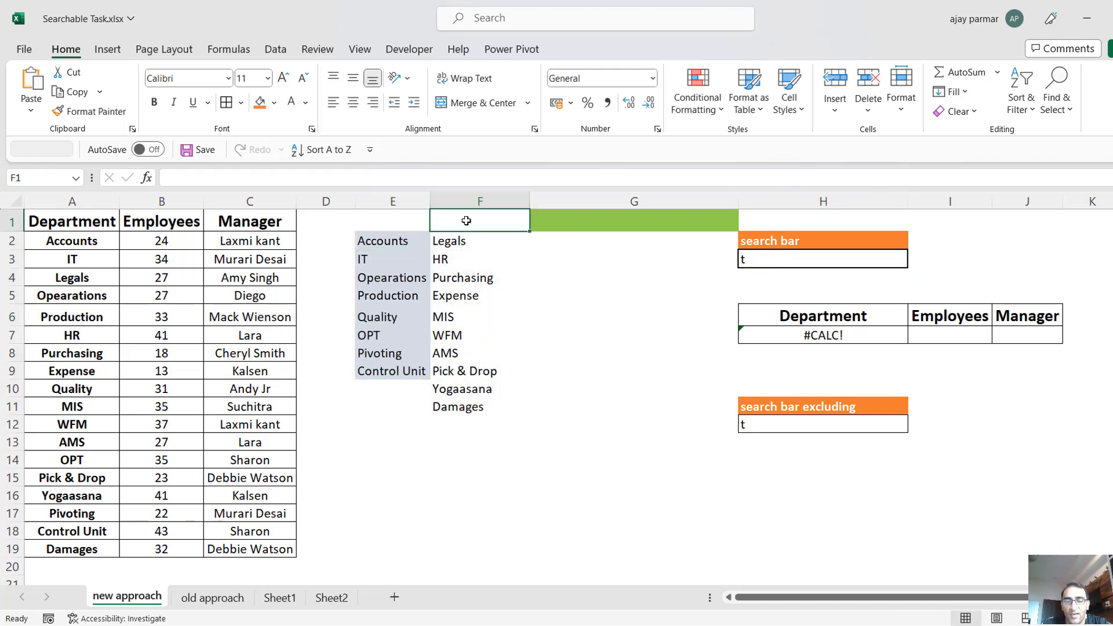
type("iseror")
key("Left")
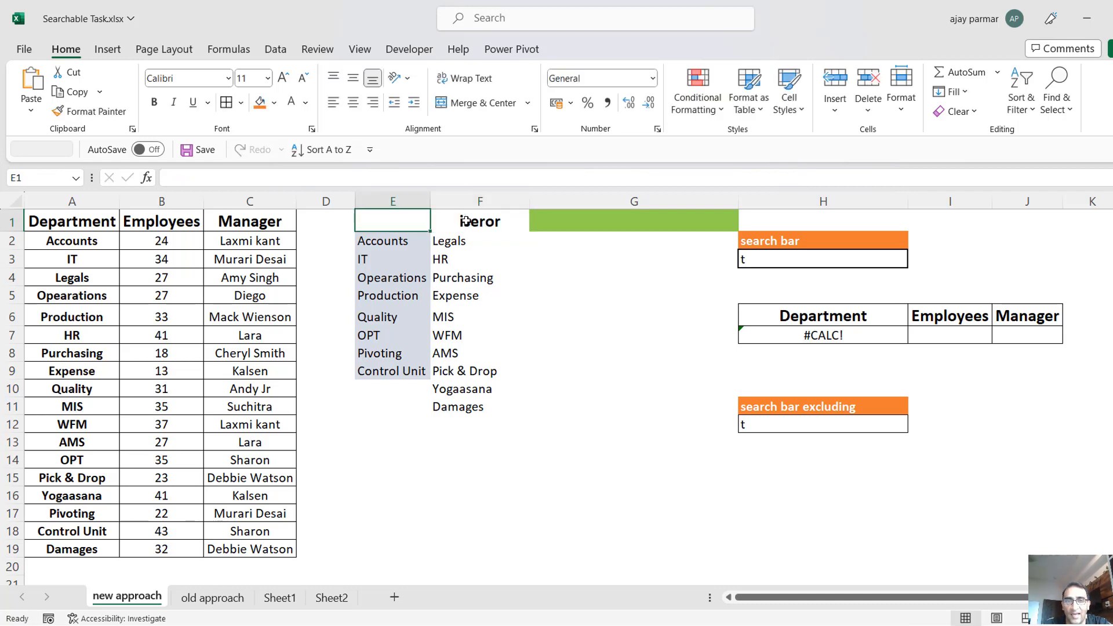
type("isnumber")
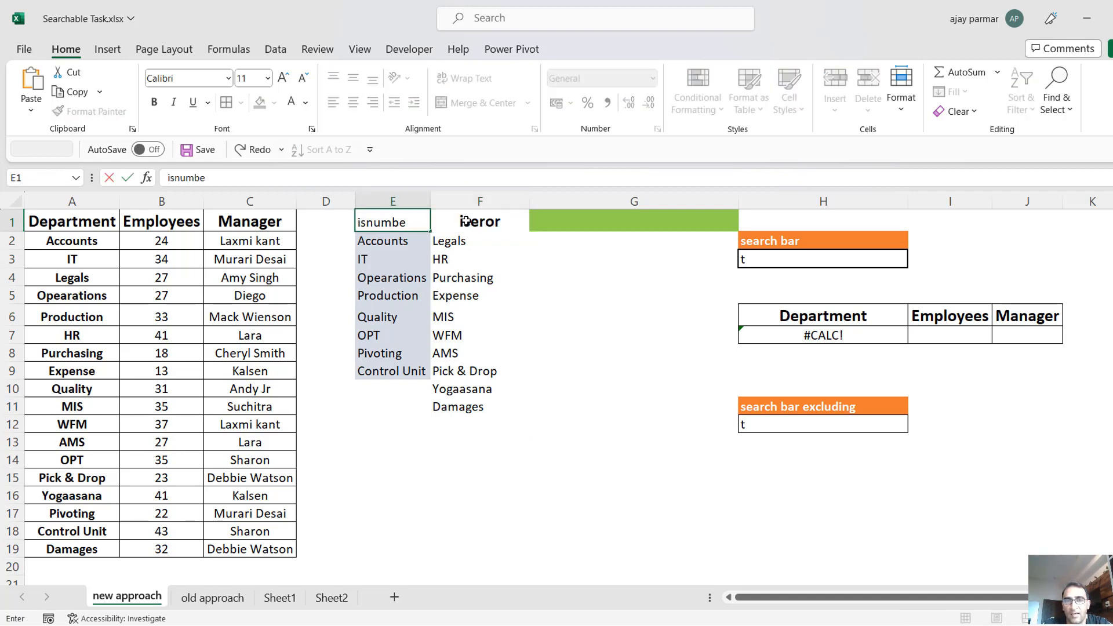
key("Return")
left_click(482, 223)
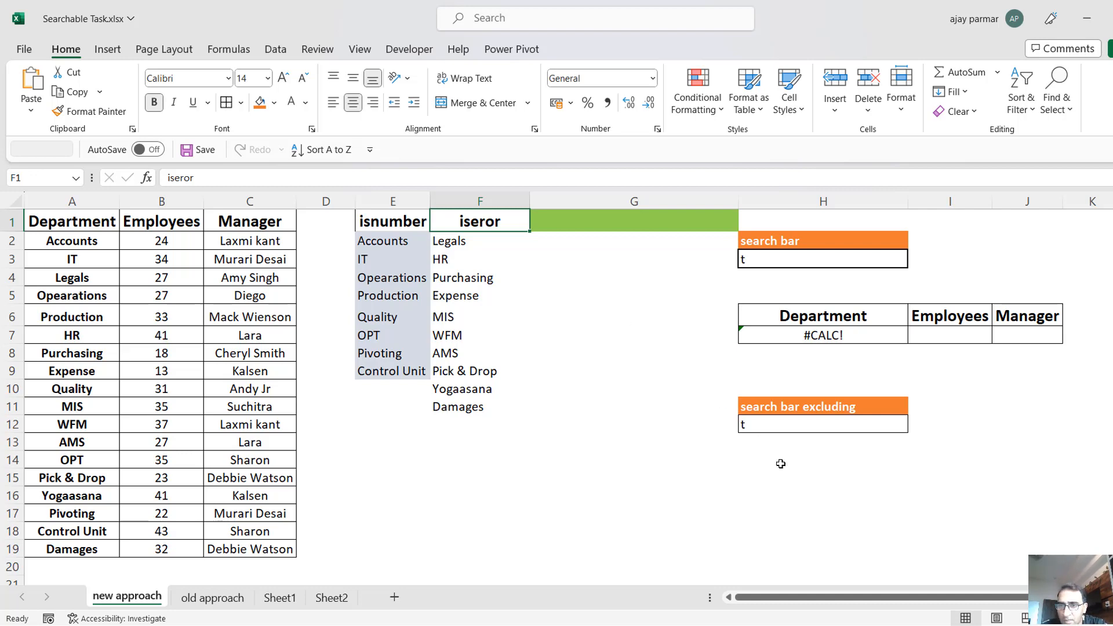
Set up list data validation for H12 with the spilled range =$F$2# as its source.
left_click(770, 430)
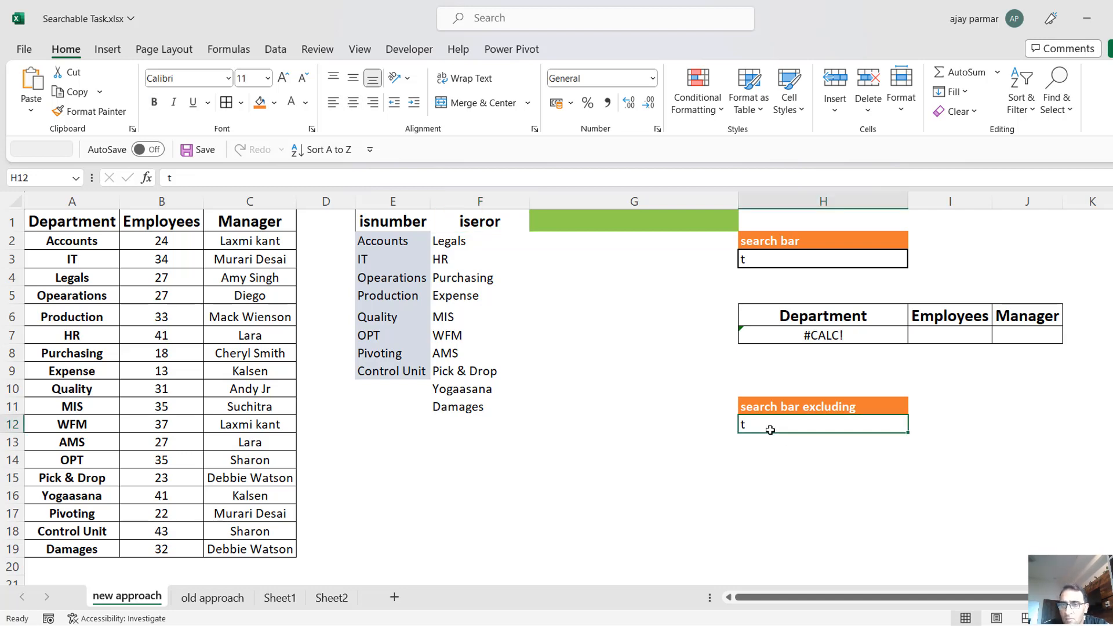
key("alt+a")
key("v")
key("v")
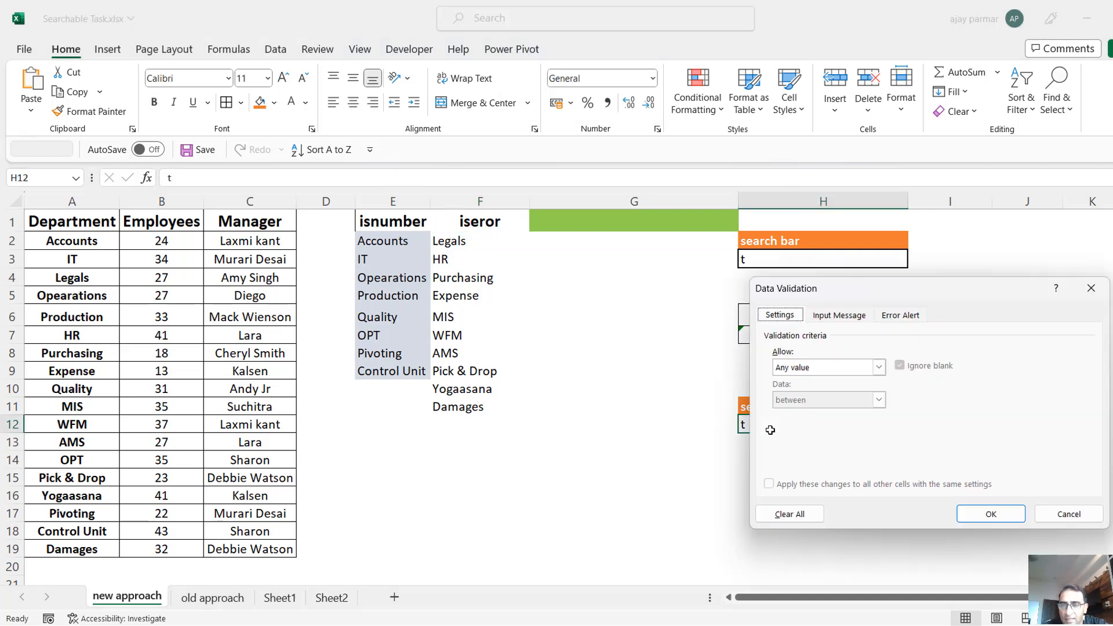
left_click(877, 367)
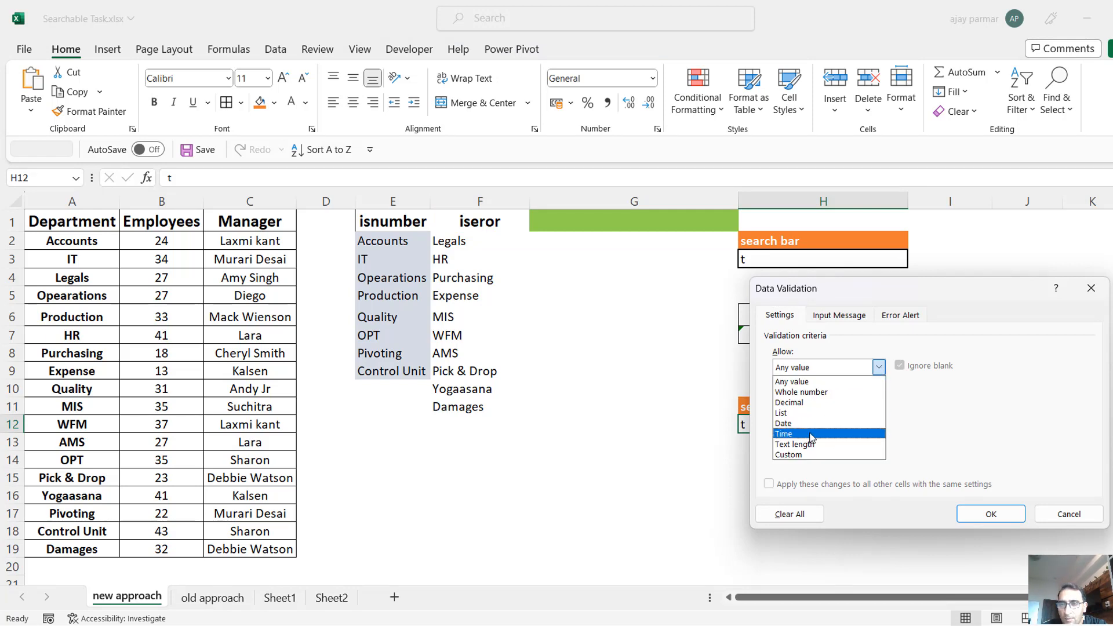
left_click(800, 413)
left_click(812, 432)
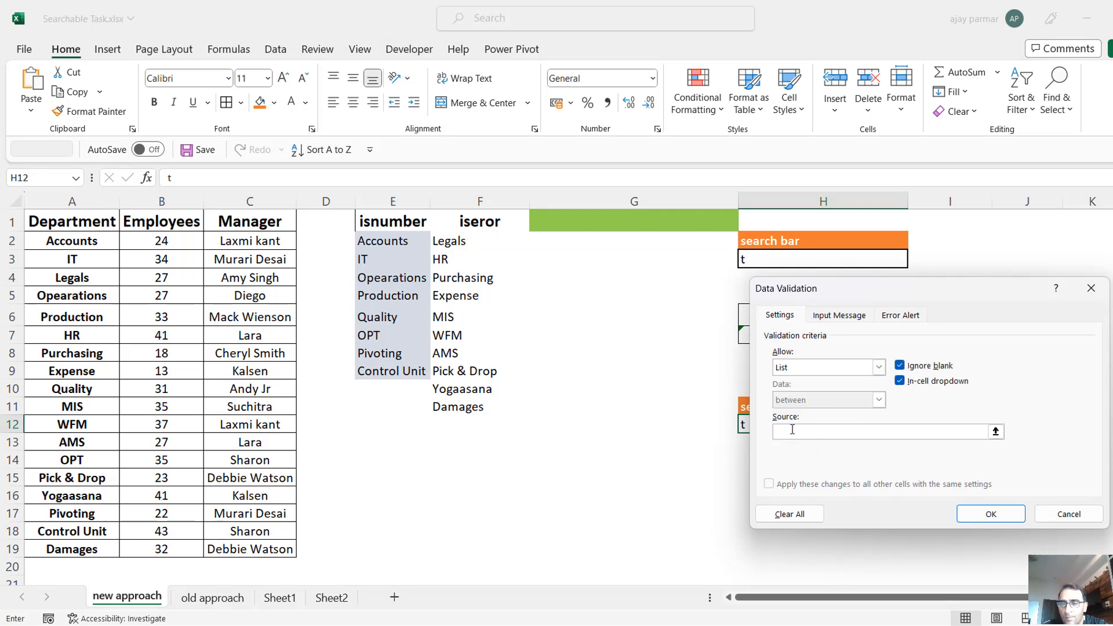
left_click(460, 239)
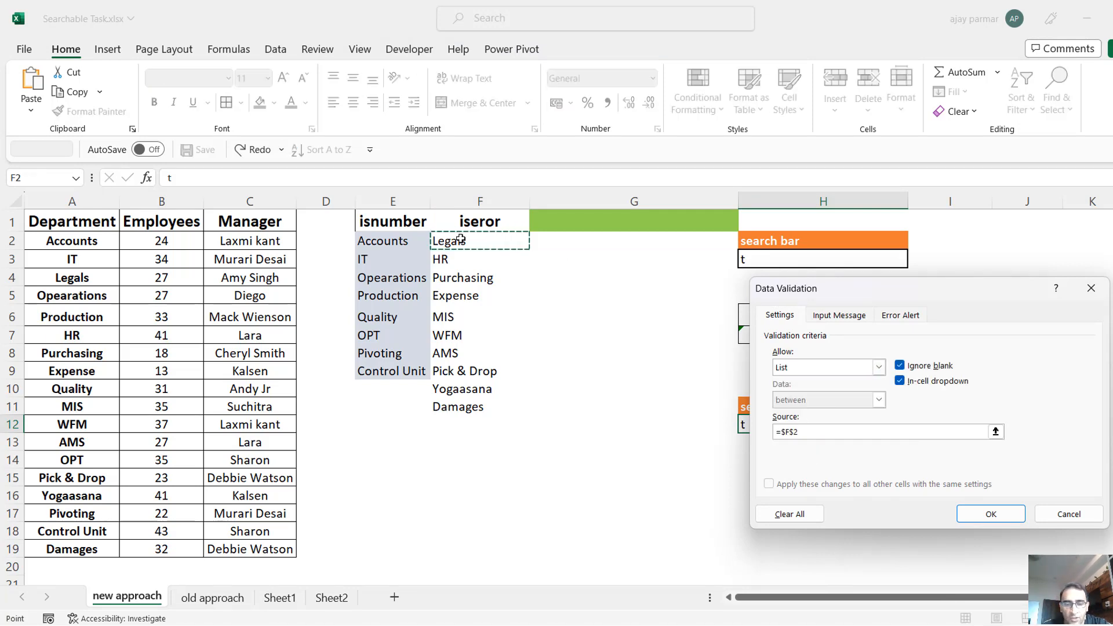
type("#")
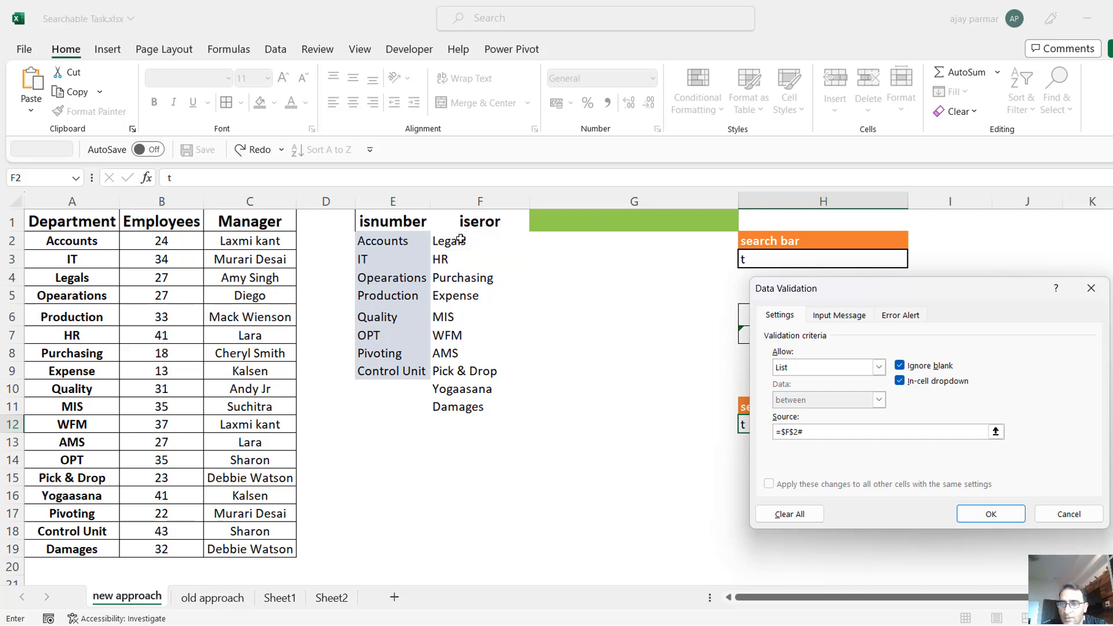
Turn off the error alert for invalid data in H12's validation and apply the settings.
left_click(908, 315)
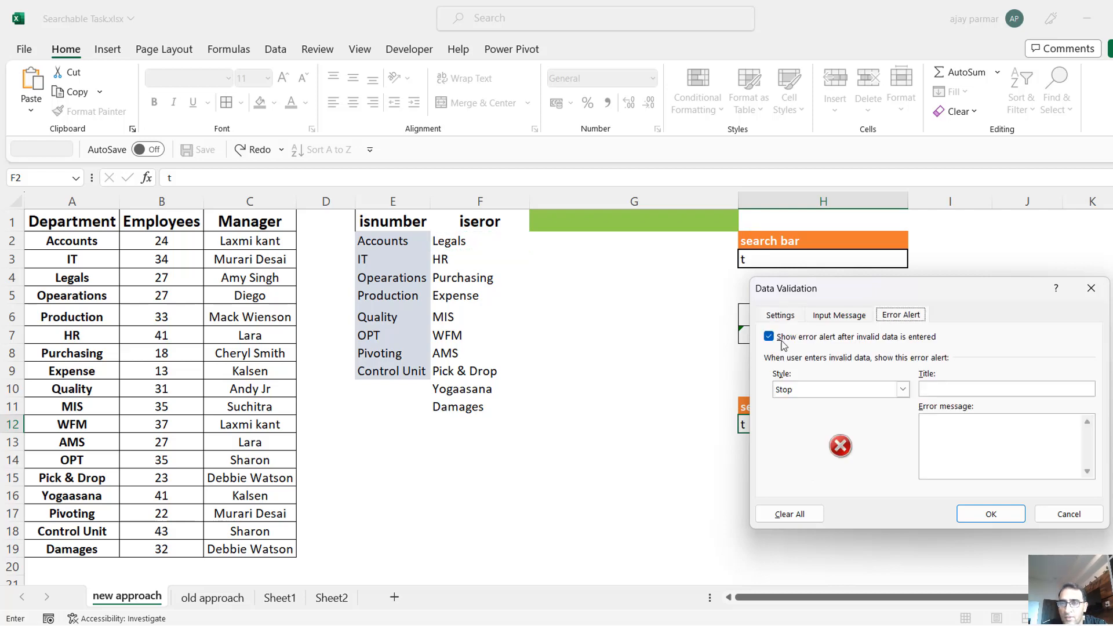
left_click(769, 337)
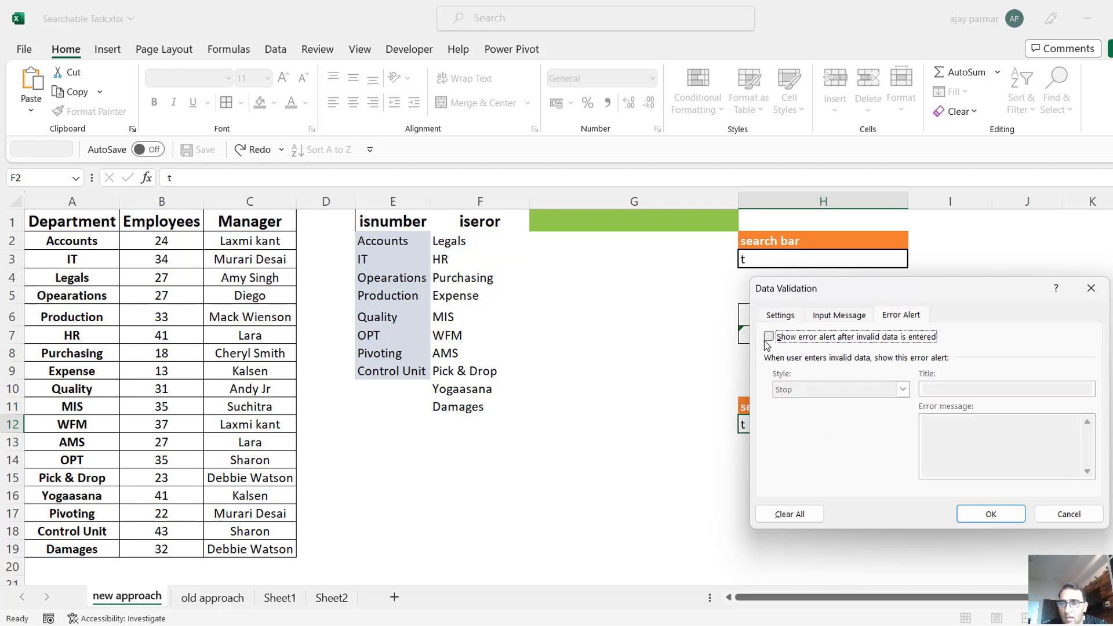
left_click(991, 514)
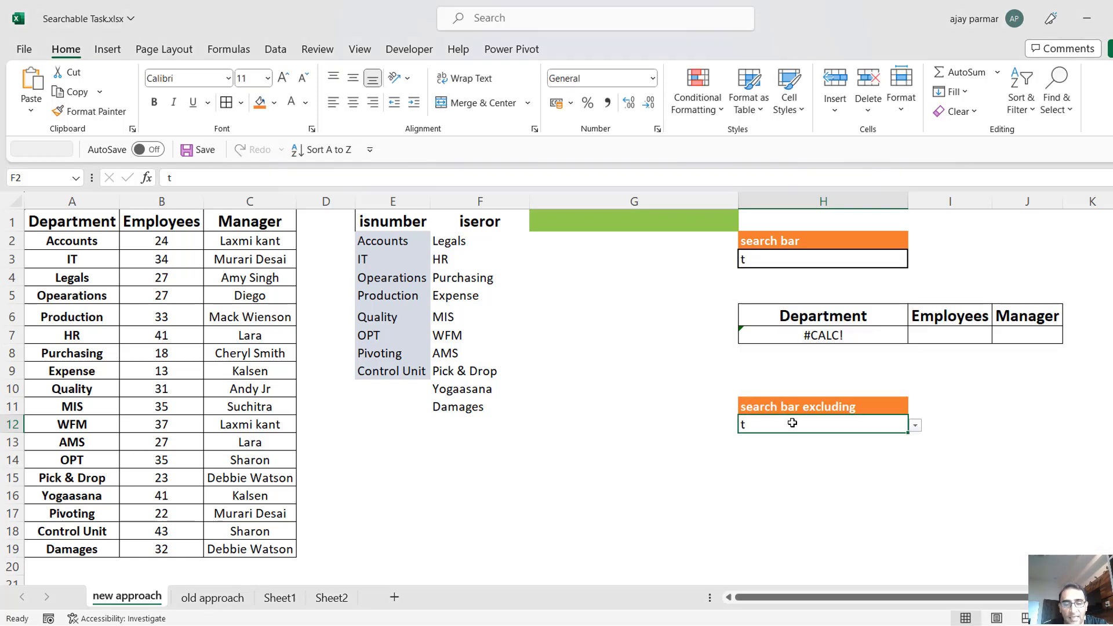
Enter the search text a in H12 and view the departments offered in its drop-down list.
left_click(915, 426)
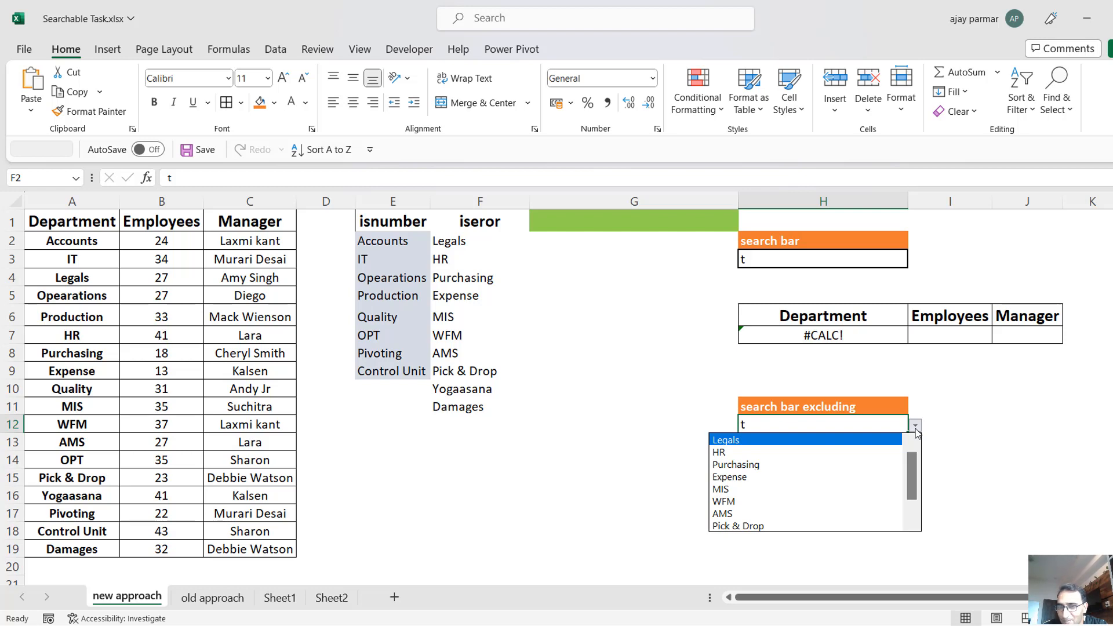
left_click(915, 426)
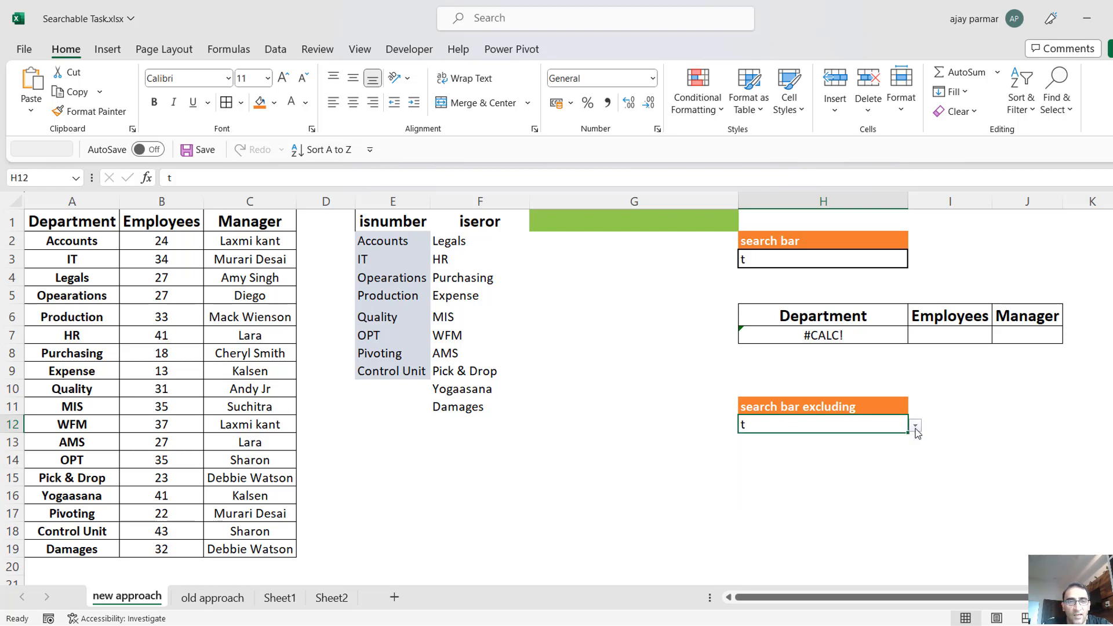
type("d")
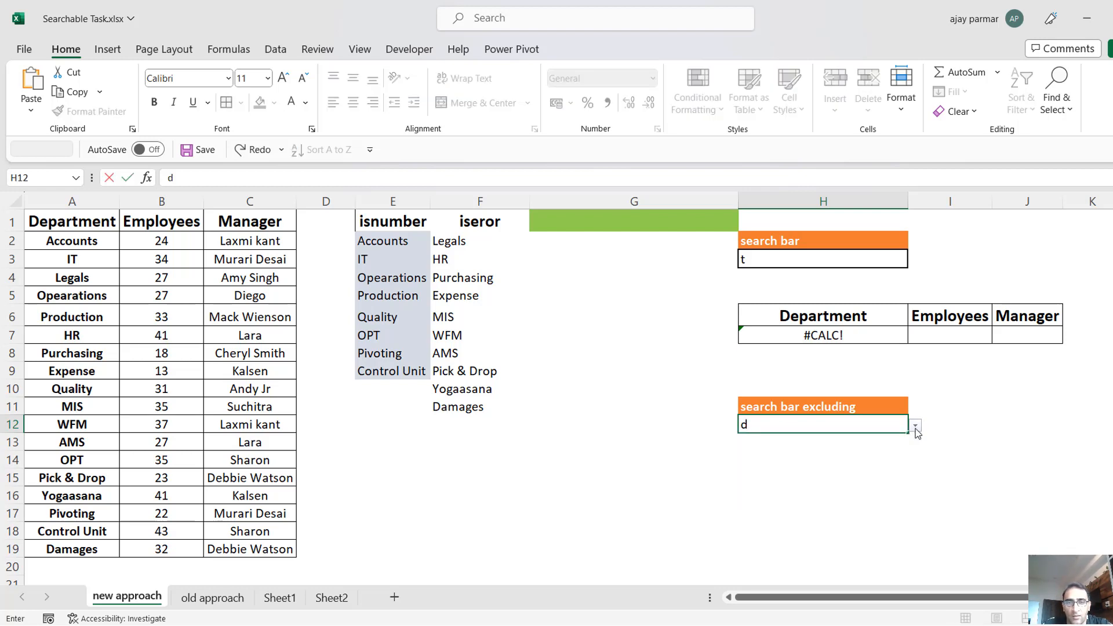
key("BackSpace")
type("a")
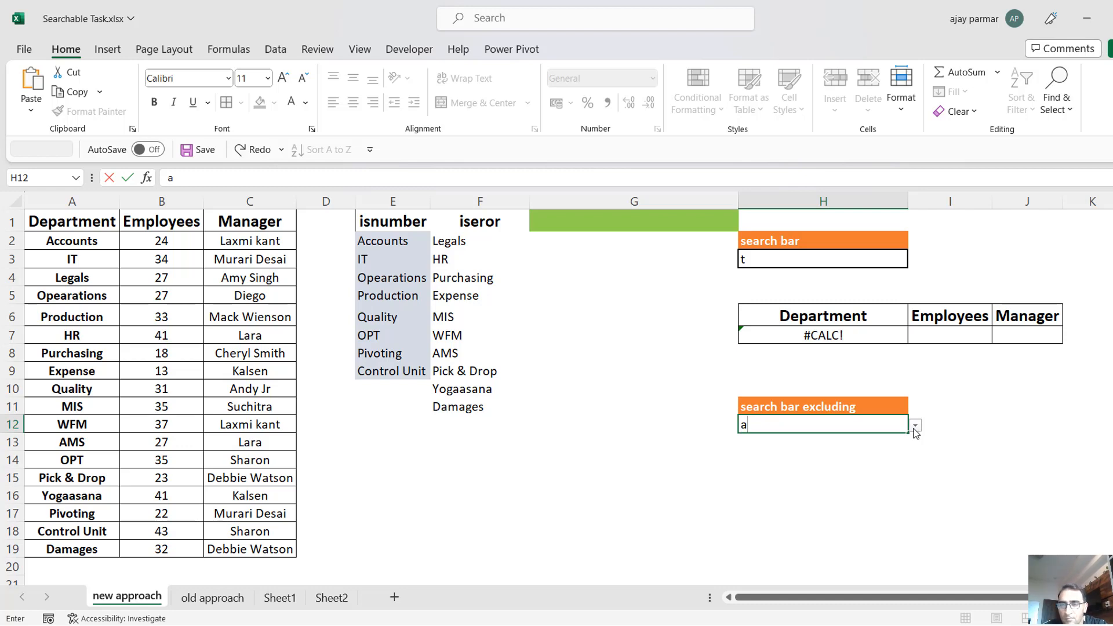
left_click(916, 427)
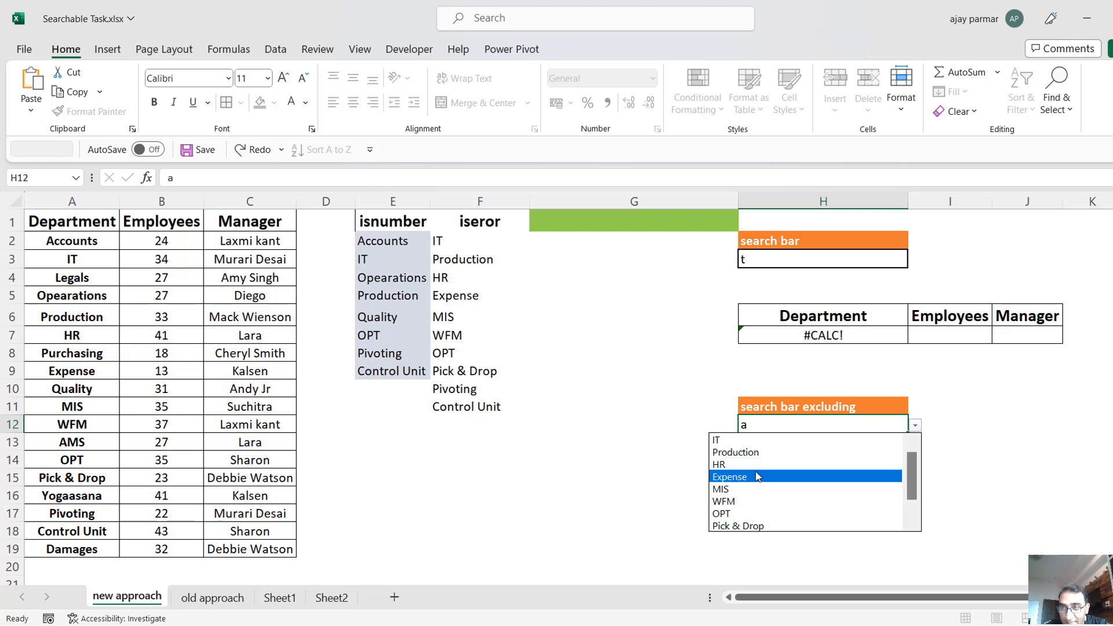
left_click(680, 479)
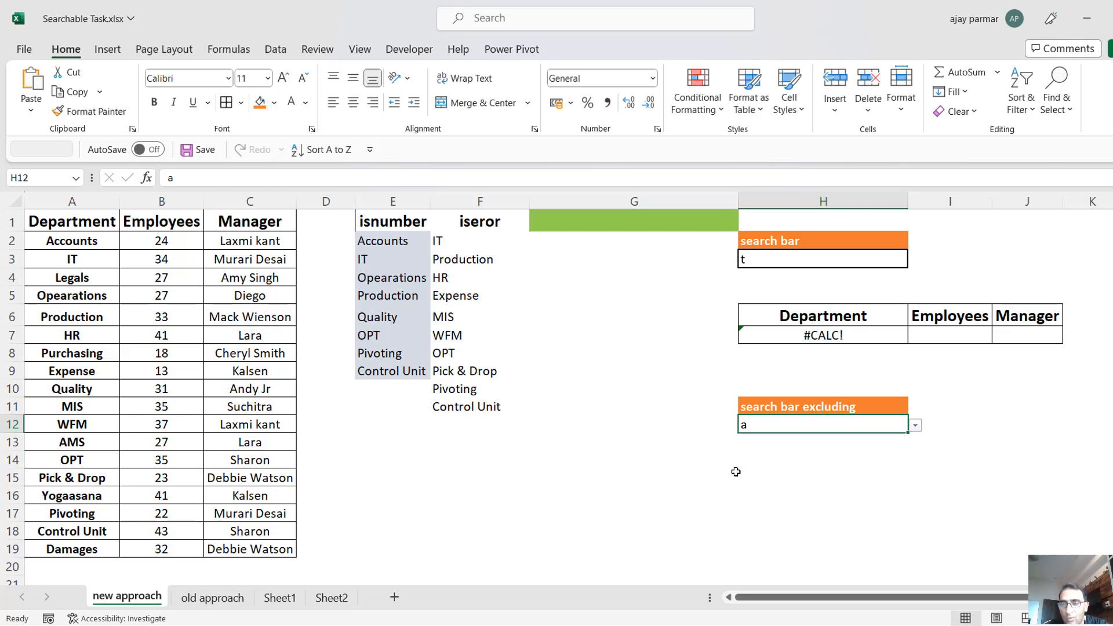
left_click(734, 472)
left_click(799, 464)
left_click(972, 506, "shift")
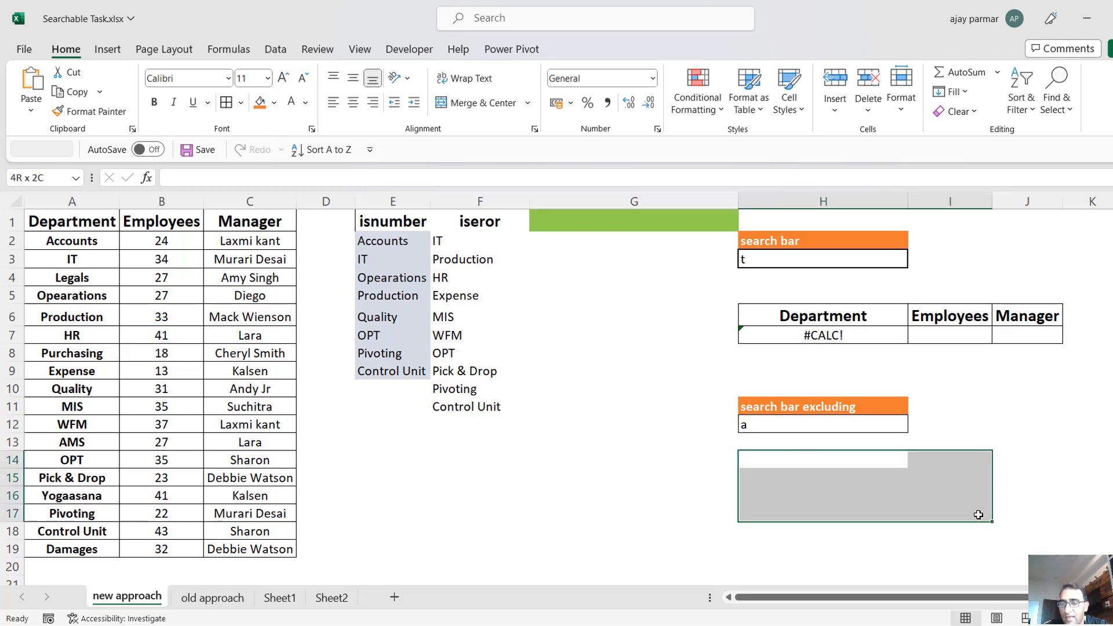
Choose Expense from the drop-down list of the excluding search bar in H12.
left_click(756, 420)
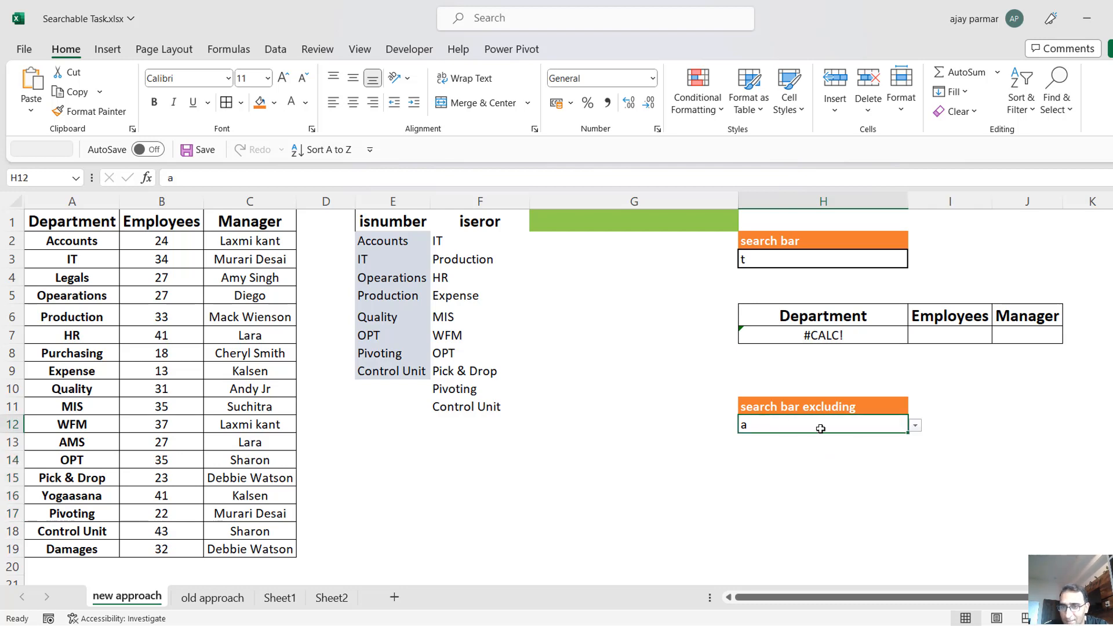
left_click(916, 426)
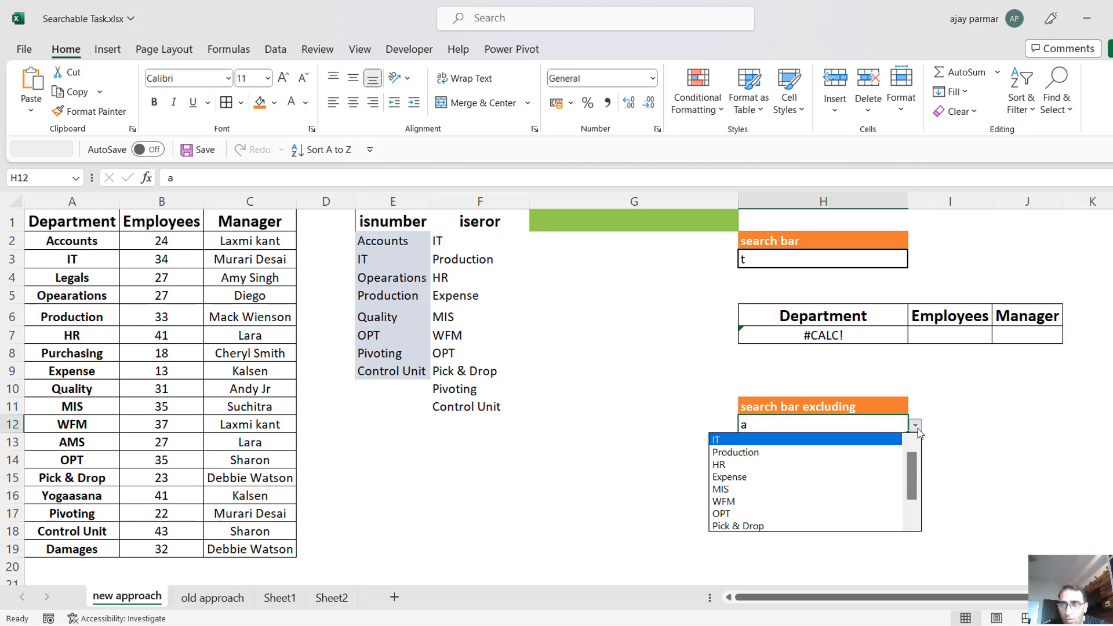
left_click(768, 477)
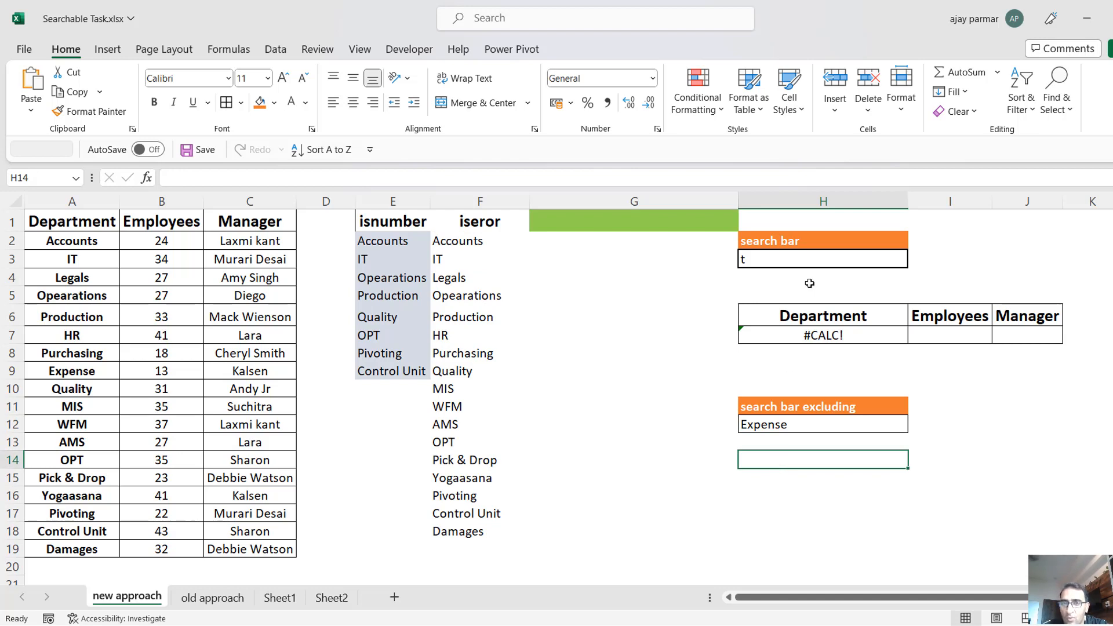
left_click(960, 475)
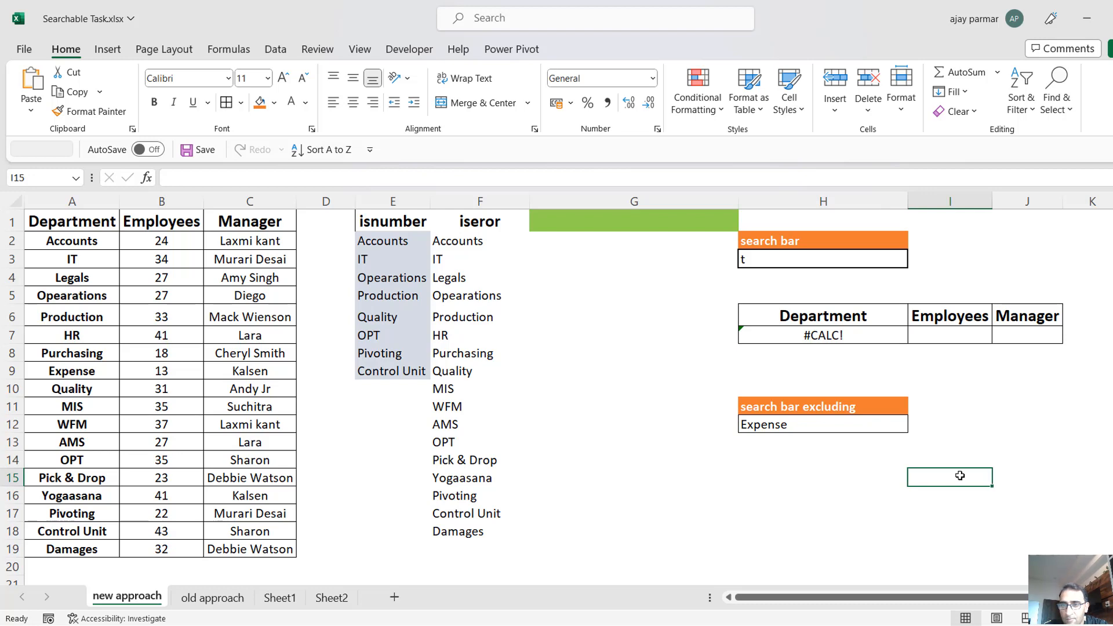
Choose Quality from the drop-down list of the search bar in H3.
left_click(805, 255)
left_click(916, 261)
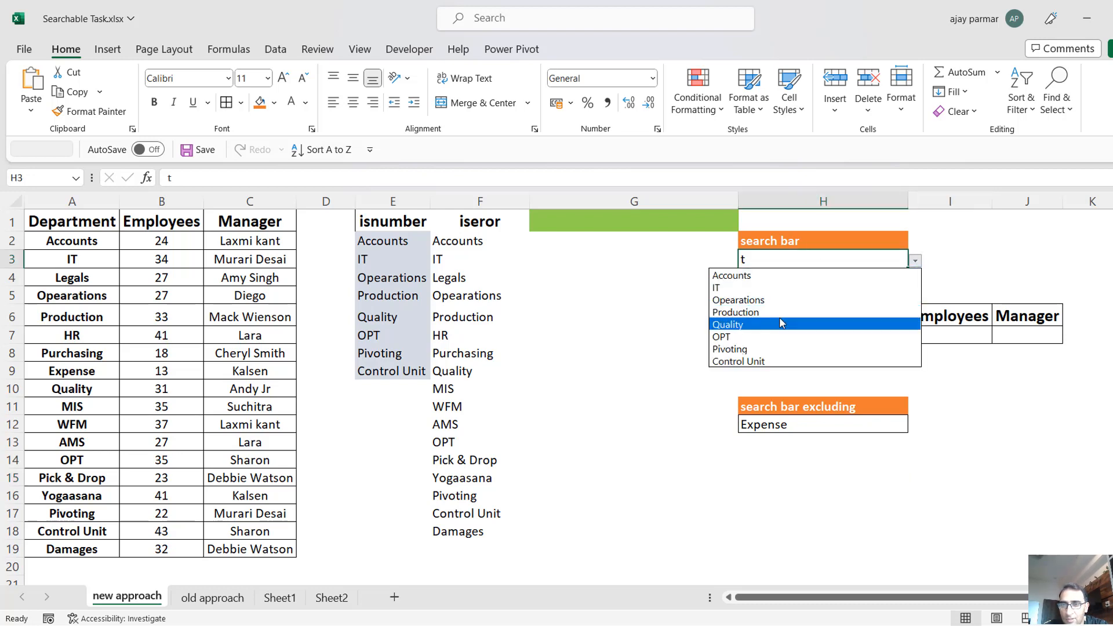
left_click(782, 322)
left_click(893, 443)
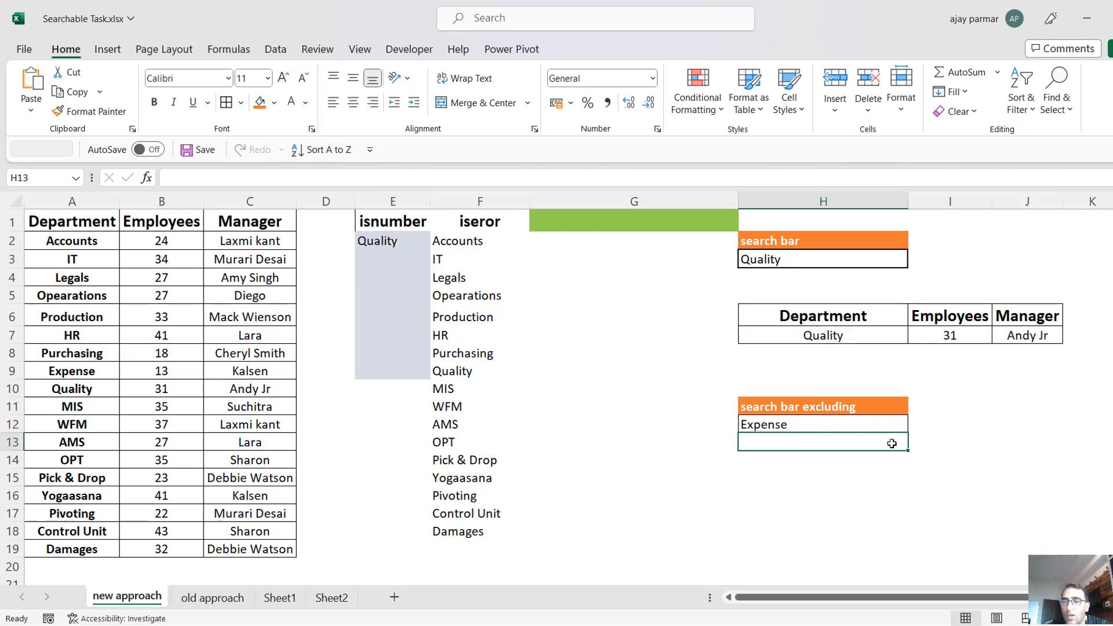
left_click(822, 411)
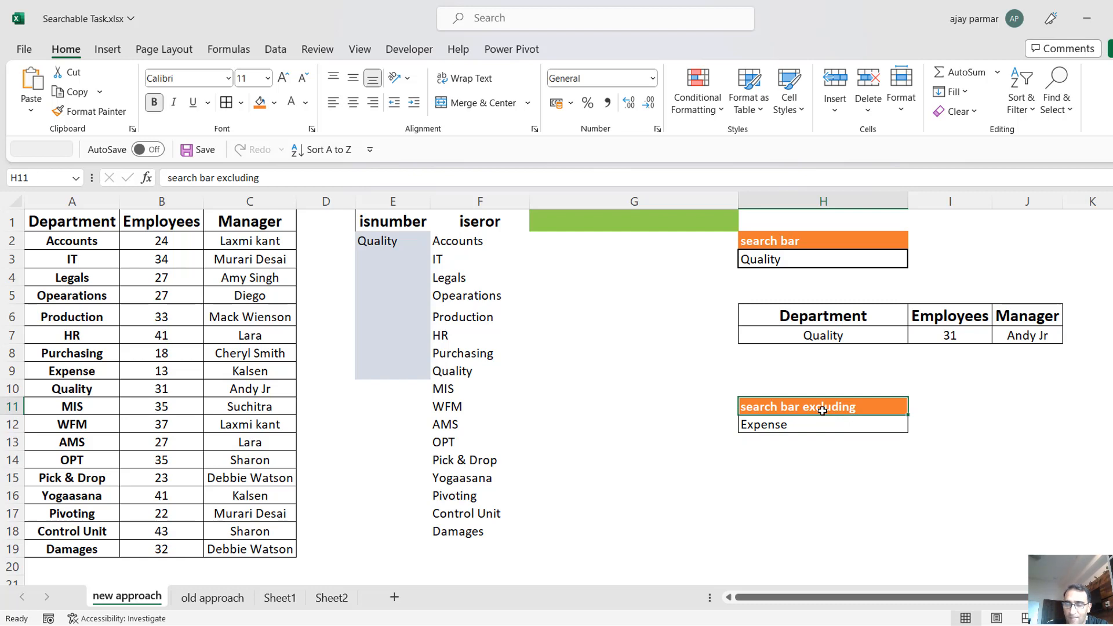
left_click(479, 254)
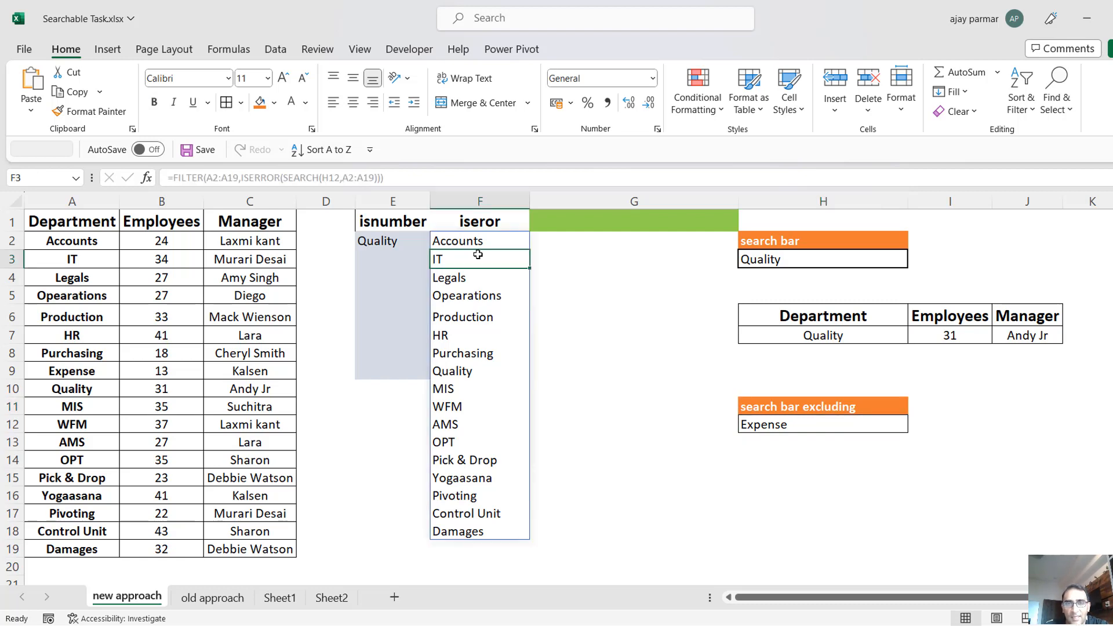
left_click(216, 438)
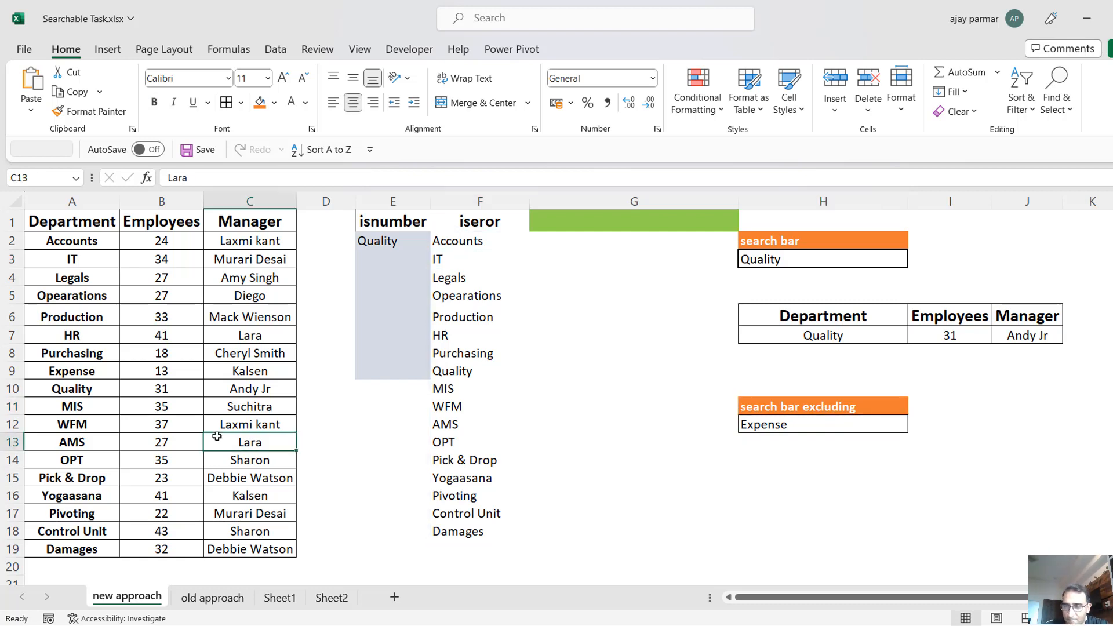
Copy the table A1:C19 with departments, employees and managers into the old approach sheet, starting at A1.
left_click(65, 230)
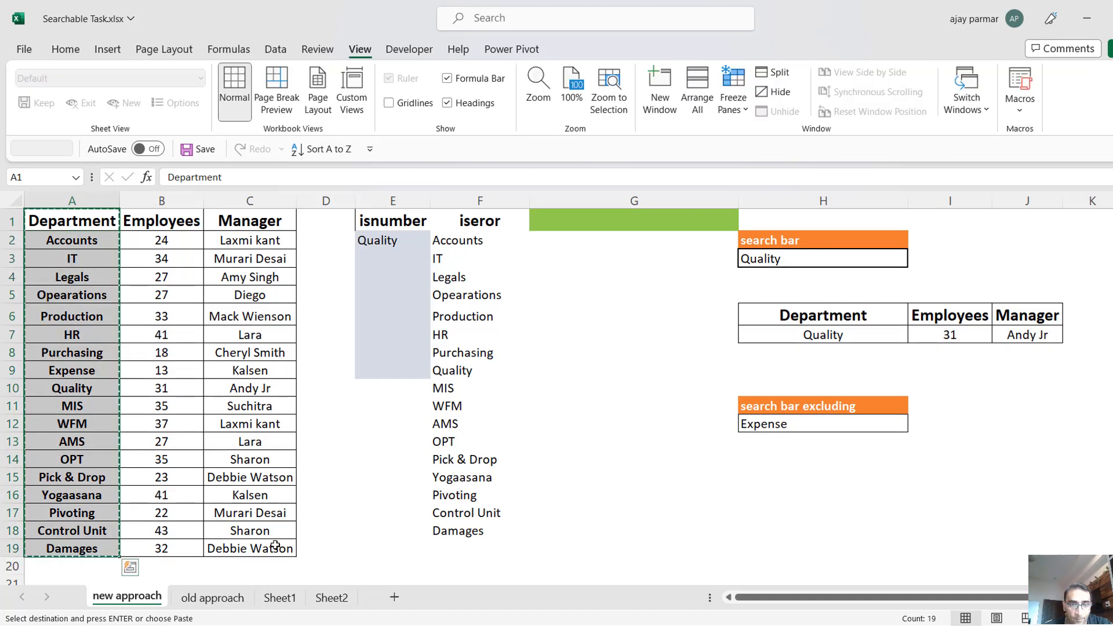
key("ctrl+shift+Right")
key("ctrl+c")
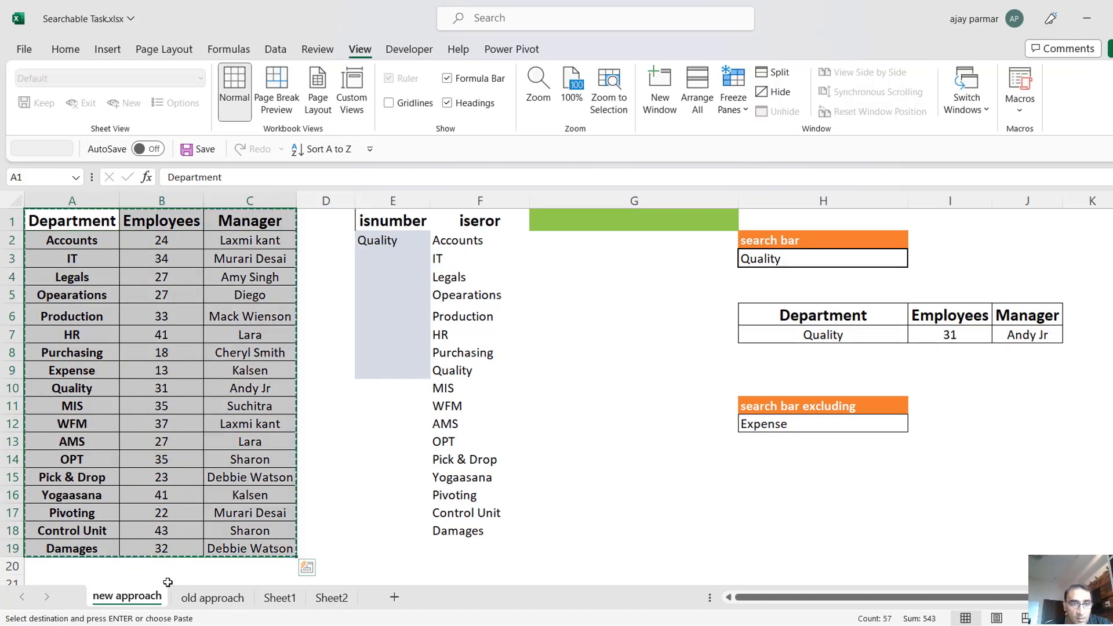
left_click(212, 597)
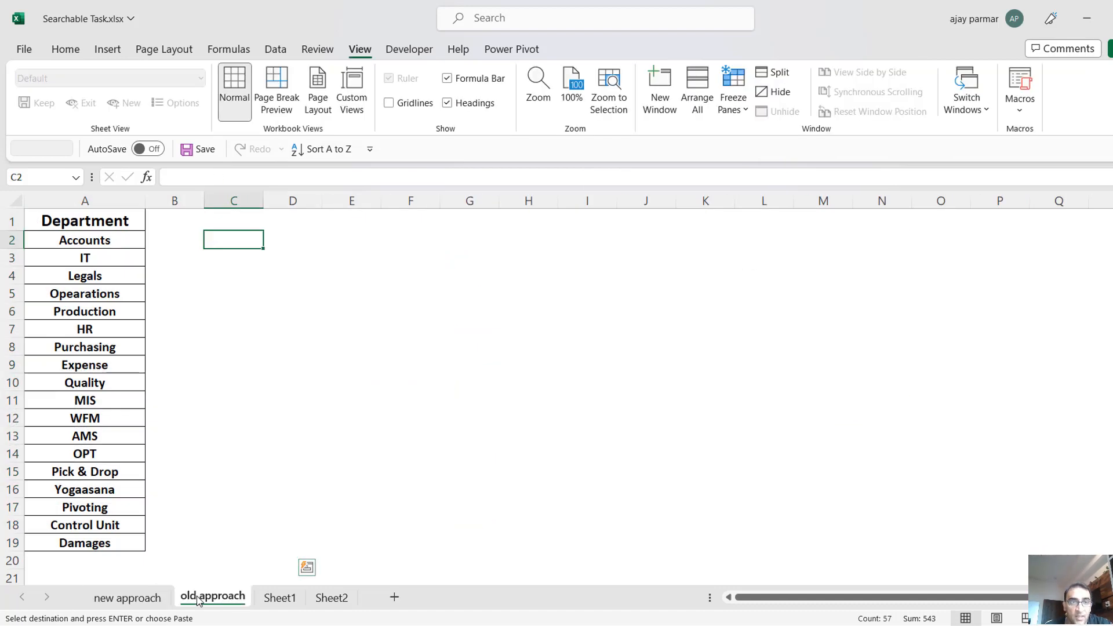
left_click(76, 219)
key("ctrl+v")
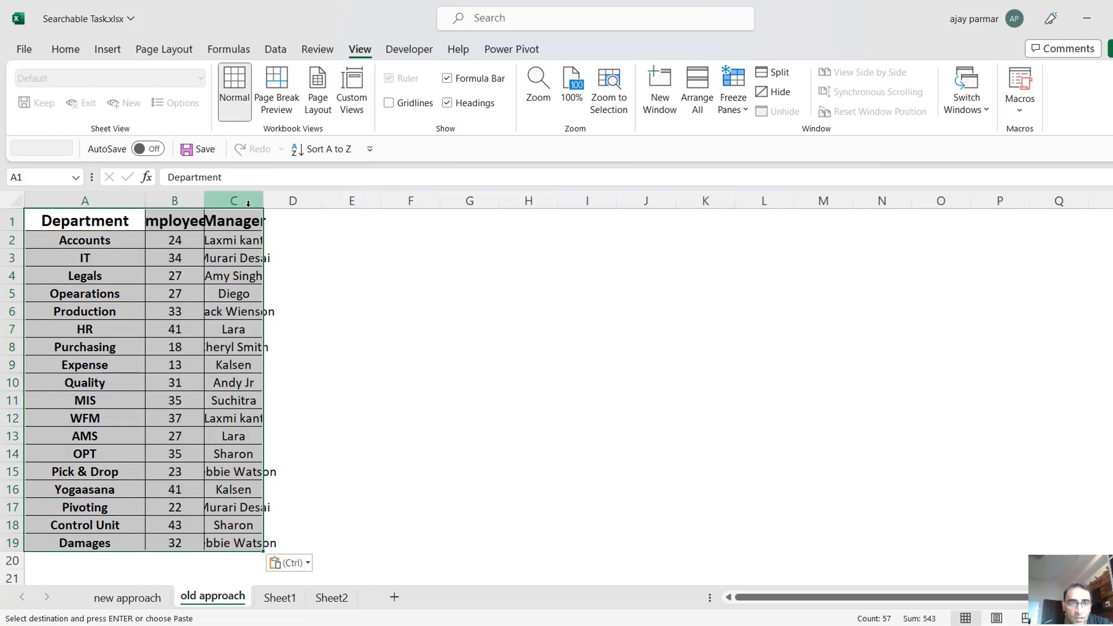
Fit the widths of the Employees and Manager columns to their contents.
left_click(250, 221)
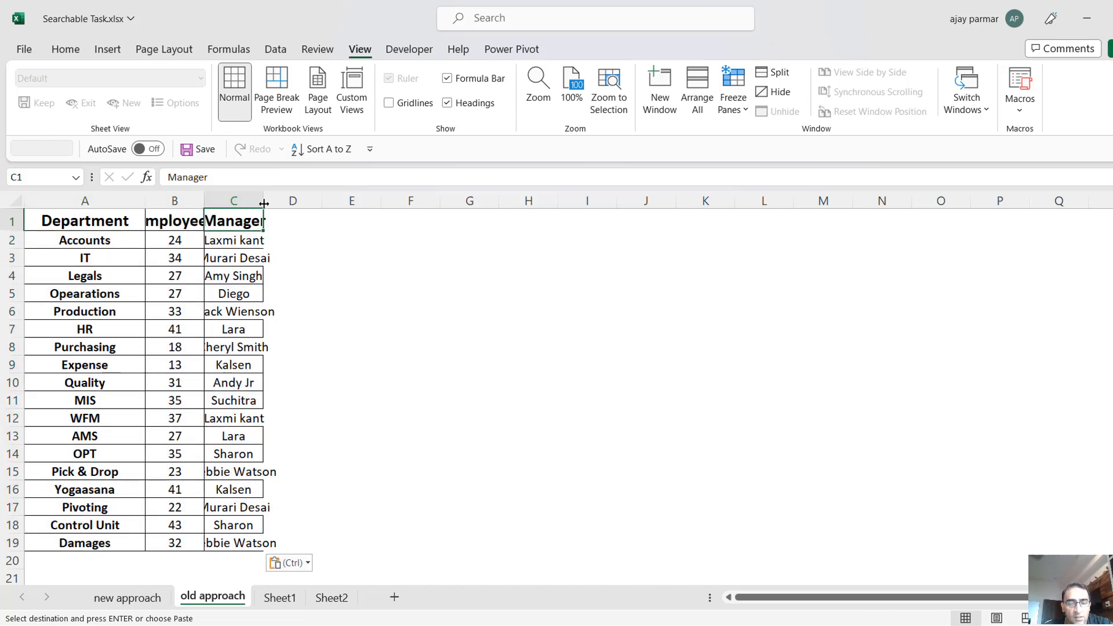
left_click_drag(265, 204, 265, 203)
double_click(265, 203)
double_click(205, 203)
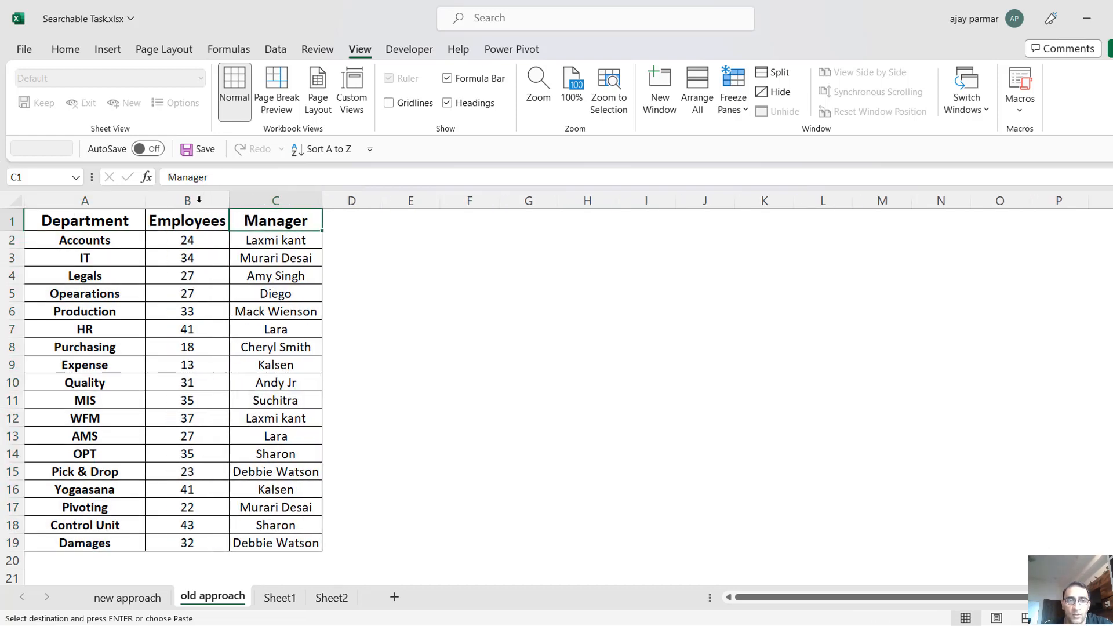
left_click(219, 236)
left_click(276, 261)
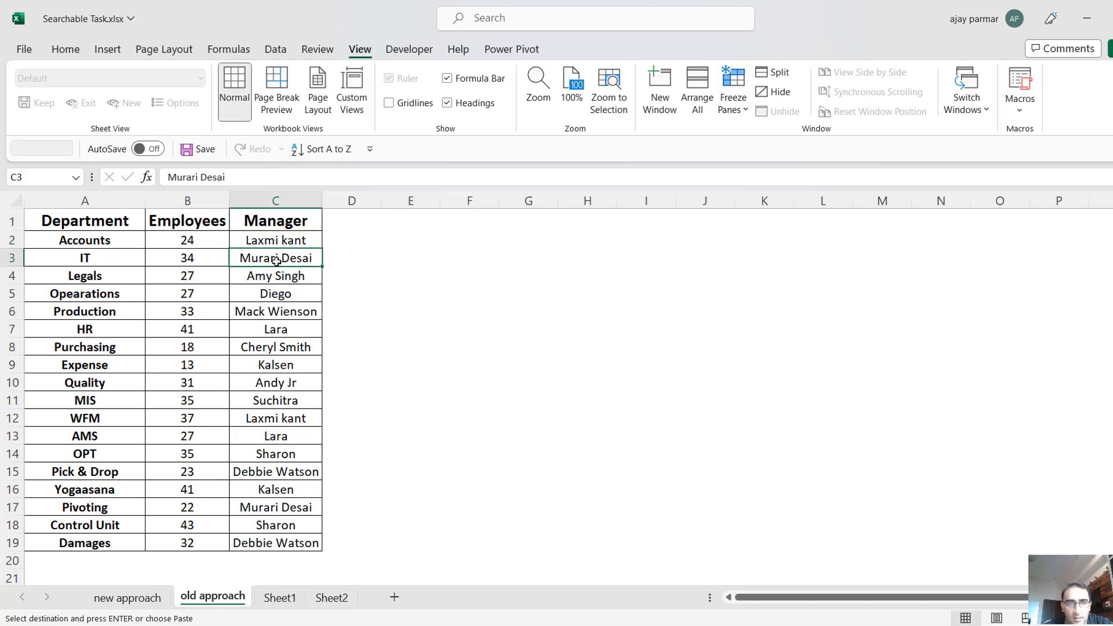
left_click(405, 241)
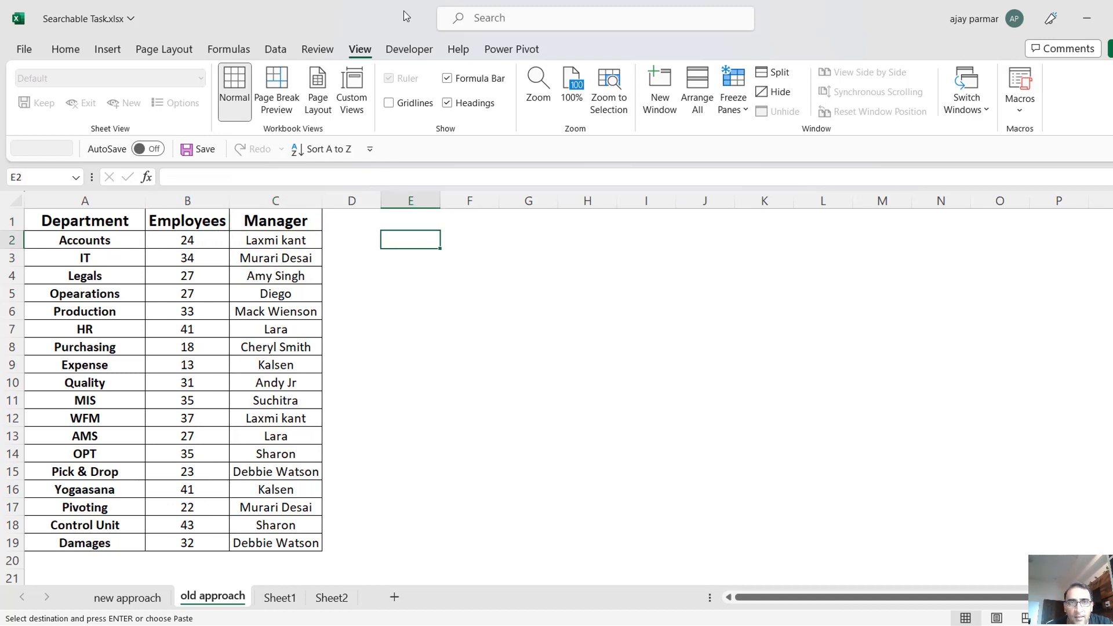
Collapse the ribbon so that more worksheet rows fit on screen.
left_click(409, 50)
double_click(409, 50)
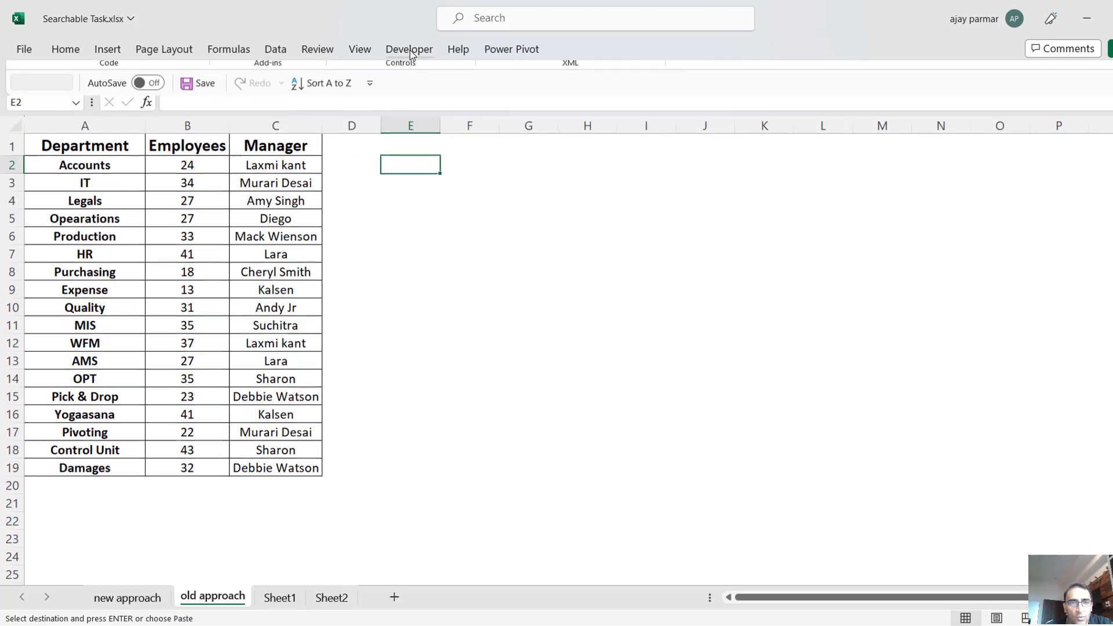
left_click(543, 187)
left_click(431, 174)
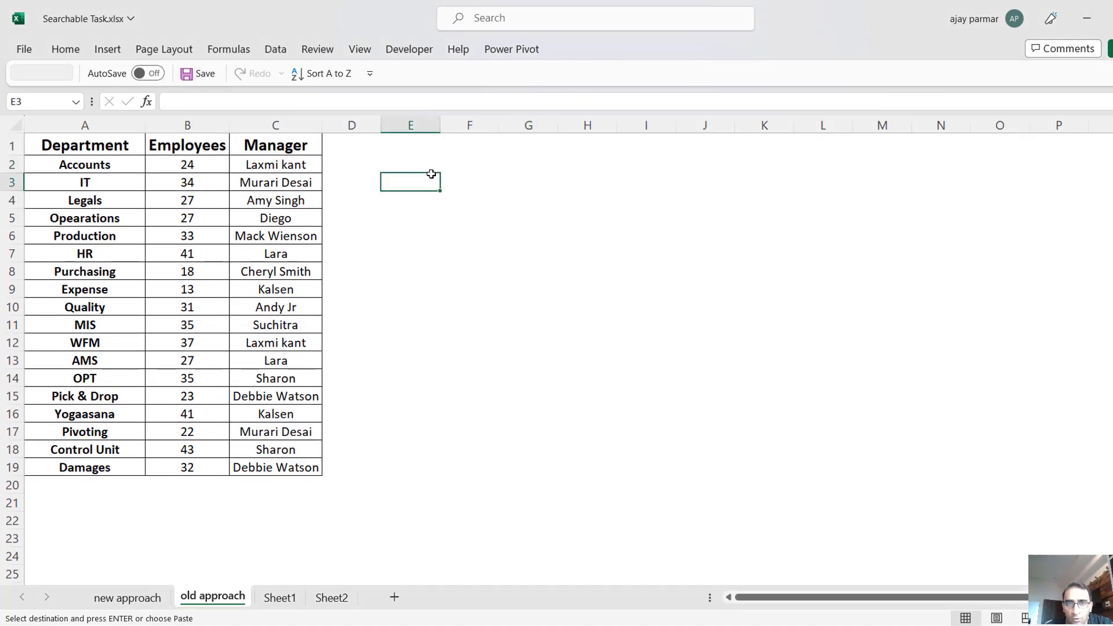
Fill cell I1 with orange and enter the search text a in it.
left_click(655, 146)
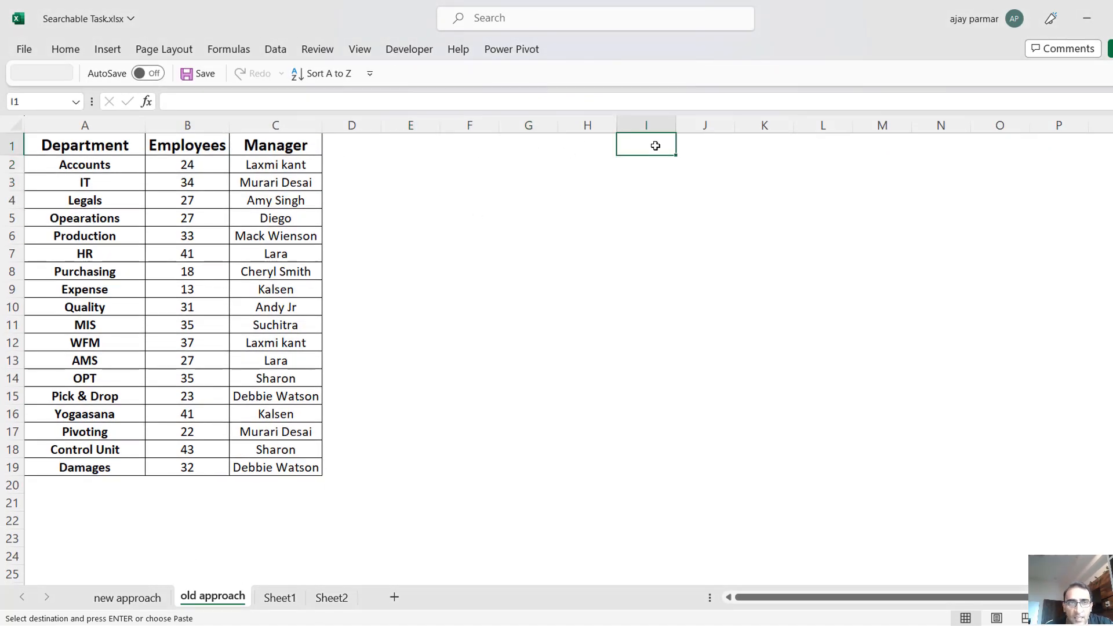
left_click(66, 49)
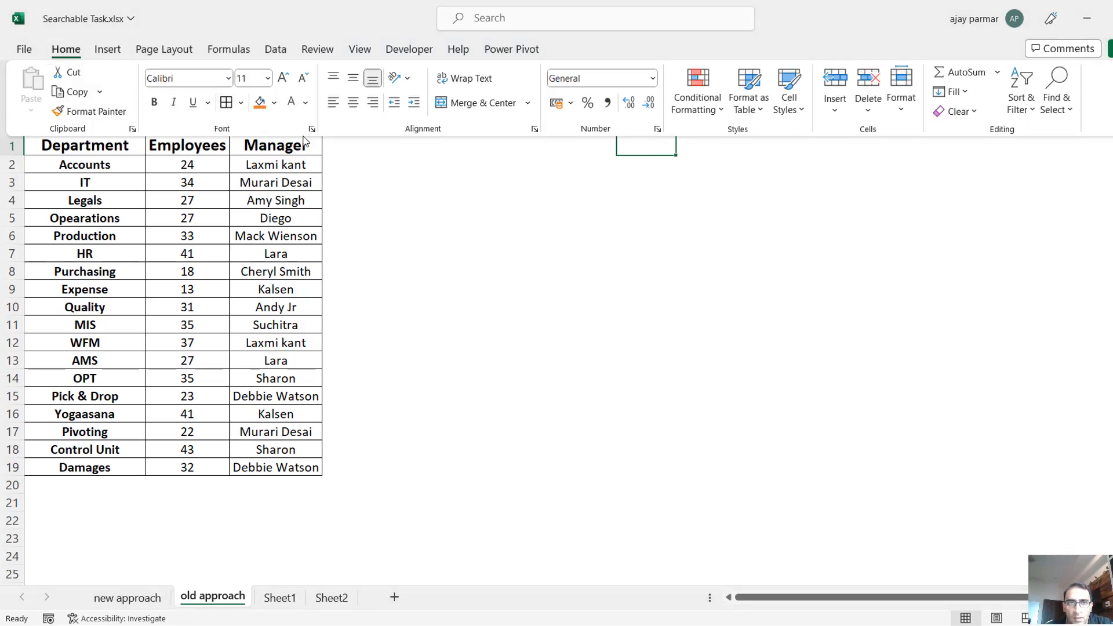
left_click(259, 103)
left_click(582, 154)
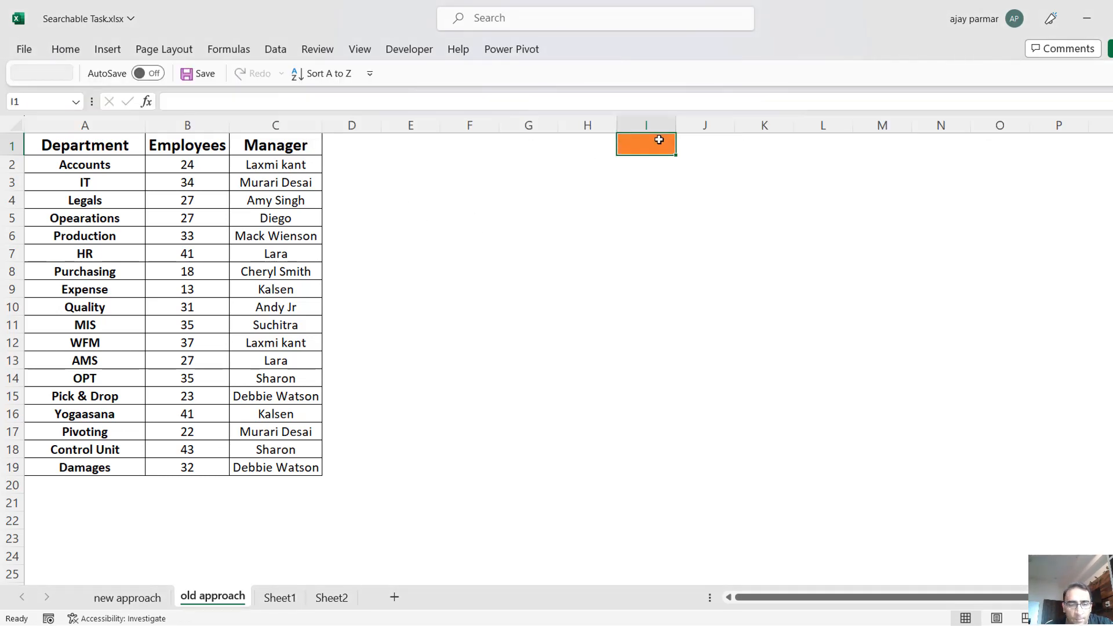
type("a")
key("Return")
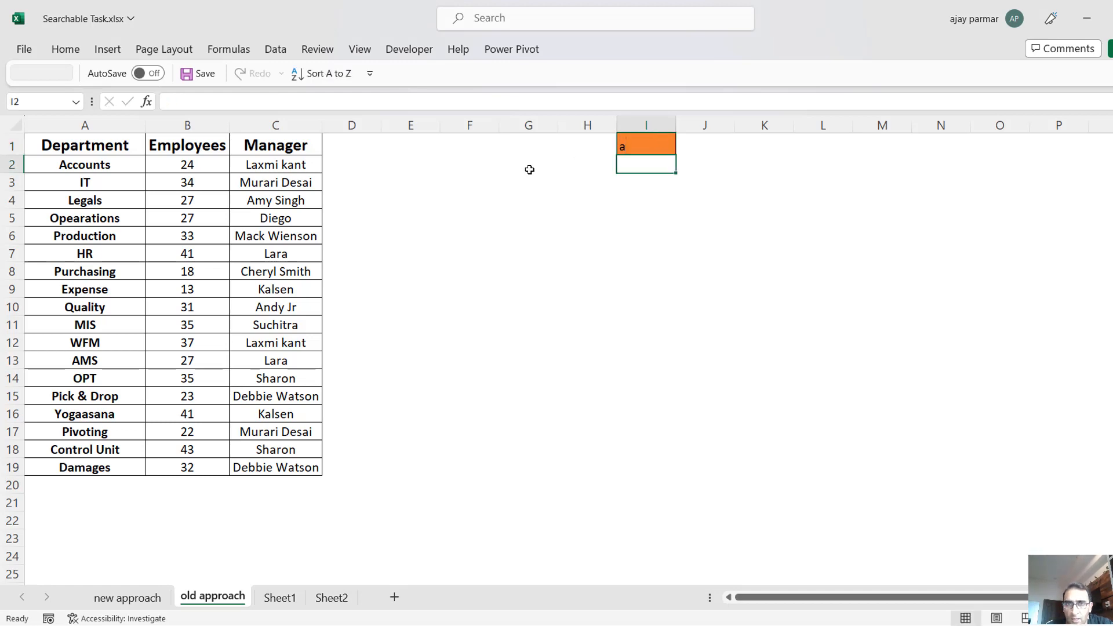
Enter the formula =SEARCH(I1,A2:A19) in E2 to look for the search text in all departments.
left_click(529, 169)
key("Left")
key("Left")
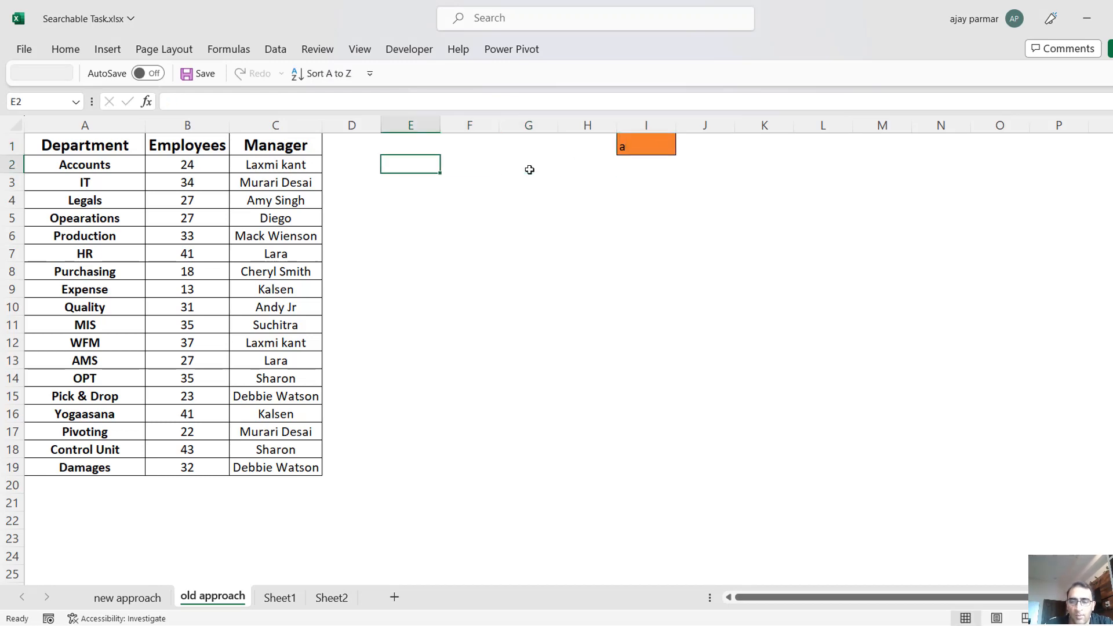
type("=sea")
key("Tab")
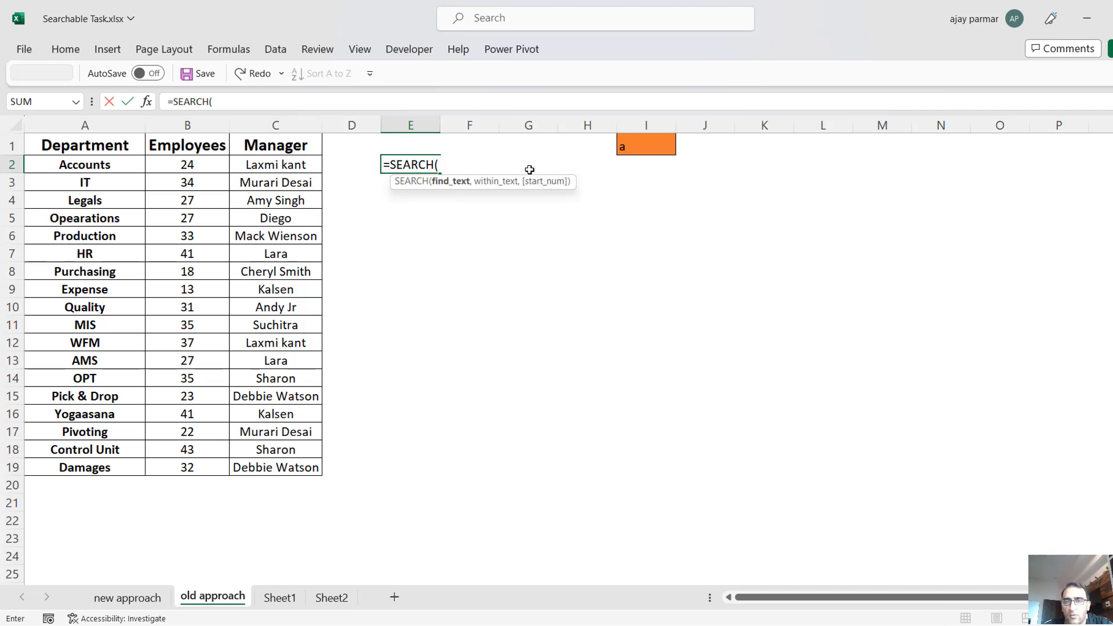
left_click(652, 146)
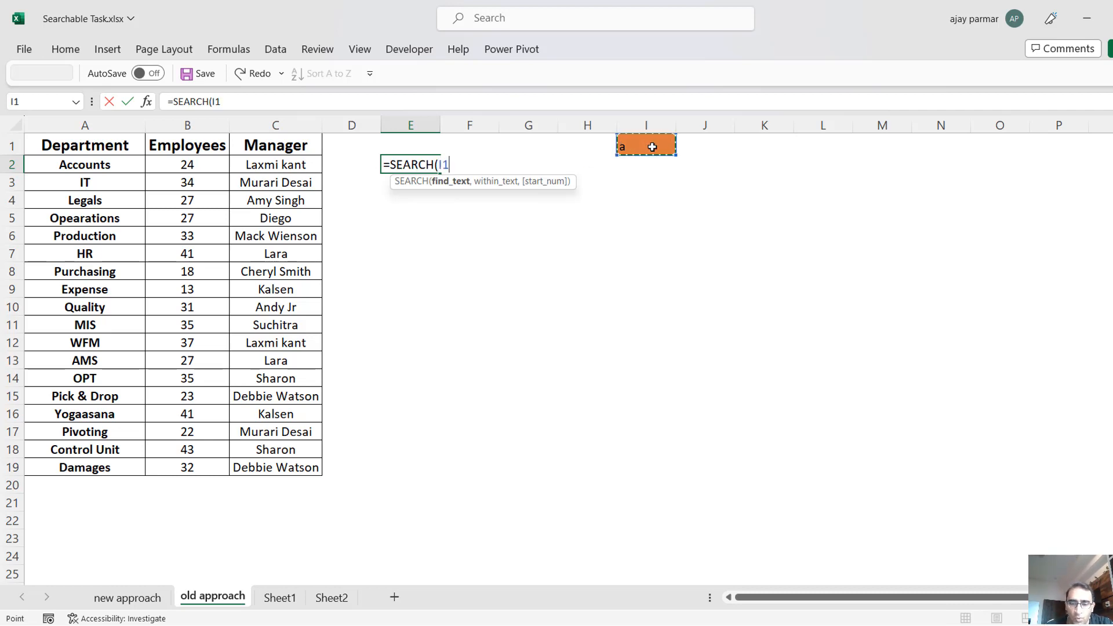
type(",")
left_click(103, 165)
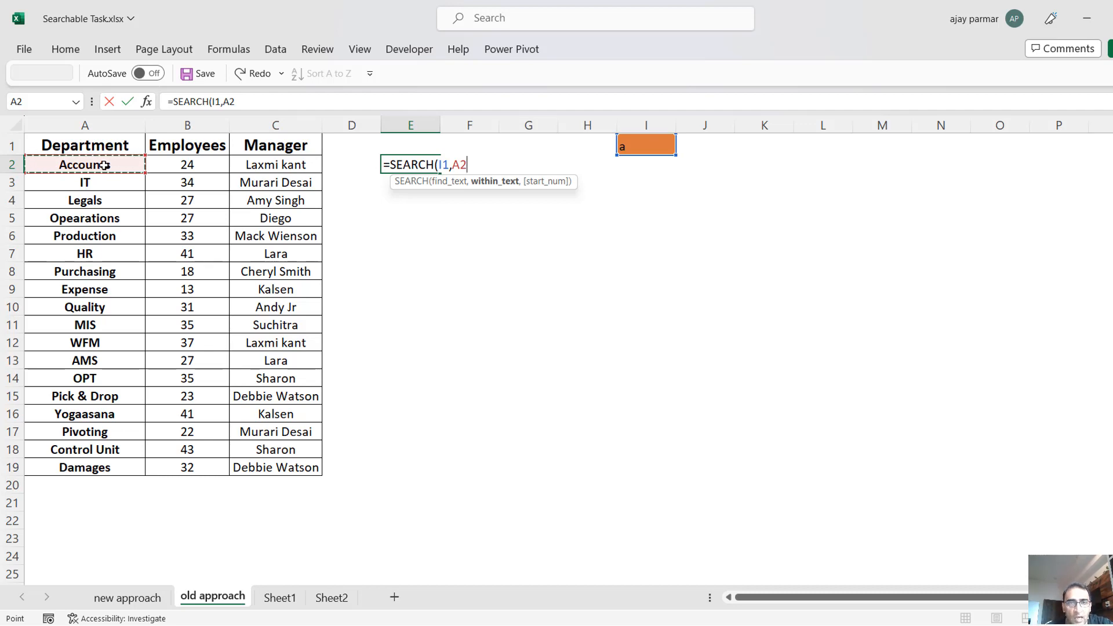
key("ctrl+shift+Down")
type(")")
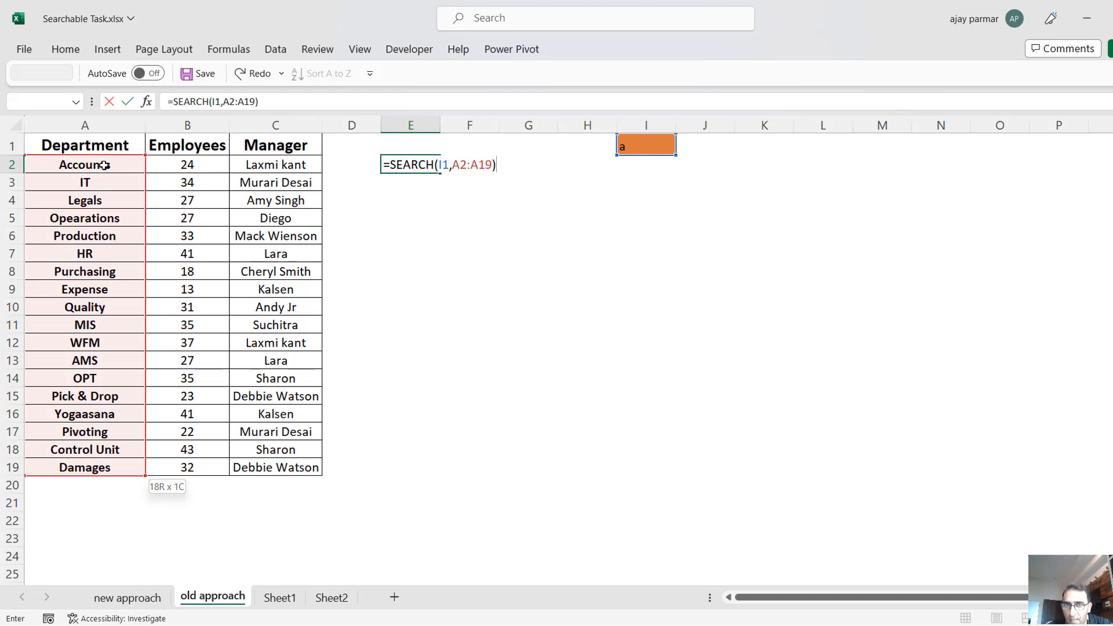
key("ctrl+Return")
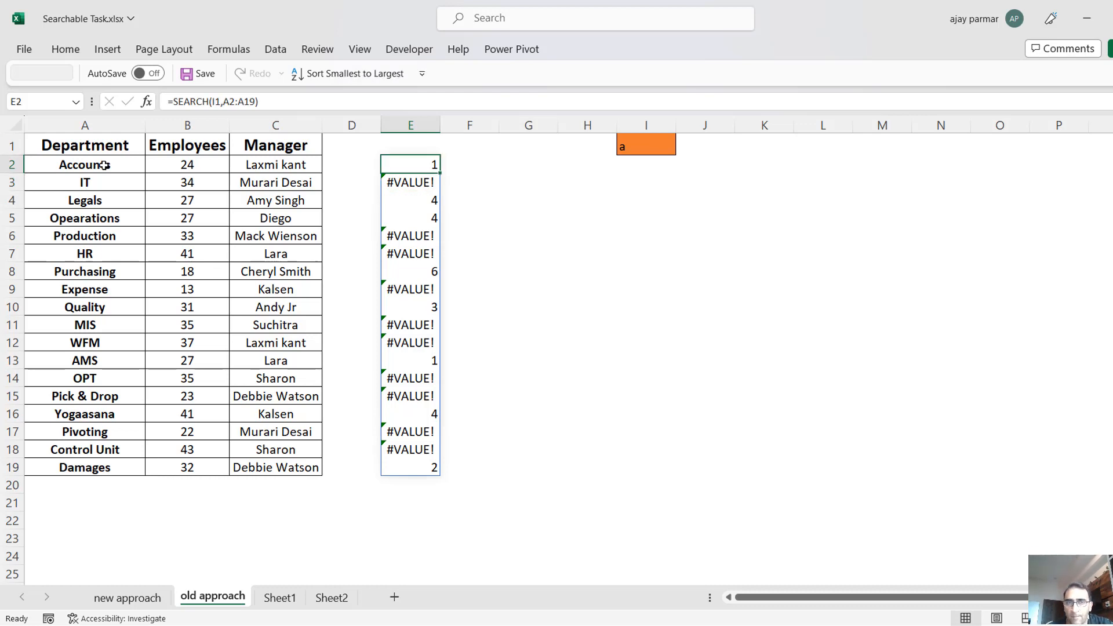
Change the formula in E2 to =SEARCH(I1,A2) so that it checks only a single department.
left_click(279, 96)
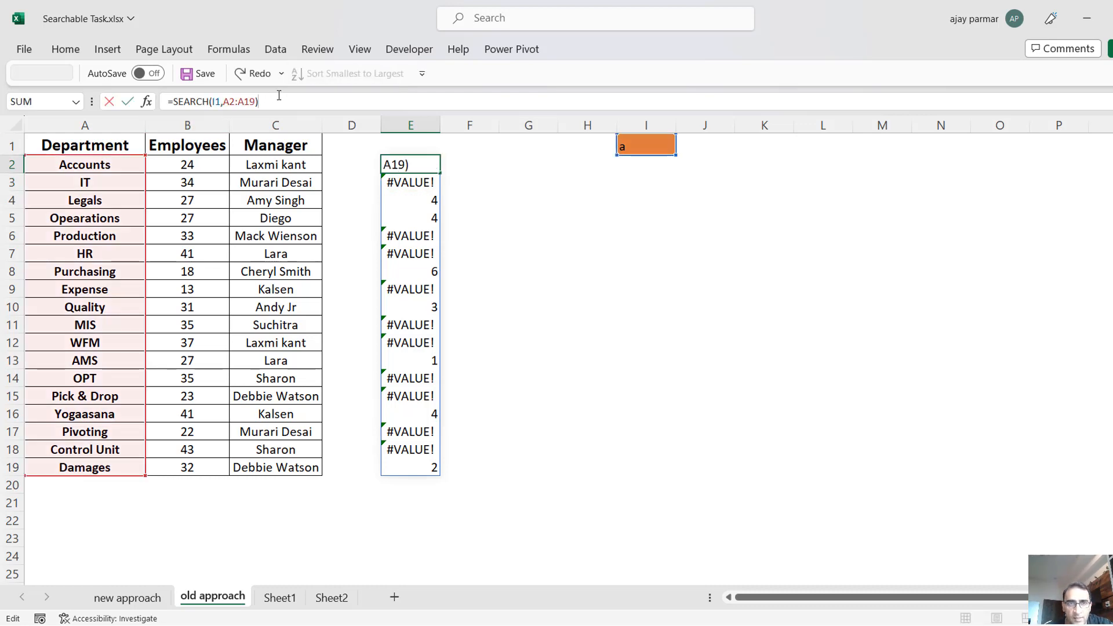
key("BackSpace")
key("BackSpace")
key("BackSpace")
key("BackSpace")
key("BackSpace")
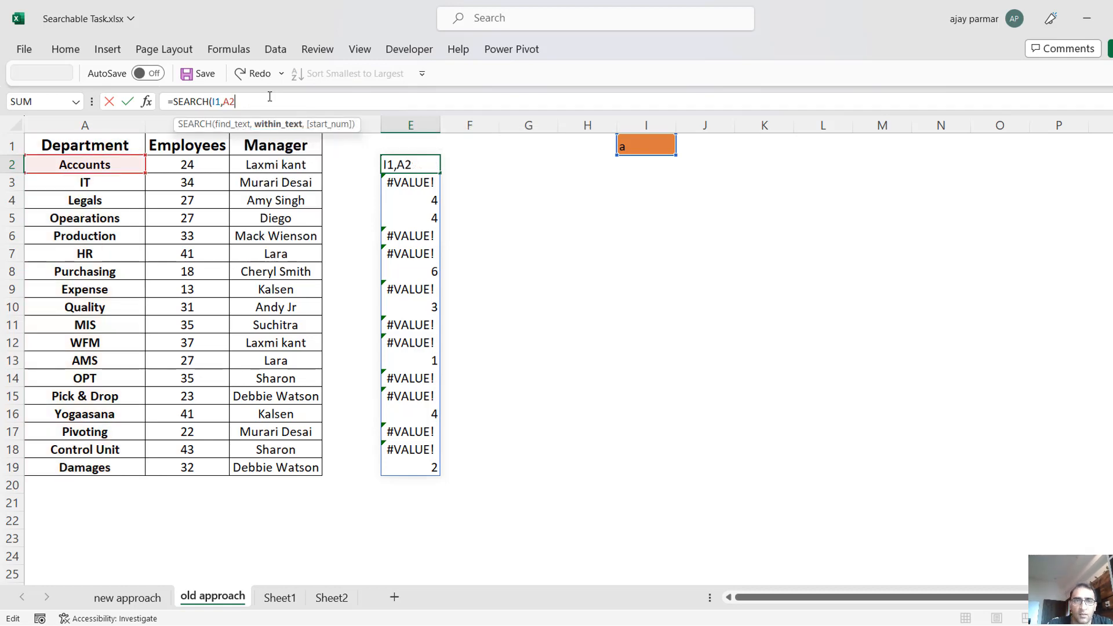
type(")")
key("Return")
key("Up")
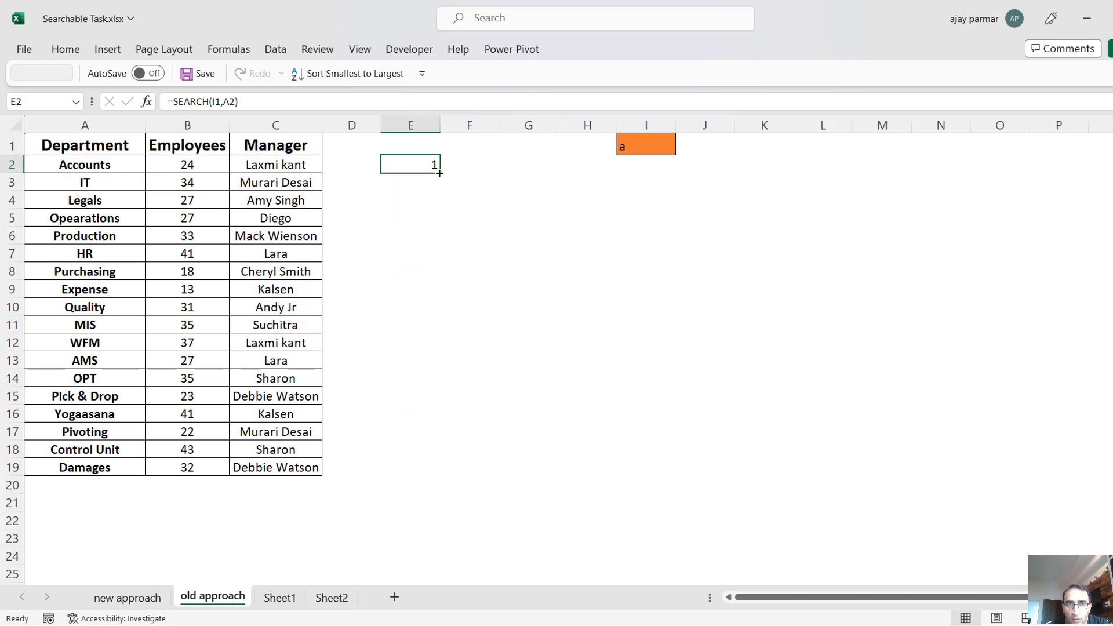
left_click_drag(440, 174, 455, 155)
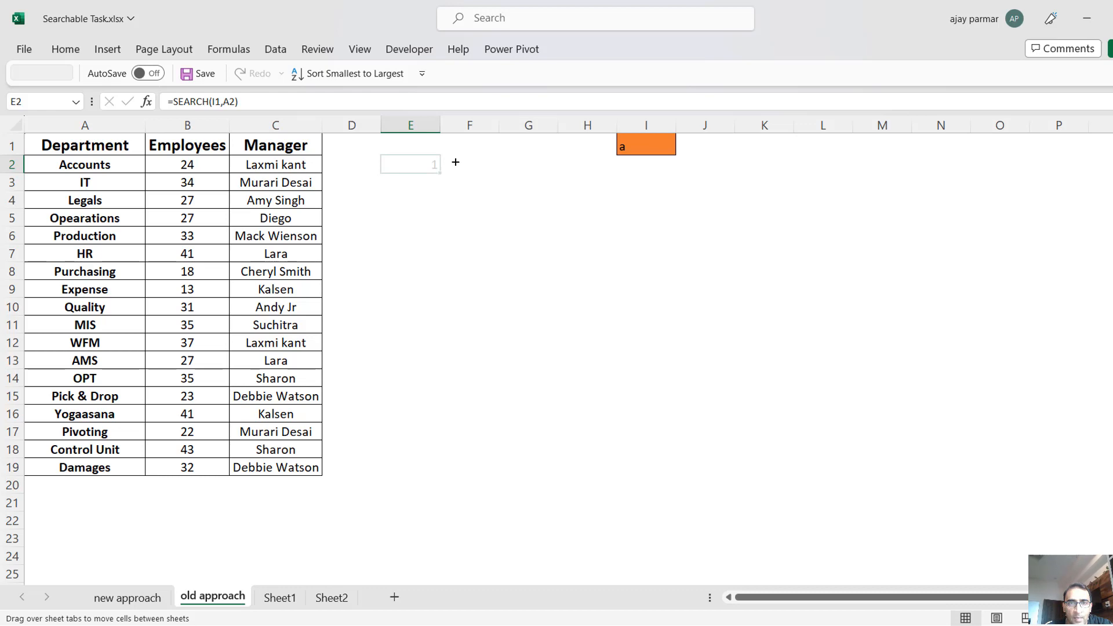
key("ctrl+z")
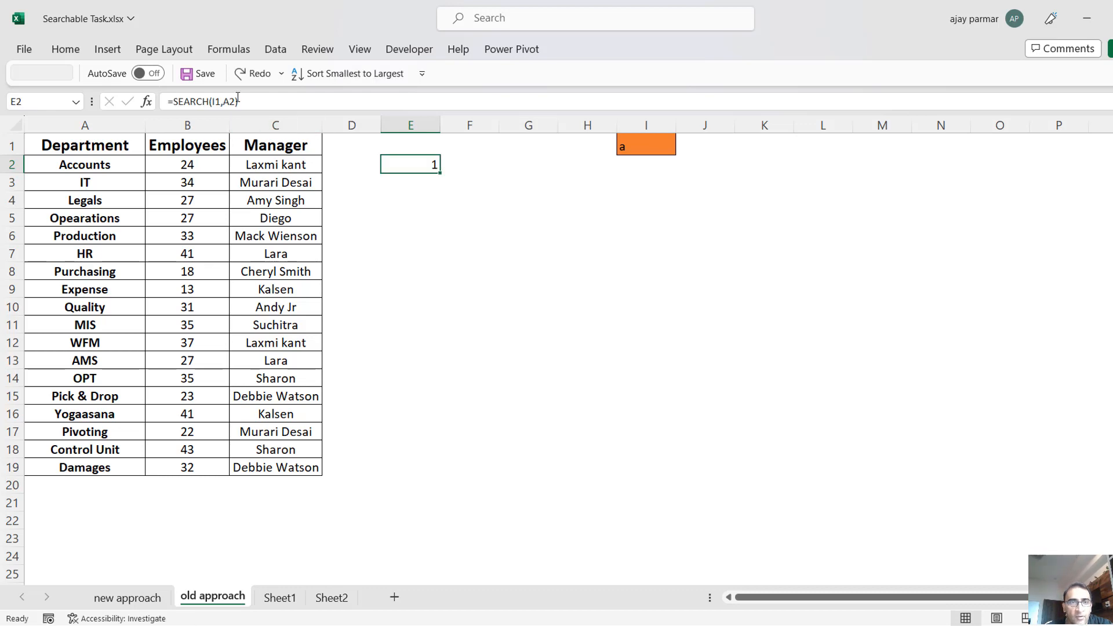
Make the search cell reference absolute as =SEARCH($I$1,A2) in E2 and fill the formula down to E19.
left_click(214, 101)
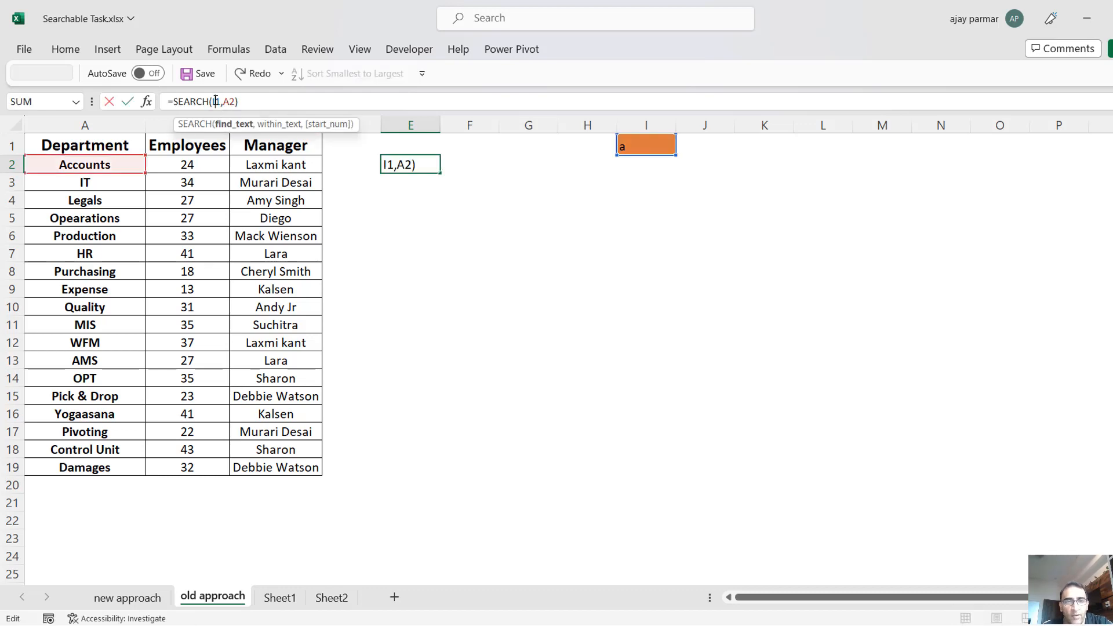
key("F4")
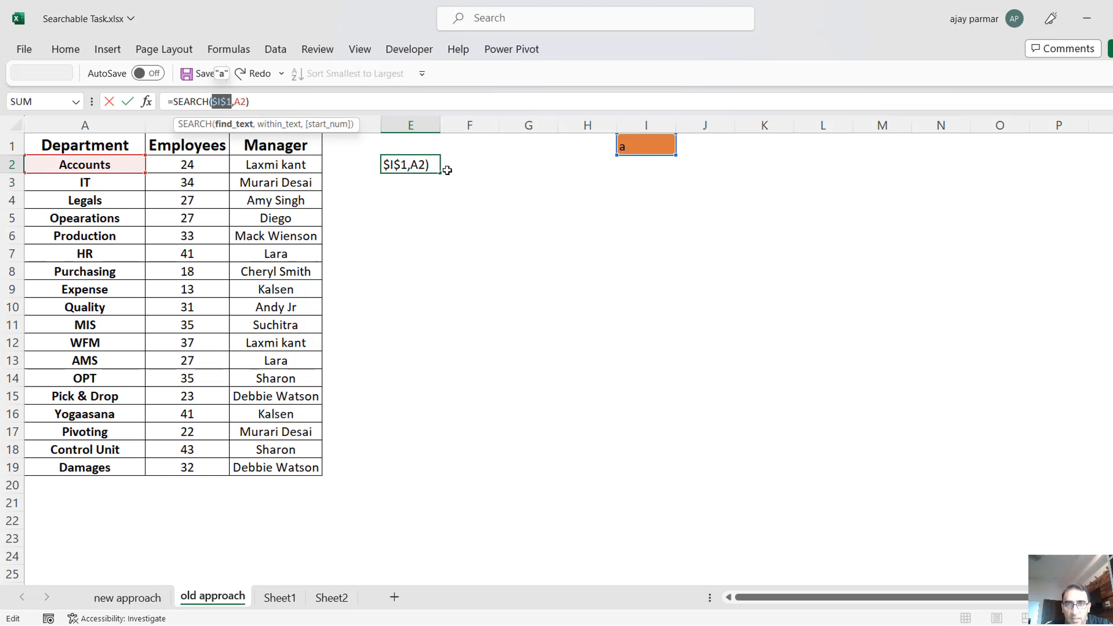
key("ctrl+Return")
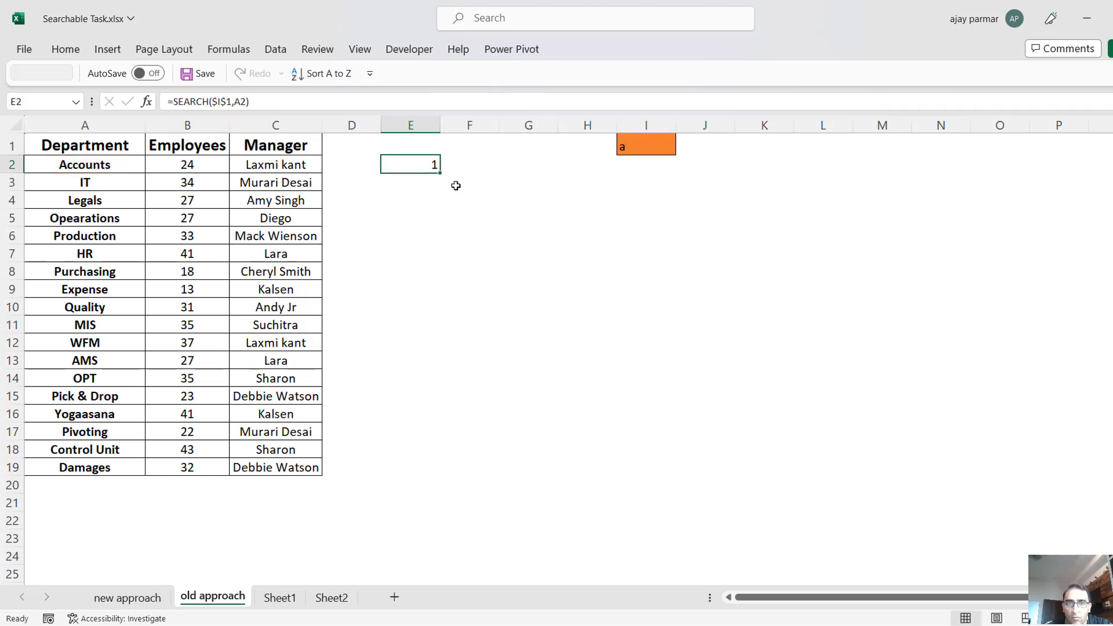
left_click_drag(439, 173, 451, 471)
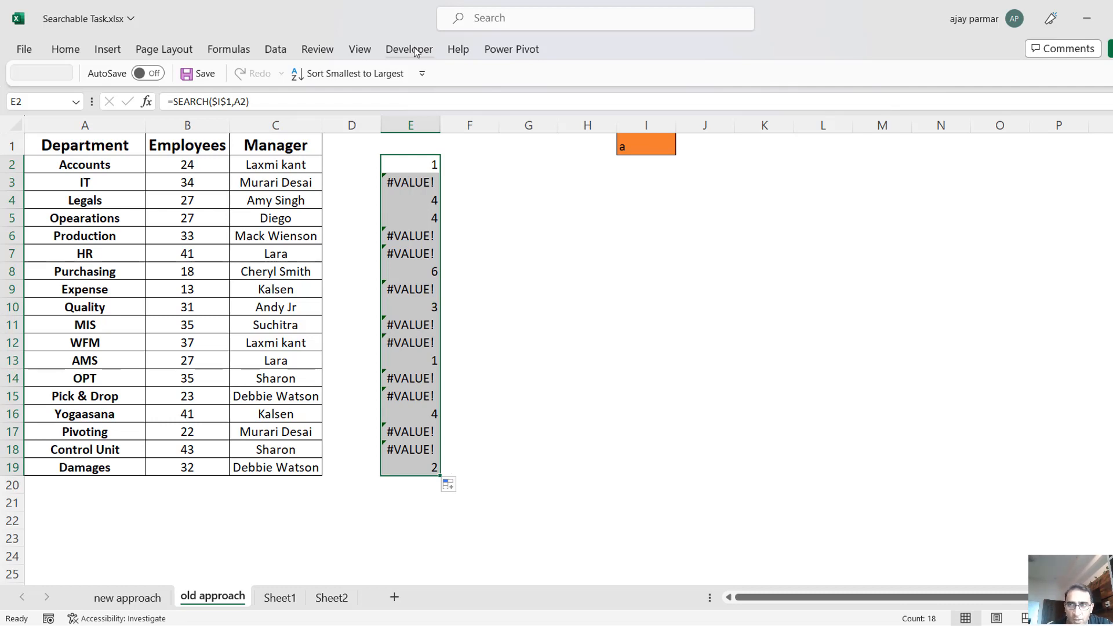
left_click(418, 164)
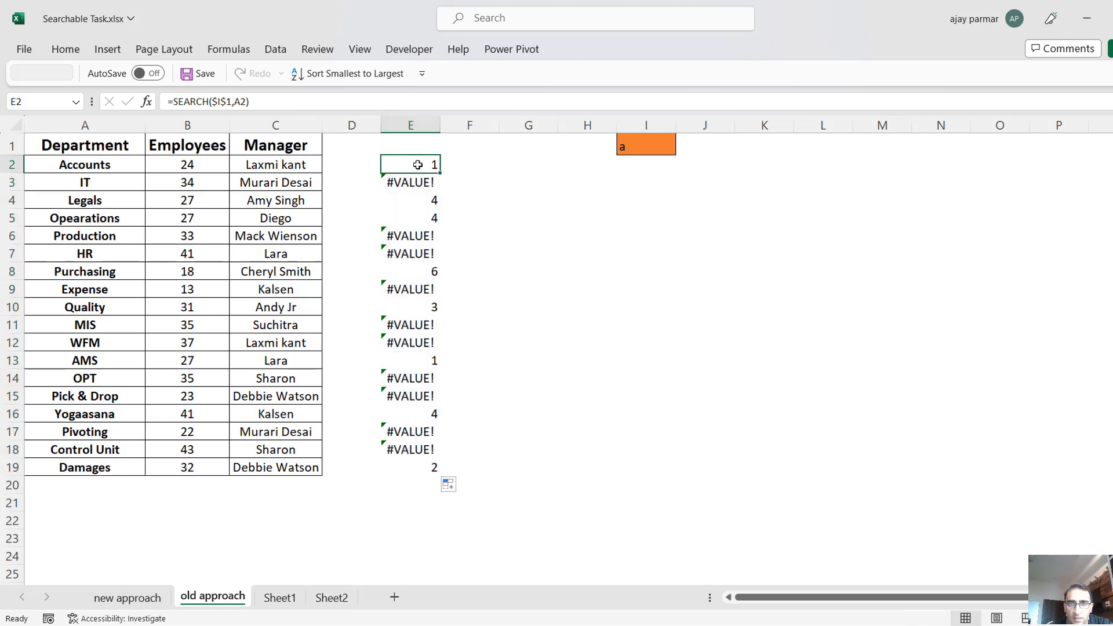
Wrap the formula in E2 as =ISNUMBER(SEARCH($I$1,A2)) and fill it down to E19.
left_click(175, 103)
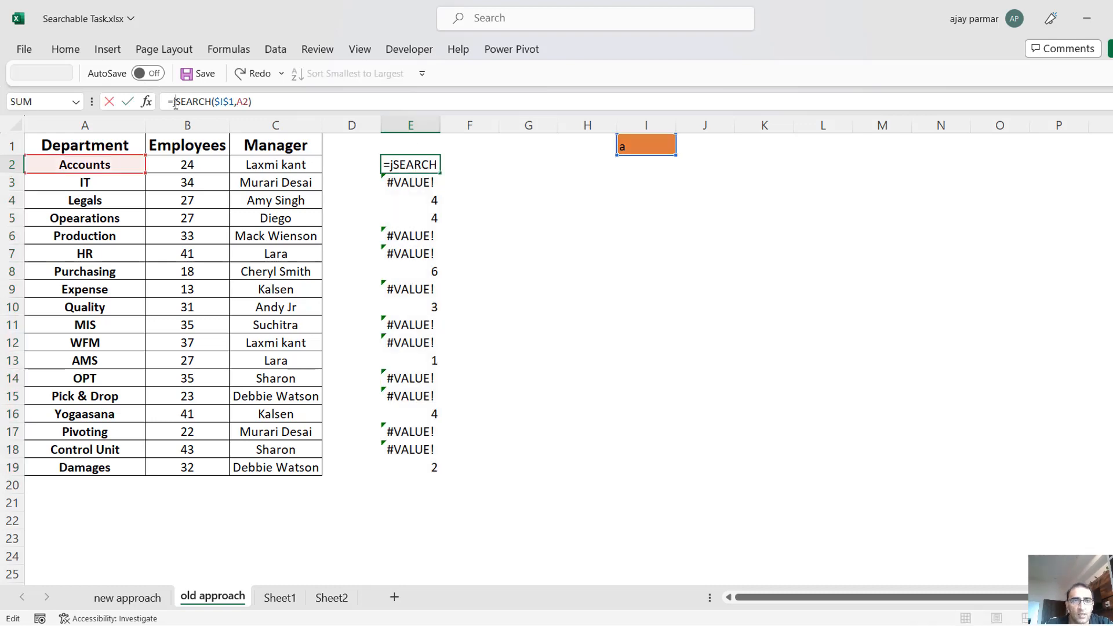
type("isnumber(")
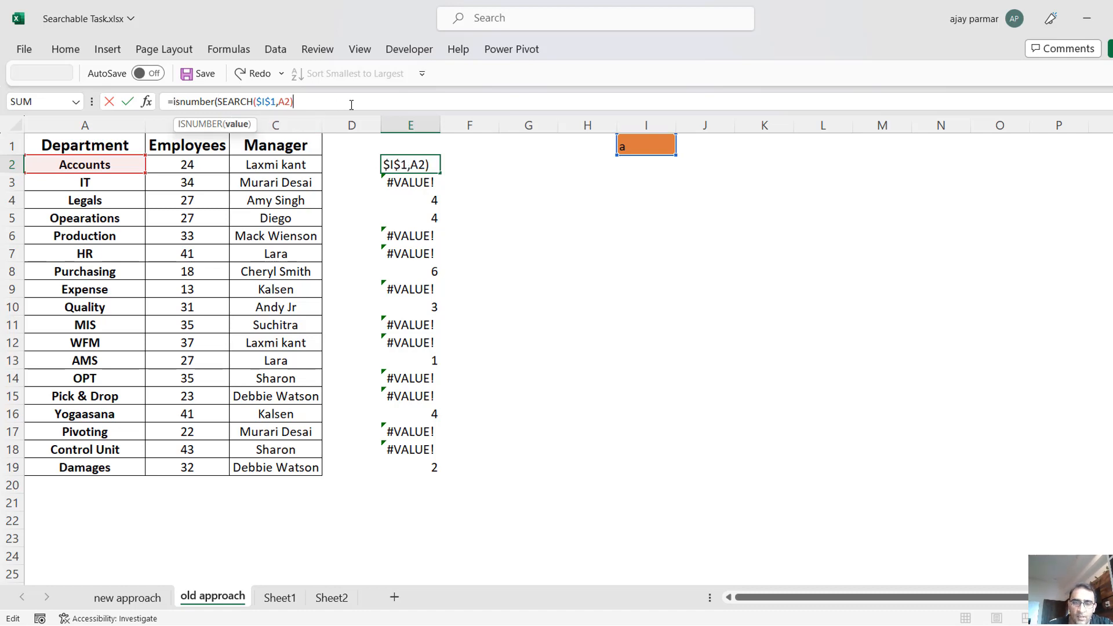
type(")")
key("Return")
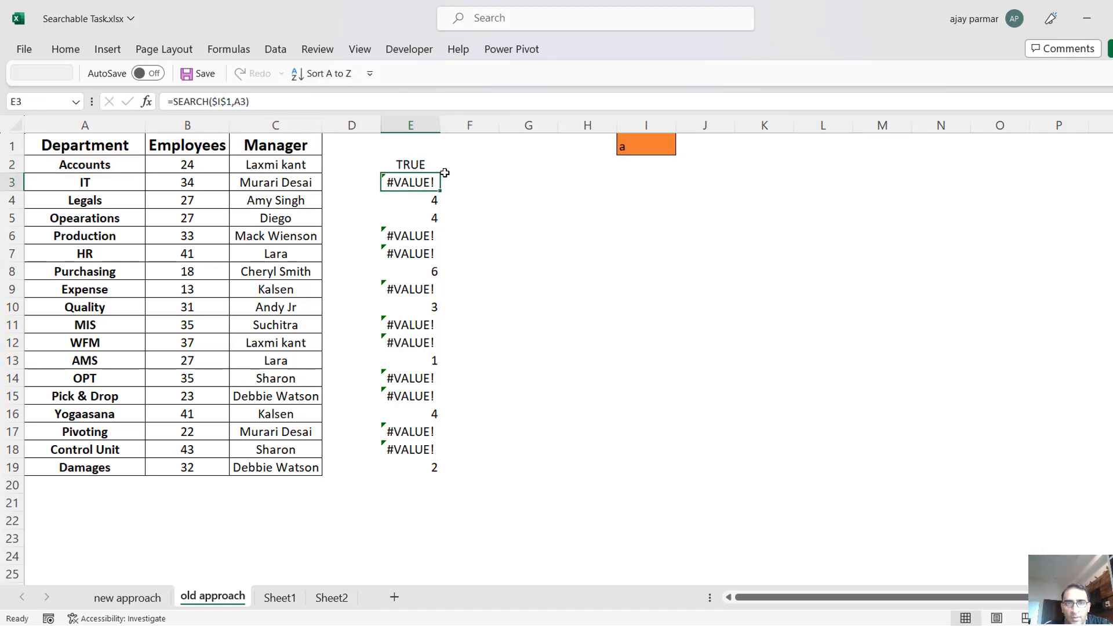
left_click(421, 167)
double_click(440, 174)
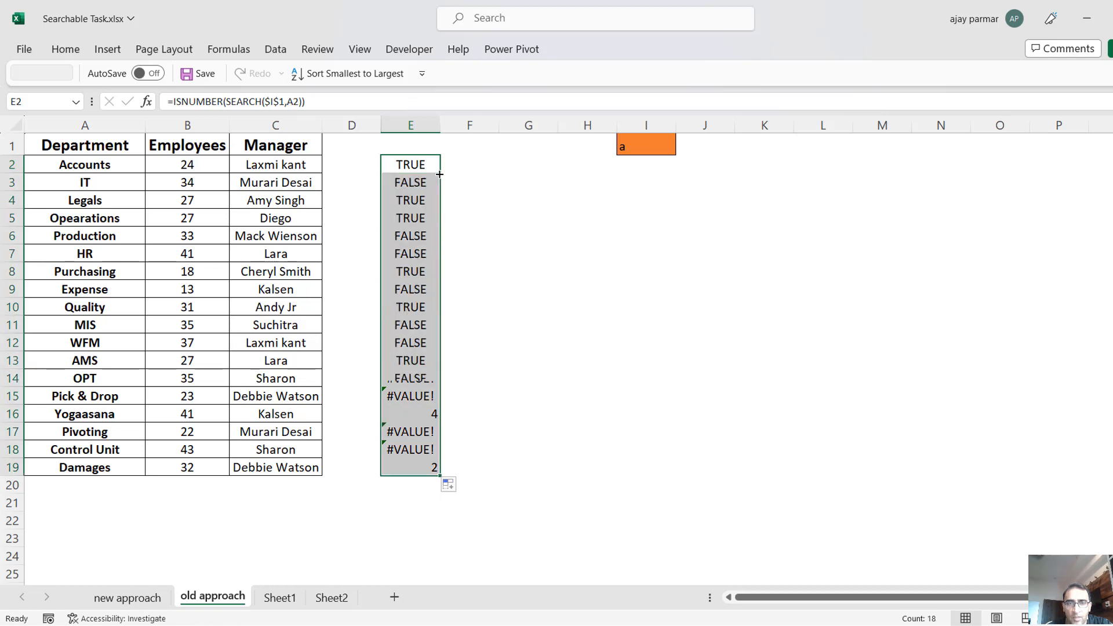
left_click(470, 178)
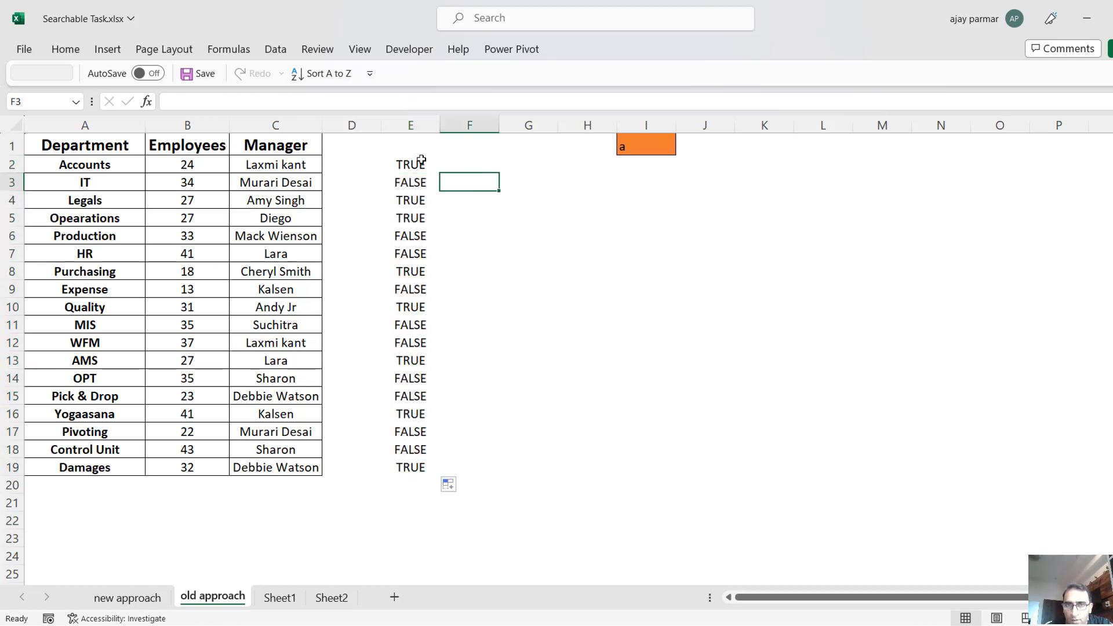
left_click(421, 160)
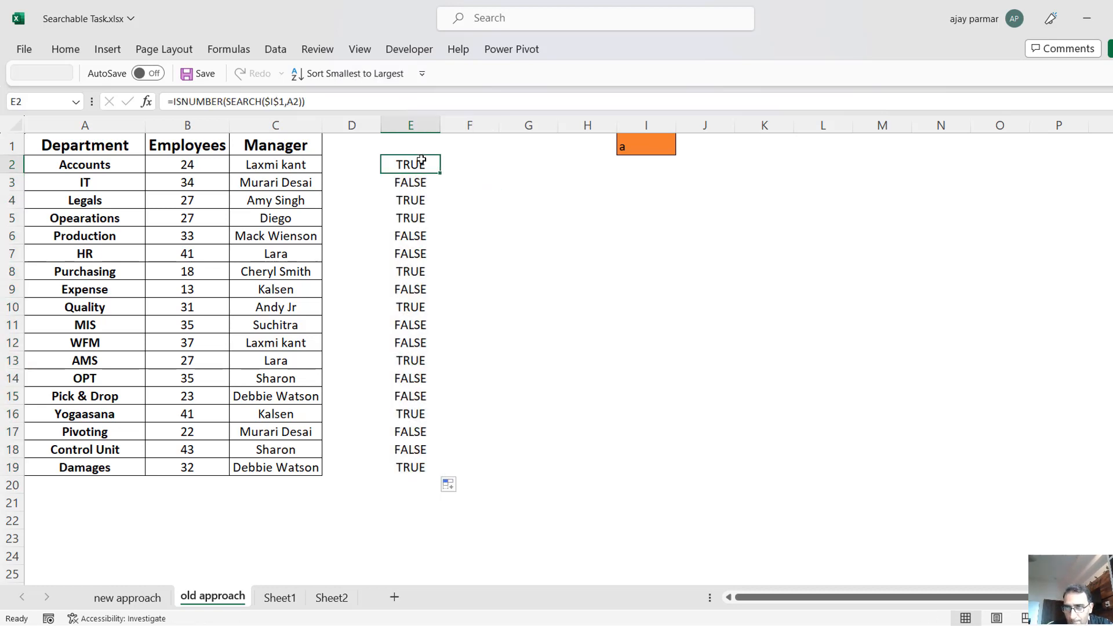
left_click(423, 469, "shift")
Change E2 to =IF(ISNUMBER(SEARCH($I$1,A2)),ROW(),"") so matches return their row number, and fill the formula down to E19.
left_click(409, 165)
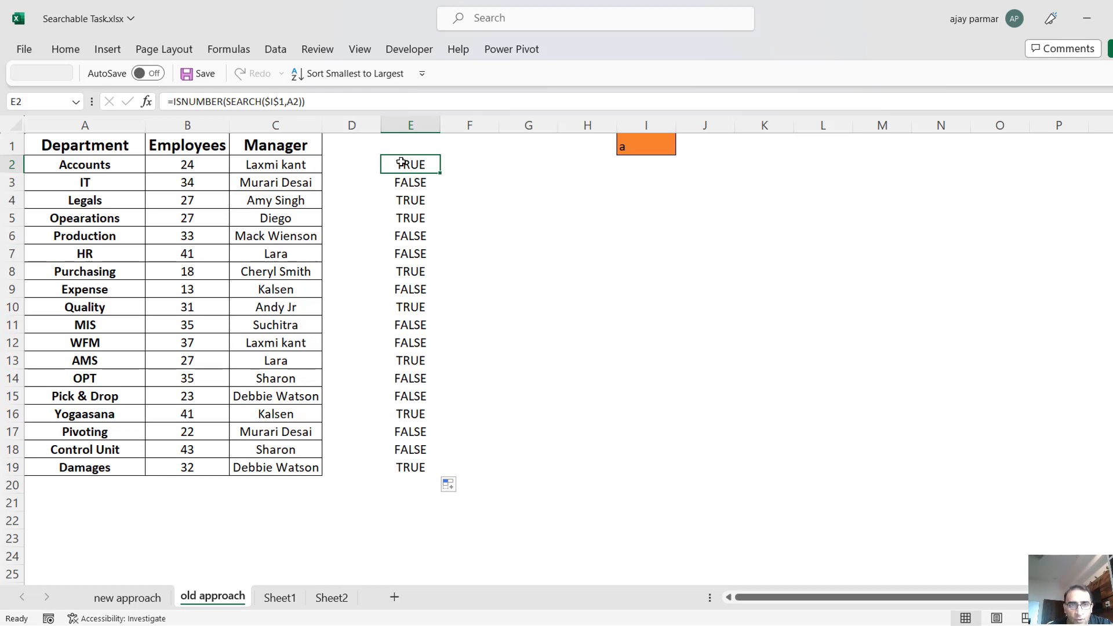
left_click(174, 102)
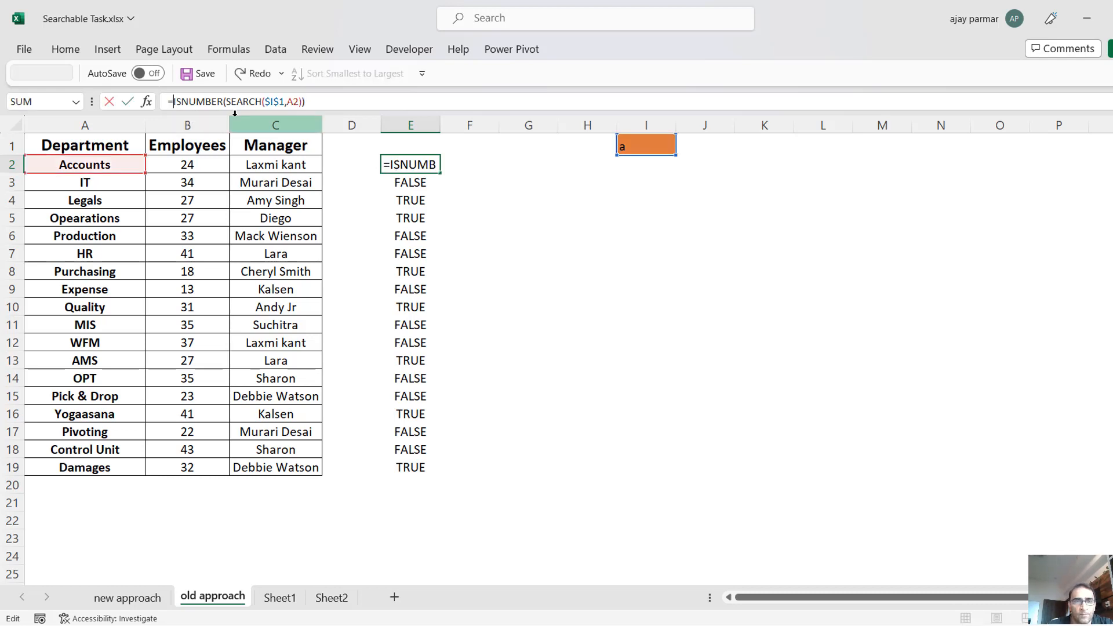
key("Escape")
left_click(174, 102)
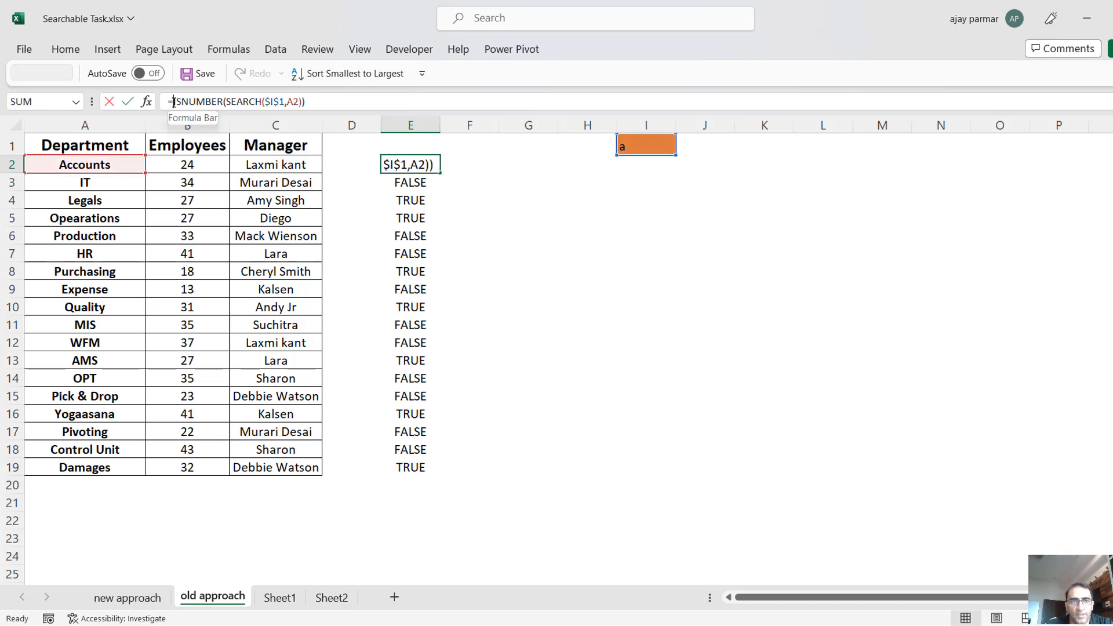
type("if(")
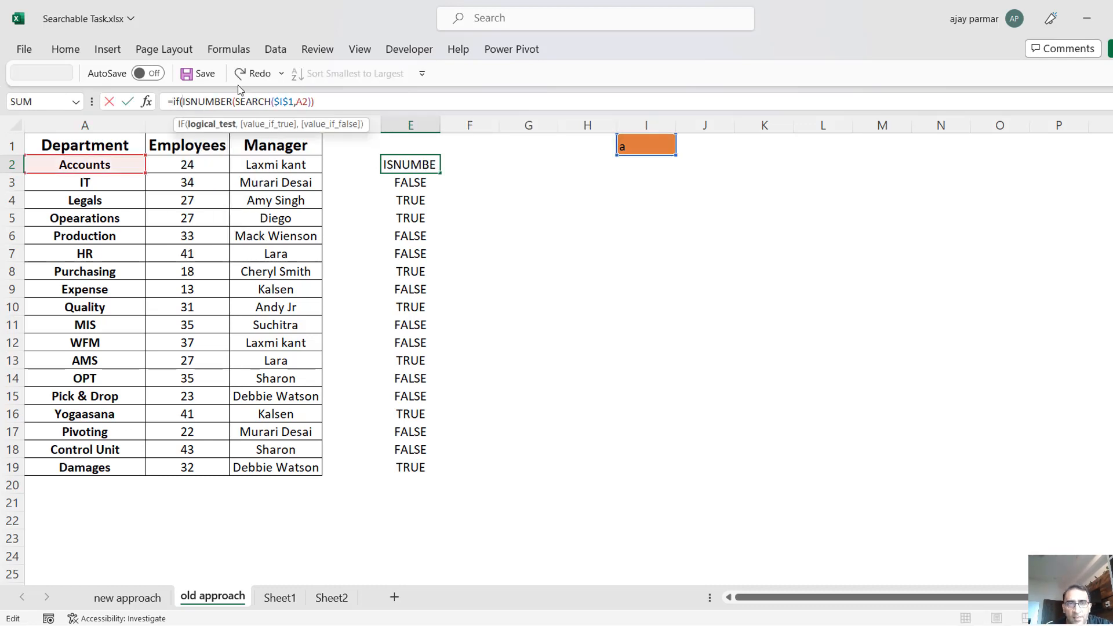
left_click(350, 101)
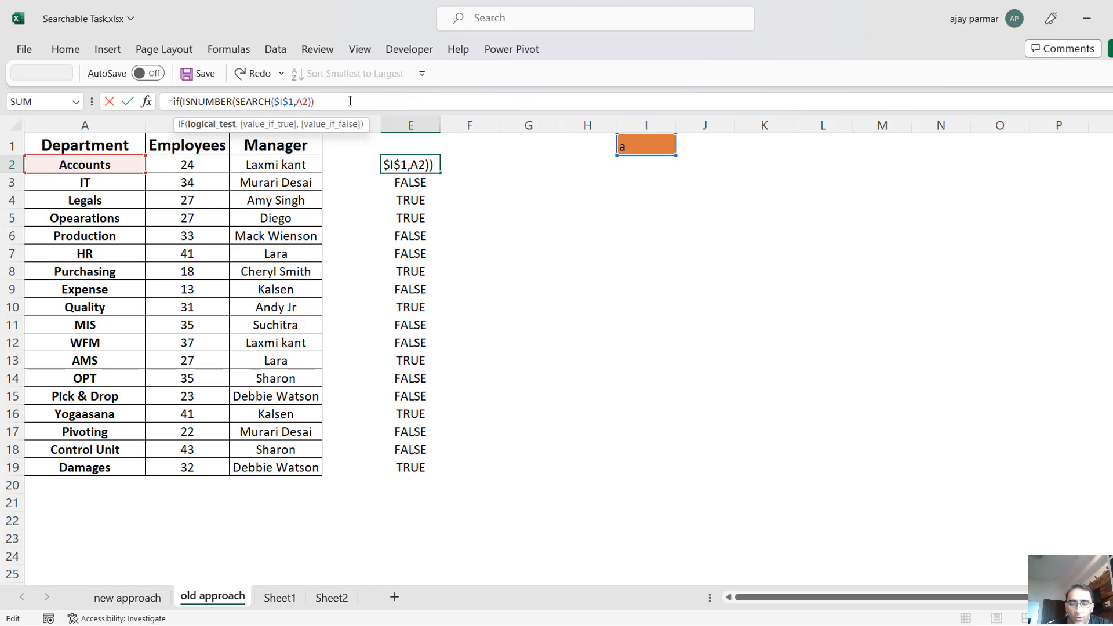
type(",")
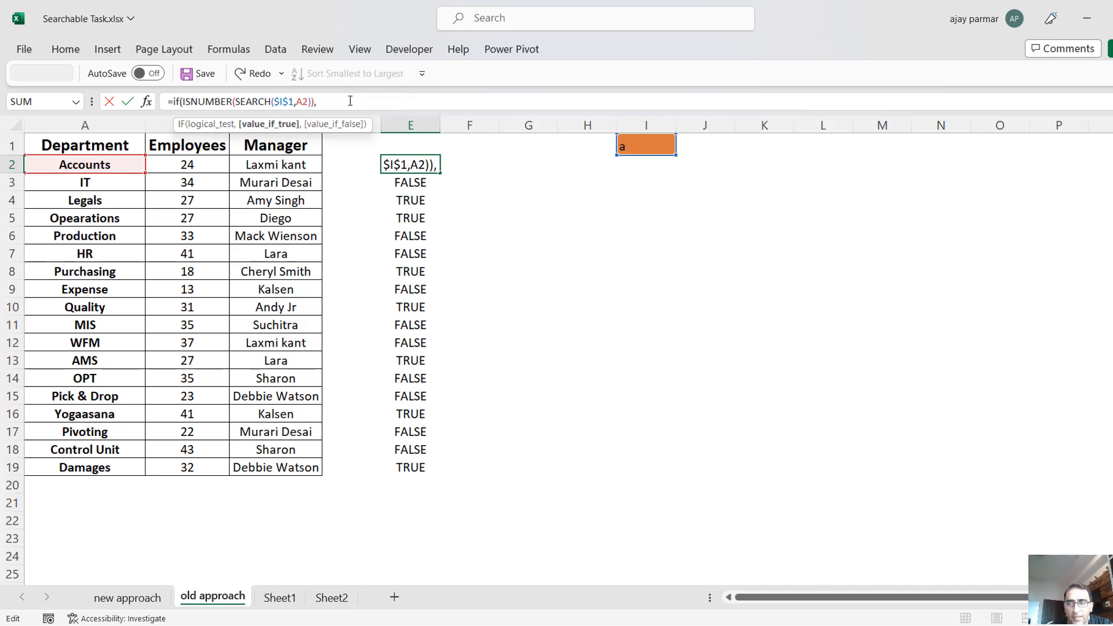
type("row")
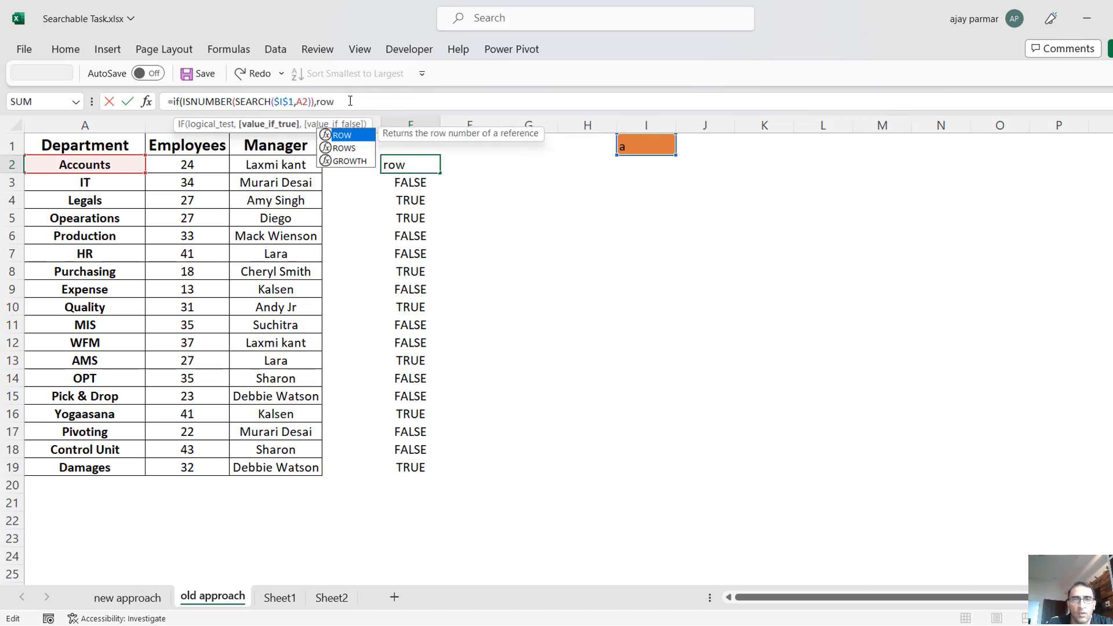
type("(),\"\"")
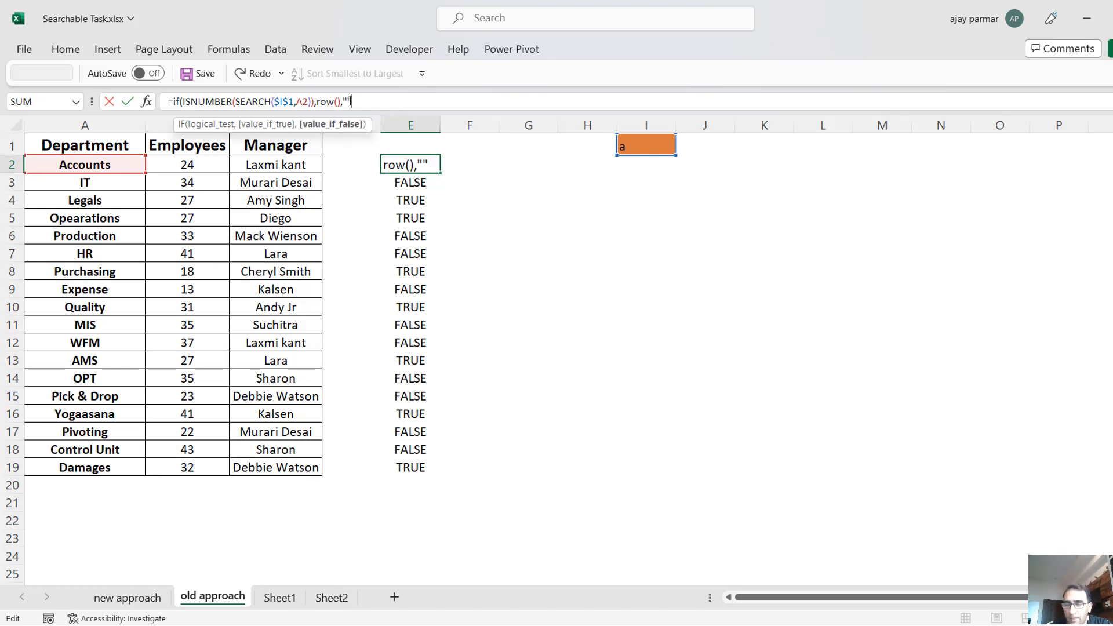
key("Return")
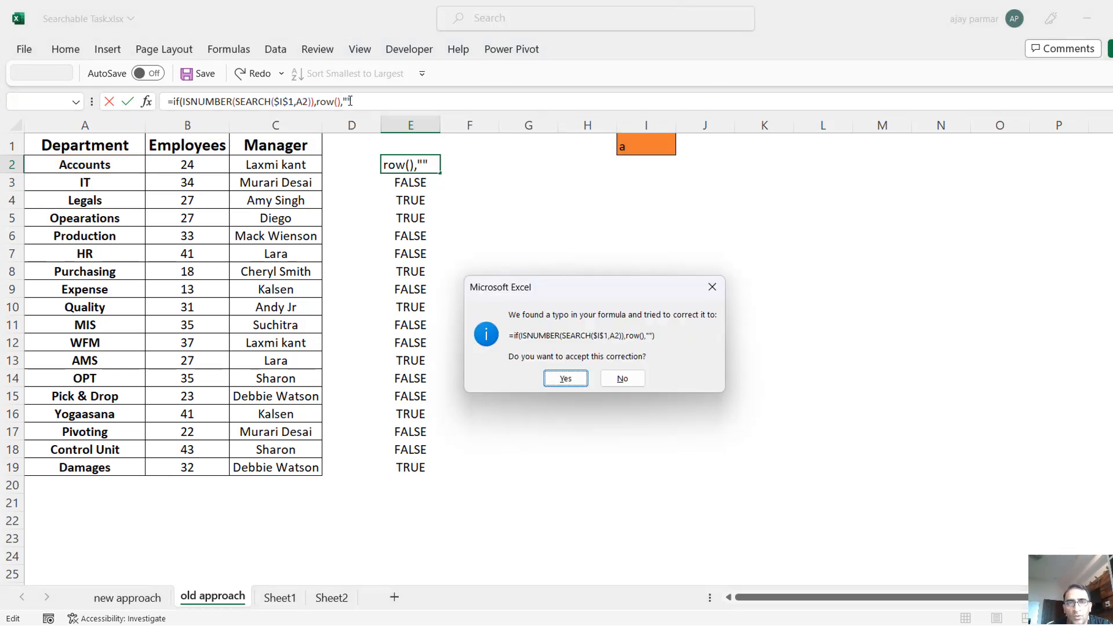
key("Return")
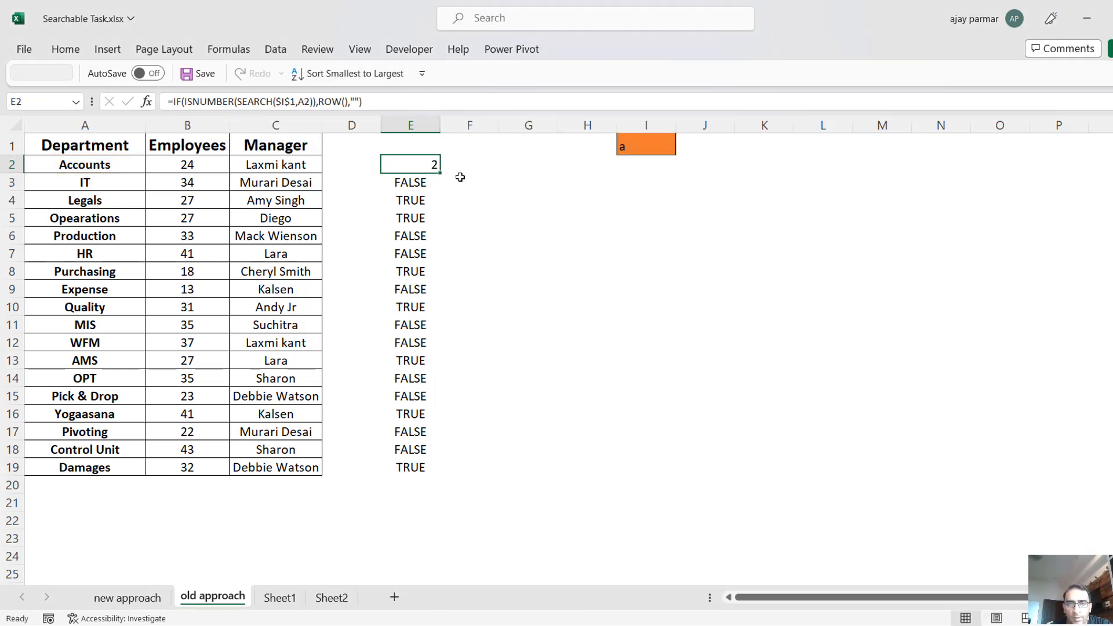
double_click(441, 174)
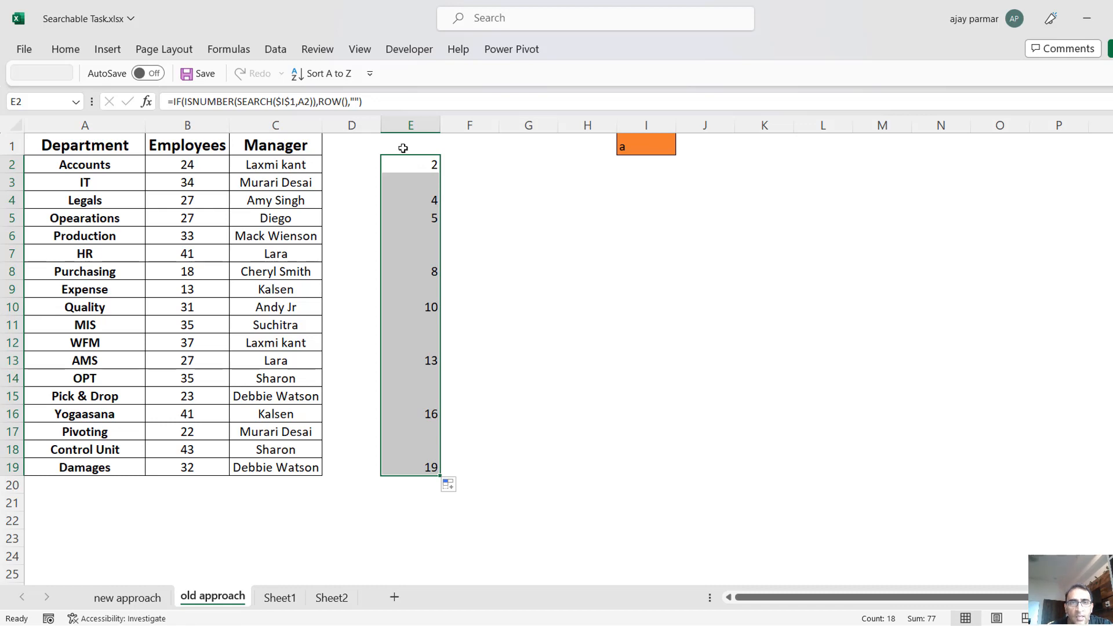
Compare the row number in E2 with the department in A2 and the search text in I1.
left_click(421, 165)
key("Left")
key("Left")
key("Left")
key("Left")
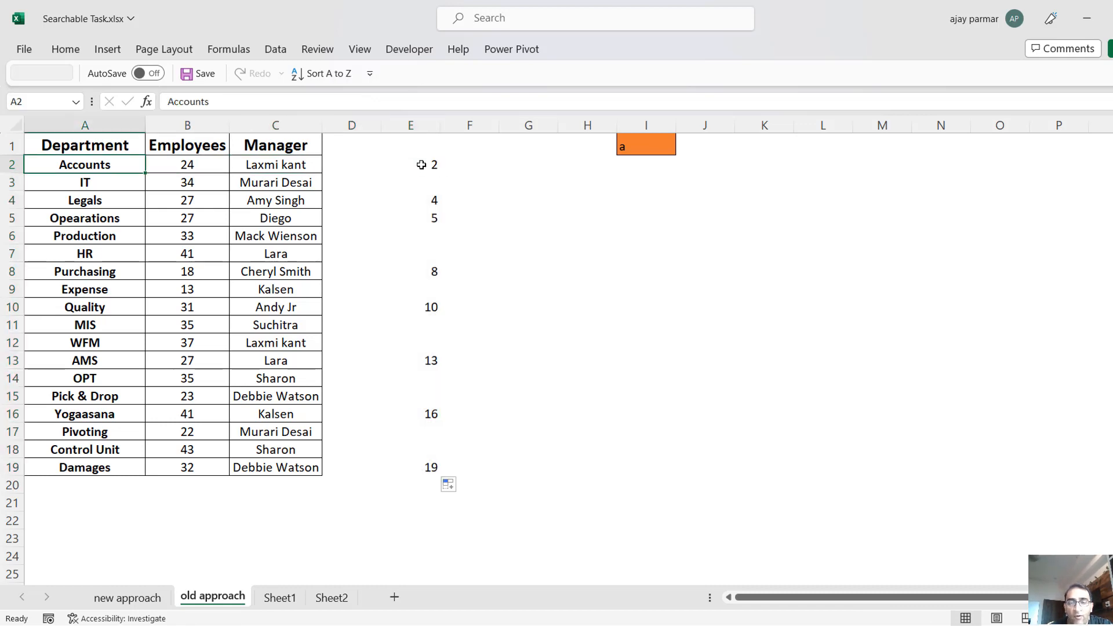
key("Right")
key("Right")
key("Right")
key("Right")
key("Right")
key("Right")
key("Right")
key("Up")
key("Right")
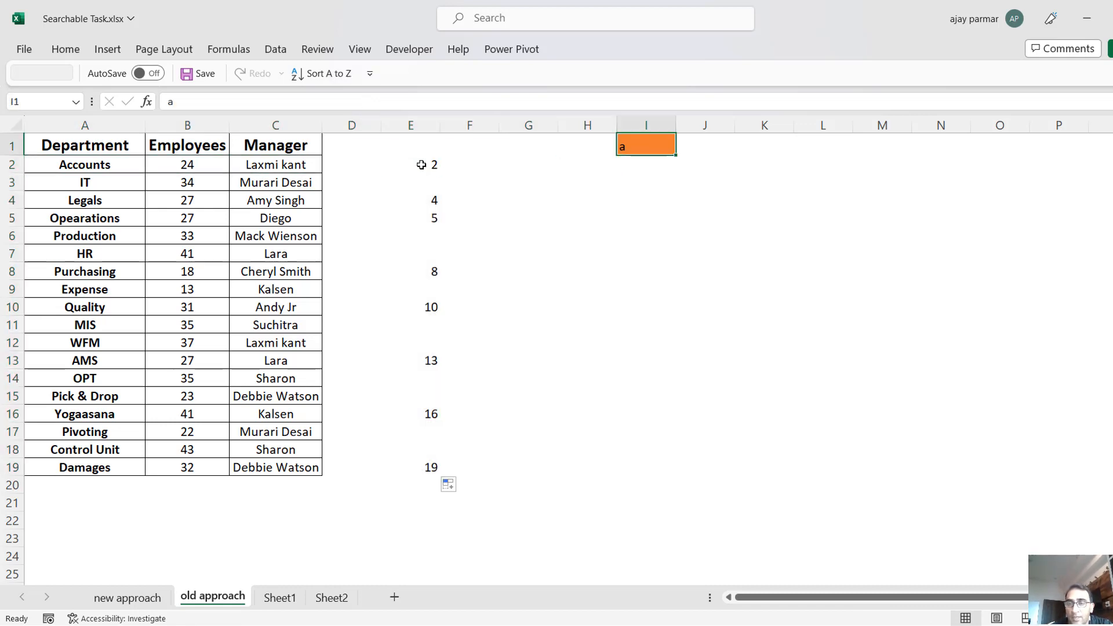
Write the formula =SMALL(E2:E19,ROW(A1)) in G2 to pull the matching row numbers in ascending order.
key("Down")
key("Down")
key("Up")
key("Left")
key("Left")
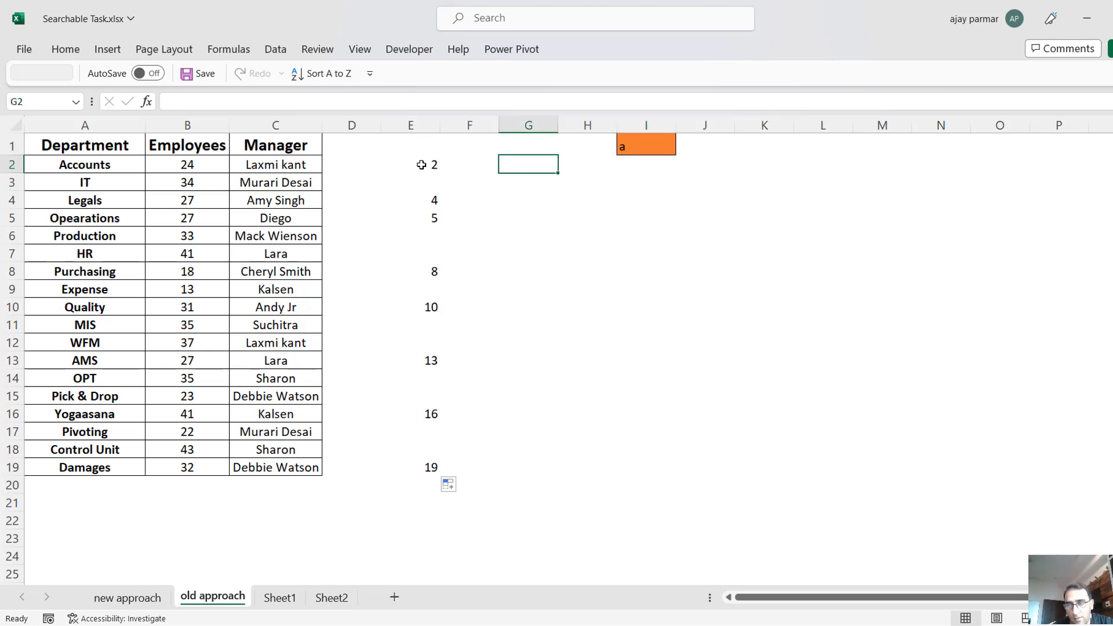
key("Left")
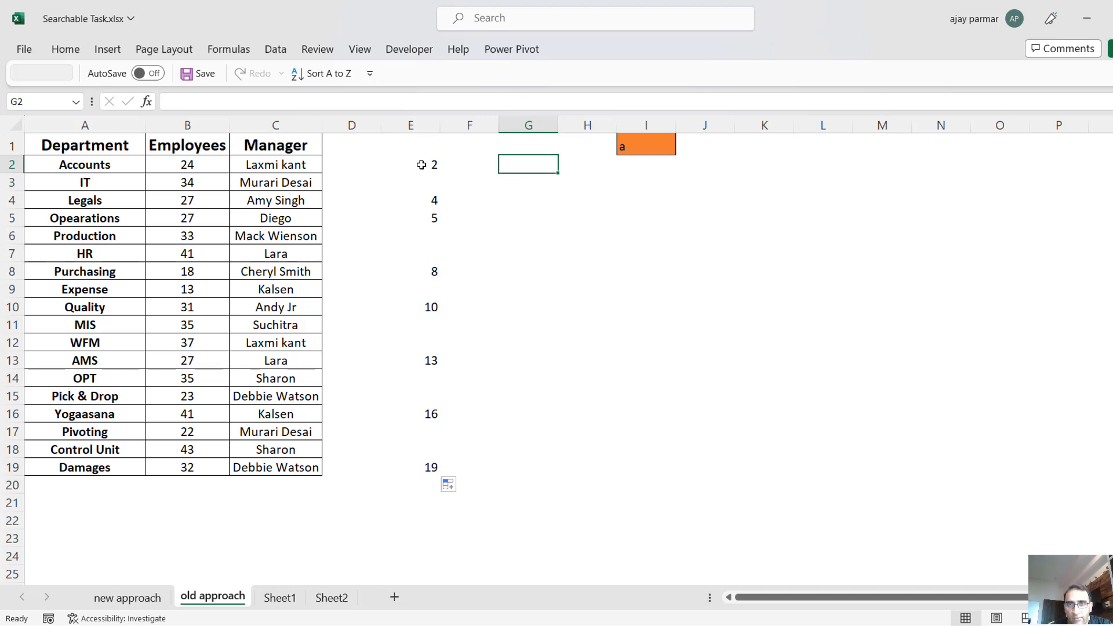
type("=small")
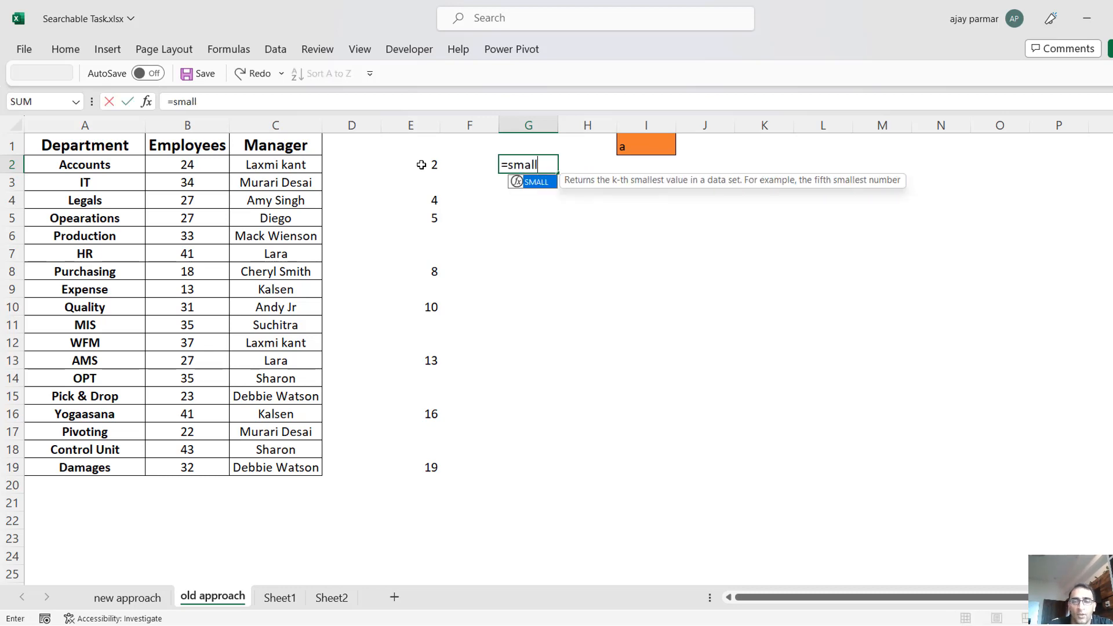
type("(")
left_click_drag(422, 164, 430, 469)
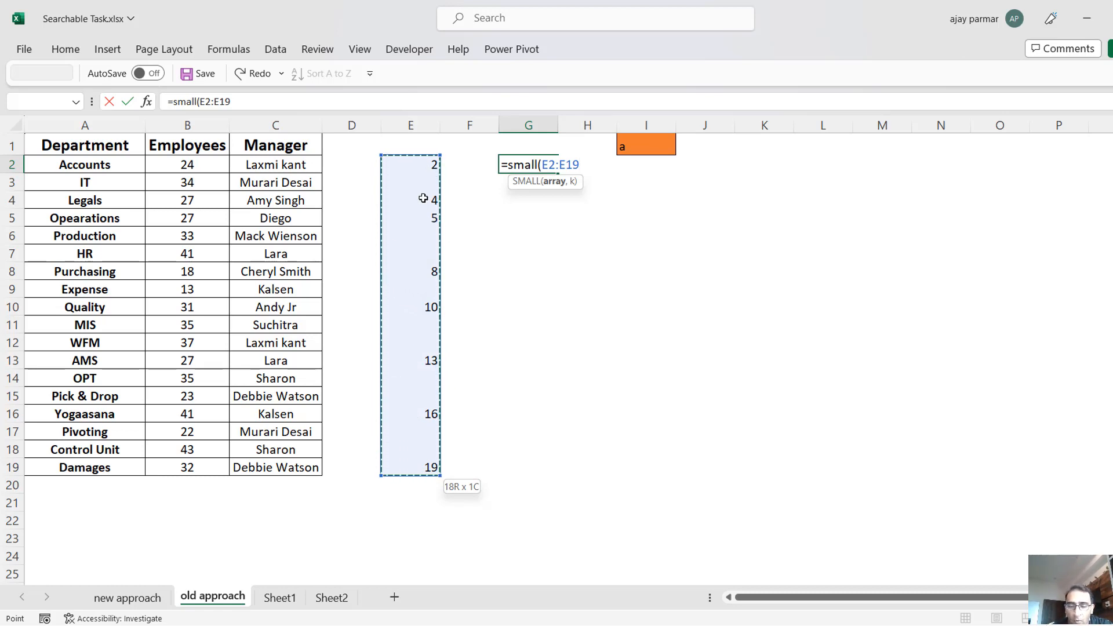
type(",1")
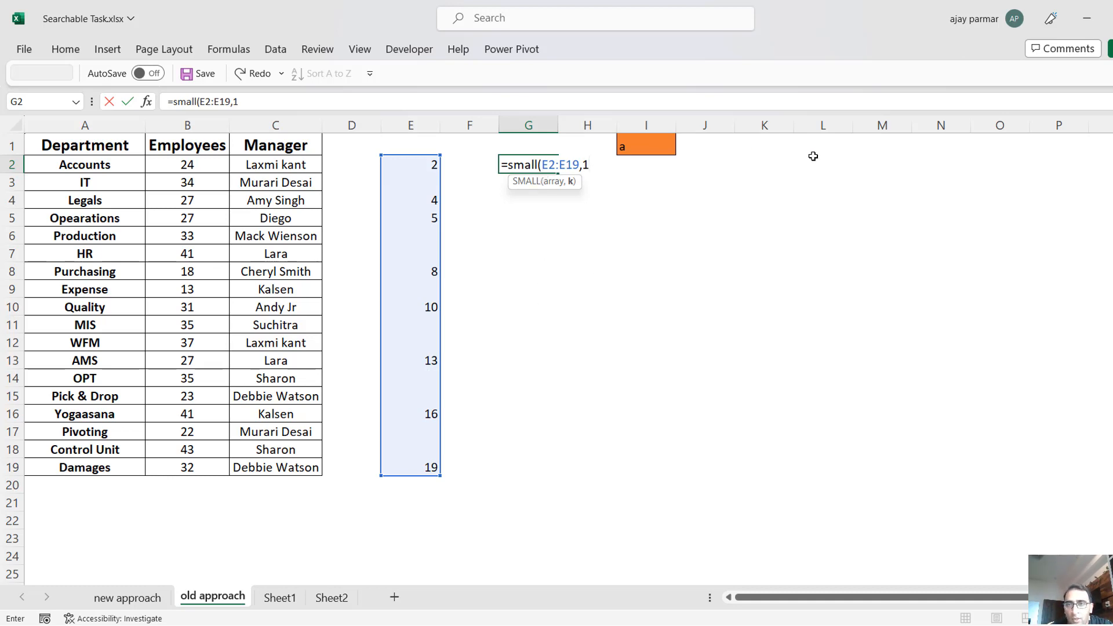
key("BackSpace")
type("row(a1")
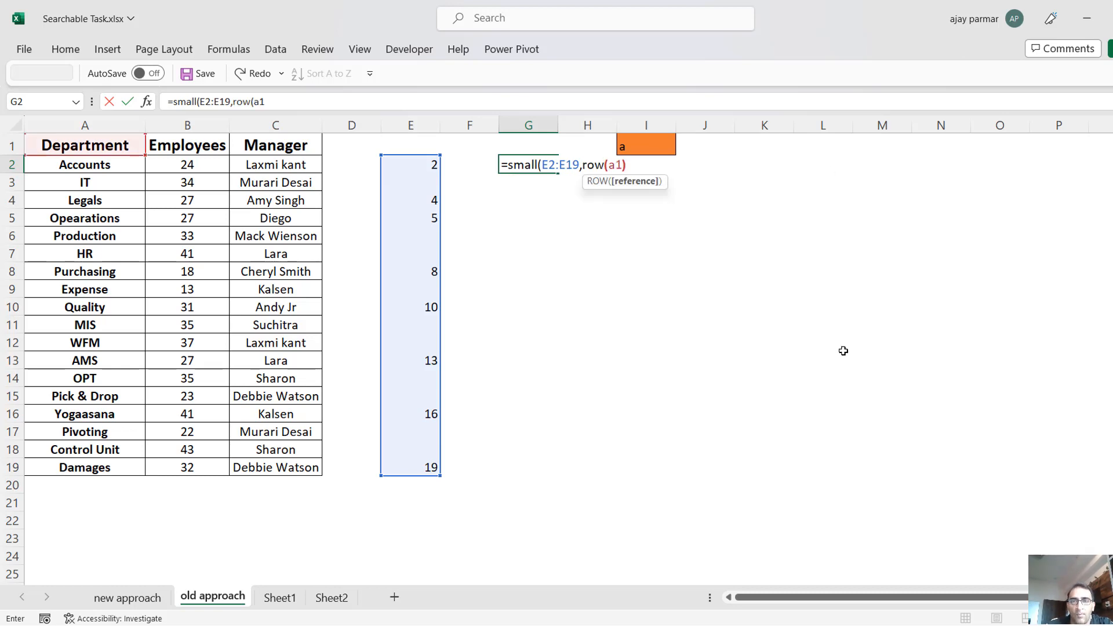
type(")")
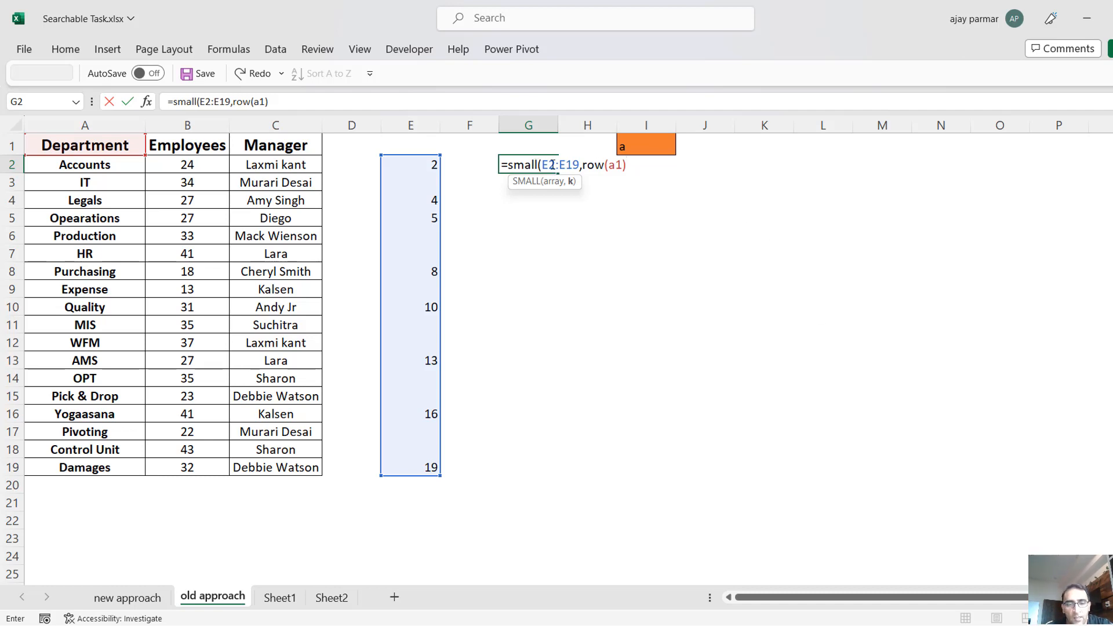
Make the range in the SMALL formula absolute as $E$2:$E$19 and fill G2 down to G19.
key("F4")
left_click(578, 165)
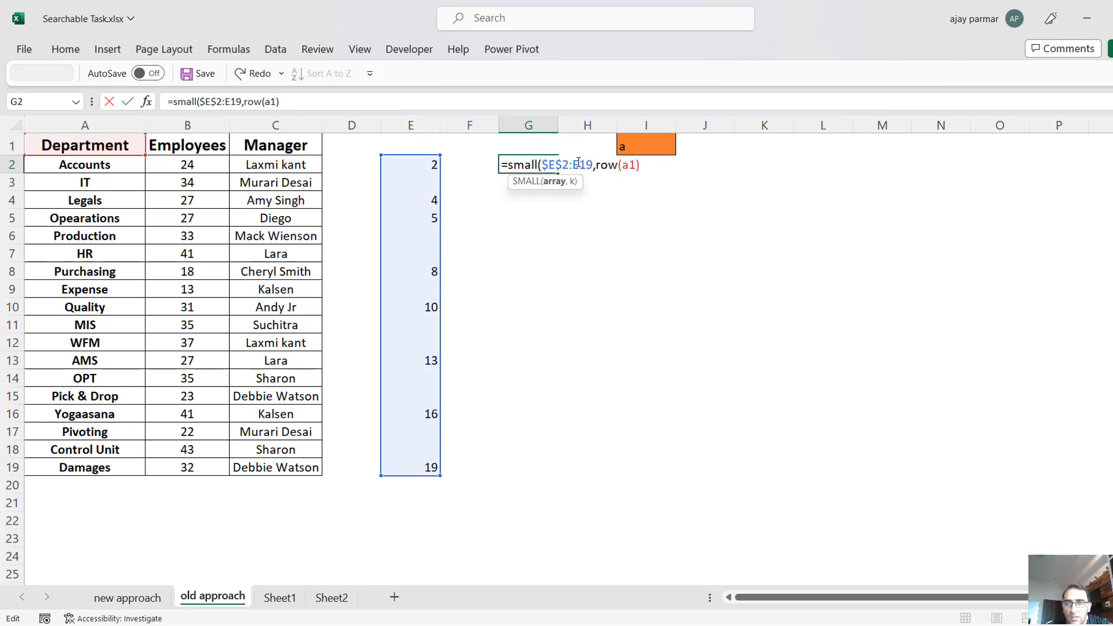
key("F4")
key("Return")
key("Return")
key("Up")
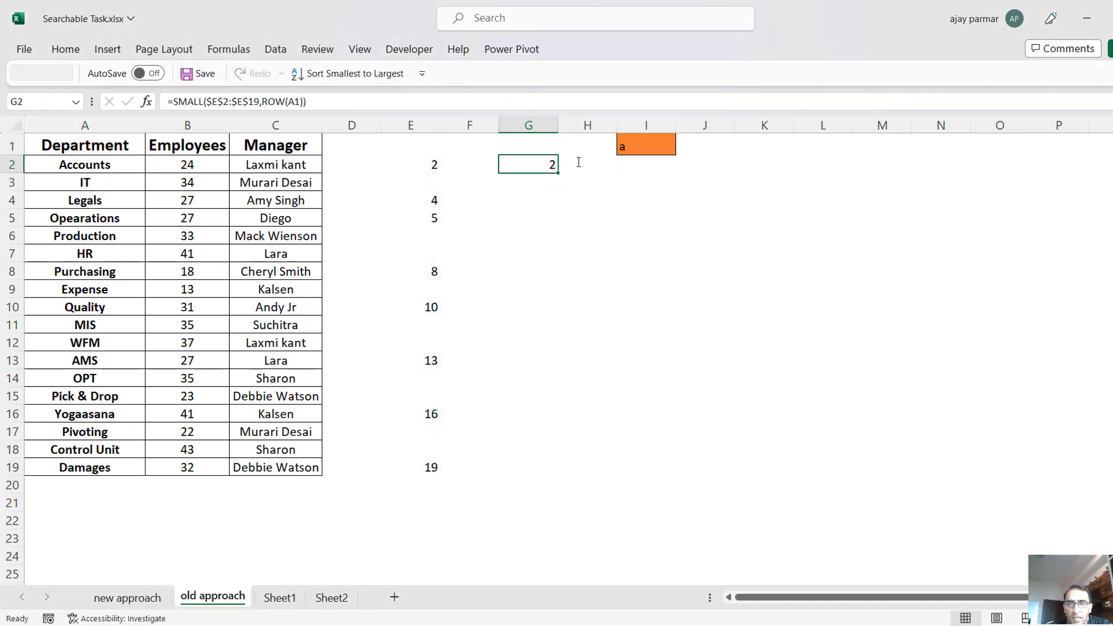
left_click_drag(558, 174, 555, 468)
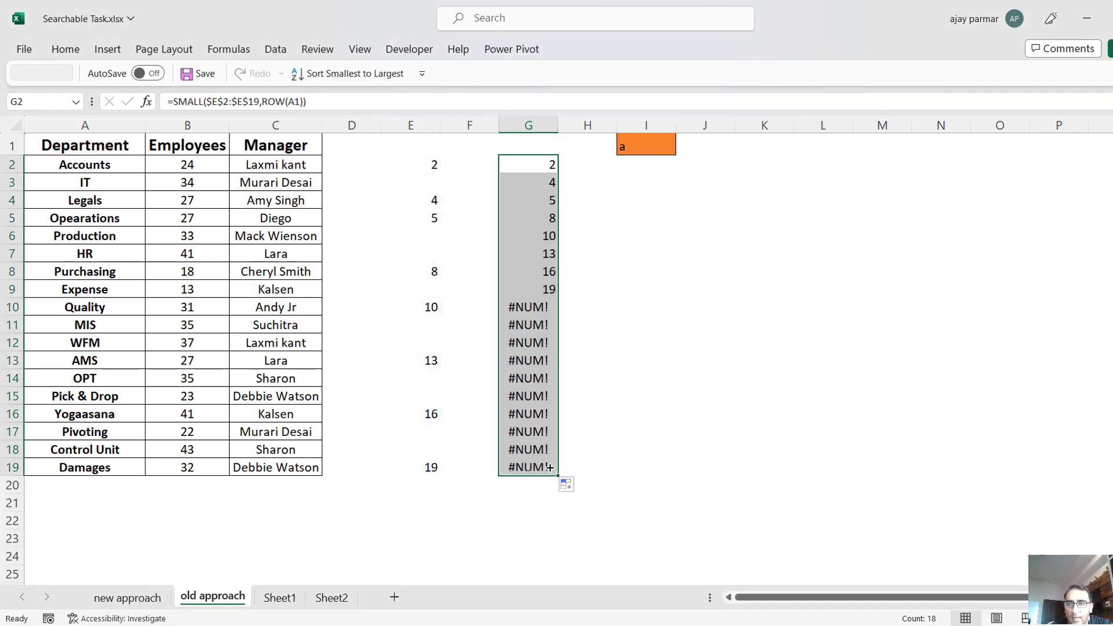
left_click(534, 167)
key("Down")
key("Down")
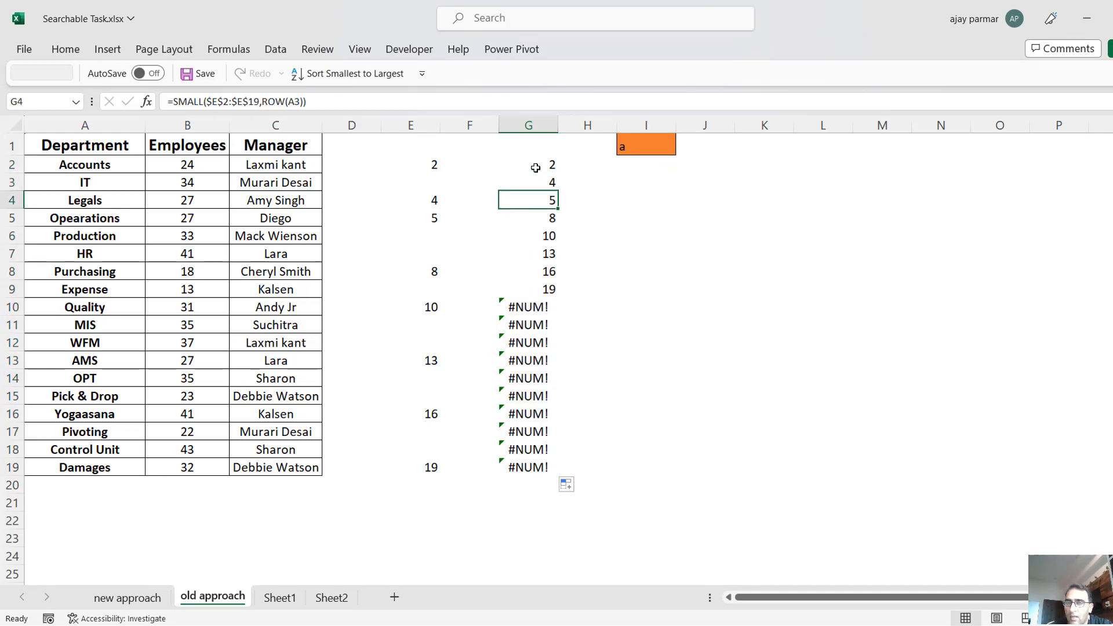
Widen column H to about twice its width and select cell H2 beside the first sorted row number.
left_click(535, 167)
key("Right")
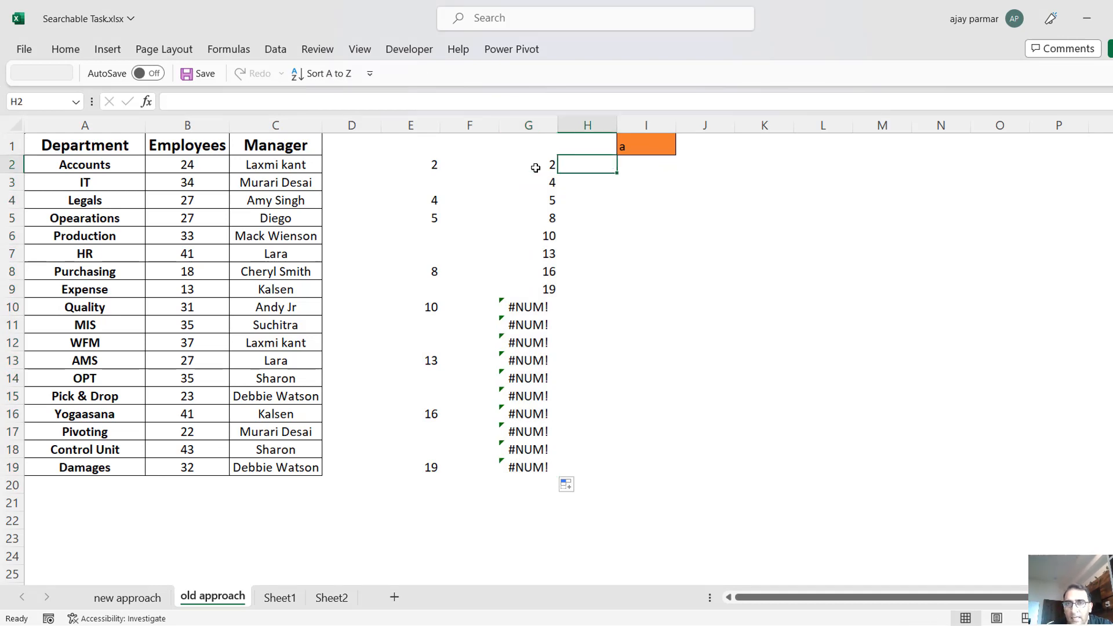
left_click_drag(617, 125, 679, 127)
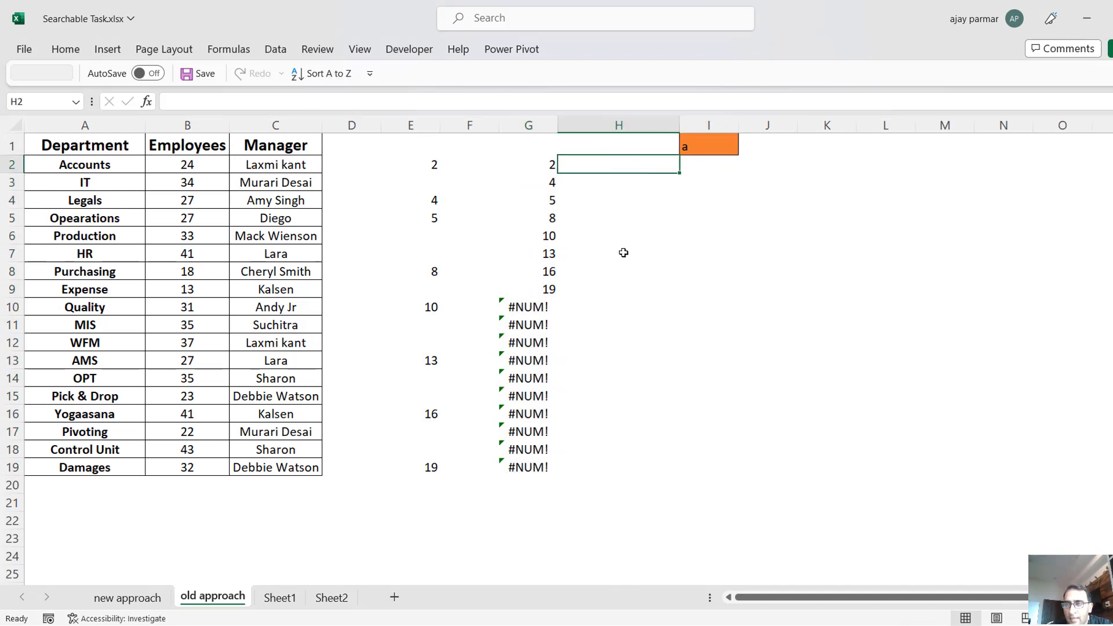
left_click(537, 165)
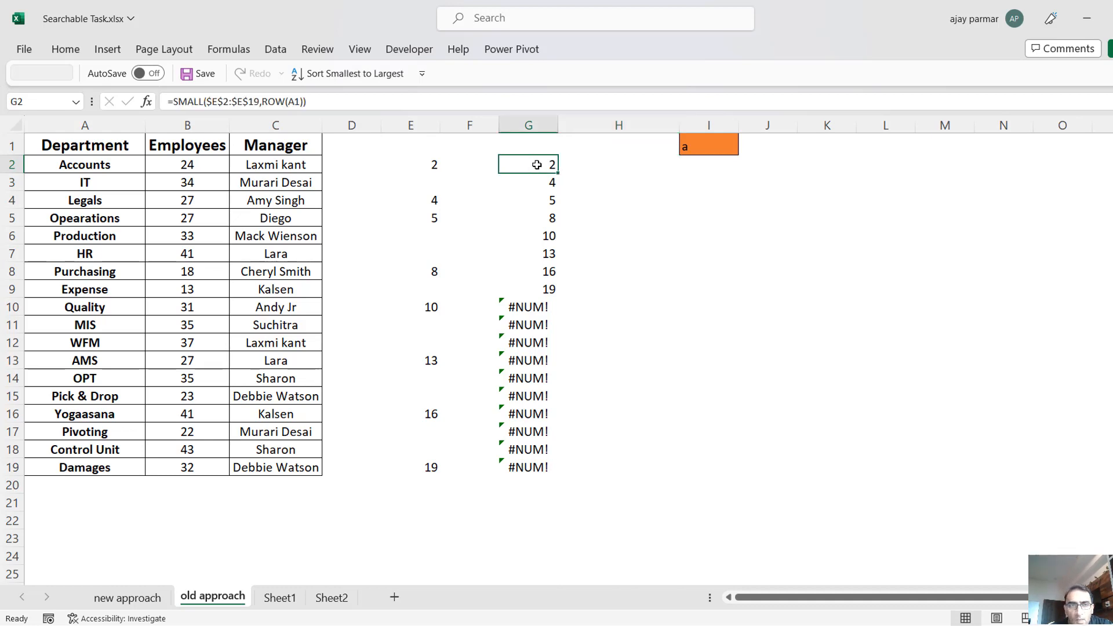
left_click(105, 164)
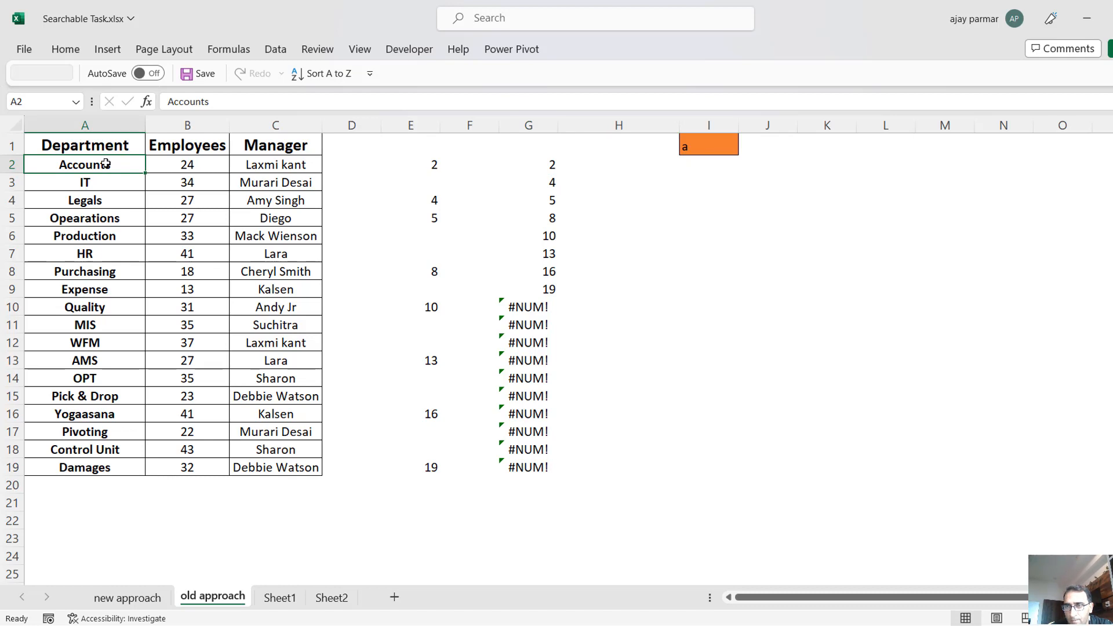
left_click(618, 169)
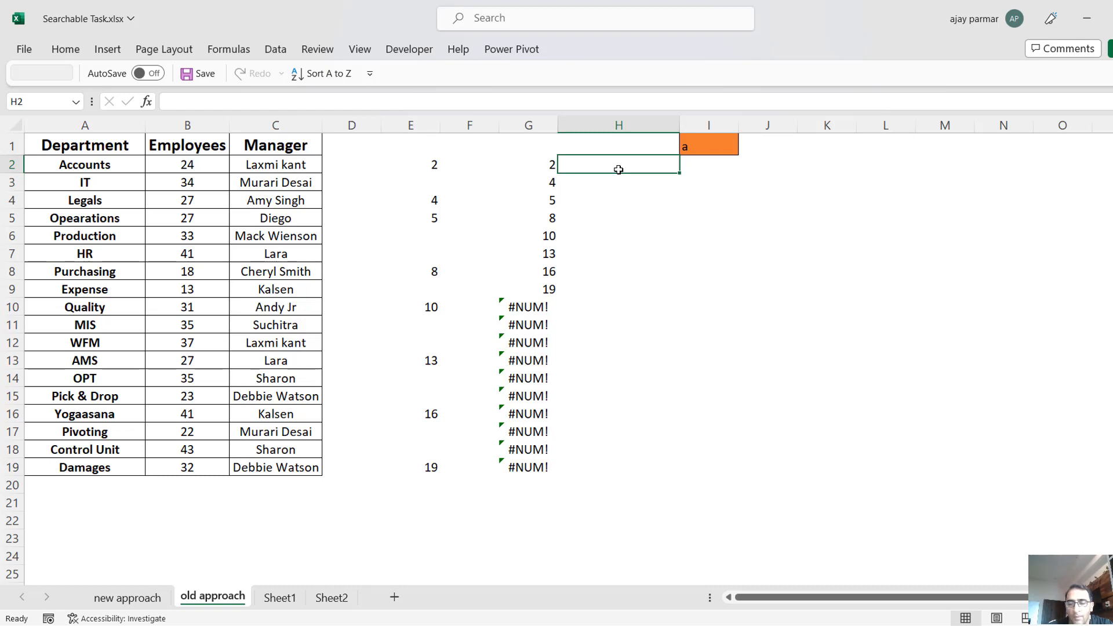
Write the formula ="A"&G2 in H2 to build cell addresses from the row numbers and fill it down to H19.
type("=")
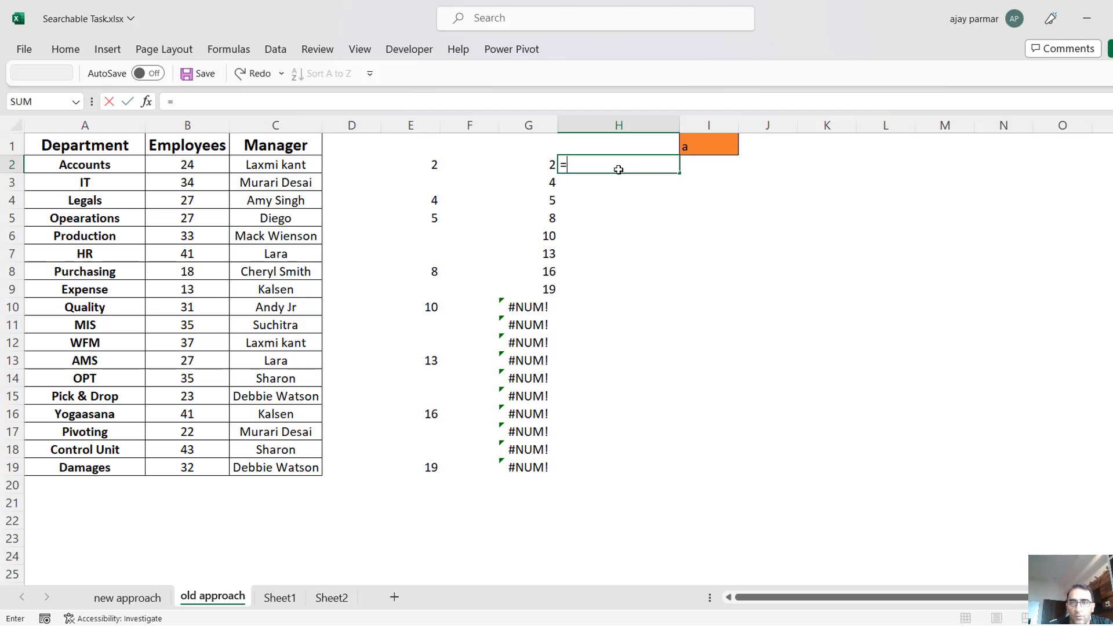
type("\"a\"A\"")
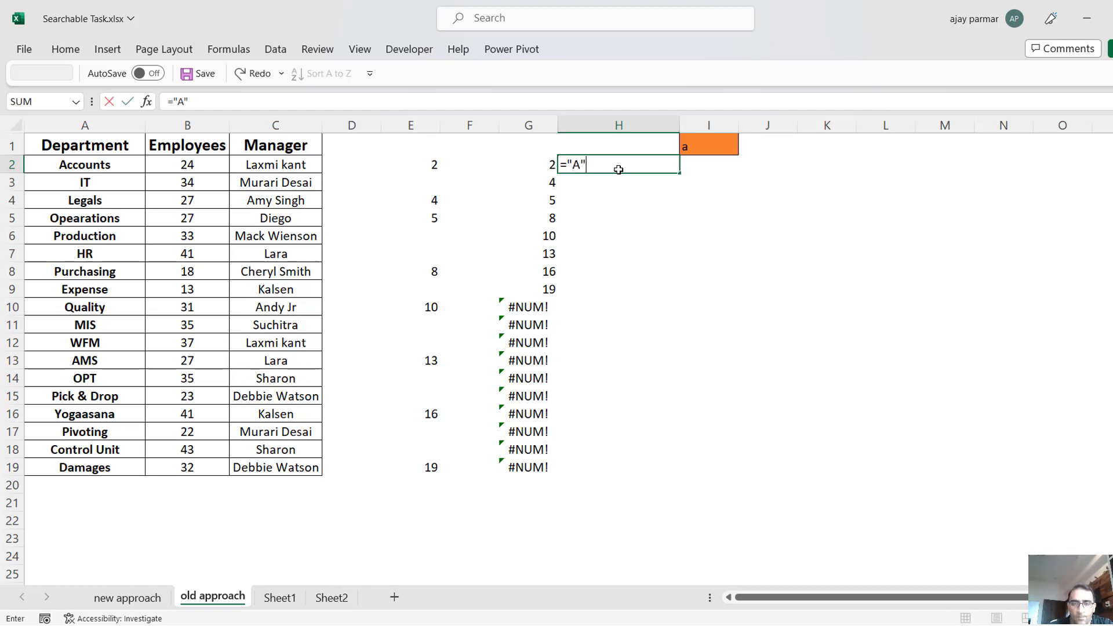
type("&")
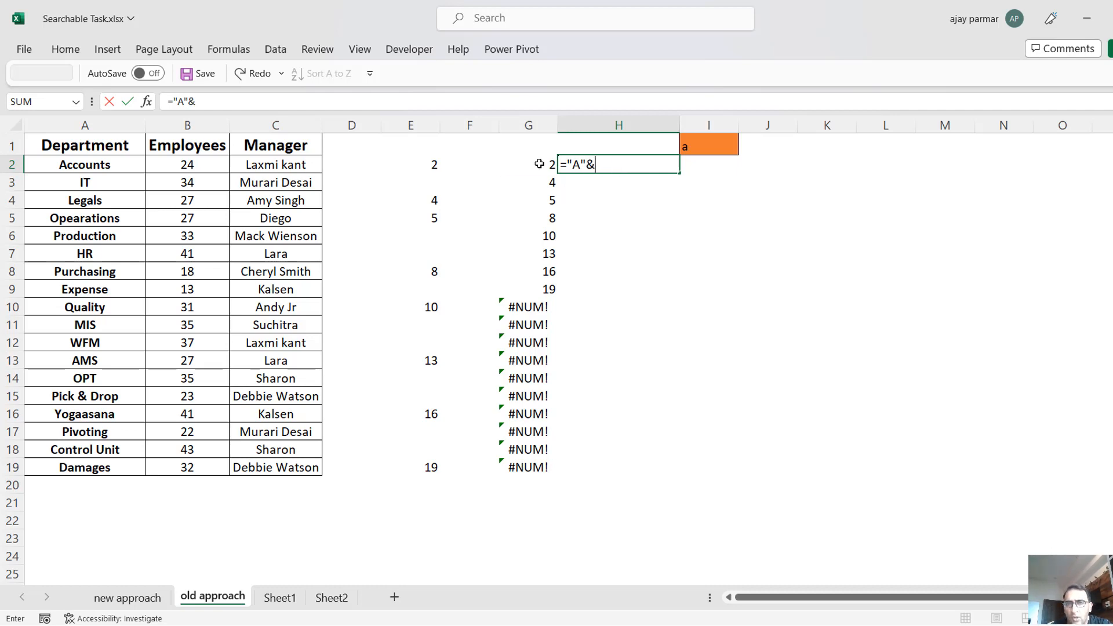
left_click(539, 164)
key("Return")
key("Up")
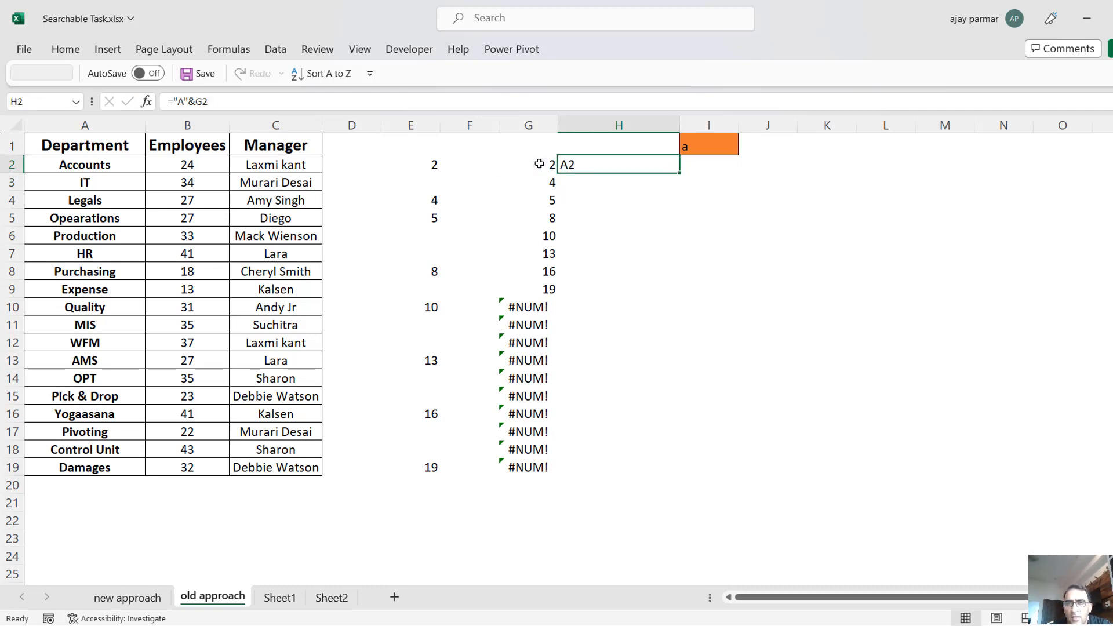
double_click(681, 174)
left_click(597, 180)
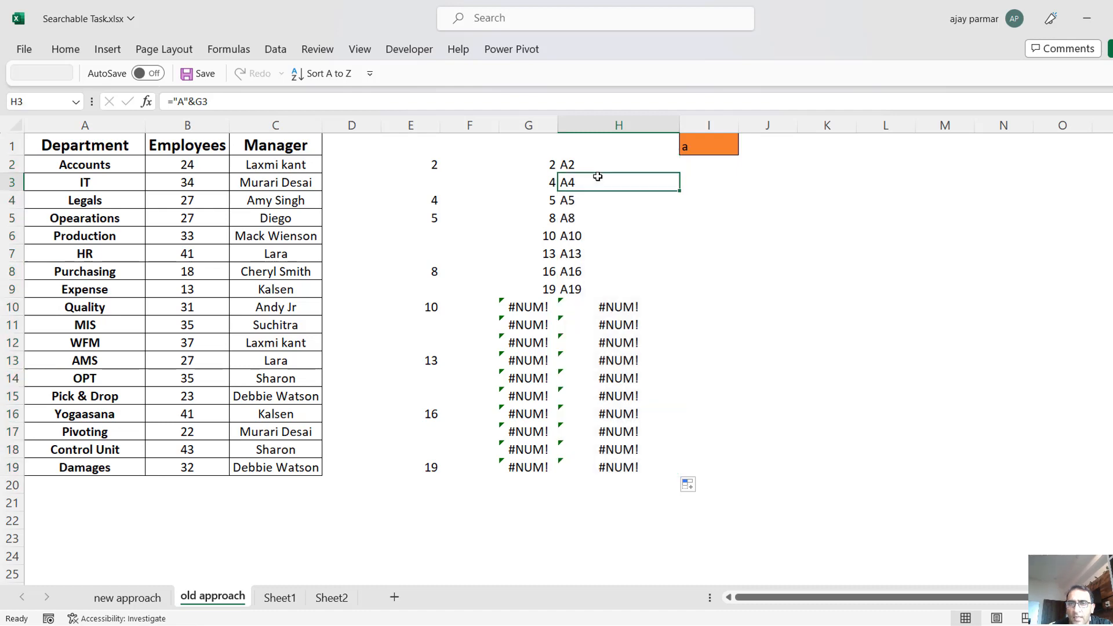
Wrap the H2 formula in INDIRECT as =INDIRECT("A"&G2) and fill it down to H19 to return the department names.
key("Up")
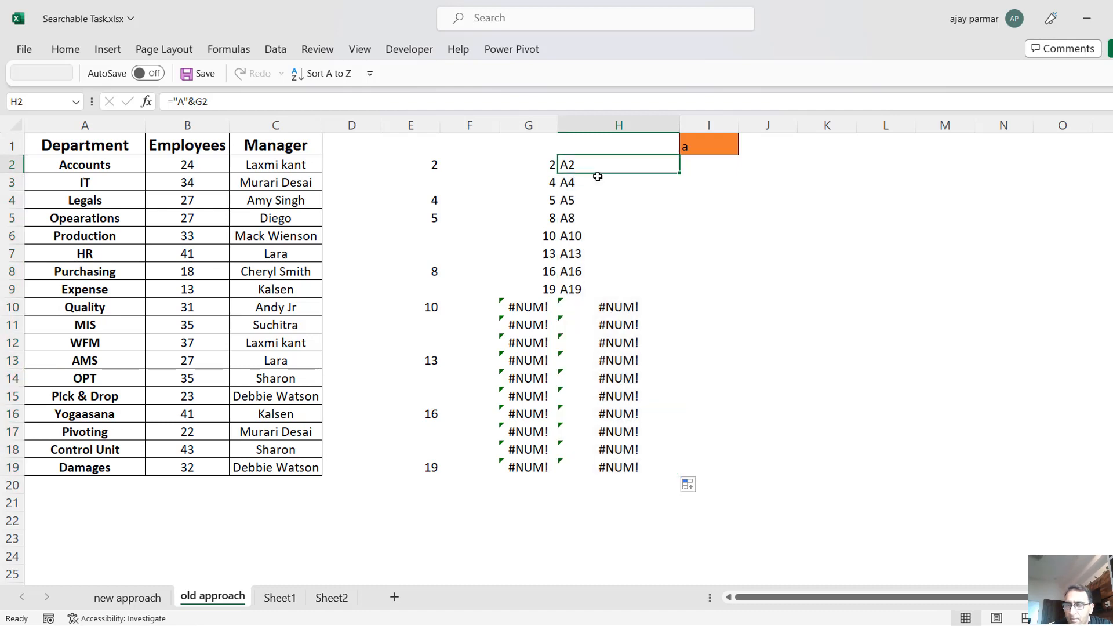
left_click(169, 102)
type("INDIRECT")
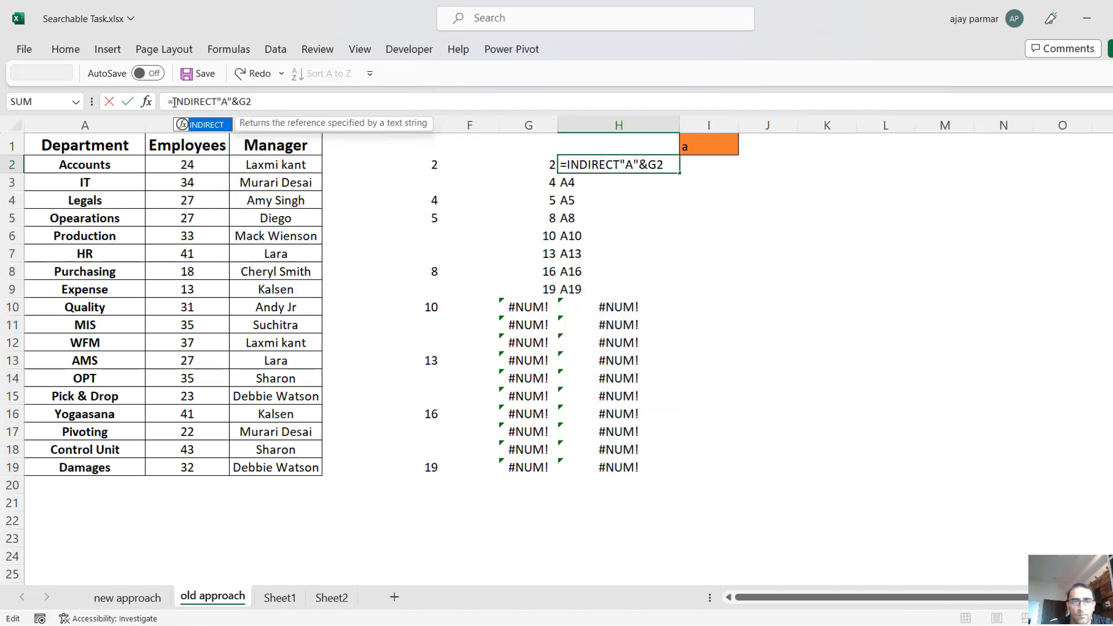
type("(\"A\"&G2")
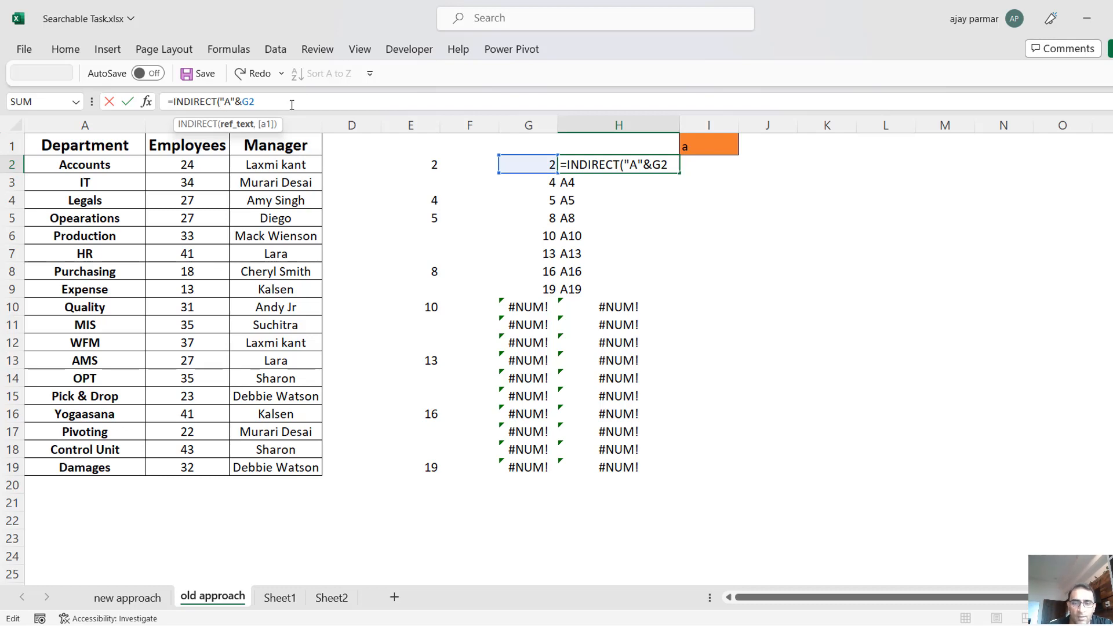
type(")")
key("ctrl+Return")
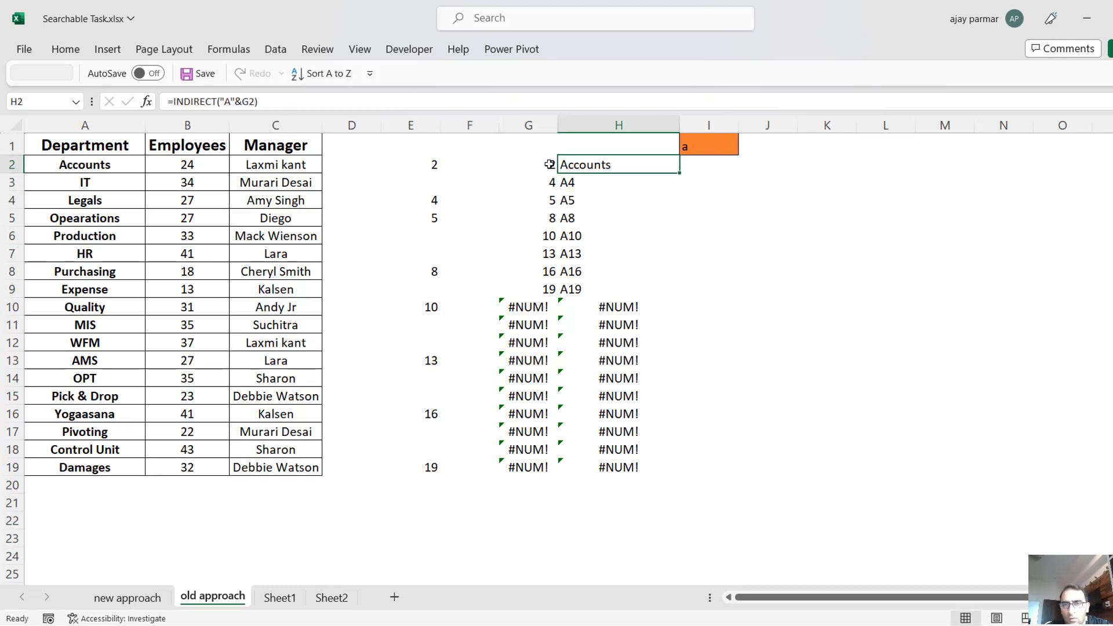
double_click(679, 172)
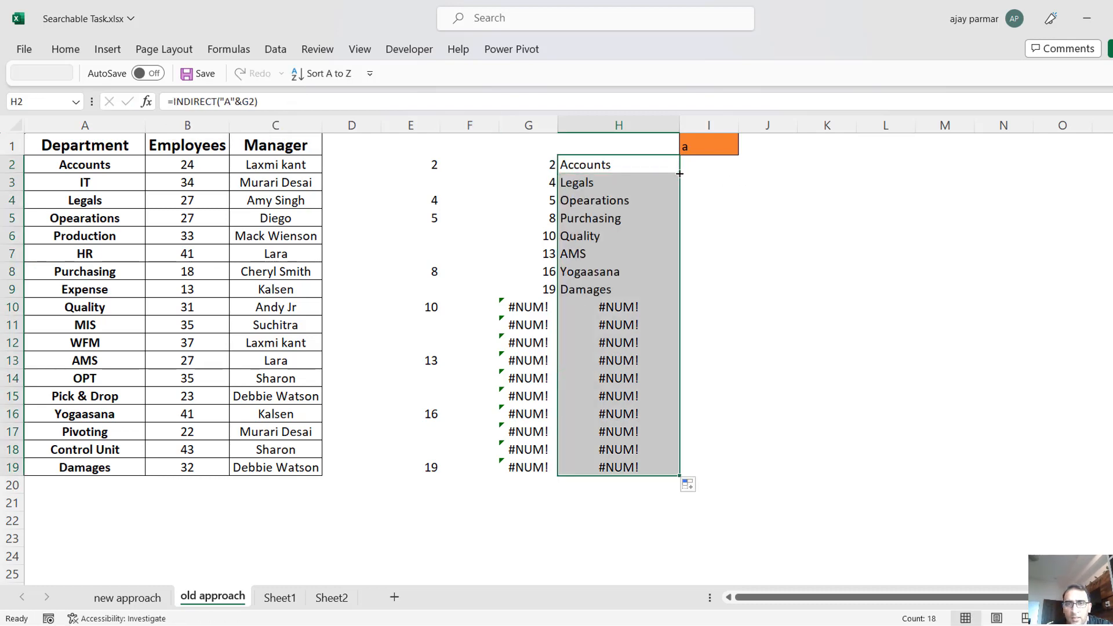
Test the department search by entering B, K and L in turn as the search text in I1.
left_click(711, 152)
type("B")
key("Return")
key("Left")
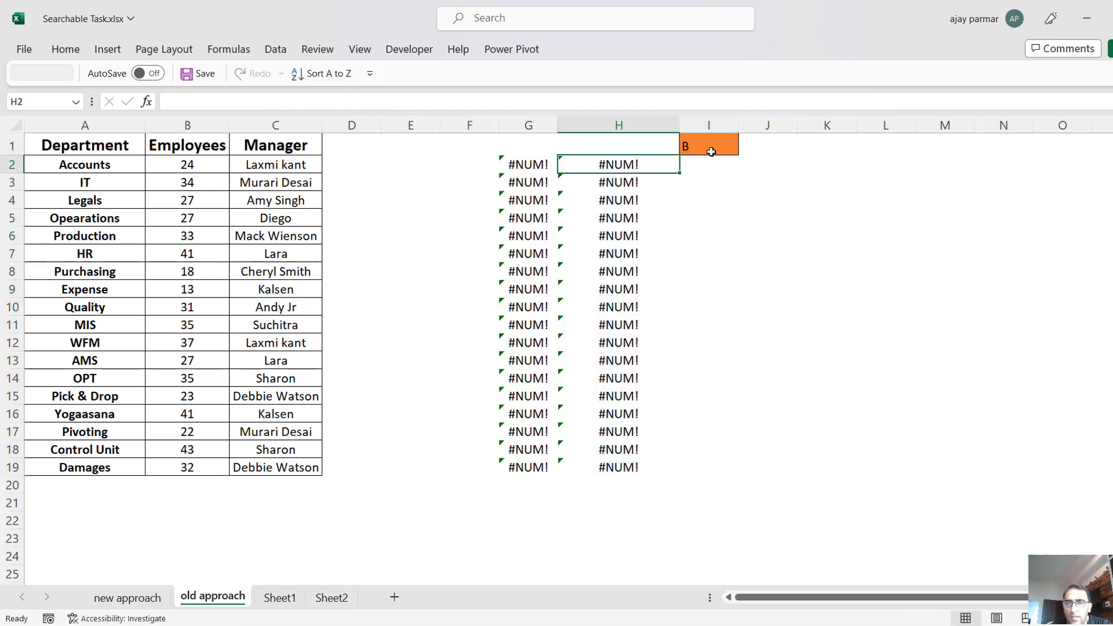
left_click(711, 152)
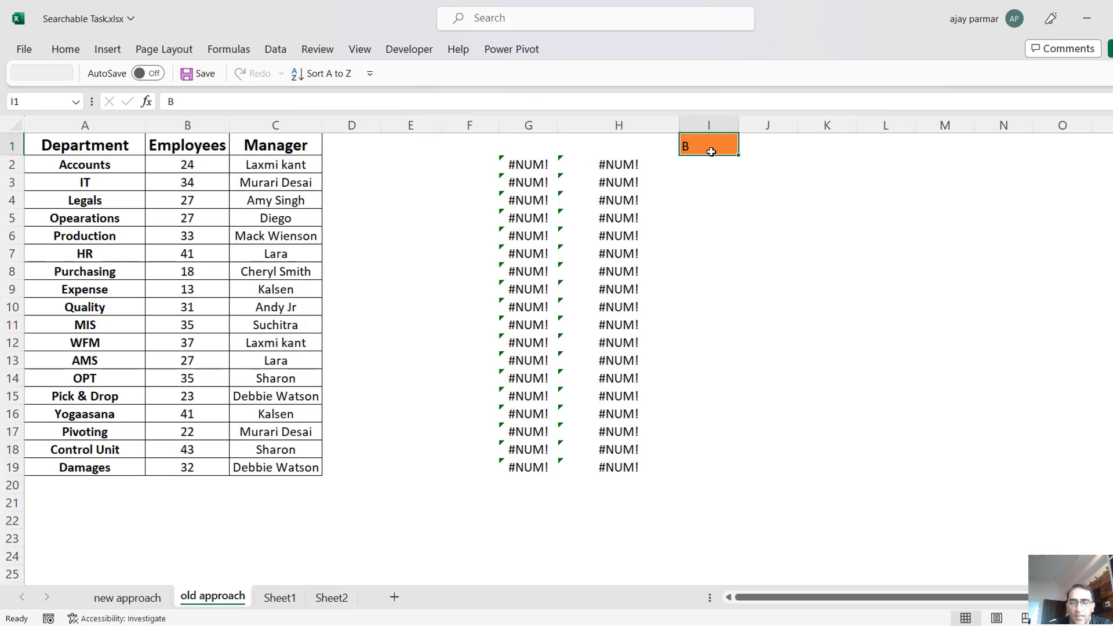
type("K")
key("Return")
key("Left")
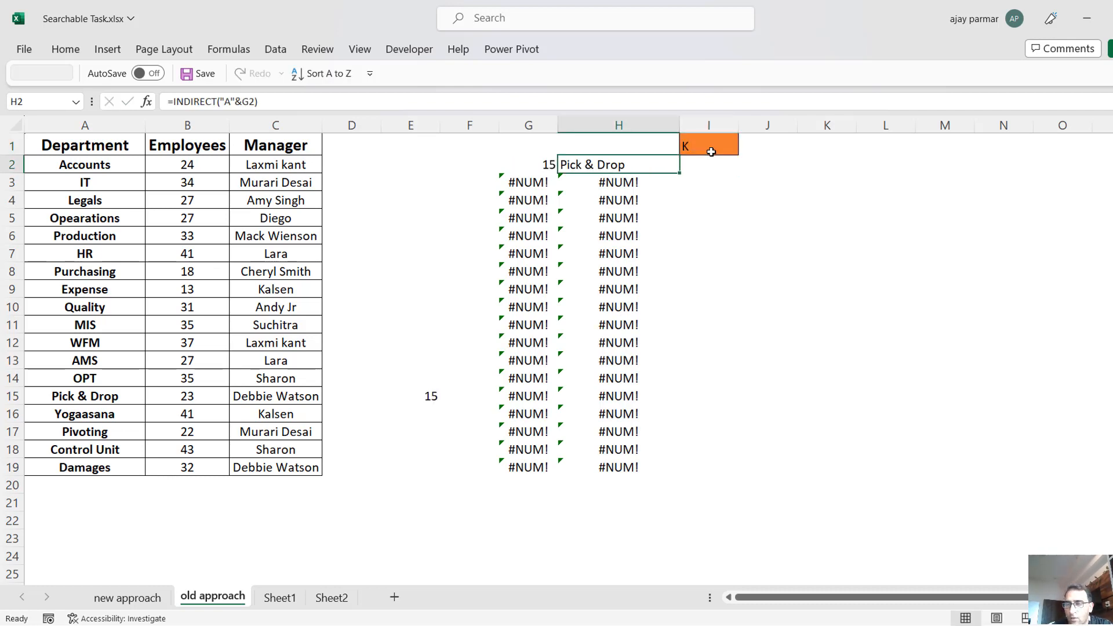
left_click(712, 152)
type("L")
key("Return")
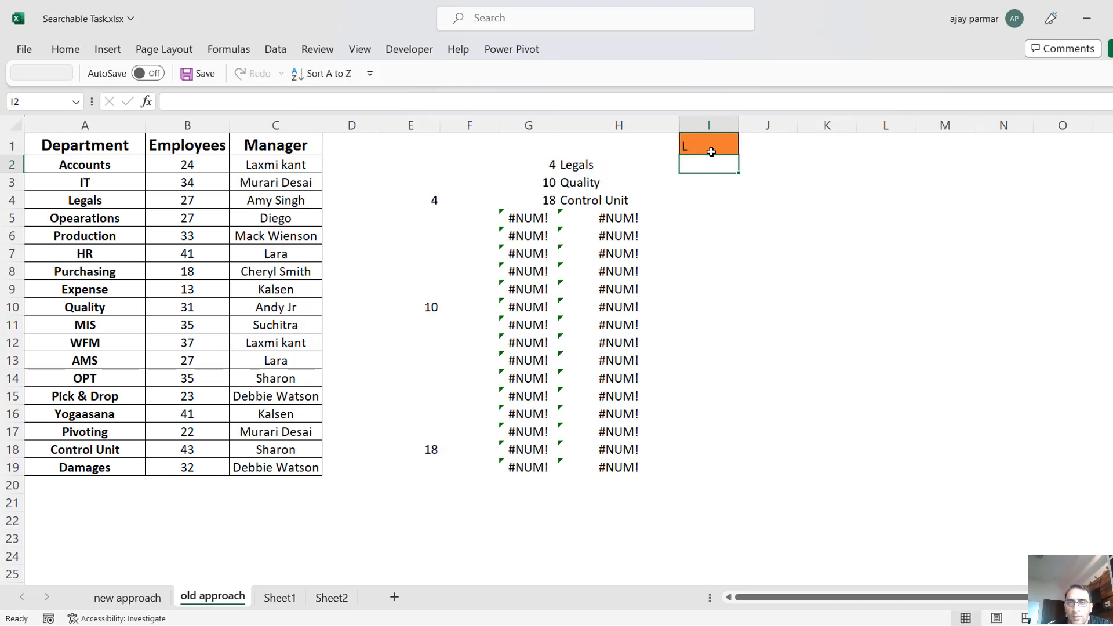
Centre the contents of the department results range H2:H19 horizontally.
key("Left")
key("shift+Down")
key("shift+Down")
key("shift+Down")
key("shift+Down")
key("shift+Down")
key("shift+Down")
key("shift+Down")
key("shift+Down")
key("shift+Down")
key("shift+Down")
key("shift+Down")
key("shift+Down")
key("shift+Down")
key("shift+Down")
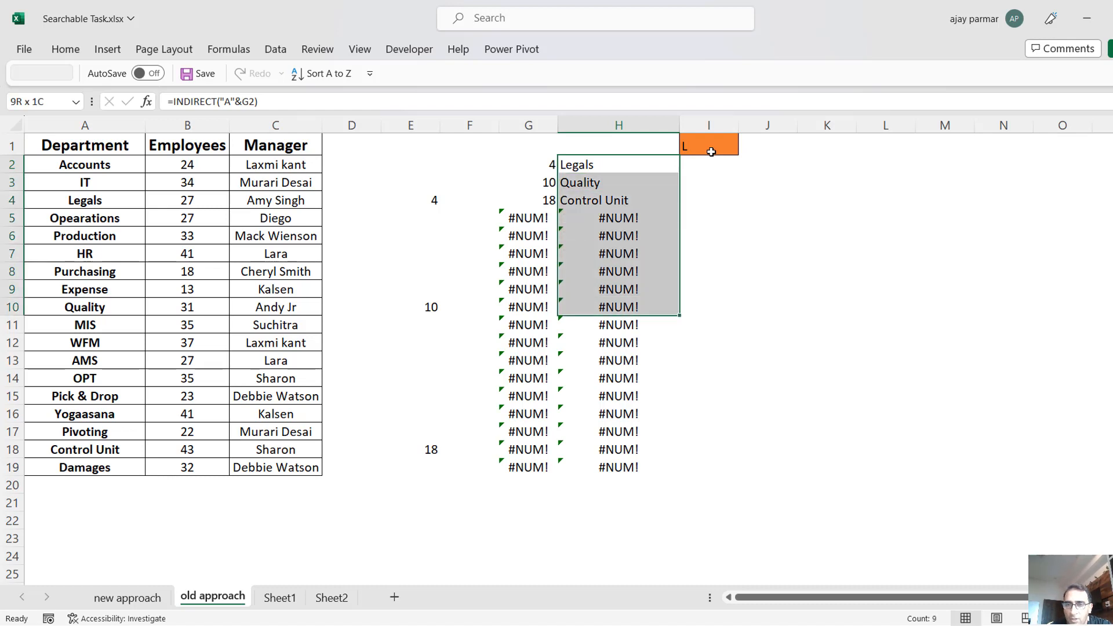
key("shift+Down")
key("shift+Down")
key("shift+Down")
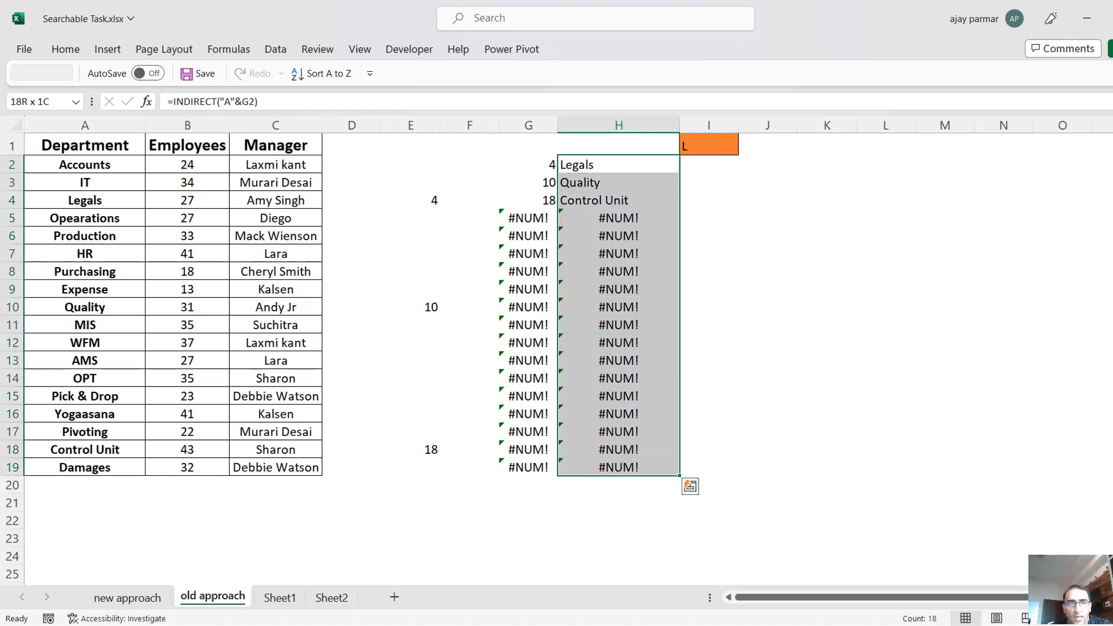
left_click(66, 49)
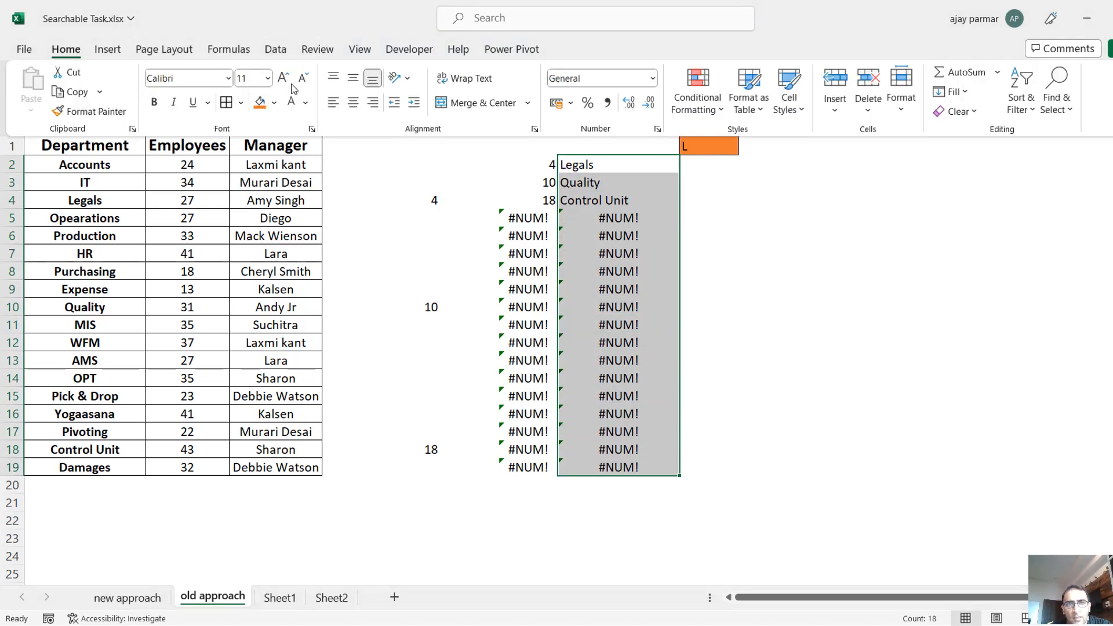
left_click(352, 103)
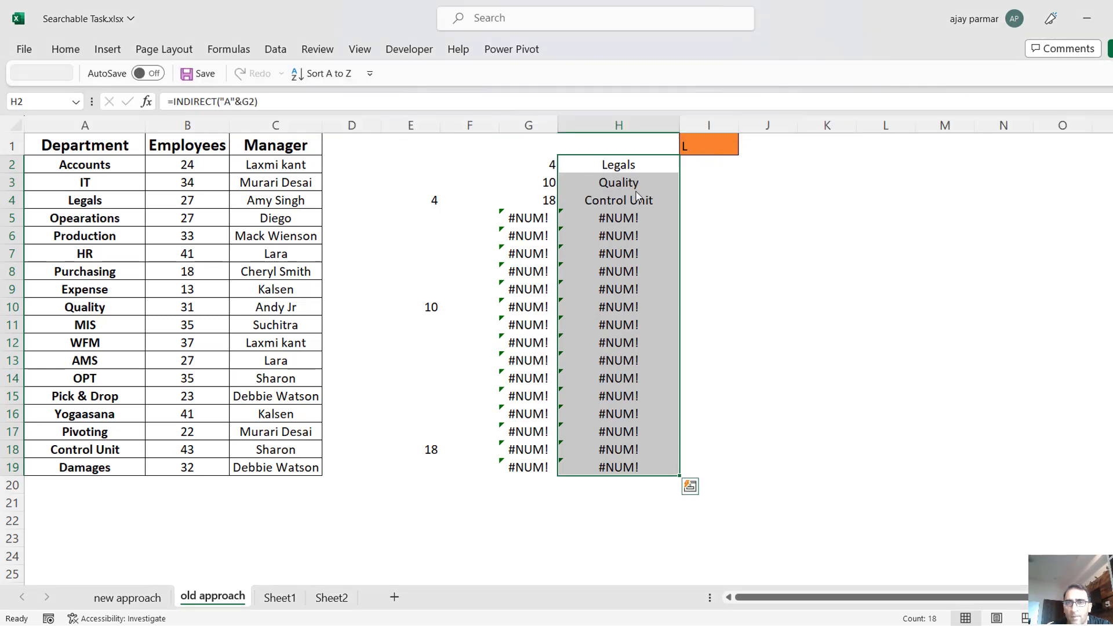
key("Up")
key("Down")
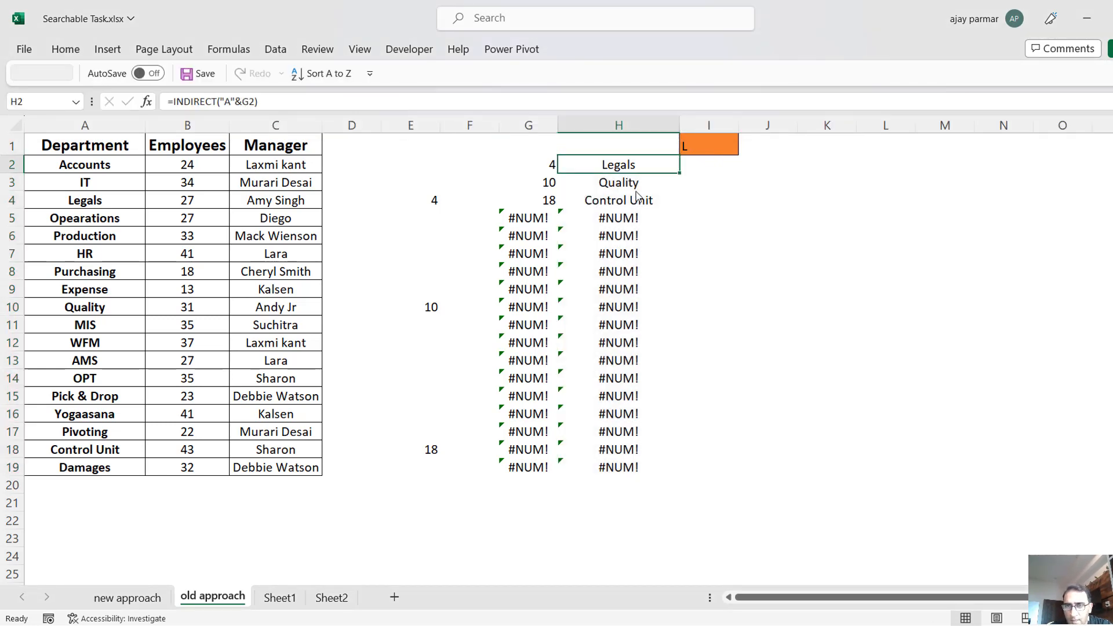
Change the H2 formula to =IFERROR(INDIRECT("A"&G2),"") and fill it down to H19 to blank out the errors.
left_click(723, 142)
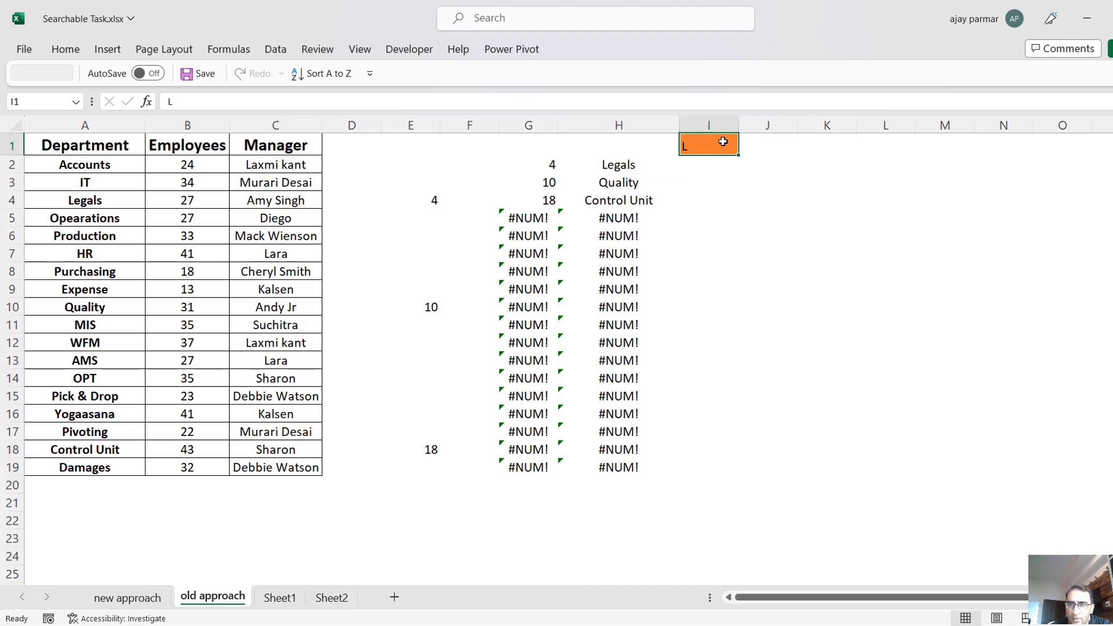
left_click(628, 165)
left_click(625, 464, "shift")
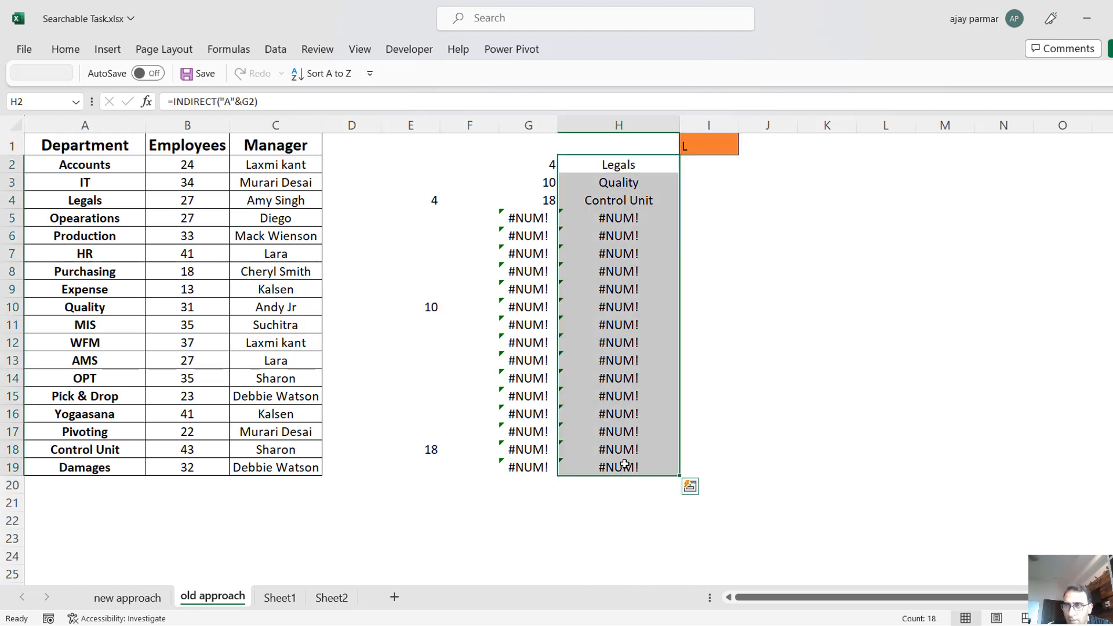
left_click(617, 163)
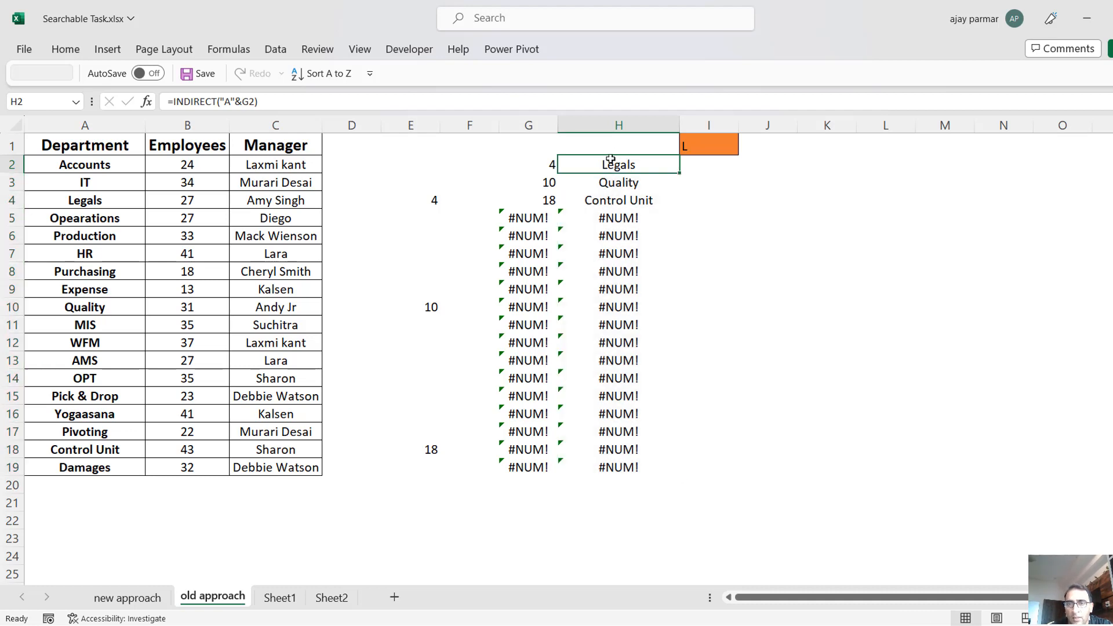
left_click(173, 100)
type("IFERROR")
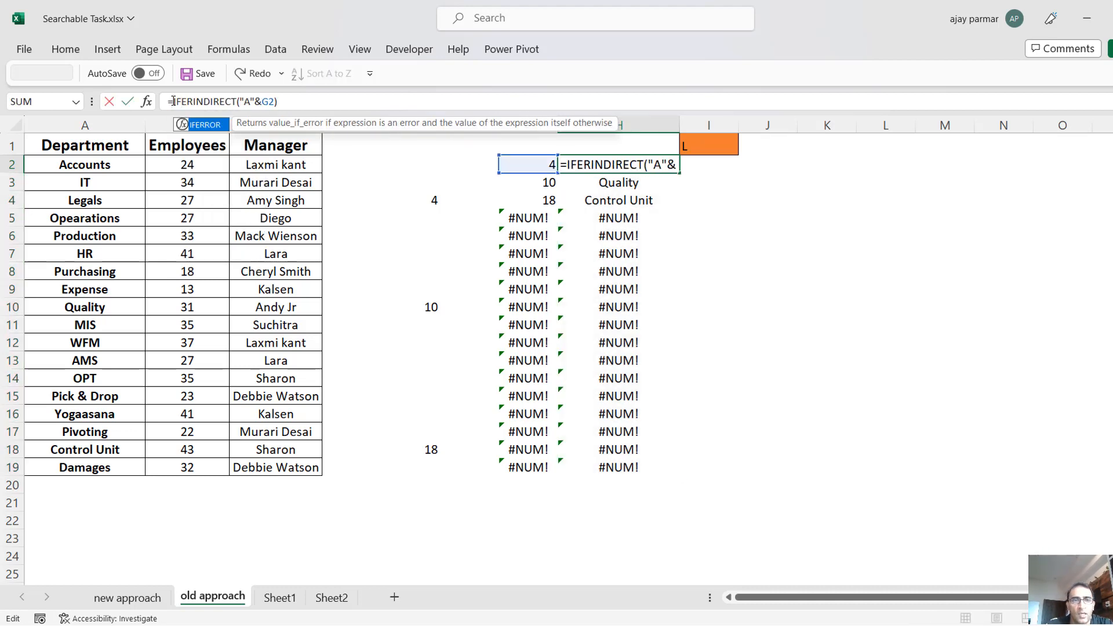
type("(")
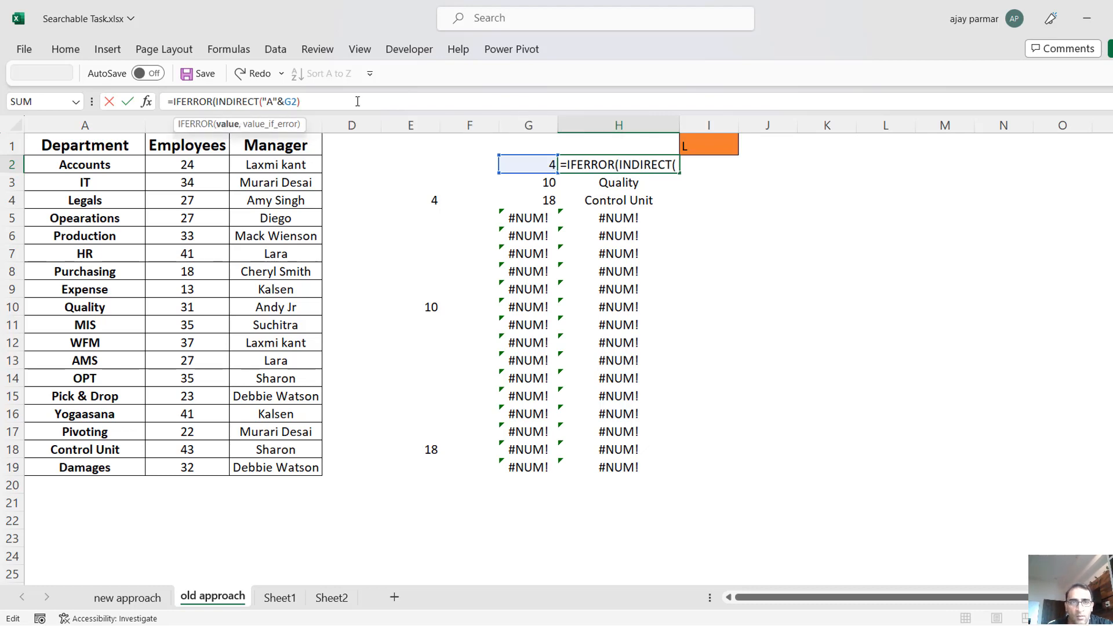
left_click(358, 100)
type(",\"\"")
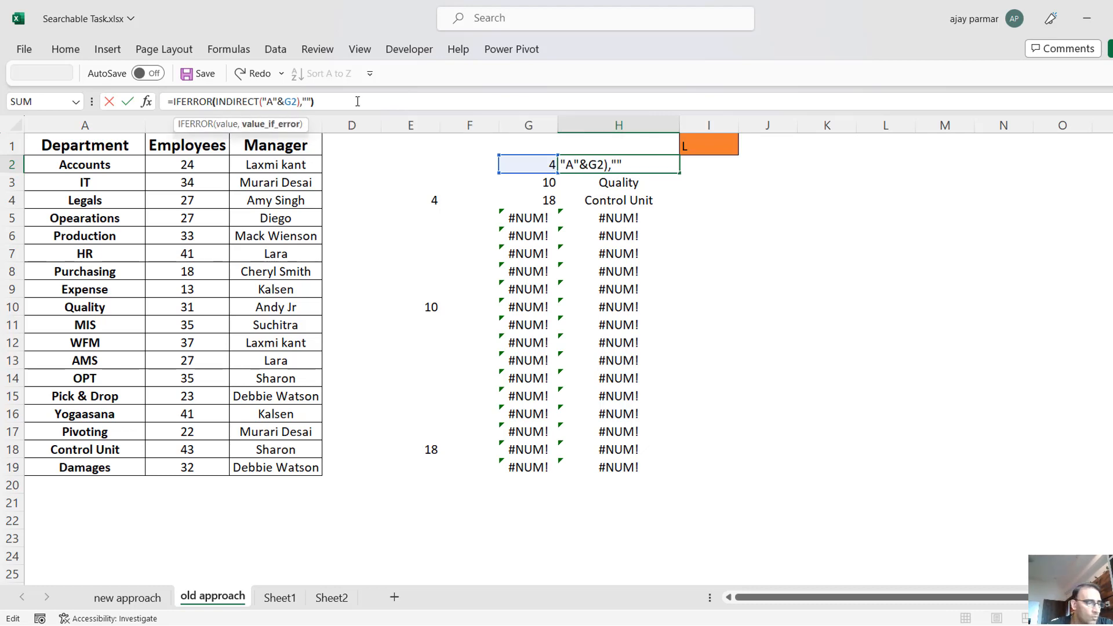
key("Return")
double_click(679, 173)
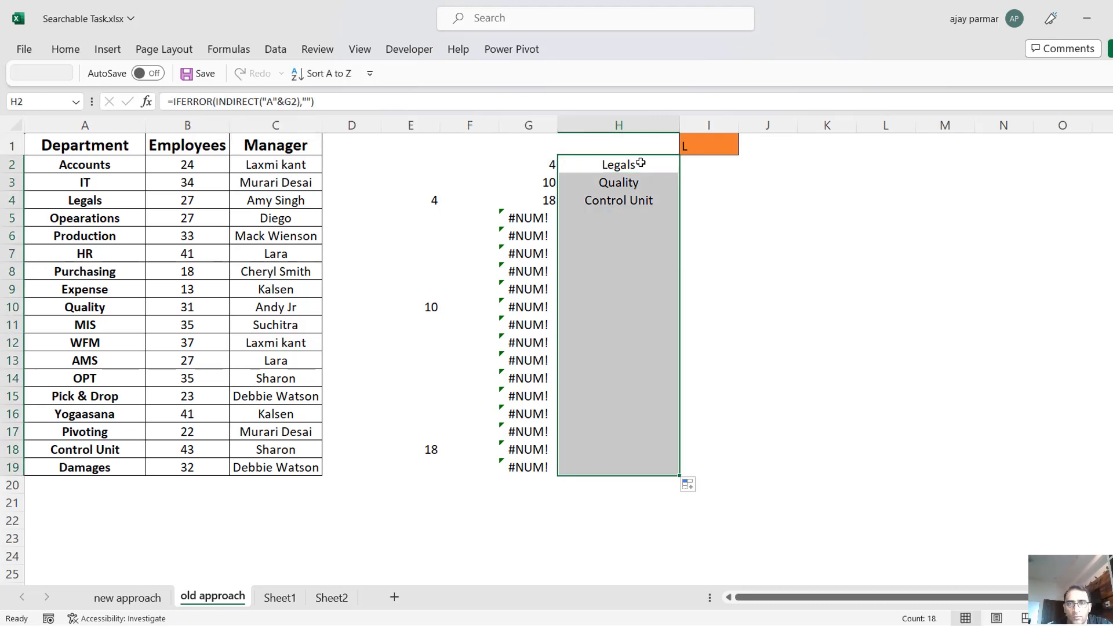
left_click(641, 165)
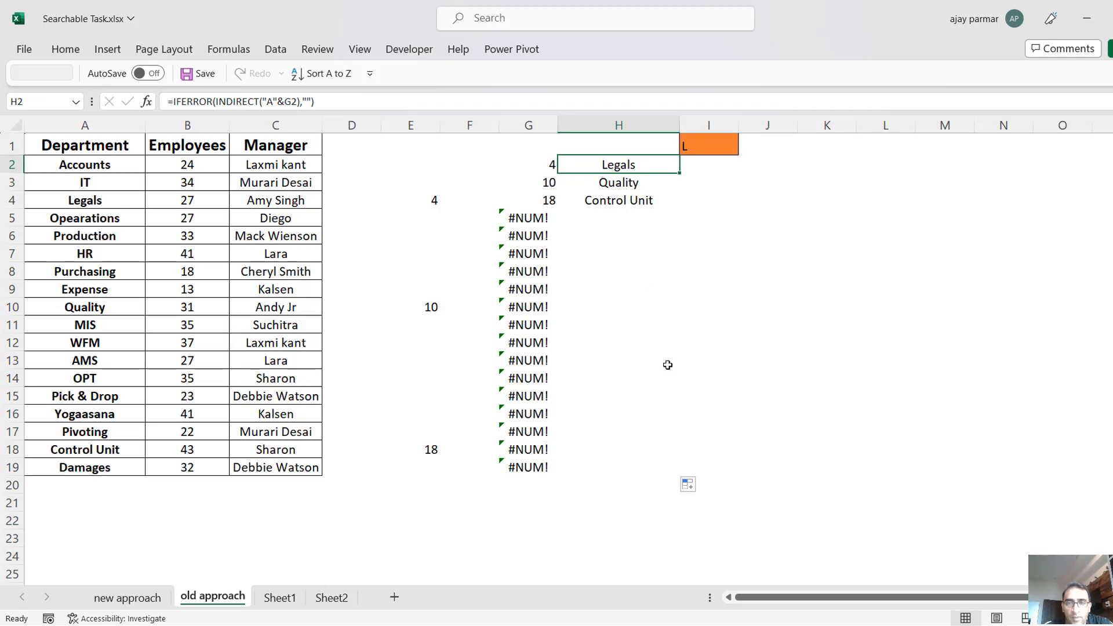
Apply all borders to the department results range H2:H19.
mouse_move(638, 457)
left_mouse_down()
mouse_move(634, 476)
mouse_move(624, 469)
left_mouse_up()
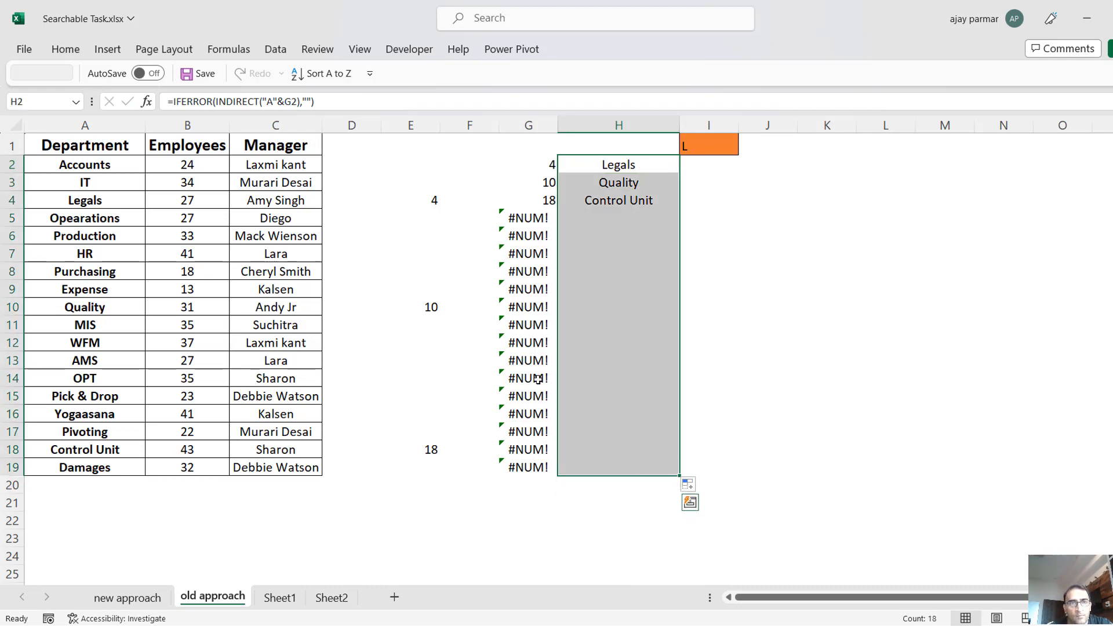
left_click(71, 41)
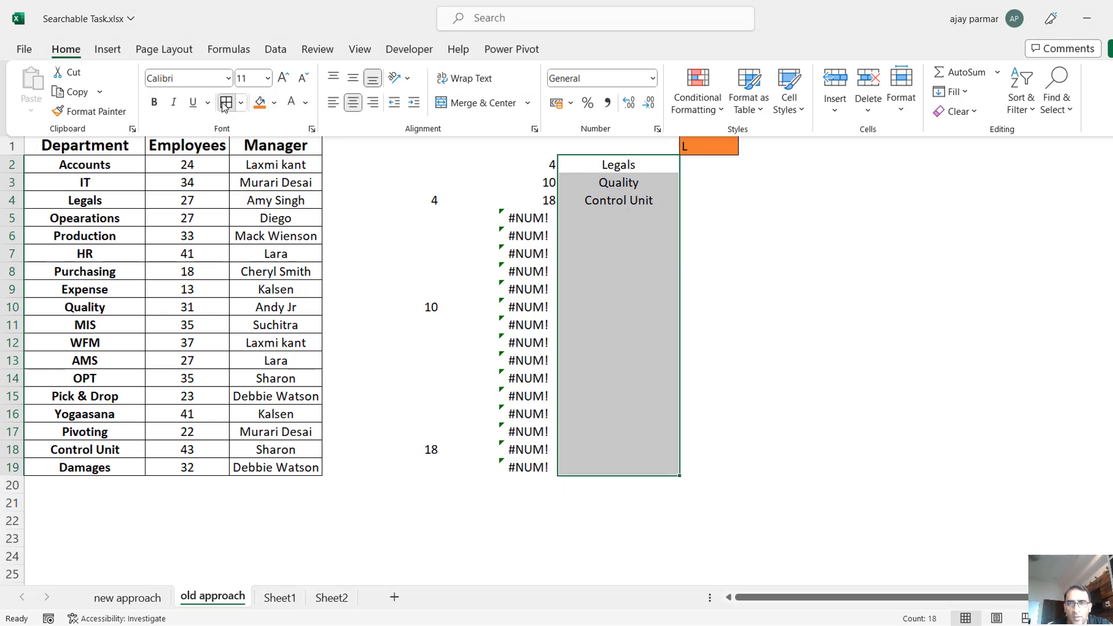
left_click(225, 103)
left_click(805, 176)
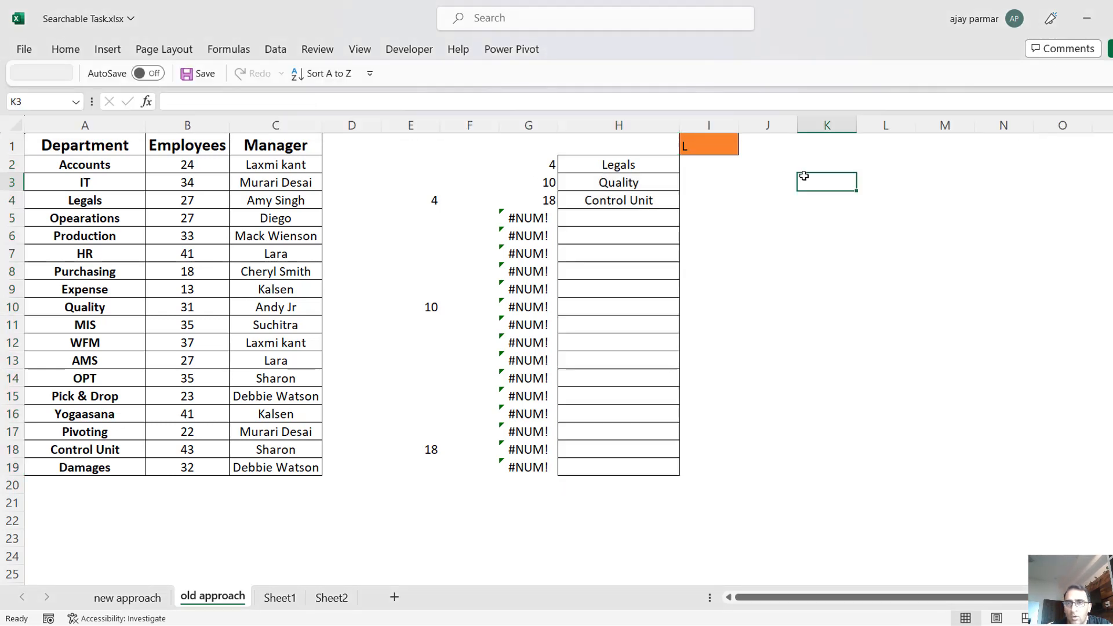
Open the data validation settings for search cell I1 and turn off the error alert for invalid data.
left_click(691, 144)
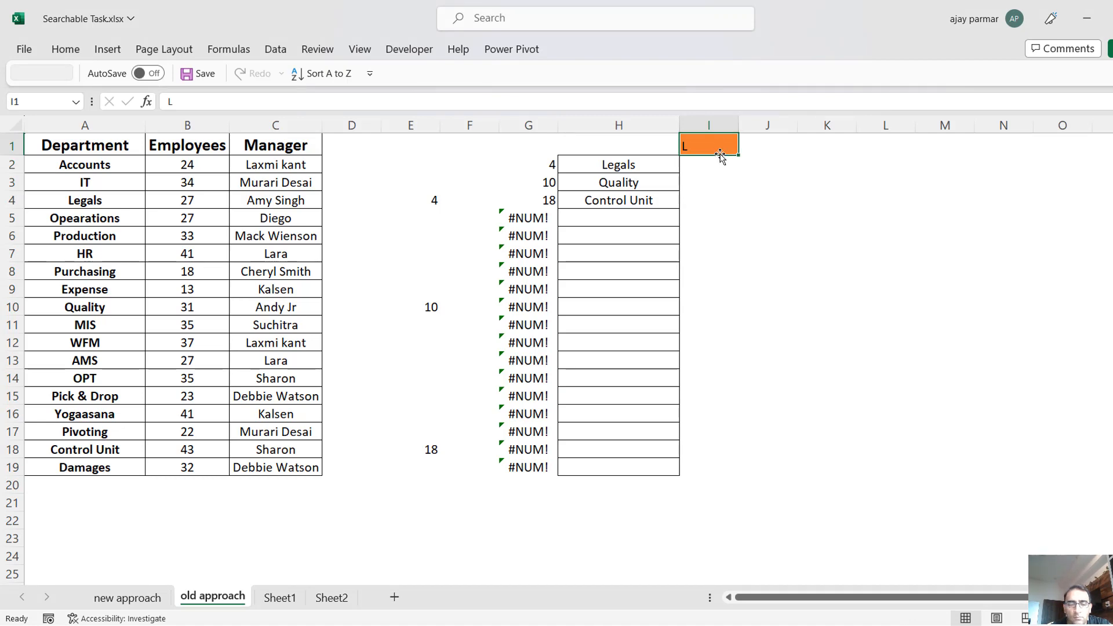
key("alt+a")
key("v")
key("v")
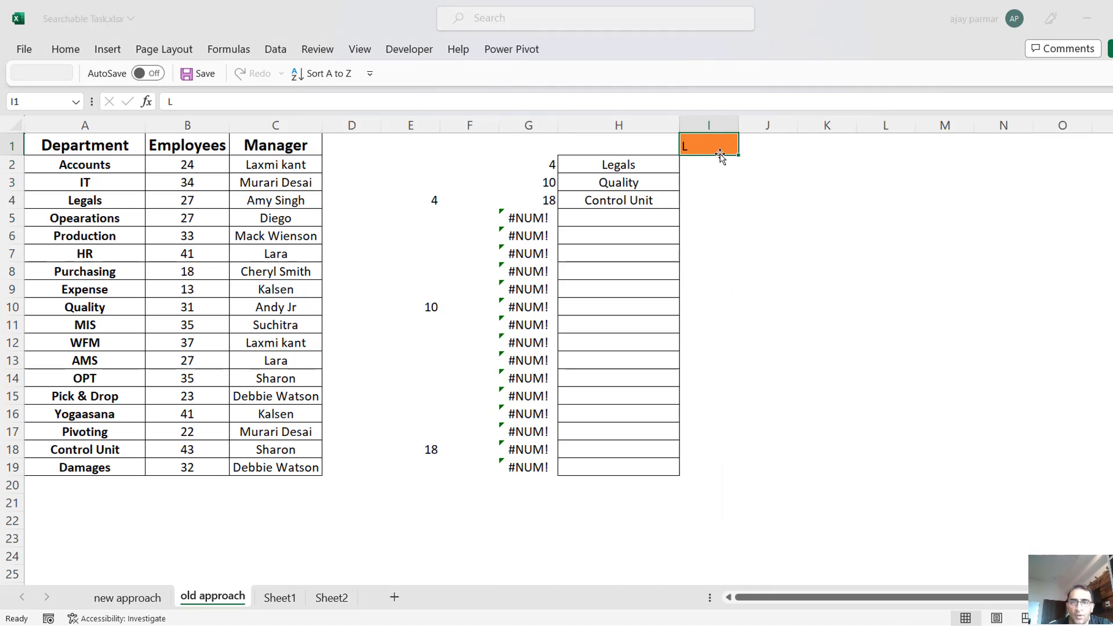
left_click(769, 337)
left_click(769, 337)
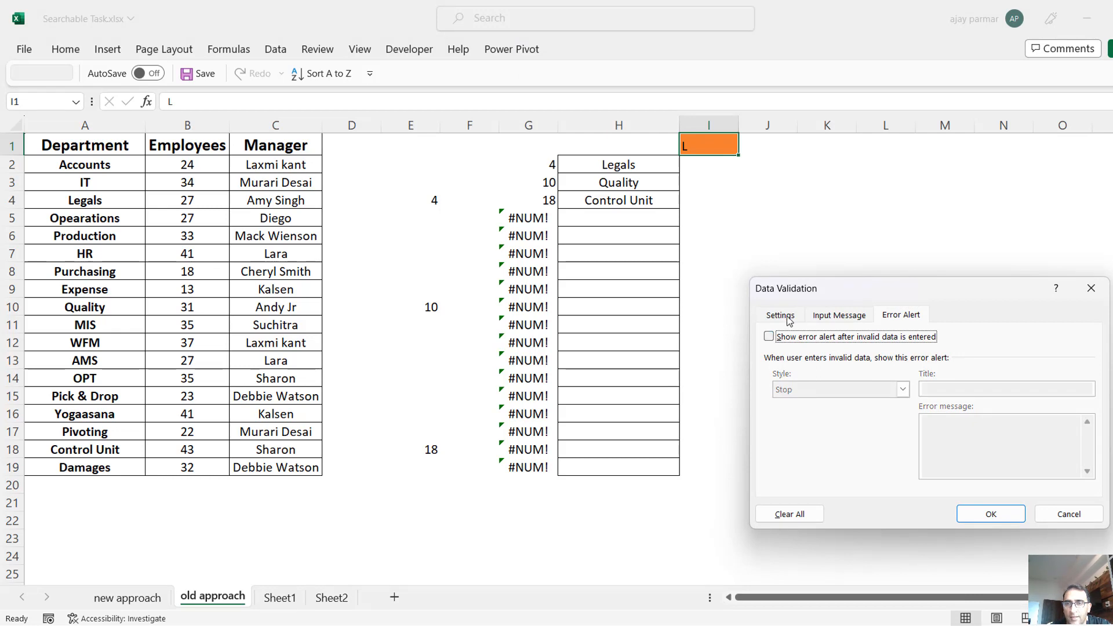
Restrict search cell I1 to a list sourced from =$H$2:$H$19 and check the entries its drop-down offers.
left_click(783, 316)
left_click(867, 368)
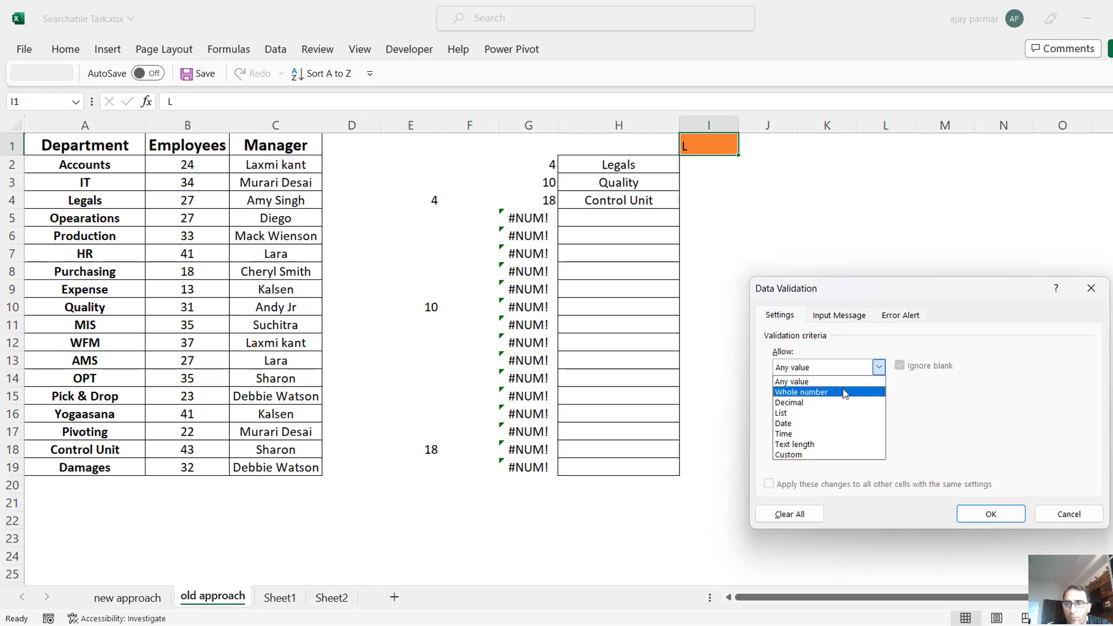
left_click(825, 414)
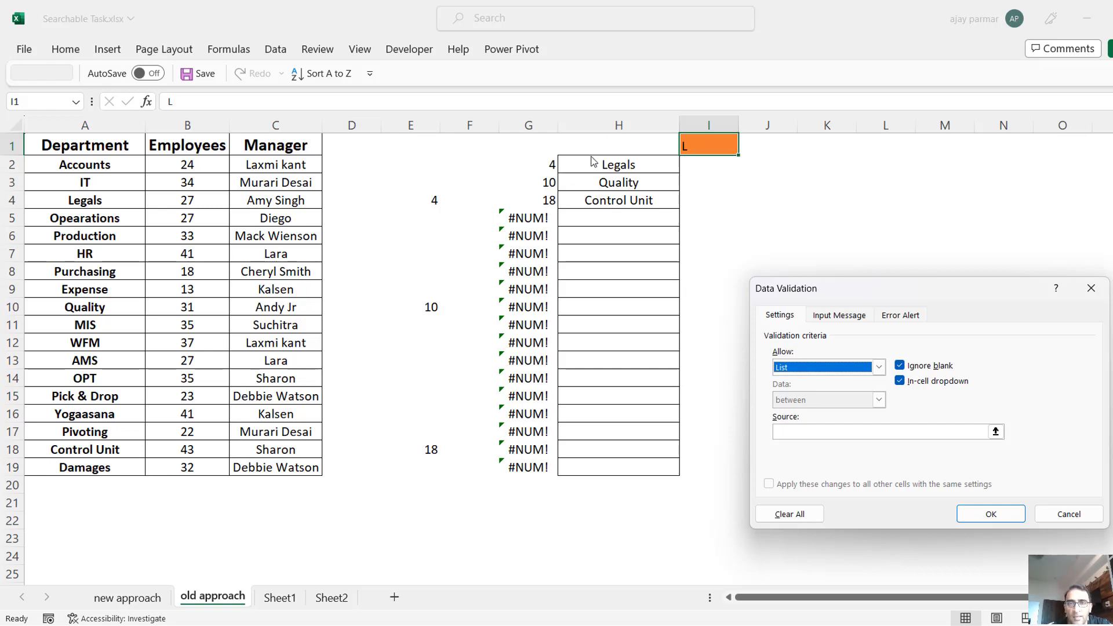
left_click(789, 433)
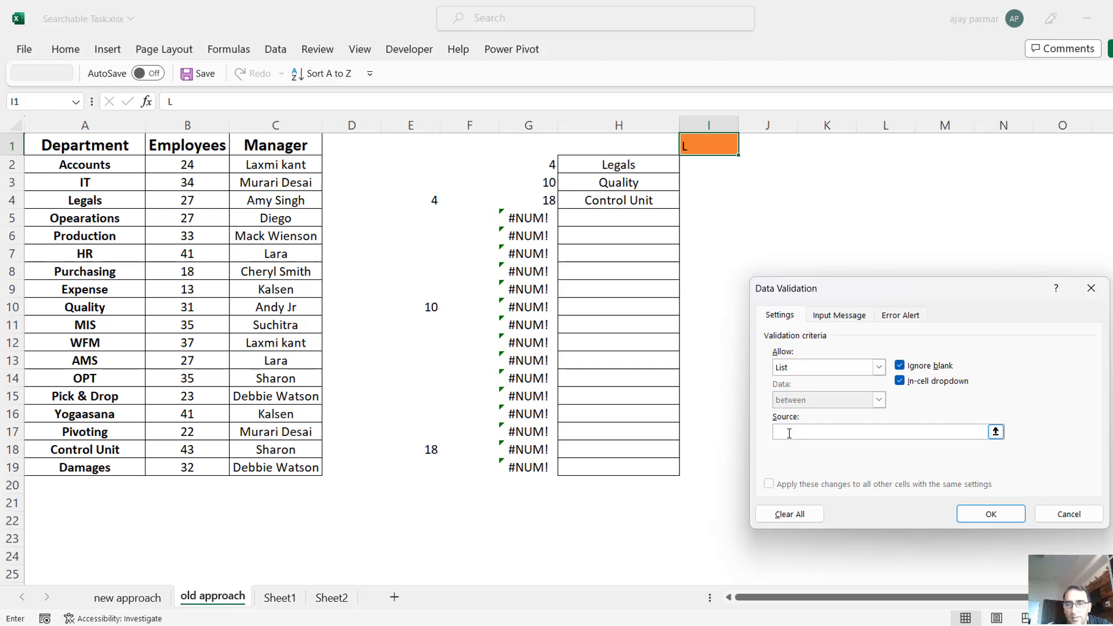
left_click(595, 162)
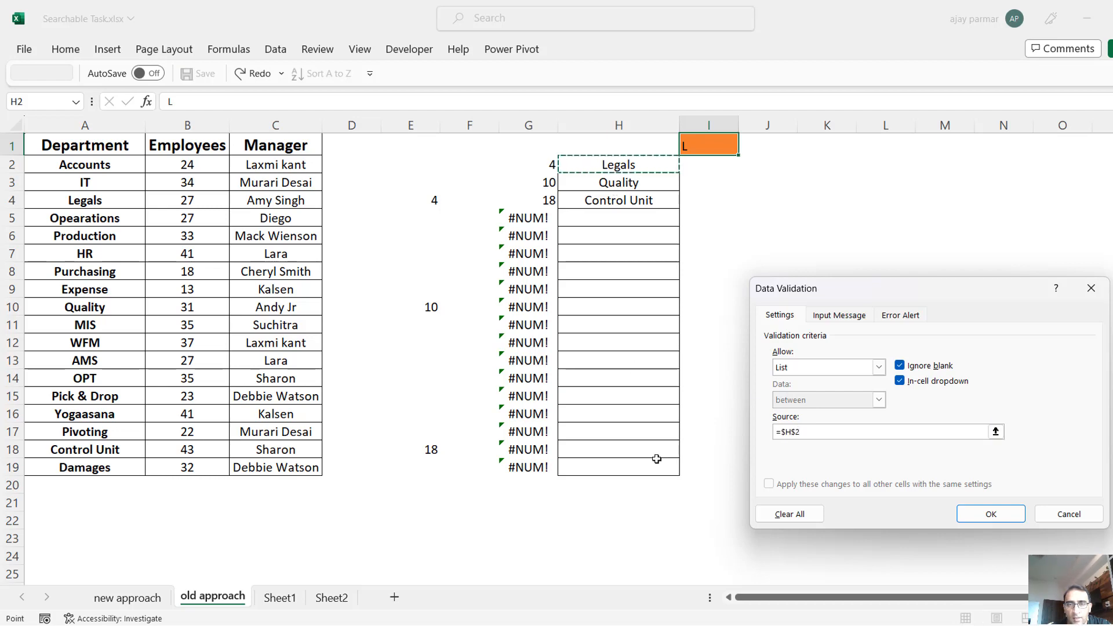
left_click_drag(658, 459, 644, 469)
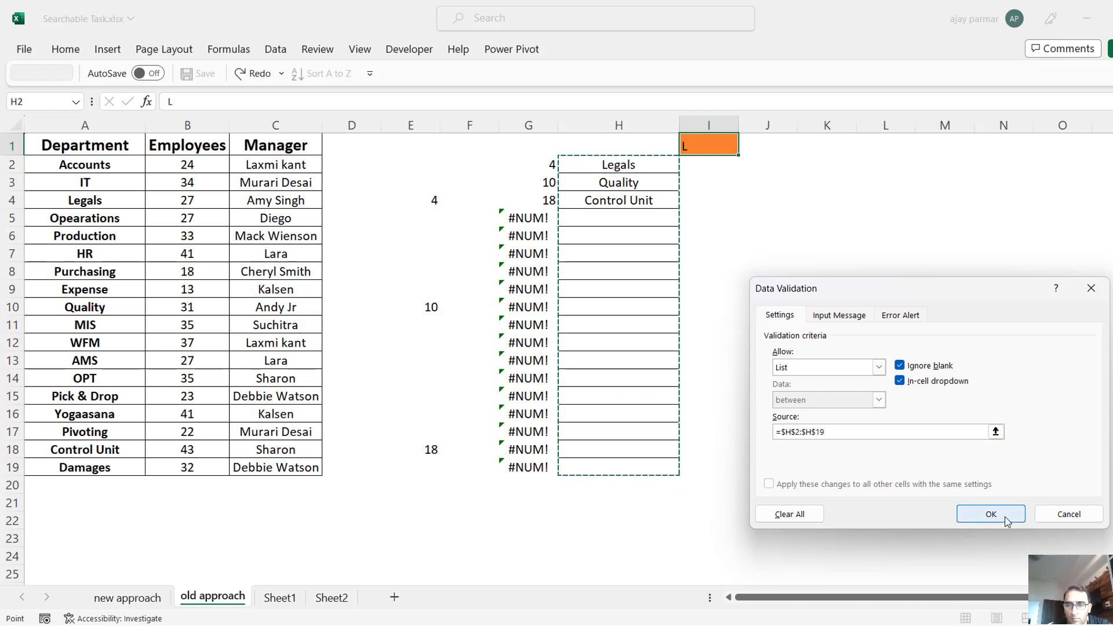
left_click(1006, 521)
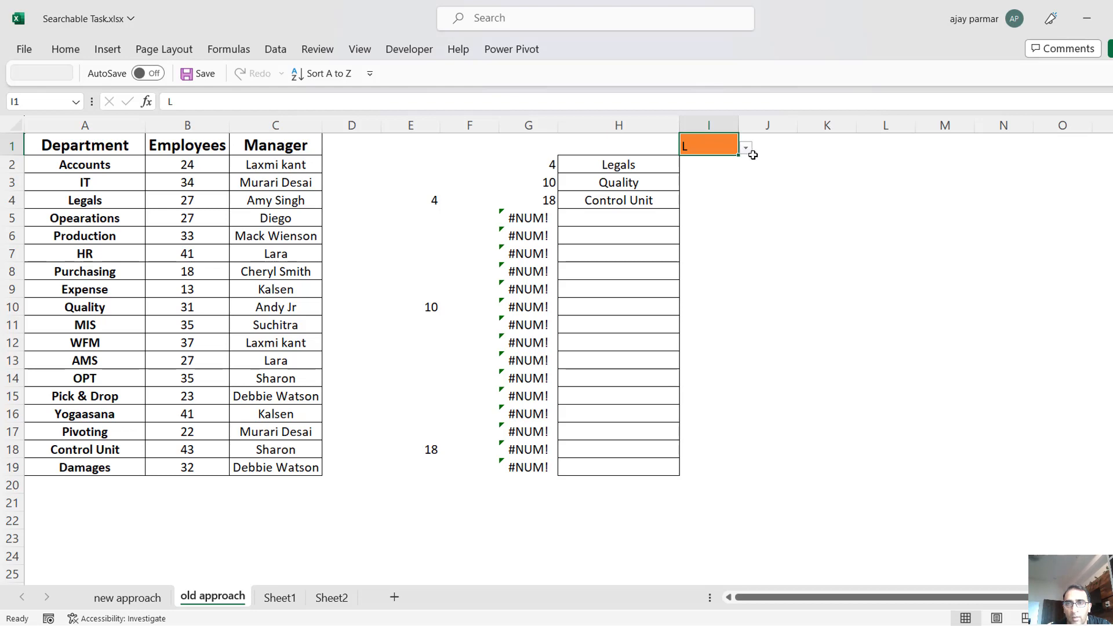
left_click(746, 149)
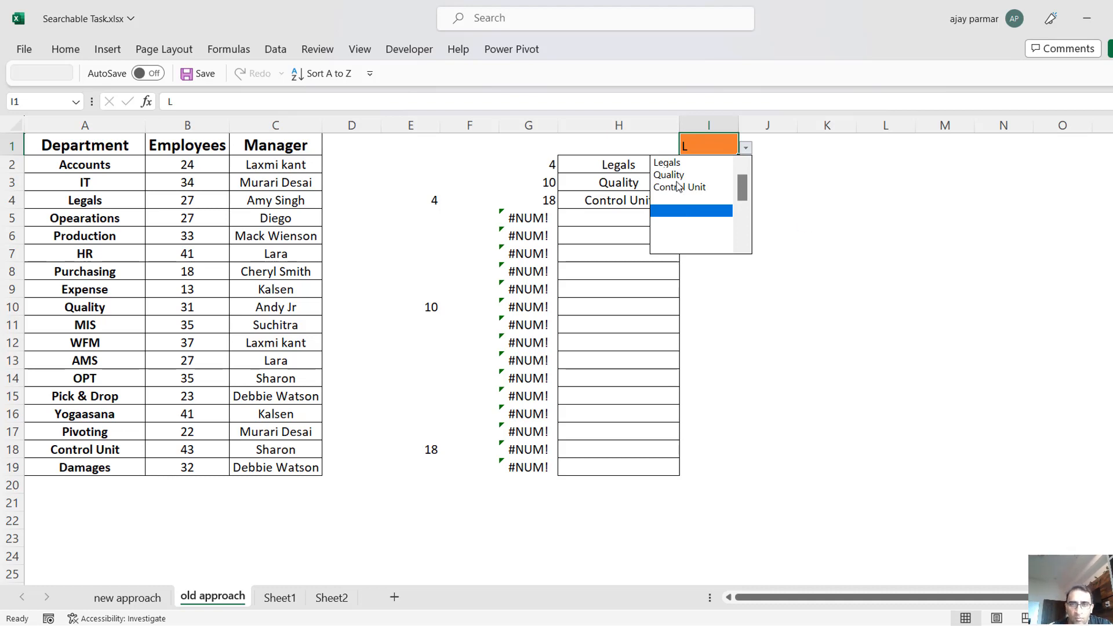
left_click(868, 298)
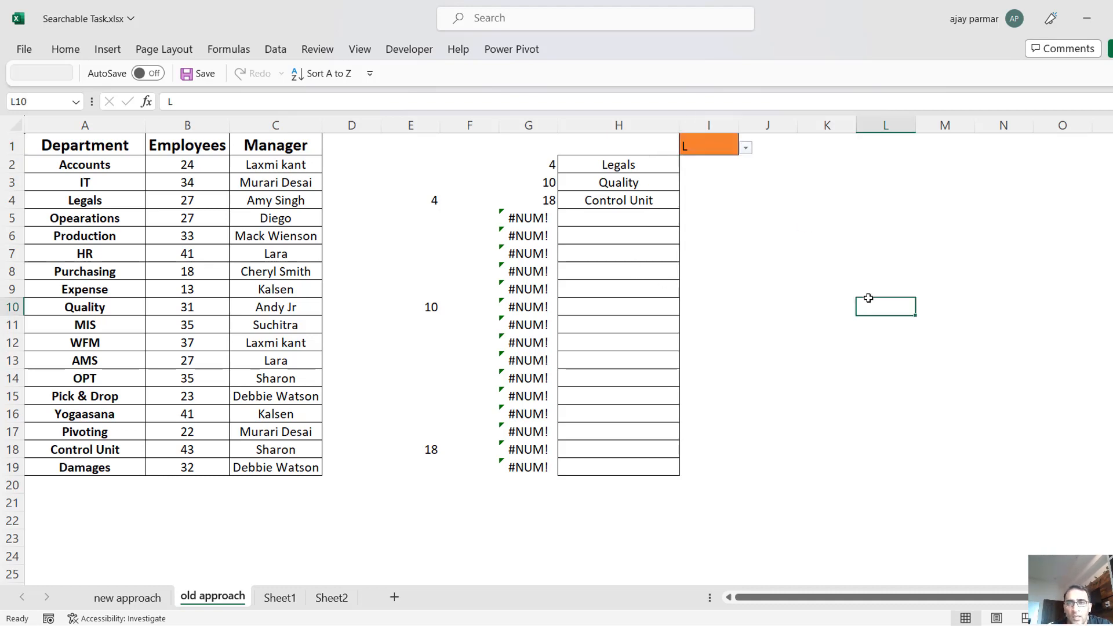
Enter the header HDR in cell H1 above the department results.
left_click(603, 167)
key("Up")
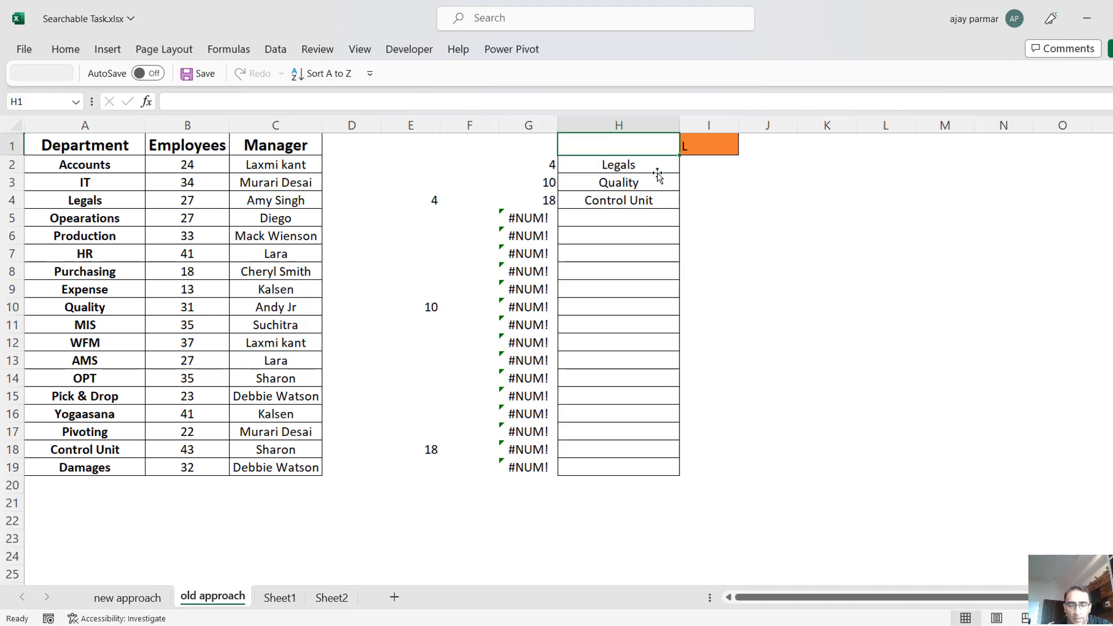
type("HDR")
key("Return")
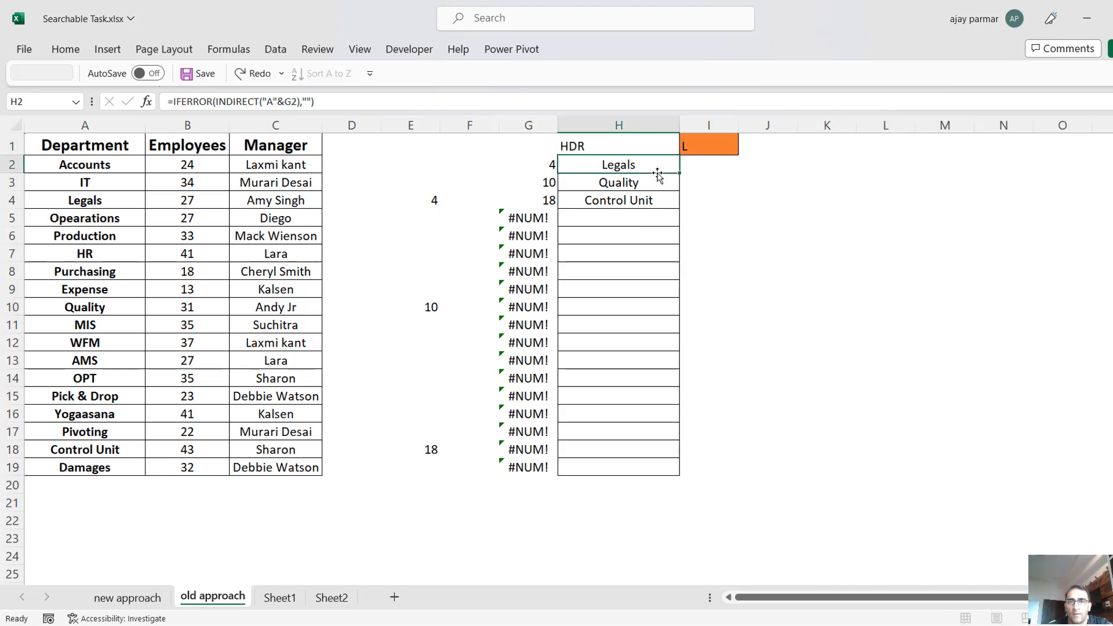
Select H1:H4, from the header through the filled results, and centre the cells horizontally.
key("Up")
key("shift+Down")
key("shift+Down")
key("shift+Down")
key("shift+Down")
key("shift+Down")
key("shift+Down")
key("shift+Down")
key("shift+Down")
key("shift+Down")
key("shift+Down")
key("shift+Down")
key("shift+Down")
key("shift+Down")
key("shift+Down")
key("shift+Down")
key("shift+Down")
key("shift+Down")
key("shift+Down")
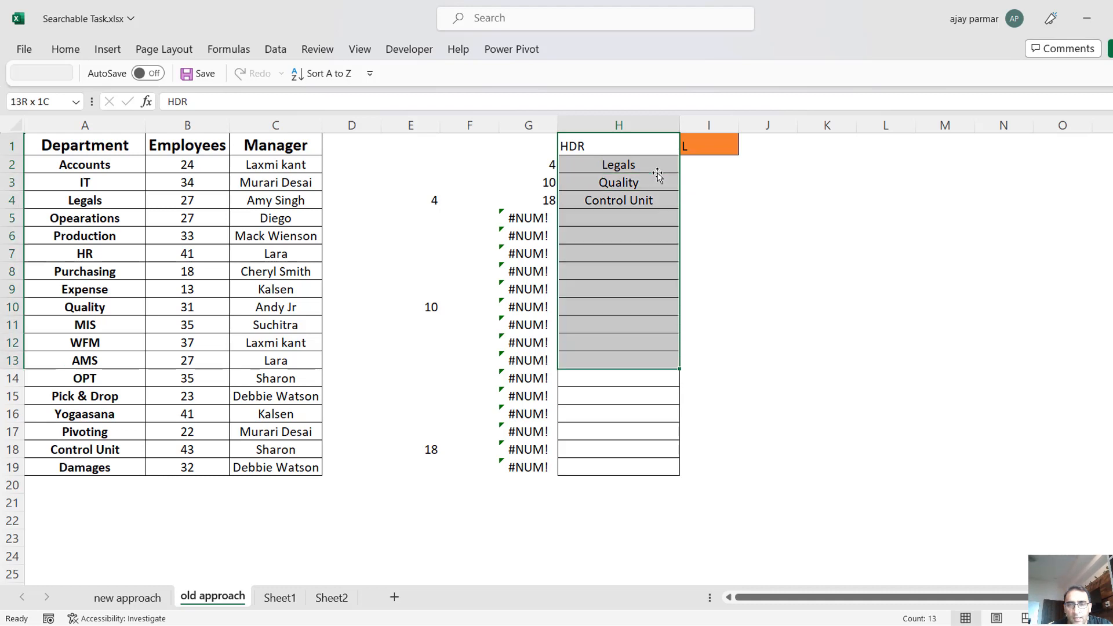
key("shift+Up")
key("shift+Up")
key("shift+Up")
key("shift+Up")
key("shift+Up")
key("shift+Up")
key("shift+Up")
key("shift+Up")
key("shift+Up")
key("shift+Up")
key("shift+Up")
key("shift+Up")
key("shift+Up")
key("shift+Up")
key("shift+Up")
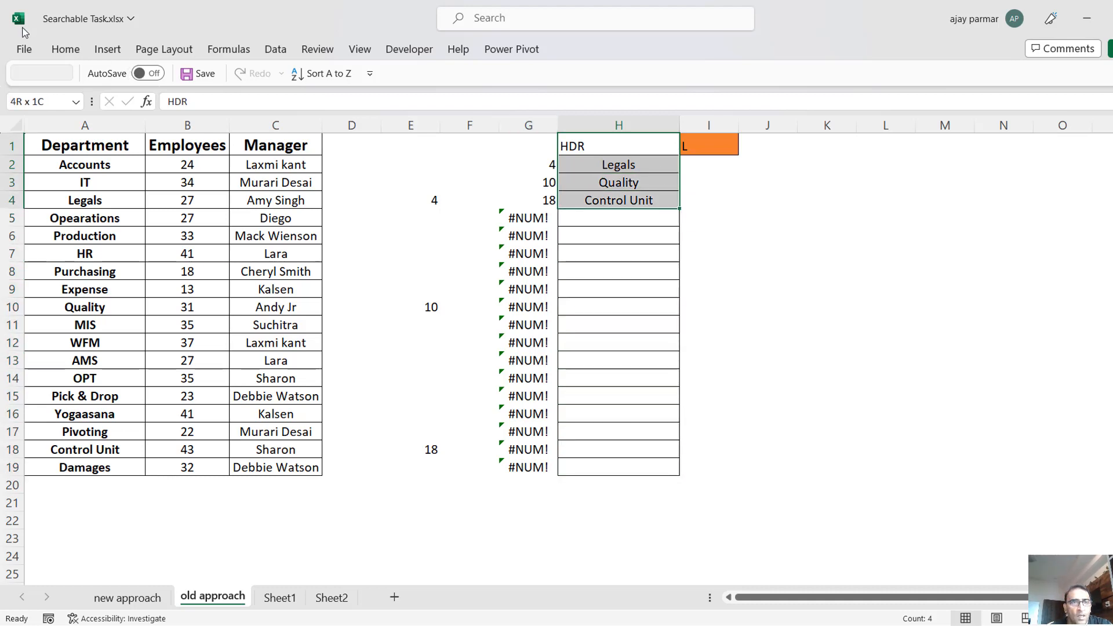
left_click(66, 50)
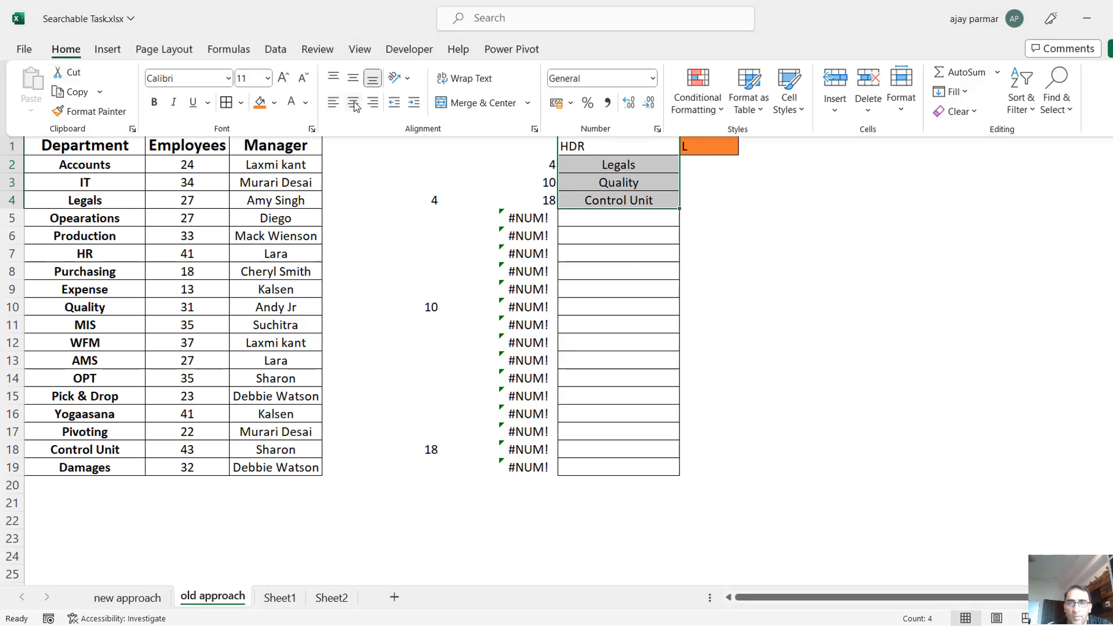
left_click(352, 102)
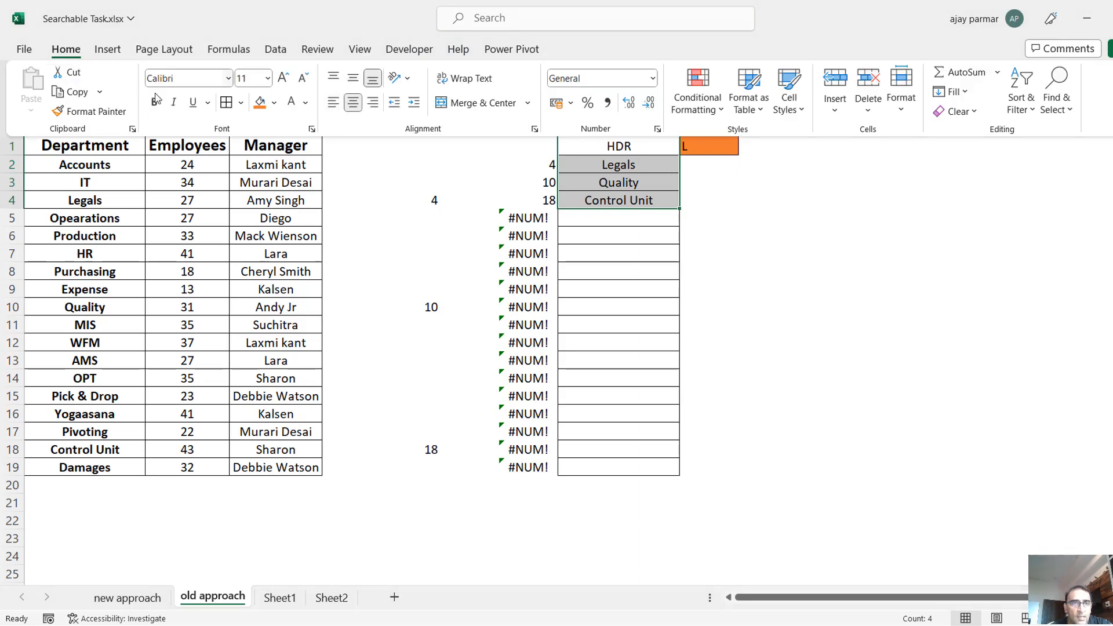
Convert the selected range H1:H4 into a table with headers.
double_click(409, 49)
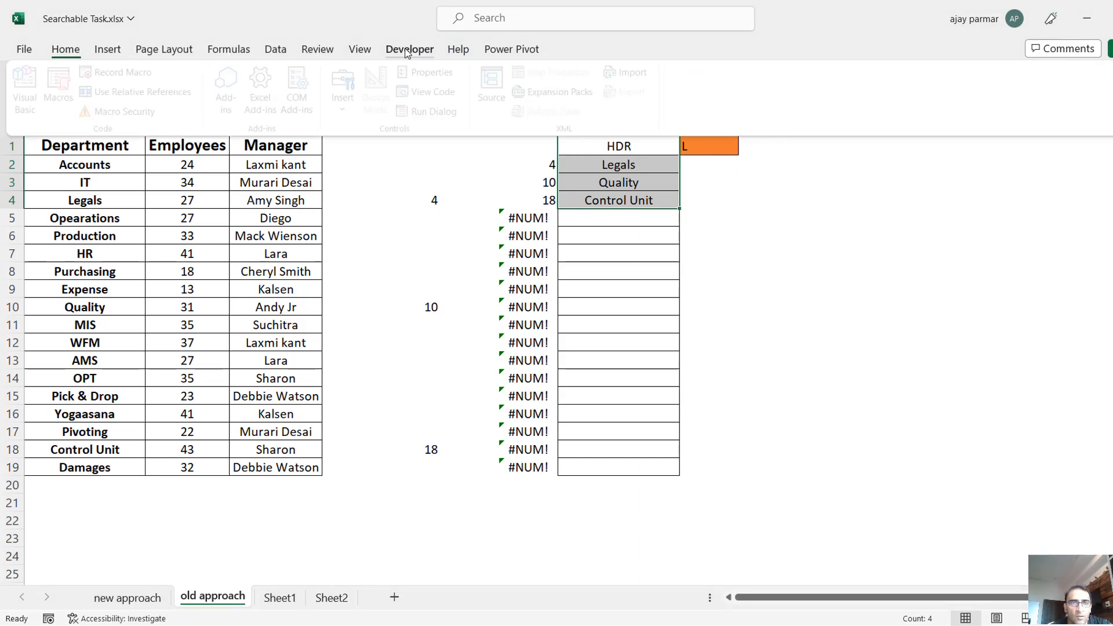
left_click(109, 51)
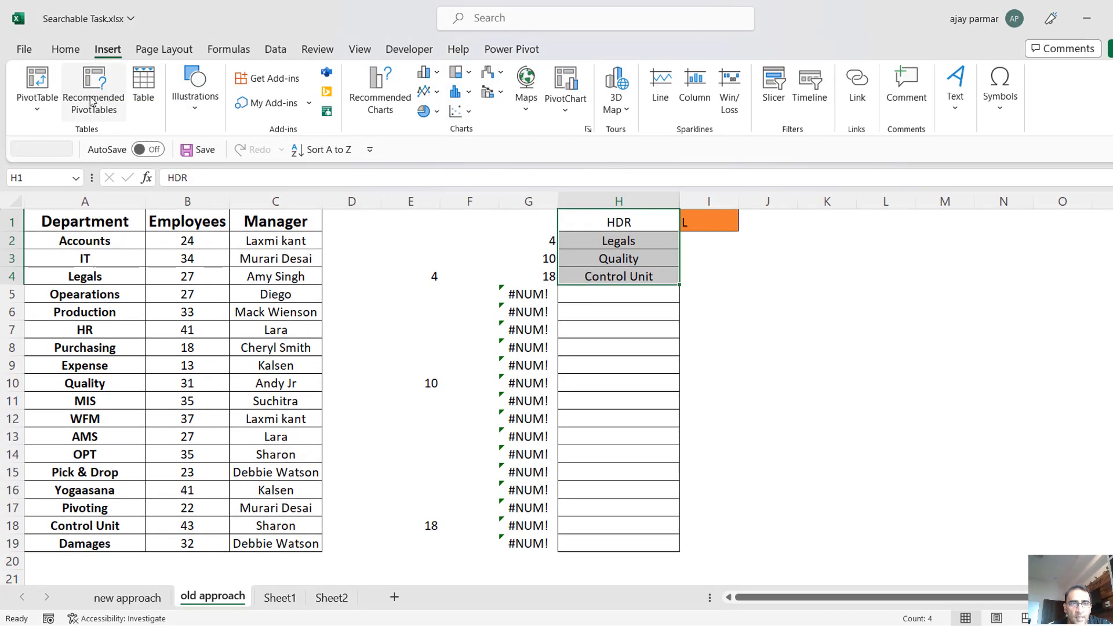
left_click(144, 85)
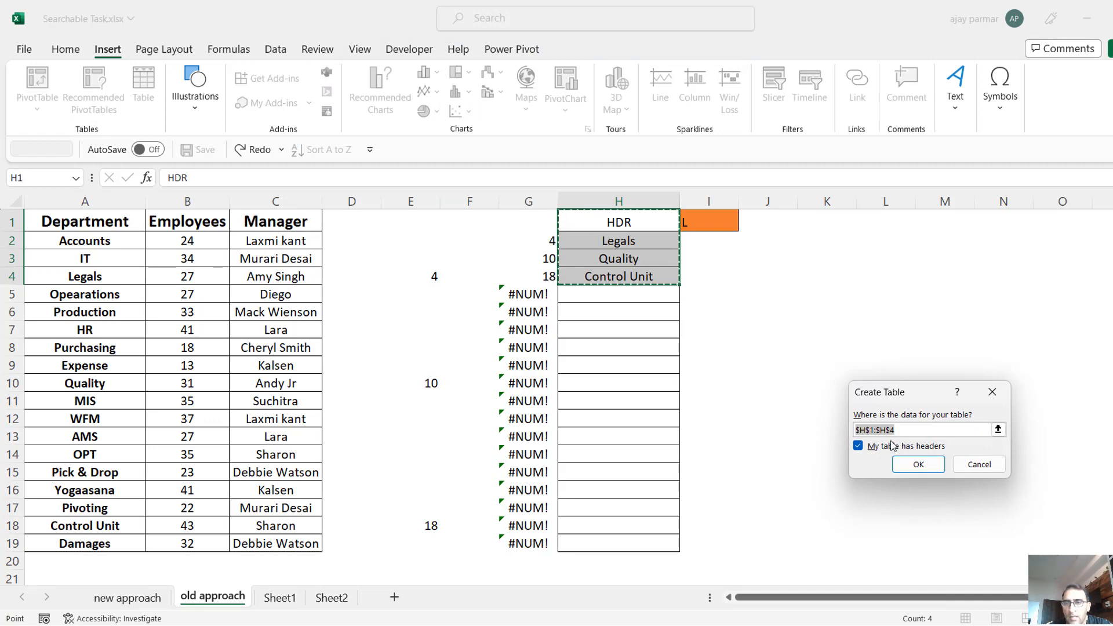
left_click(922, 465)
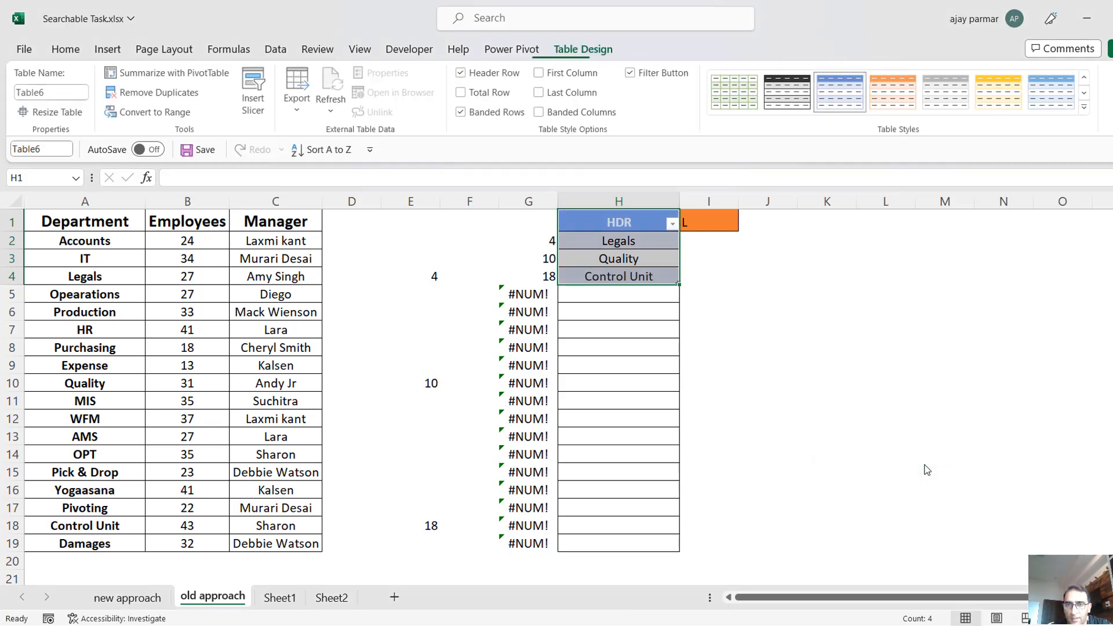
Rename the HDR results table as MYLIST.
left_click(627, 259)
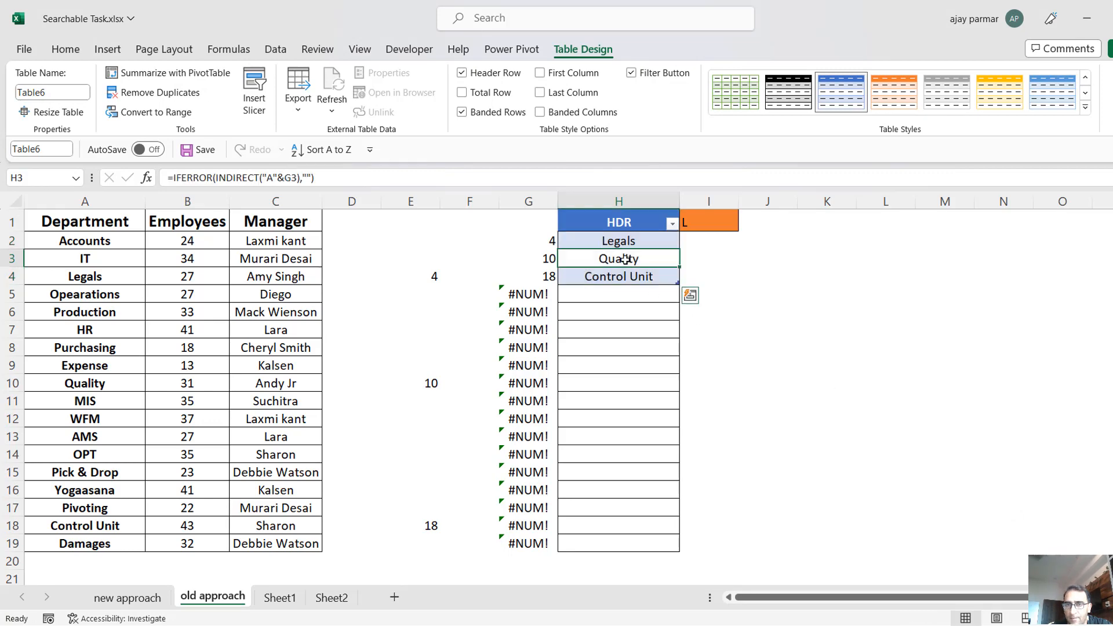
left_click(701, 227)
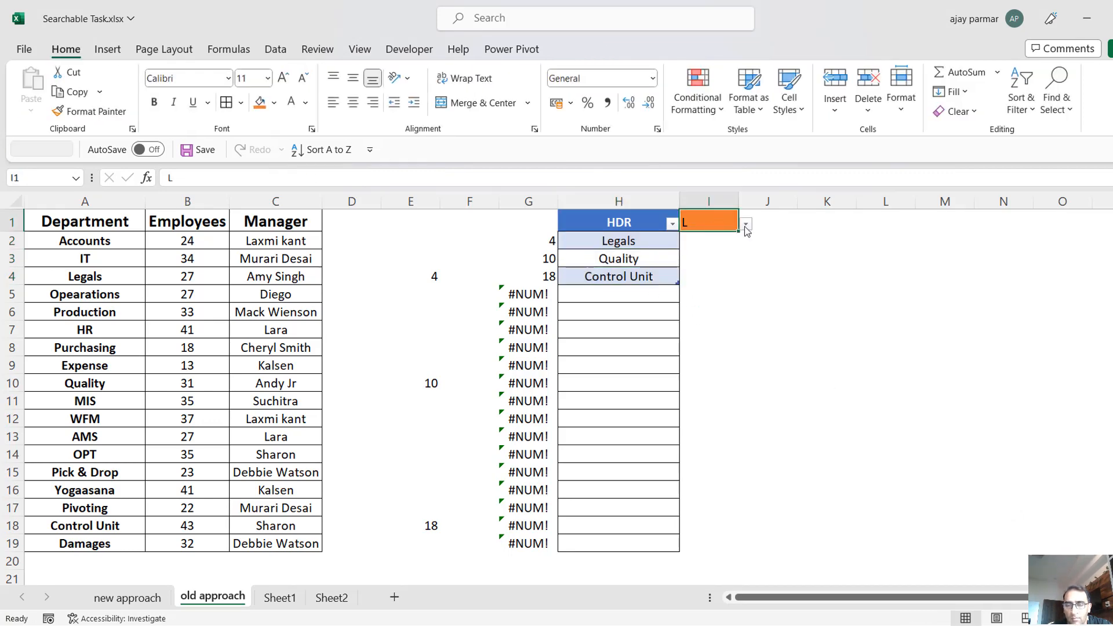
left_click(600, 242)
left_click(579, 50)
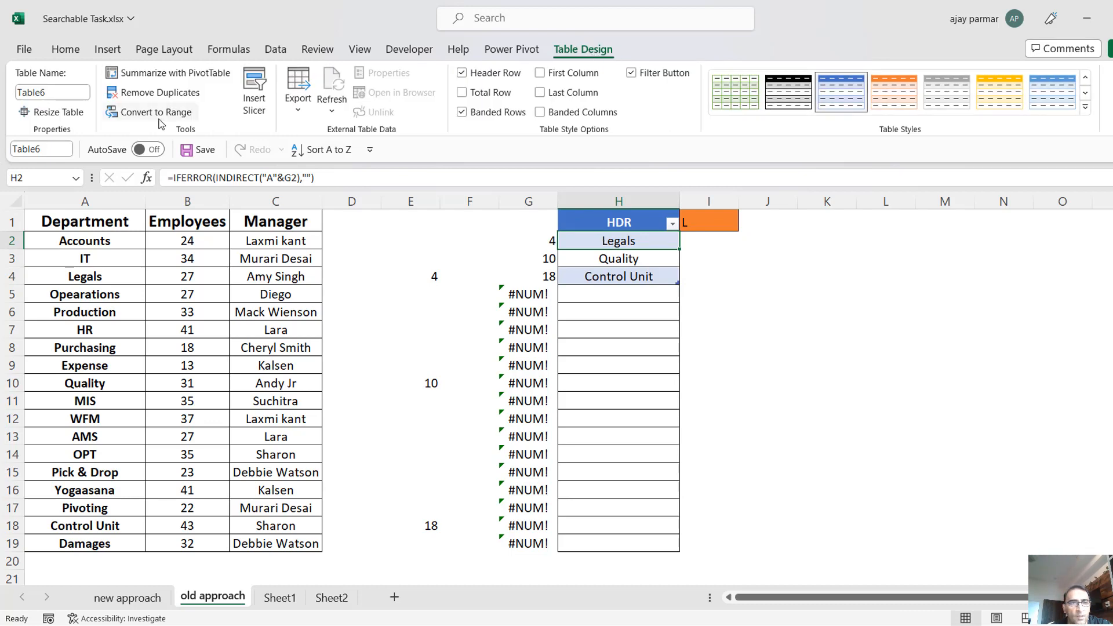
left_click(53, 93)
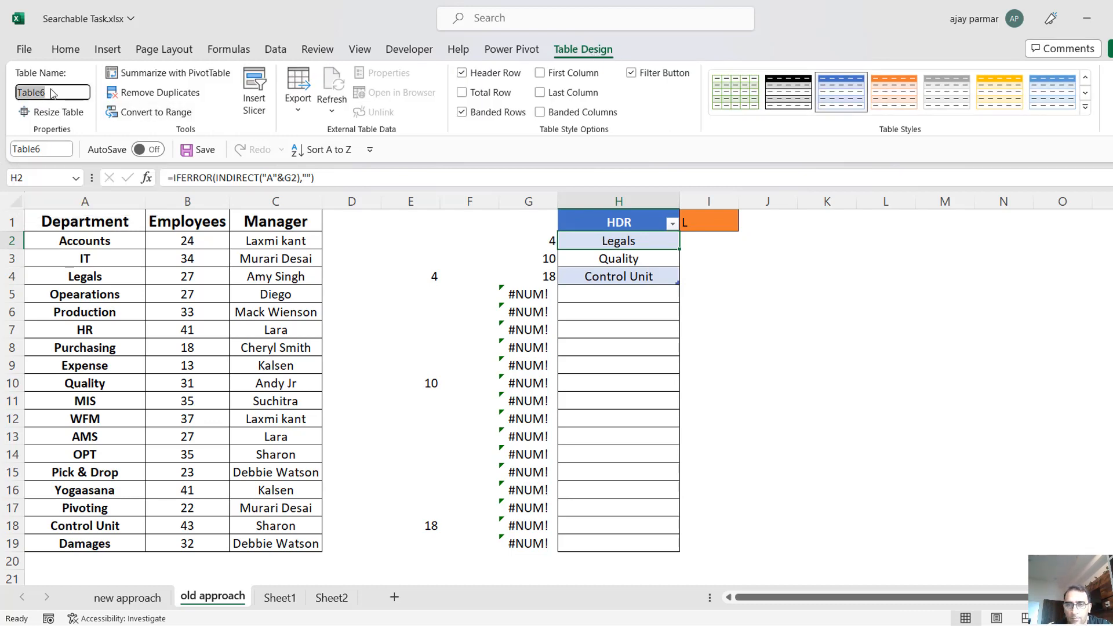
type("MYLIST")
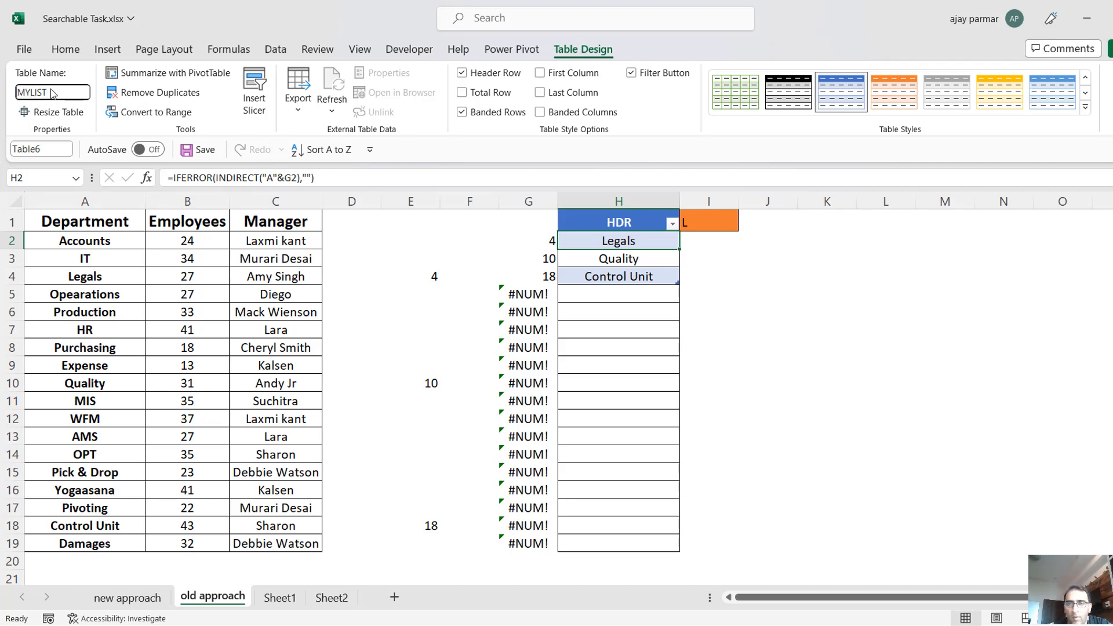
key("Return")
left_click(761, 363)
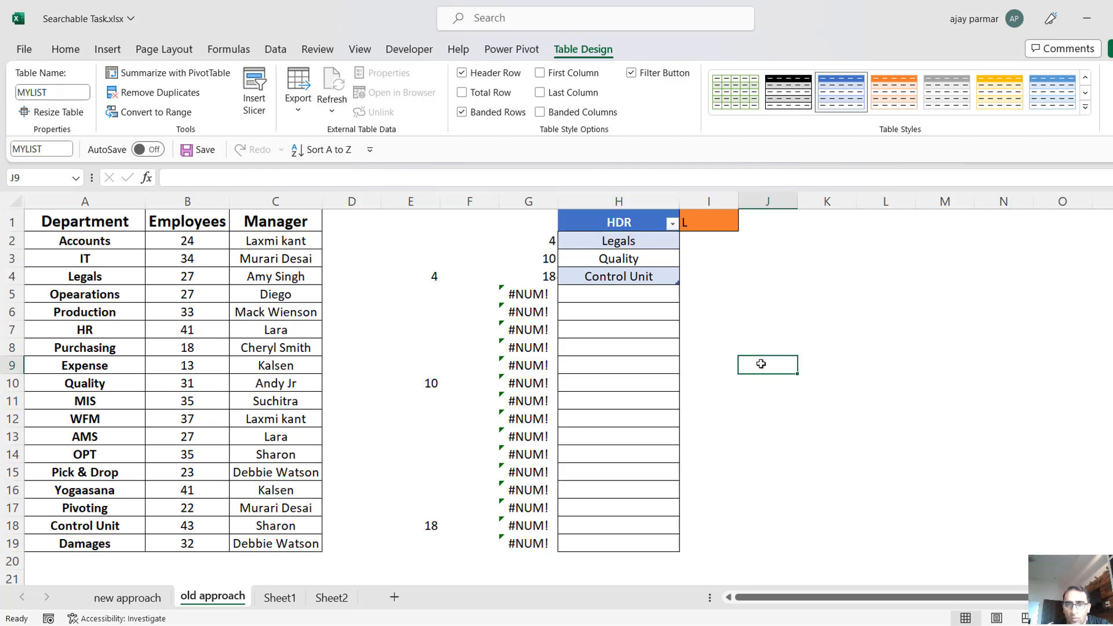
Try the table reference =MYLIST in cell L9 and cancel the entry.
left_click(611, 246)
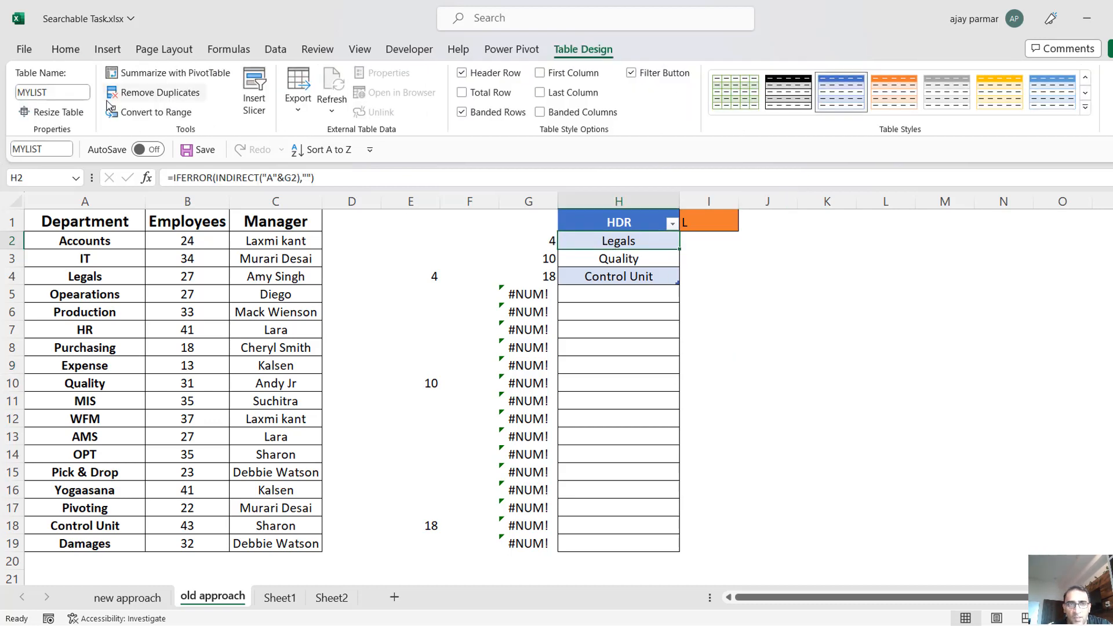
left_click(897, 360)
type("=MYLI")
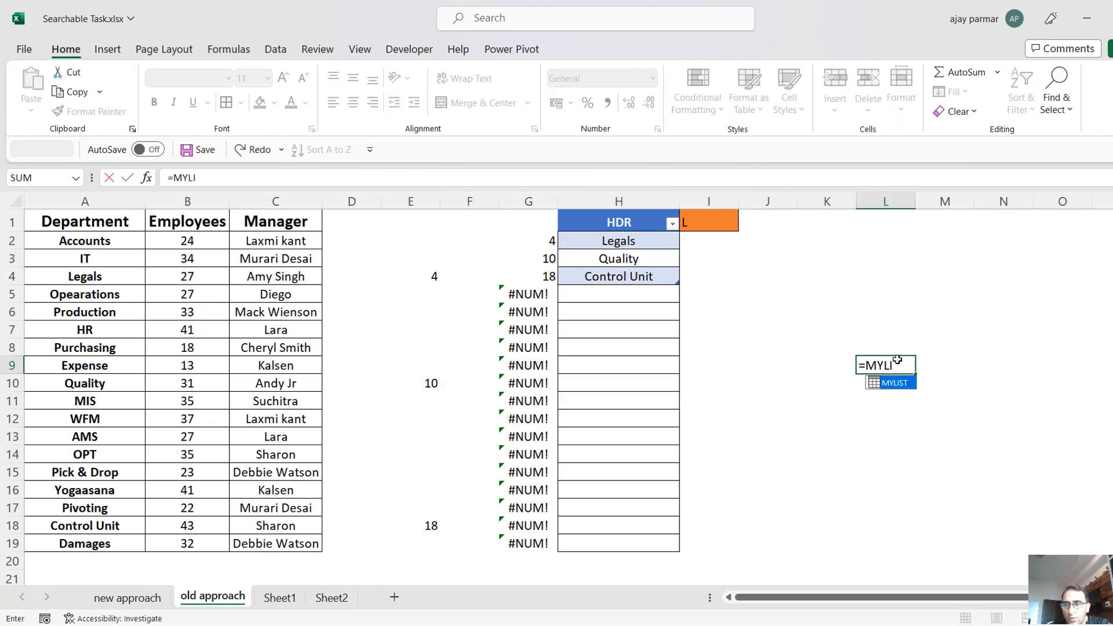
key("Tab")
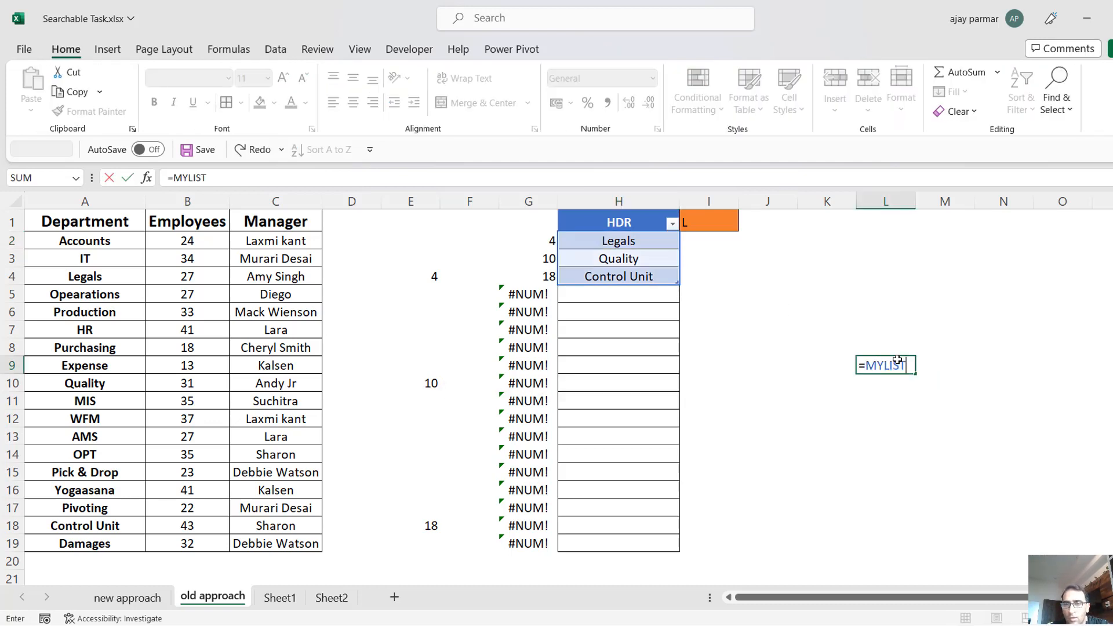
key("Escape")
Define a workbook-scoped name LIST that refers to =MYLIST.
left_click(611, 233)
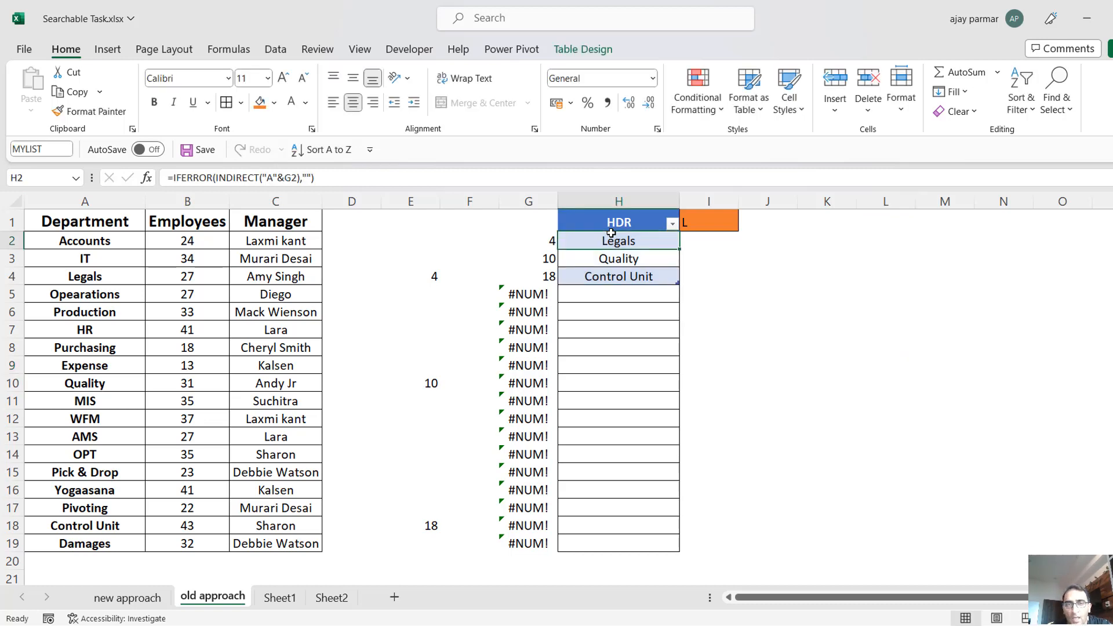
left_click(247, 50)
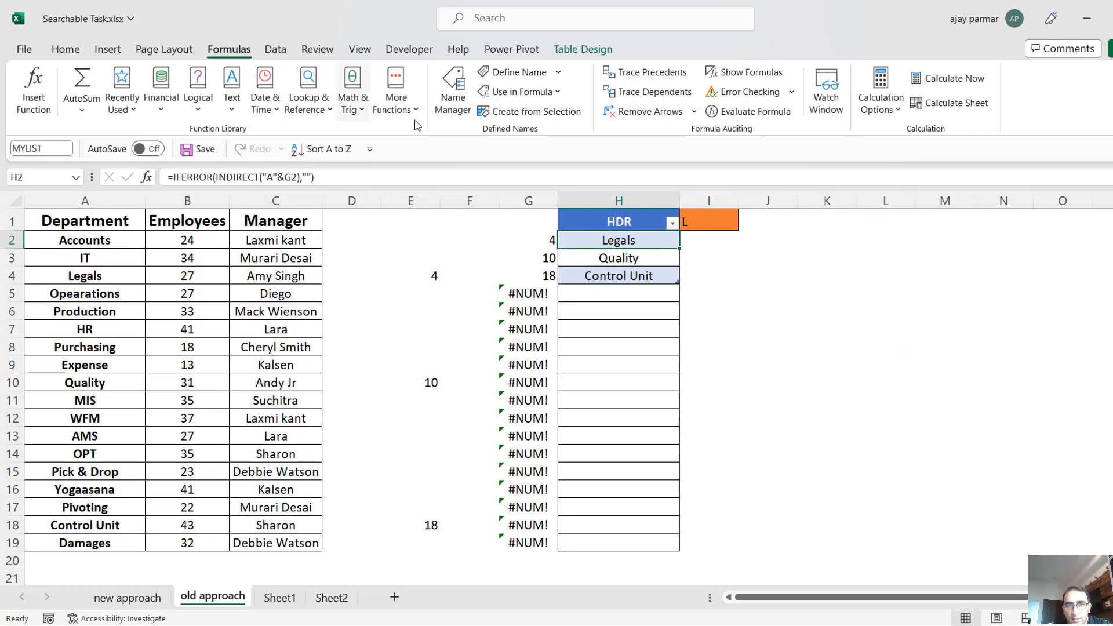
left_click(453, 93)
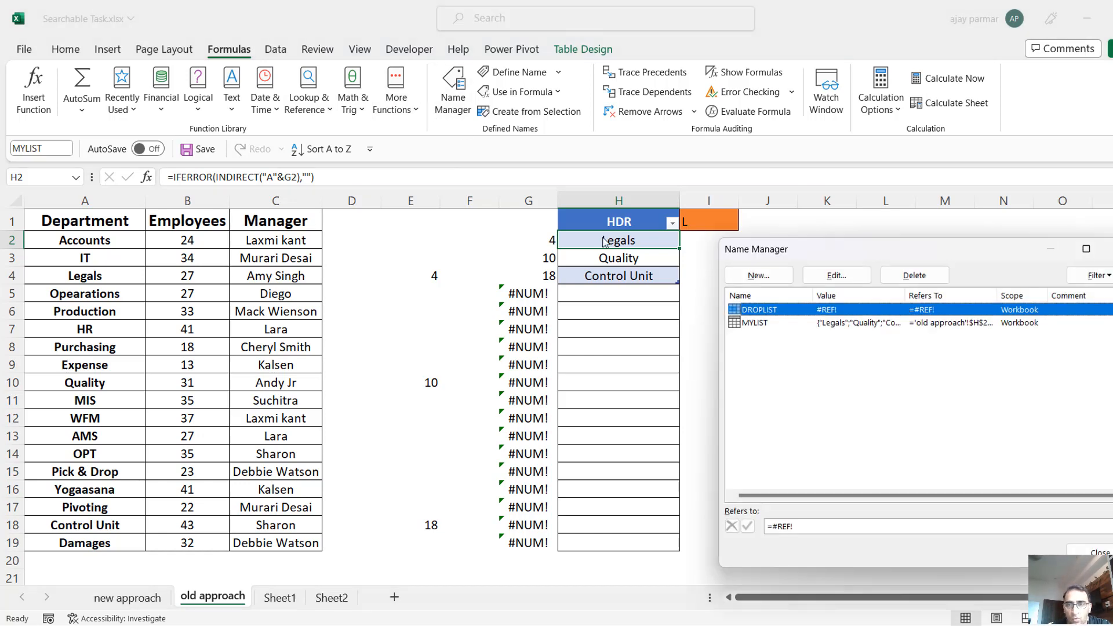
left_click(757, 276)
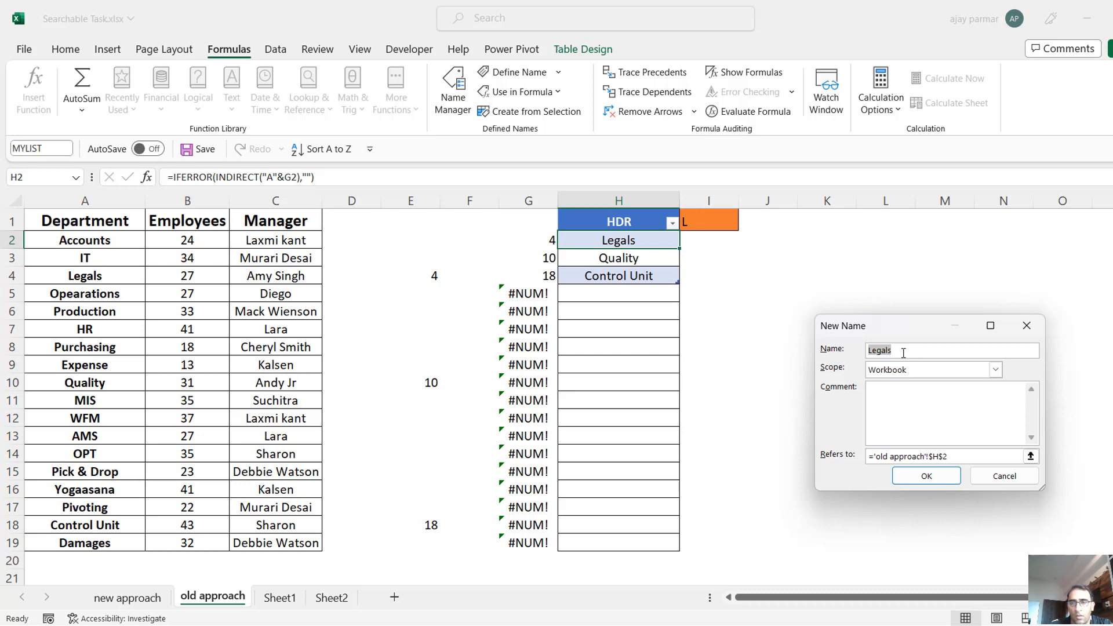
type("LIST")
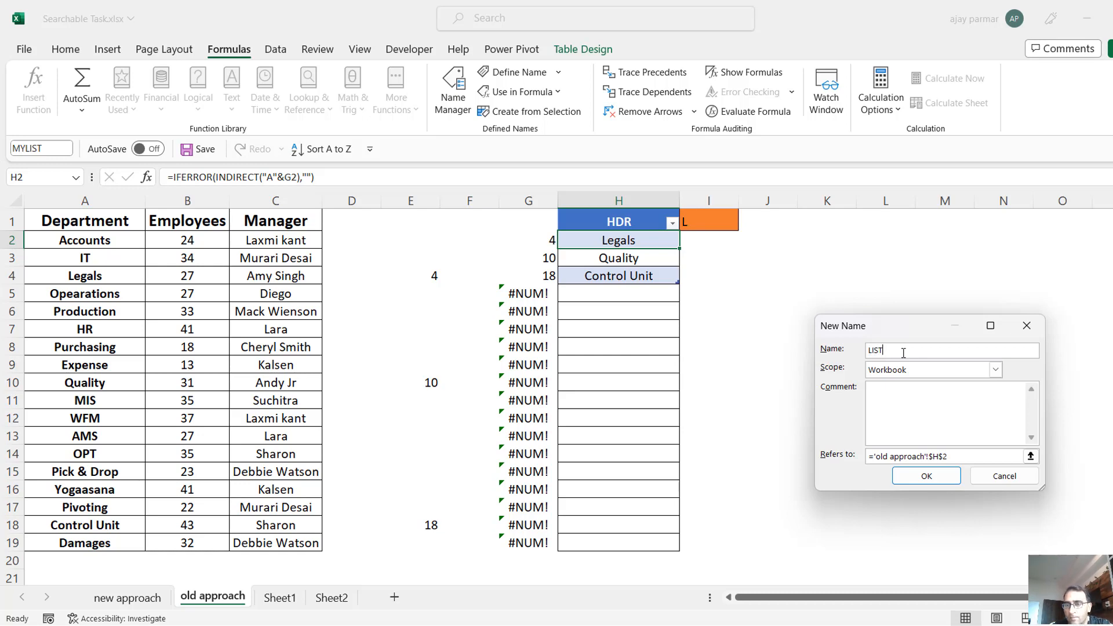
left_click(968, 458)
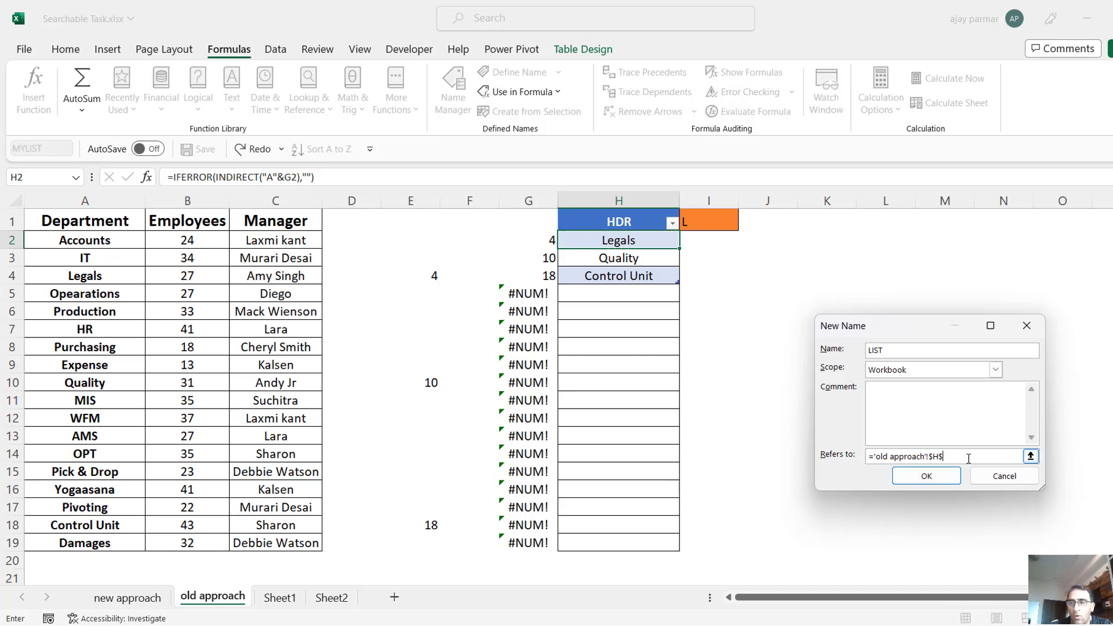
key("BackSpace")
key("BackSpace")
key("BackSpace")
key("BackSpace")
key("BackSpace")
key("BackSpace")
key("BackSpace")
key("BackSpace")
key("BackSpace")
key("BackSpace")
key("BackSpace")
key("BackSpace")
key("BackSpace")
key("BackSpace")
key("BackSpace")
key("BackSpace")
key("BackSpace")
key("BackSpace")
key("BackSpace")
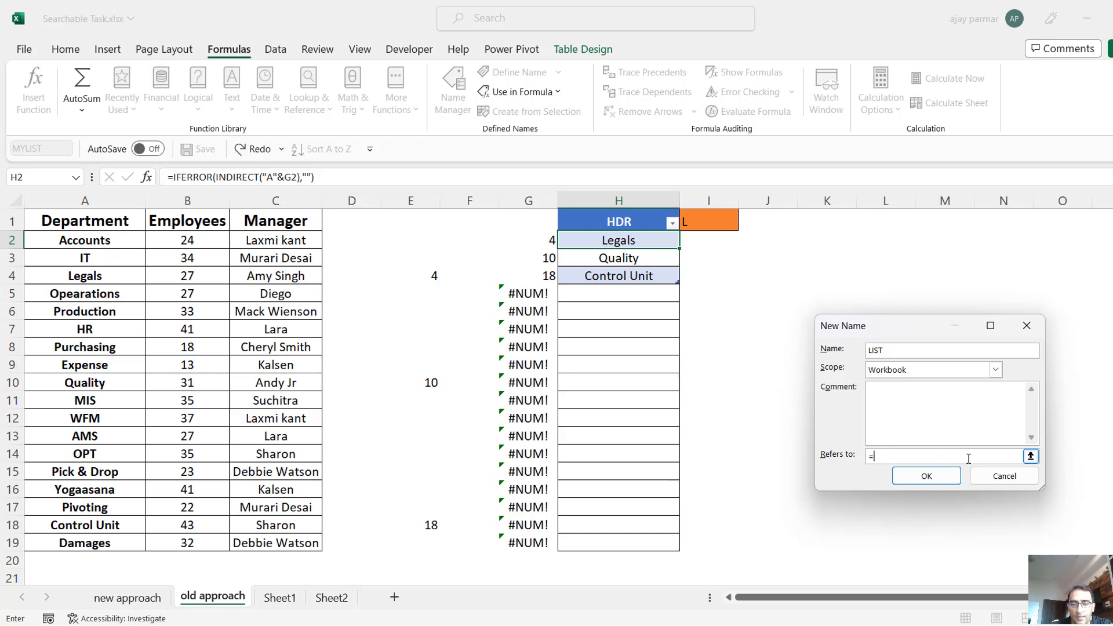
type("MYLIST")
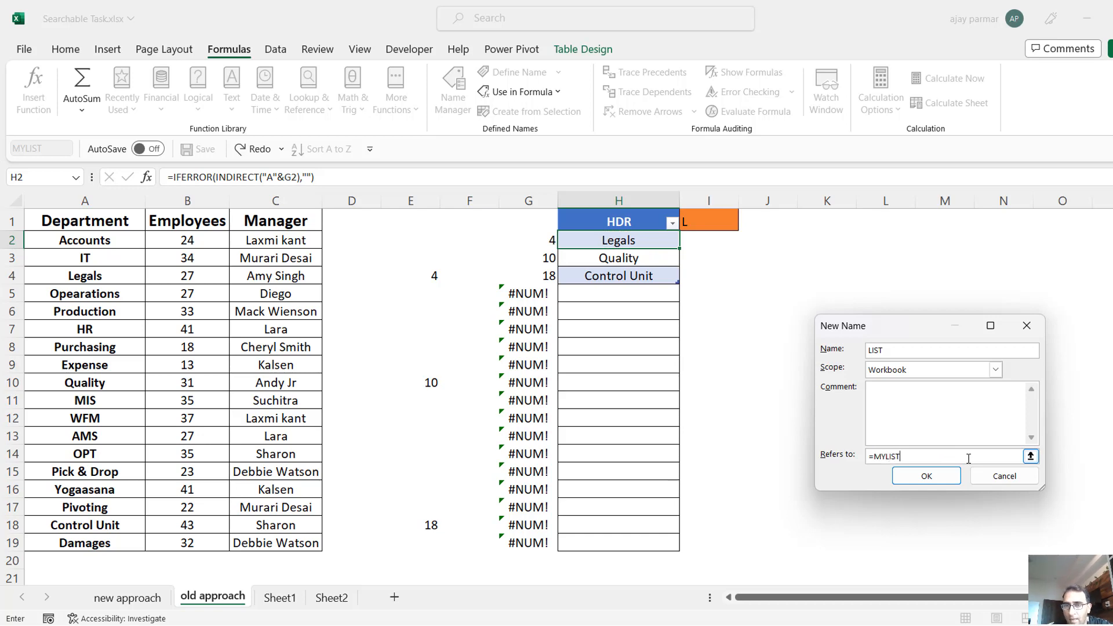
left_click(926, 476)
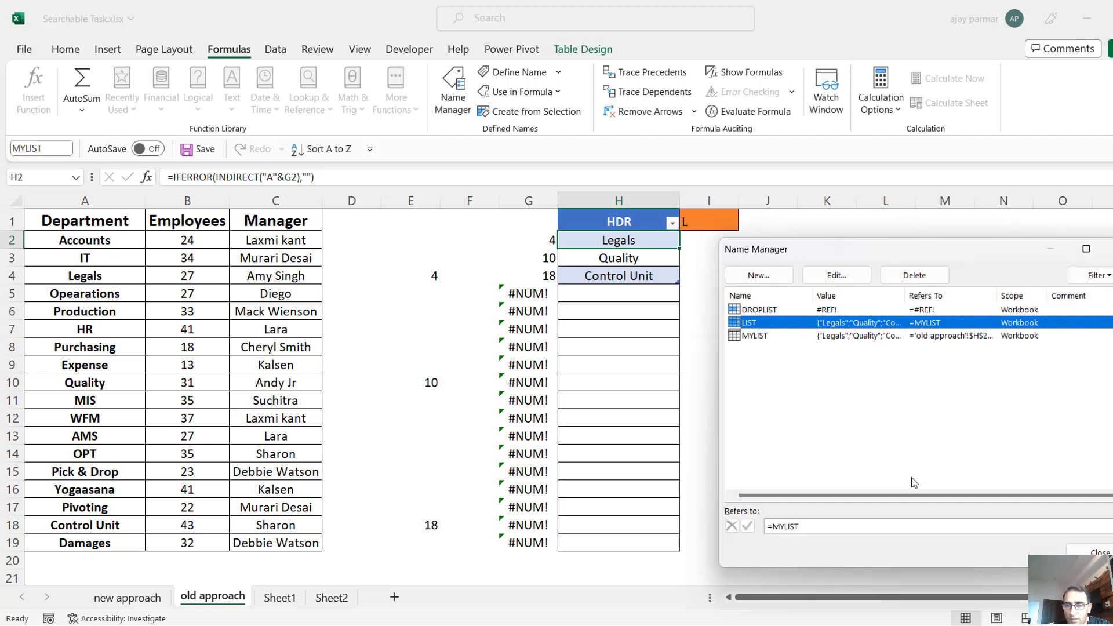
left_click(827, 526)
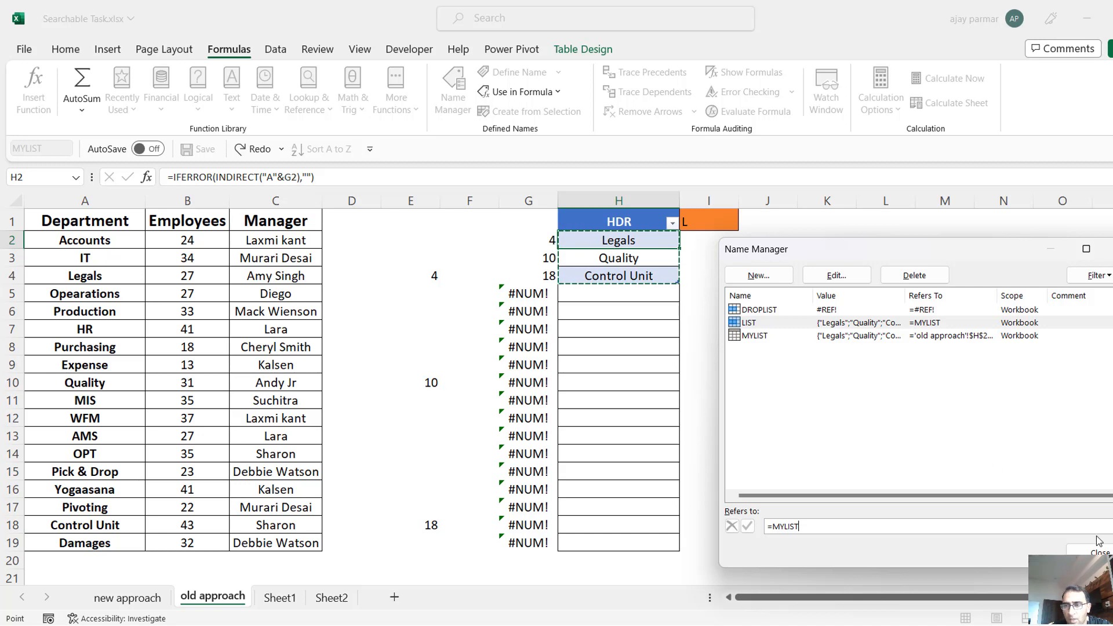
left_click(1089, 553)
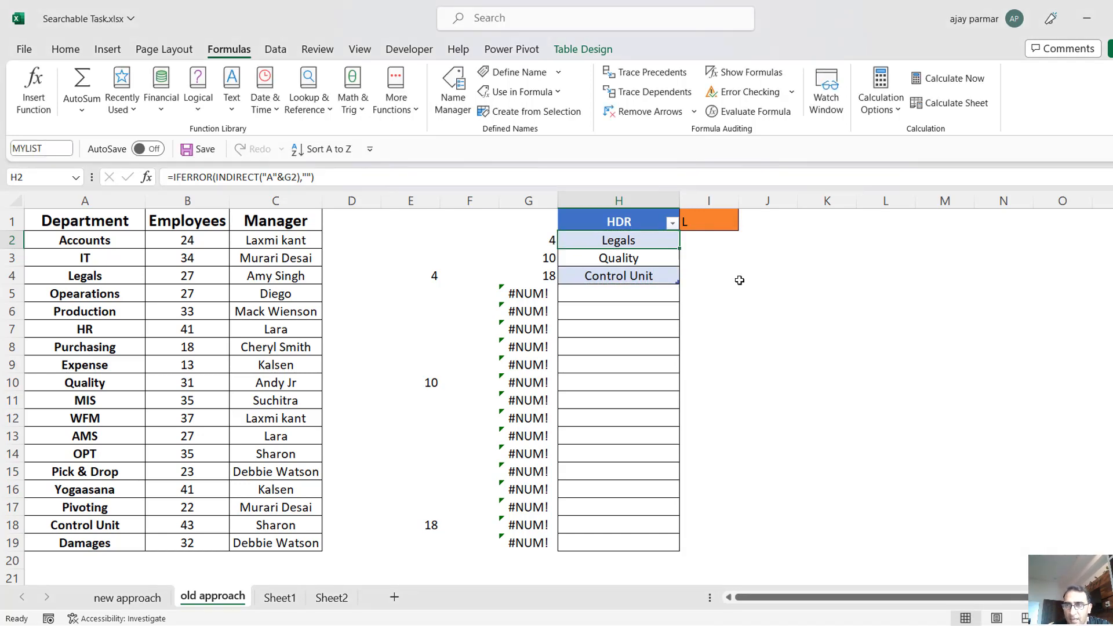
Set the source of I1's list validation to =LIST and check the resulting drop-down.
left_click(741, 279)
left_click(610, 228)
left_click(631, 242)
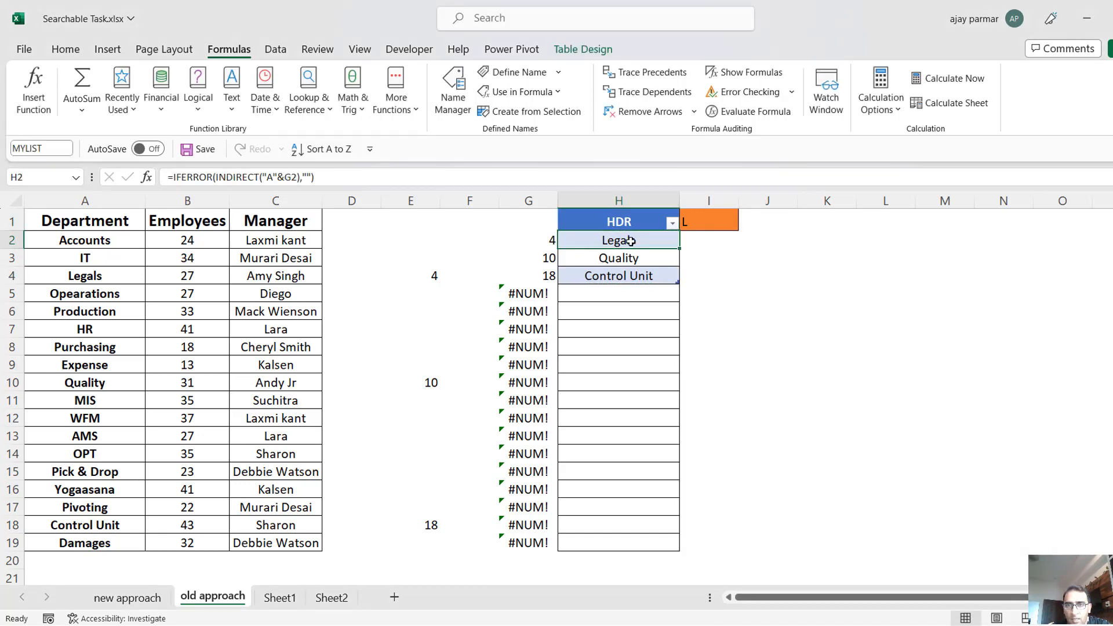
left_click(720, 227)
key("alt+d")
key("l")
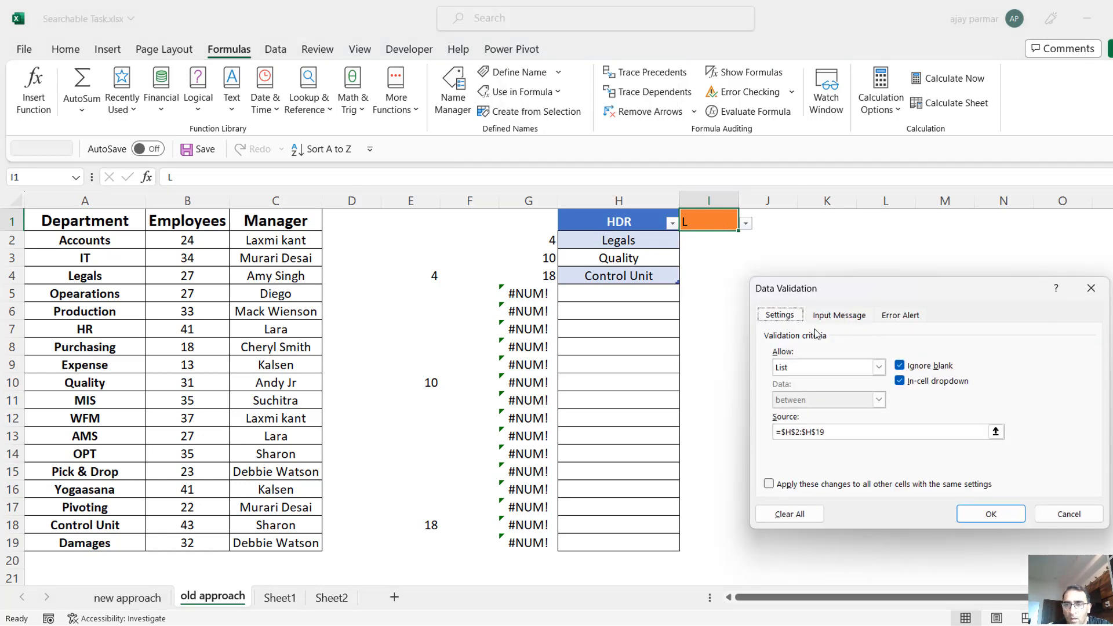
left_click(834, 436)
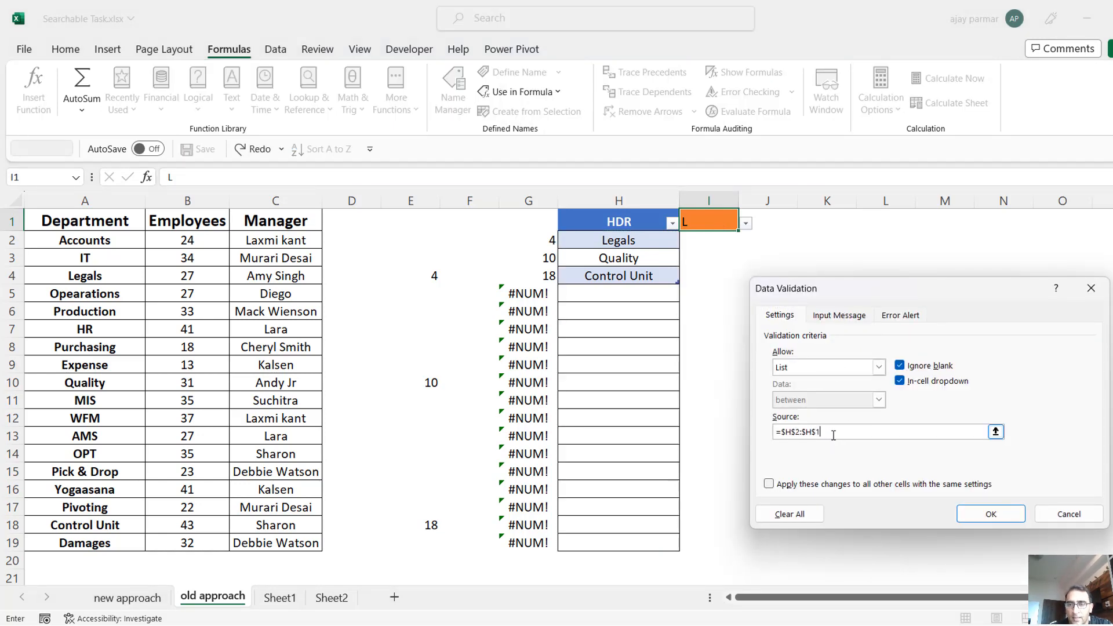
key("BackSpace")
key("BackSpace")
key("BackSpace")
key("BackSpace")
key("BackSpace")
key("BackSpace")
key("BackSpace")
key("BackSpace")
key("BackSpace")
key("BackSpace")
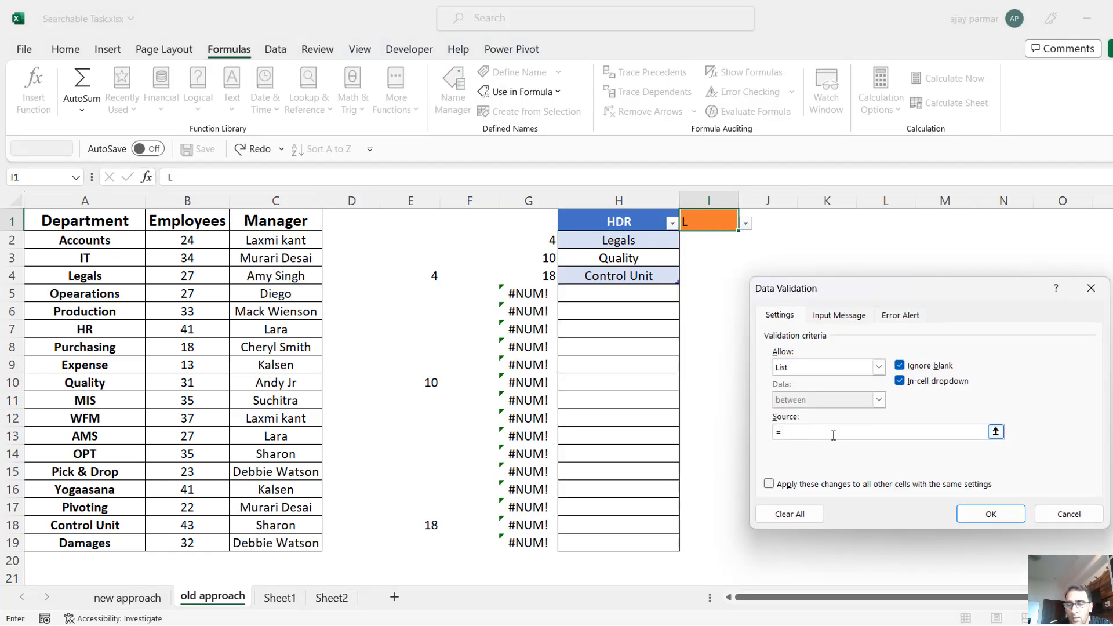
type("LIST")
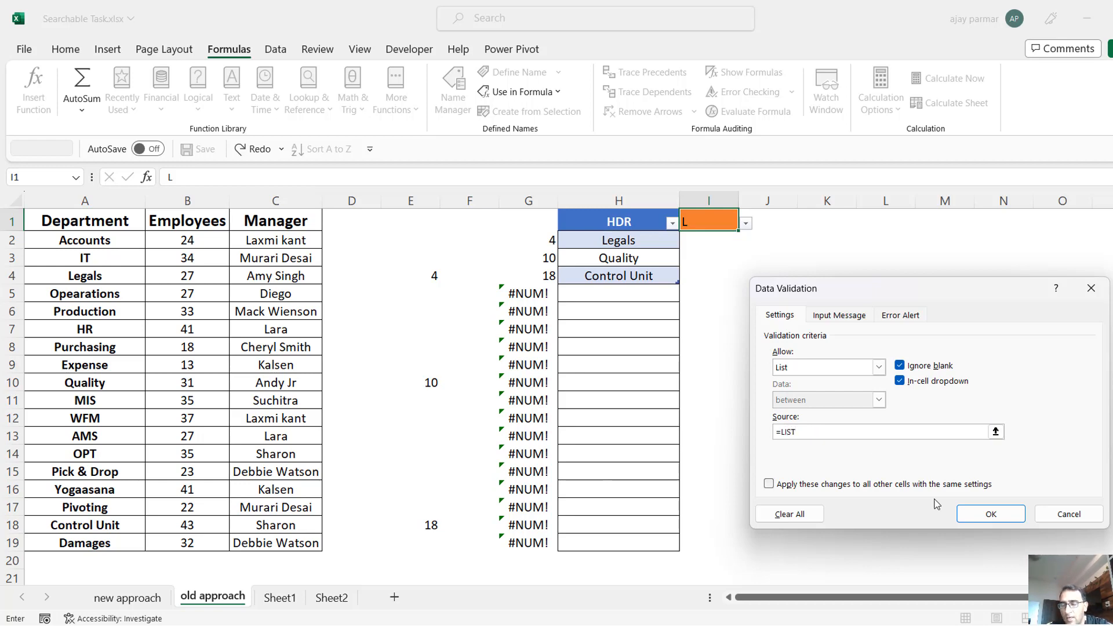
left_click(1003, 518)
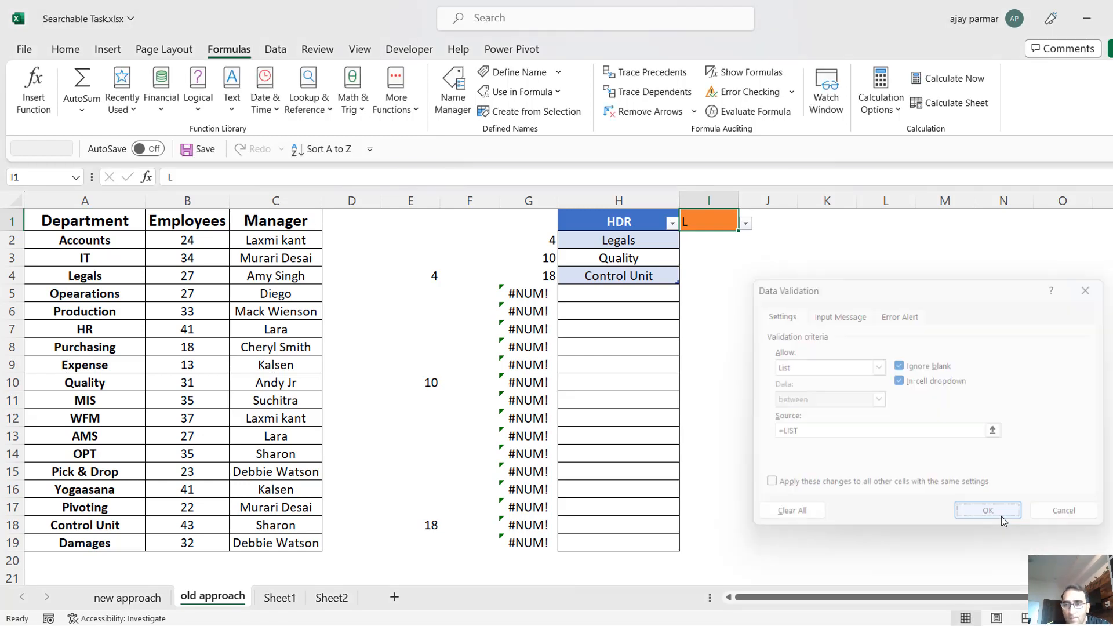
left_click(746, 224)
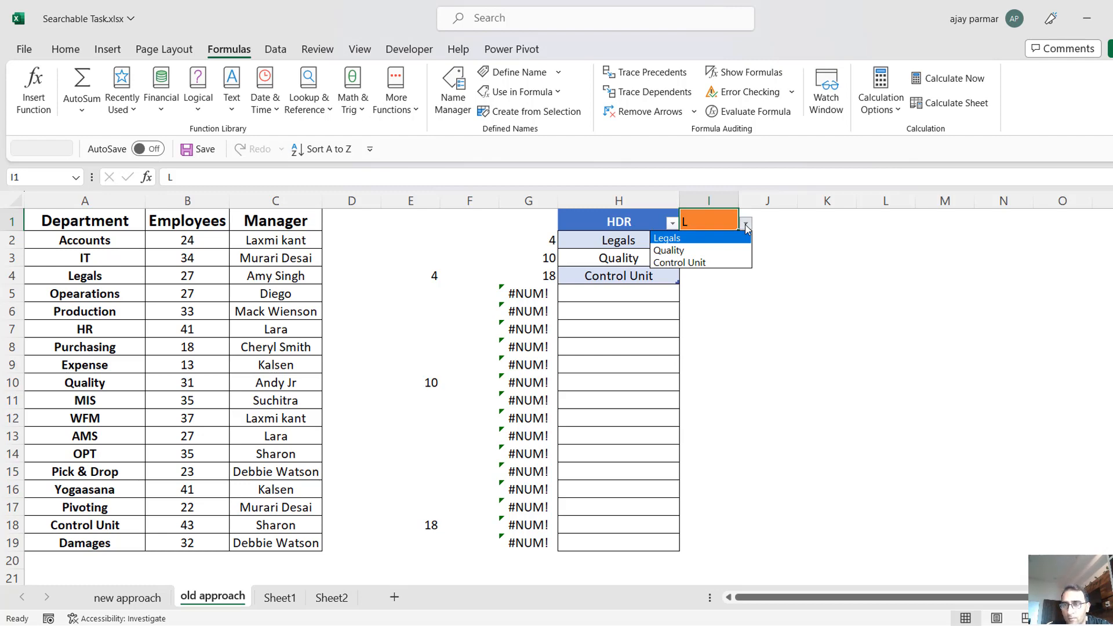
left_click(745, 225)
Move the search cell from I1 to L1, enter A in it and check its drop-down list.
left_click_drag(702, 231, 873, 226)
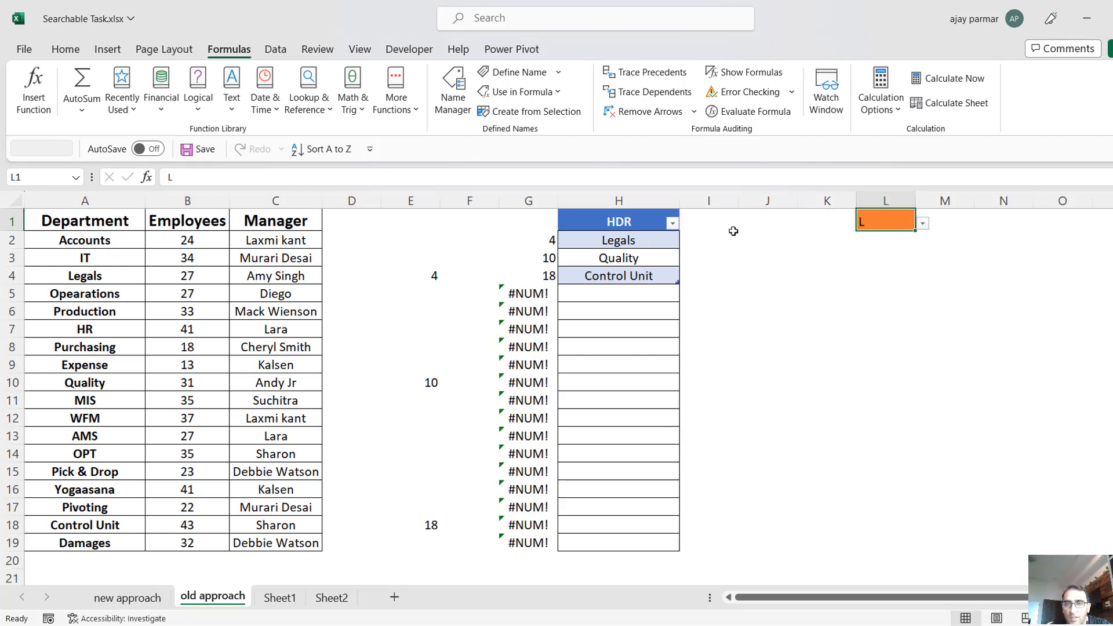
type("A")
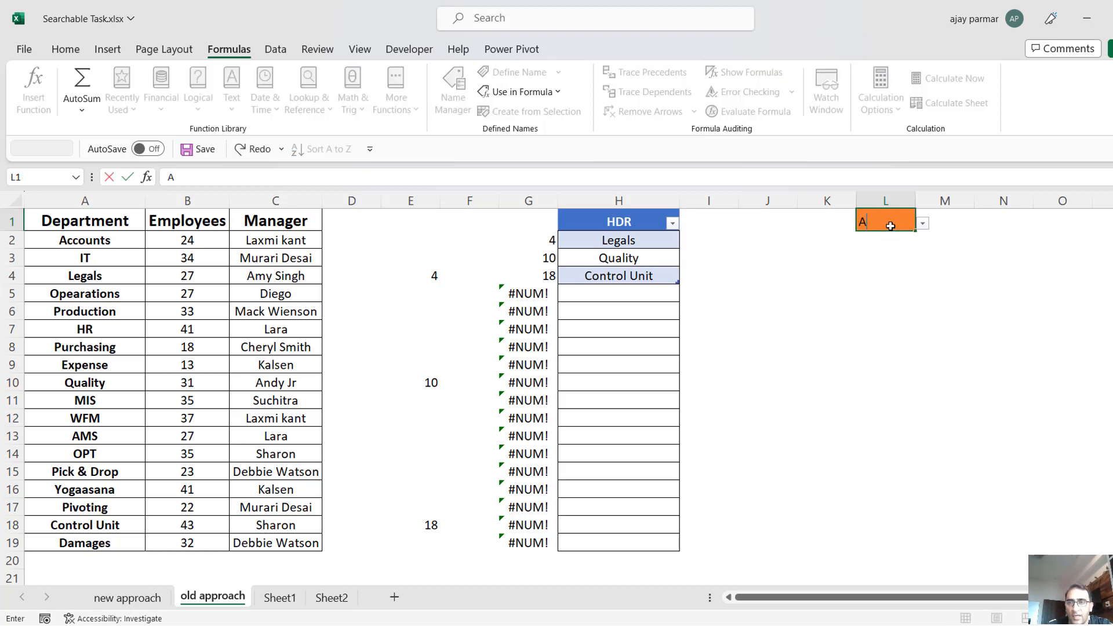
left_click(923, 224)
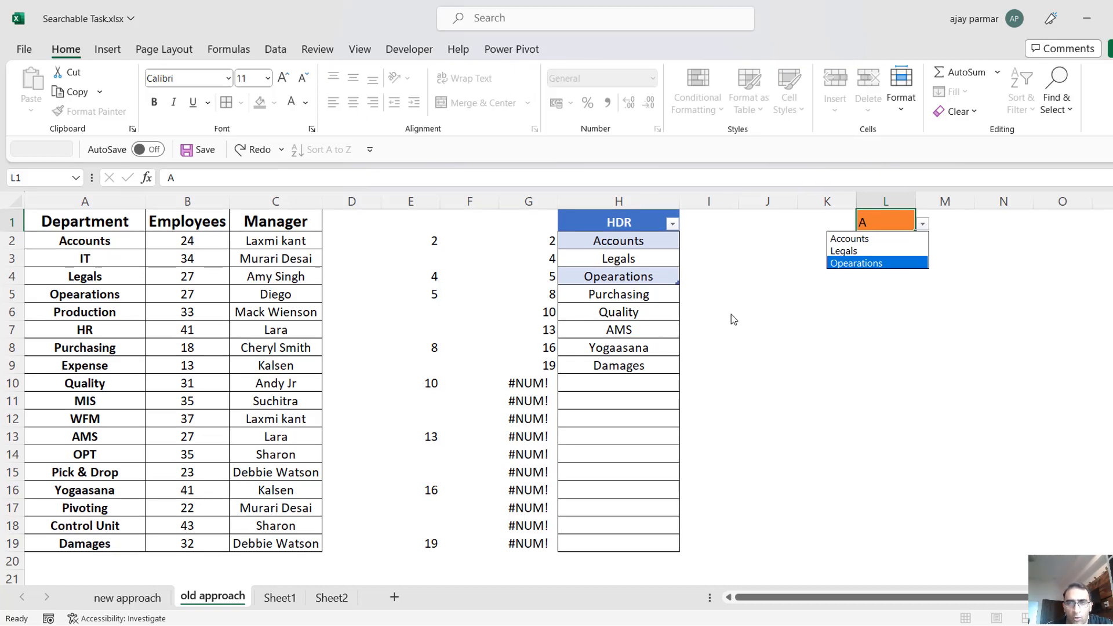
key("Escape")
Select the results in H5:H9, directly below the MYLIST table, and clear them.
left_click(632, 294)
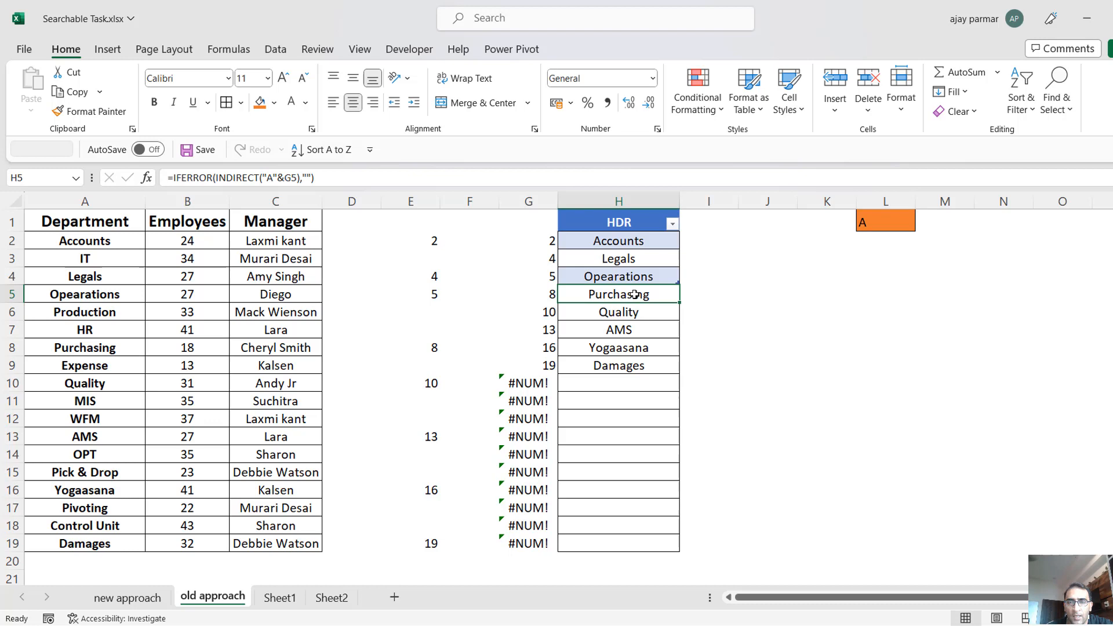
left_click(633, 369, "shift")
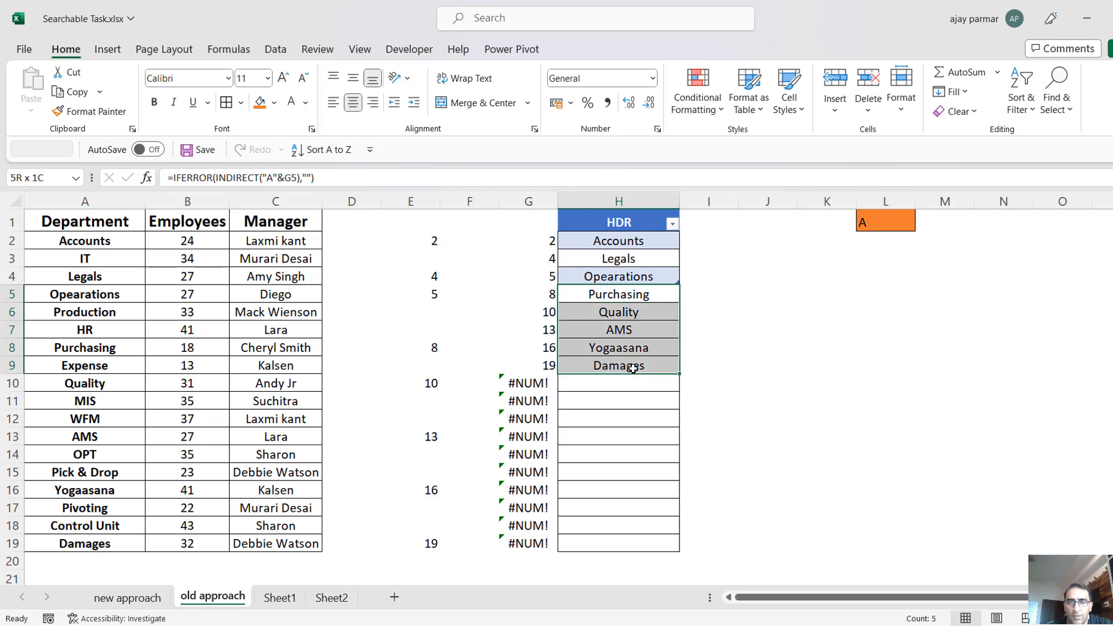
left_click(638, 260)
key("Down")
key("Down")
key("Down")
key("Up")
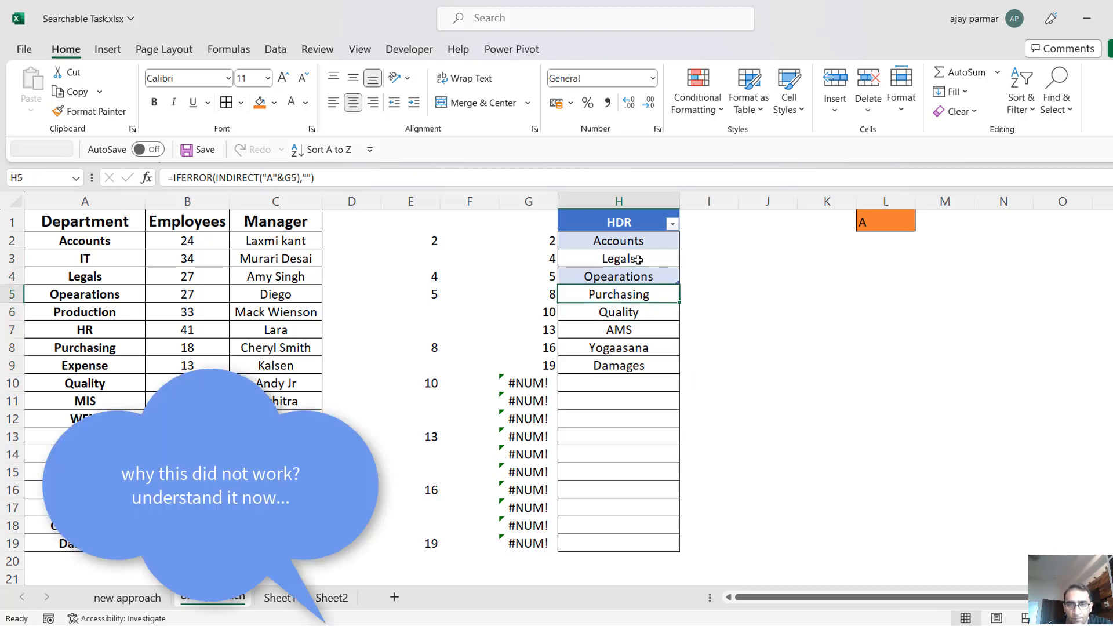
key("shift+Down")
key("shift+Down")
key("shift+Down")
key("shift+Down")
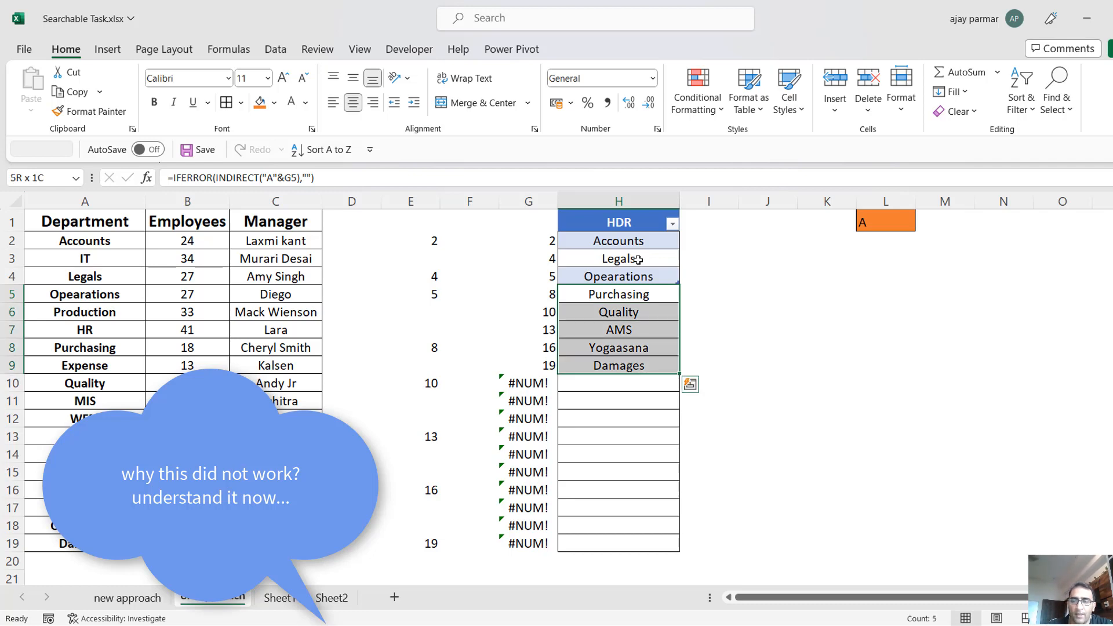
key("Delete")
Test the table's automatic expansion with the manual entries GGG in H5 and DD in H6.
key("shift+Up")
key("shift+Up")
key("shift+Up")
key("shift+Up")
type("GGG")
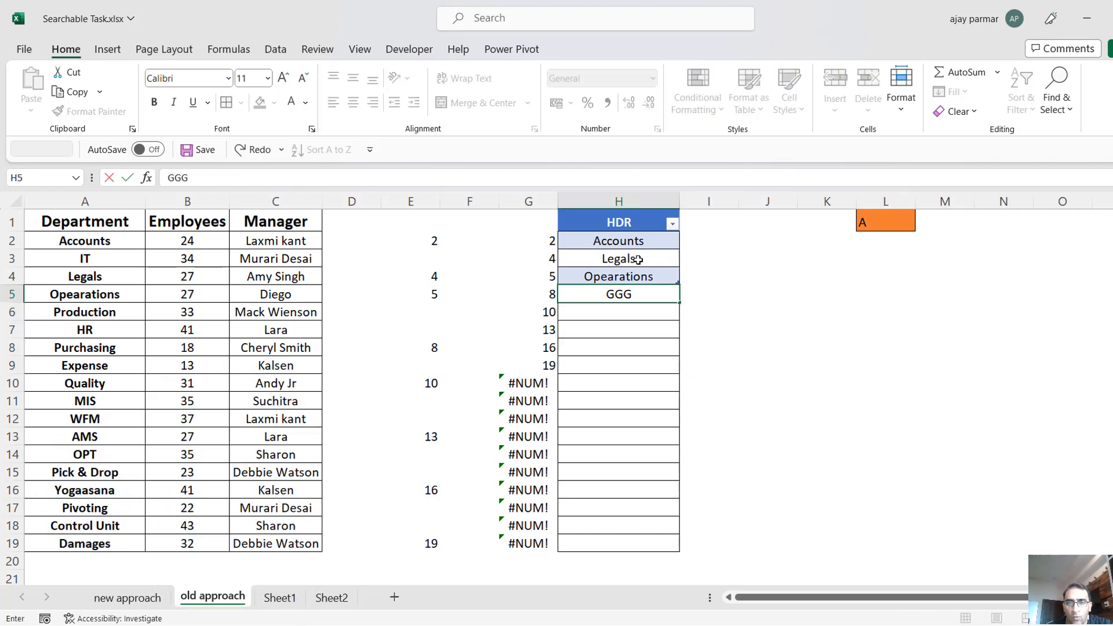
key("Return")
type("DD")
key("Return")
key("Up")
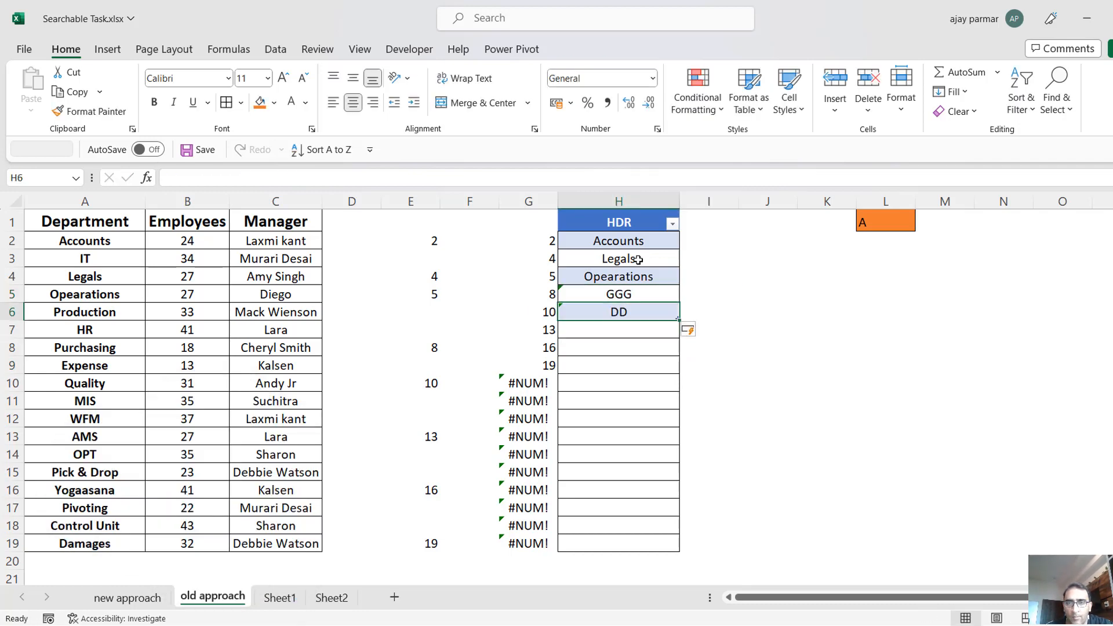
key("Up")
key("Down")
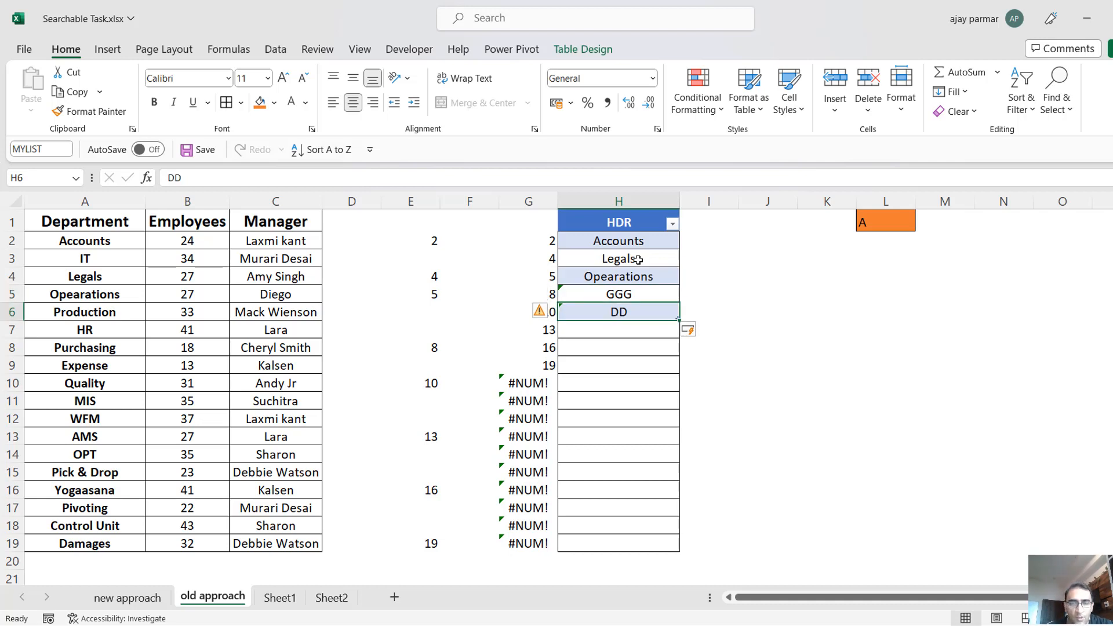
Undo the test entries in H5 and H6 and restore the cleared results in H5:H9.
key("ctrl+z")
key("ctrl+z")
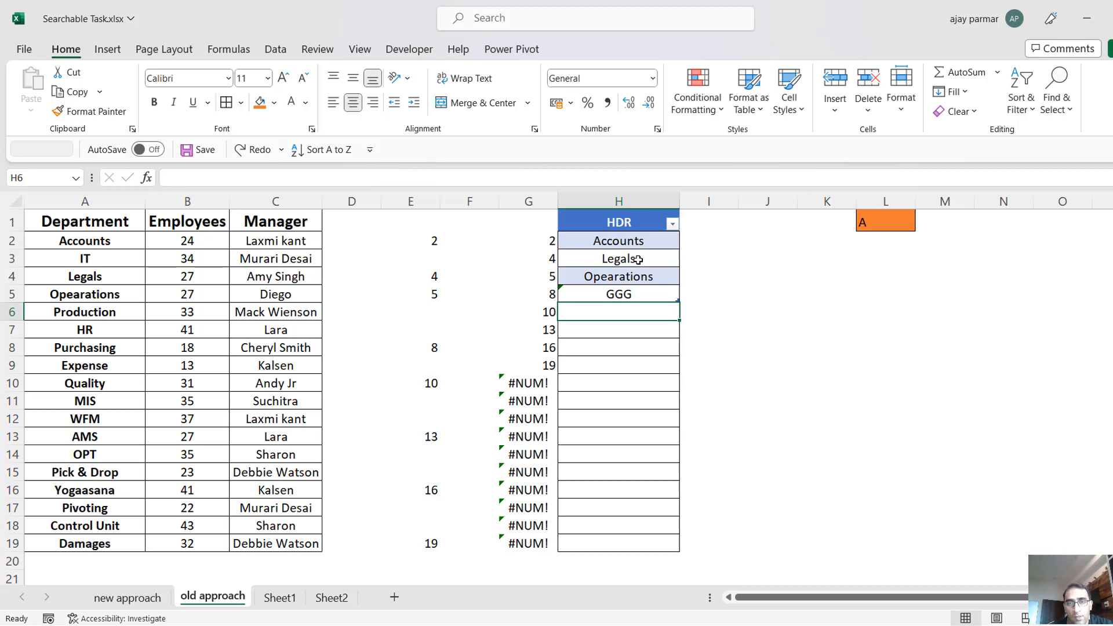
key("ctrl+z")
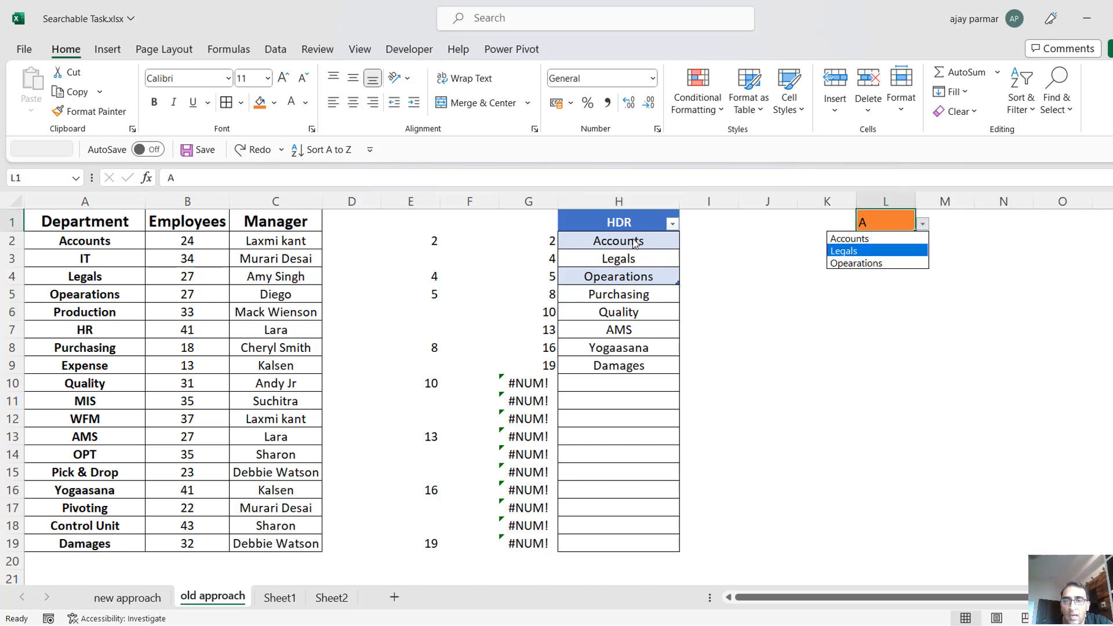
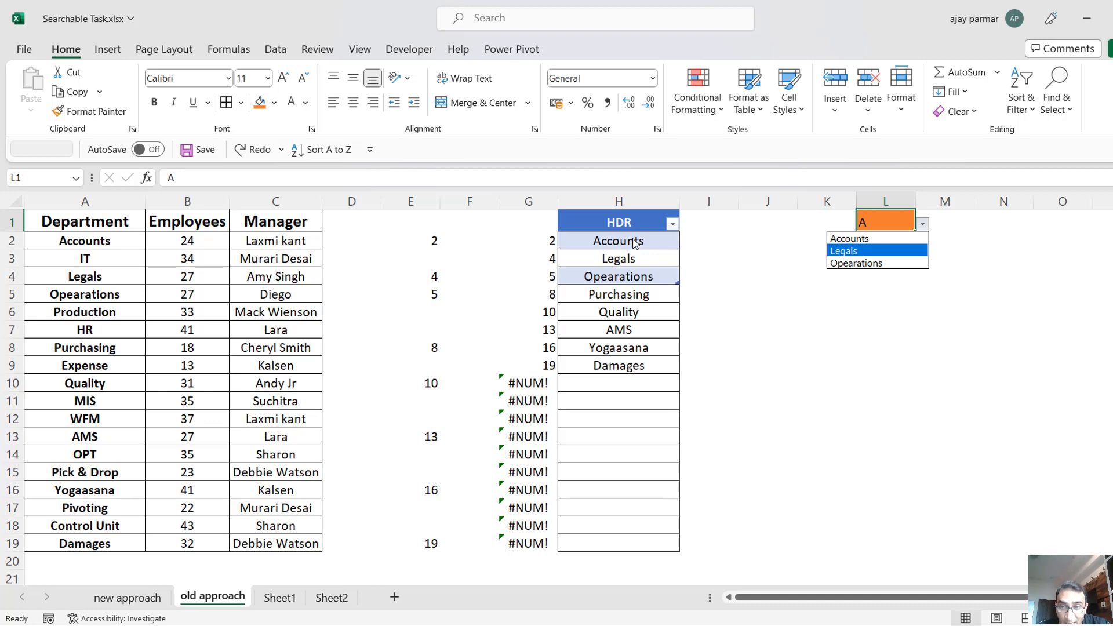
Convert the MYLIST table in column H to a normal range and check the formulas in its cells.
left_click(635, 242)
left_click(635, 242)
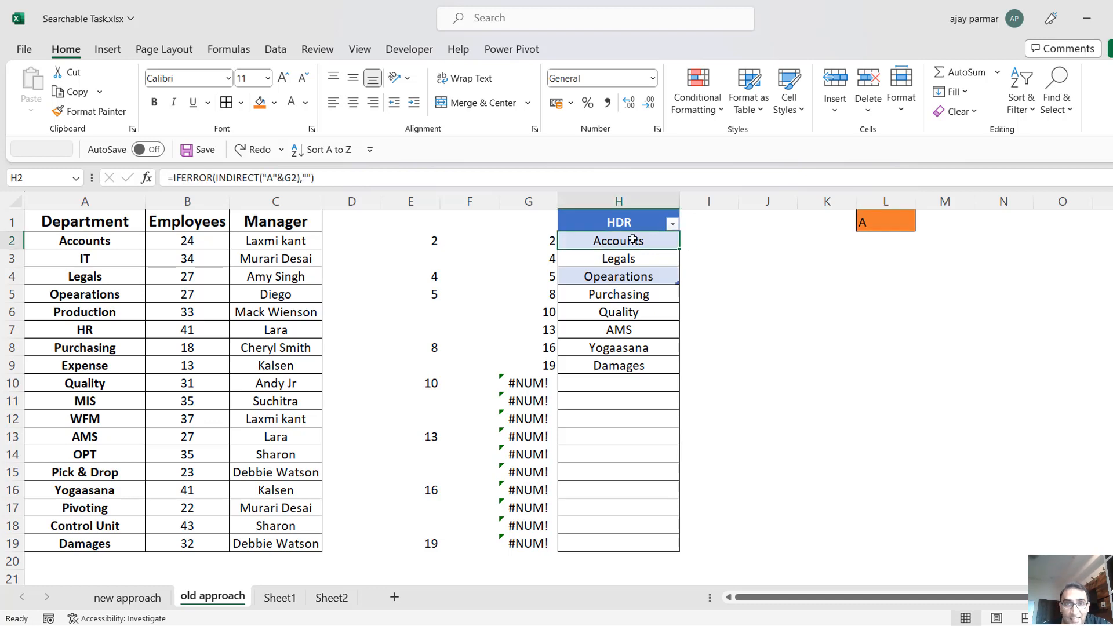
left_click(583, 51)
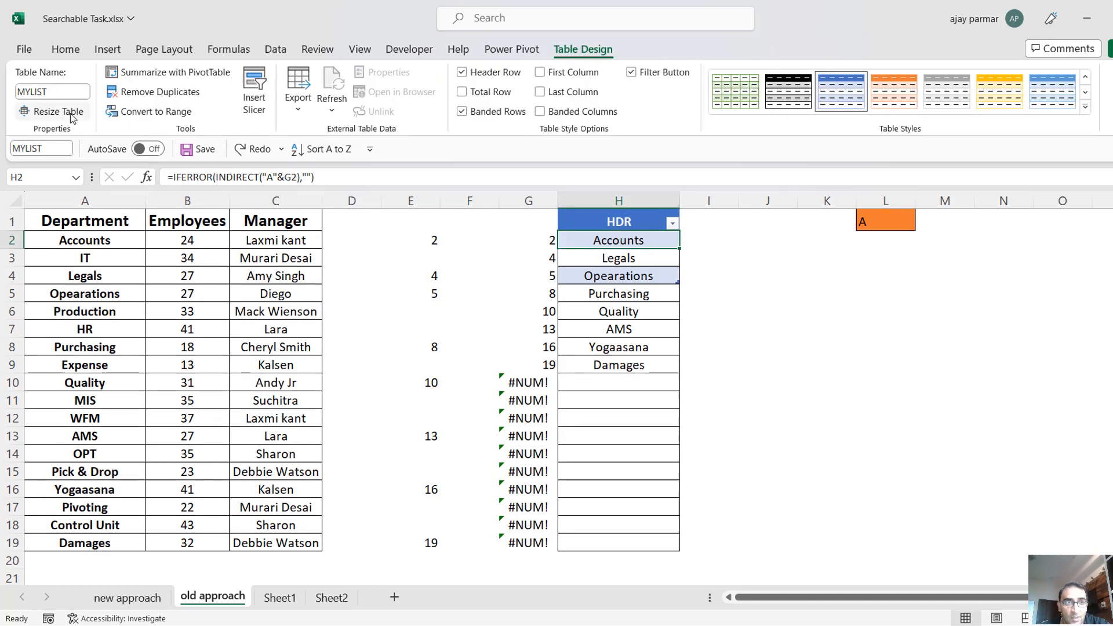
left_click(184, 113)
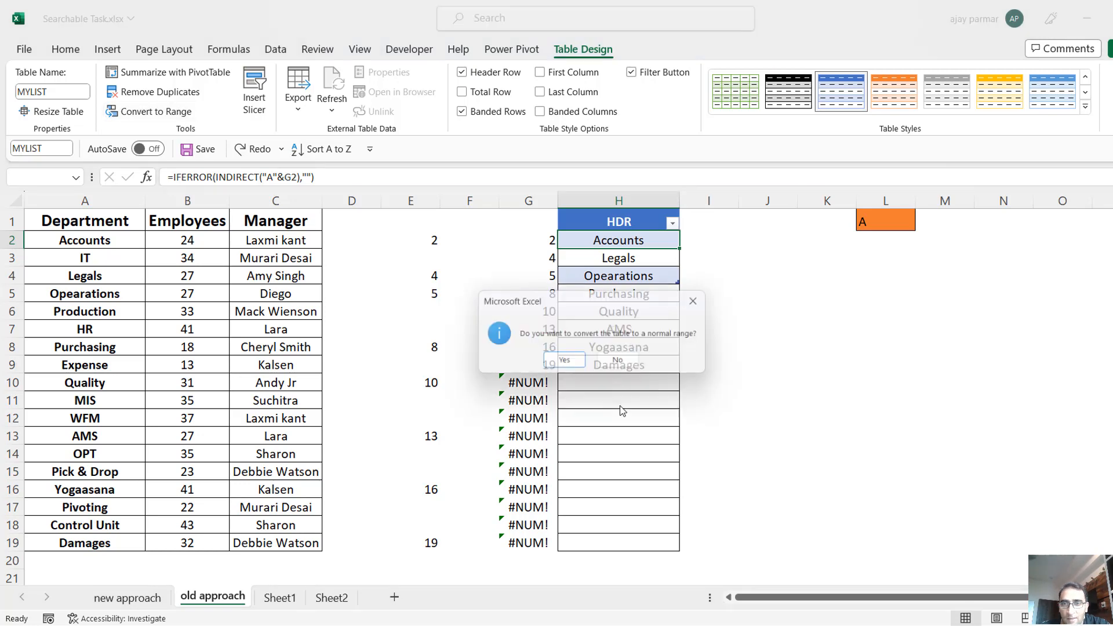
left_click(559, 362)
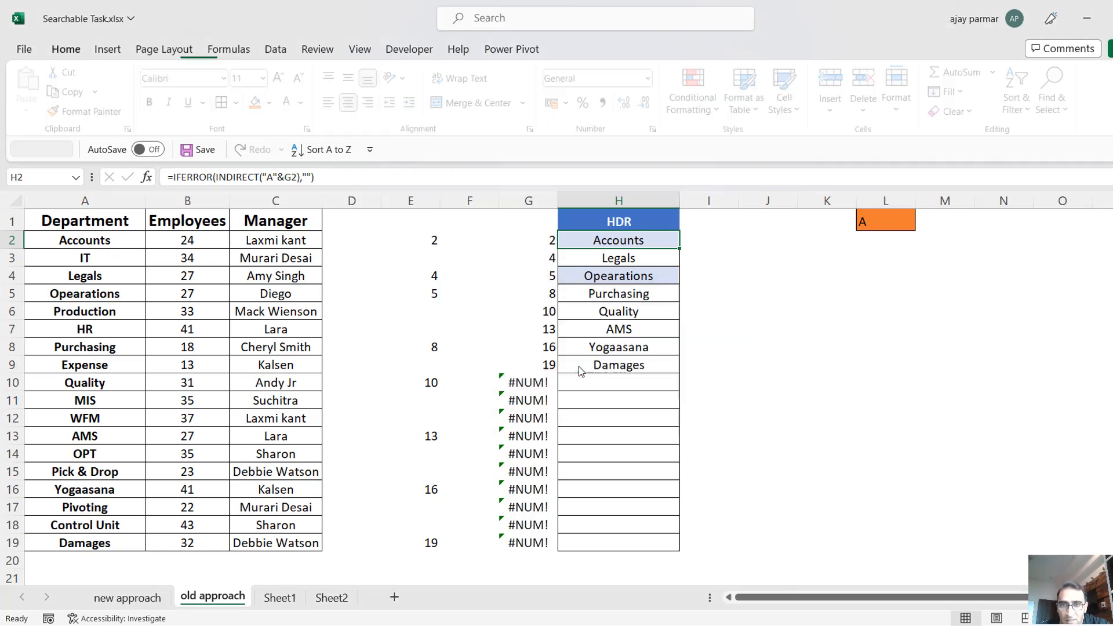
left_click(631, 340)
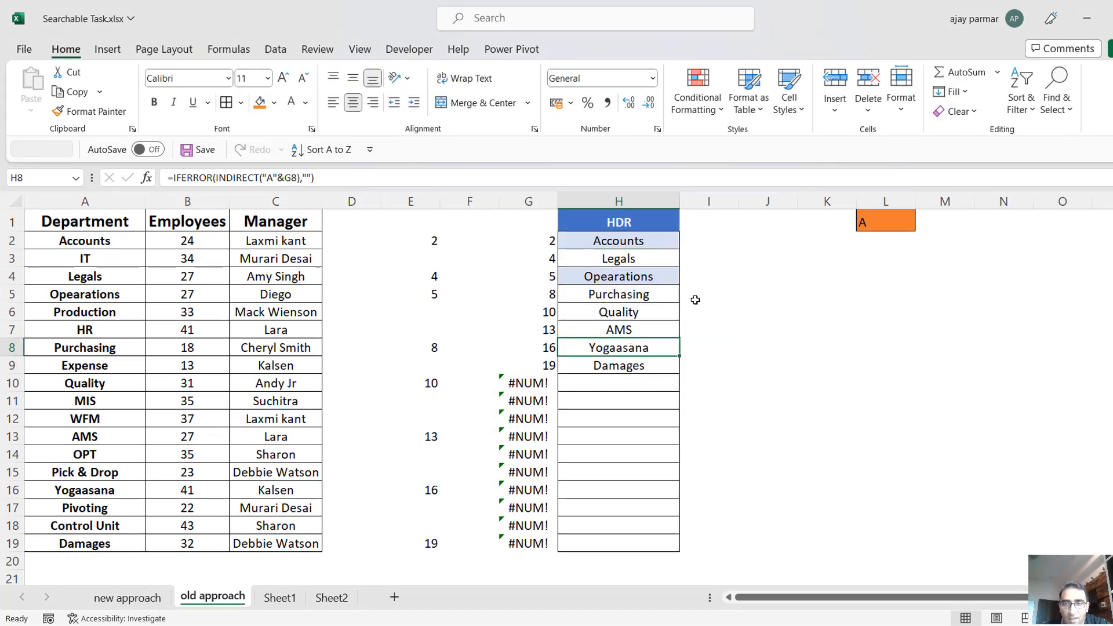
left_click(617, 261)
left_click(607, 245)
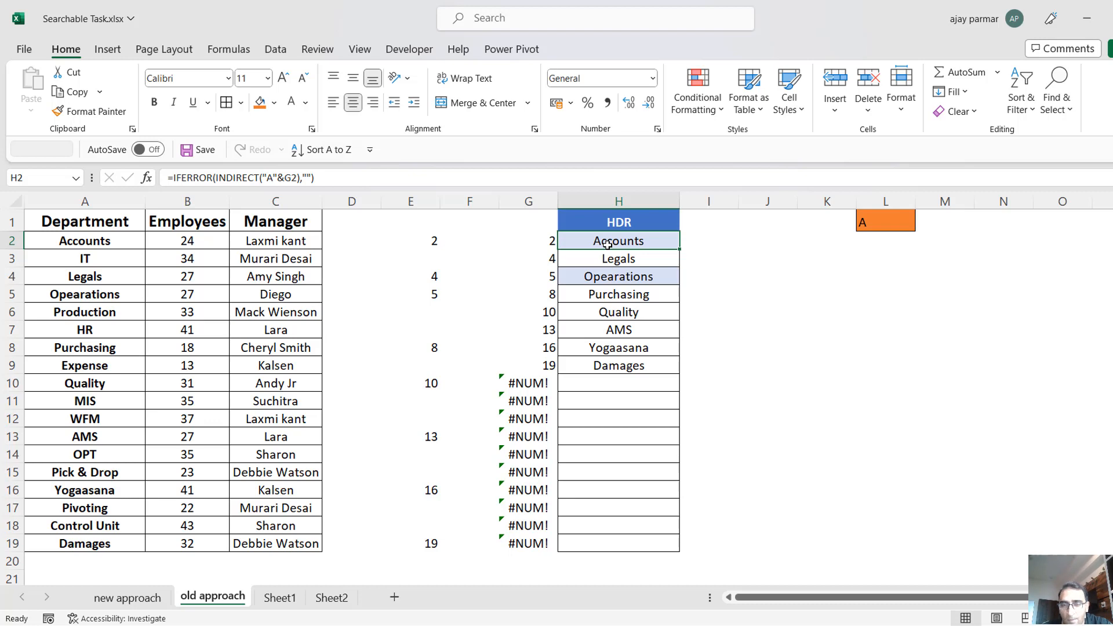
Enter =OFFSET(H1,1,0,COUNTA(H2:H19),1) in L7 to return the results listed below the HDR header, and look through the output.
left_click(857, 322)
type("=OFFSET(")
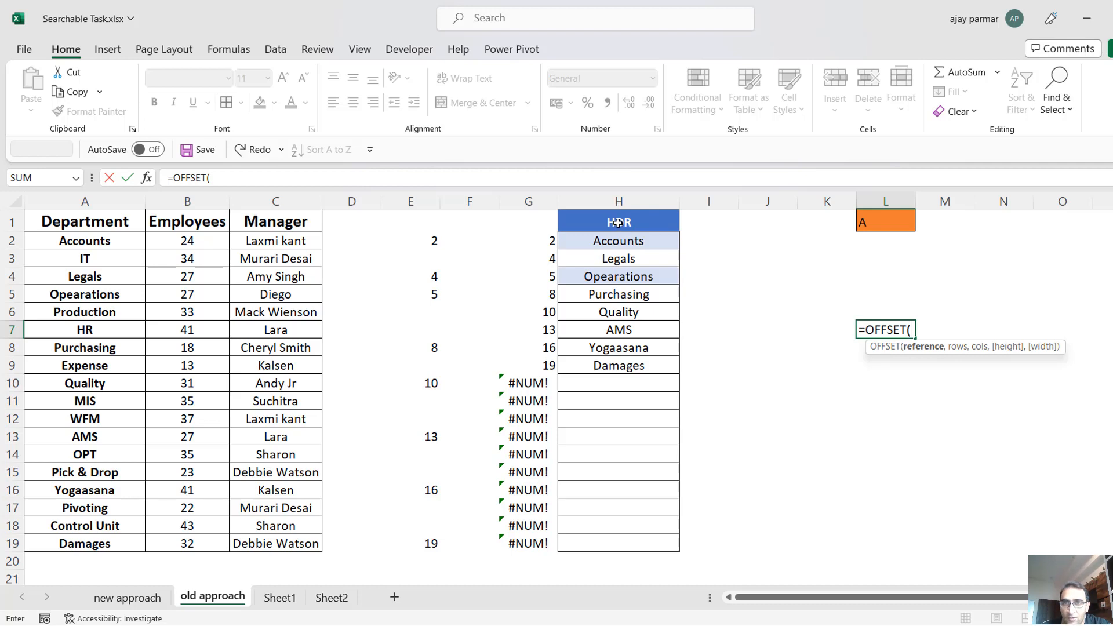
left_click(618, 223)
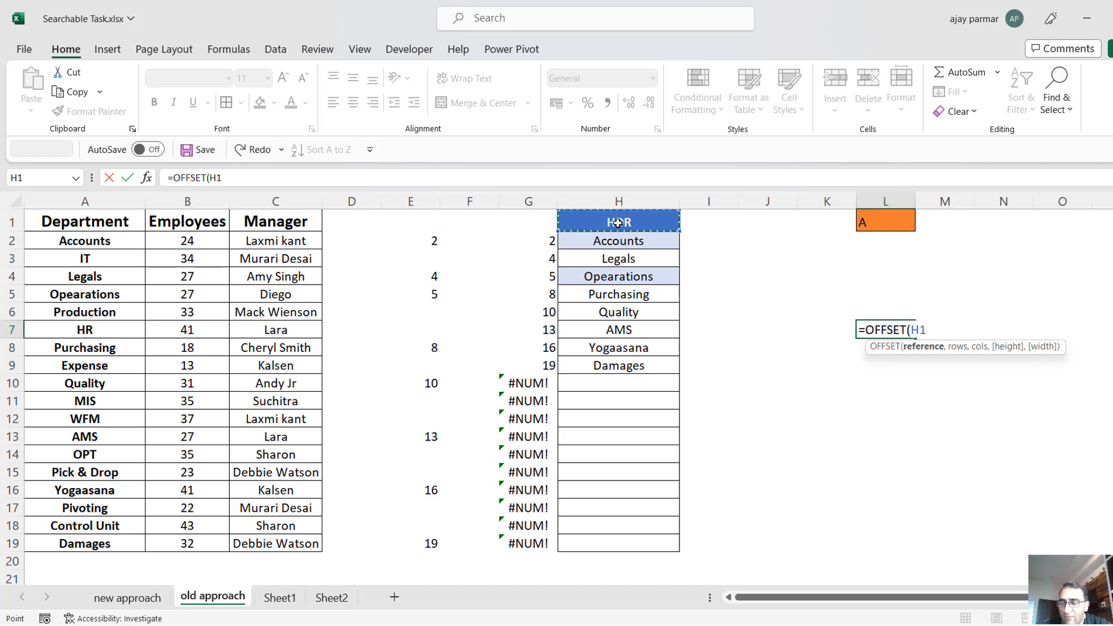
type(",")
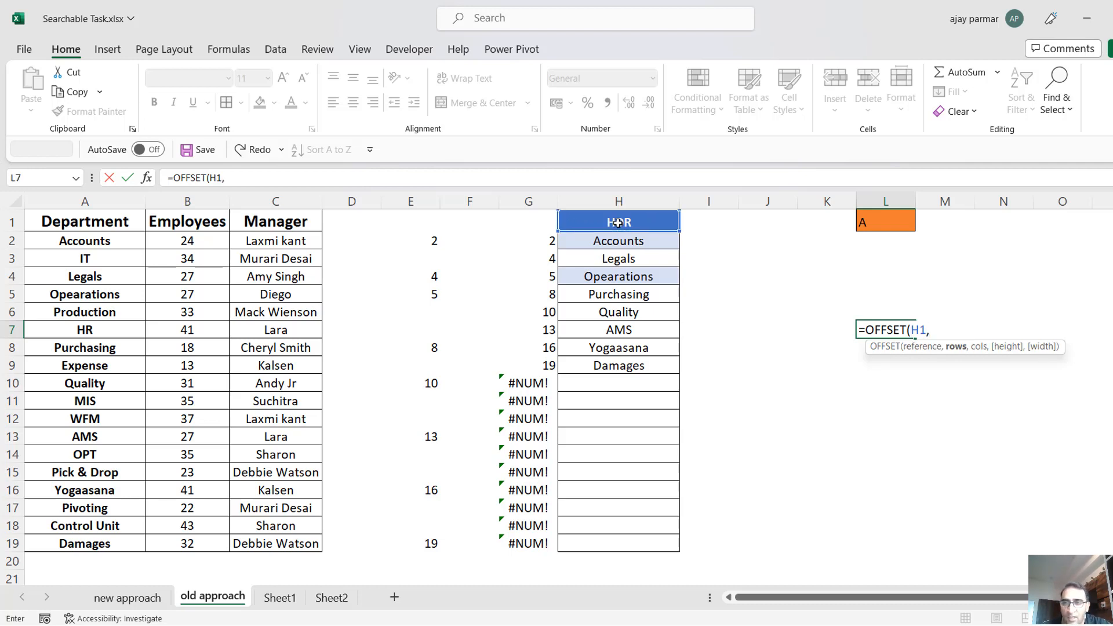
type("1,1")
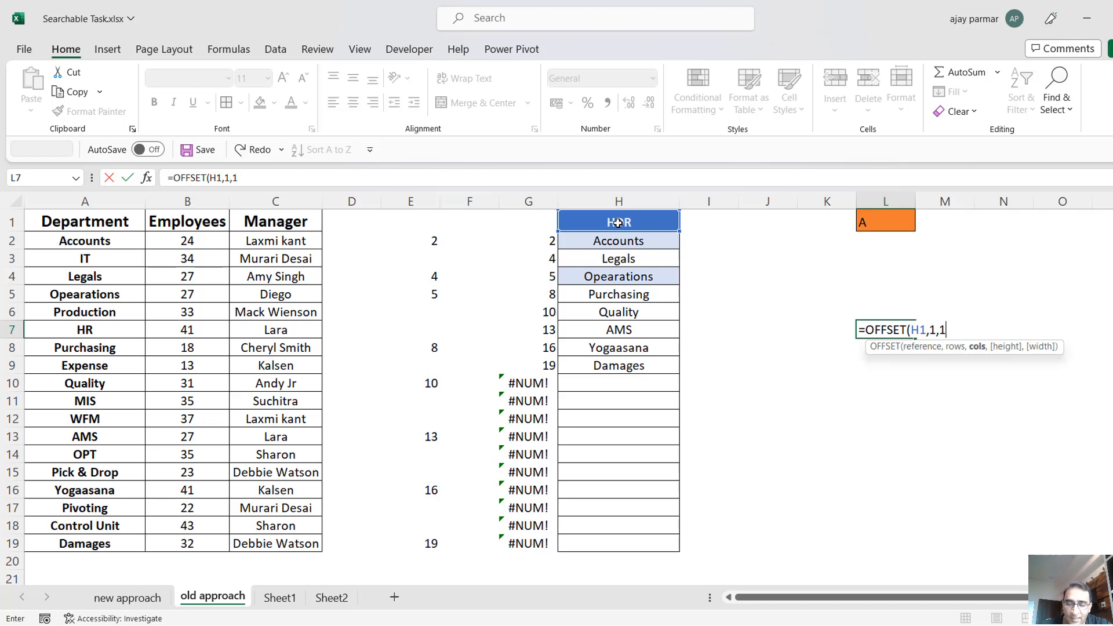
key("BackSpace")
type("0")
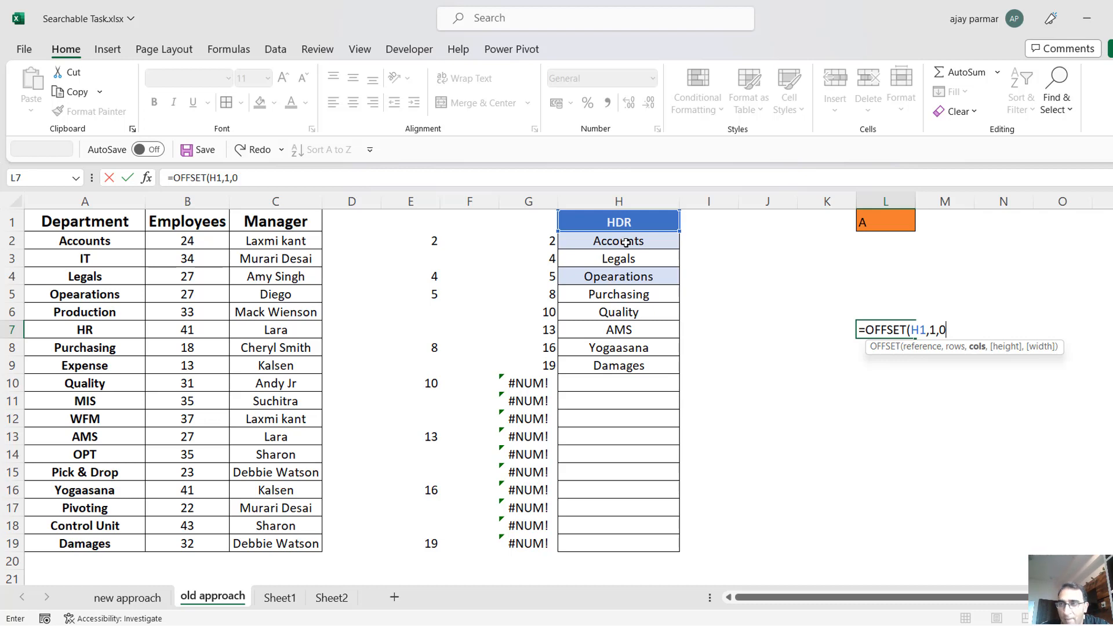
type(",")
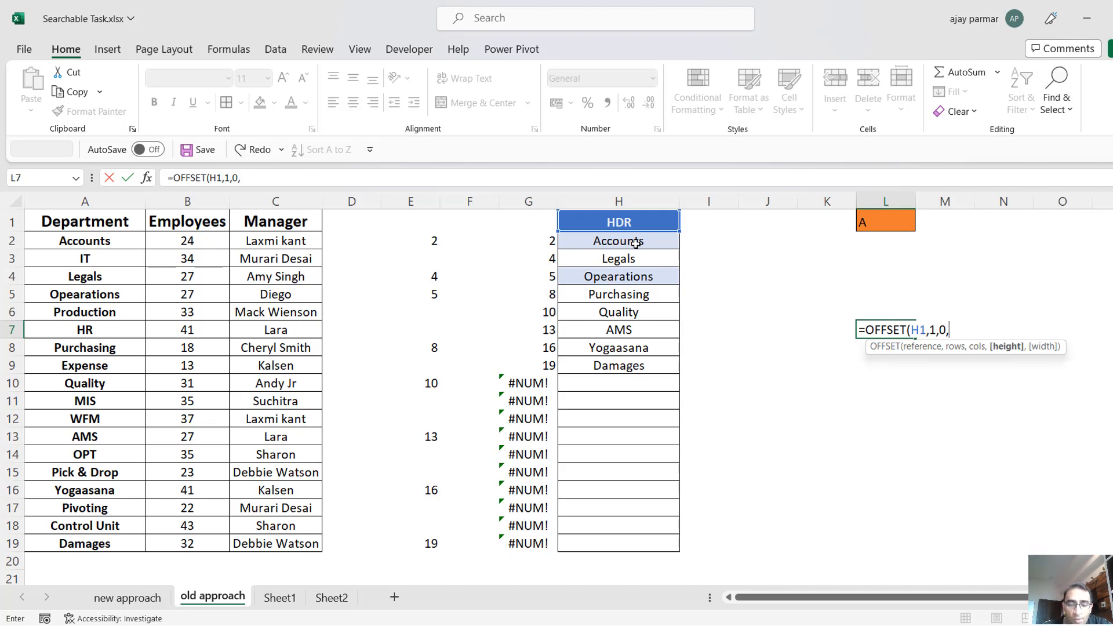
type("COUNTA(")
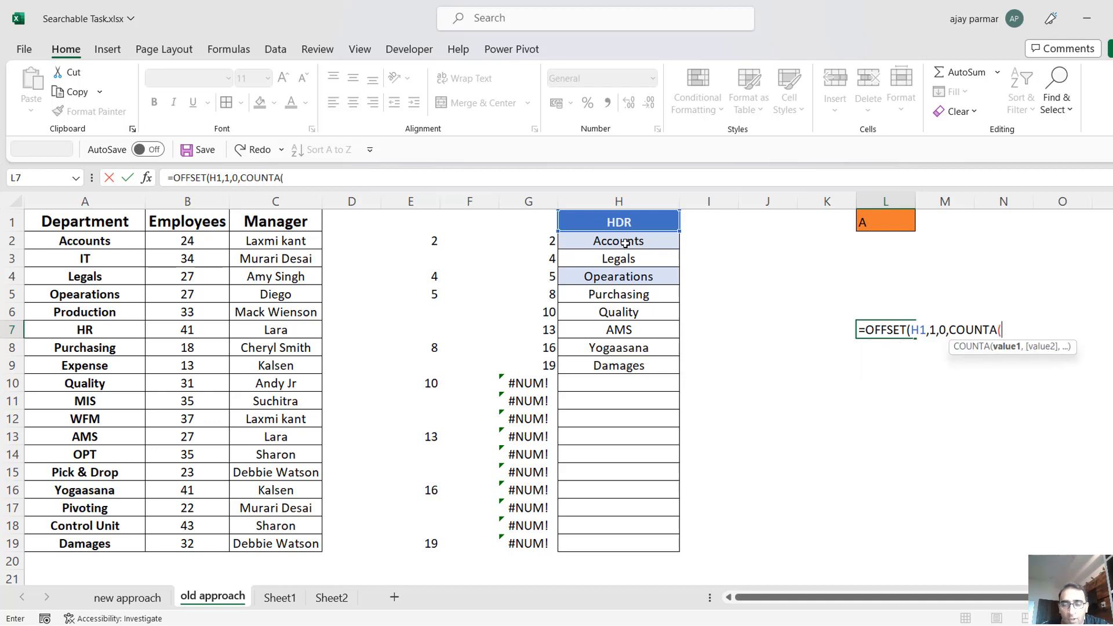
left_click(627, 244)
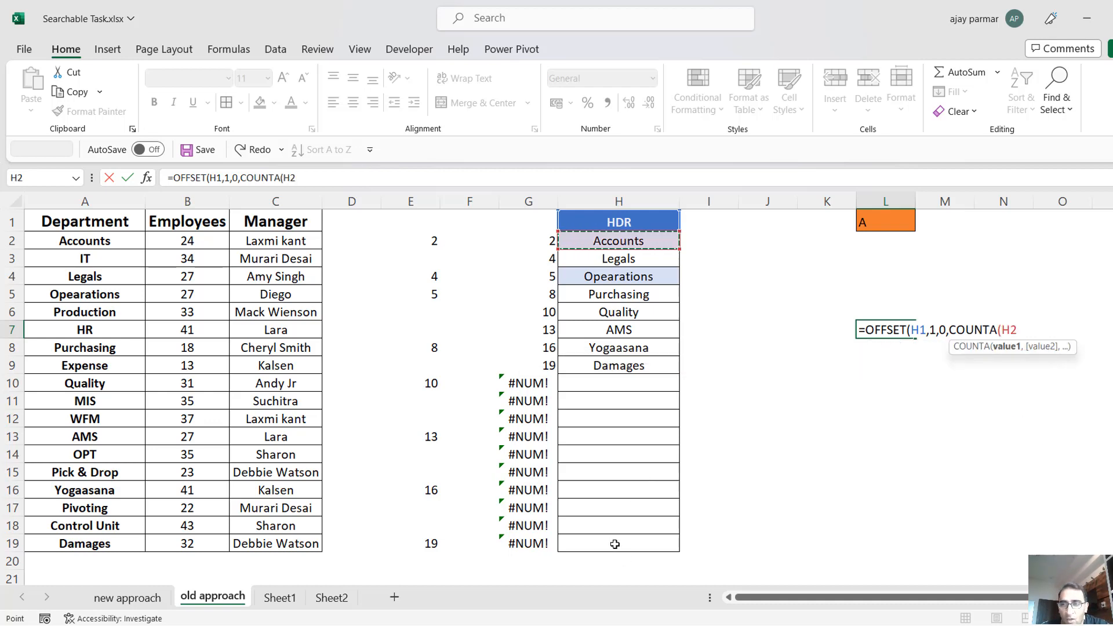
left_click(615, 544, "shift")
type(")")
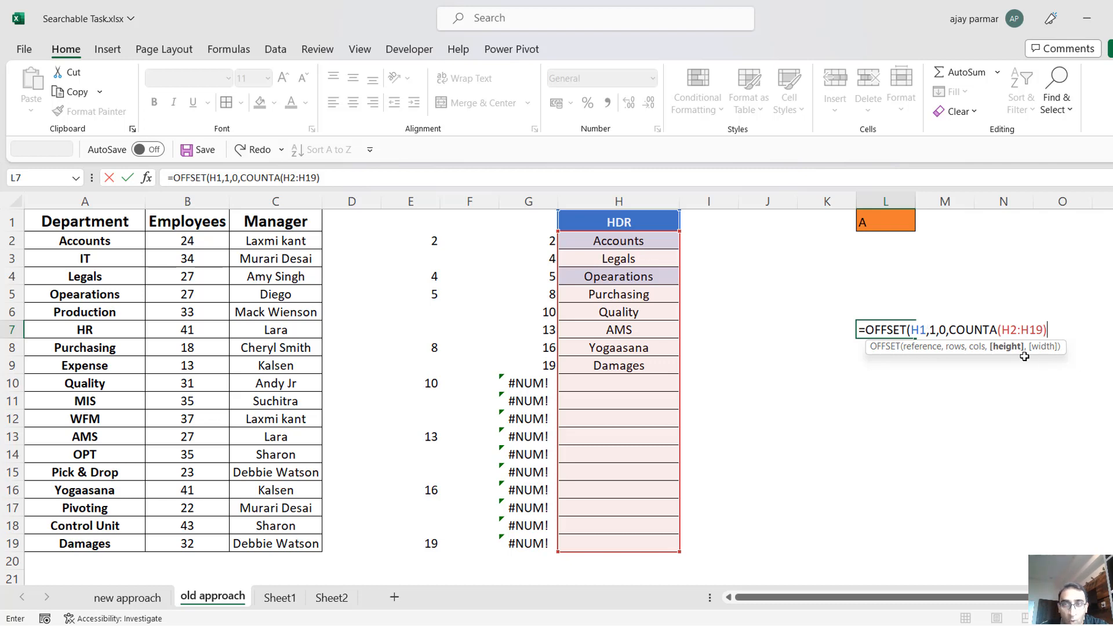
type(",")
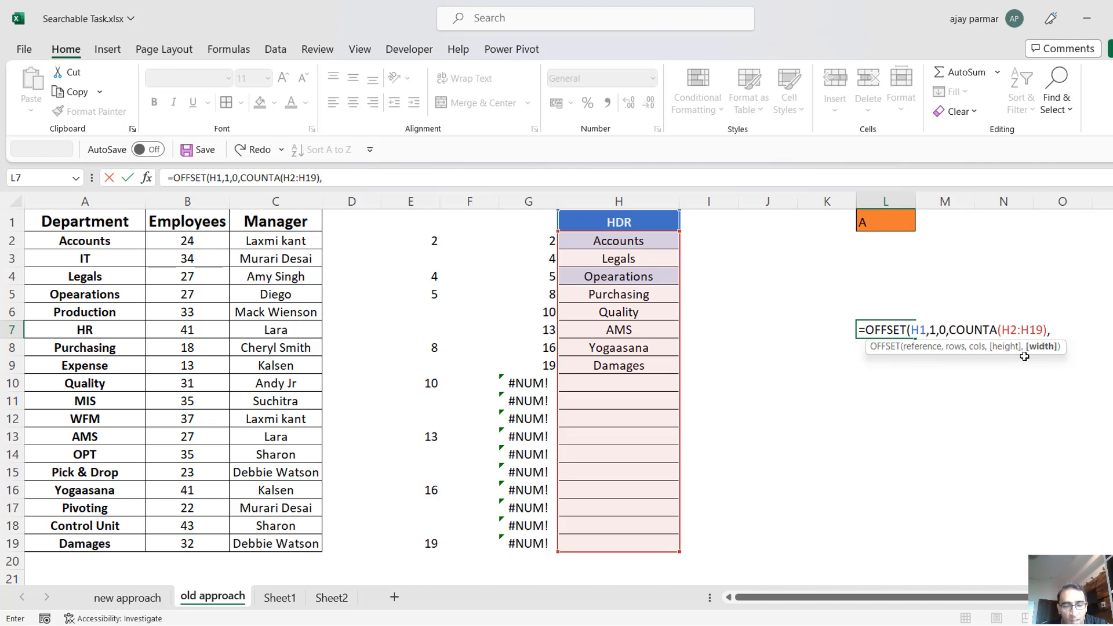
type("1")
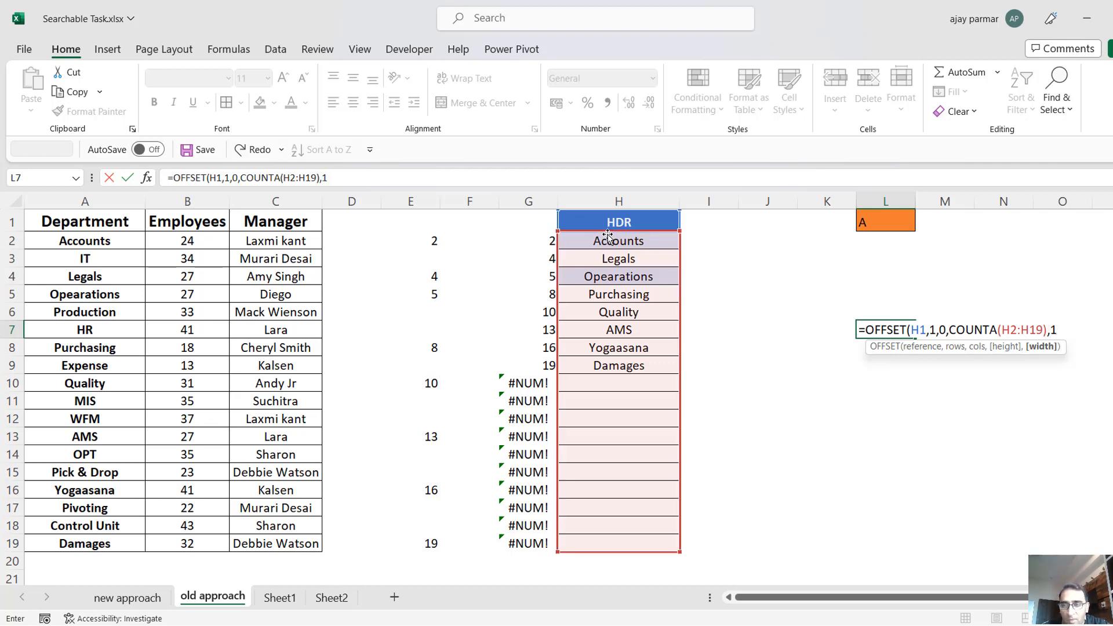
type(")")
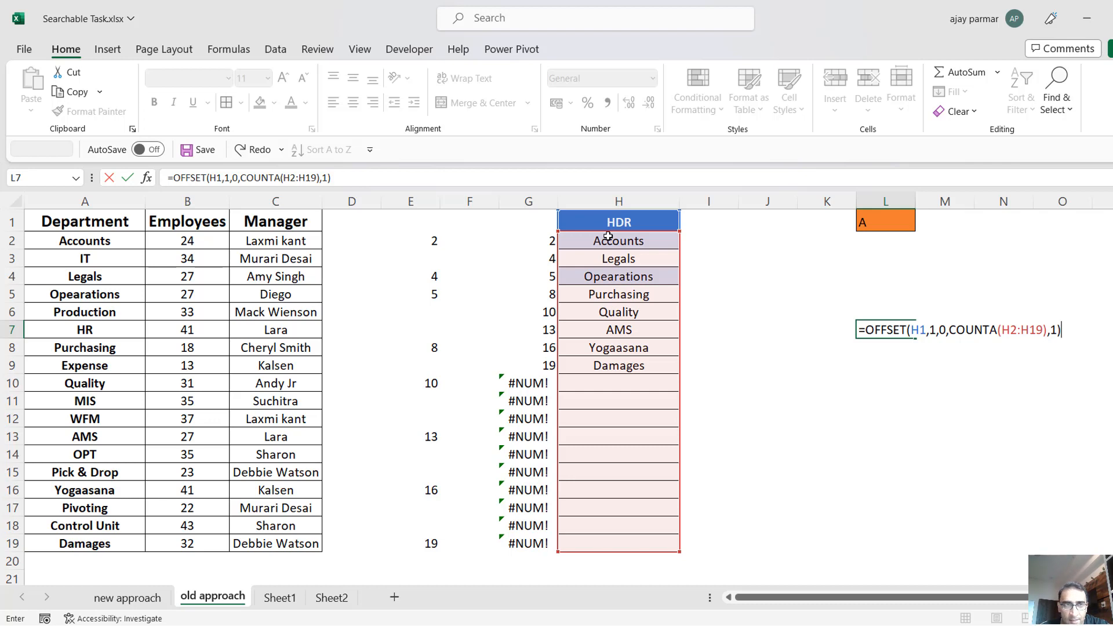
key("Return")
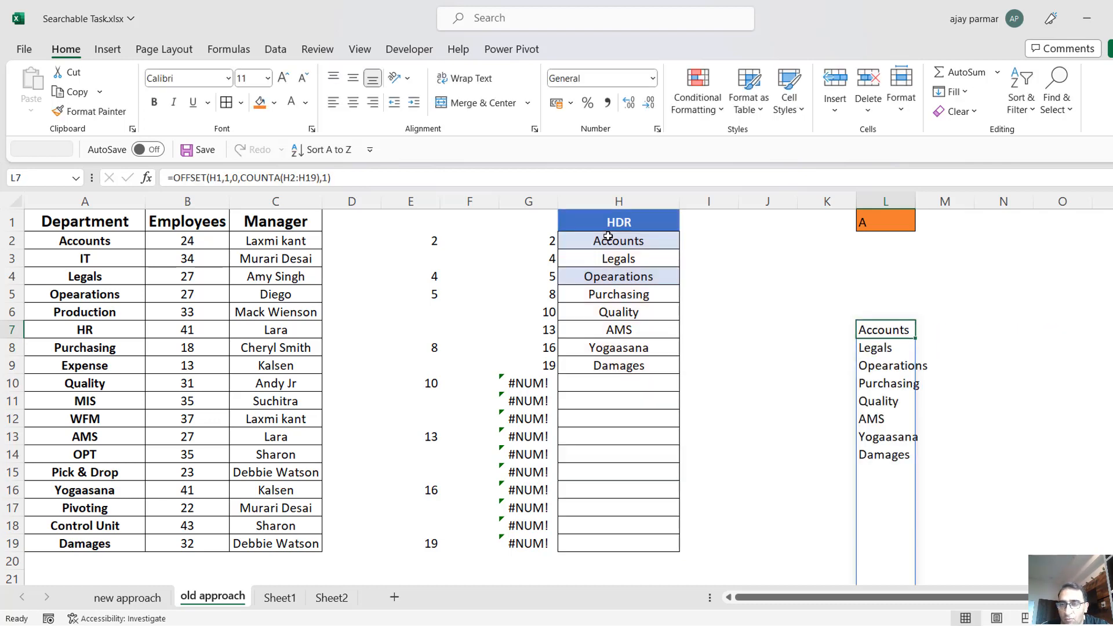
key("Down")
key("Down")
key("Down")
key("Down")
key("Down")
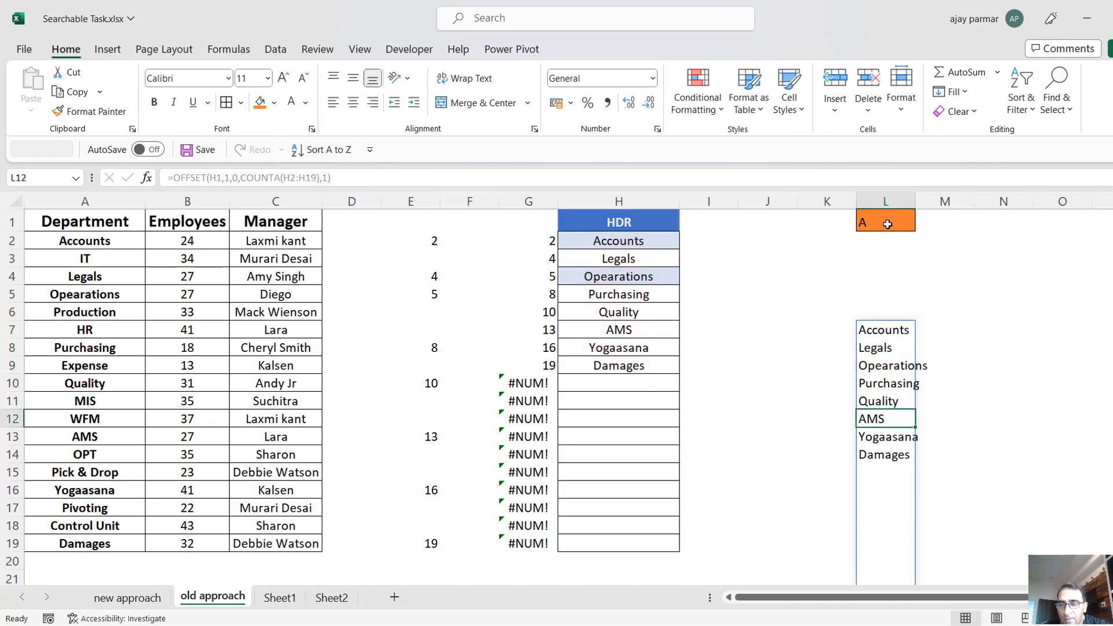
Test the search in L1 with B and with L, and check the cell's drop-down list.
left_click(887, 224)
type("B")
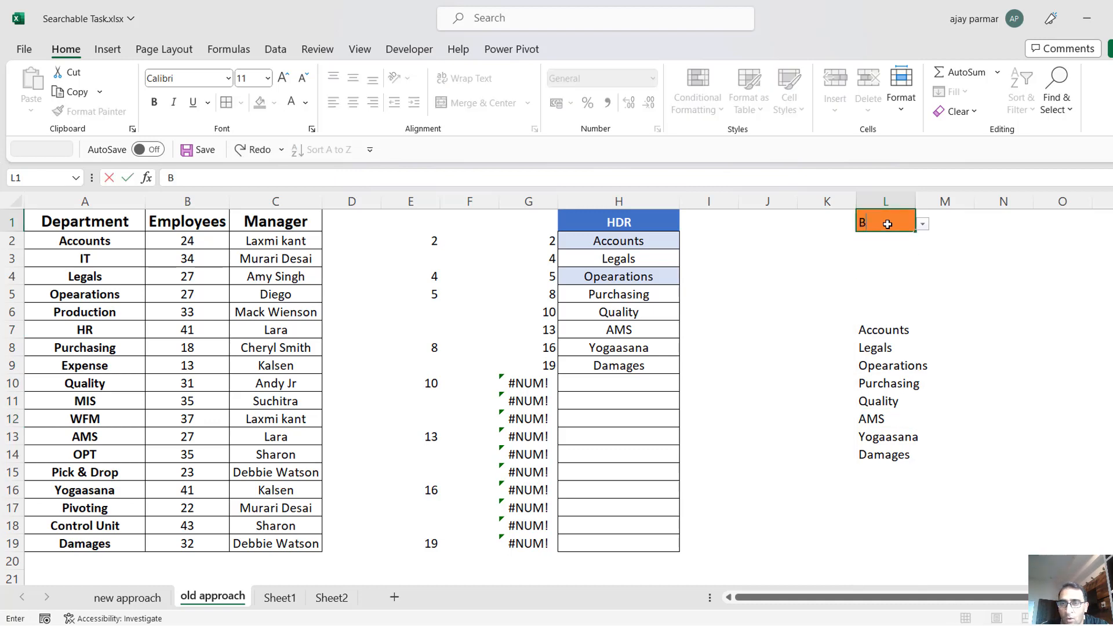
left_click(924, 228)
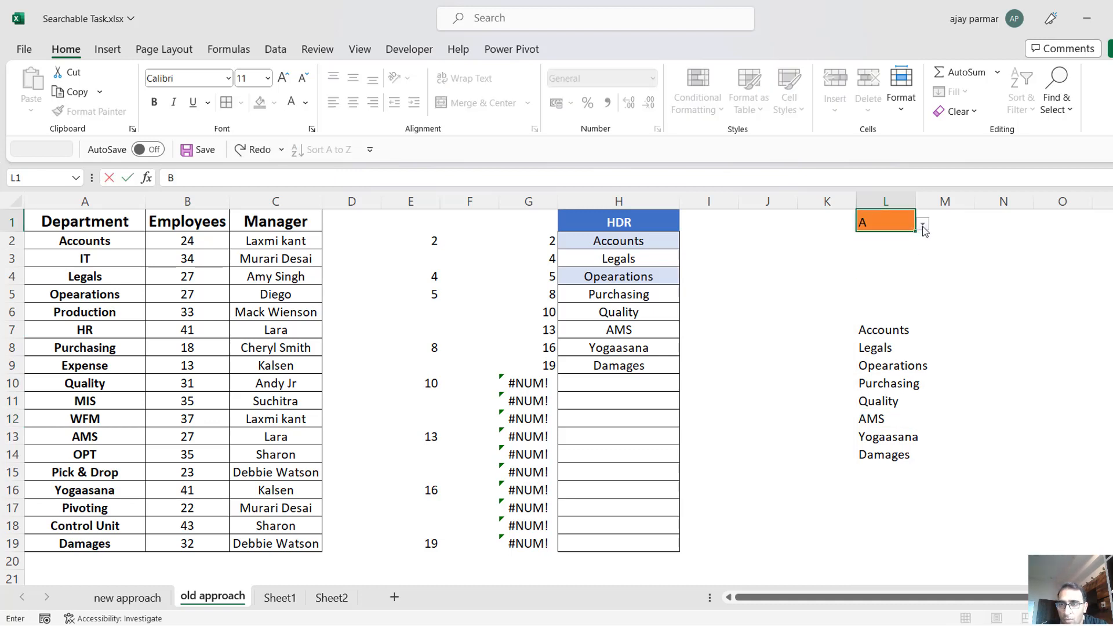
left_click(894, 226)
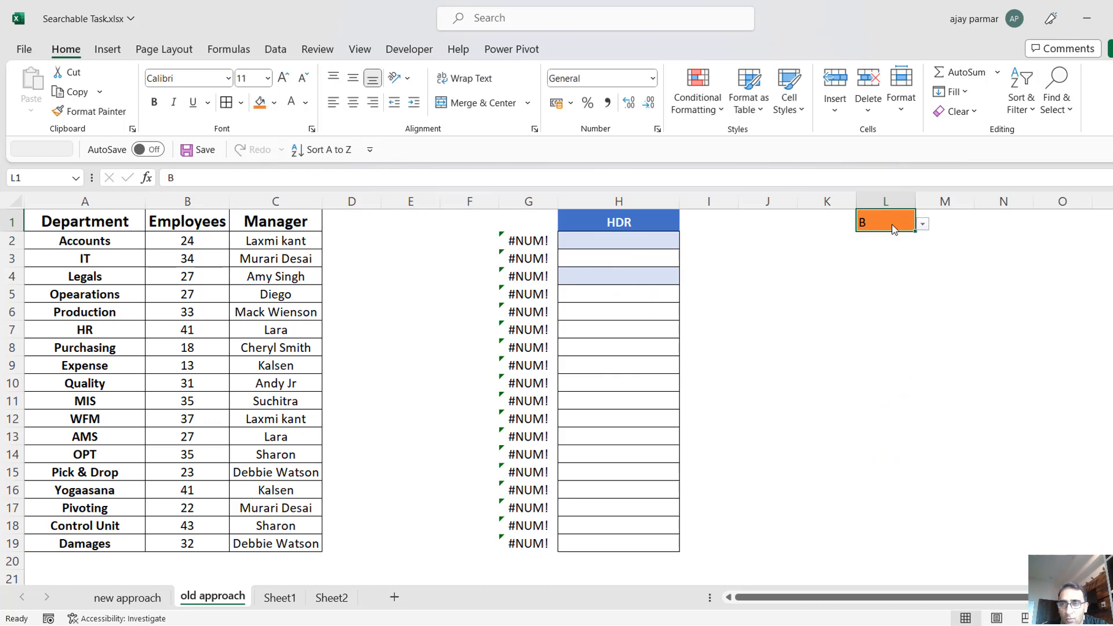
type("L")
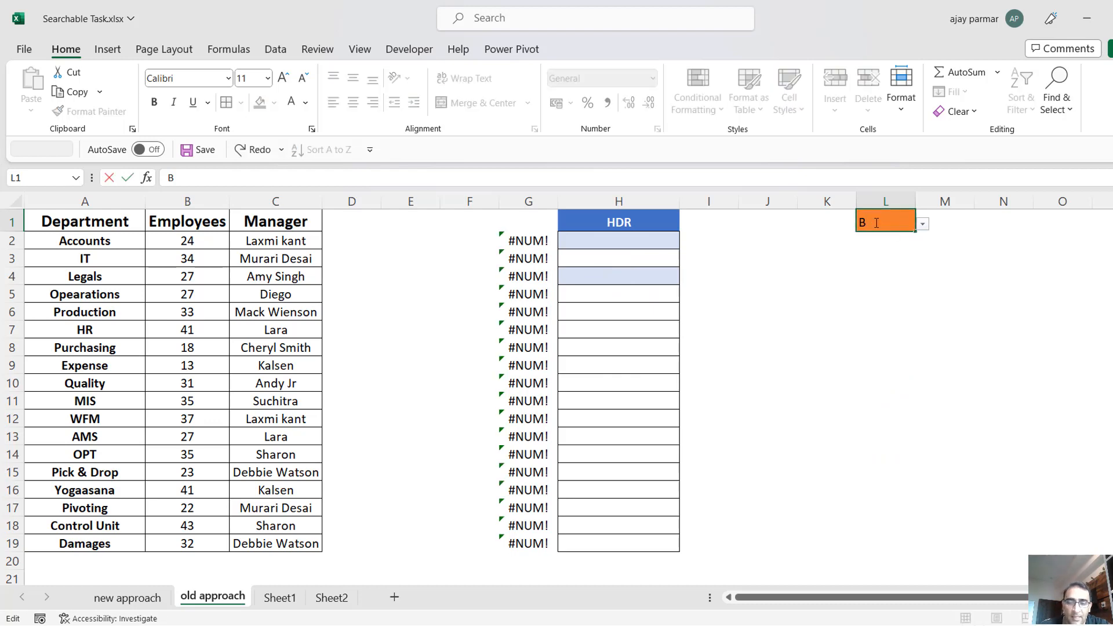
left_click(924, 228)
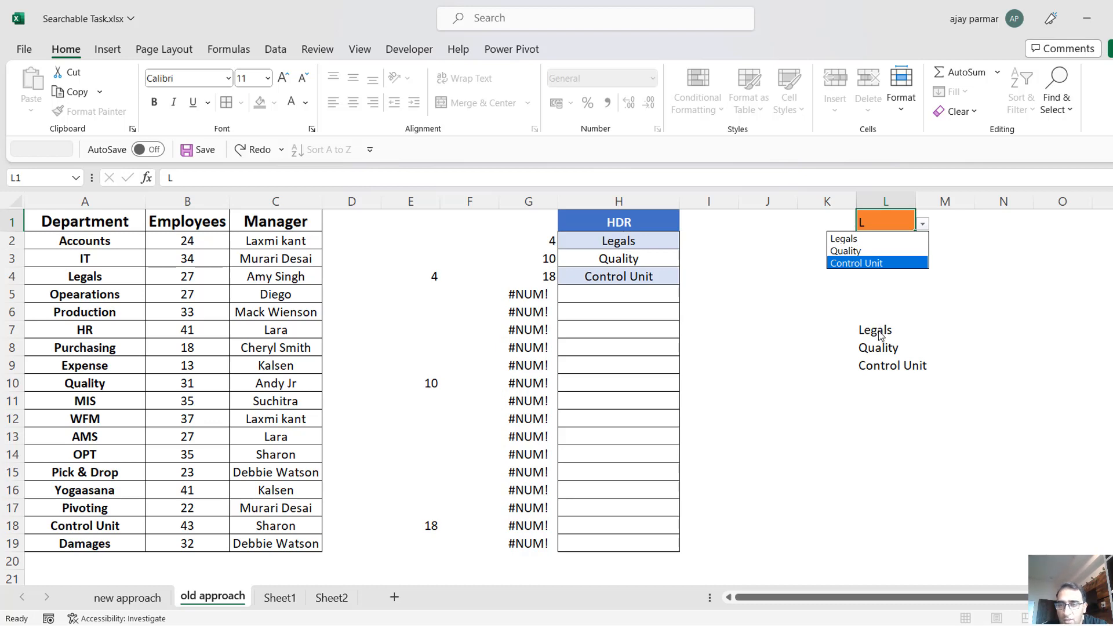
Make the references in L7's OFFSET formula absolute as $H$1 and $H$2:$H$19.
left_click(880, 332)
left_click(879, 329)
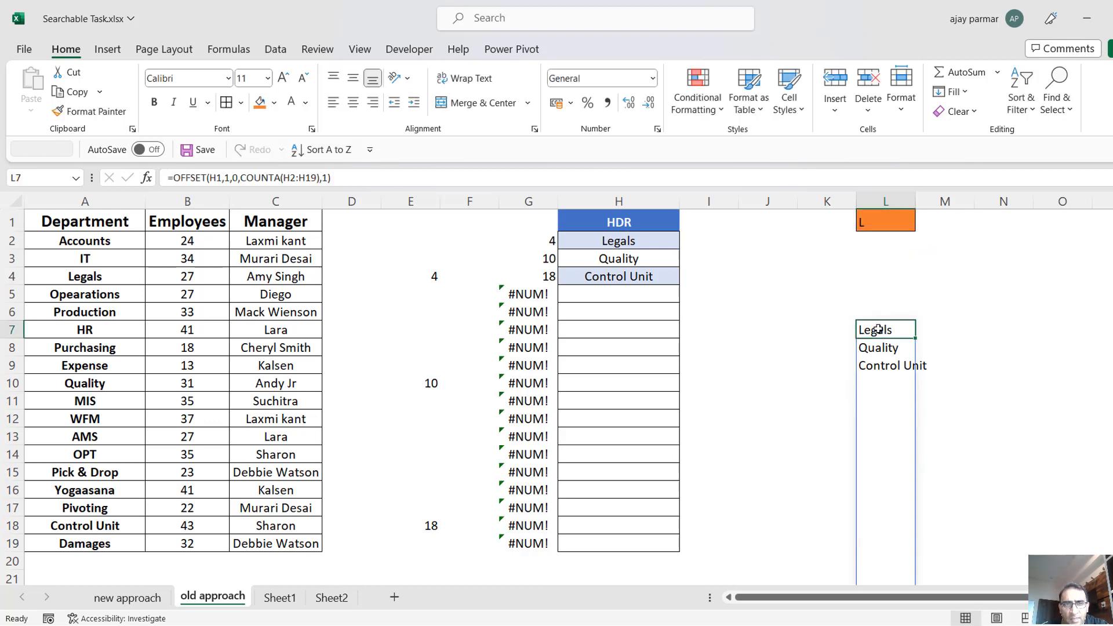
left_click(215, 180)
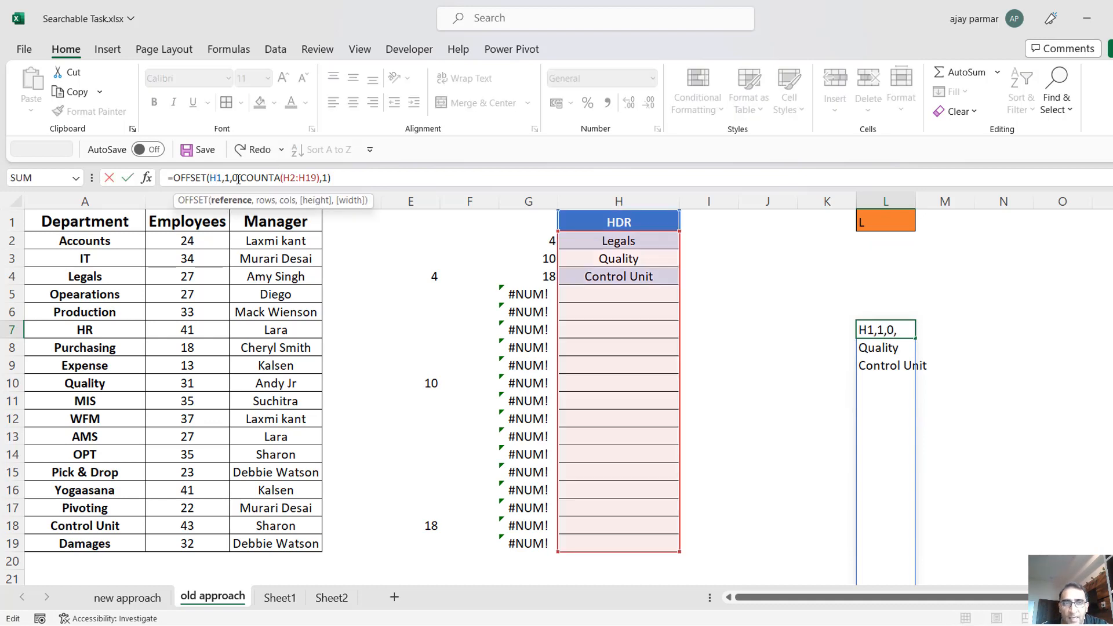
key("F4")
left_click(301, 179)
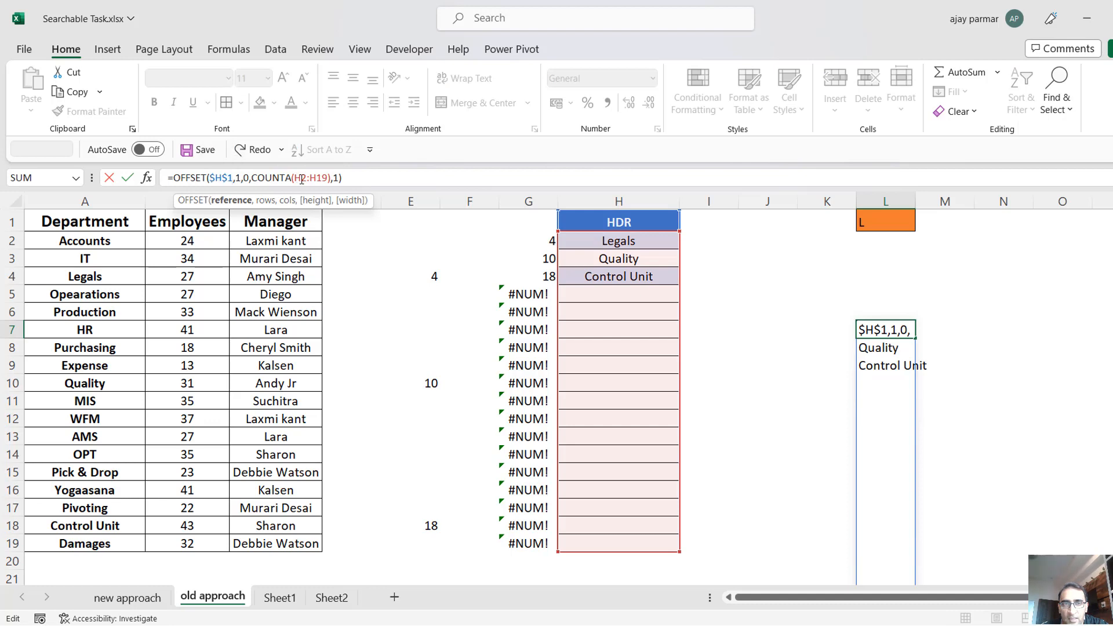
key("F4")
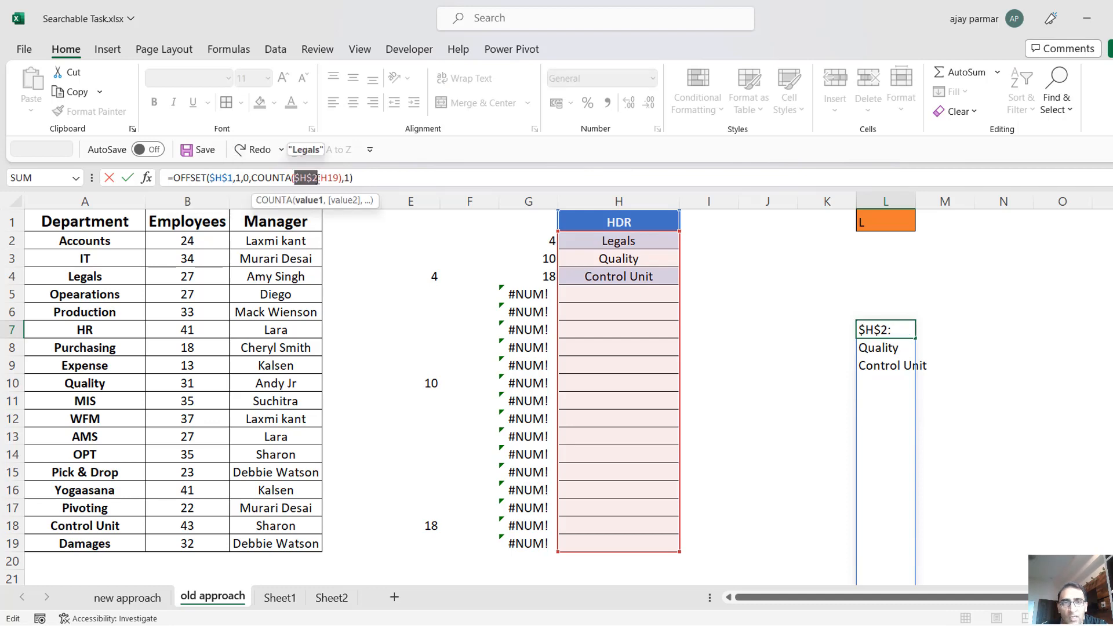
left_click(327, 178)
key("F4")
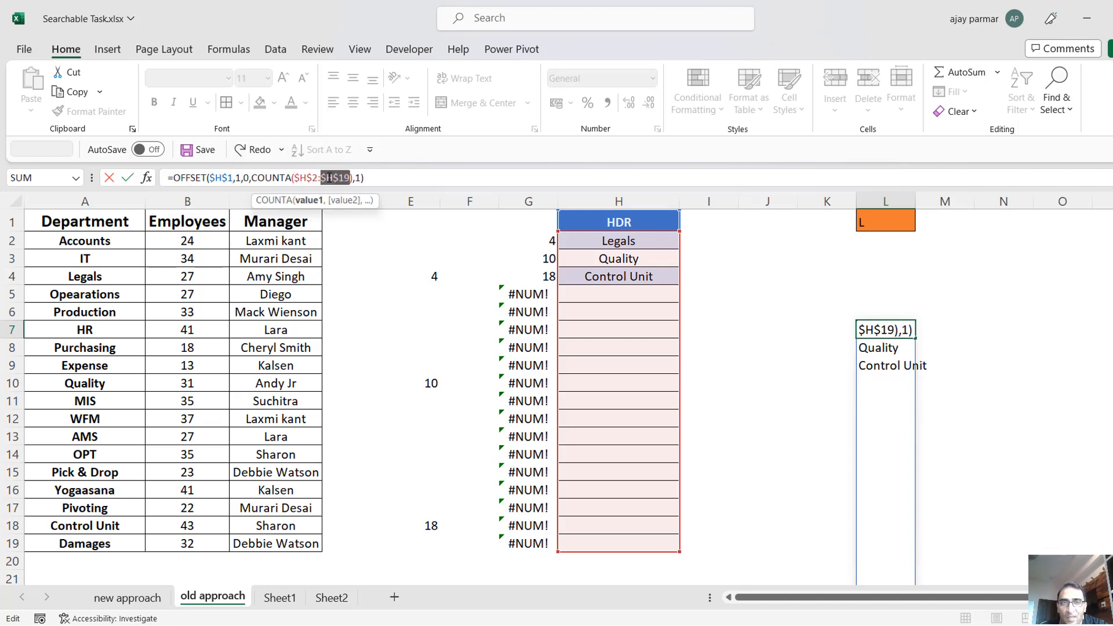
left_click(414, 180)
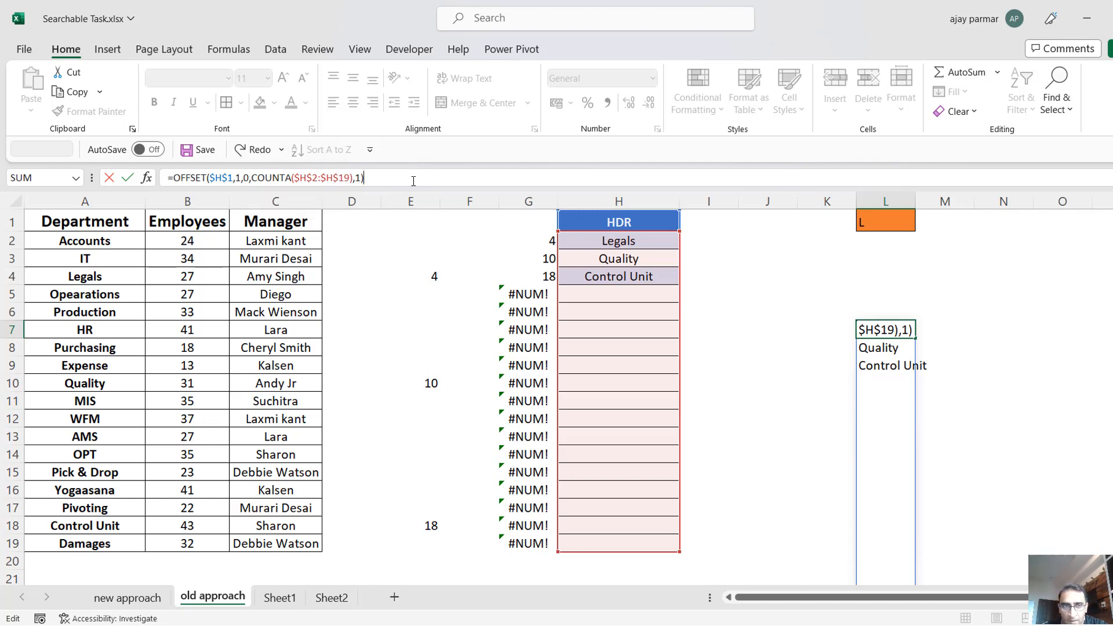
Copy the OFFSET expression from L7's formula without its equals sign and commit the edited formula.
left_click(173, 178)
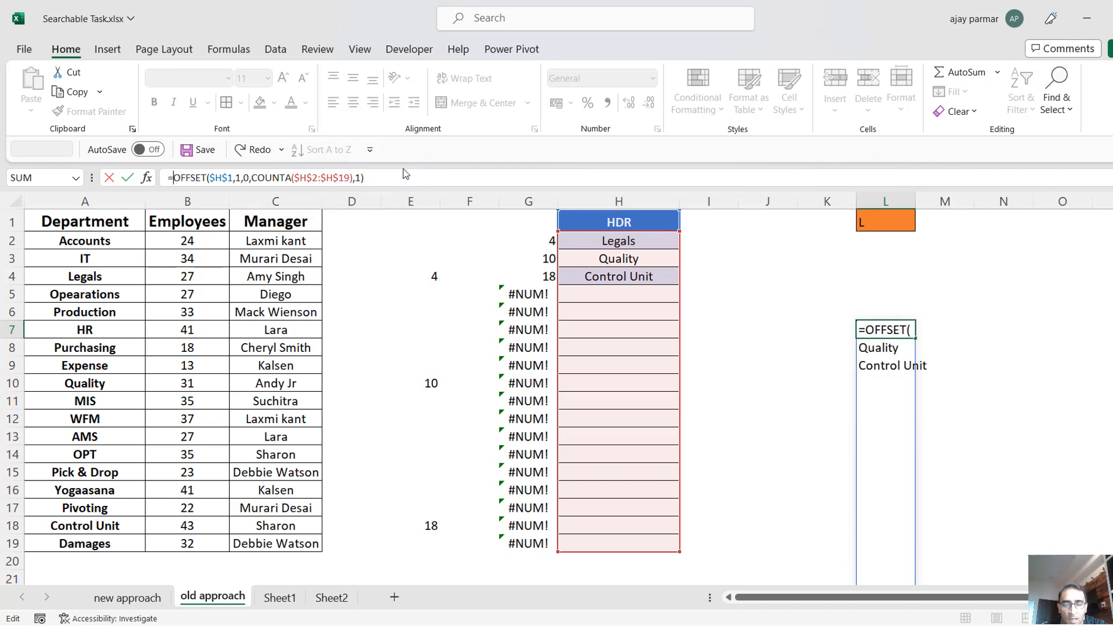
left_click(408, 178, "shift")
key("ctrl+c")
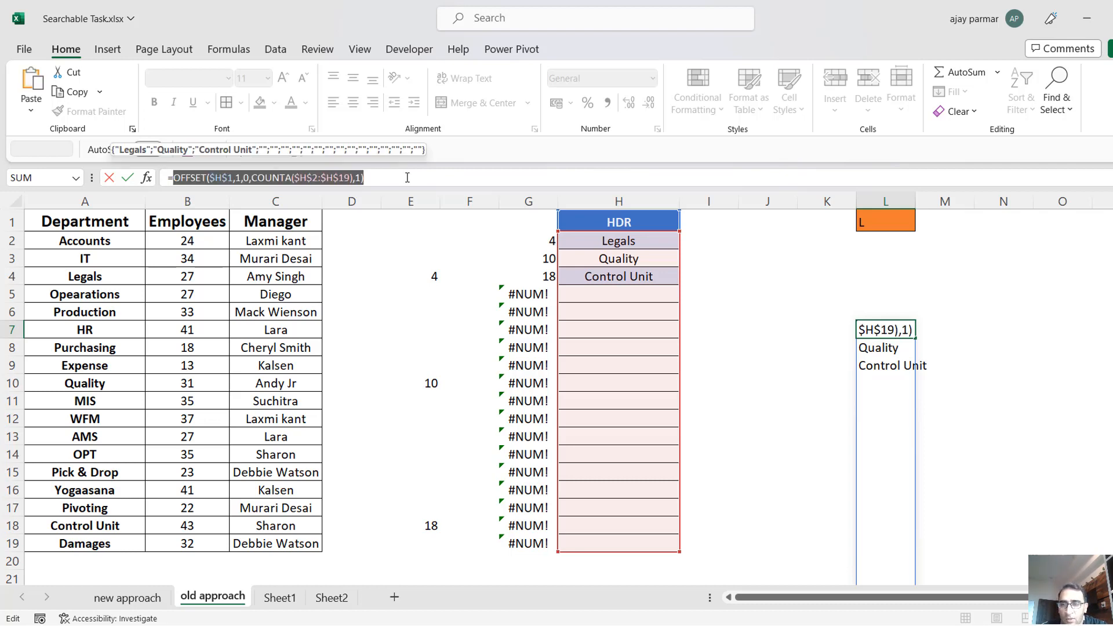
key("Return")
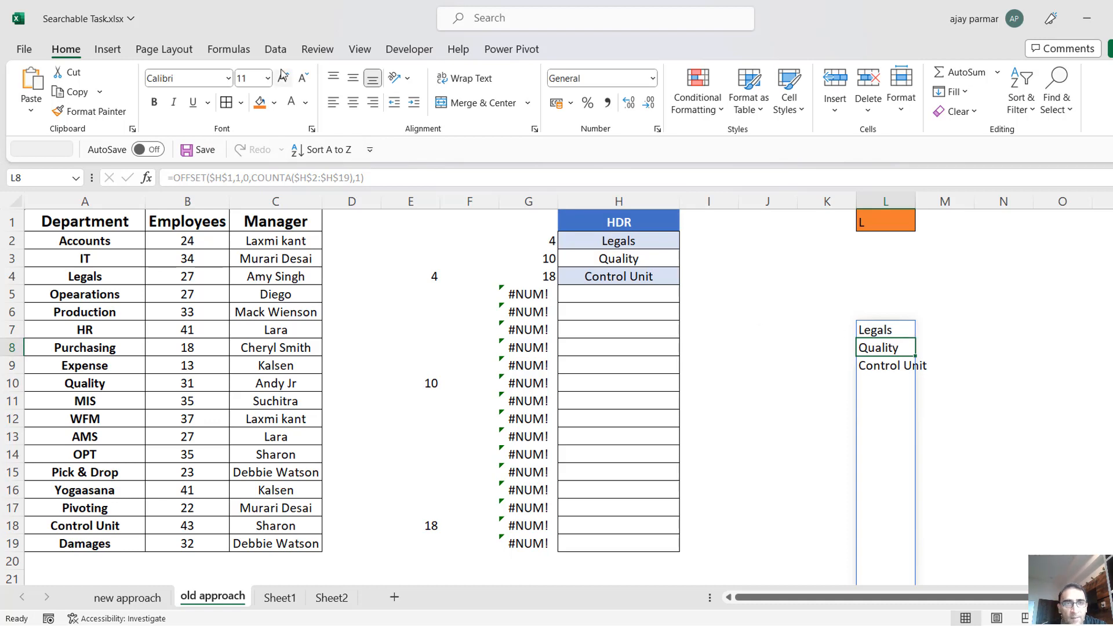
Redefine the DROPLIST name to refer to =OFFSET($H$1,1,0,COUNTA($H$2:$H$19),1) and save the change.
left_click(229, 49)
left_click(453, 87)
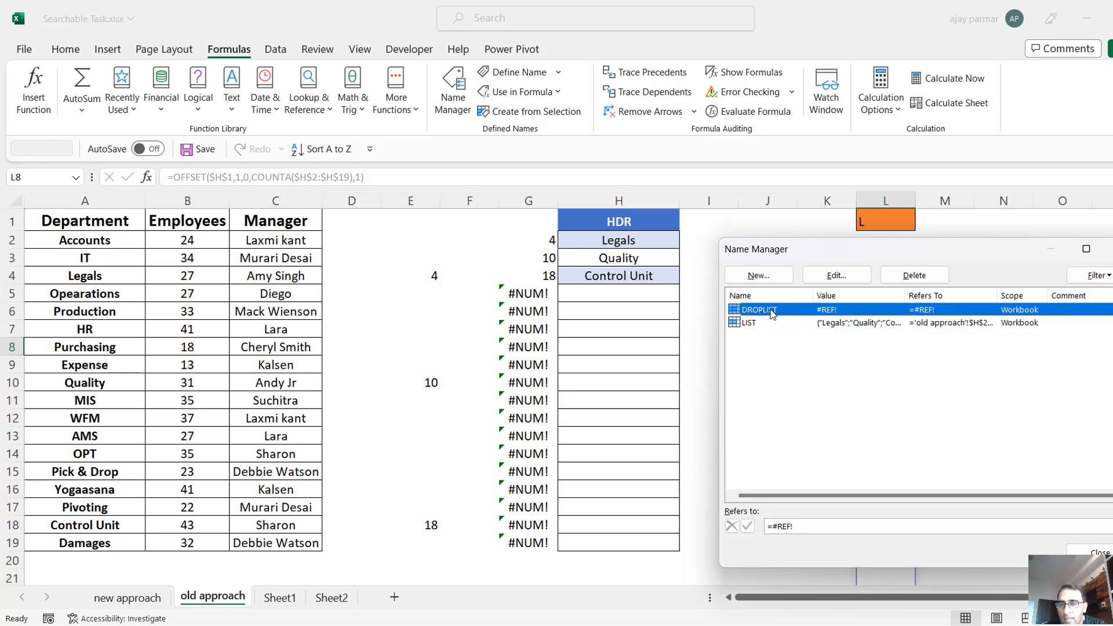
left_click(814, 524)
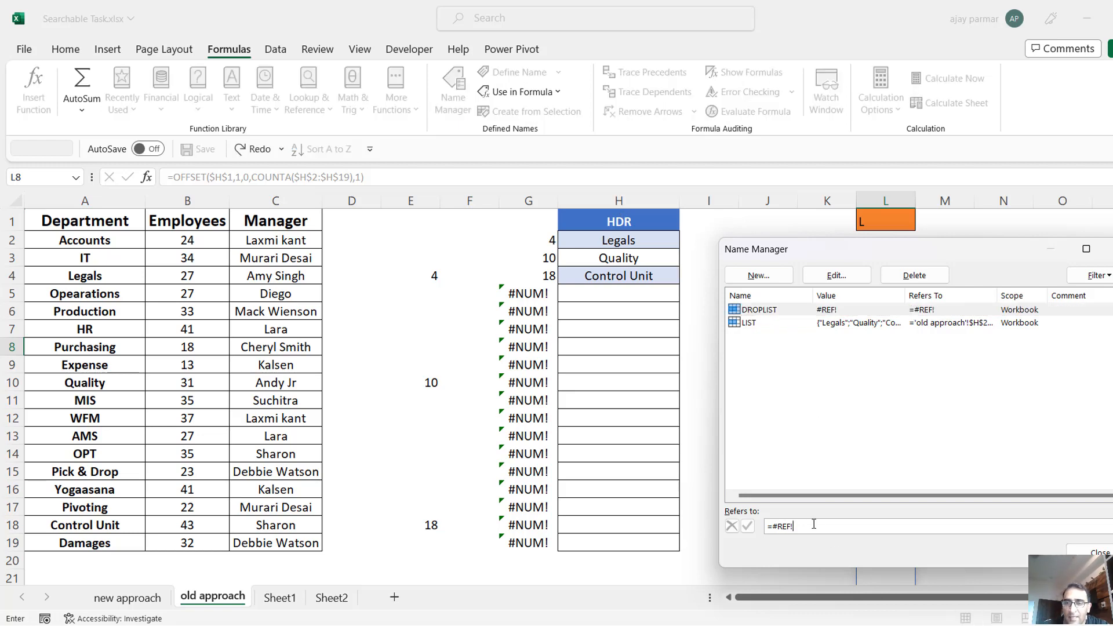
key("BackSpace")
key("BackSpace")
key("BackSpace")
key("BackSpace")
key("BackSpace")
key("BackSpace")
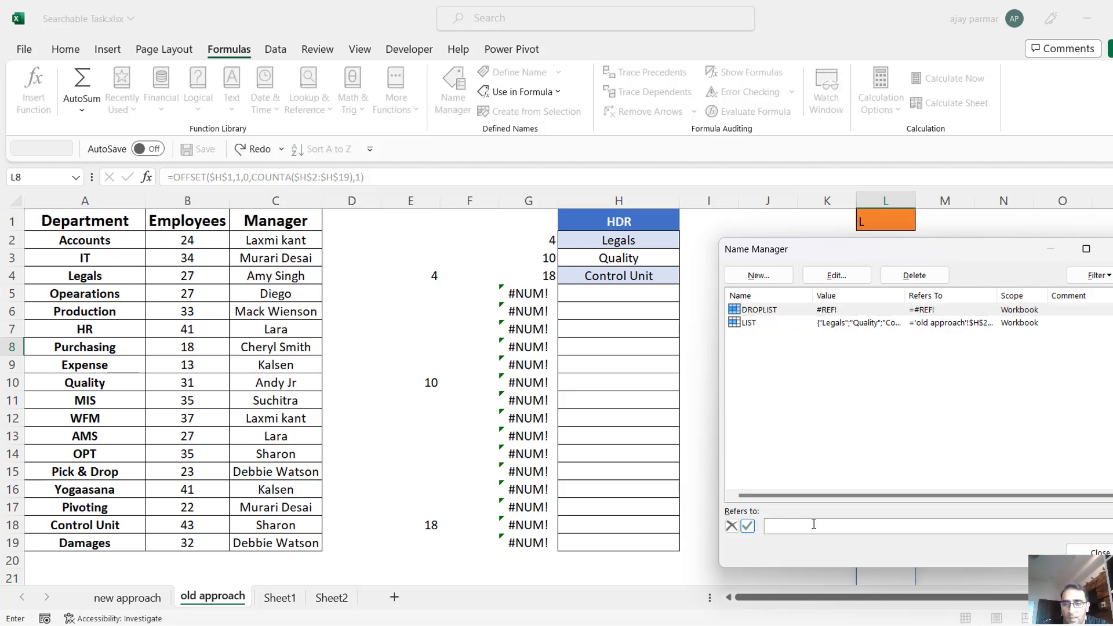
key("ctrl+v")
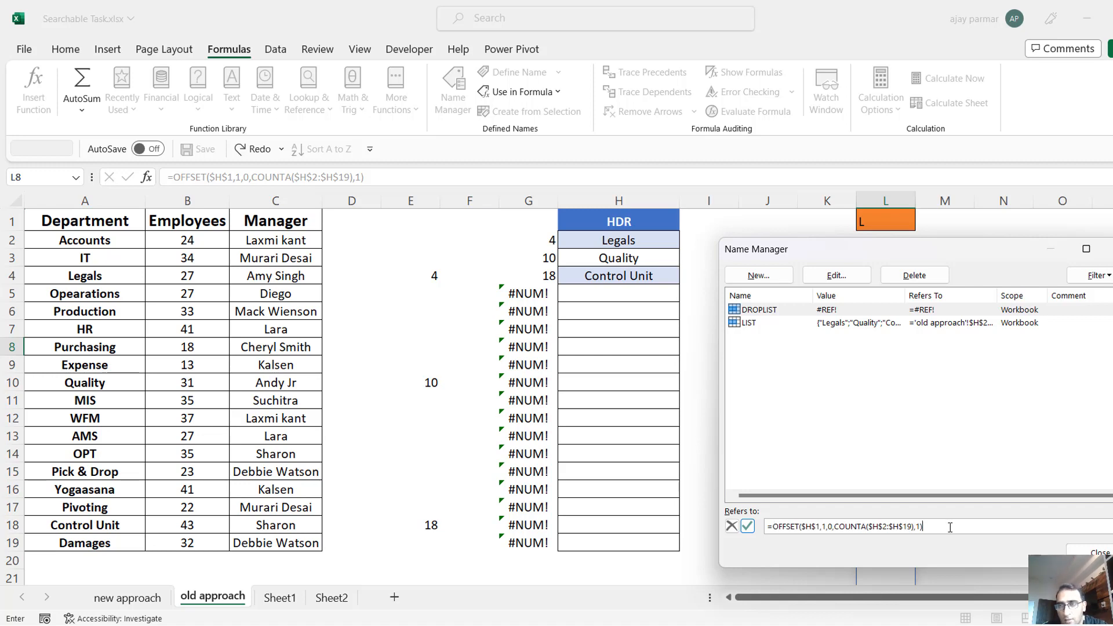
key("Tab")
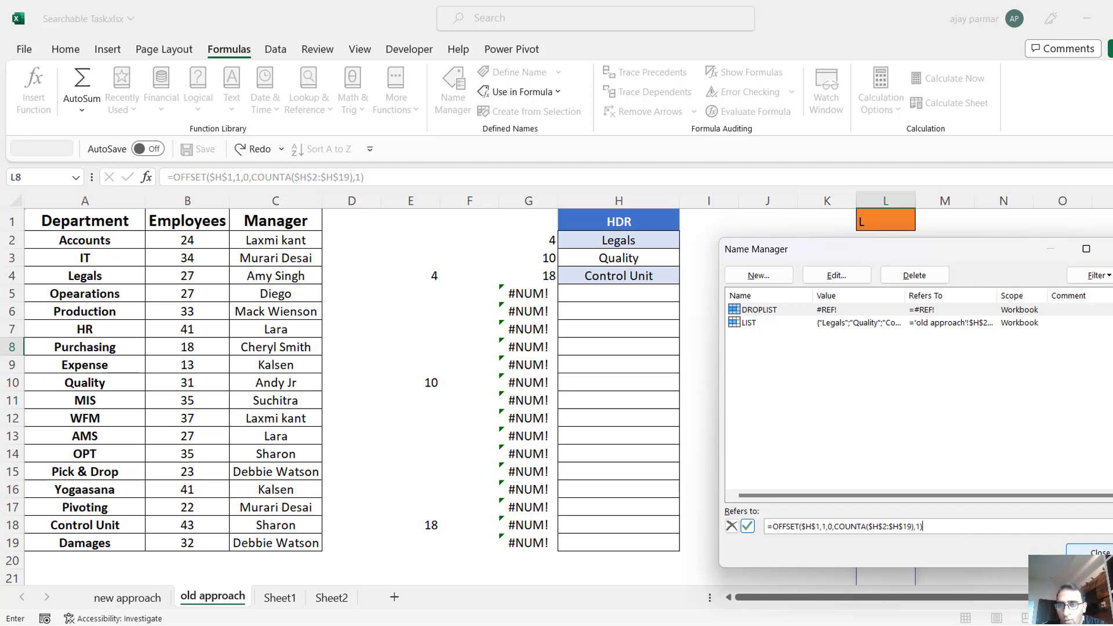
key("Return")
left_click(568, 362)
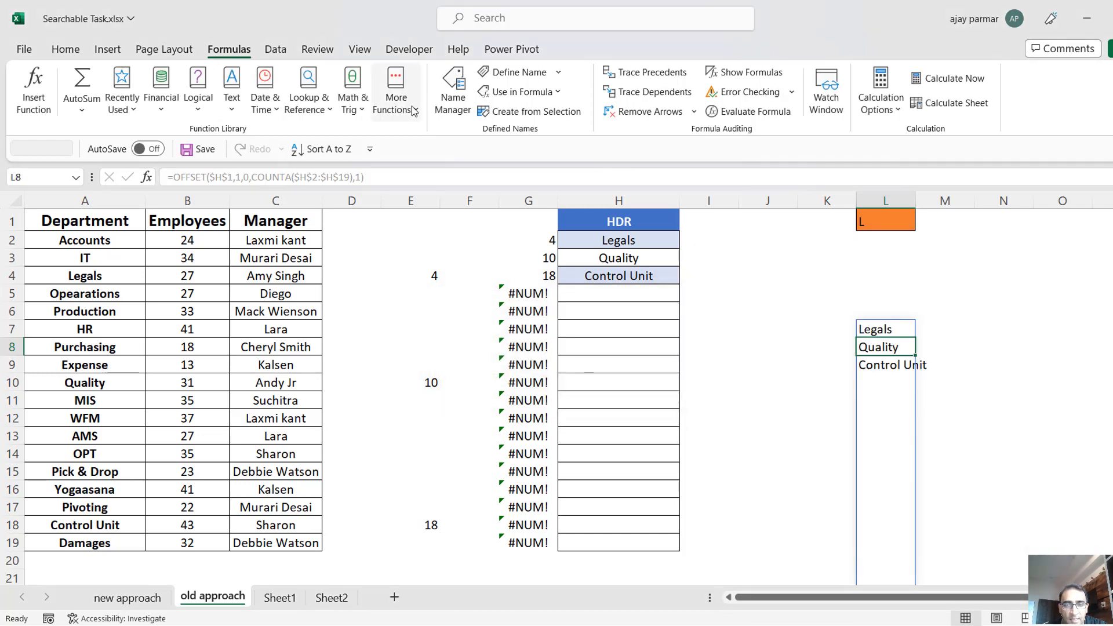
Review which cells the DROPLIST and LIST names refer to, and close the Name Manager.
left_click(453, 92)
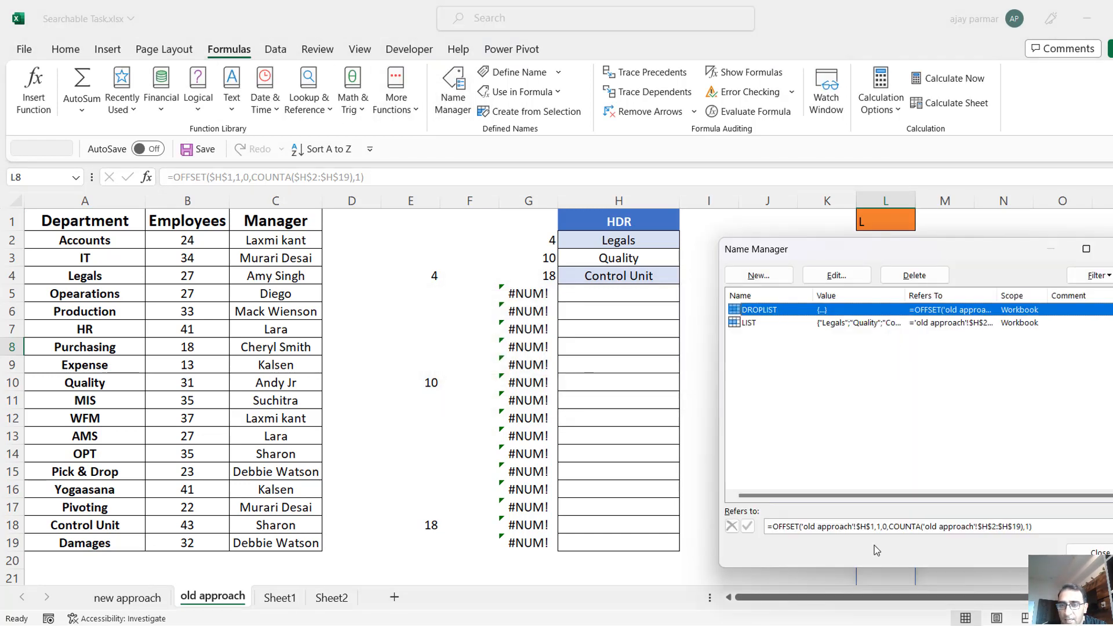
left_click(762, 324)
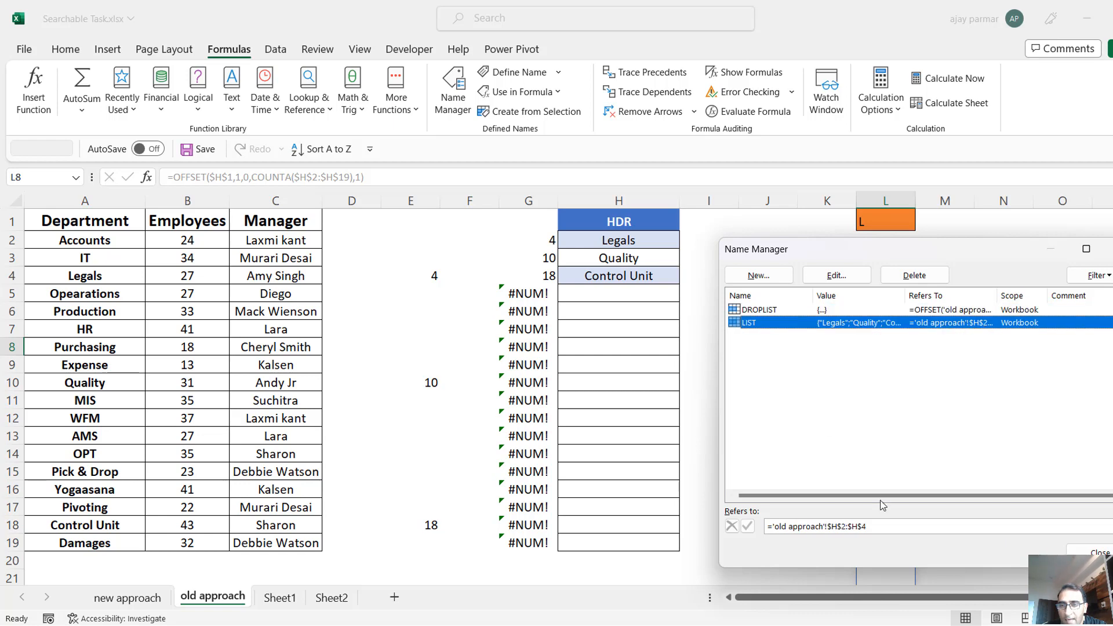
left_click(901, 528)
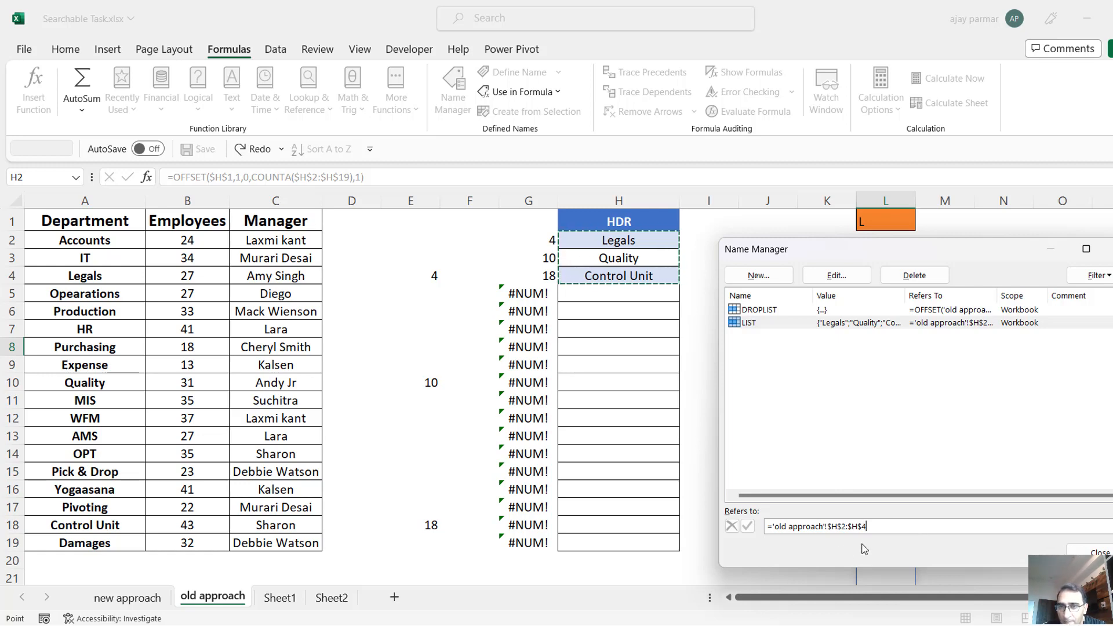
left_click(762, 310)
left_click(918, 527)
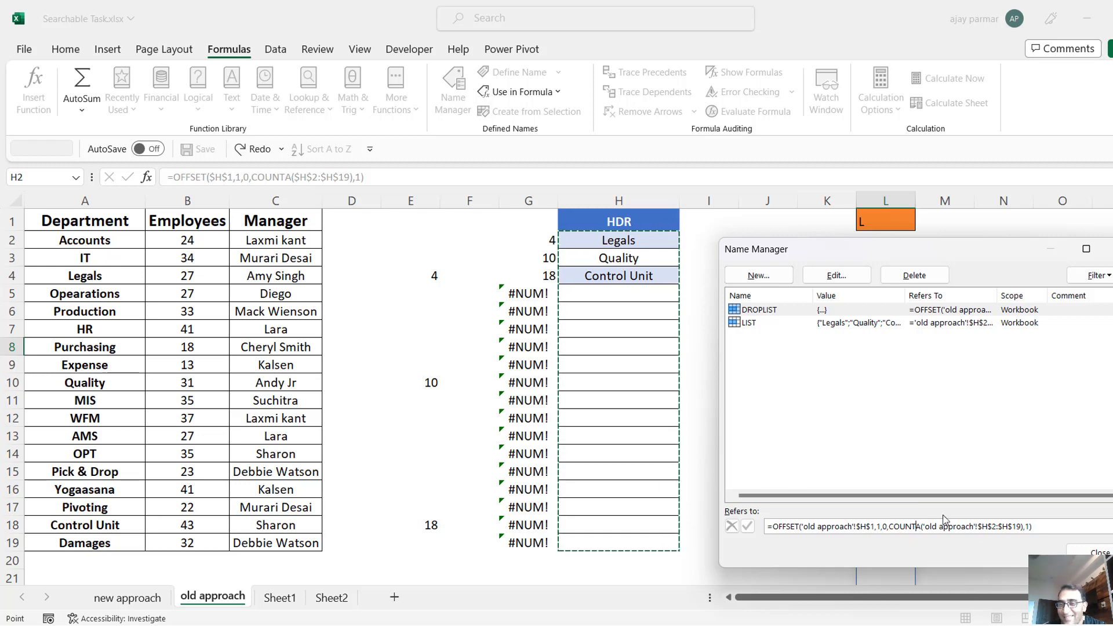
left_click(1089, 552)
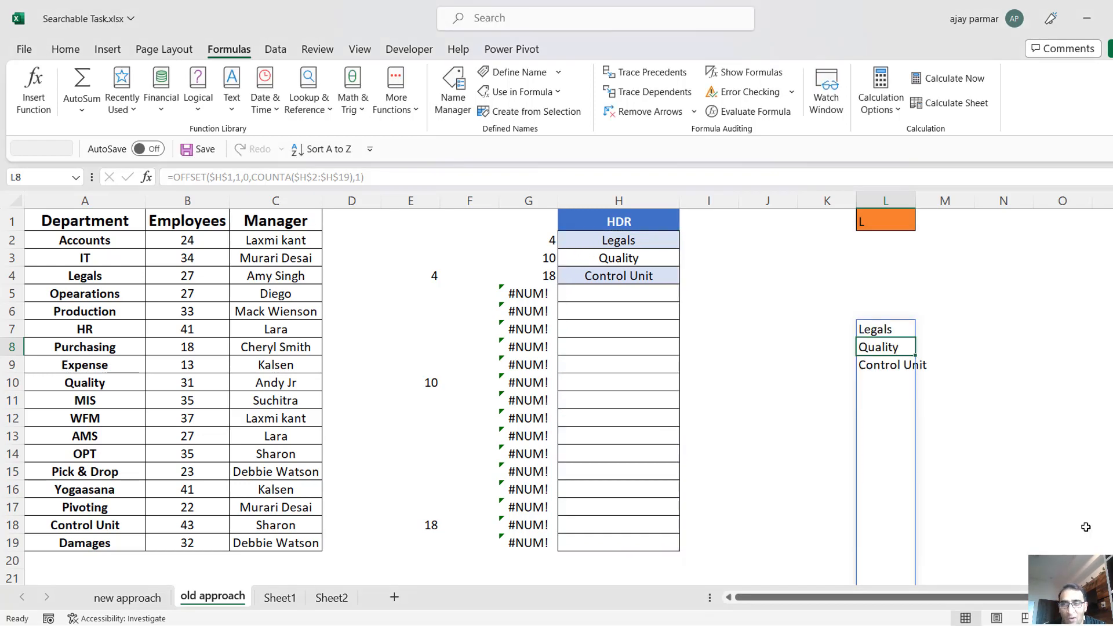
Enter =COUNTA(H2:H19) in N2 to count the entries below the HDR header.
left_click(958, 233)
left_click(990, 238)
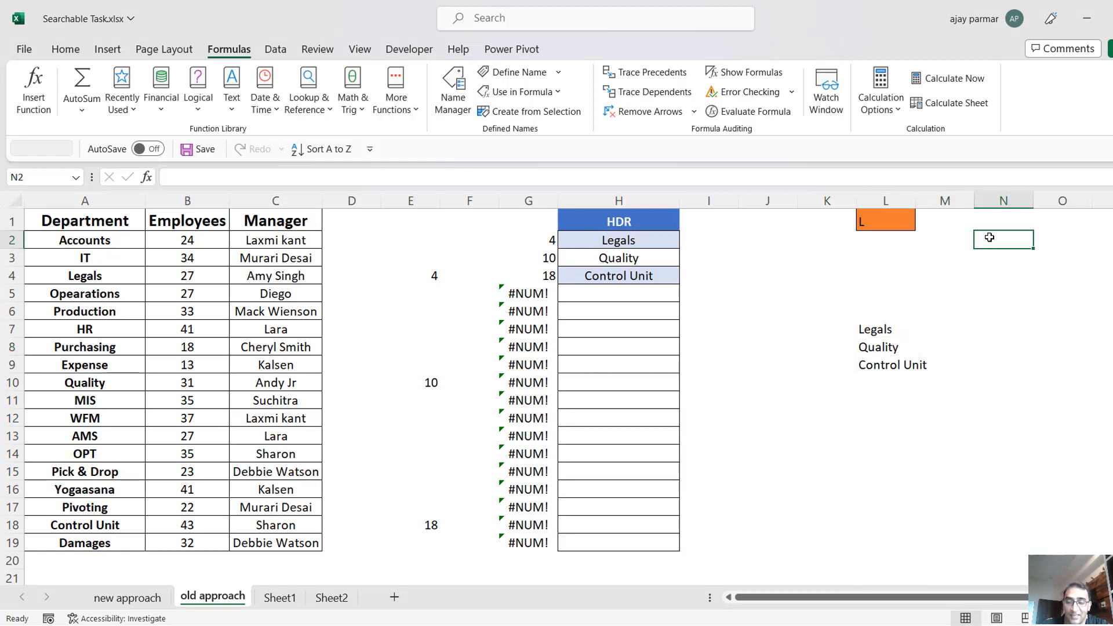
type("=COUNTA(")
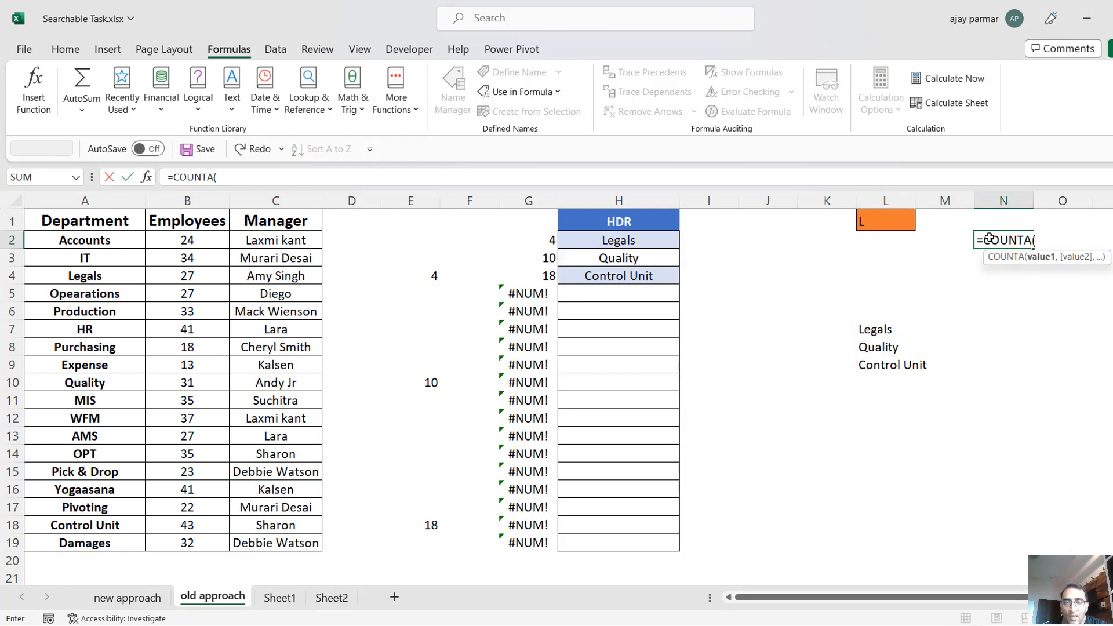
left_click_drag(618, 276, 631, 545)
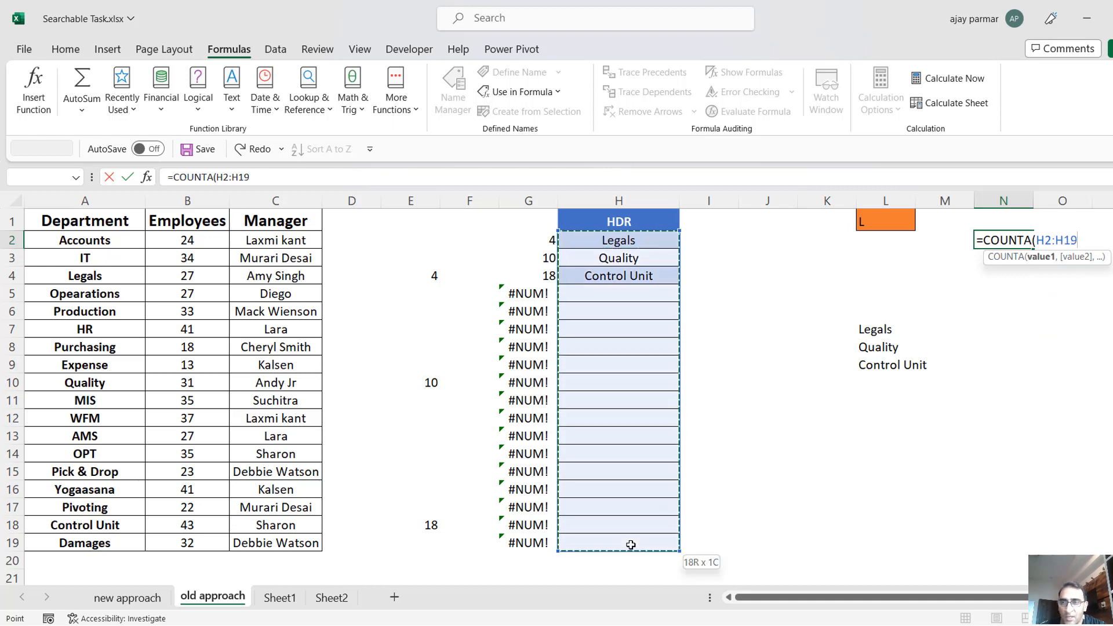
key("ctrl+Return")
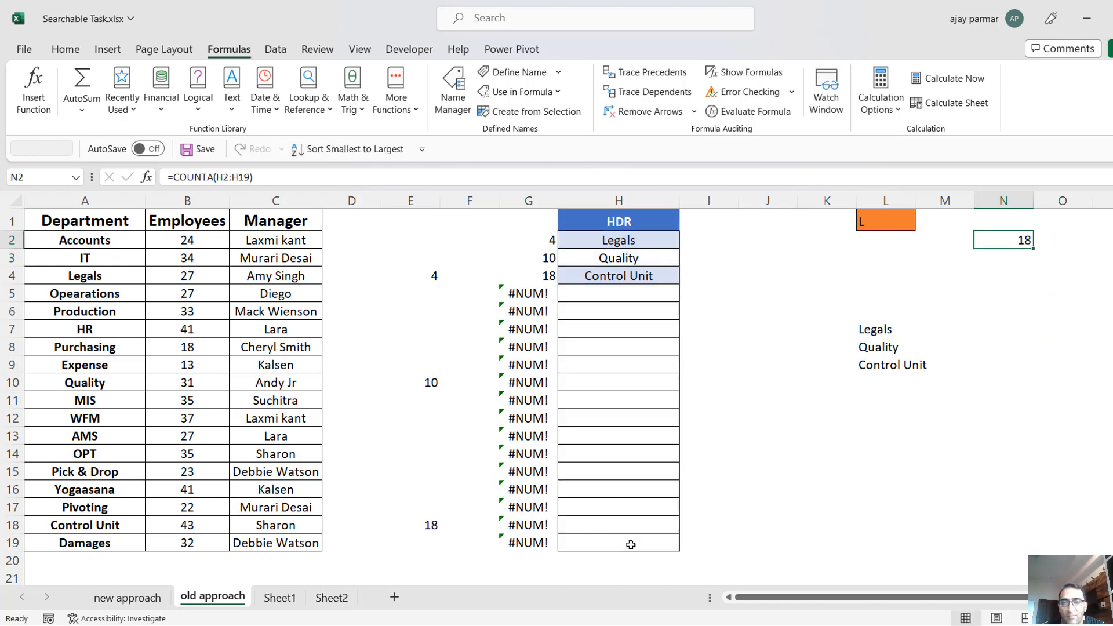
Examine the formulas behind the filled and empty-looking cells in the HDR column.
left_click(612, 364)
key("Up")
key("Up")
key("Up")
key("Up")
key("Up")
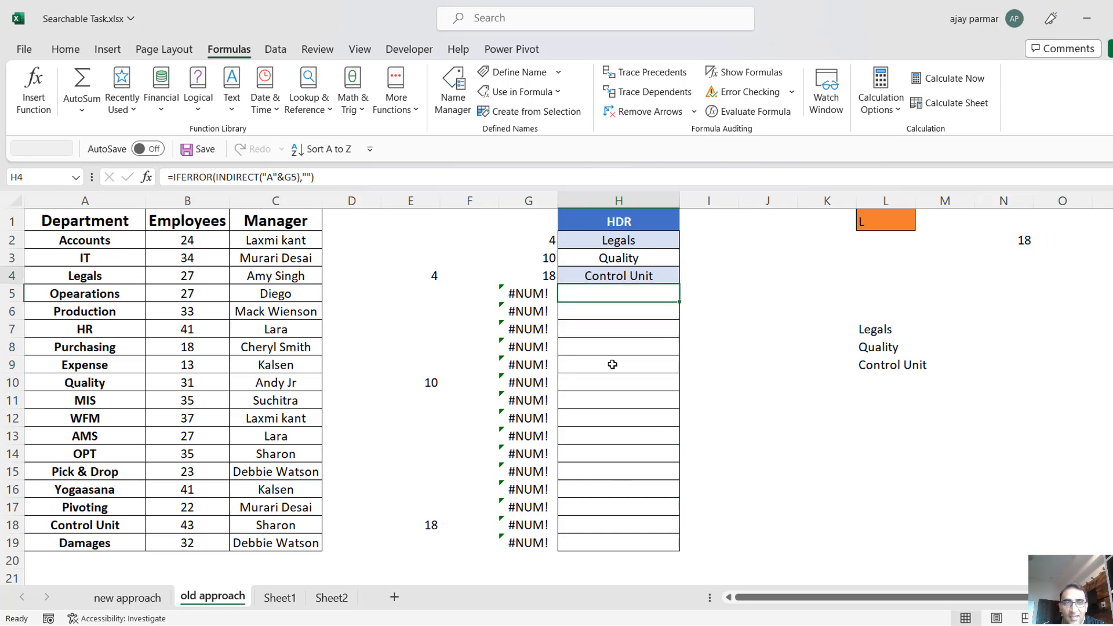
key("Down")
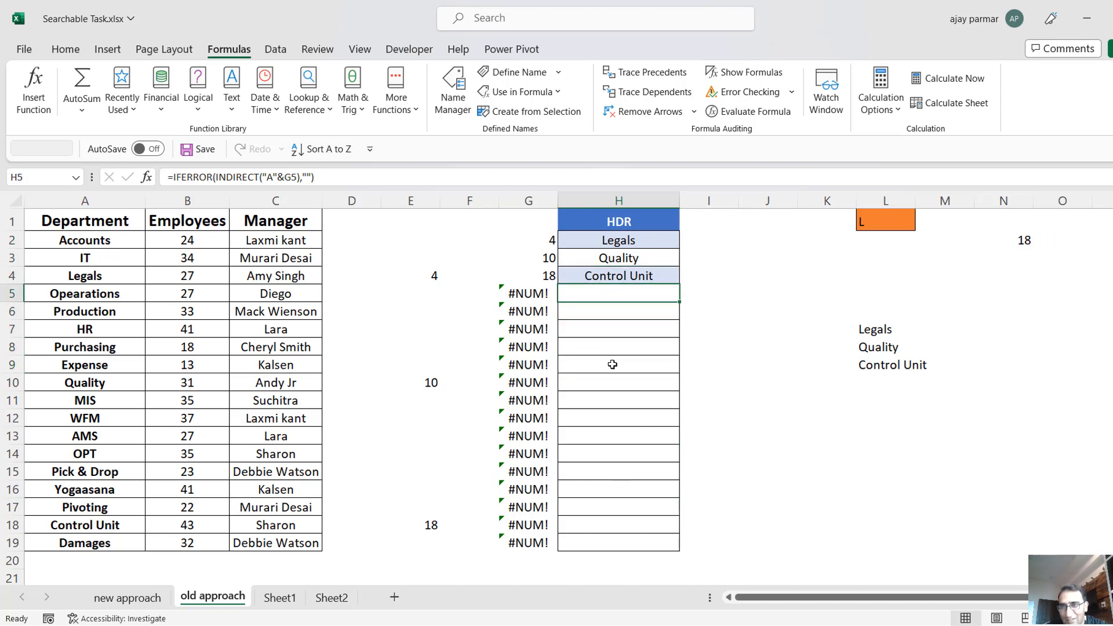
key("Up")
key("Up")
key("Up")
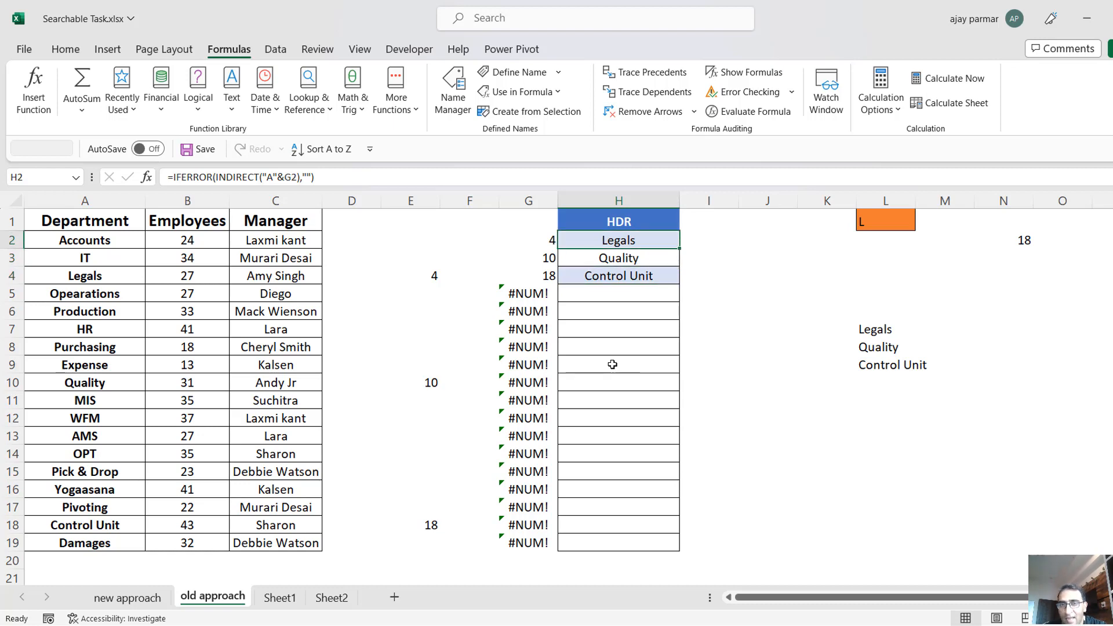
left_click(619, 366)
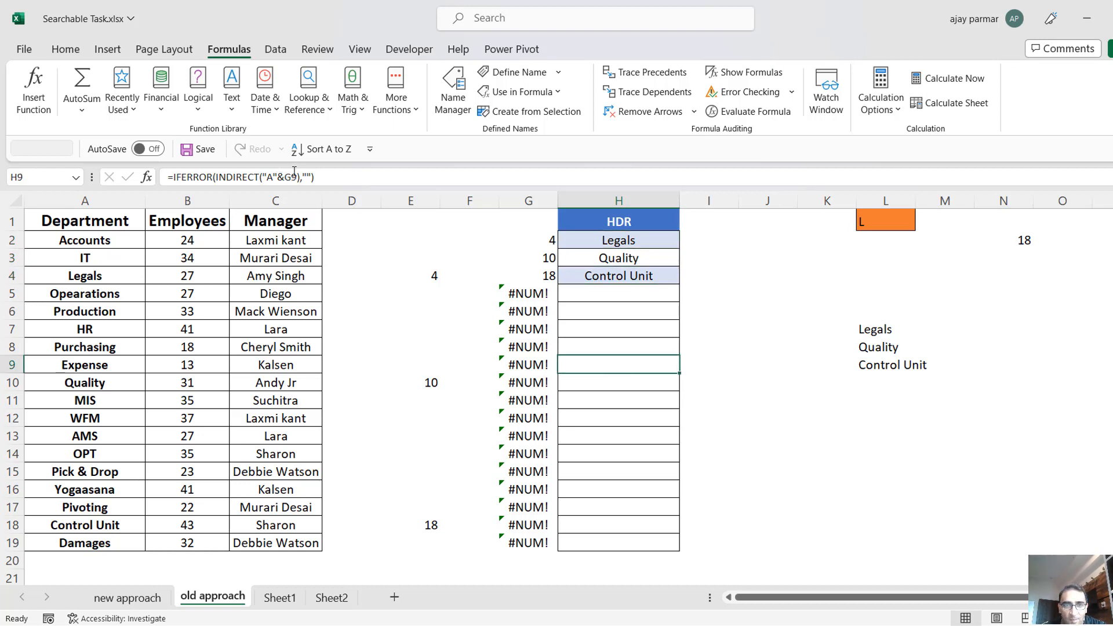
Extend N2's formula to =COUNTA(H2:H19)-COUNTBLANK(H2:H19) so that blank results are excluded.
left_click(1013, 237)
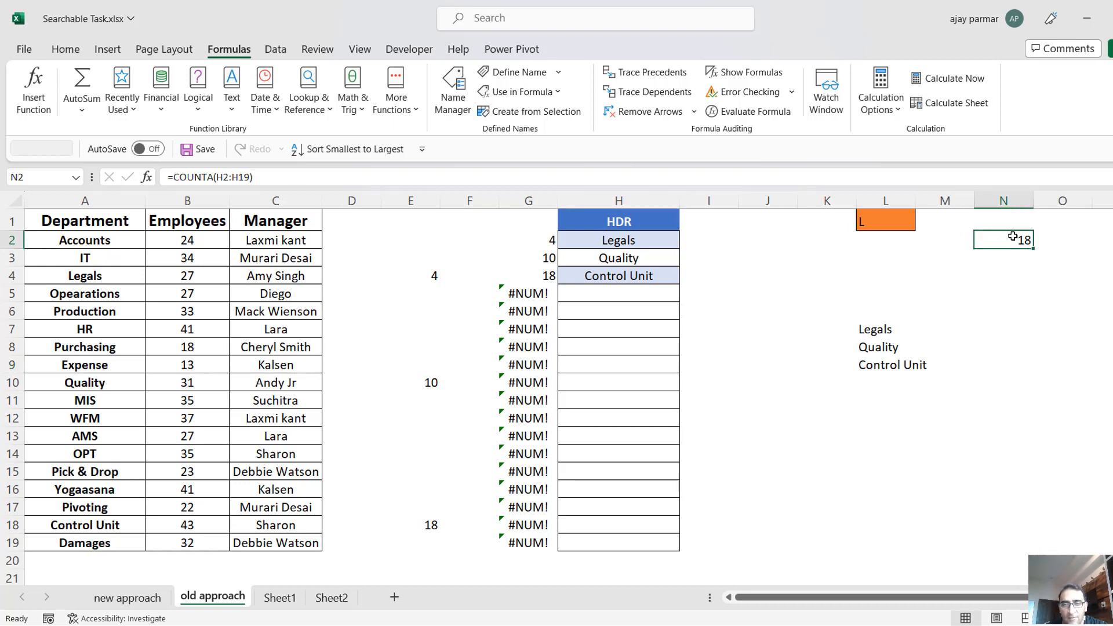
left_click(312, 175)
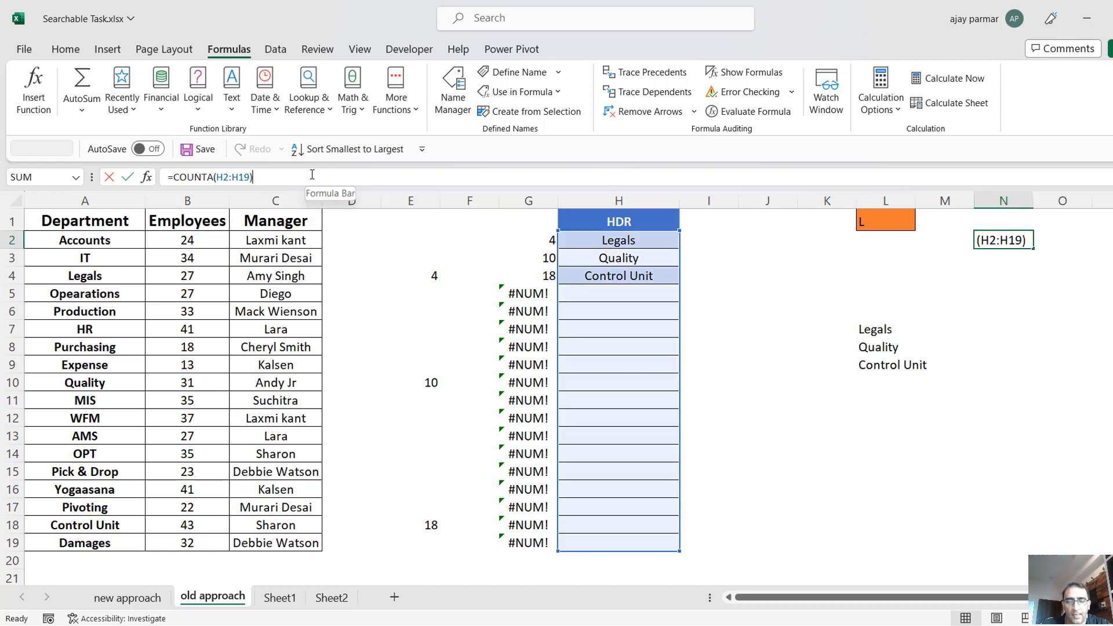
type("-COUNT")
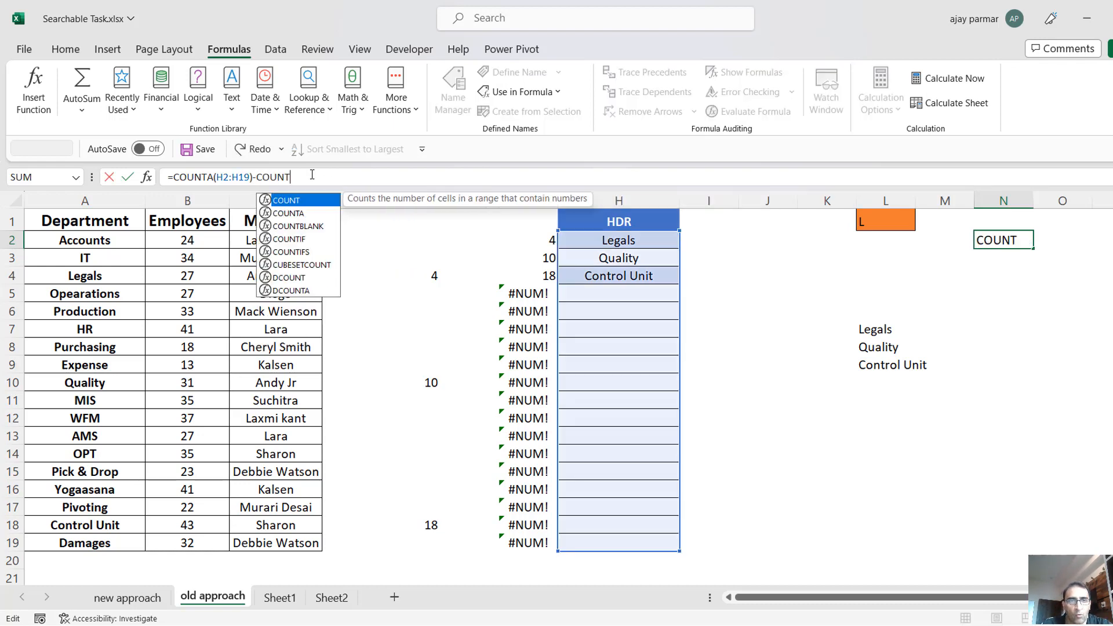
type("BLANK(")
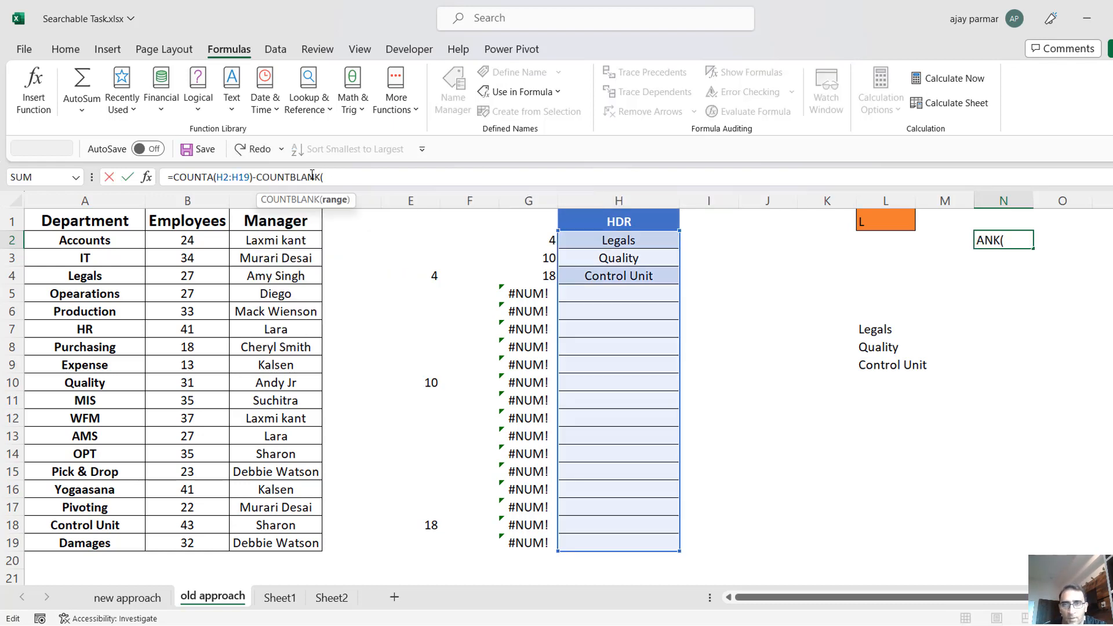
left_click(631, 240)
left_click_drag(631, 240, 650, 538)
type(")")
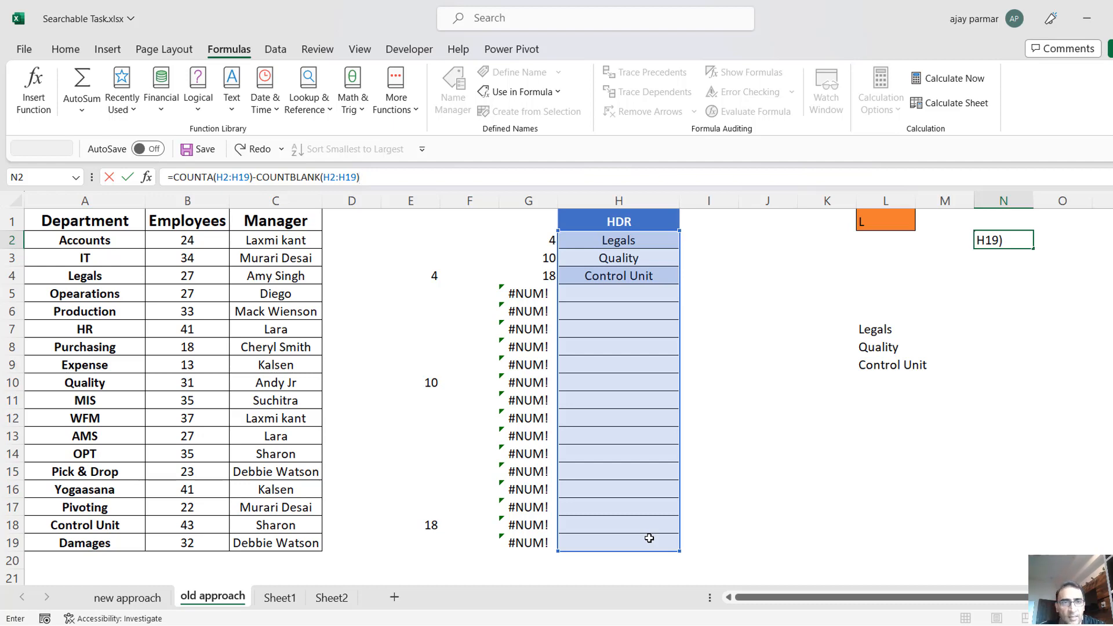
key("Return")
key("Up")
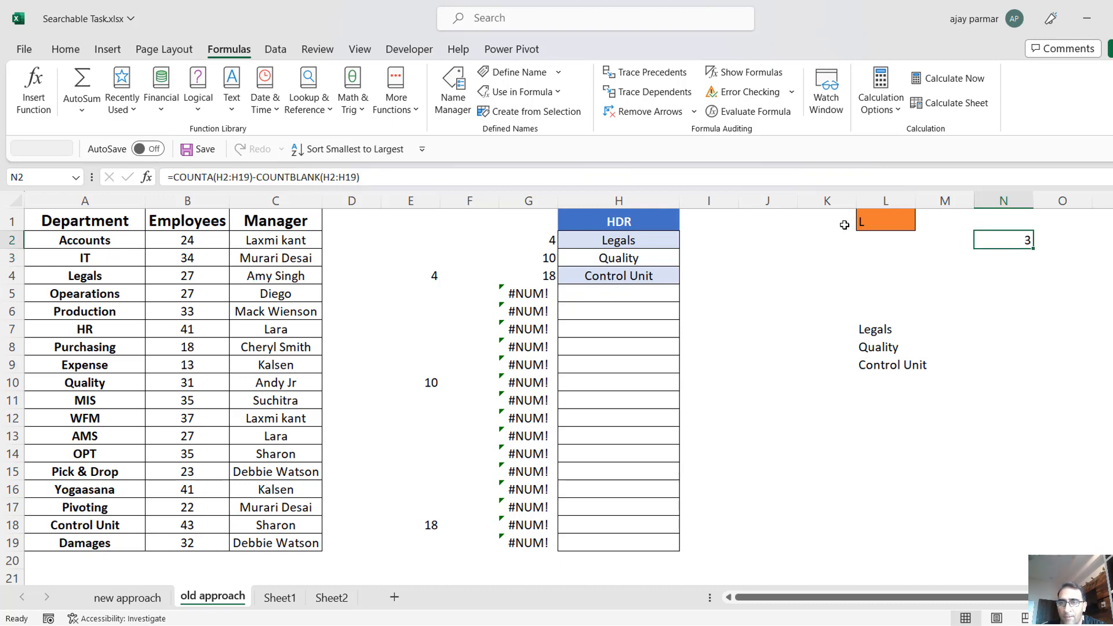
Test the search in L1 with A, and check the count in N2 and L7's OFFSET formula.
left_click(881, 224)
type("A")
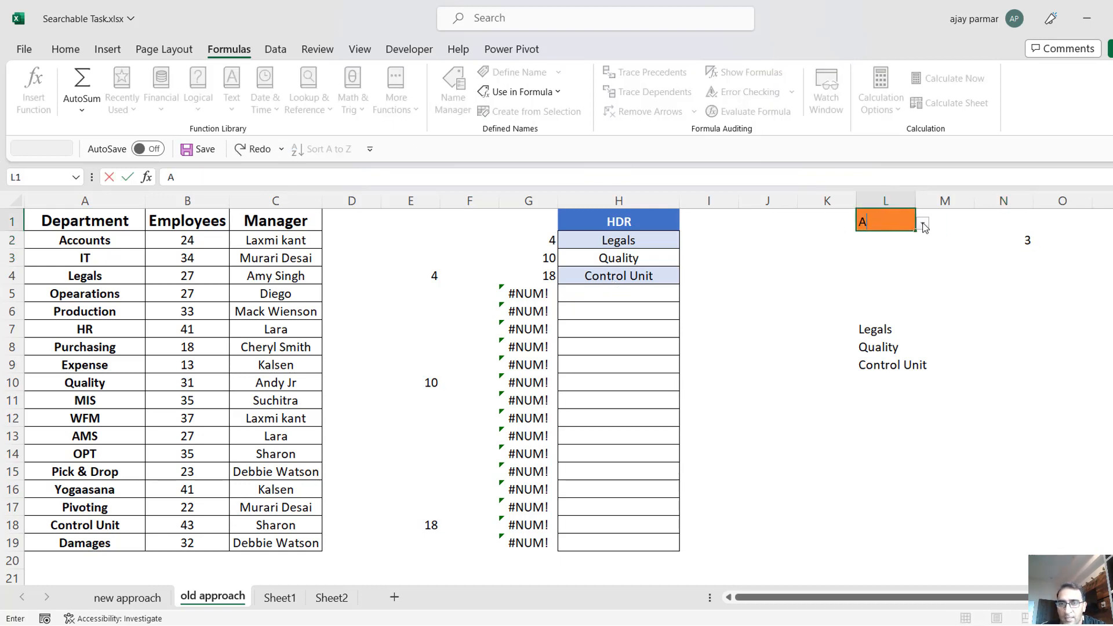
left_click(1009, 236)
left_click(876, 347)
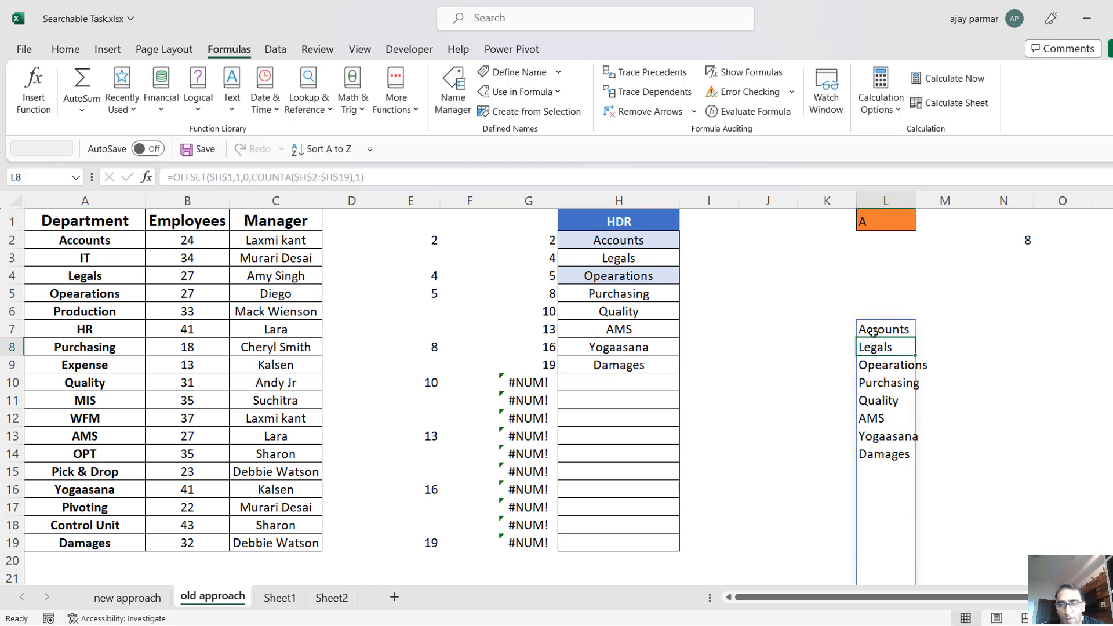
left_click(873, 326)
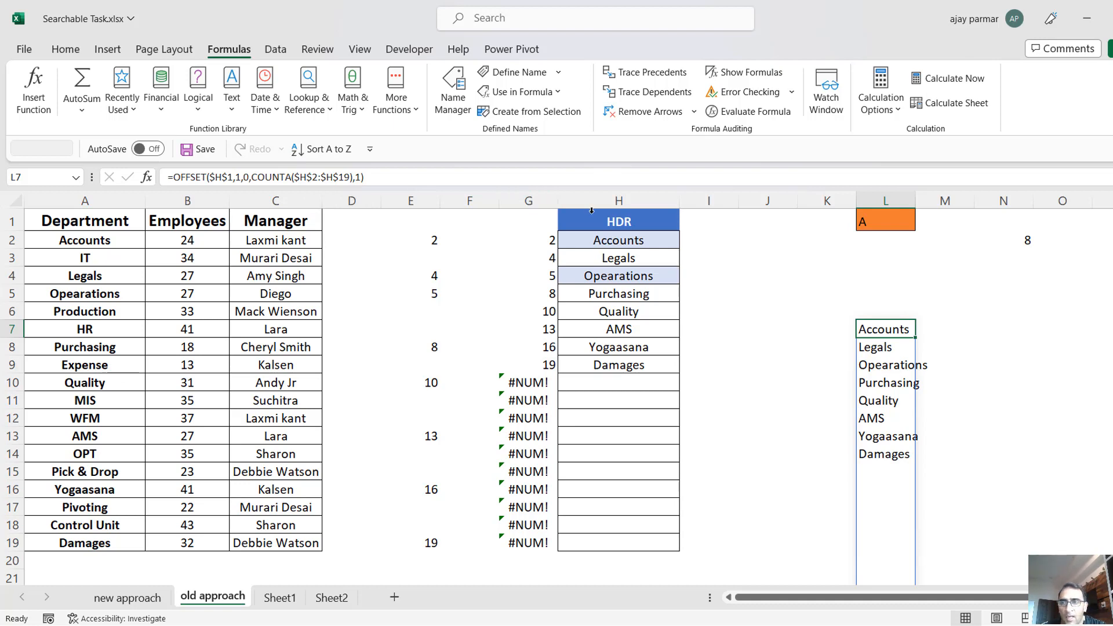
Make the COUNTBLANK range in N2 absolute as $H$2:$H$19, copy the COUNTBLANK expression, and discard the cell edit.
left_click(1019, 237)
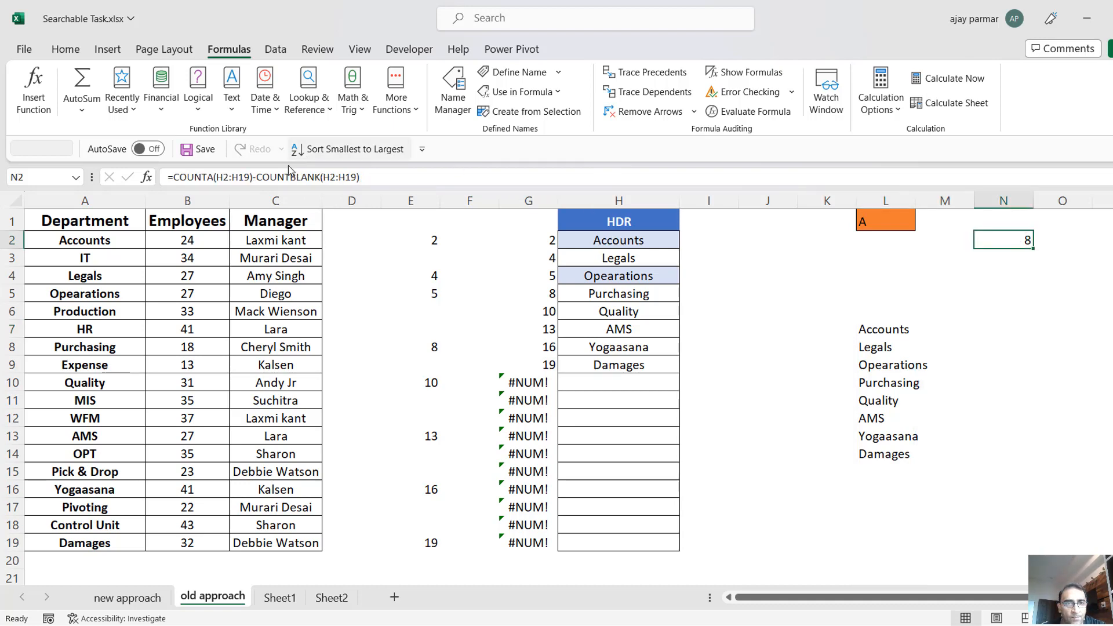
left_click(326, 178)
key("F4")
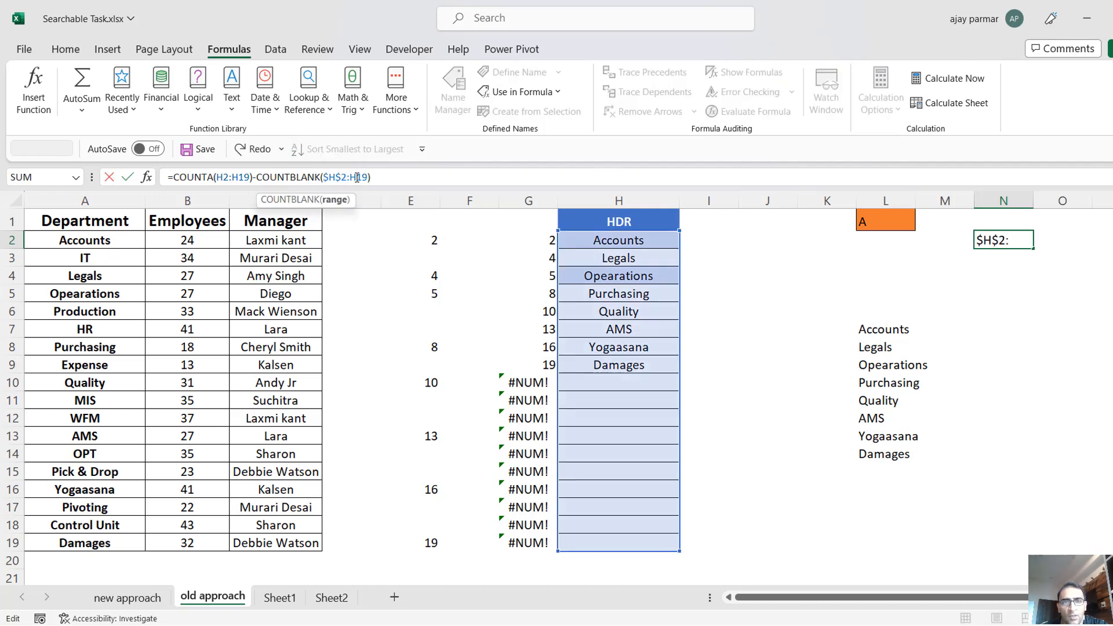
double_click(355, 177)
left_click(256, 176)
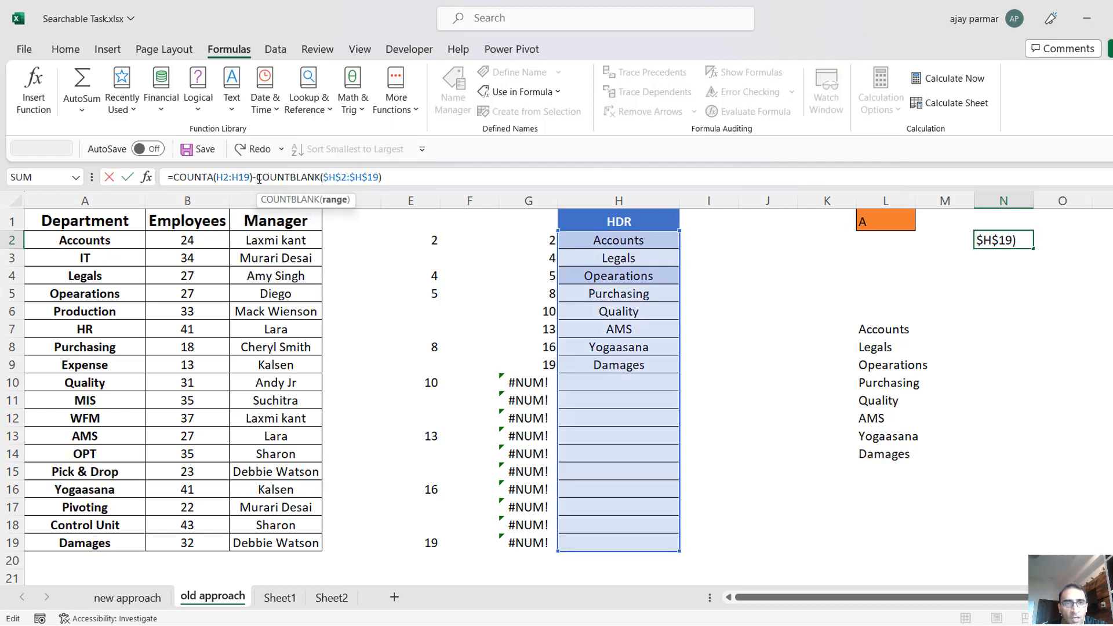
left_click(404, 179, "shift")
key("ctrl+c")
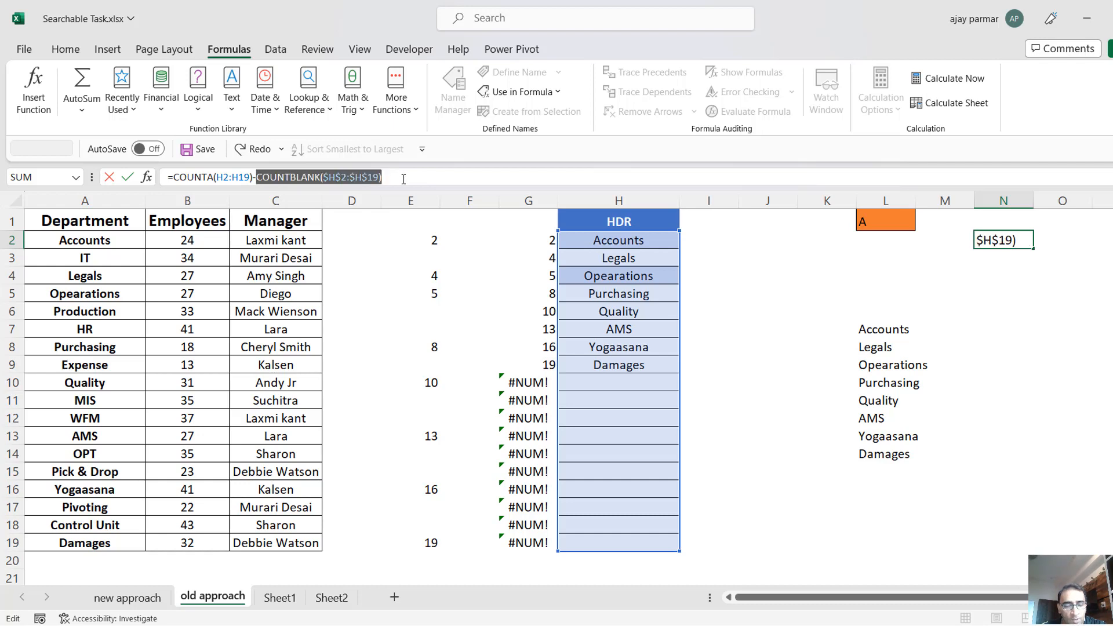
key("Escape")
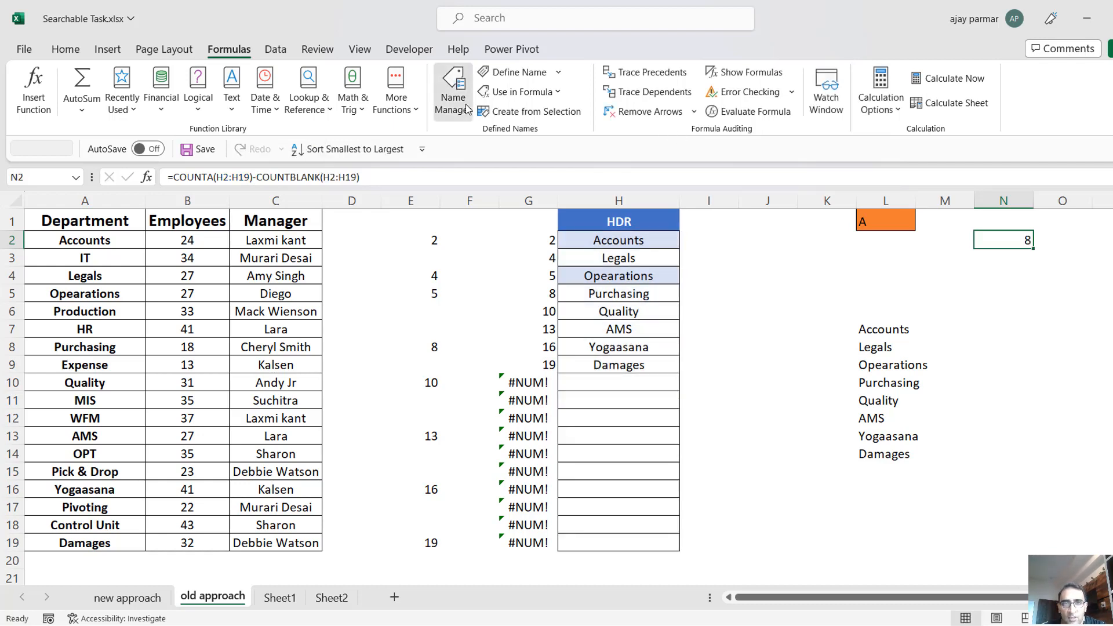
Change the height argument in DROPLIST's OFFSET formula to COUNTA($H$2:$H$19)-COUNTBLANK($H$2:$H$19) and save the named range.
left_click(453, 92)
left_click(754, 323)
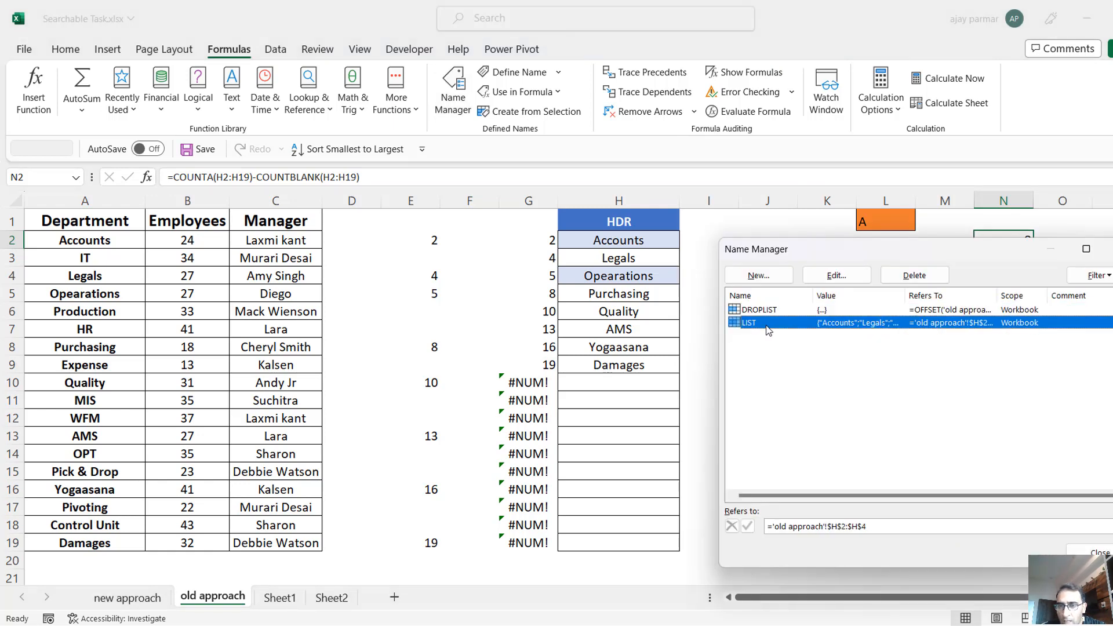
left_click(775, 313)
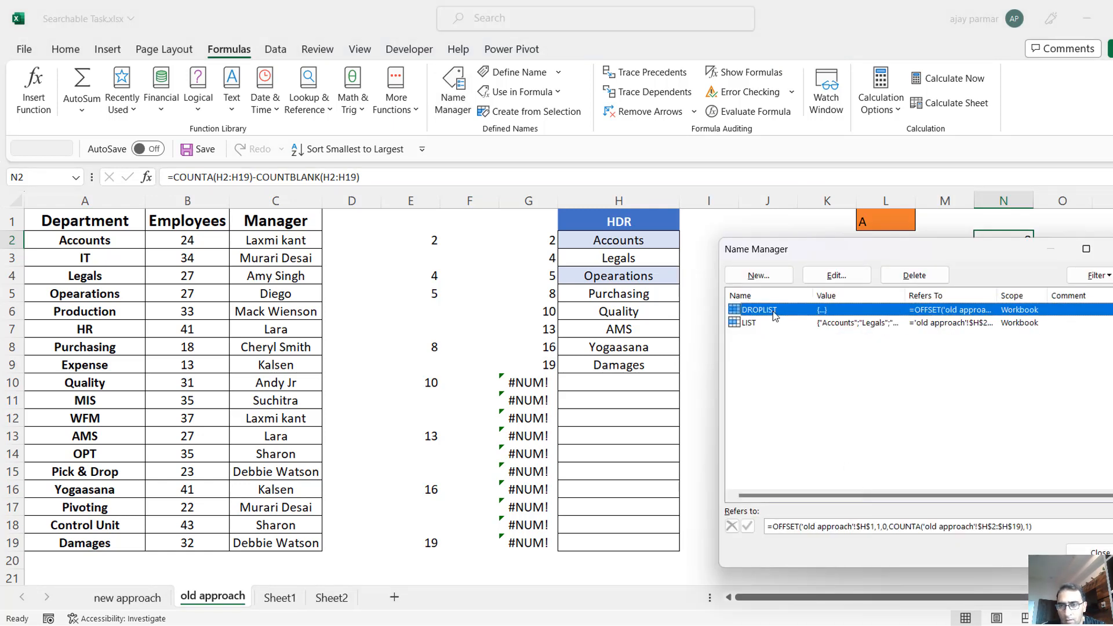
left_click(1038, 526)
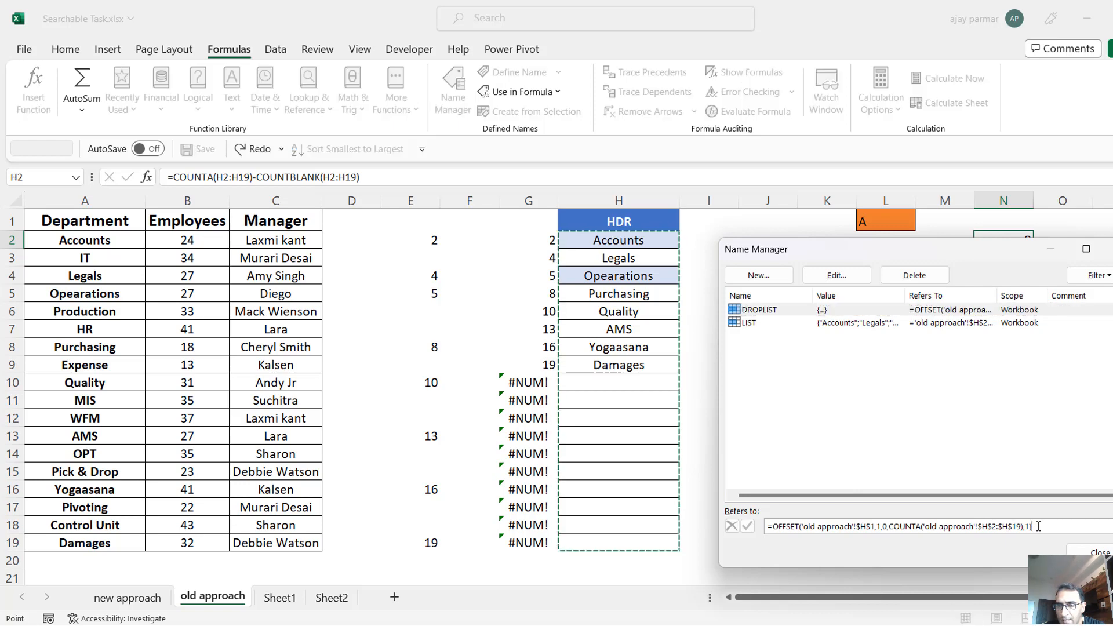
key("BackSpace")
key("BackSpace")
key("BackSpace")
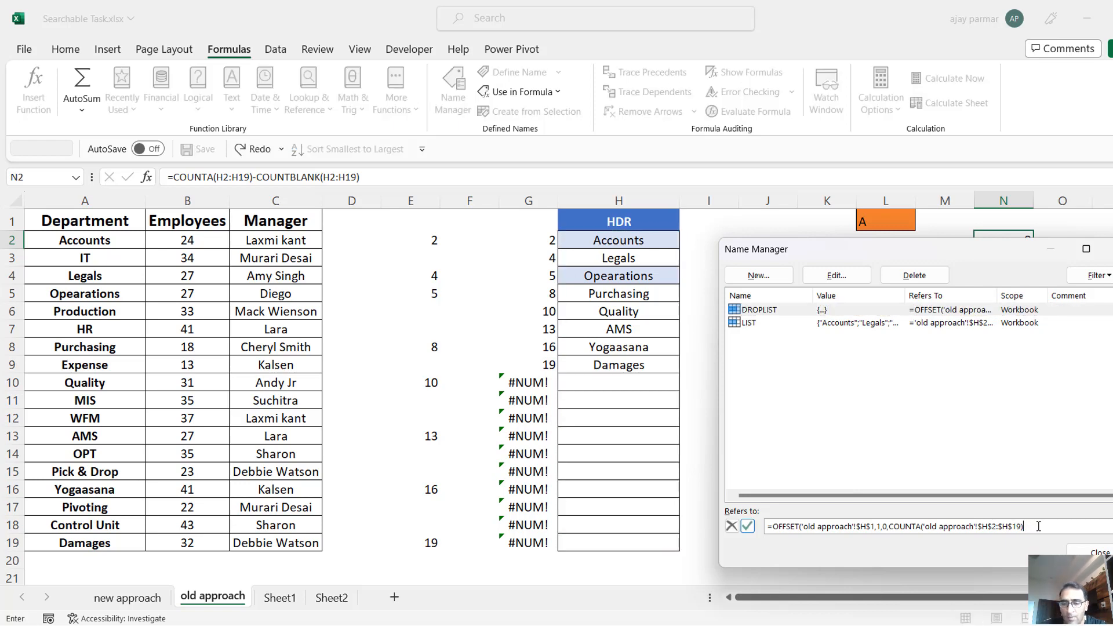
type("-")
key("ctrl+v")
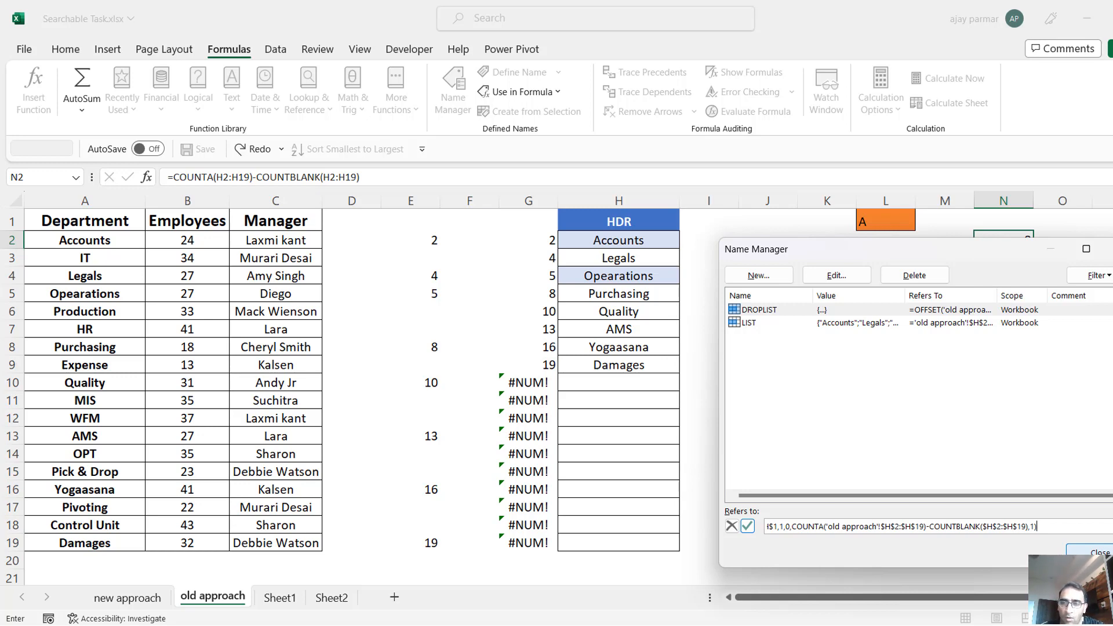
left_click(1091, 551)
left_click(570, 364)
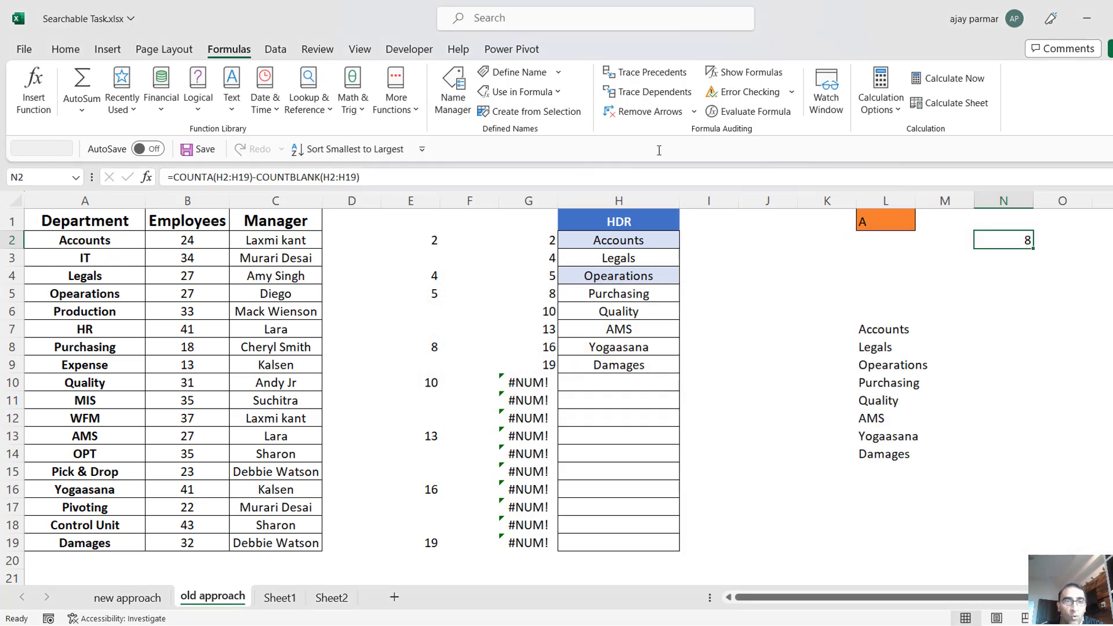
Check which HDR cells the saved DROPLIST definition covers in the Name Manager.
left_click(464, 99)
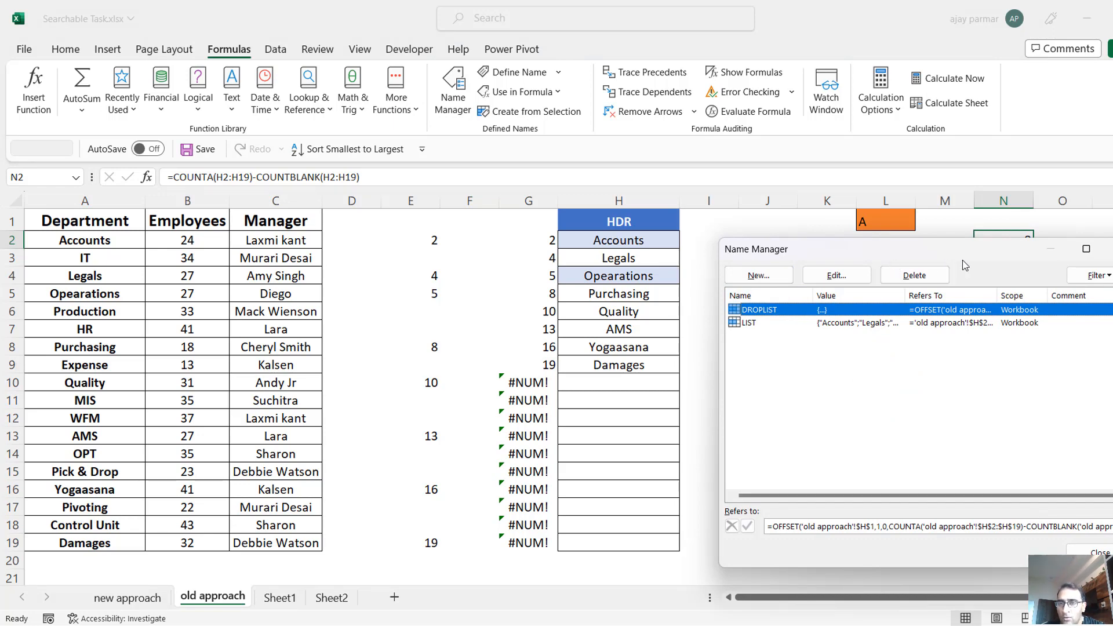
left_click(913, 526)
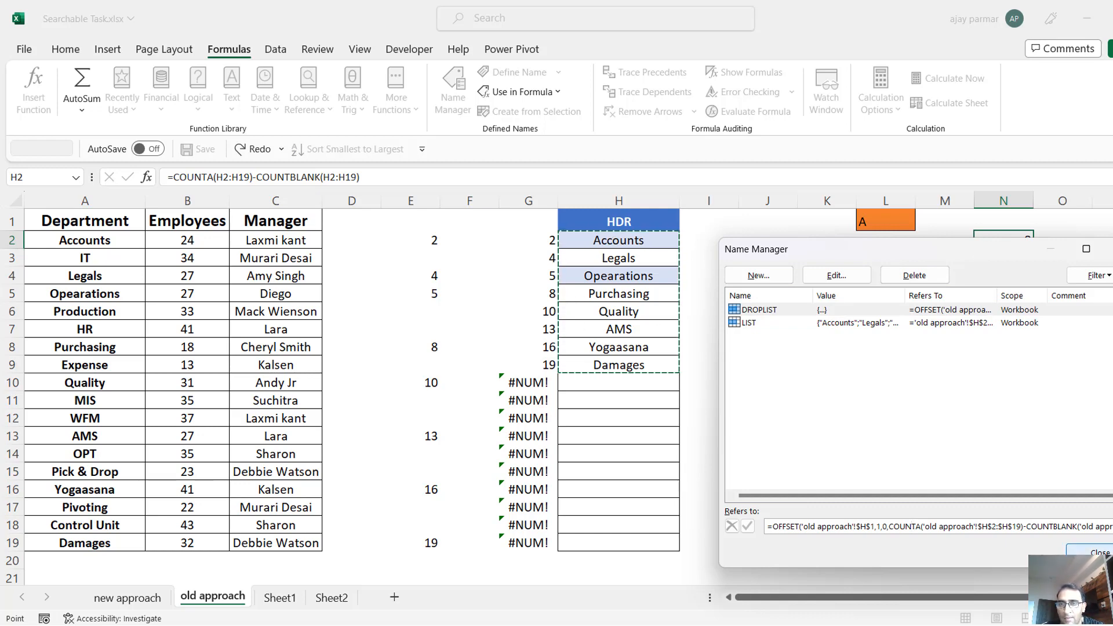
left_click(1089, 552)
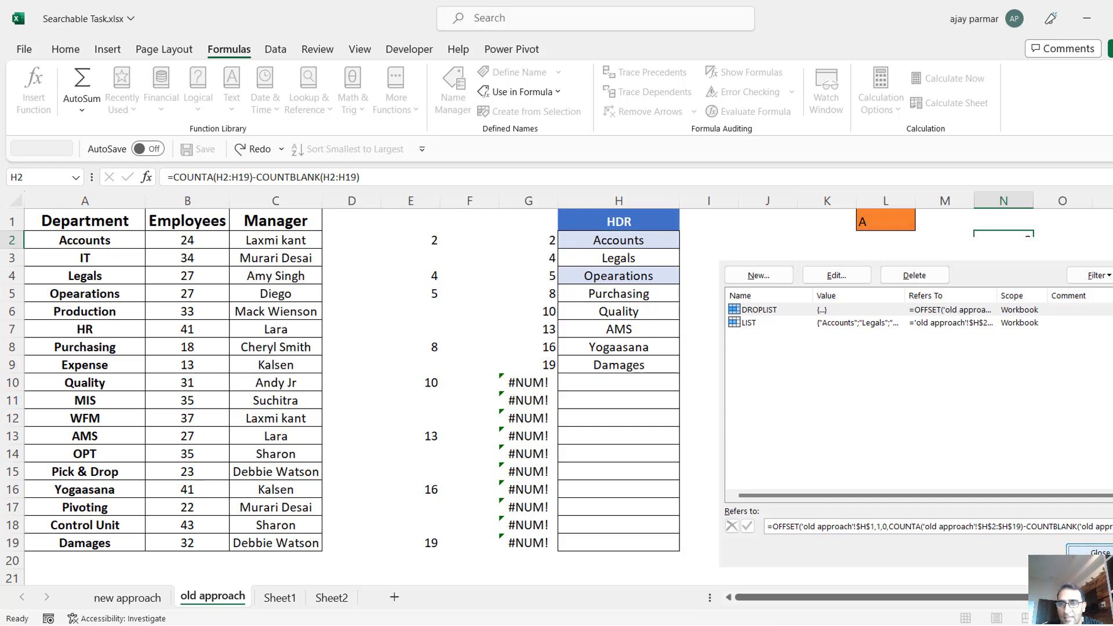
Check that L1's list validation uses =DROPLIST as its source, and view the drop-down choices for A.
left_click(878, 217)
key("alt+d")
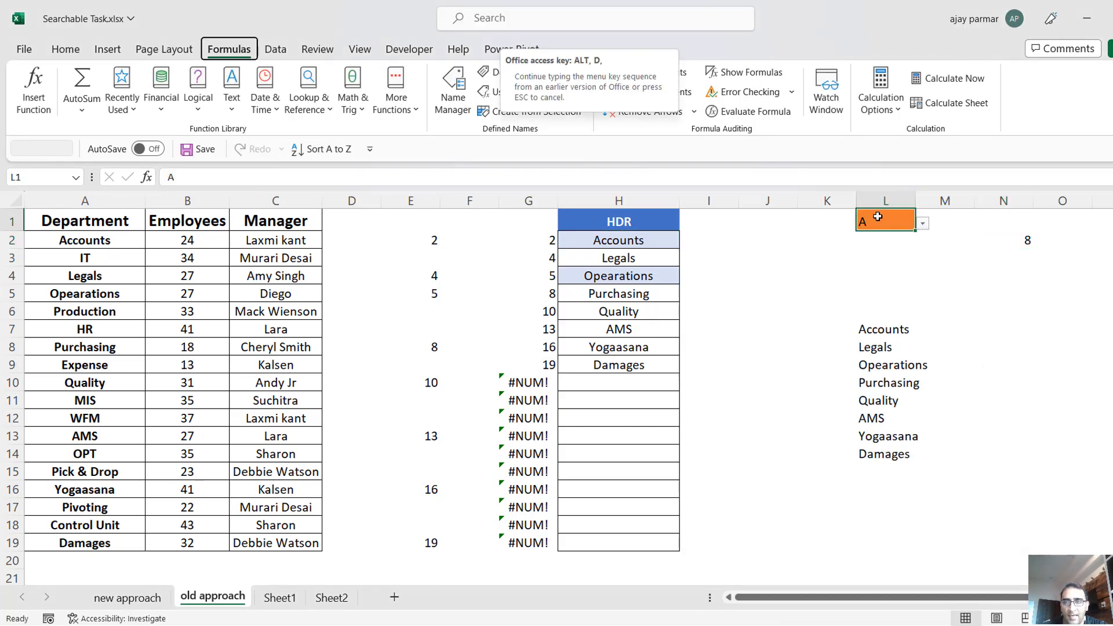
key("l")
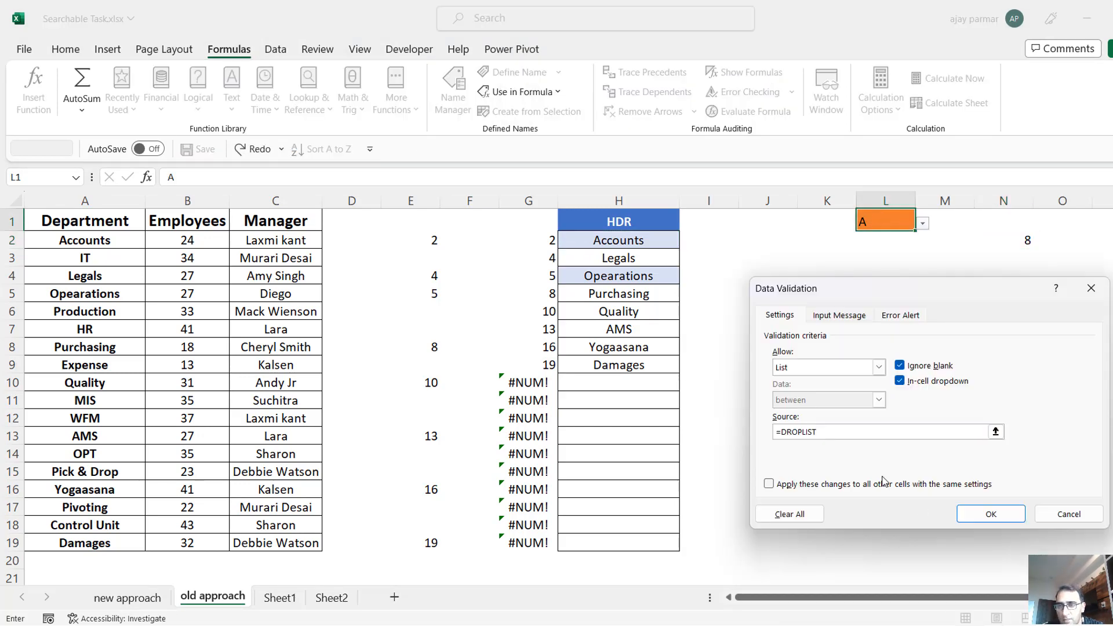
left_click(991, 514)
left_click(923, 223)
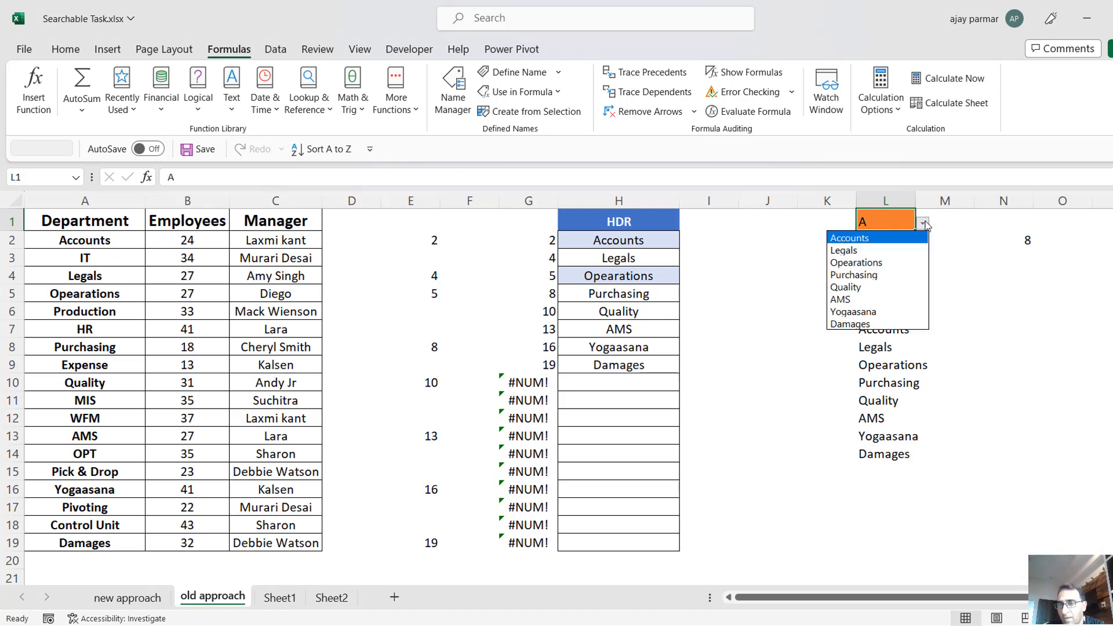
left_click(876, 224)
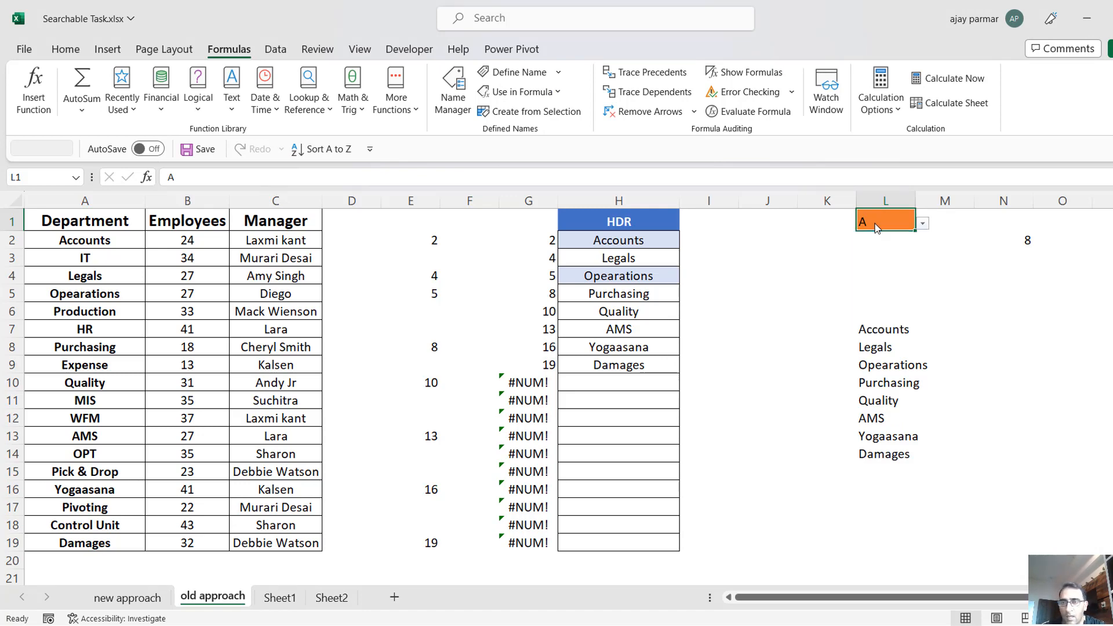
Replace the search text in L1 with E and view the matching departments in its drop-down.
double_click(875, 224)
type("E")
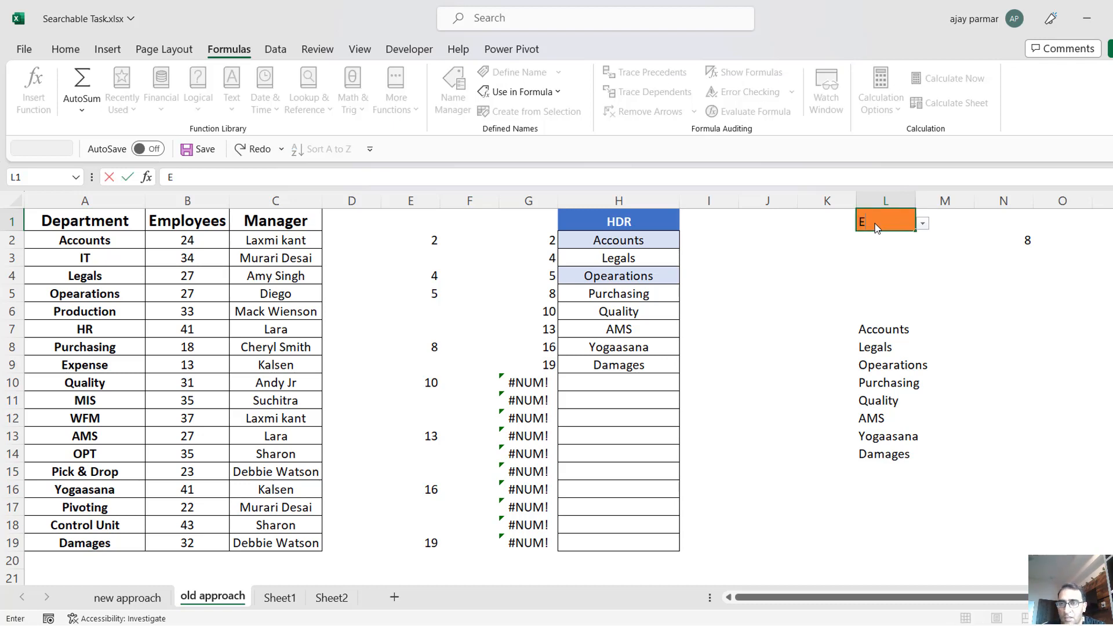
left_click(924, 225)
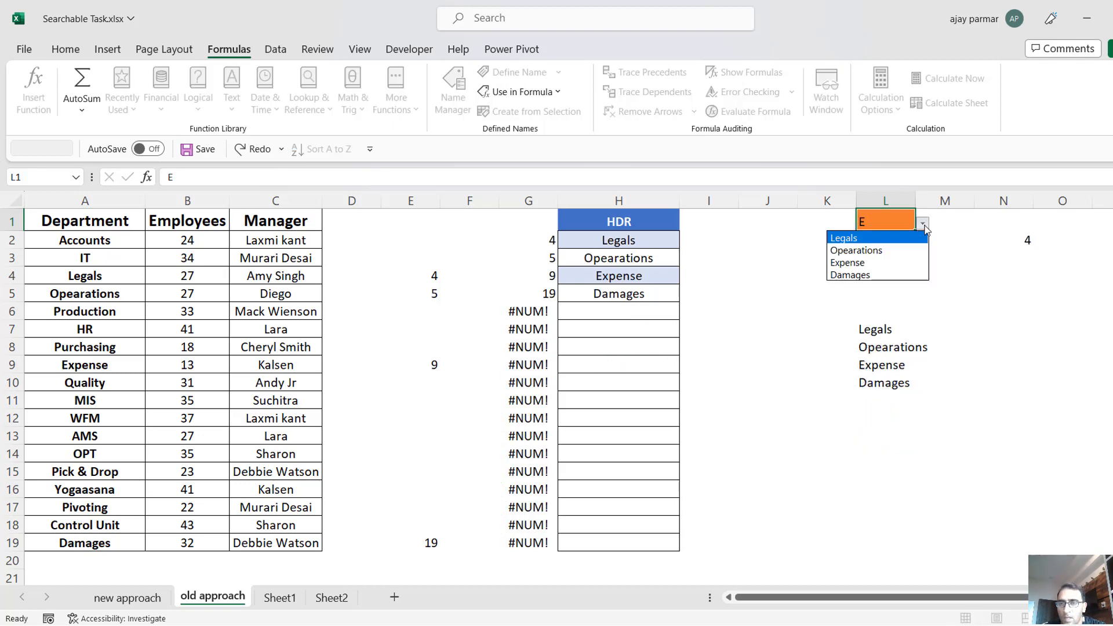
left_click(893, 227)
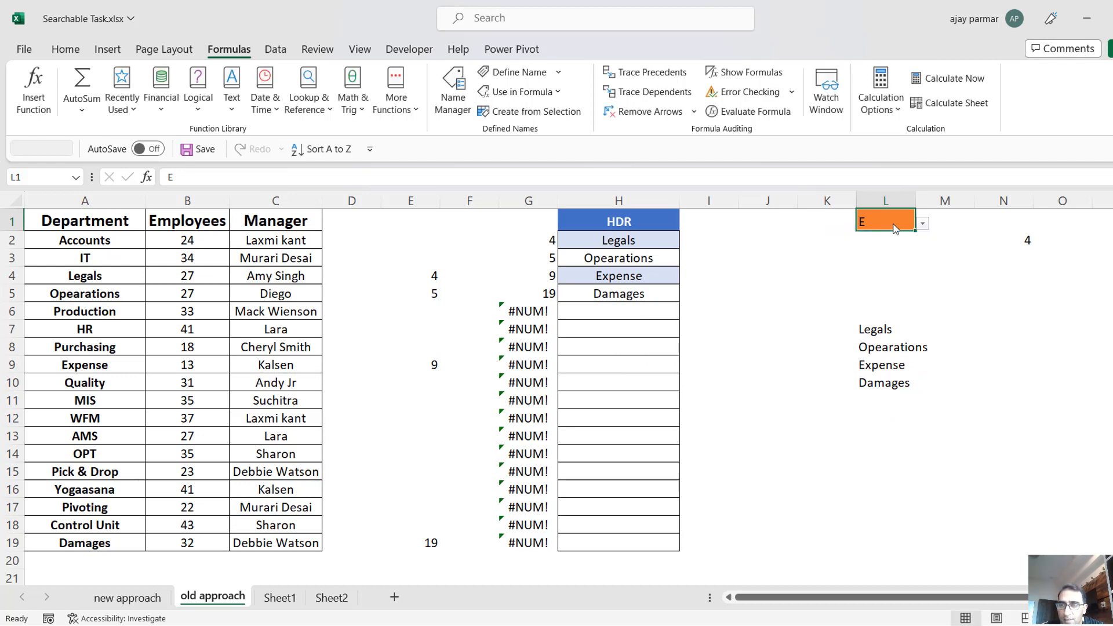